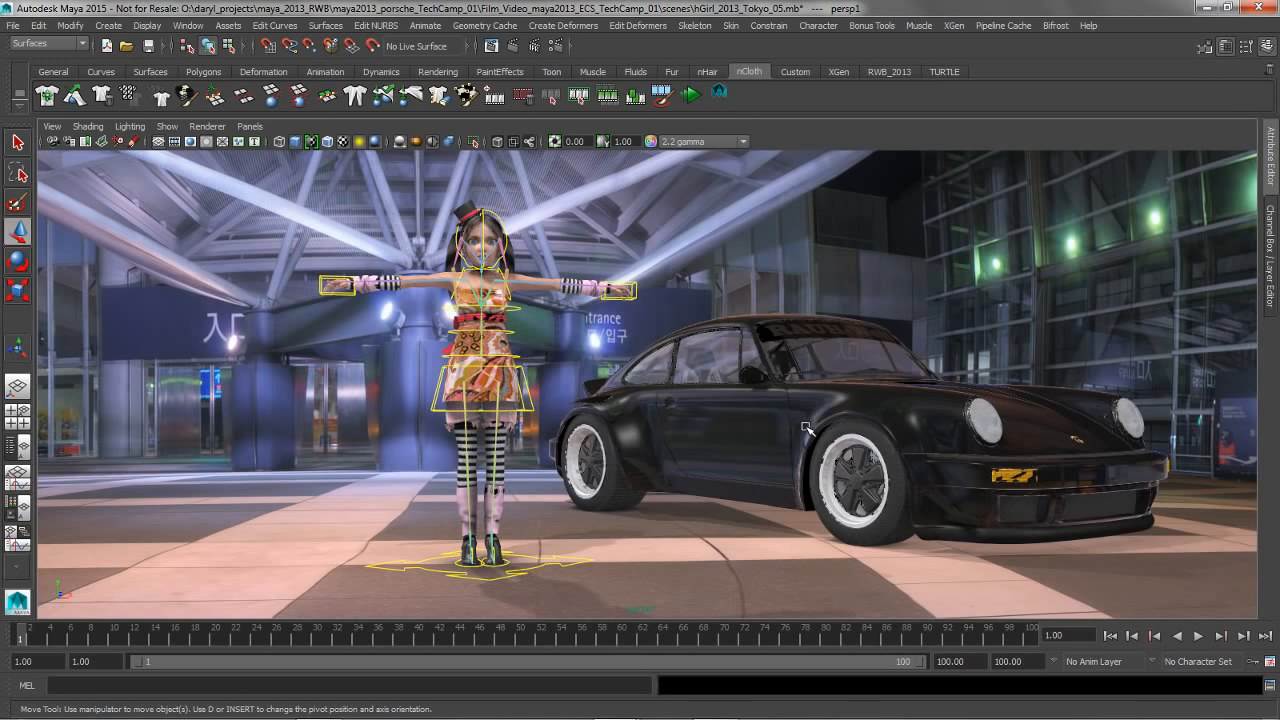
Select the viewport camera and set its Near Clip Plane to 3
right_click_drag(664, 413, 738, 418, "alt")
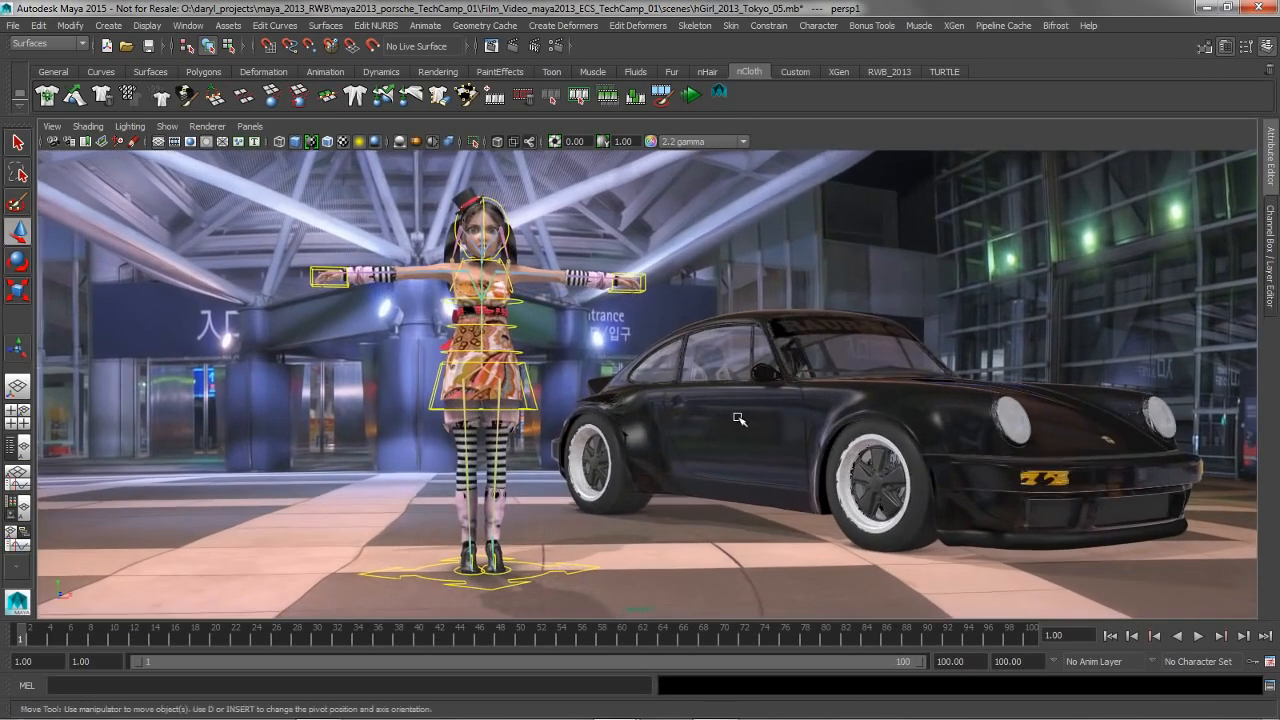
left_click_drag(738, 418, 725, 420, "alt")
middle_click_drag(809, 413, 752, 411, "alt")
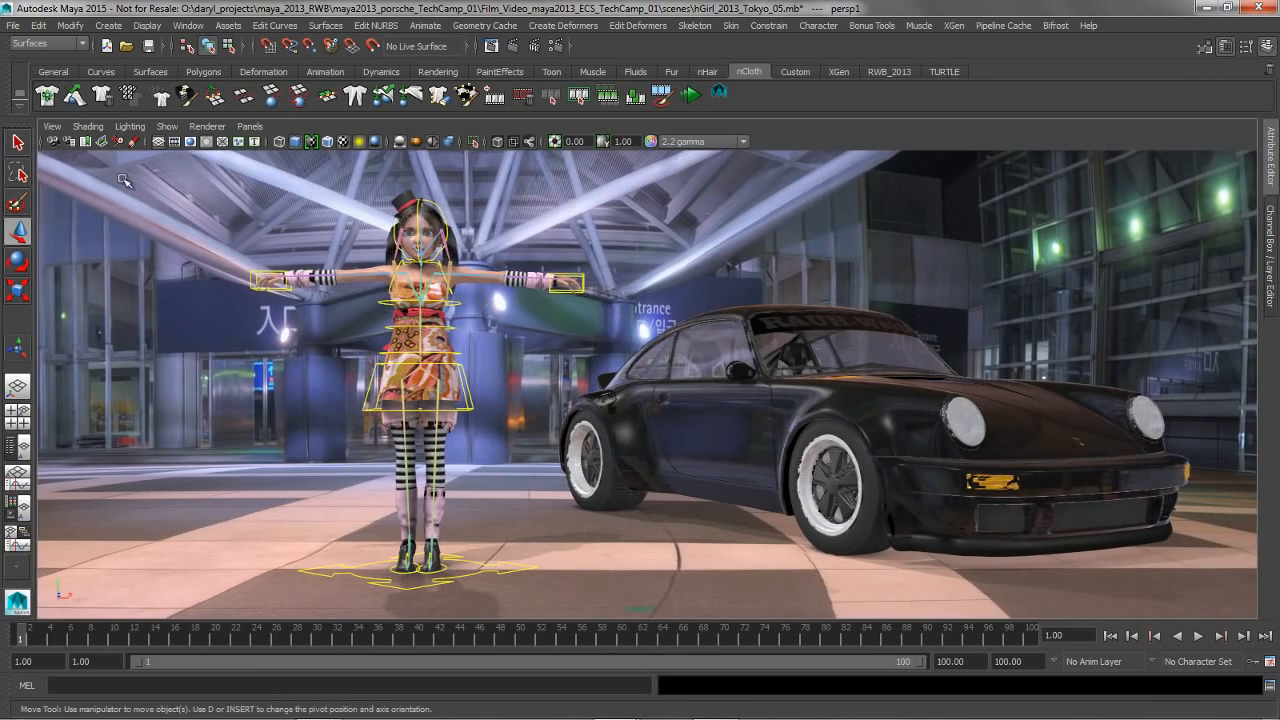
left_click(52, 126)
left_click(72, 152)
left_click(1270, 180)
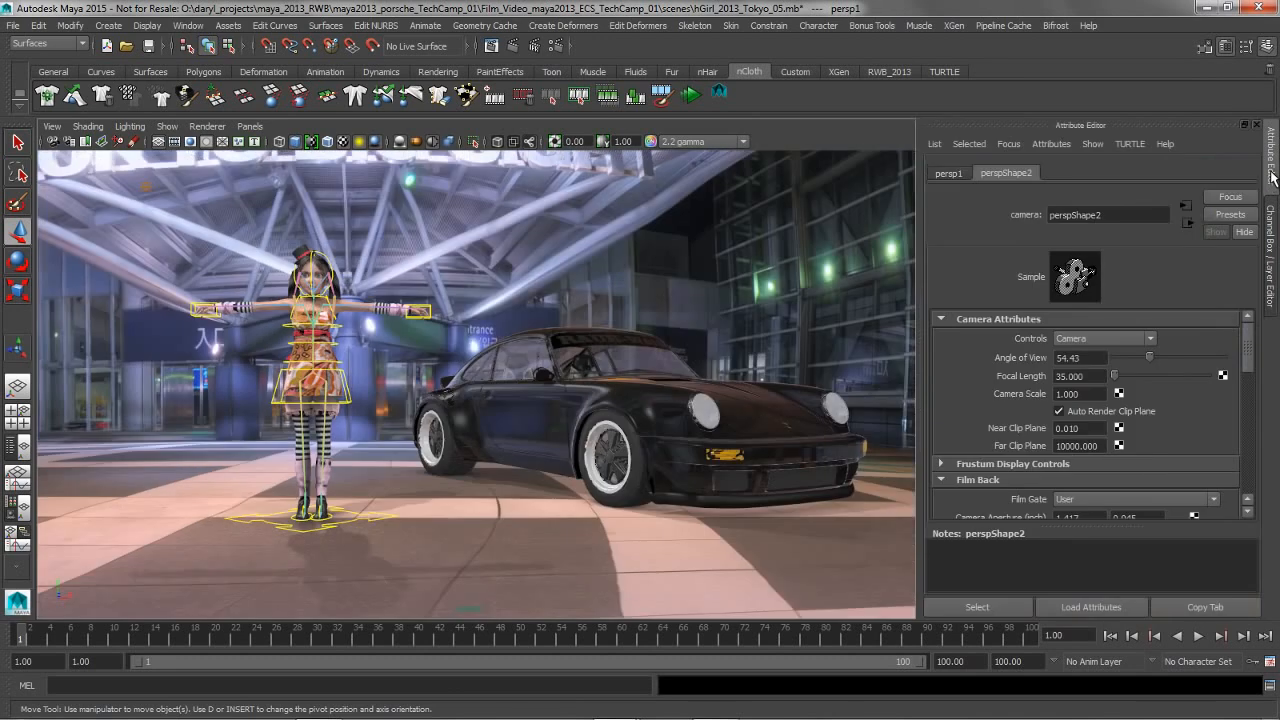
left_click_drag(1098, 433, 1013, 437)
type("3")
key("Return")
Hide the Attribute Editor so the scene fills the full workspace width
mouse_move(575, 406)
right_mouse_down("alt")
mouse_move(502, 406)
mouse_move(634, 406)
mouse_move(563, 407)
right_mouse_up("alt")
middle_click_drag(388, 410, 472, 412, "alt")
right_click_drag(472, 412, 542, 416, "alt")
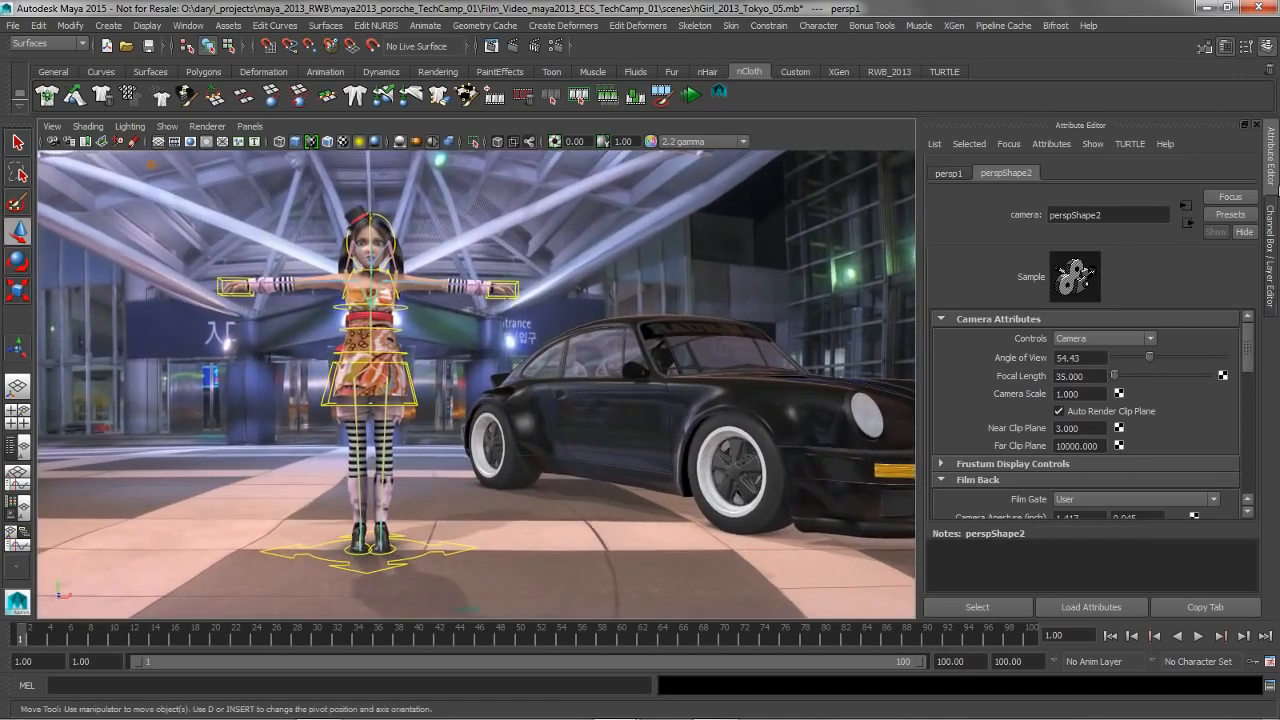
left_click(1272, 160)
right_click_drag(655, 338, 530, 341, "alt")
middle_click_drag(670, 344, 670, 349, "alt")
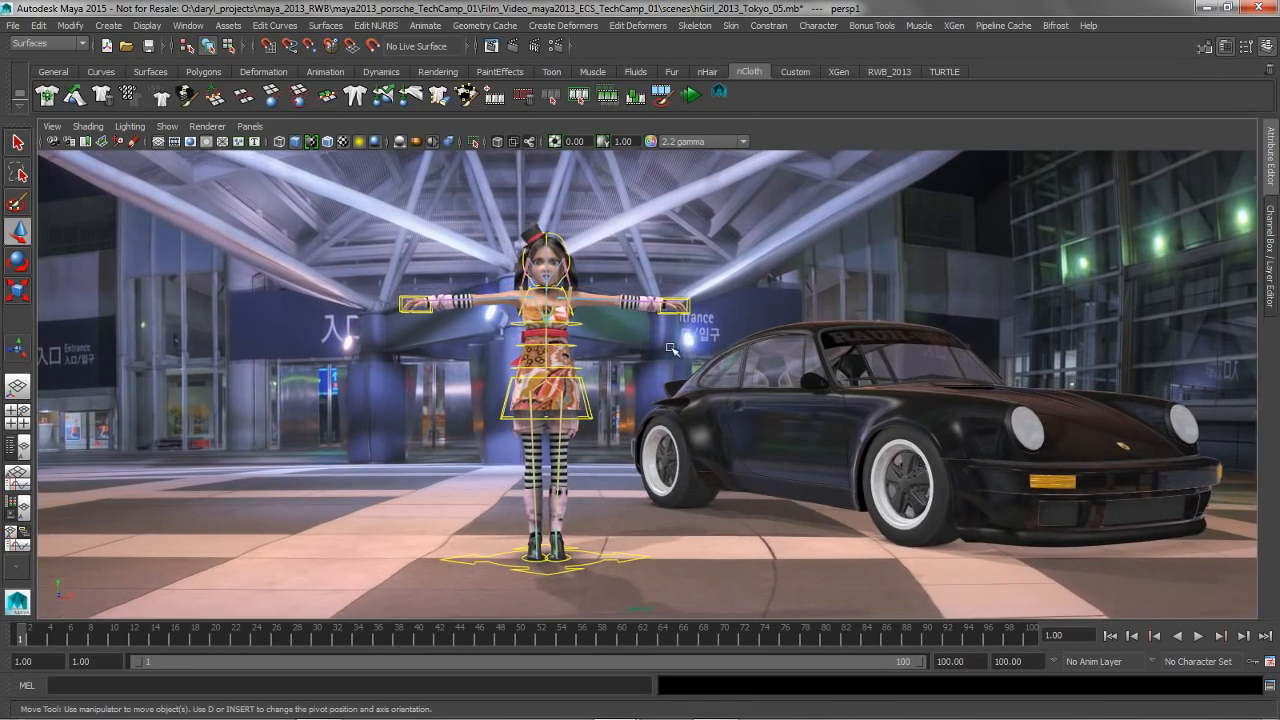
Alternate between the camera's Attribute Editor and Channel Box to compare how the scene framing reacts, ending with the Channel Box shown
key("ctrl+a")
key("ctrl+a")
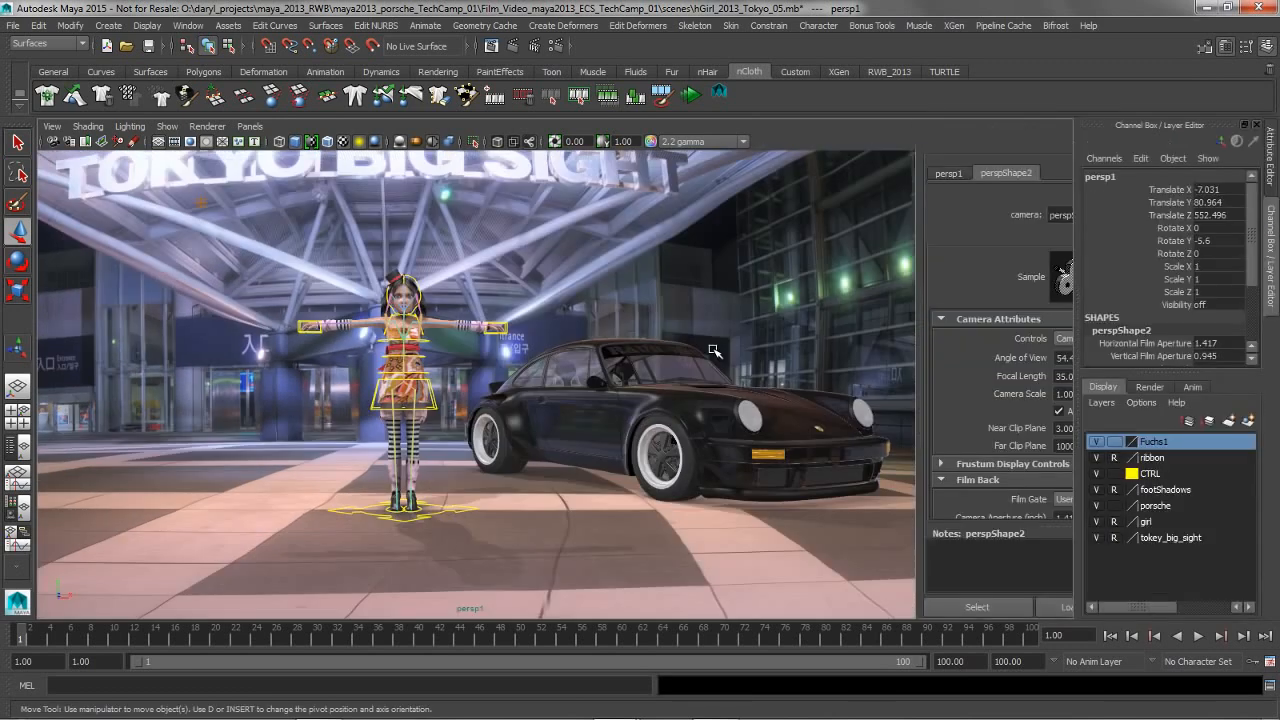
key("ctrl+a")
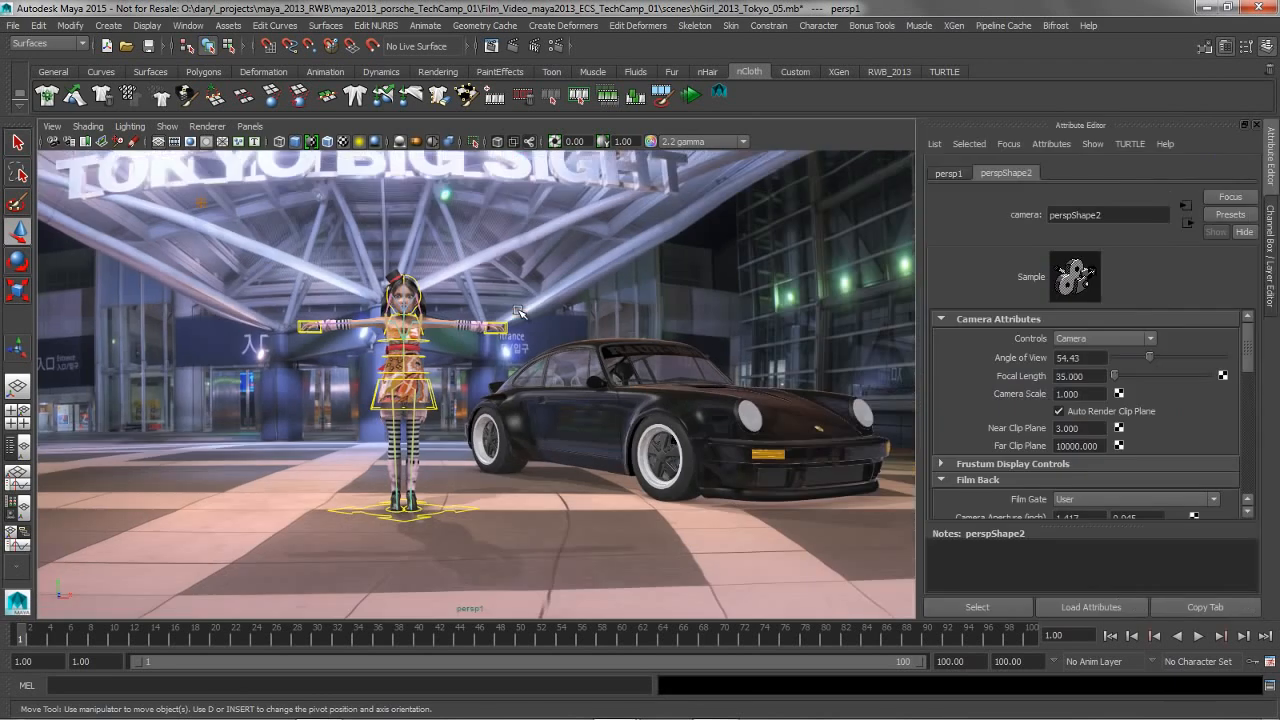
key("ctrl+a")
key("ctrl+a")
key("ctrl+a")
key("ctrl+a")
key("ctrl+a")
key("ctrl+a")
key("ctrl+a")
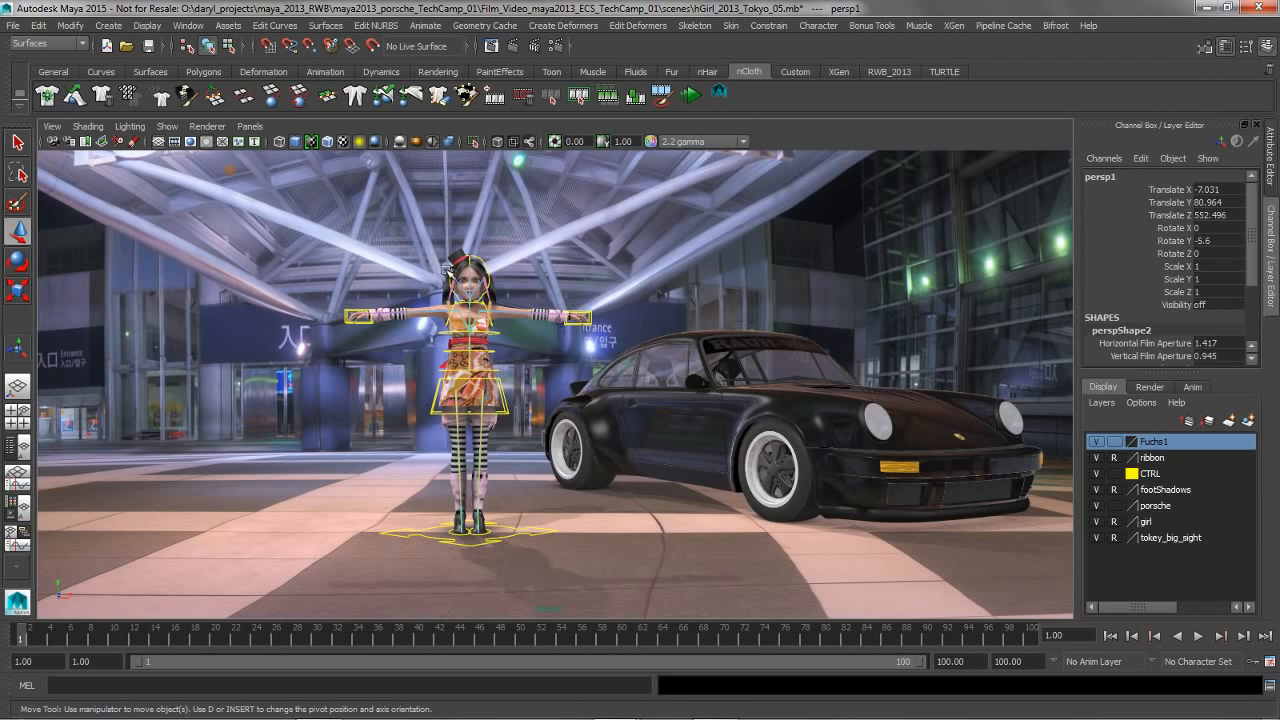
key("ctrl+a")
key("ctrl+a")
key("ctrl+a")
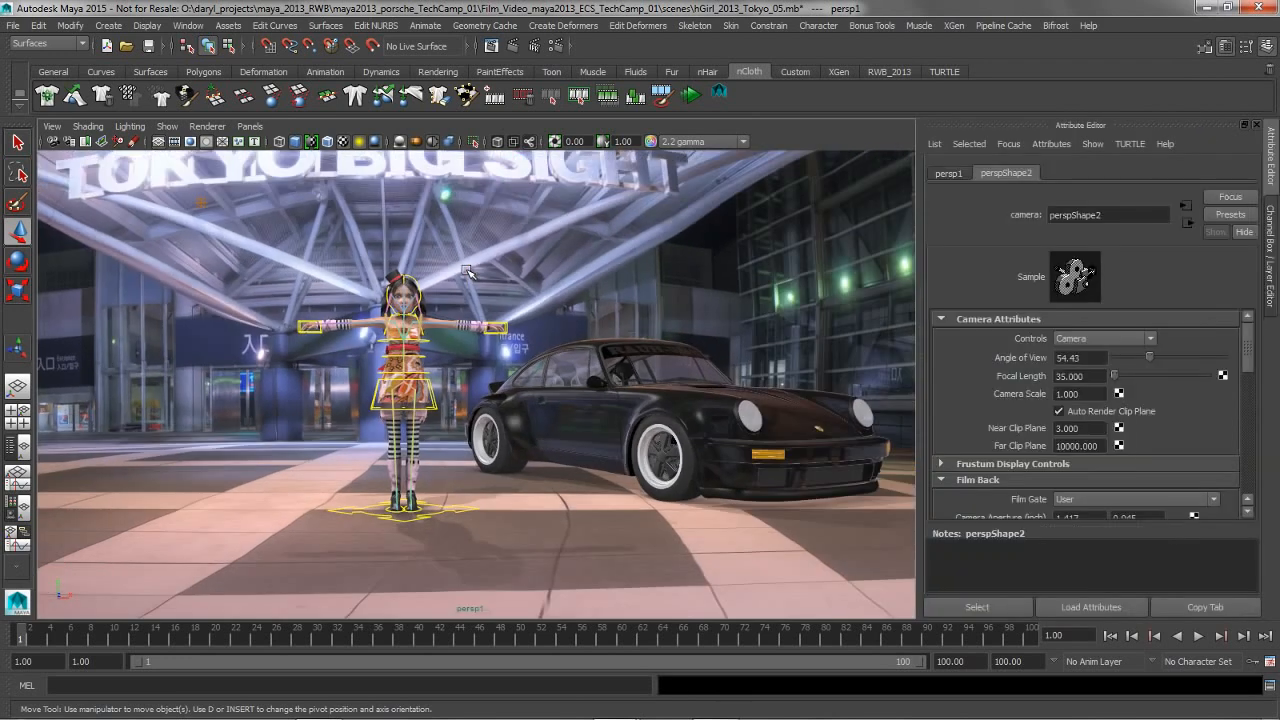
key("ctrl+a")
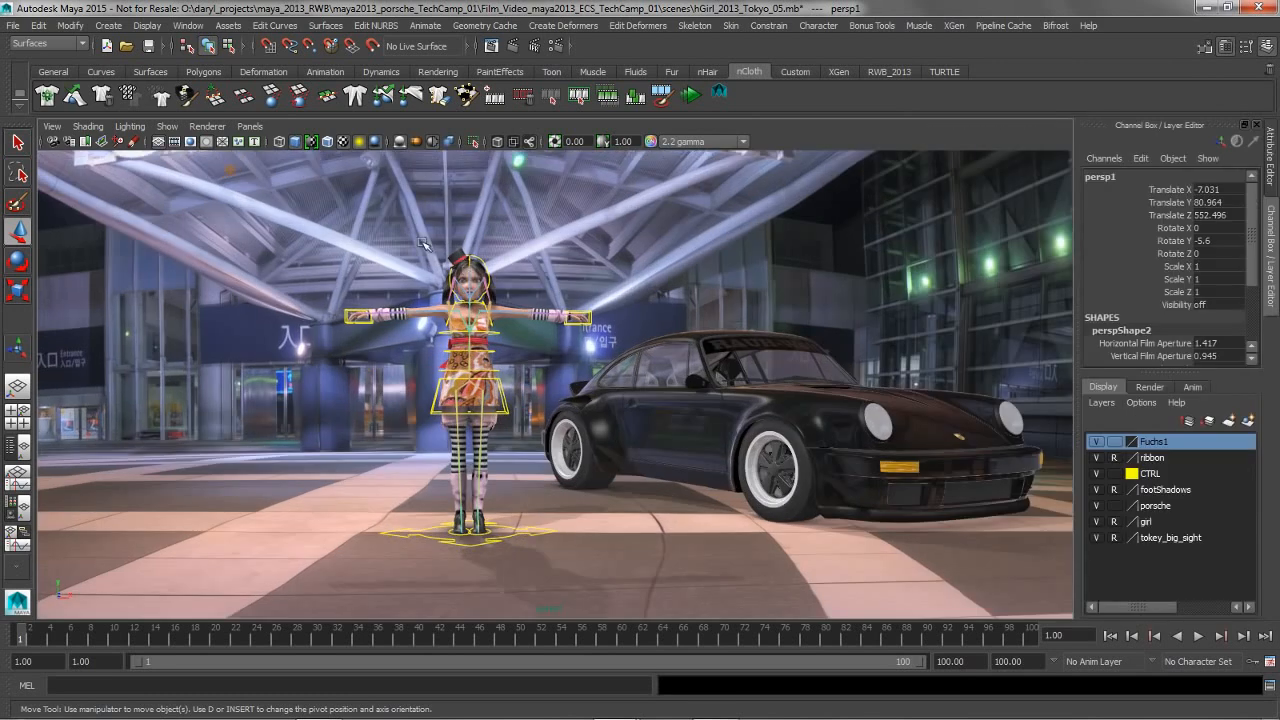
Set the persp1 camera's fit option to Vertical in its camera settings
left_click(51, 126)
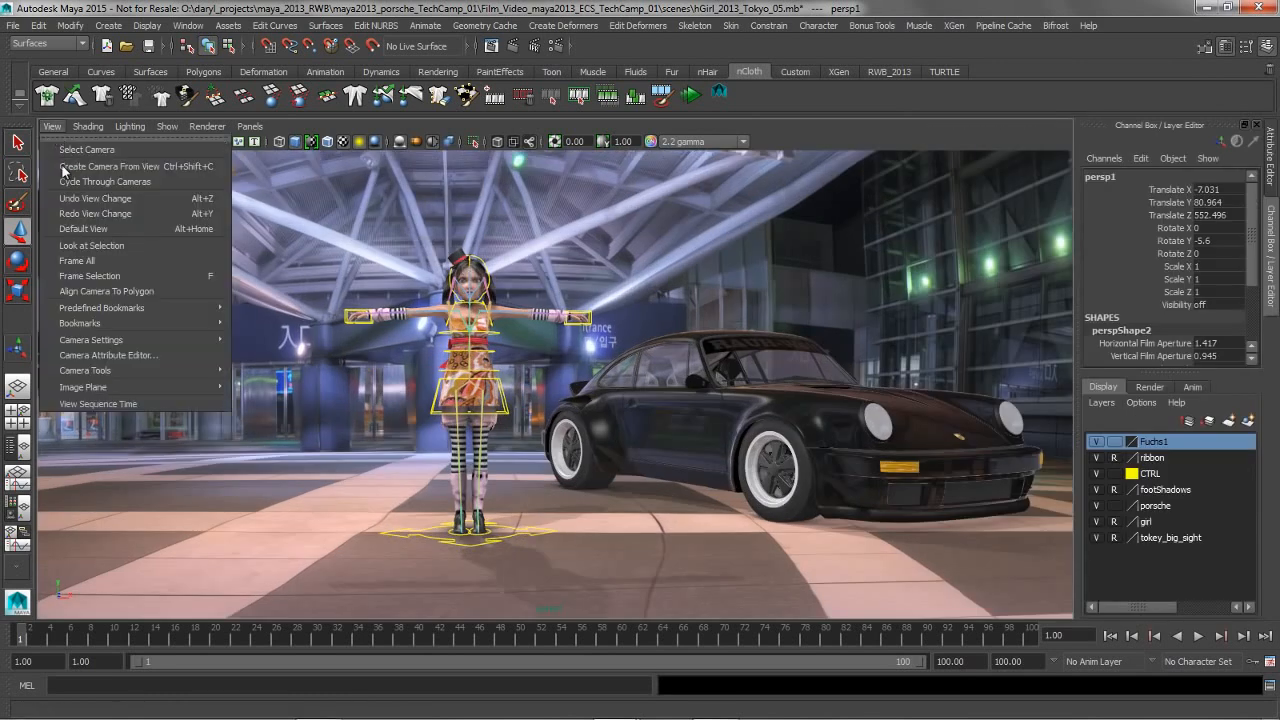
mouse_move(104, 340)
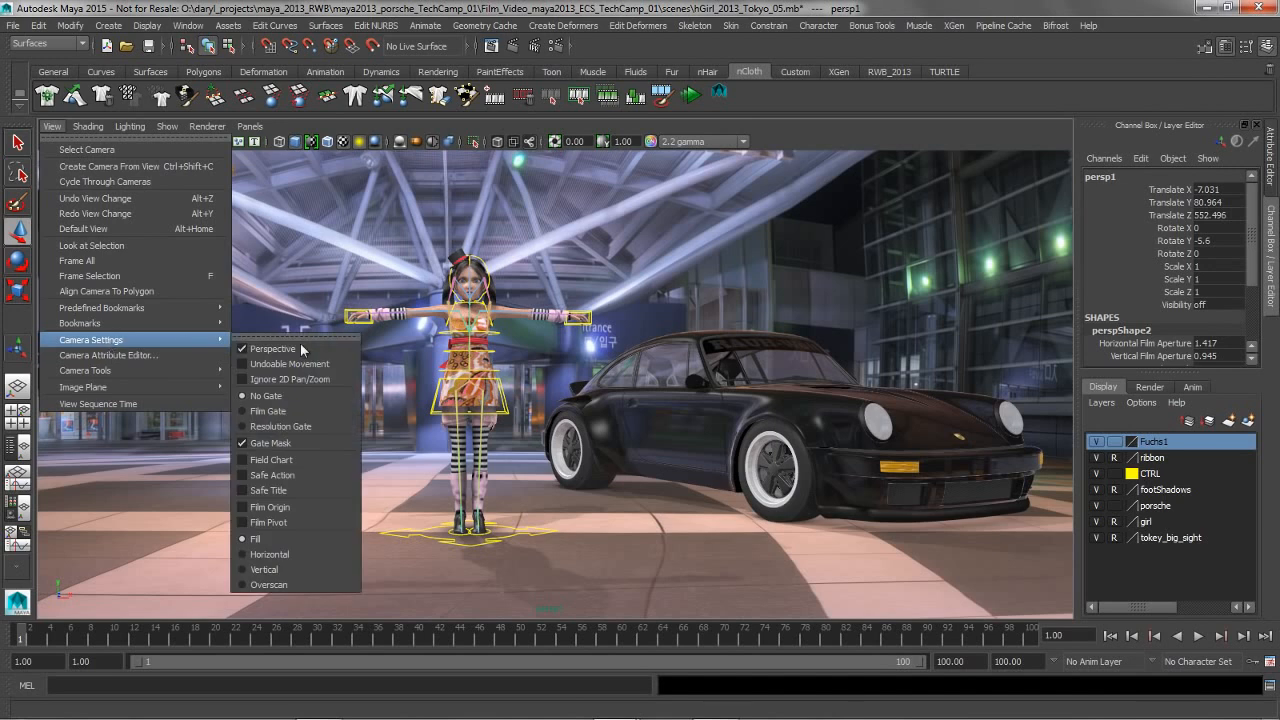
left_click(295, 569)
right_click_drag(461, 327, 622, 337, "alt")
Examine the vertical-fit framing while alternating between the Attribute Editor and the Channel Box
key("ctrl+a")
key("ctrl+a")
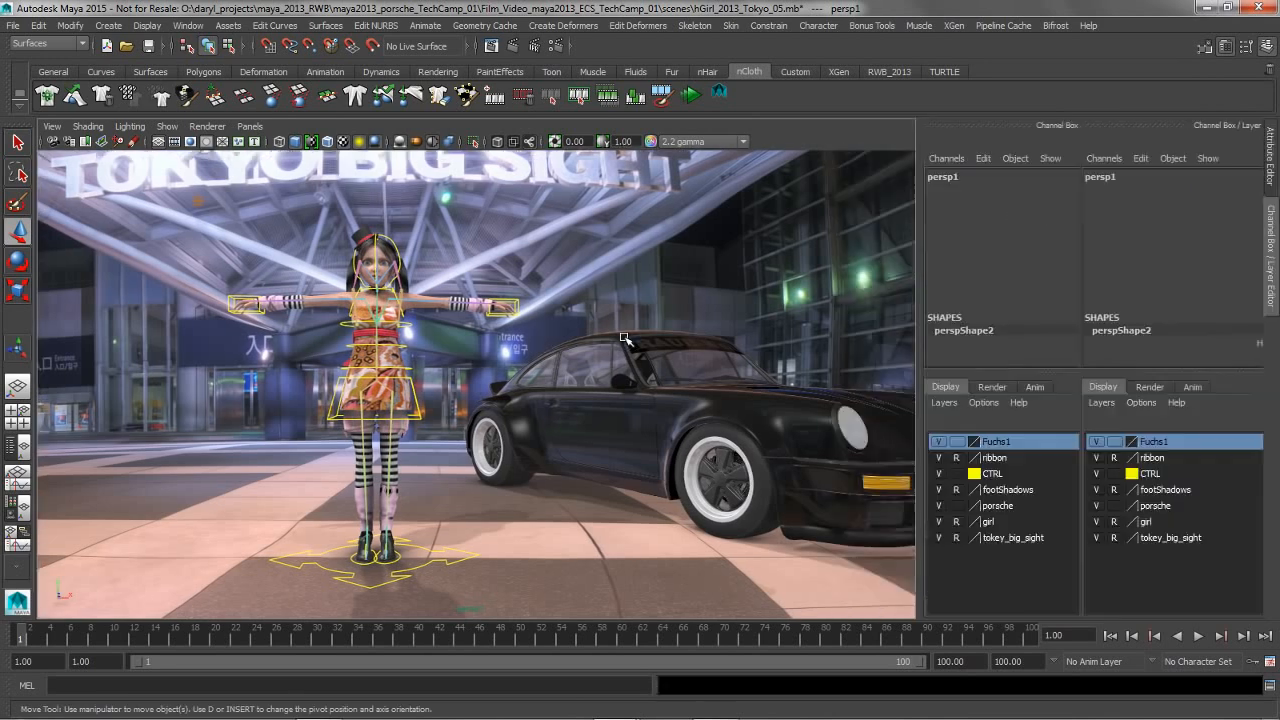
key("ctrl+a")
key("ctrl+a")
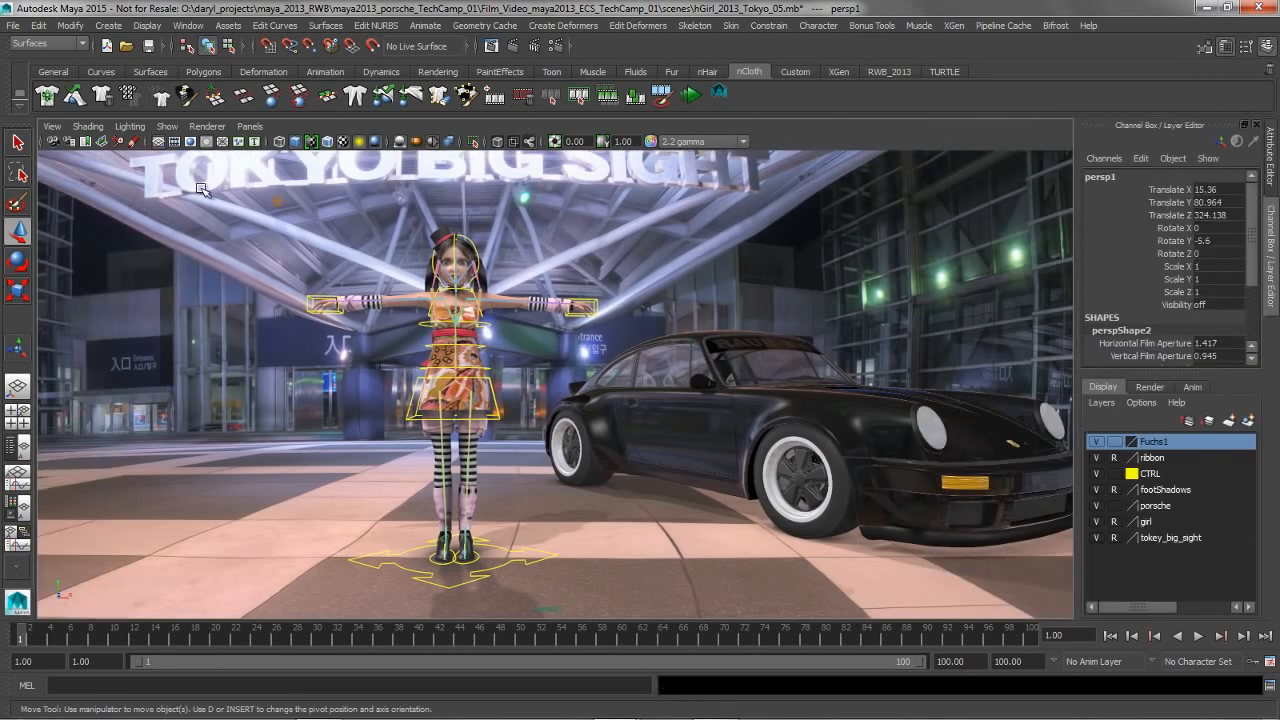
key("ctrl+a")
key("ctrl+a")
key("ctrl+a")
key("ctrl+a")
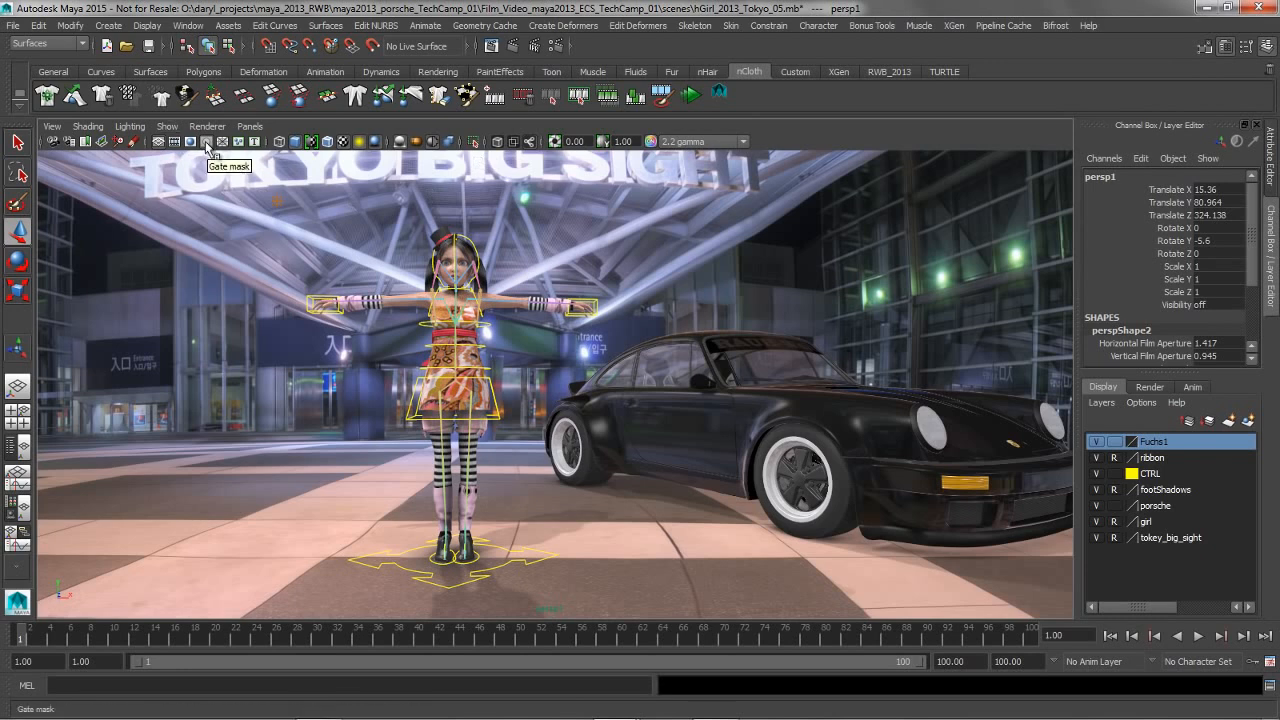
Display the resolution gate for the persp1 camera and set its Overscan to 1.05
left_click(189, 141)
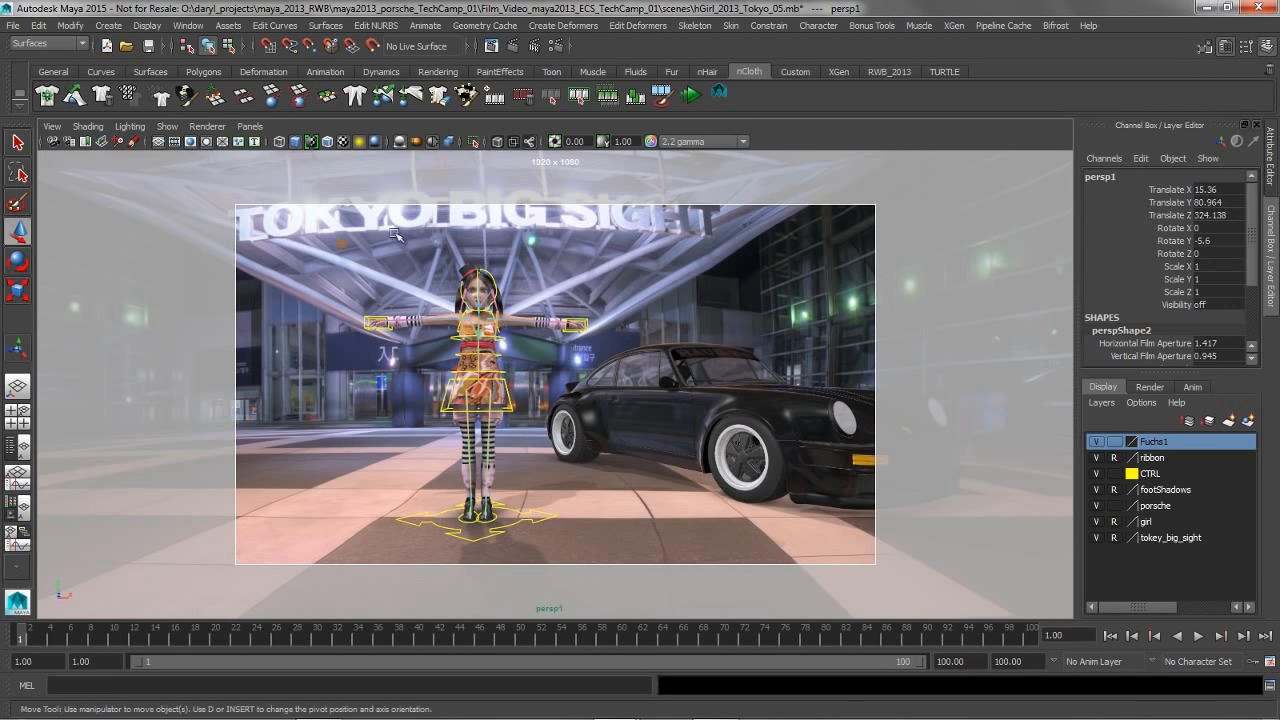
left_click(1270, 178)
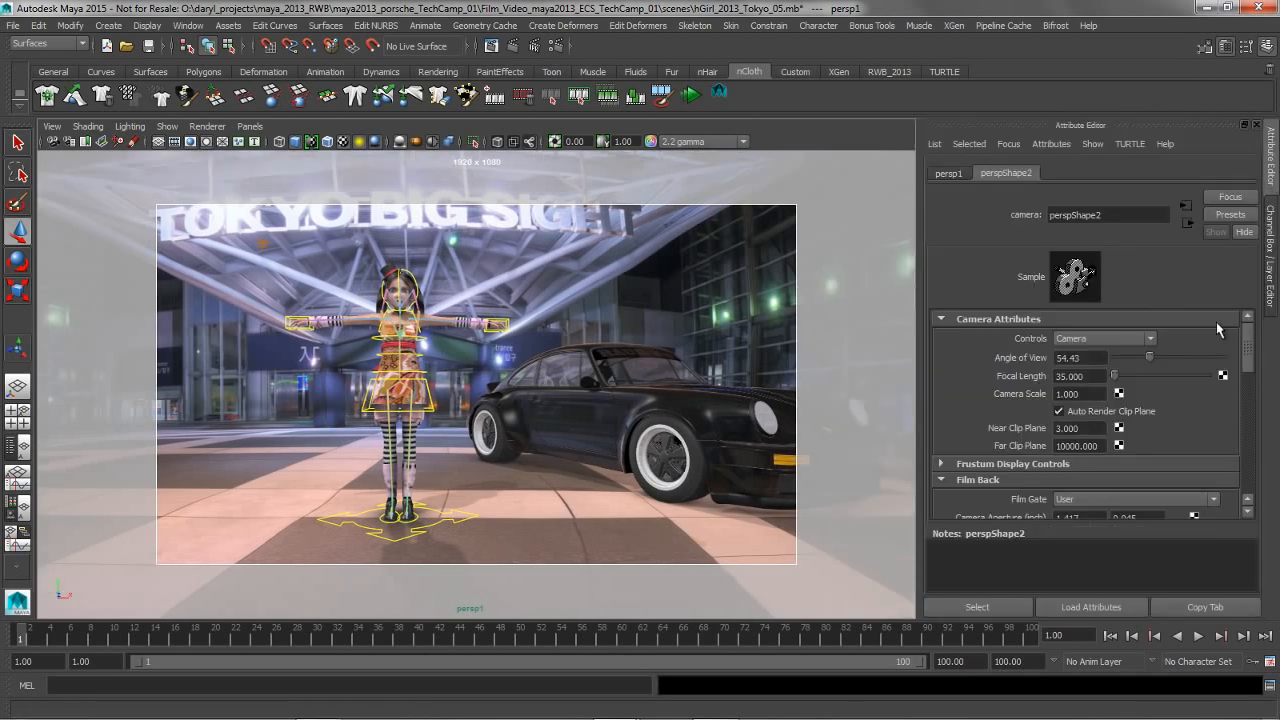
left_click_drag(1245, 349, 1249, 460)
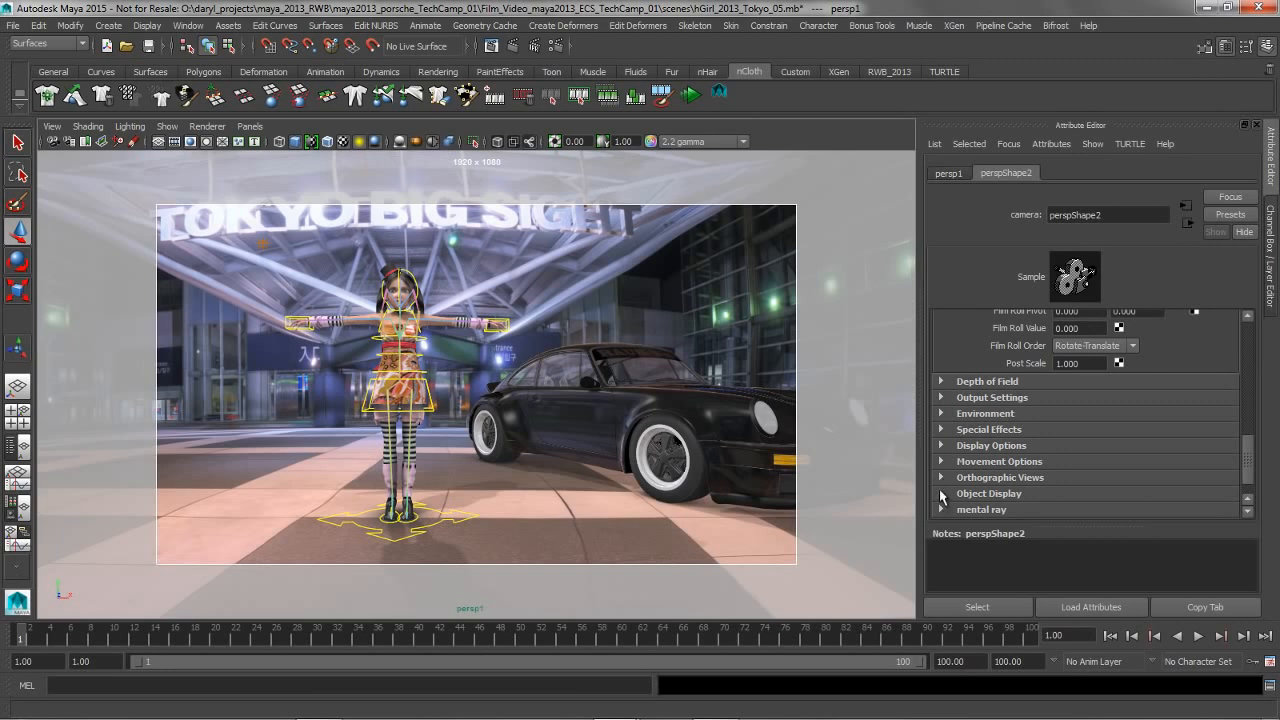
left_click(941, 446)
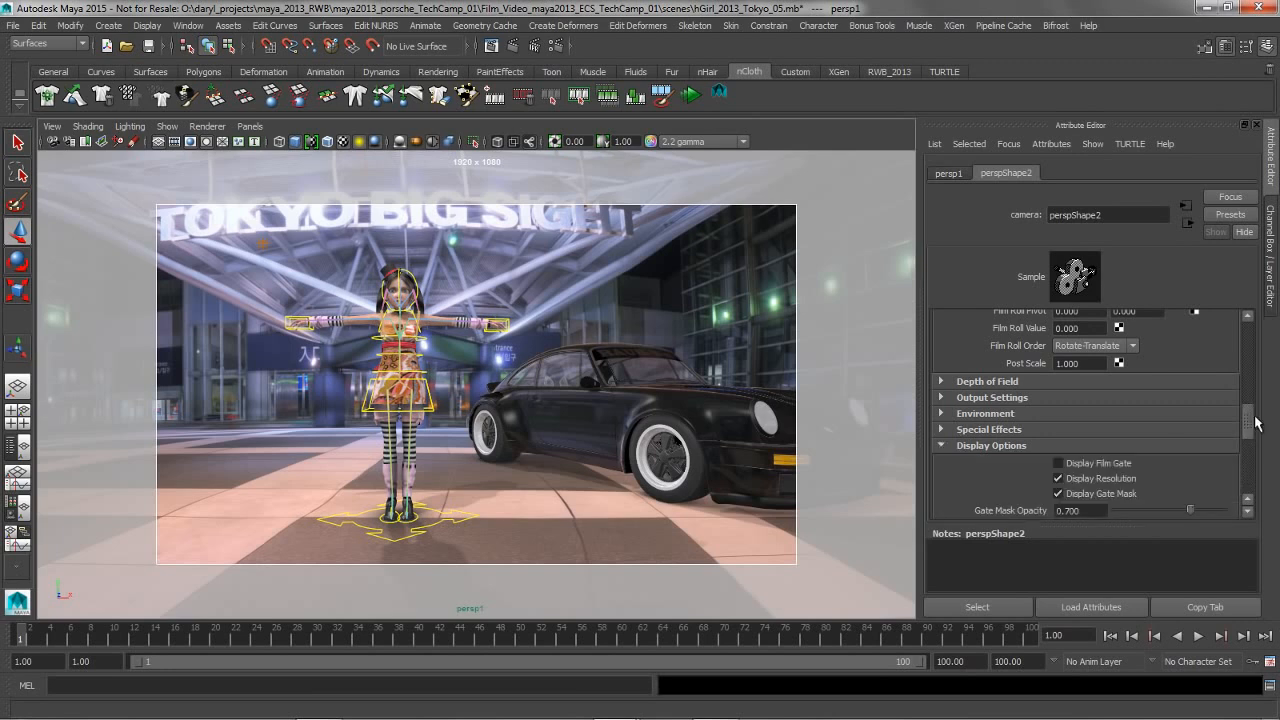
left_click_drag(1248, 428, 1248, 470)
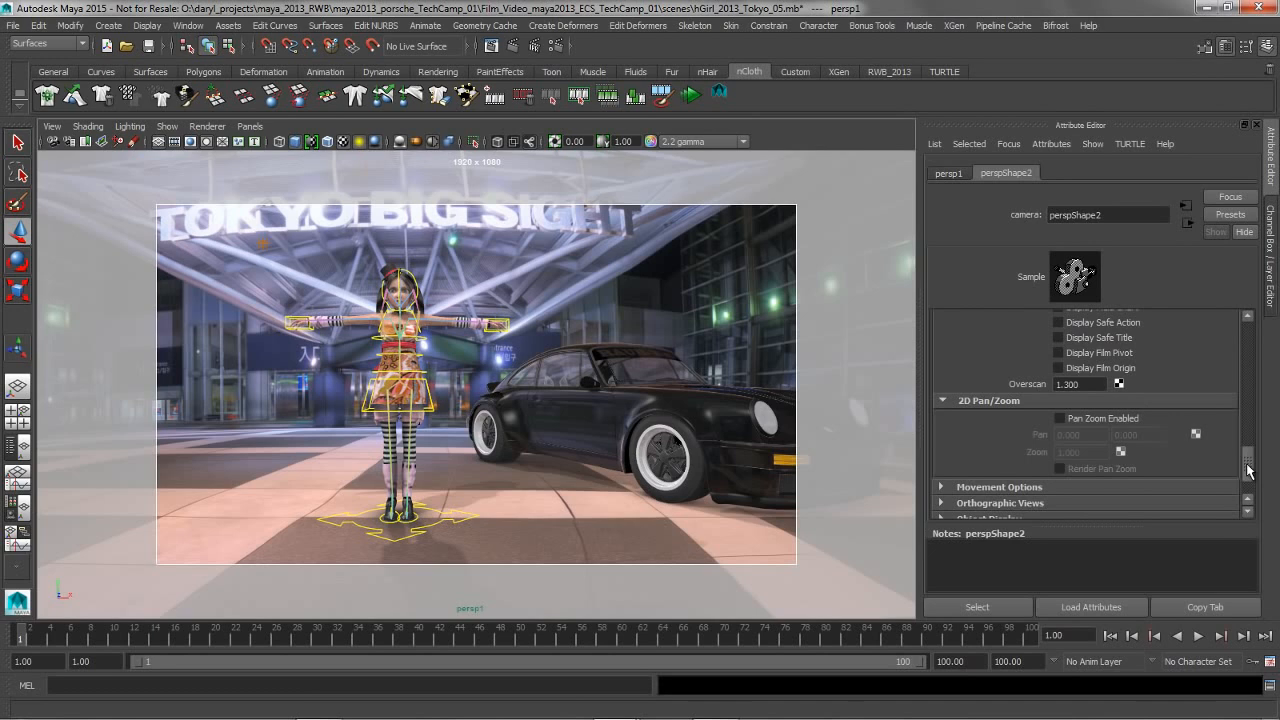
left_click(1079, 385)
type("1.05")
key("Return")
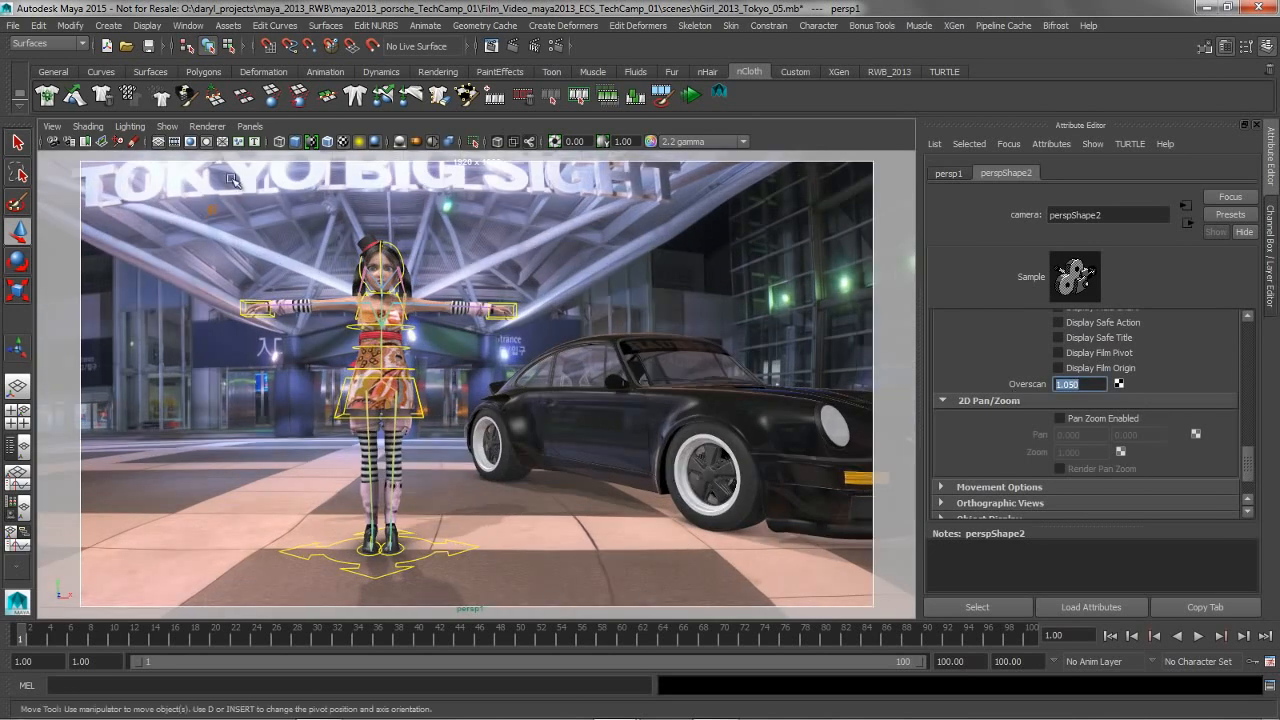
Turn off the gate mask and check the framing while alternating between the Attribute Editor and the Channel Box
left_click(206, 142)
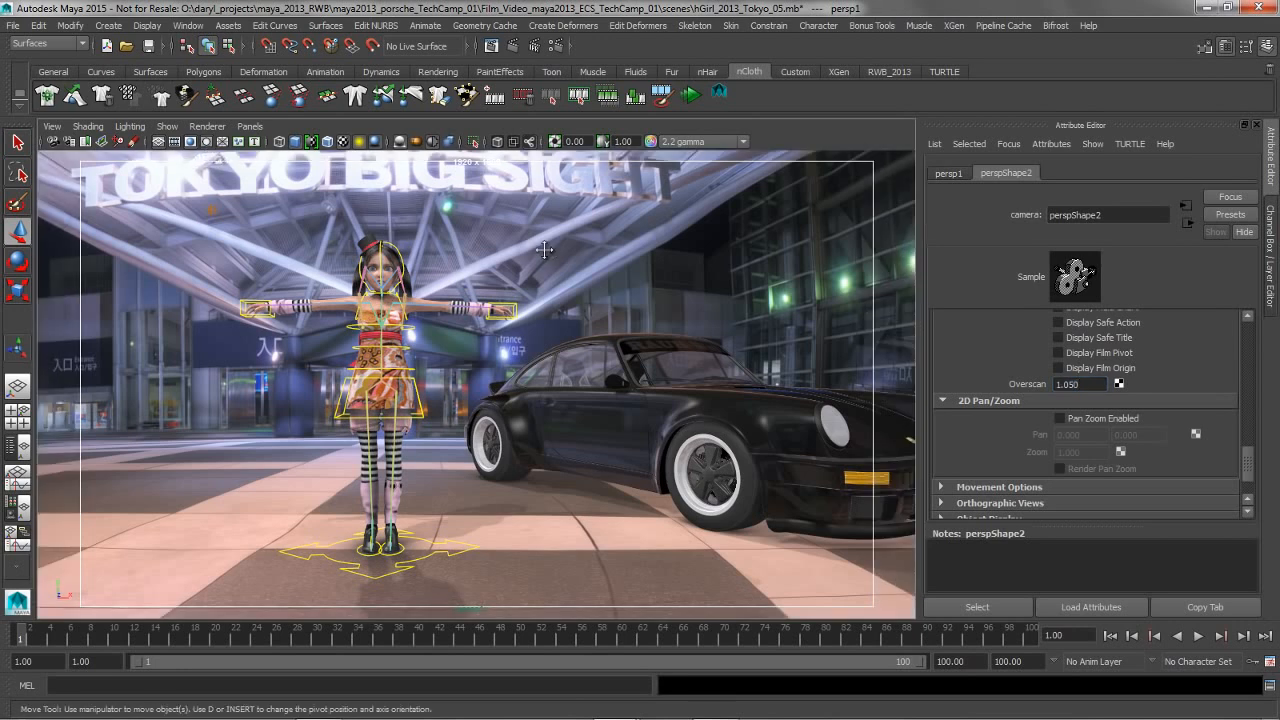
key("ctrl+a")
key("ctrl+a")
key("ctrl+a")
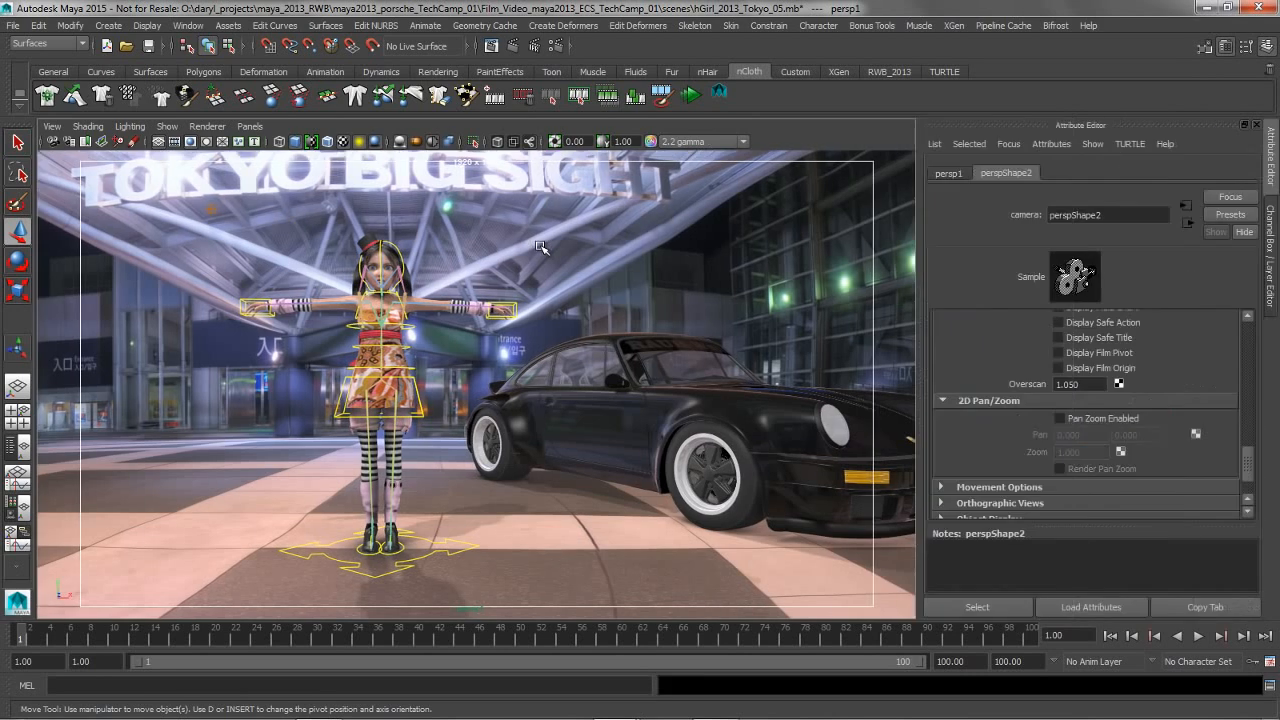
key("ctrl+a")
key("ctrl+a")
key("ctrl+a")
key("ctrl+a")
key("ctrl+a")
key("ctrl+a")
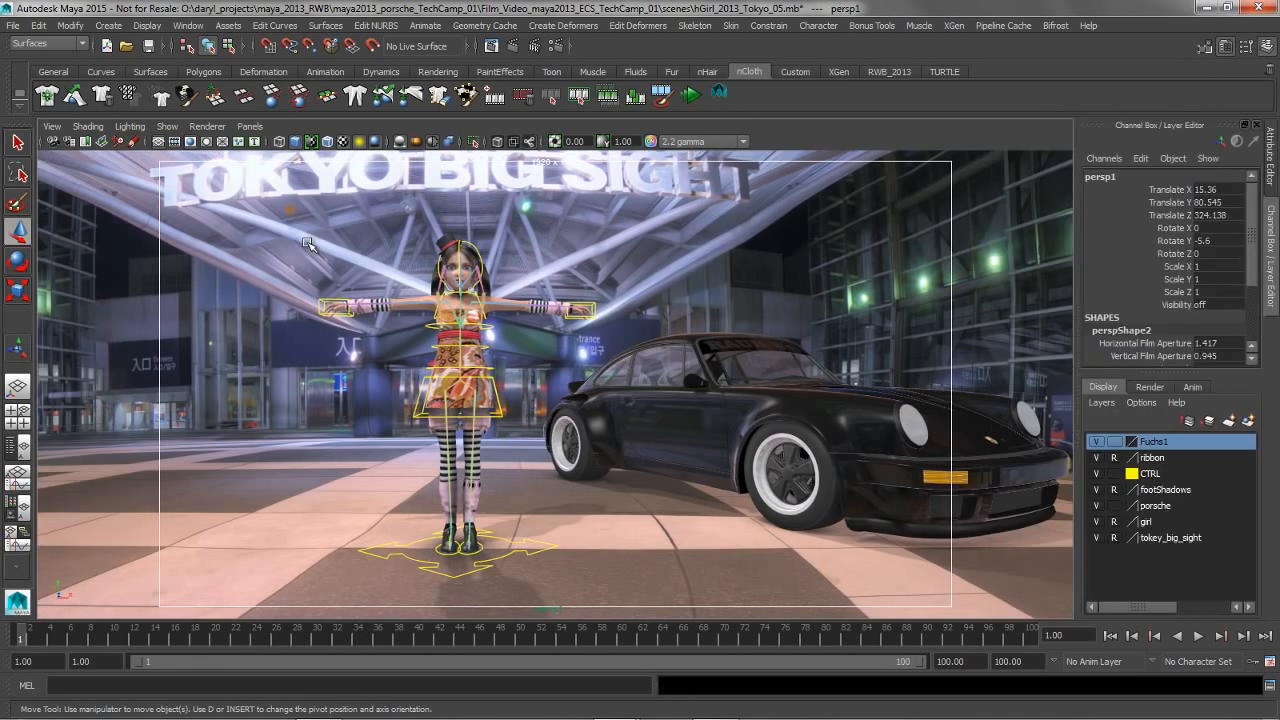
View the scene through the side camera and examine how the character and the car are cut off
middle_click_drag(410, 298, 440, 298, "alt")
key("space")
left_click_drag(440, 298, 605, 300)
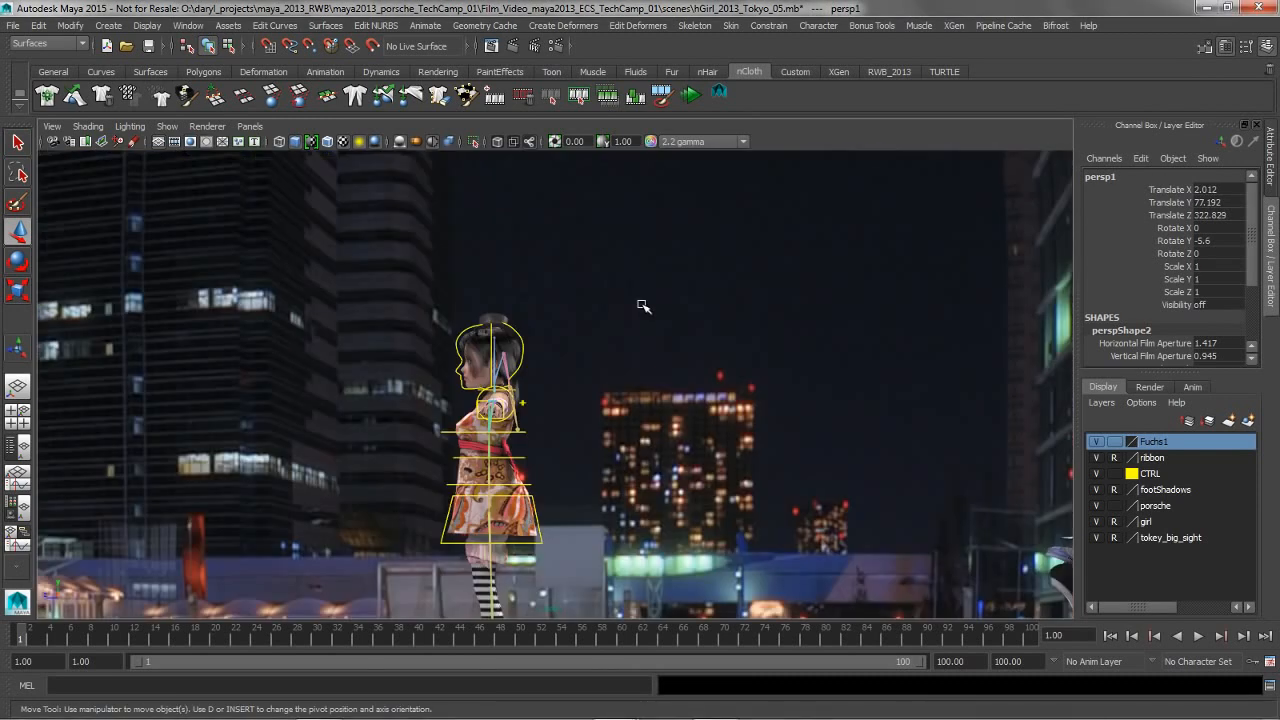
scroll(560, 333, "down", 3)
middle_click_drag(522, 353, 468, 389, "alt")
right_click_drag(665, 366, 622, 377, "alt")
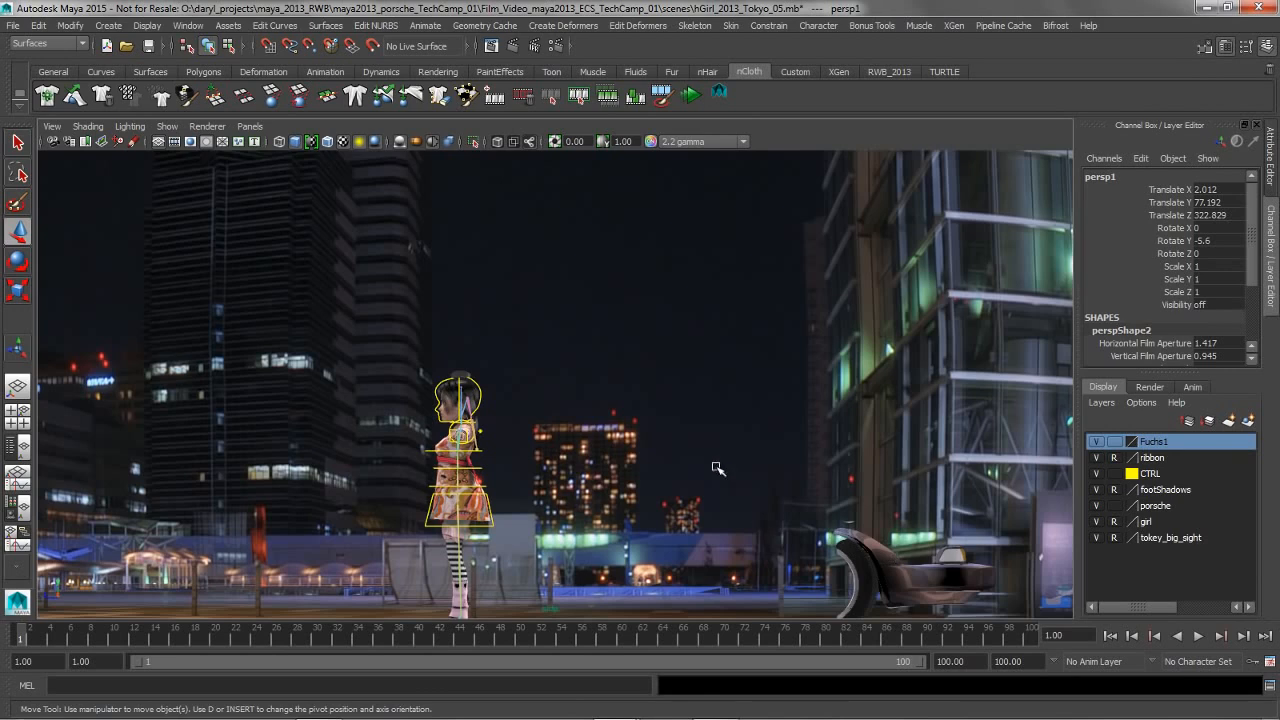
middle_click_drag(717, 468, 677, 423, "alt")
Leave the side view and switch to the perspective layout with the Outliner beside the viewport
key("space")
left_click_drag(674, 420, 672, 382)
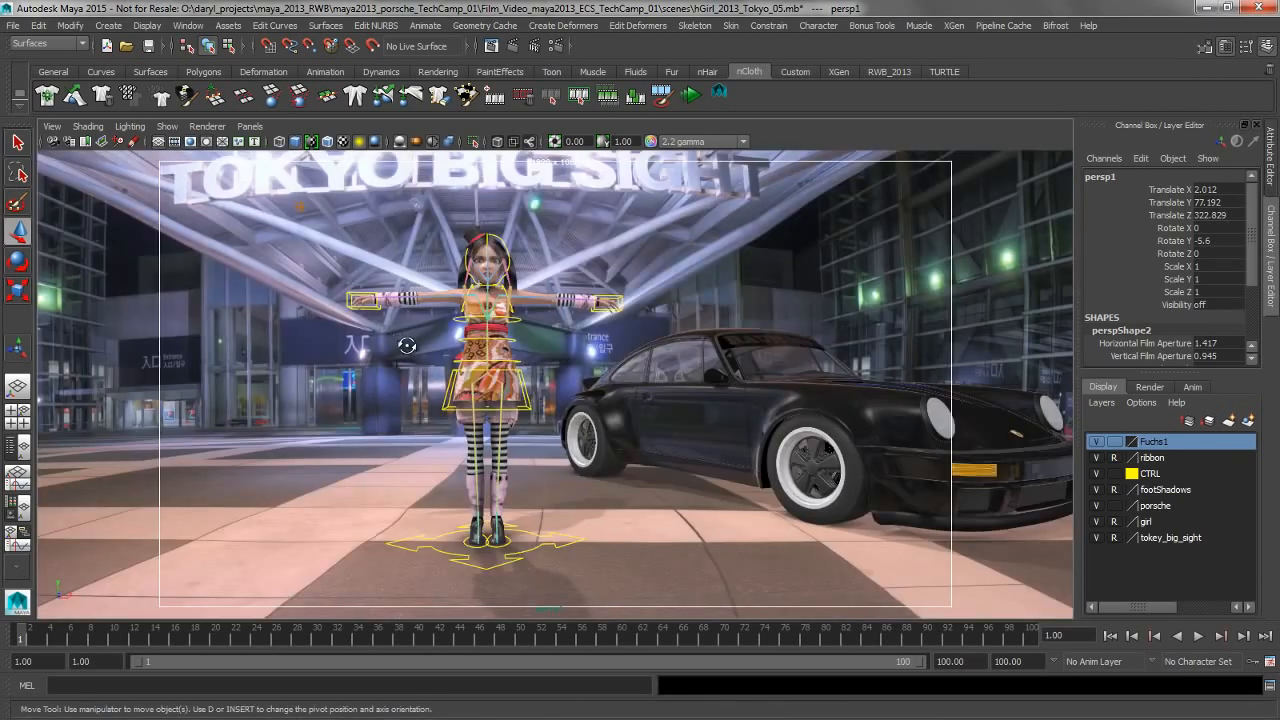
left_click_drag(407, 346, 412, 350, "alt")
key("space")
left_click_drag(421, 157, 418, 172)
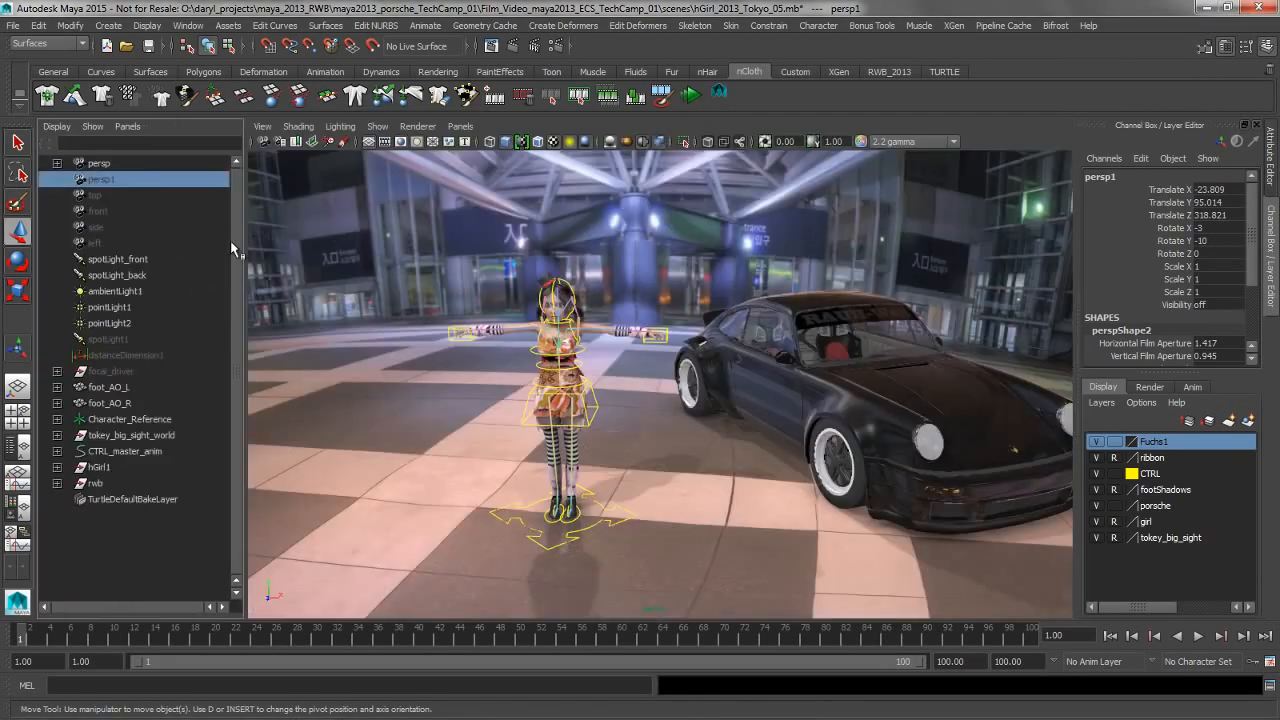
Move the side camera outward along X to about 375.4, past the car, and look through it
left_click(96, 226)
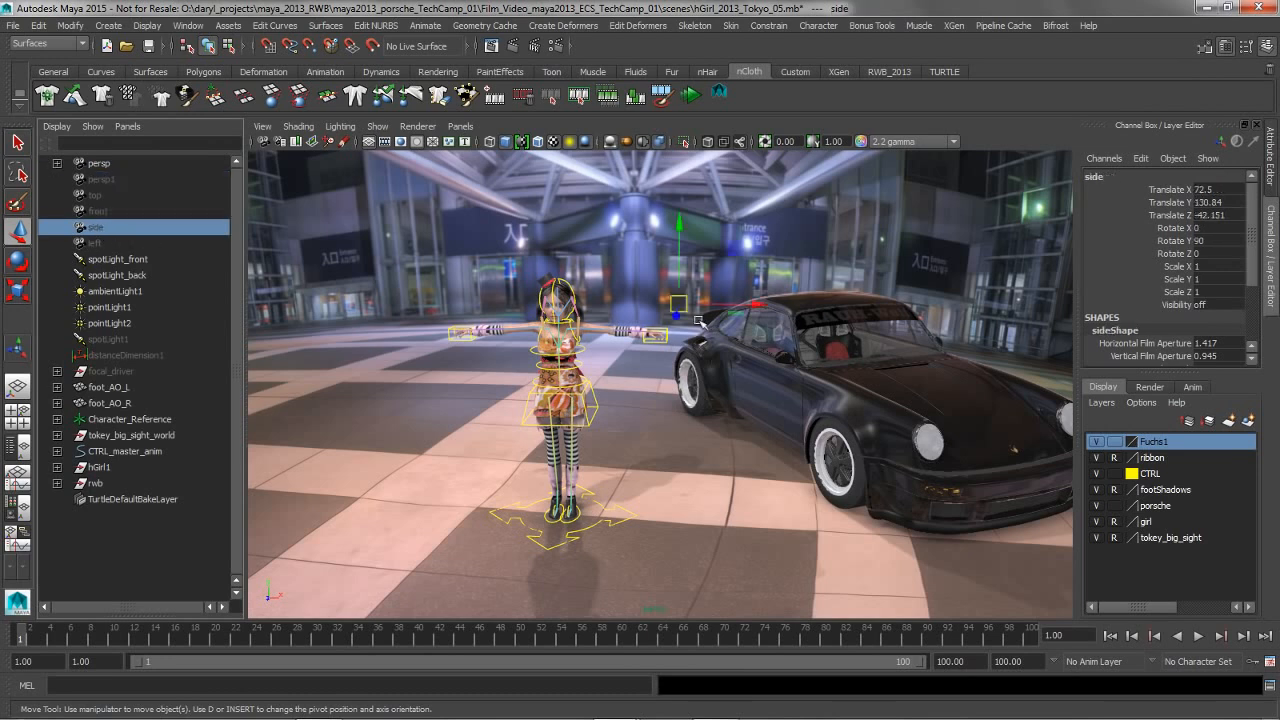
left_click_drag(597, 330, 1035, 335)
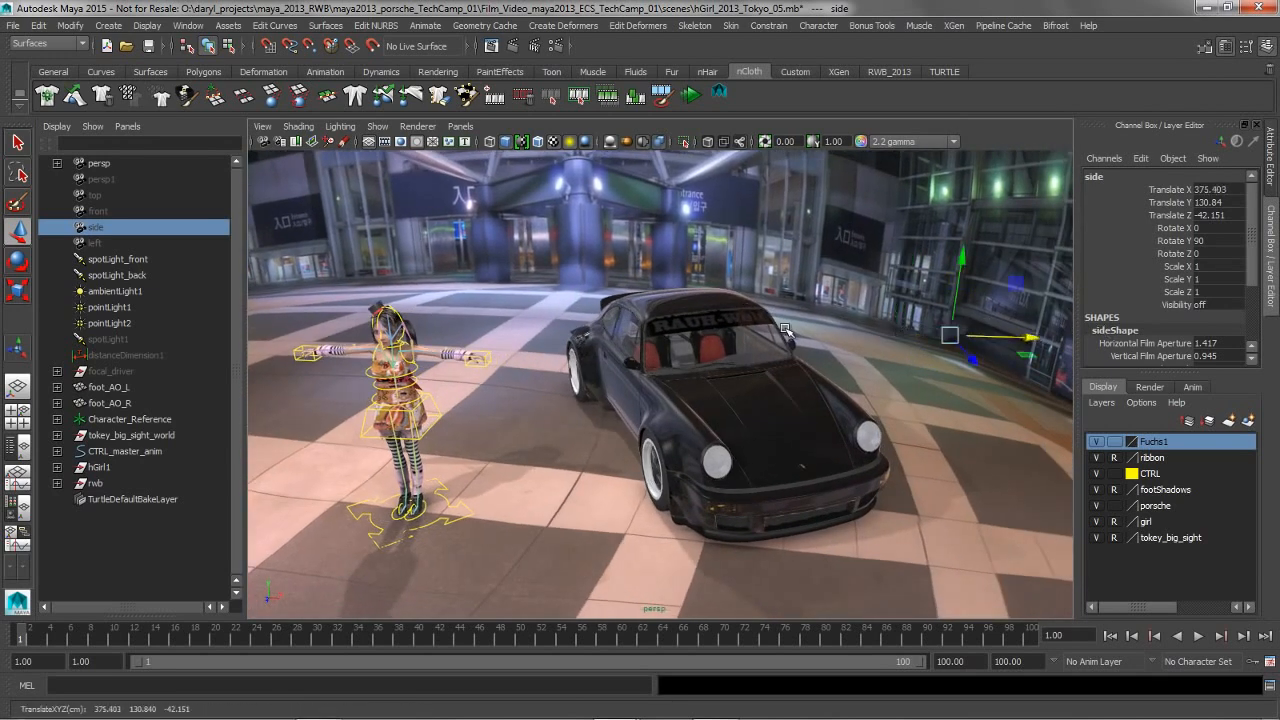
key("space")
left_click_drag(909, 334, 907, 329)
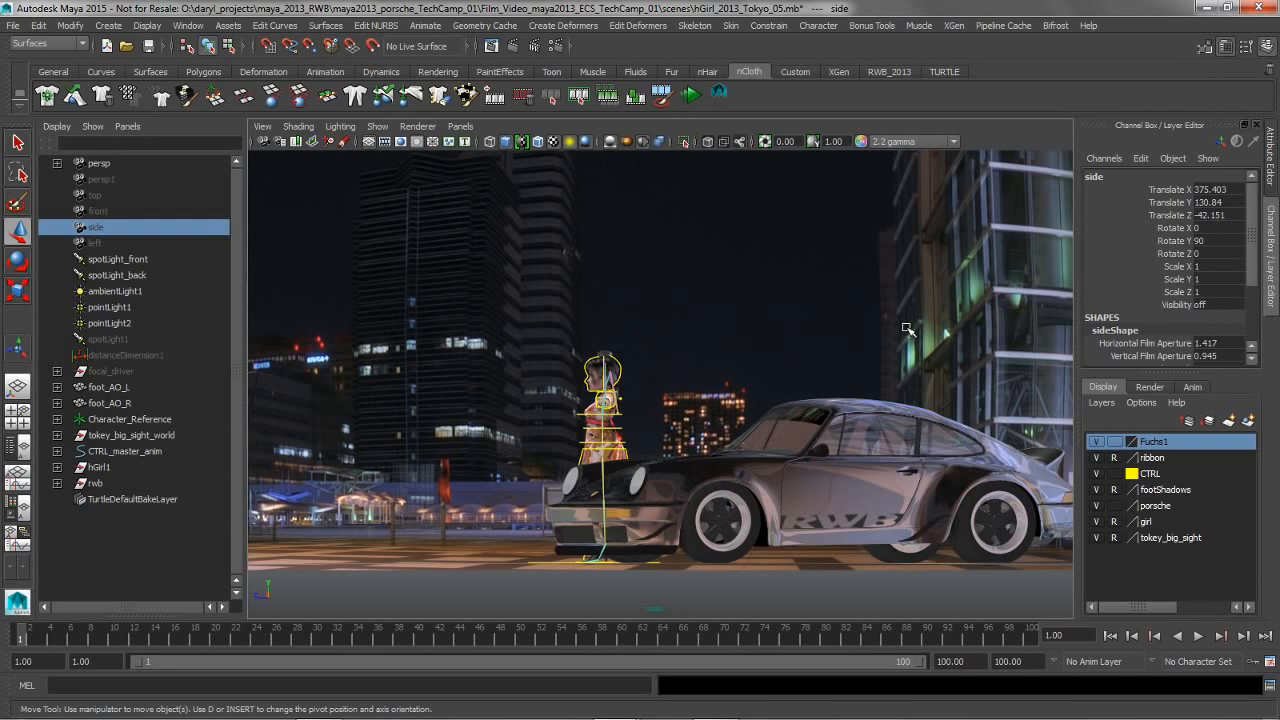
Return to the perspective view and move the side camera back along X to about 72.4
key("space")
left_click_drag(717, 312, 800, 386)
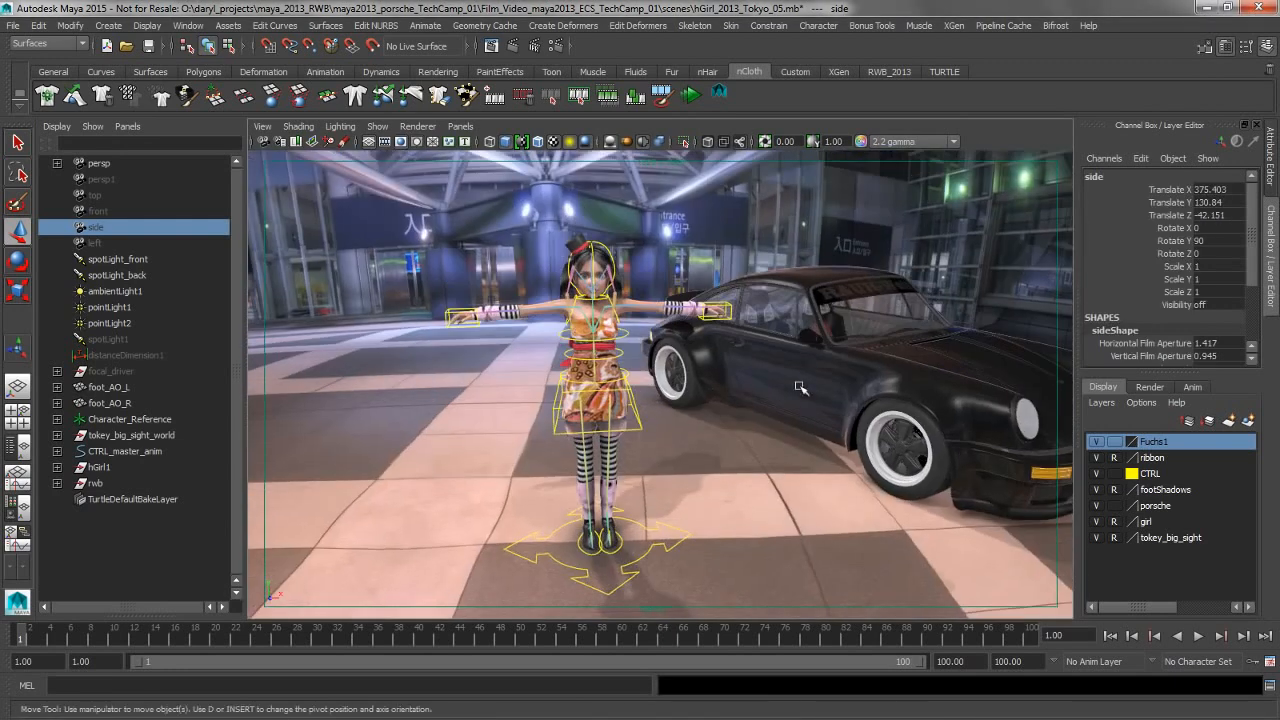
right_click_drag(800, 386, 581, 328, "alt")
middle_click_drag(581, 328, 468, 333, "alt")
left_click_drag(937, 318, 637, 320)
key("space")
key("space")
key("space")
key("space")
middle_click_drag(637, 320, 720, 300, "alt")
right_click_drag(518, 304, 577, 299, "alt")
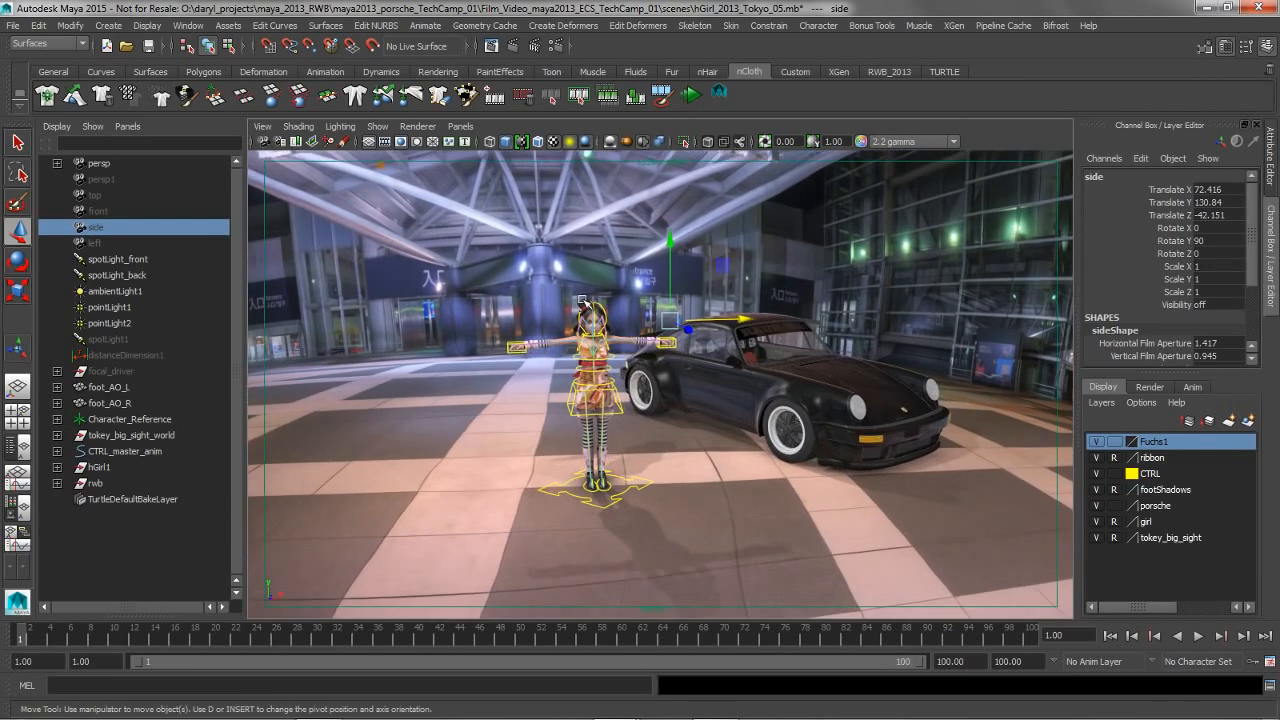
Select the spotLight_back light above the Tokyo Big Sight sign
left_click_drag(590, 306, 627, 220, "alt")
left_click(632, 214)
middle_click_drag(633, 214, 673, 381, "alt")
right_click_drag(642, 379, 642, 370, "alt")
middle_click_drag(615, 351, 609, 304, "alt")
left_click(568, 252)
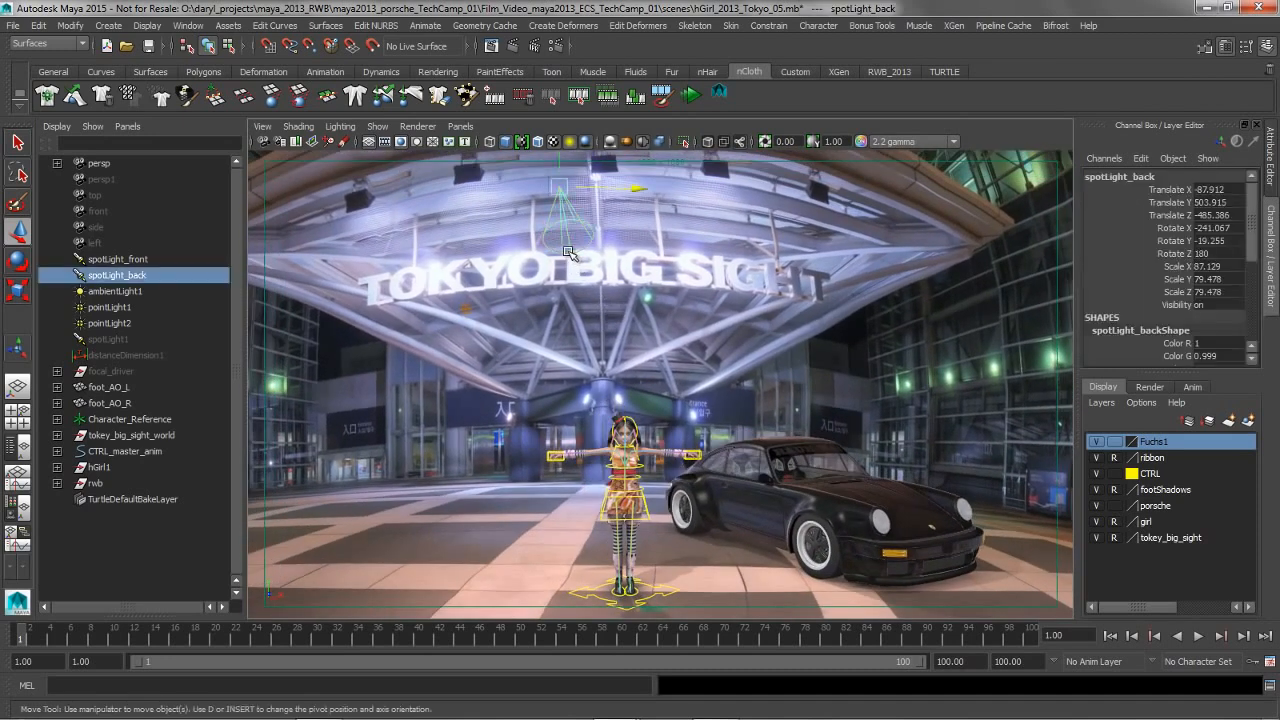
left_click_drag(572, 288, 655, 283, "alt")
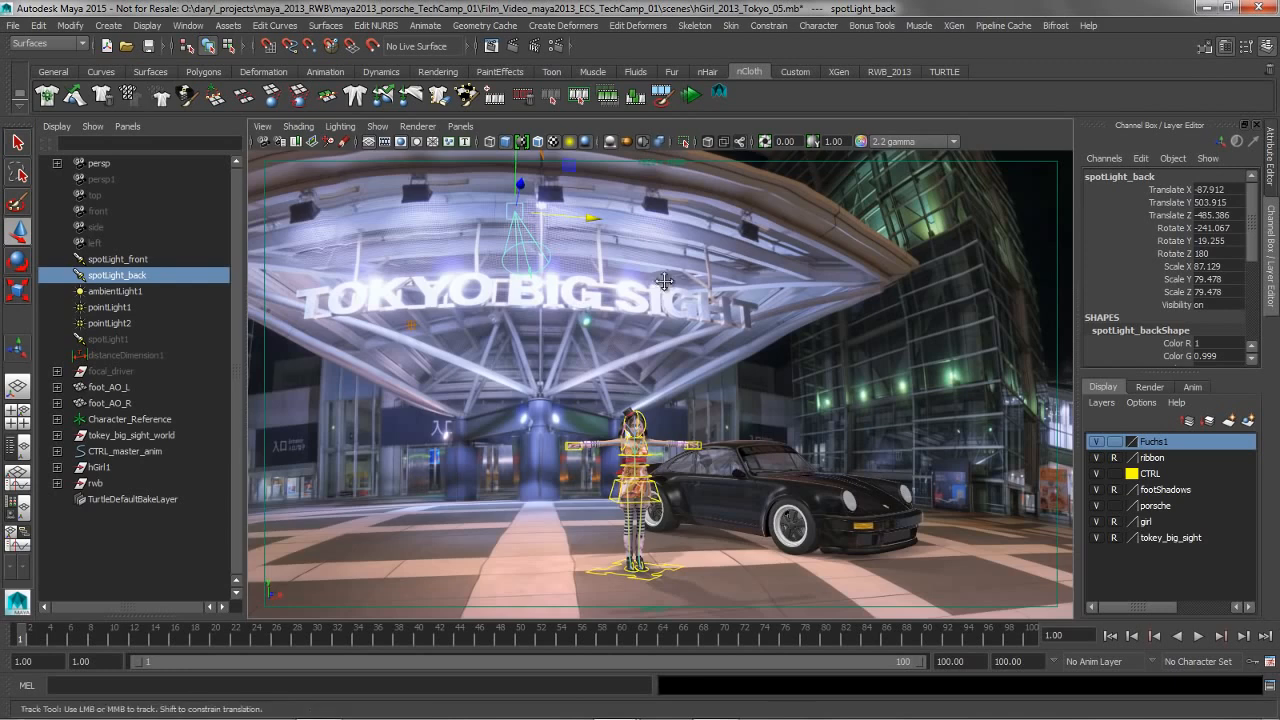
Show spotLight_back's origin and target manipulators and reposition both, placing the light at about X -136.2, Y 447.9, Z -506.2
middle_click_drag(667, 283, 630, 279, "alt")
right_click_drag(524, 283, 591, 287, "alt")
left_click_drag(591, 287, 601, 356, "alt")
middle_click_drag(602, 359, 605, 347, "alt")
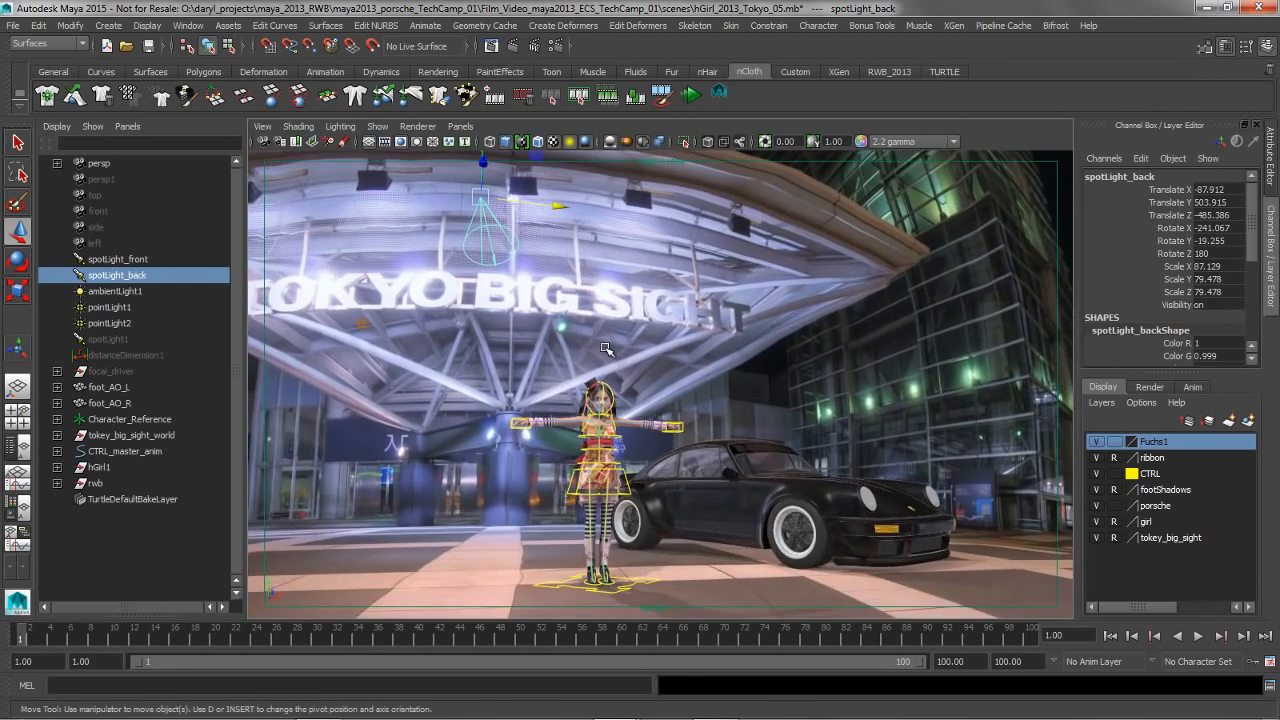
key("t")
left_click_drag(503, 358, 627, 383, "alt")
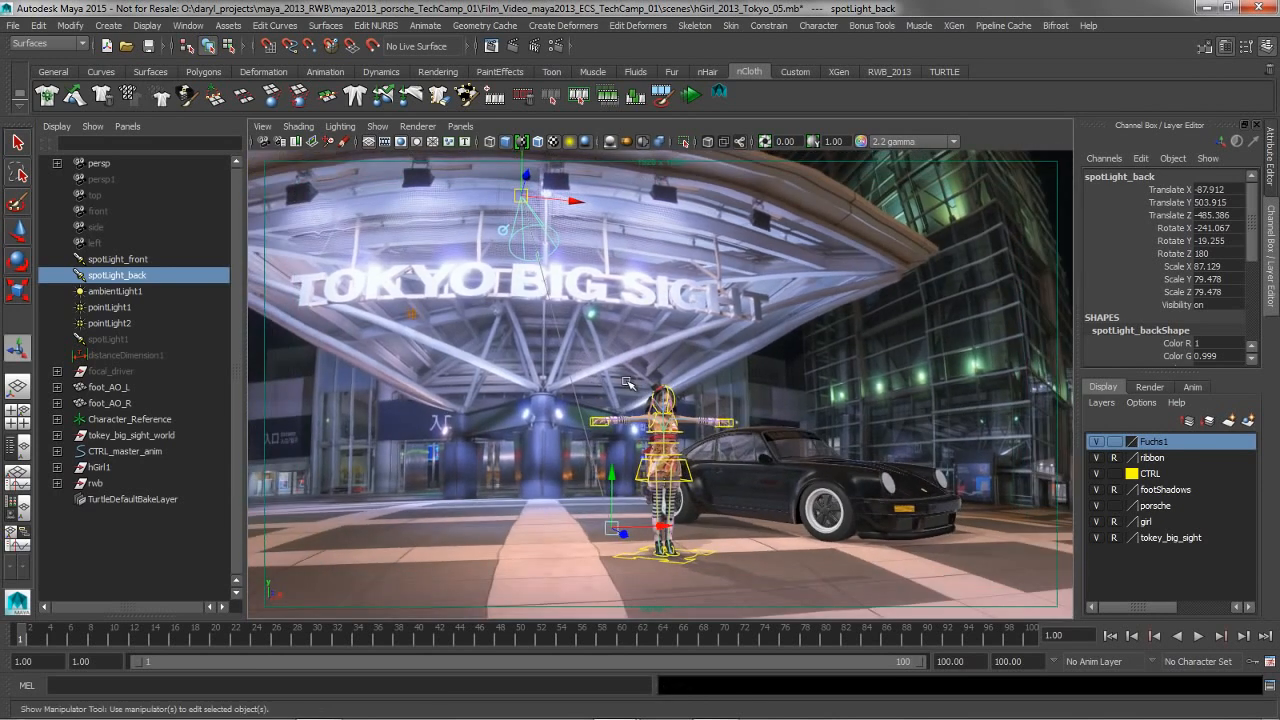
left_click_drag(621, 531, 660, 545)
left_click_drag(488, 215, 488, 245)
Cycle spotLight_back's manipulator through its modes, including penumbra radius, and return to the origin and target handles
left_click_drag(487, 303, 572, 312, "alt")
left_click(502, 304)
left_click(496, 304)
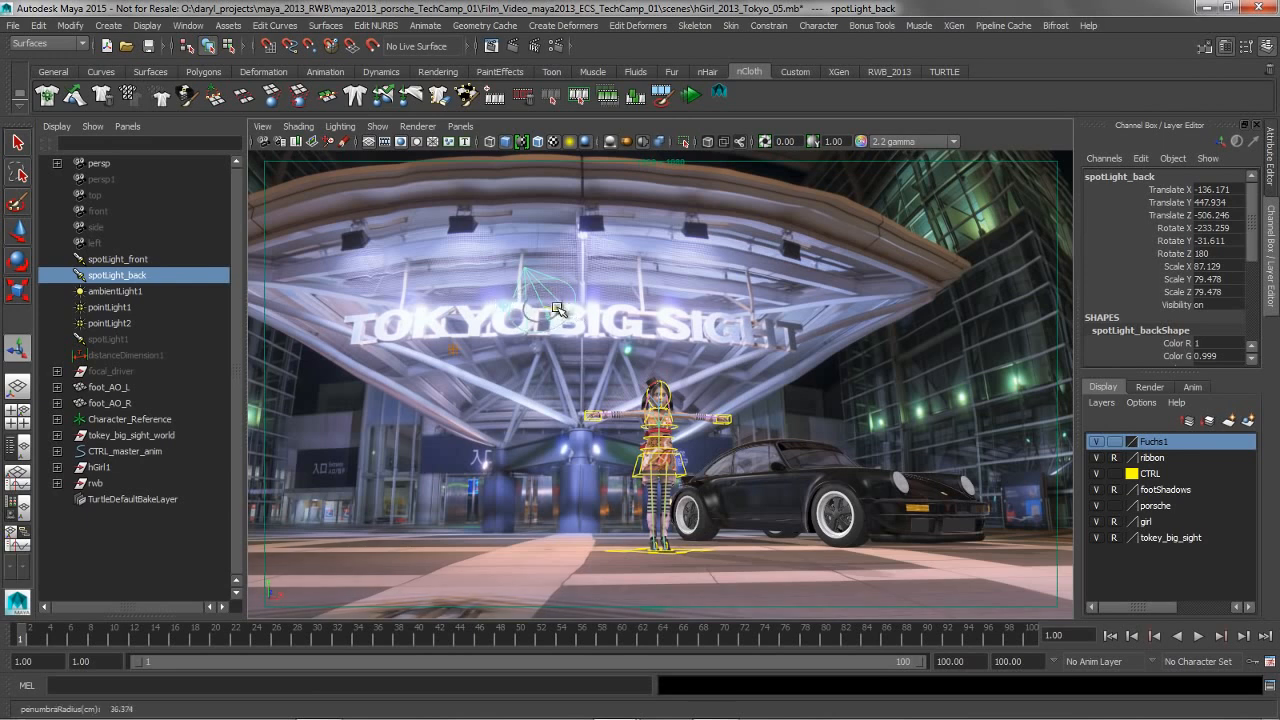
left_click(502, 304)
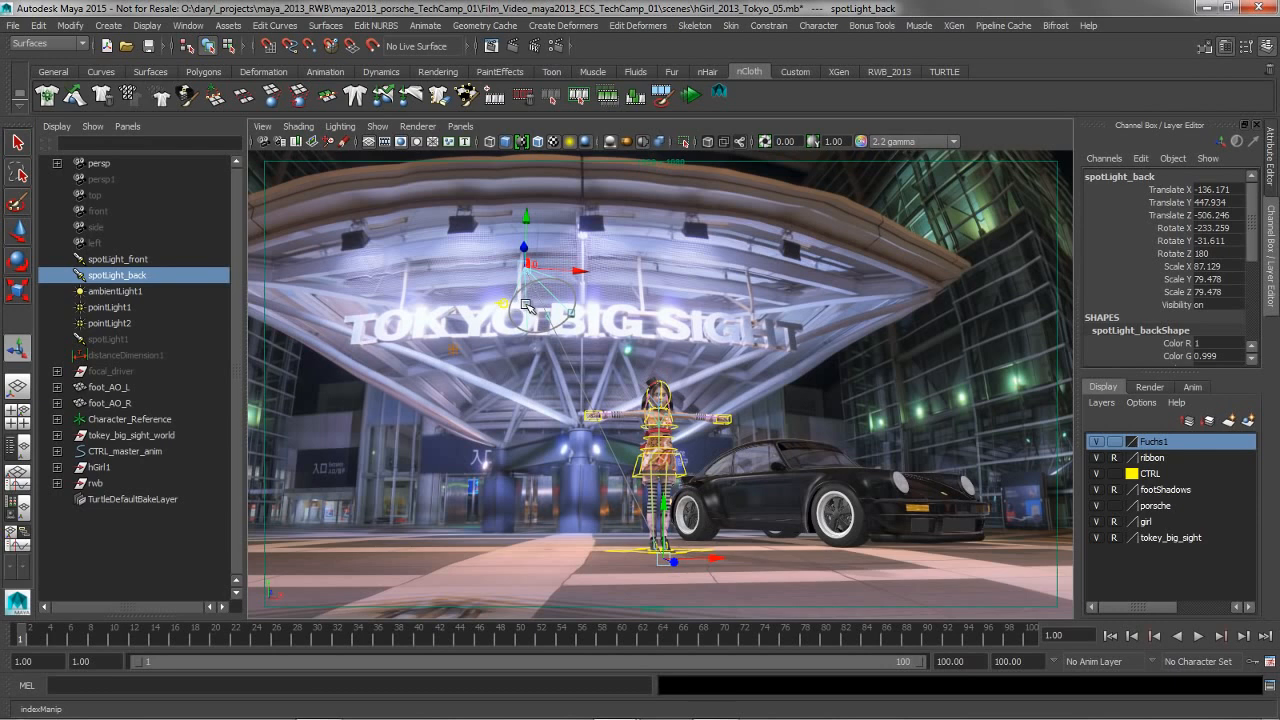
Switch back to the Move tool and examine the character standing beside the car up close
right_click_drag(514, 347, 670, 371, "alt")
middle_click_drag(628, 427, 623, 297, "alt")
left_click_drag(623, 297, 563, 337, "alt")
right_click_drag(563, 337, 680, 346, "alt")
left_click_drag(680, 346, 665, 350, "alt")
right_click_drag(668, 351, 632, 349, "alt")
key("w")
mouse_move(687, 371)
right_mouse_down("alt")
mouse_move(638, 375)
mouse_move(673, 379)
right_mouse_up("alt")
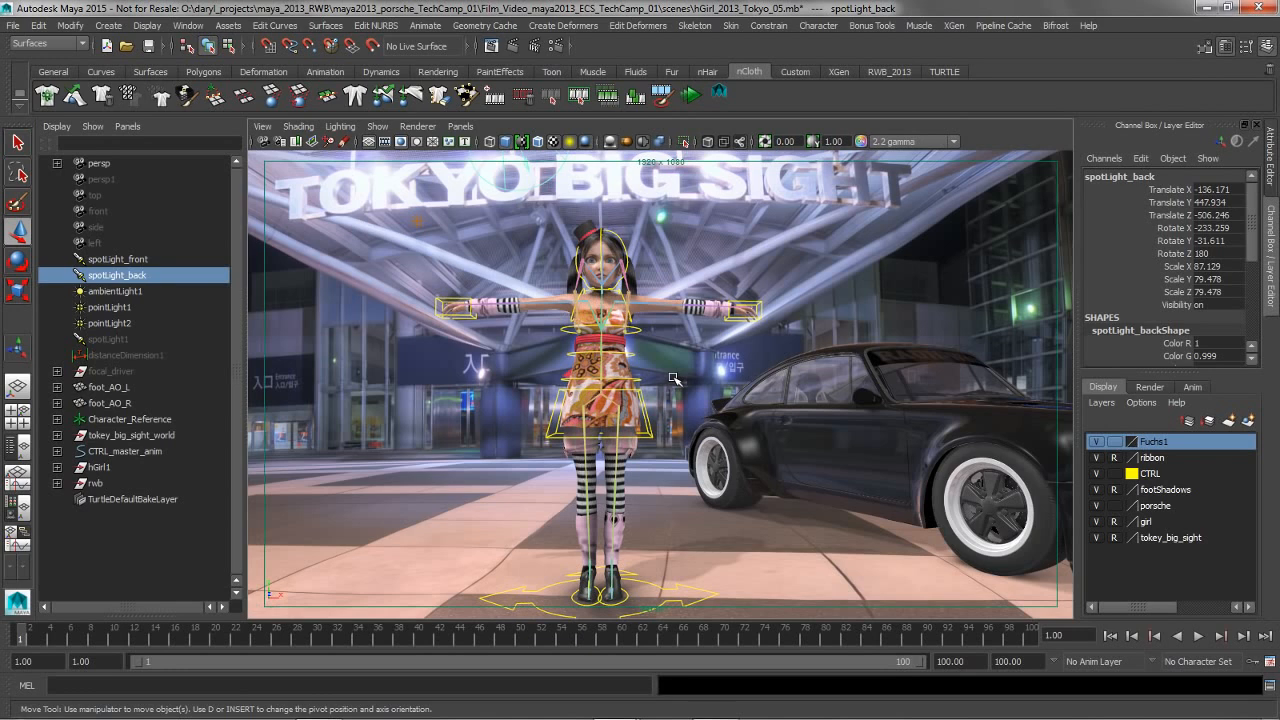
right_click_drag(584, 394, 617, 389, "alt")
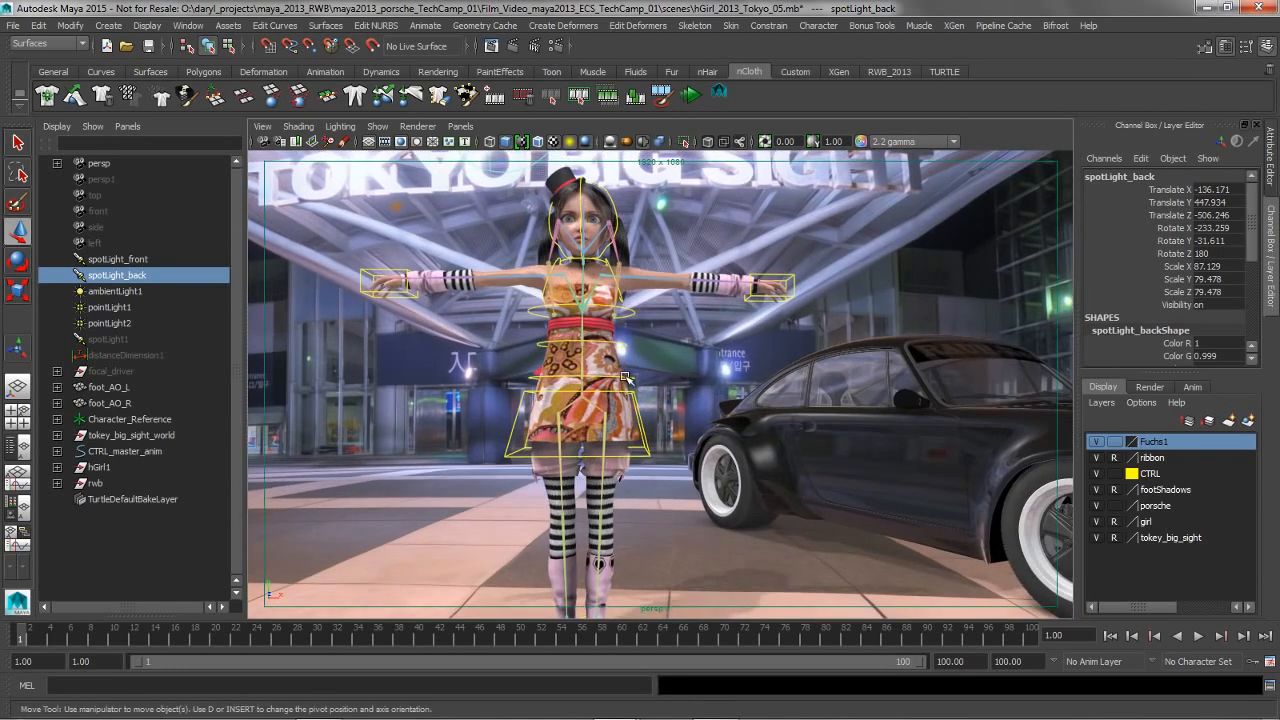
Select the character's CRTL_spine1 control, try rotating it, and undo the rotation
left_click(625, 377)
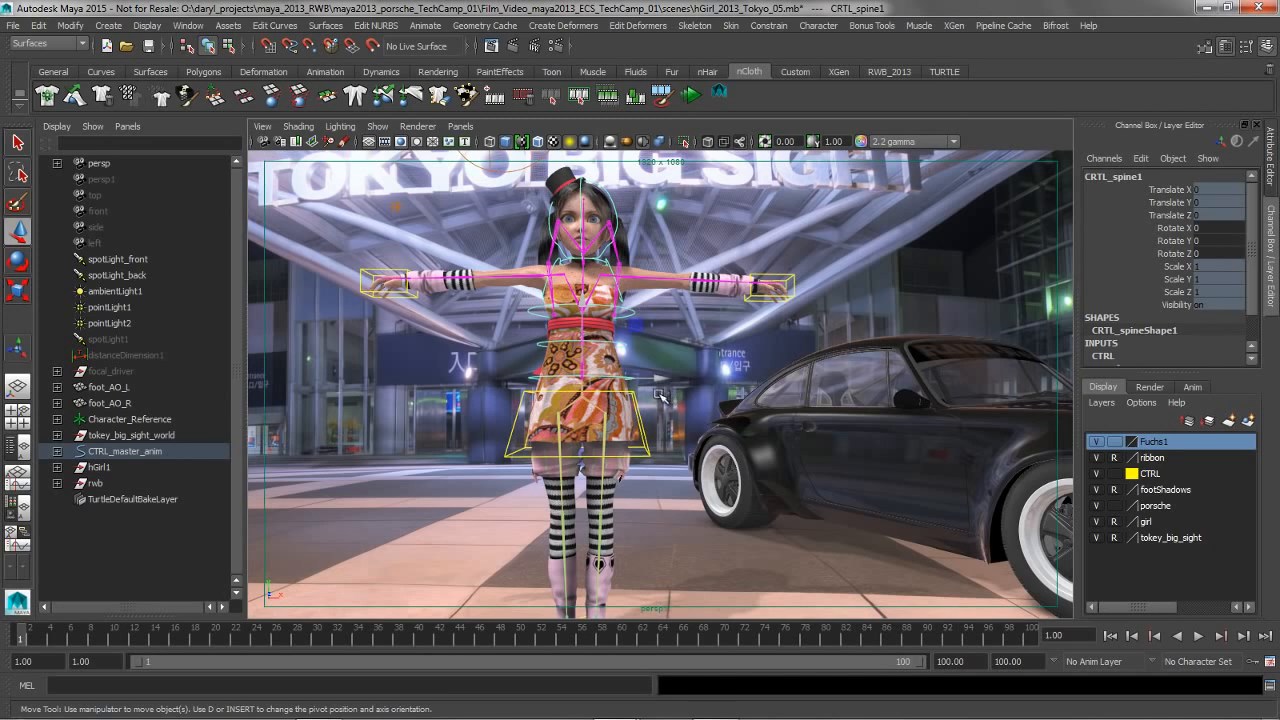
key("e")
left_click_drag(657, 356, 650, 358)
key("ctrl+z")
Select the left hand control CTRL_hand_L, try moving it with the Move tool, and undo the move
left_click(794, 276)
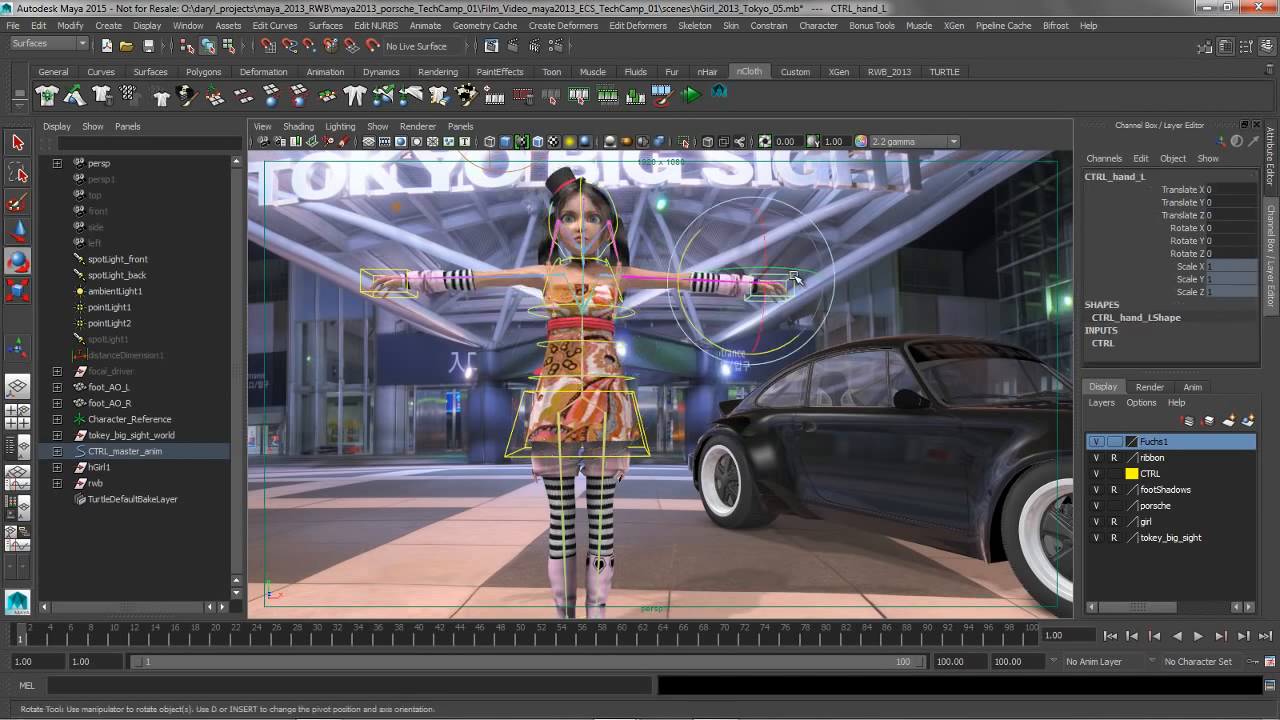
key("w")
left_click_drag(766, 285, 744, 285)
key("ctrl+z")
Set the Show Manip Default of CTRL_hand_L to Translate in its display attributes
left_click_drag(700, 340, 702, 355, "alt")
right_click_drag(702, 355, 593, 436, "alt")
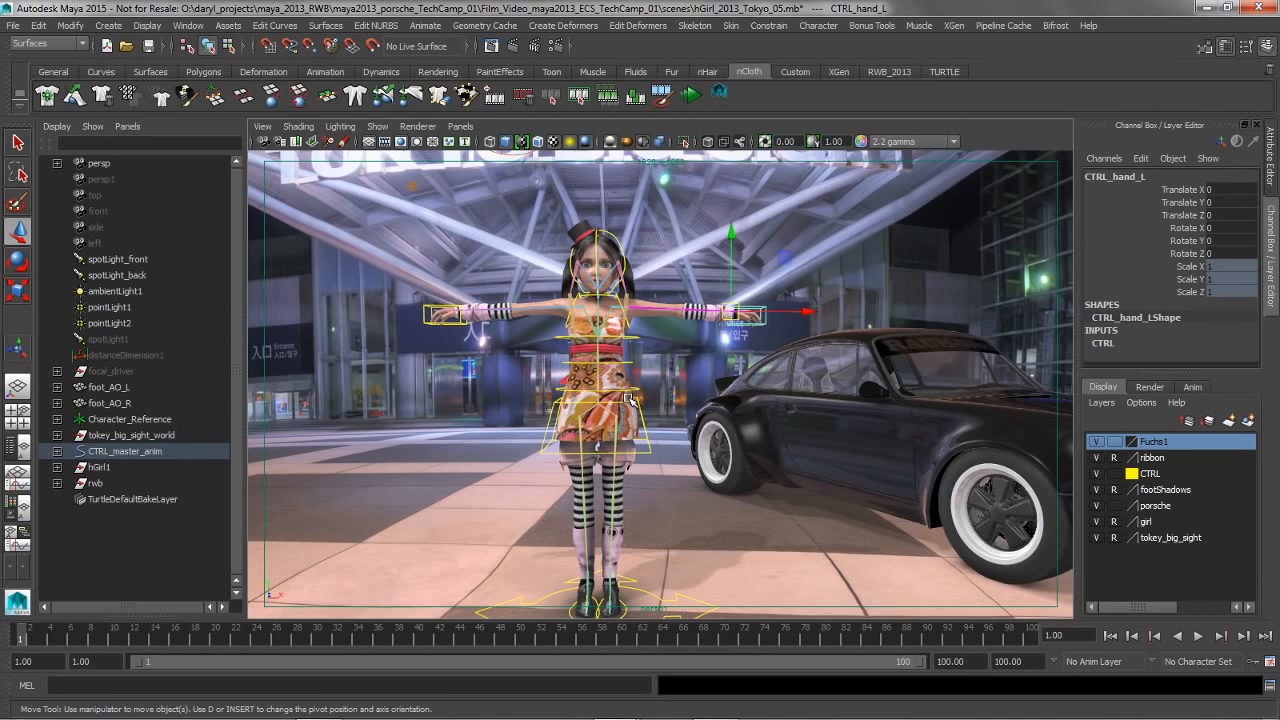
left_click_drag(643, 401, 640, 388, "alt")
mouse_move(640, 388)
right_mouse_down("alt")
mouse_move(668, 402)
mouse_move(650, 406)
right_mouse_up("alt")
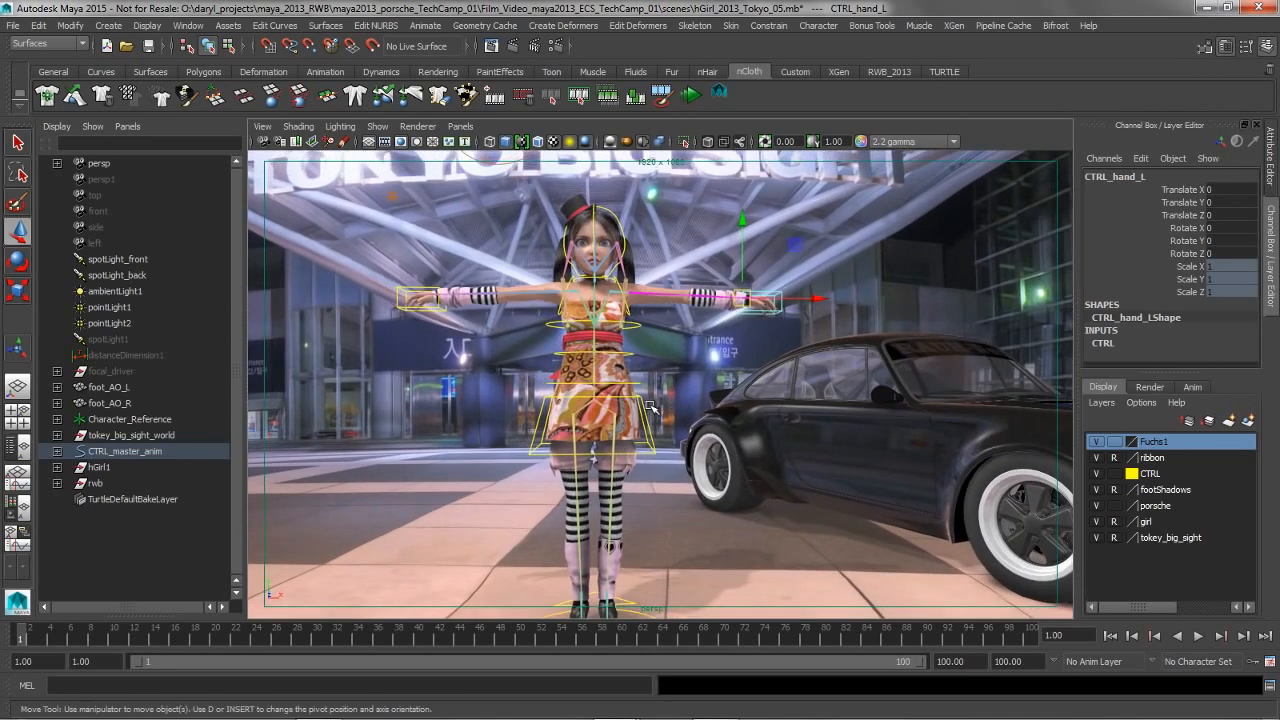
left_click(1271, 160)
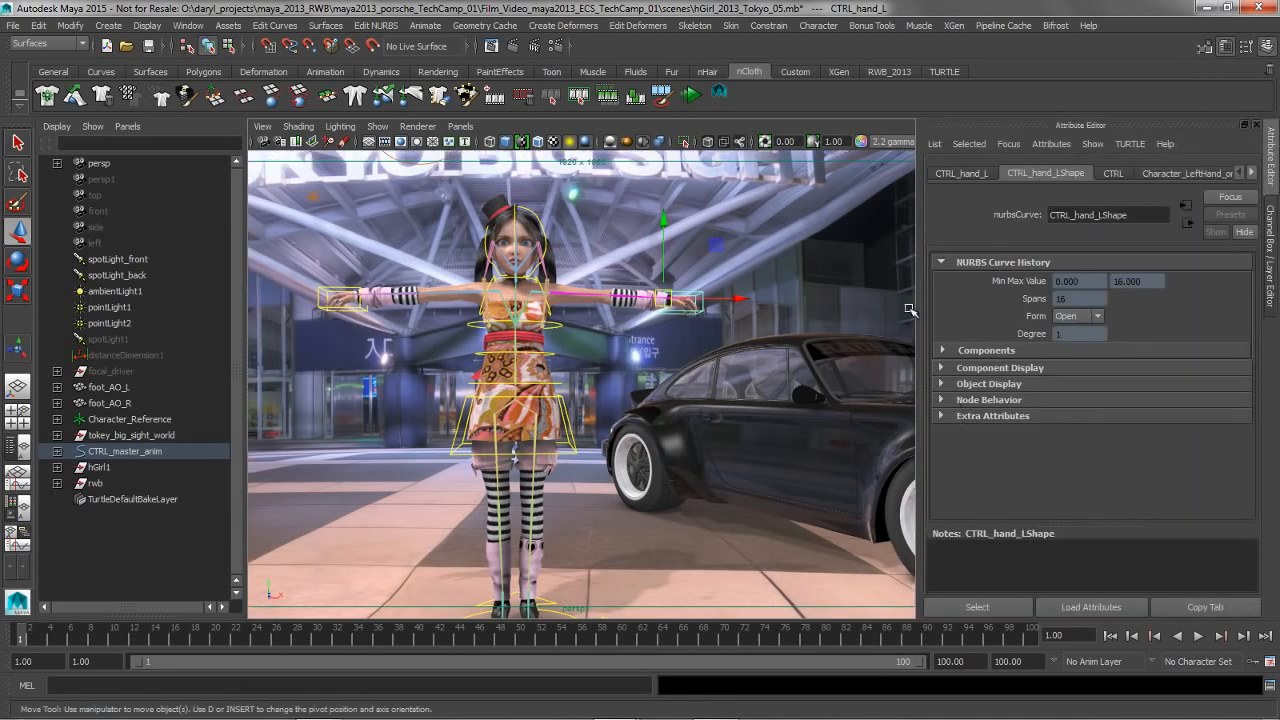
left_click(963, 174)
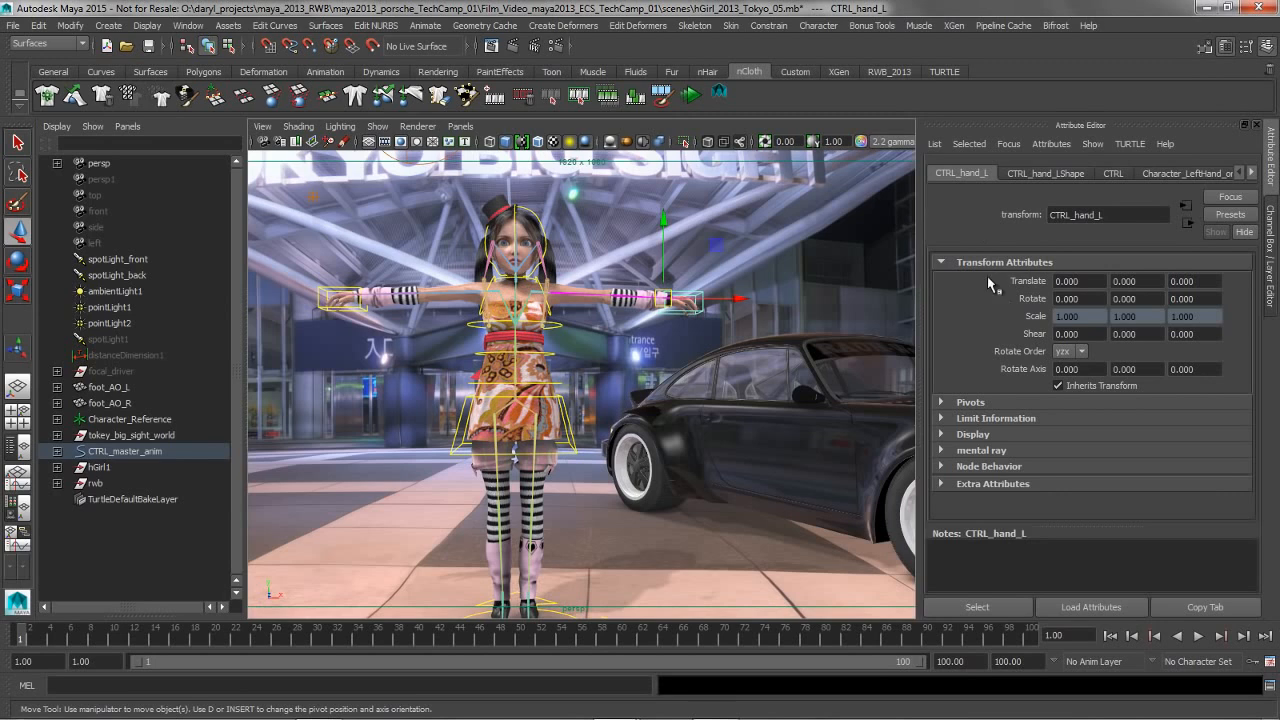
left_click(943, 435)
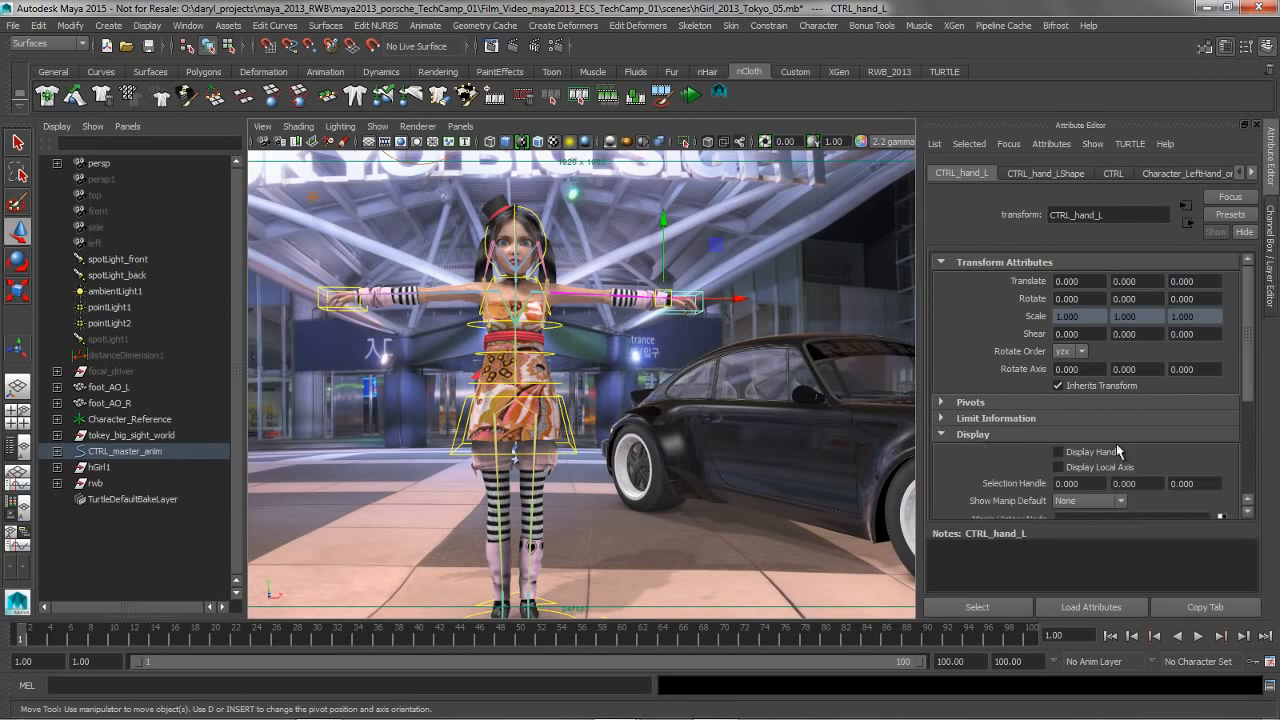
left_click(1085, 502)
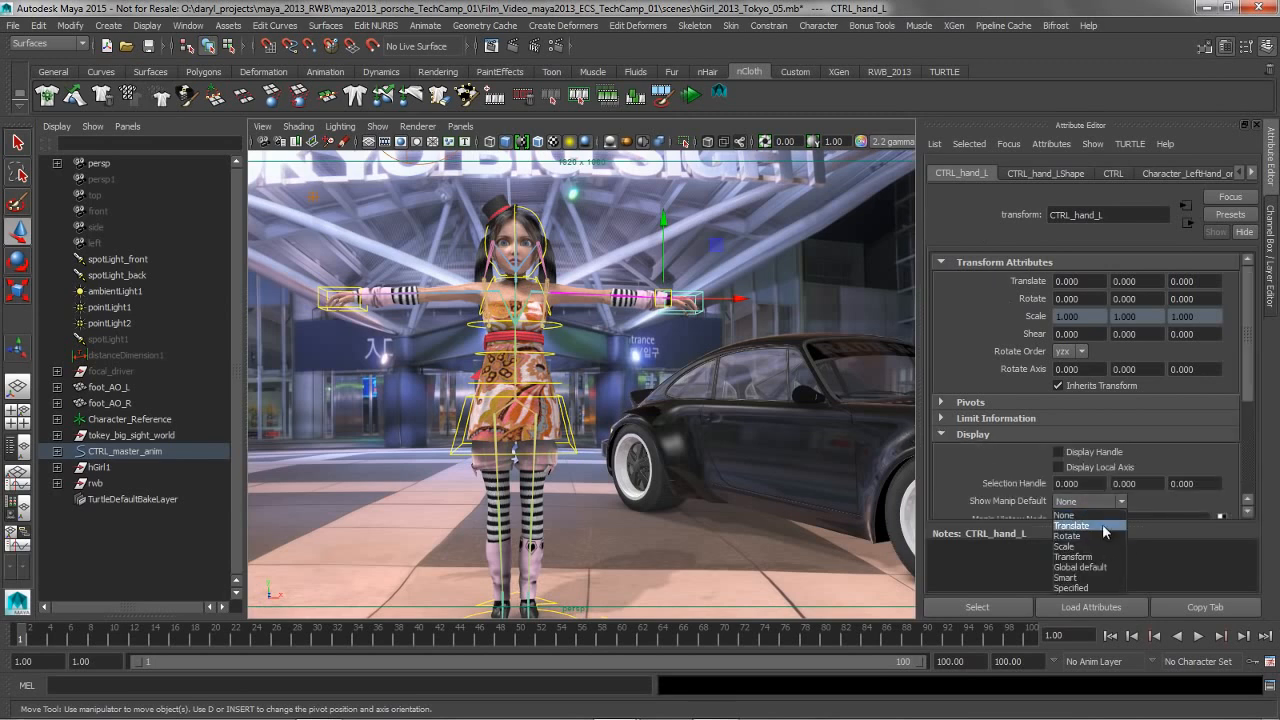
left_click(1102, 524)
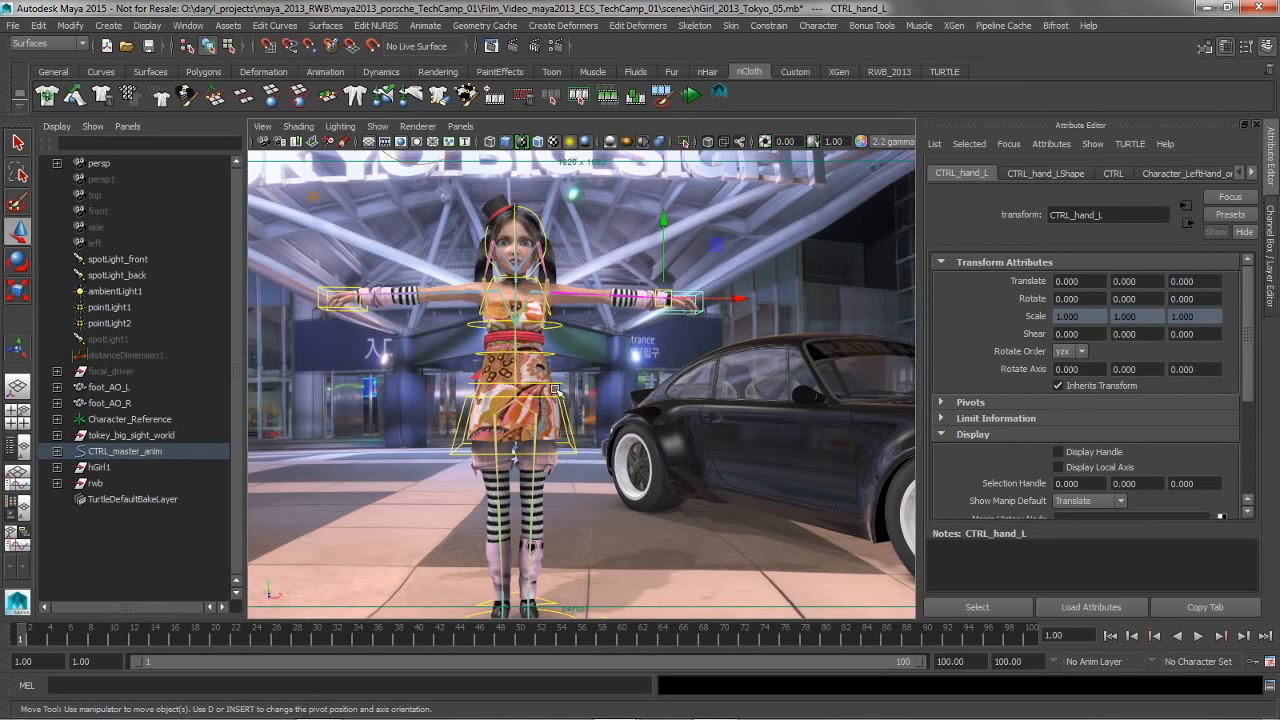
Set the Show Manip Default of CRTL_spine1 to Rotate and activate the Show Manipulator tool
left_click(553, 383)
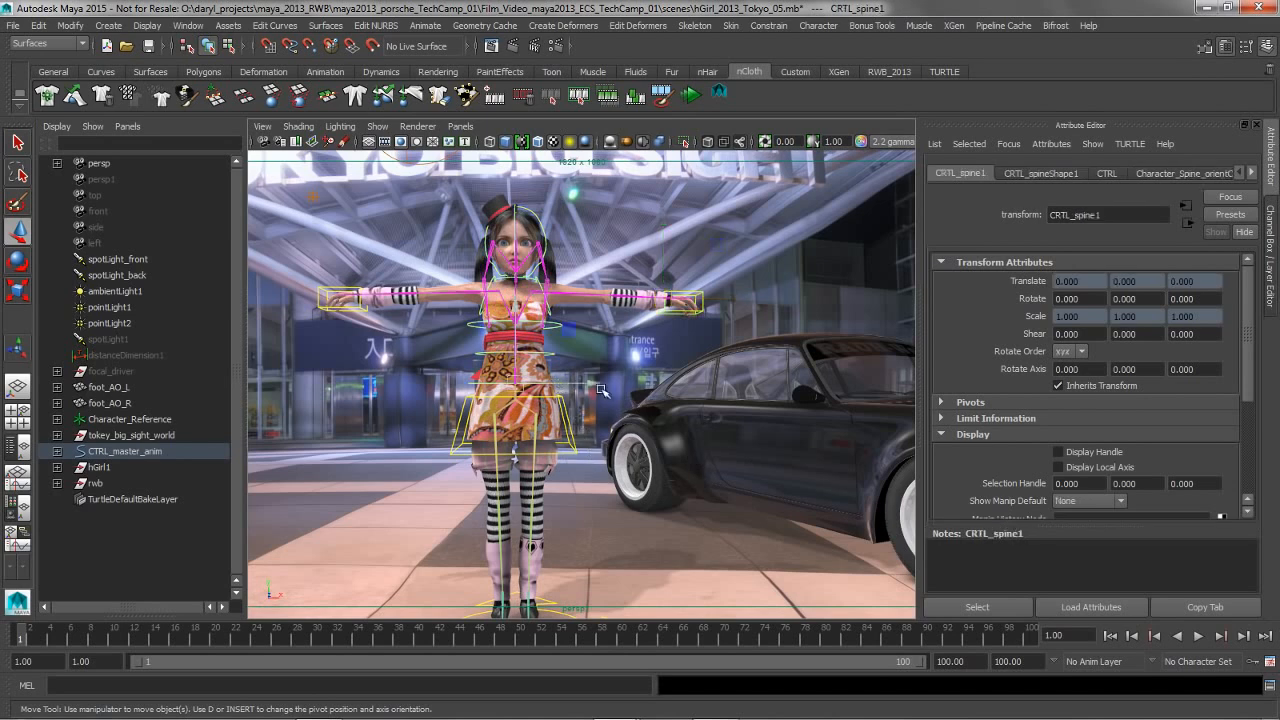
left_click(1104, 505)
left_click(1093, 536)
key("t")
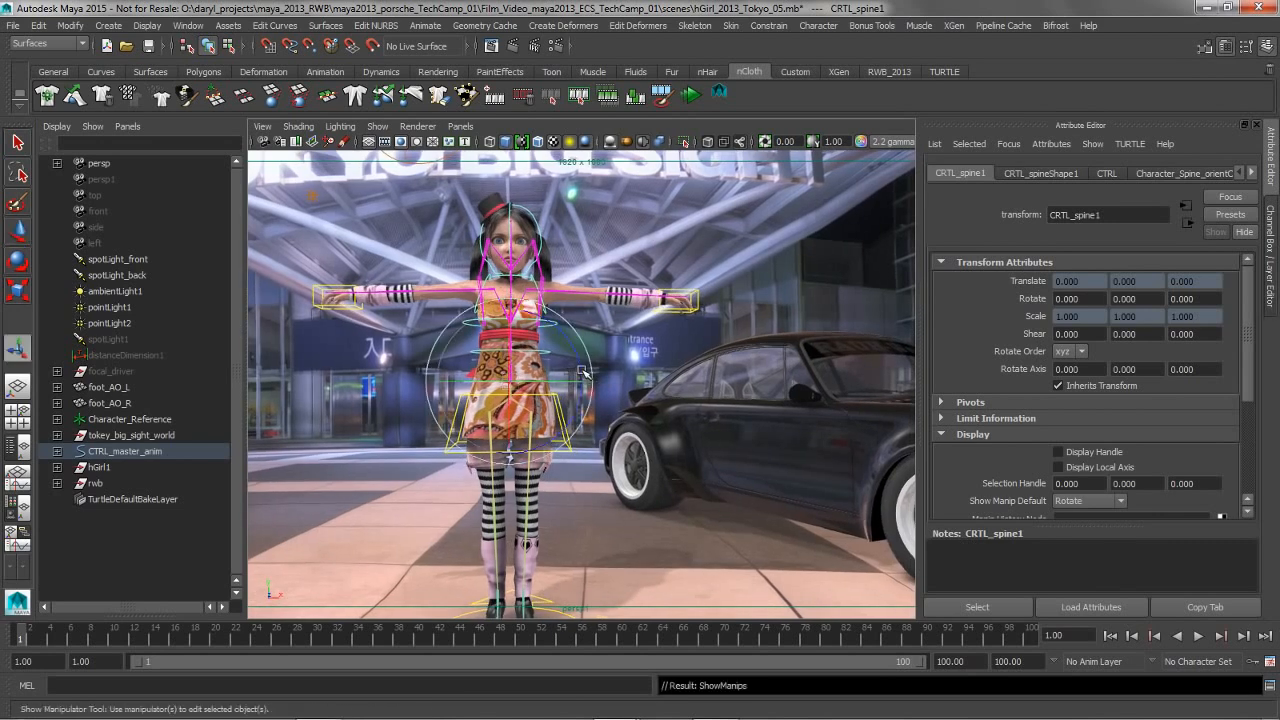
Try rotating the spine control with its default manipulator and undo the rotation
left_click_drag(586, 376, 608, 392, "alt")
scroll(609, 392, "up", 1)
middle_click_drag(553, 373, 597, 373, "alt")
left_click_drag(572, 373, 574, 379)
key("ctrl+z")
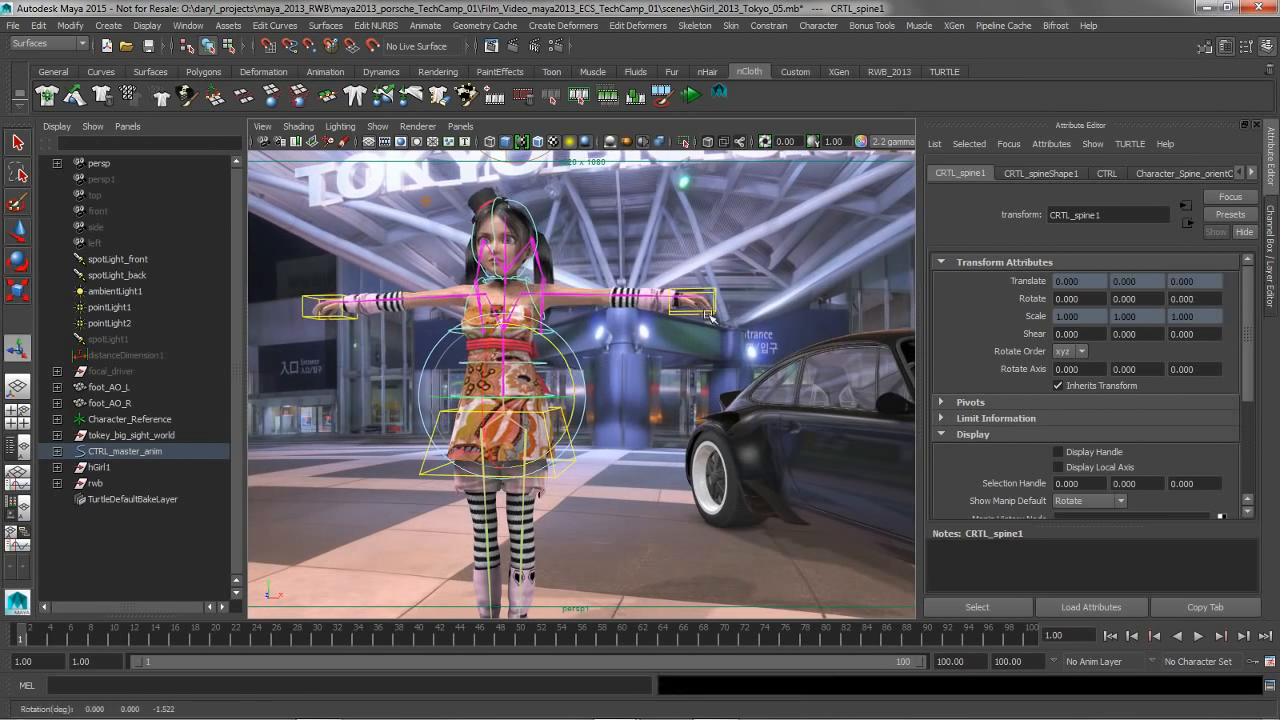
Move the left hand control with its default manipulator to about X -1.487, Y 2.995, Z 0.177
left_click(712, 302)
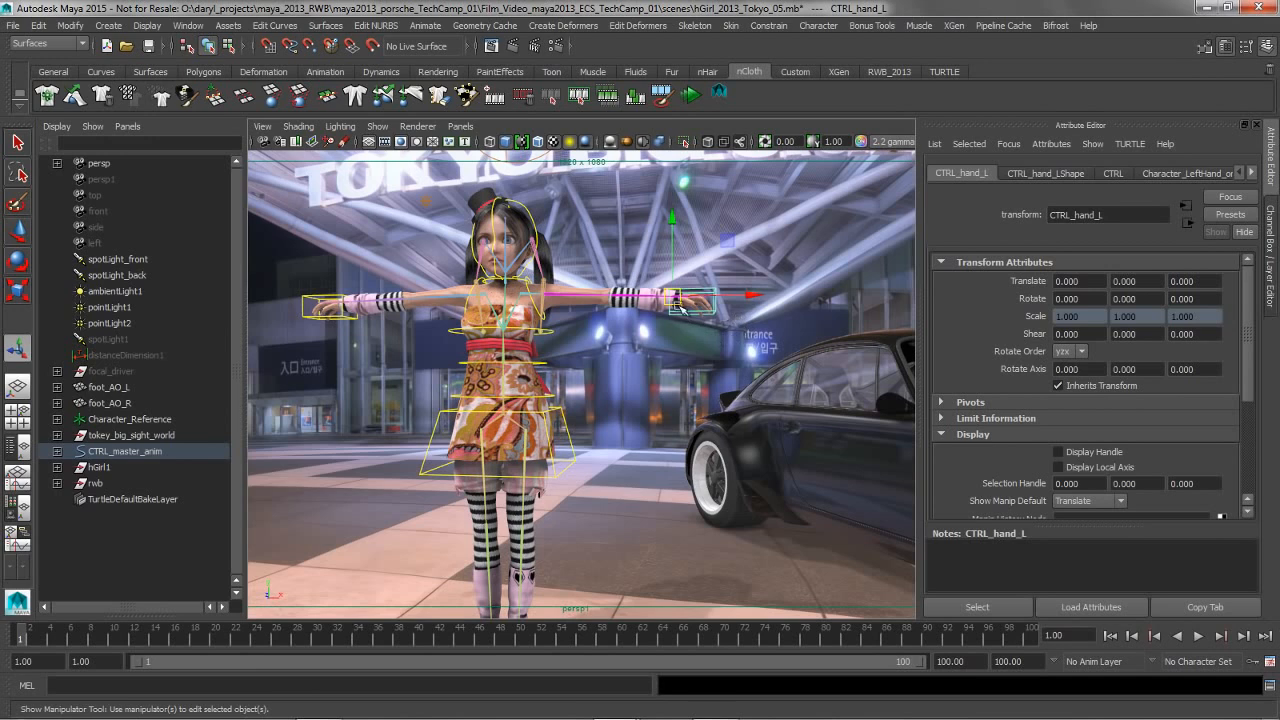
left_click_drag(676, 300, 670, 289)
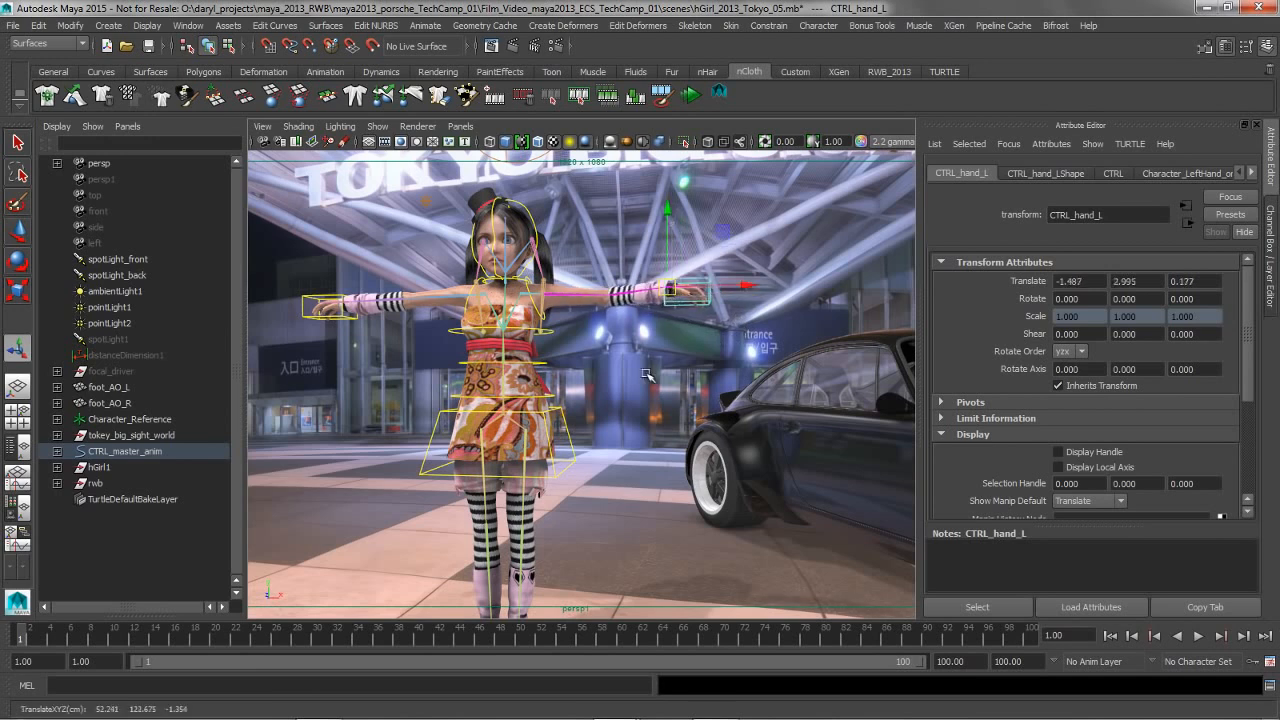
key("t")
Select the spine control and again the left hand control to compare their default manipulators around the character
left_click(552, 390)
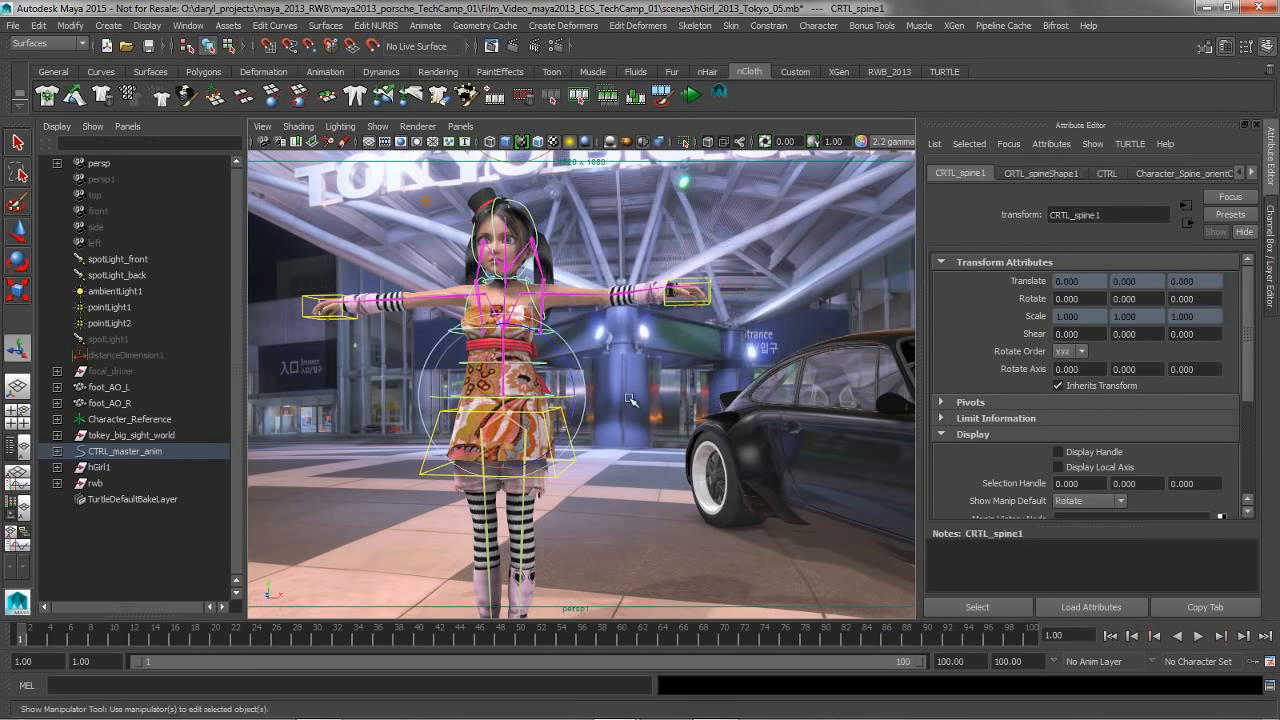
left_click(711, 299)
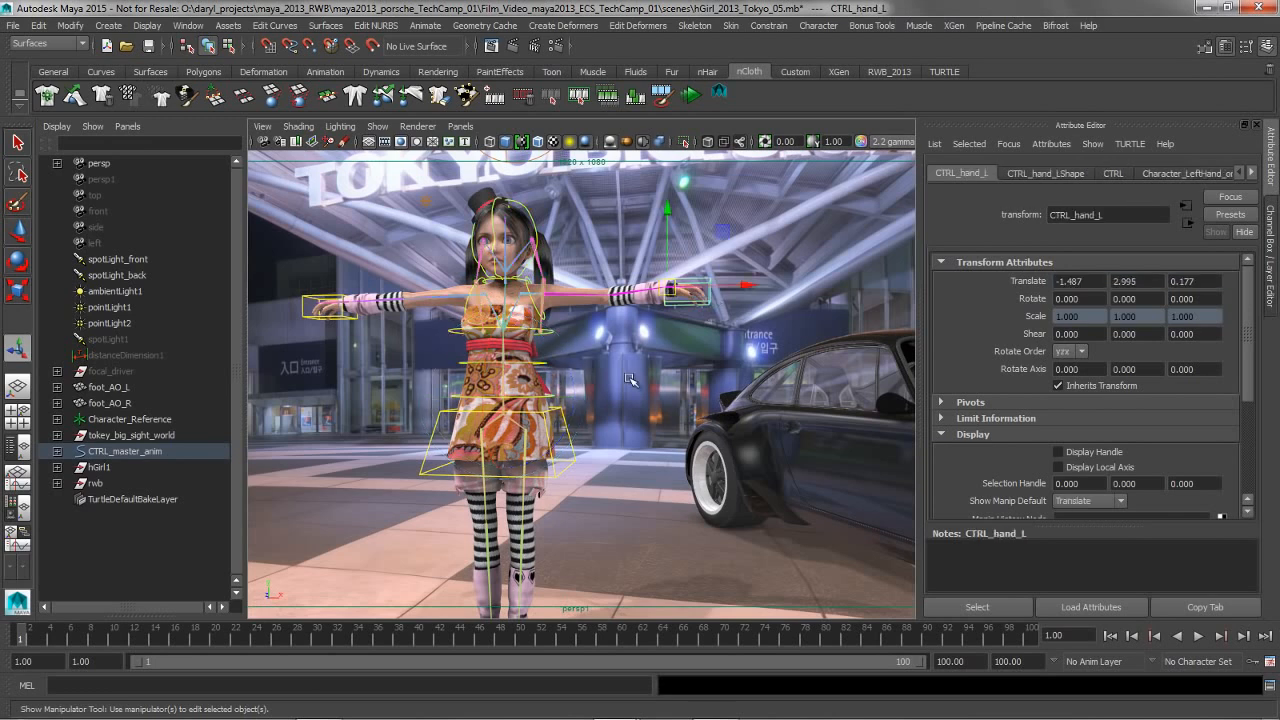
left_click_drag(572, 364, 605, 370, "alt")
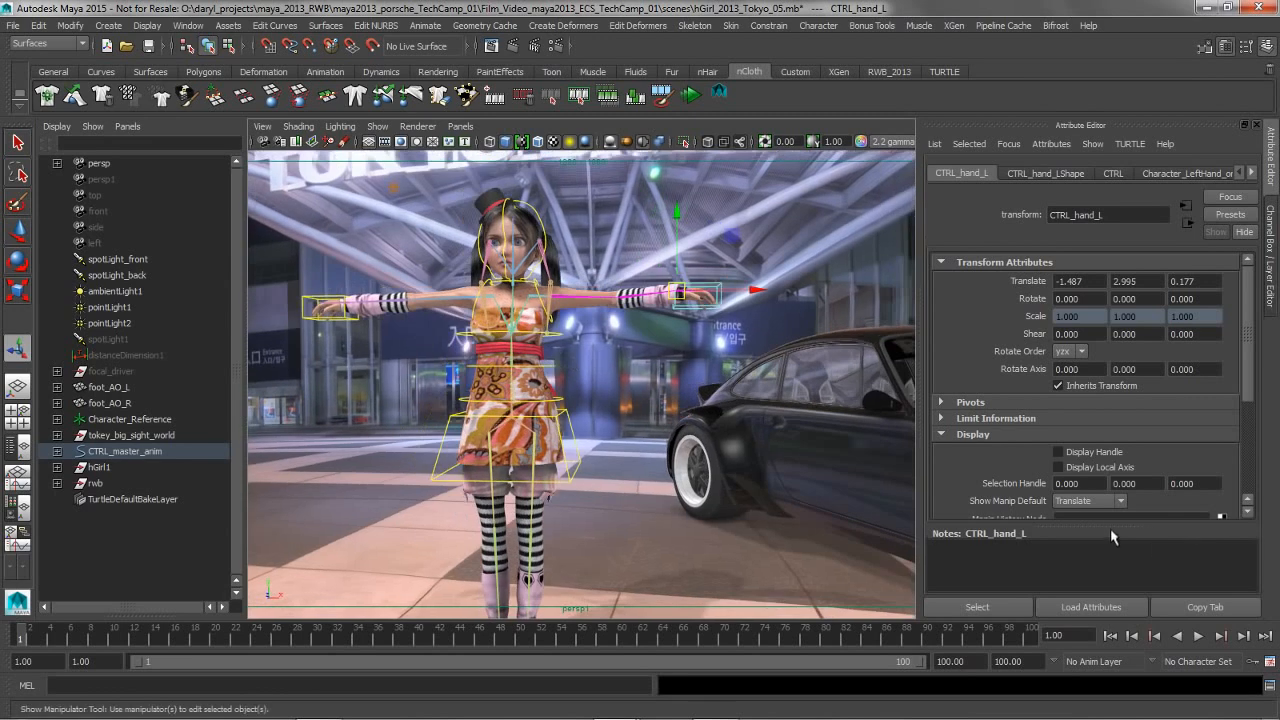
middle_click_drag(552, 420, 577, 416, "alt")
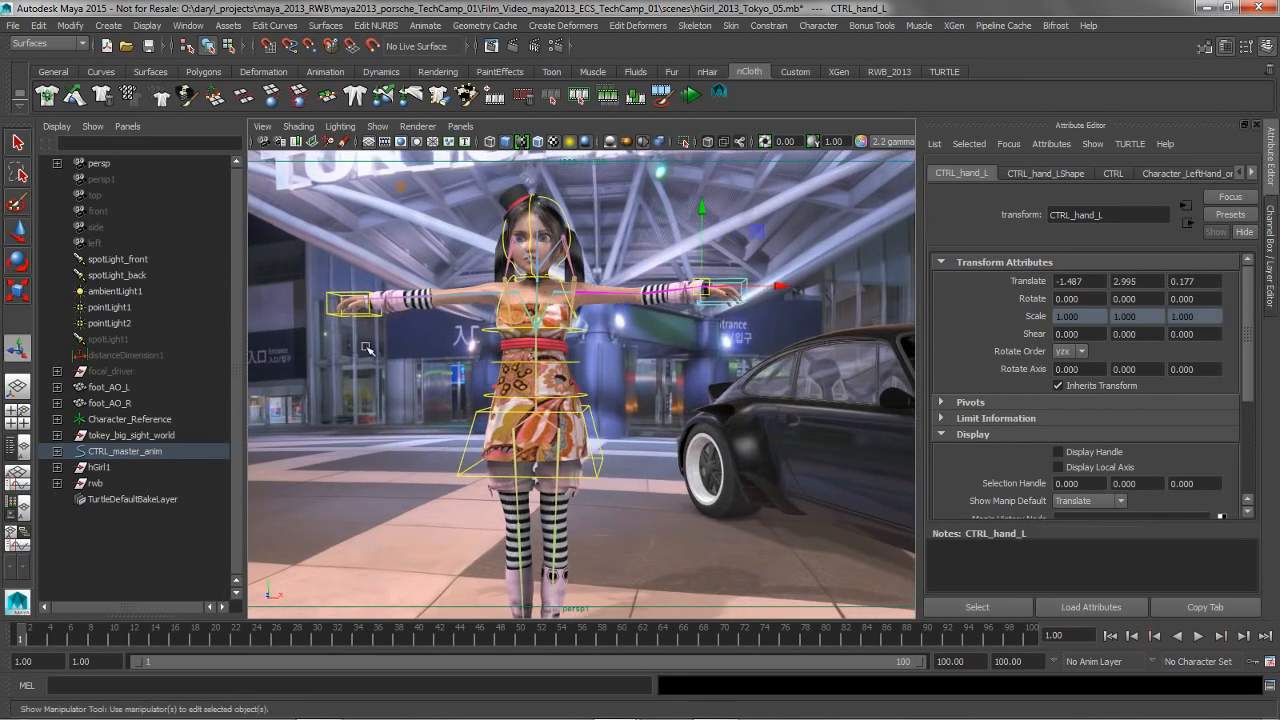
middle_click_drag(366, 347, 554, 332, "alt")
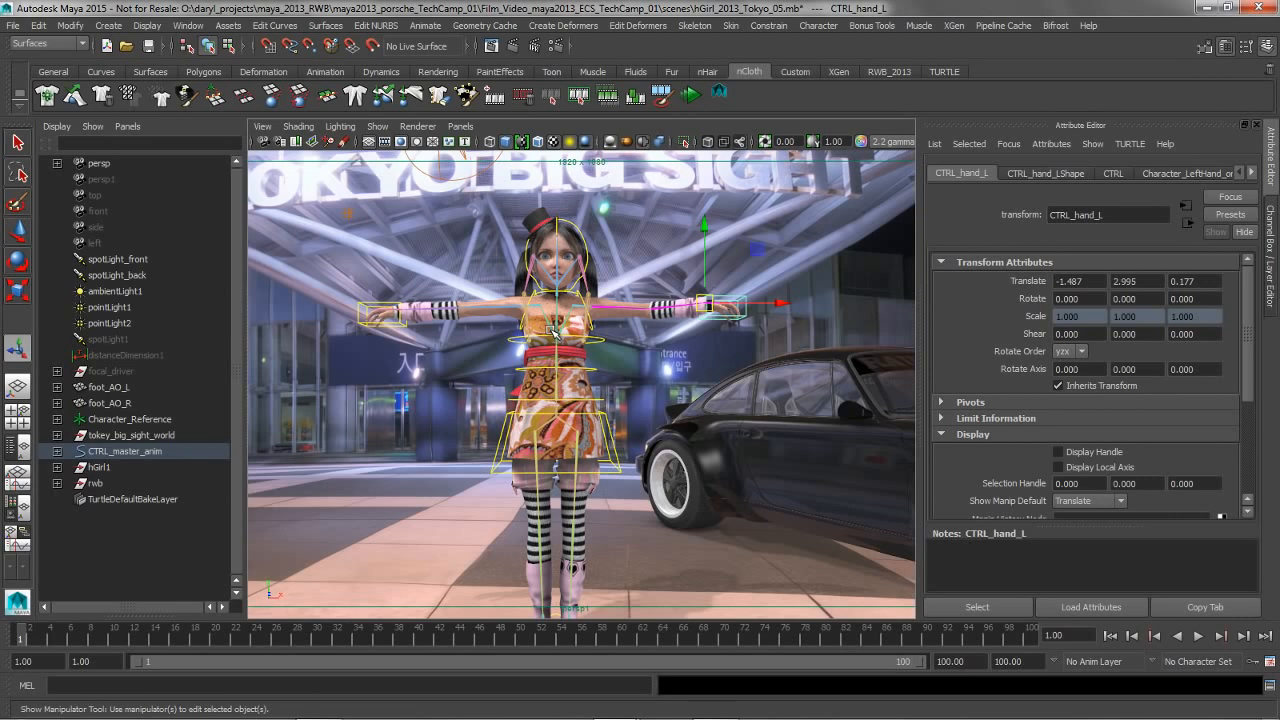
Hide the surrounding interface so the viewport fills the window, restore it, and view the character with the car
key("ctrl+space")
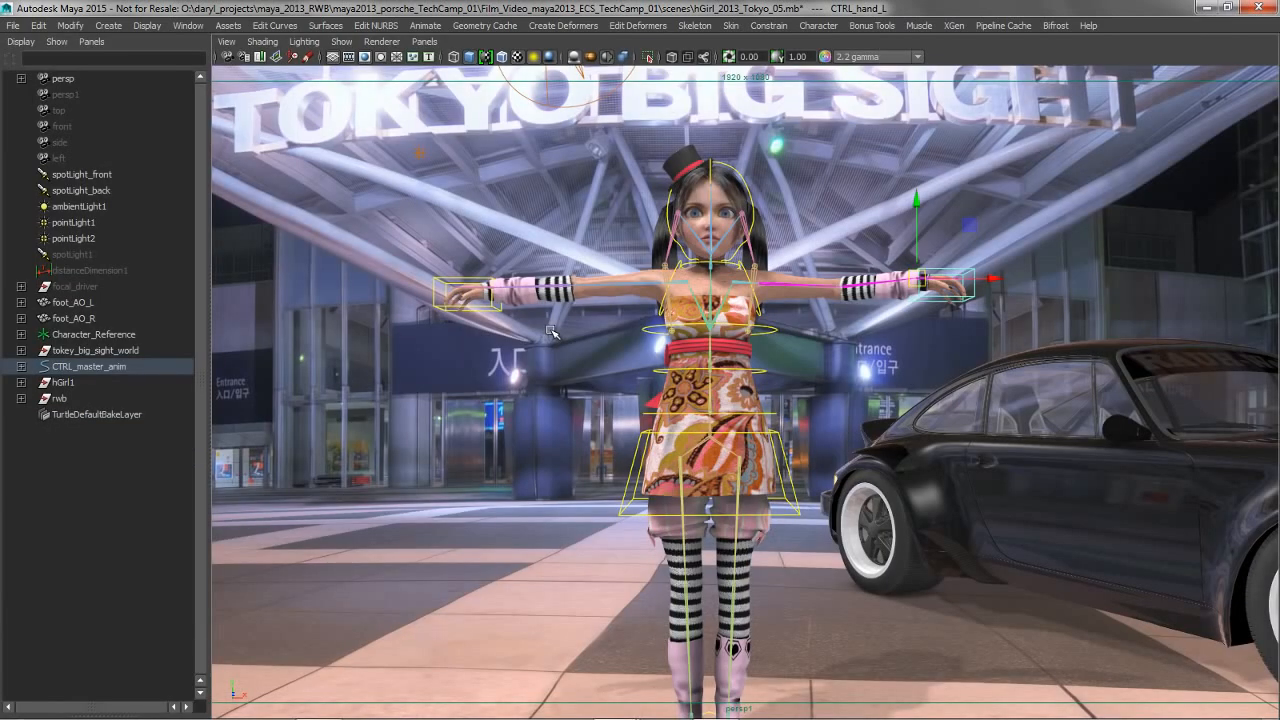
key("ctrl+space")
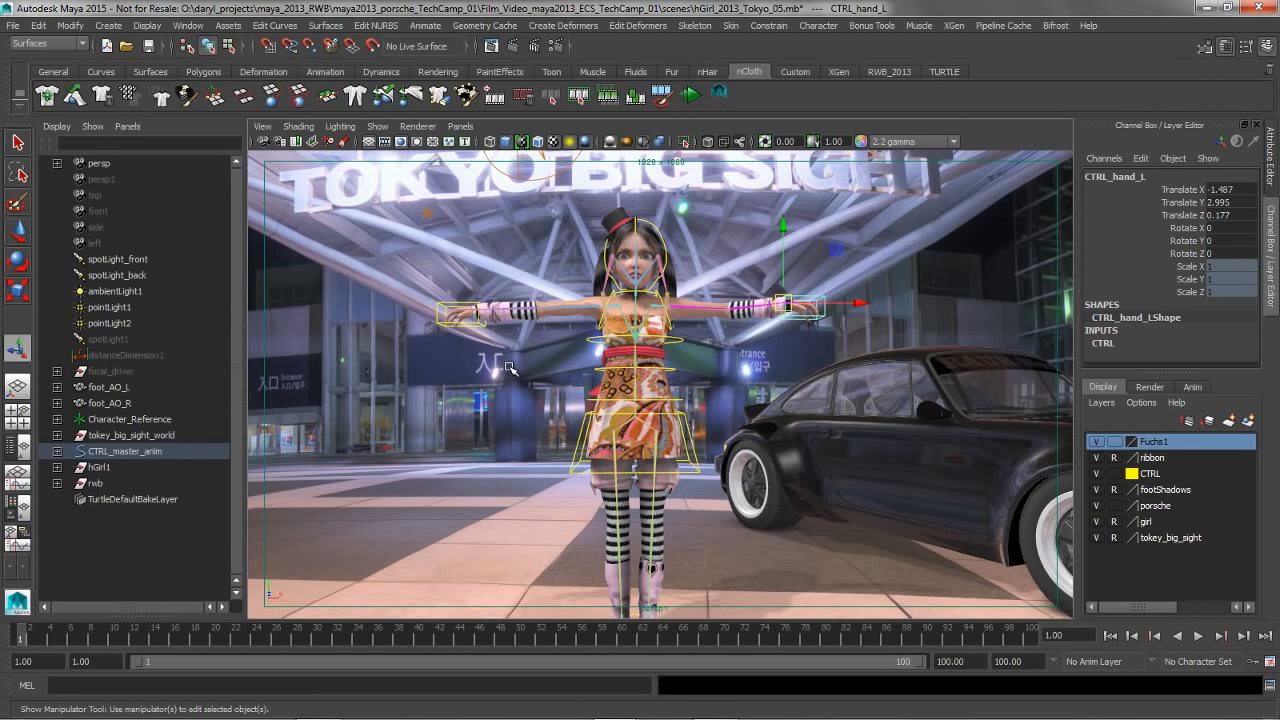
middle_click_drag(531, 375, 540, 364, "alt")
right_click_drag(602, 366, 575, 370, "alt")
left_click_drag(575, 370, 618, 373, "alt")
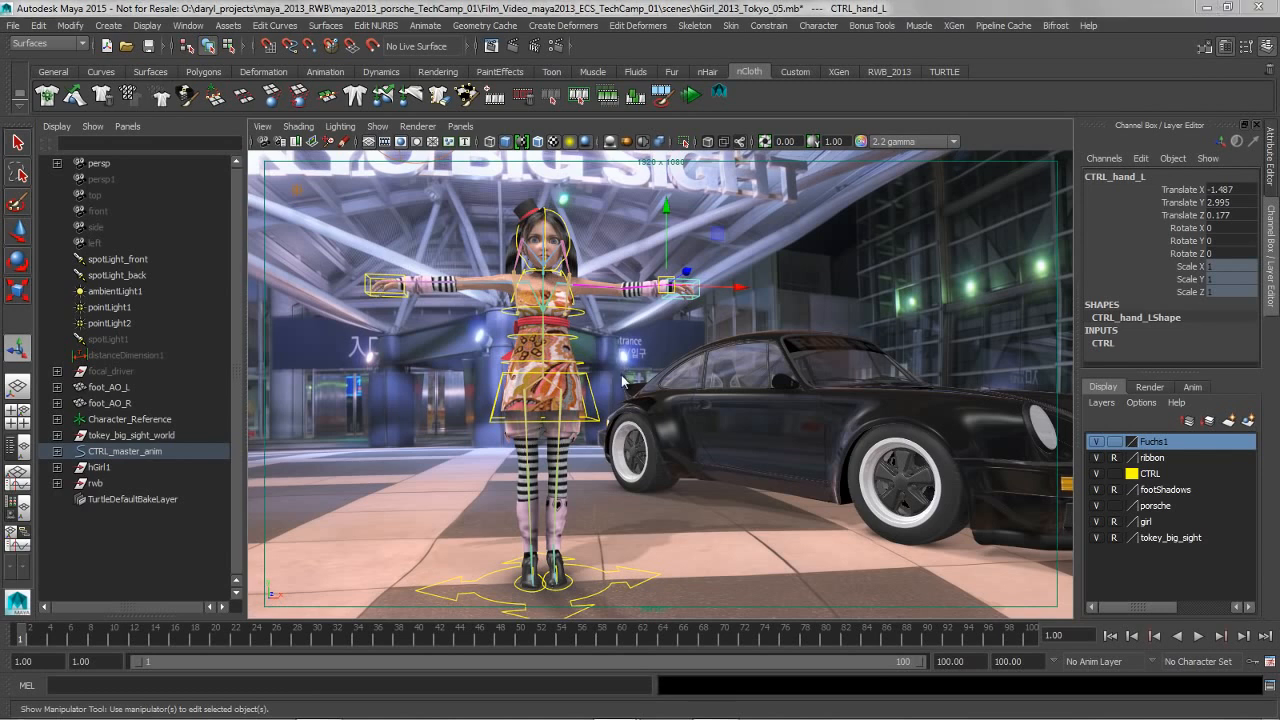
Switch to the other Maya window containing the rwb_930_black.mb car scene
key("alt+Tab")
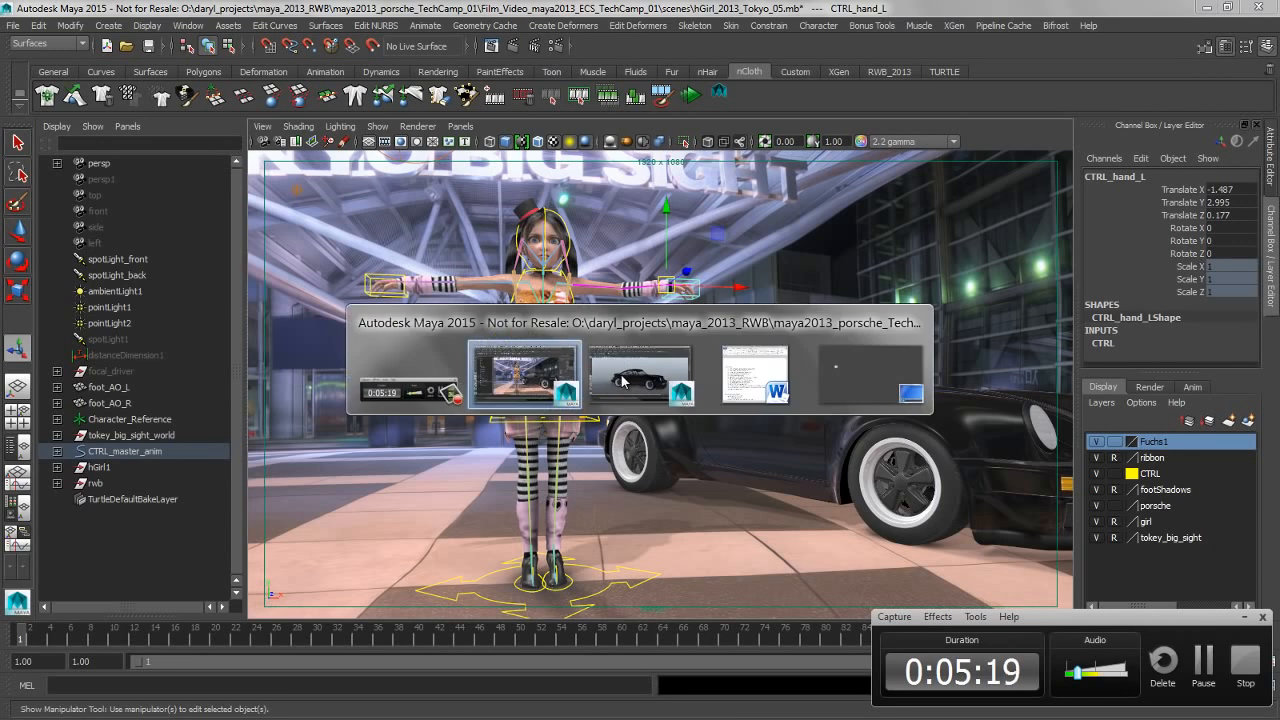
left_click(1247, 619)
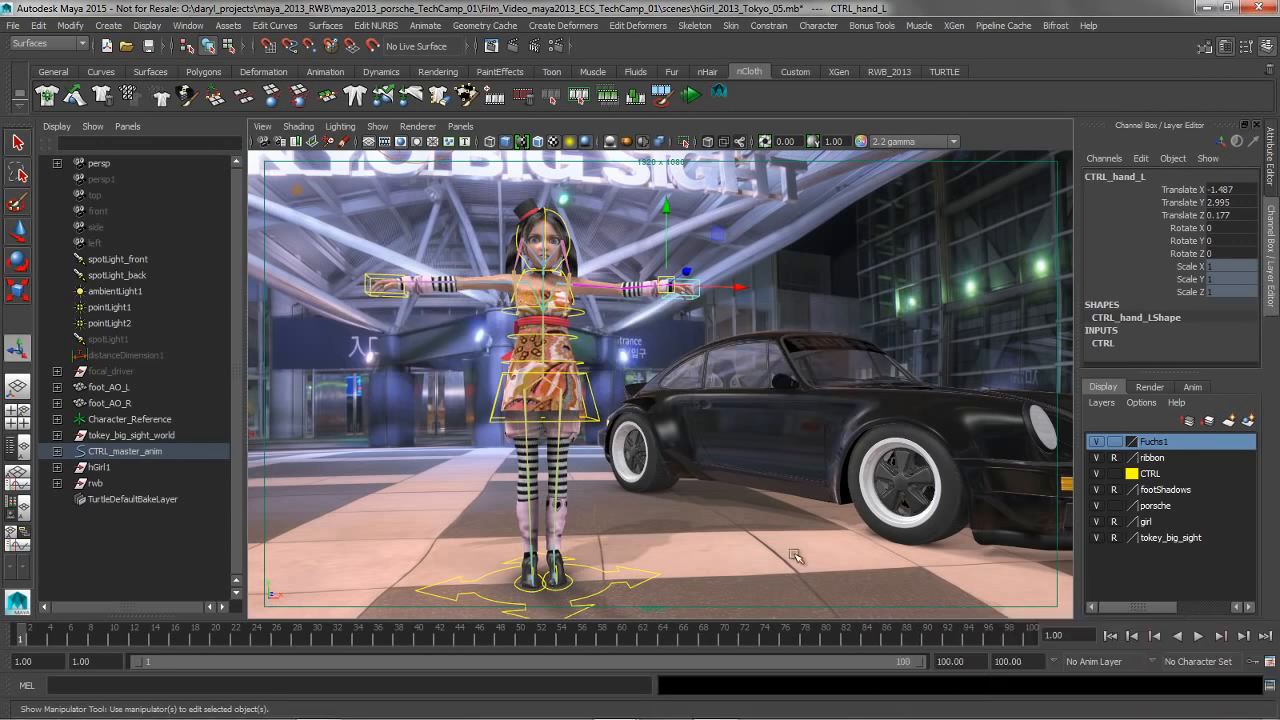
key("alt+Tab")
left_click(642, 400)
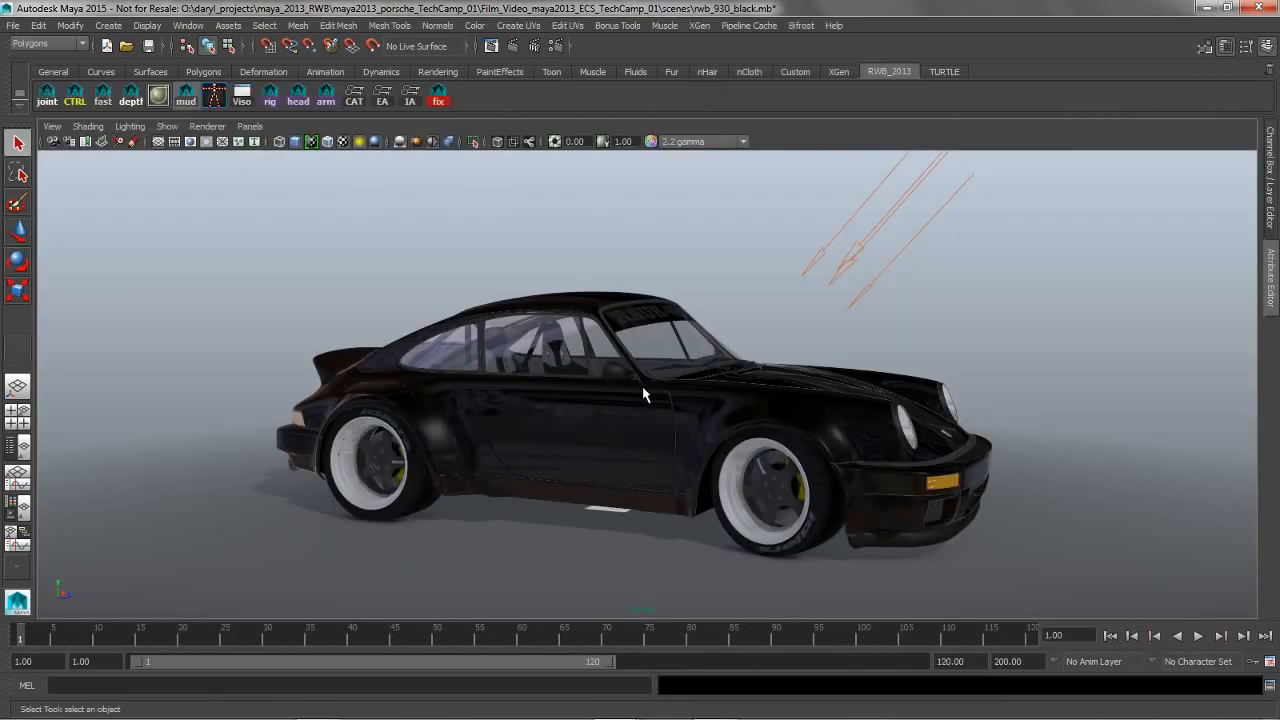
Select the rear wheel's rim center and walk up the hierarchy to the work1 group containing the wheels
left_click(409, 486)
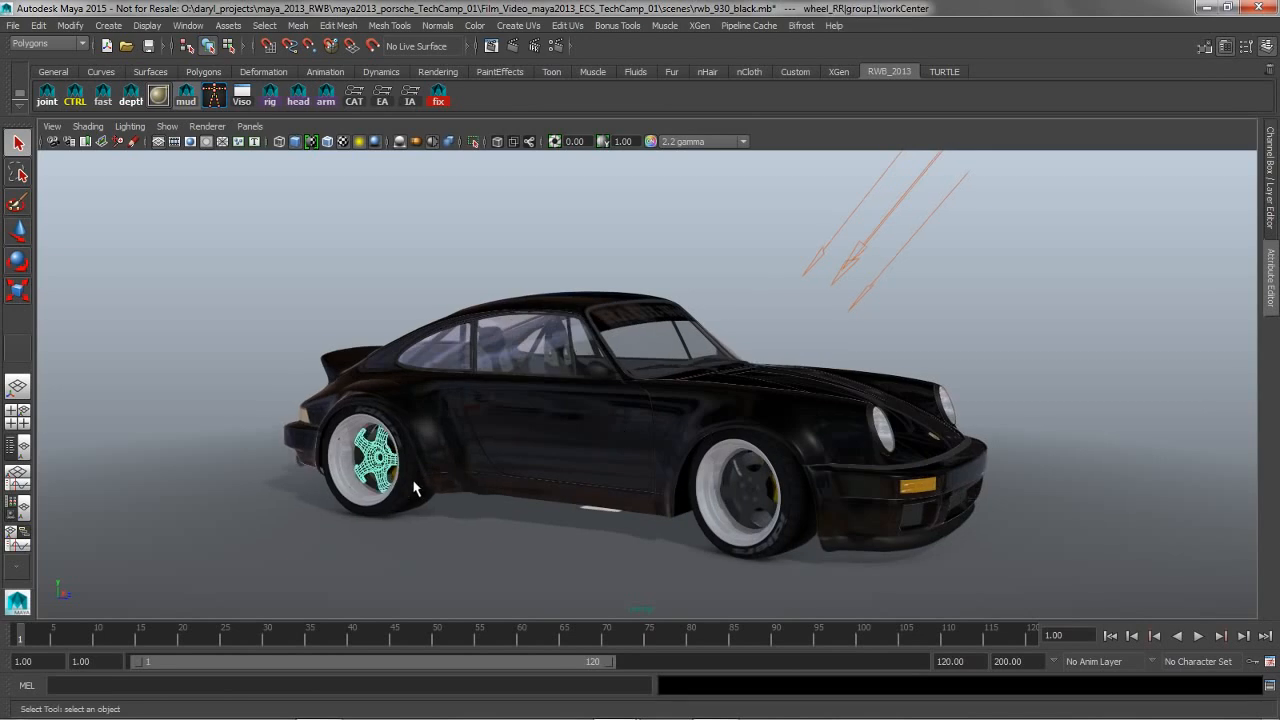
key("Up")
key("Up")
key("Up")
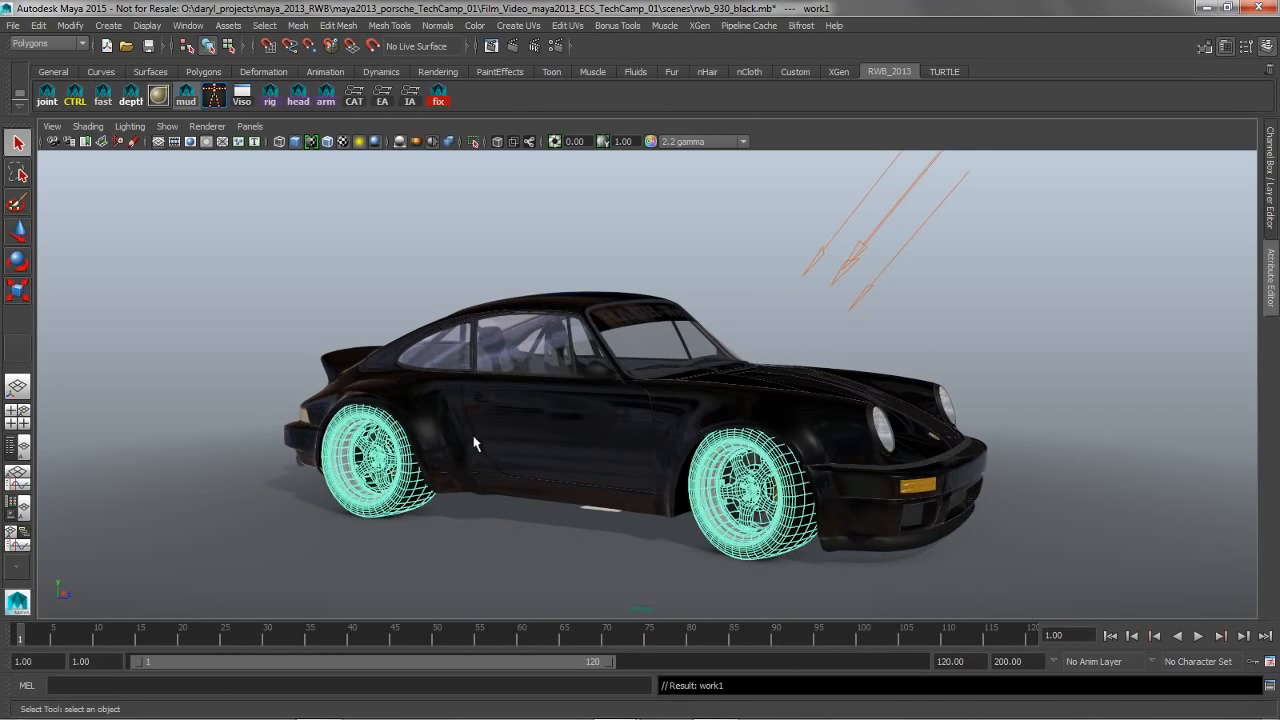
middle_click_drag(544, 325, 566, 315, "alt")
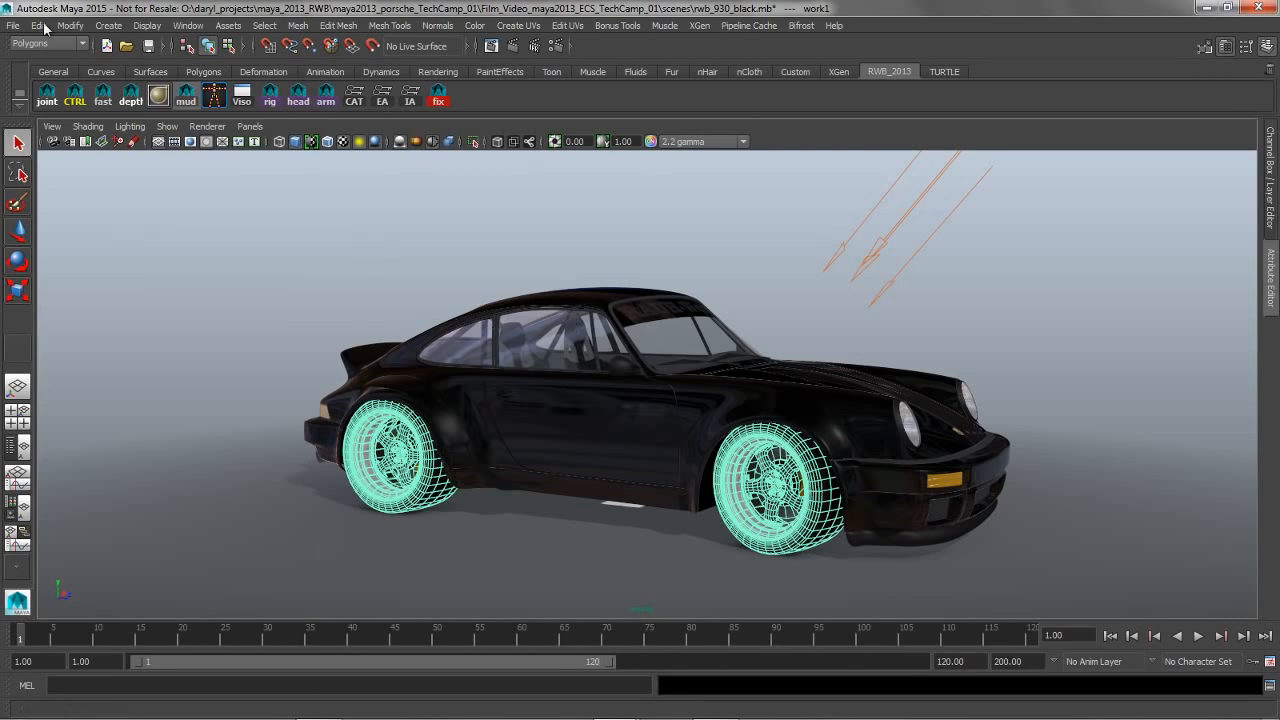
Copy the selected work1 wheel group and switch to the Maya window containing the hGirl_2013_Tokyo_05.mb scene
left_click(38, 26)
left_click(94, 128)
left_click(13, 27)
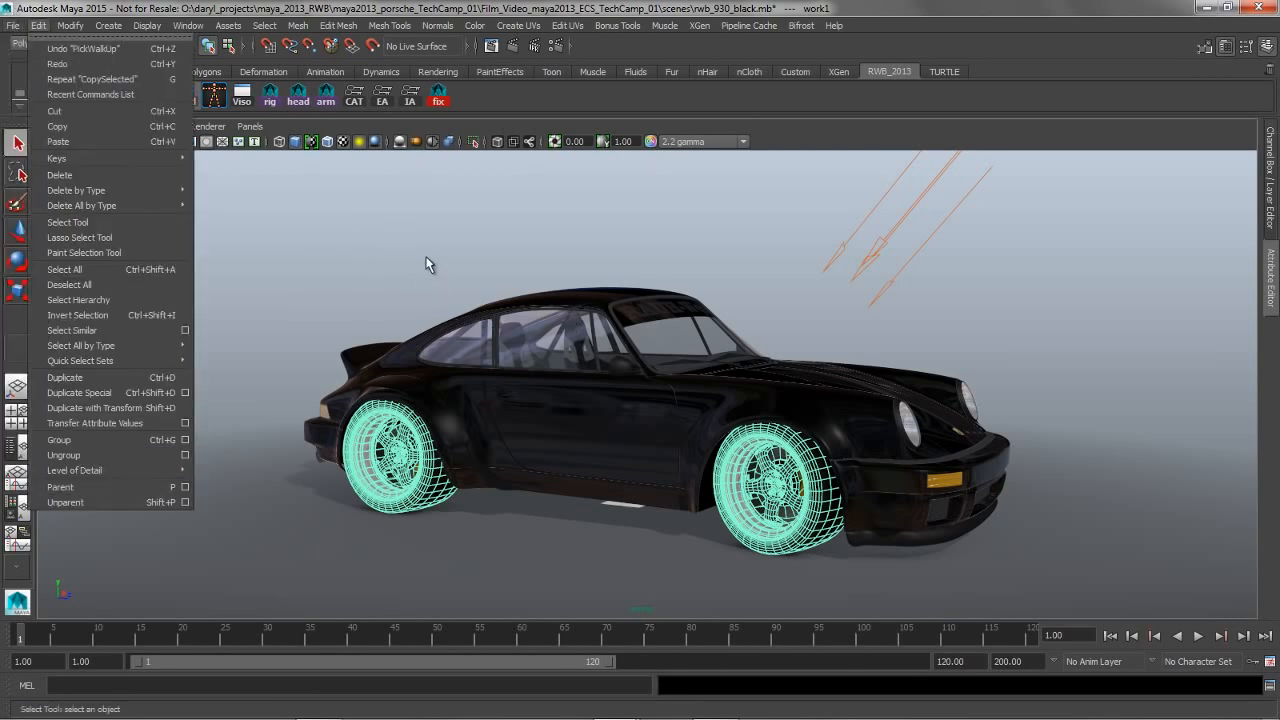
left_click(419, 238)
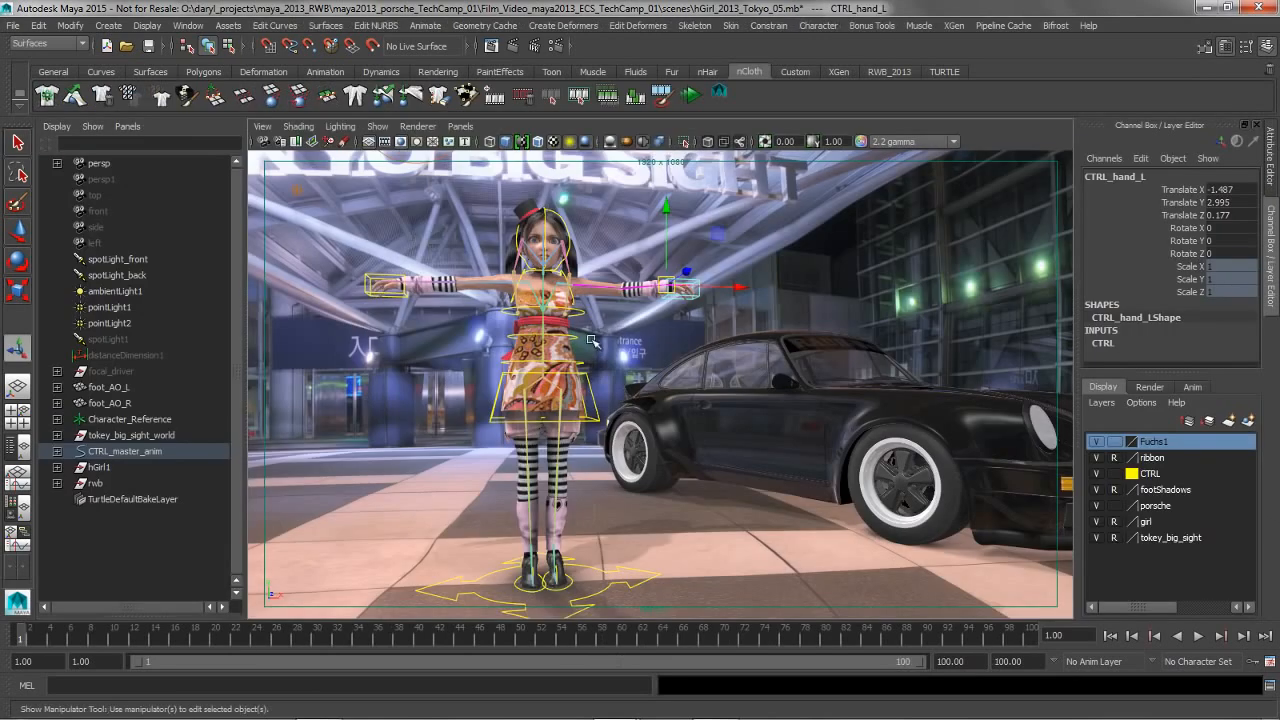
Paste the copied wheels into the character scene, expand the pasted group's full hierarchy, and view all four wheels
left_click(38, 26)
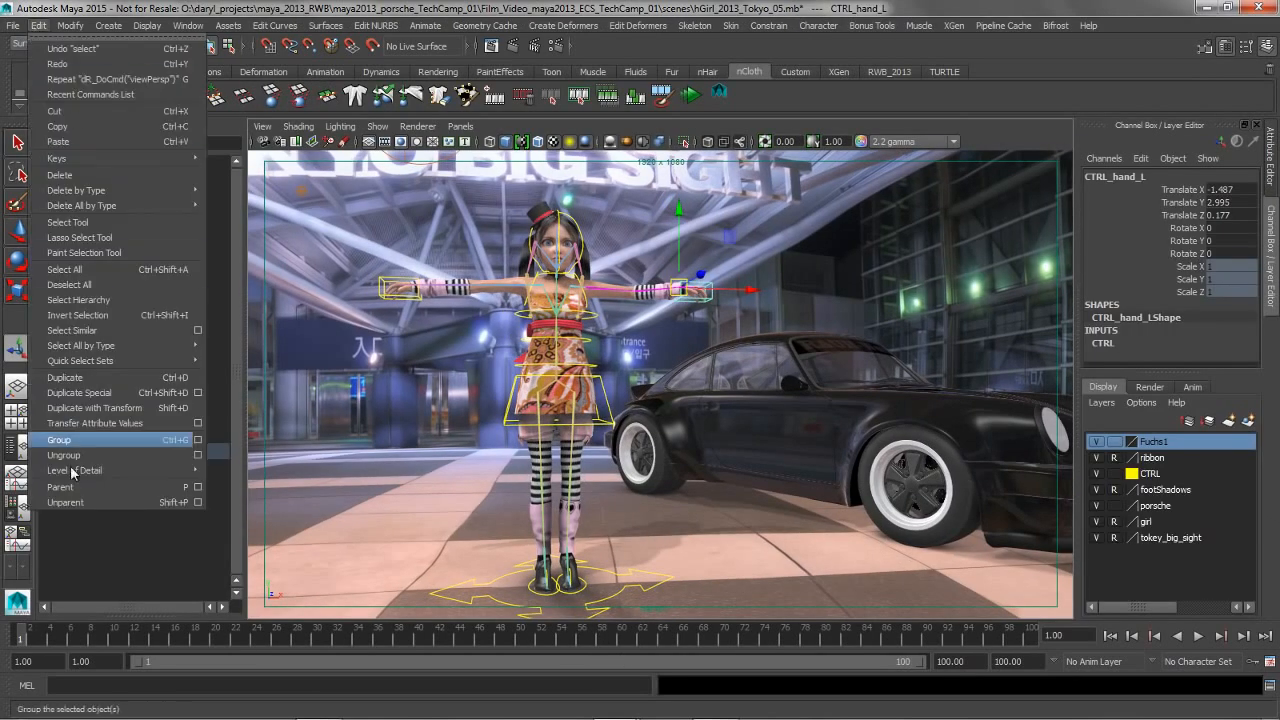
left_click(78, 140)
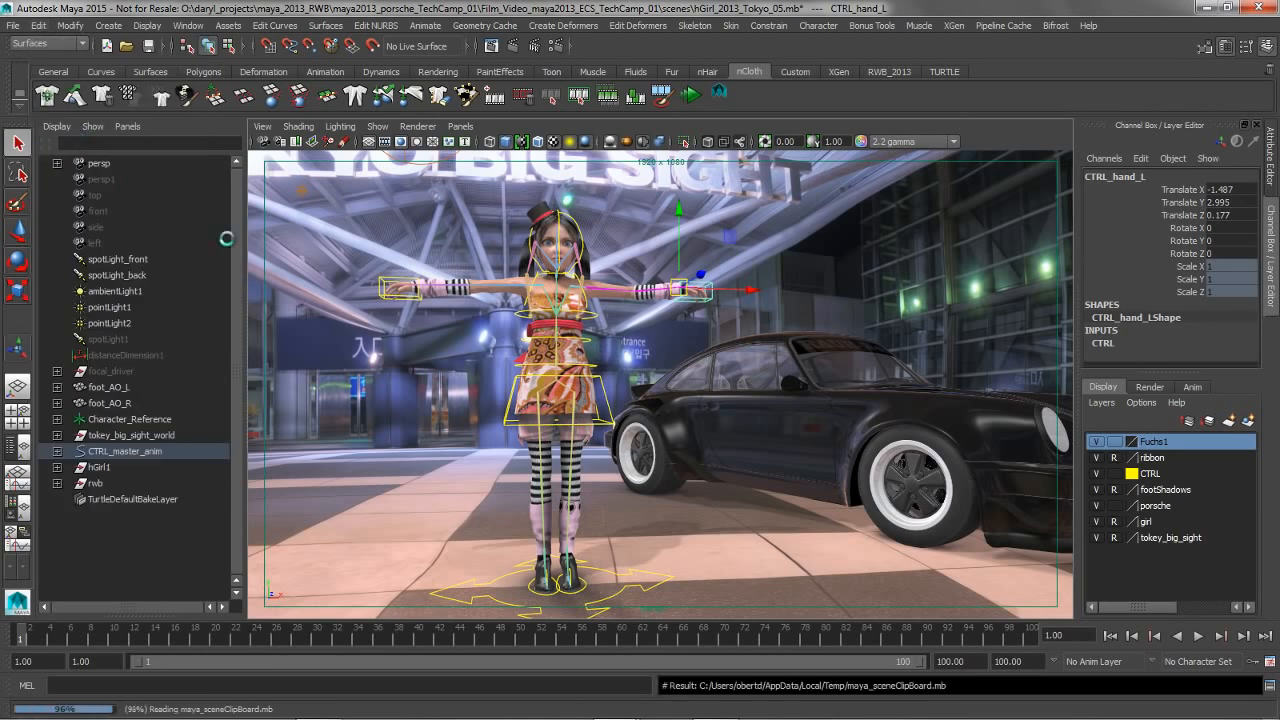
left_click(57, 499)
left_click(72, 515, "shift")
left_click_drag(233, 304, 234, 397)
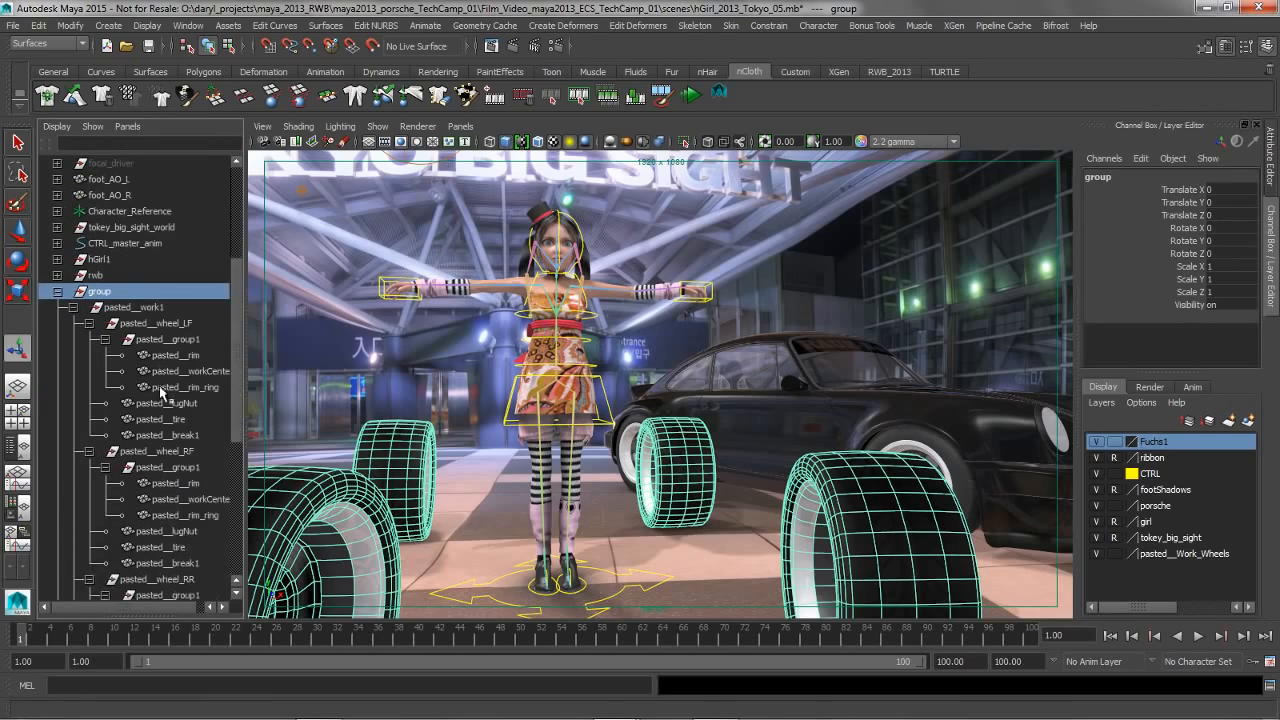
left_click_drag(568, 370, 604, 338, "alt")
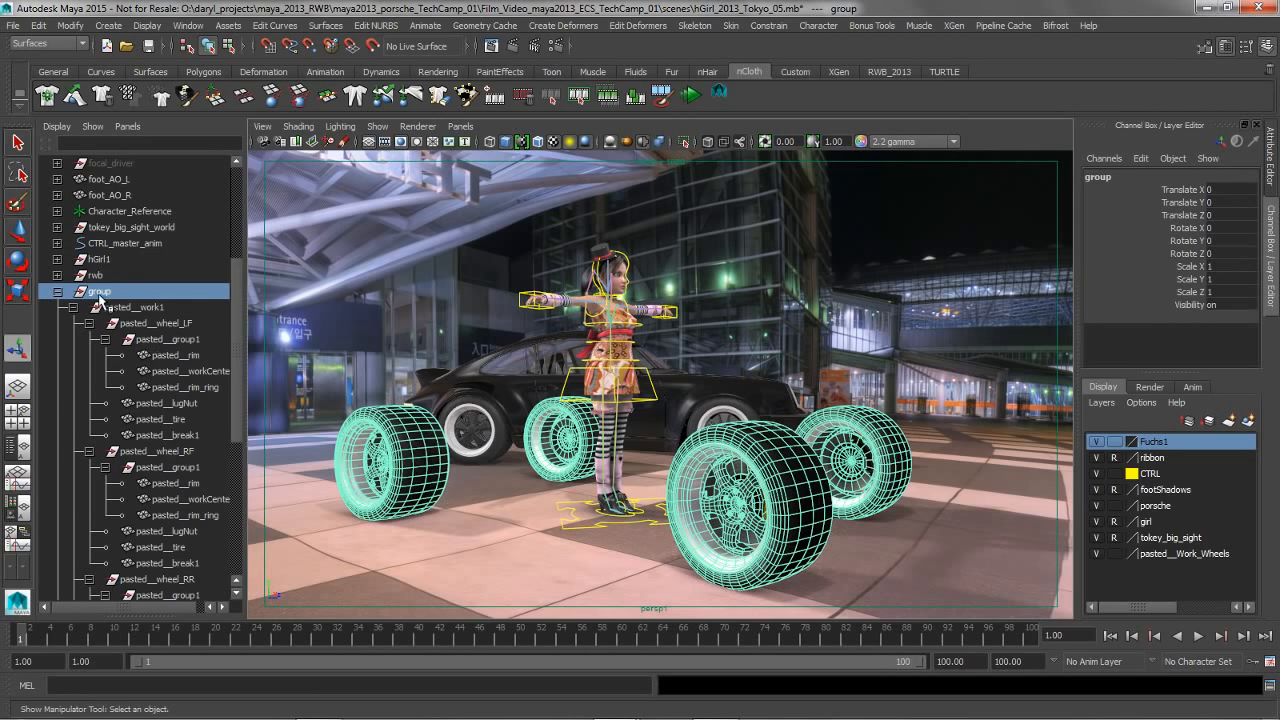
Select pasted__work1 and strip the prefix from all names by searching for "pasted__" and replacing it with "."
left_click(133, 307)
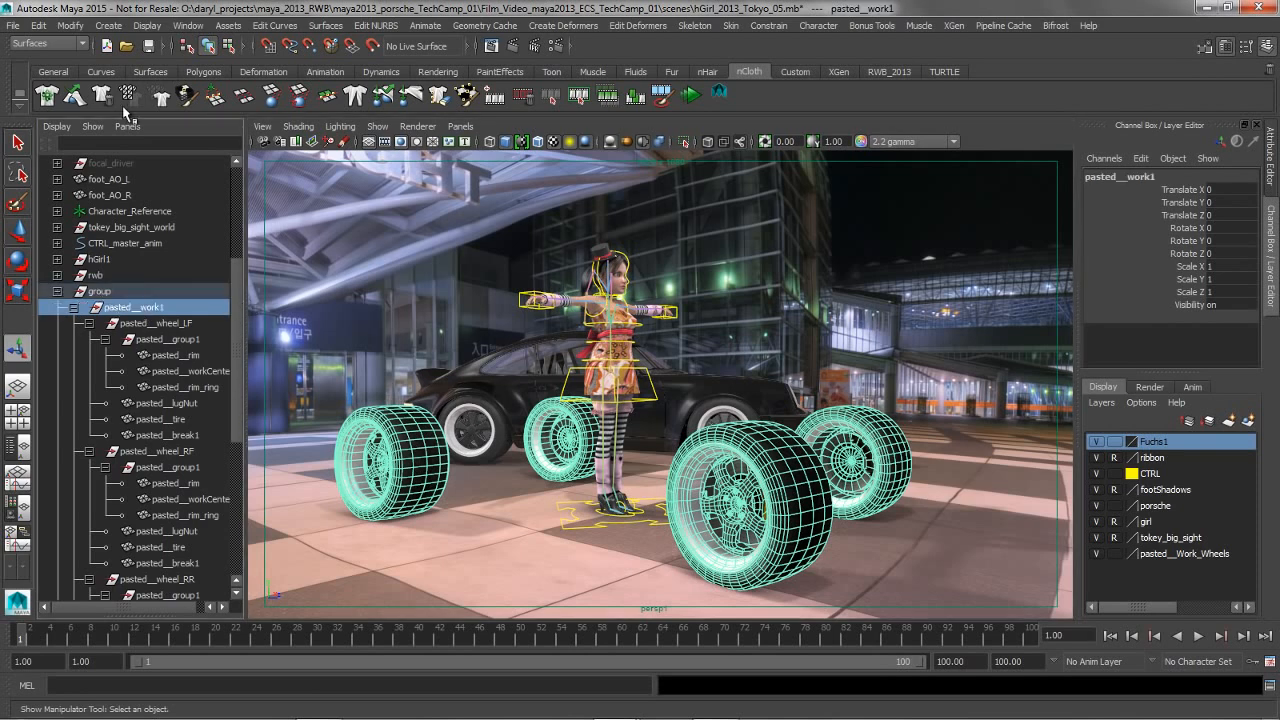
left_click(38, 25)
mouse_move(64, 27)
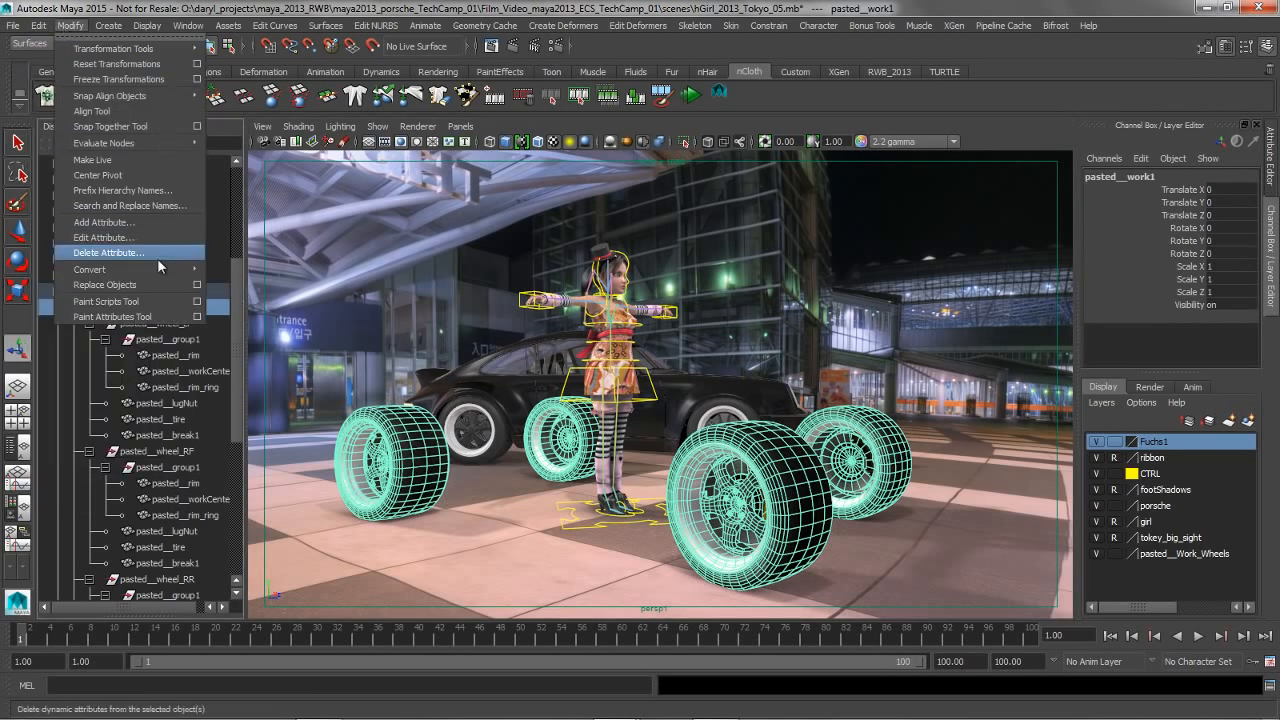
left_click(131, 205)
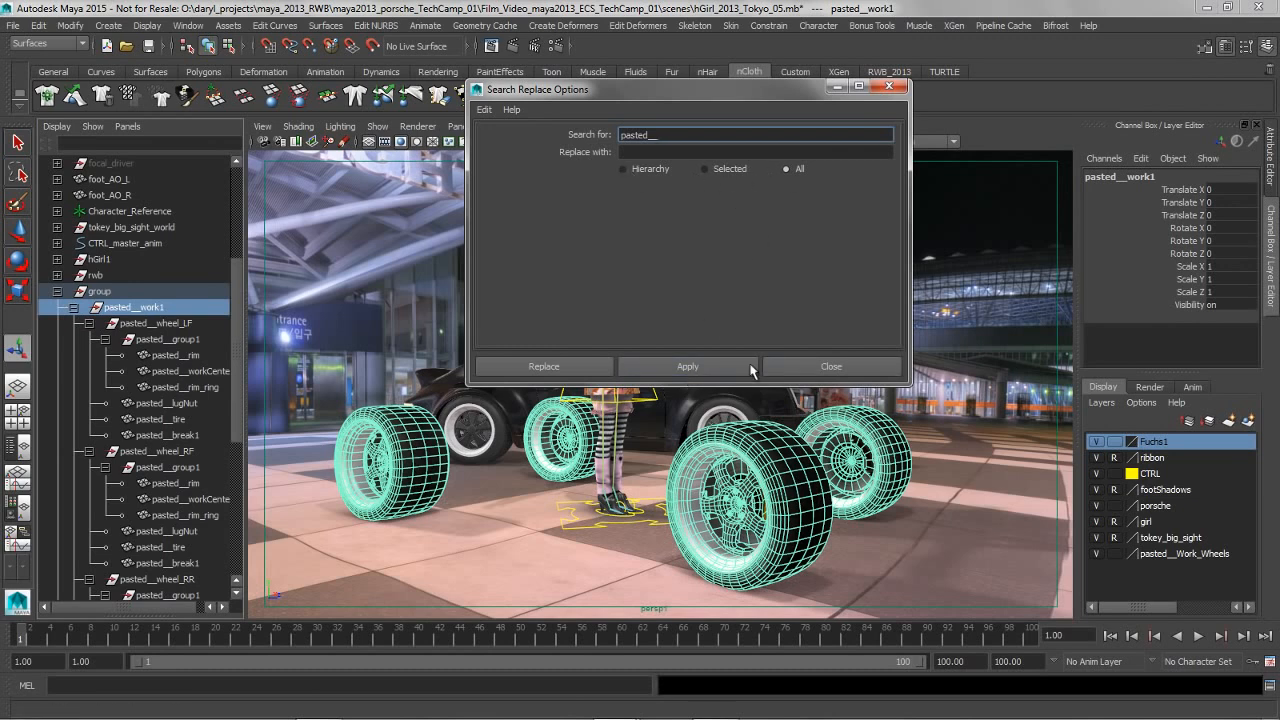
left_click(708, 364)
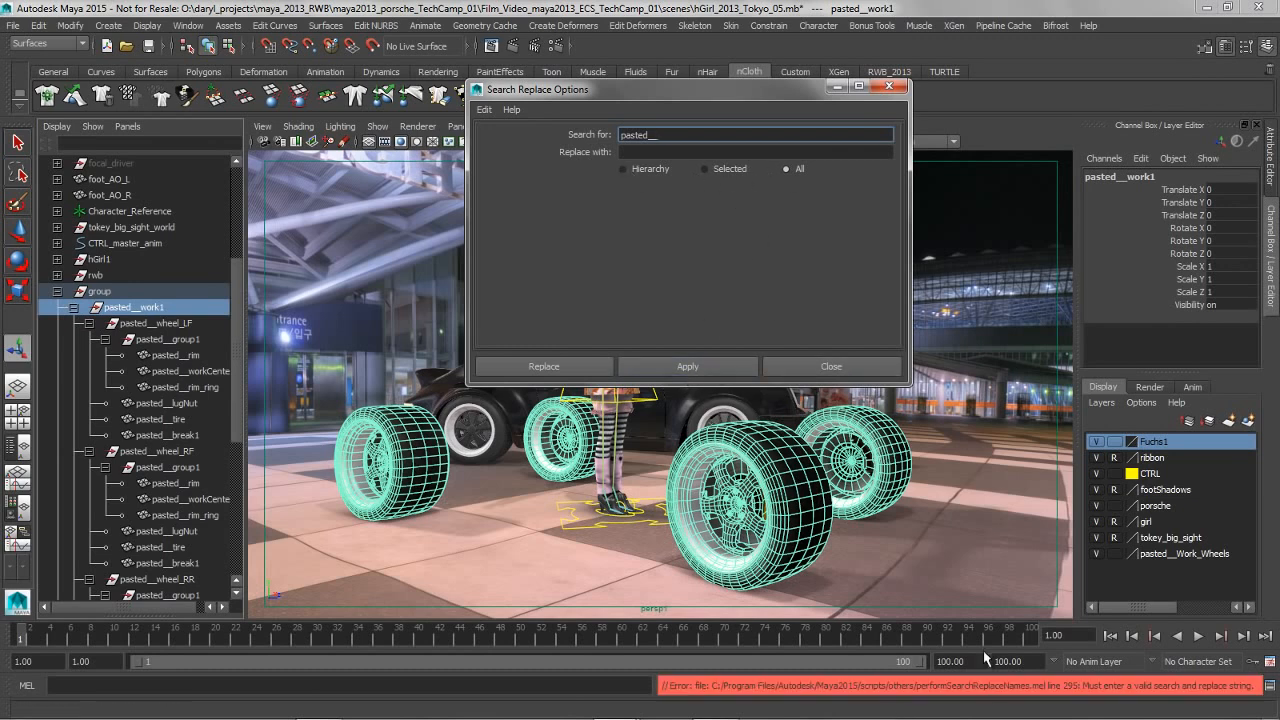
left_click(635, 152)
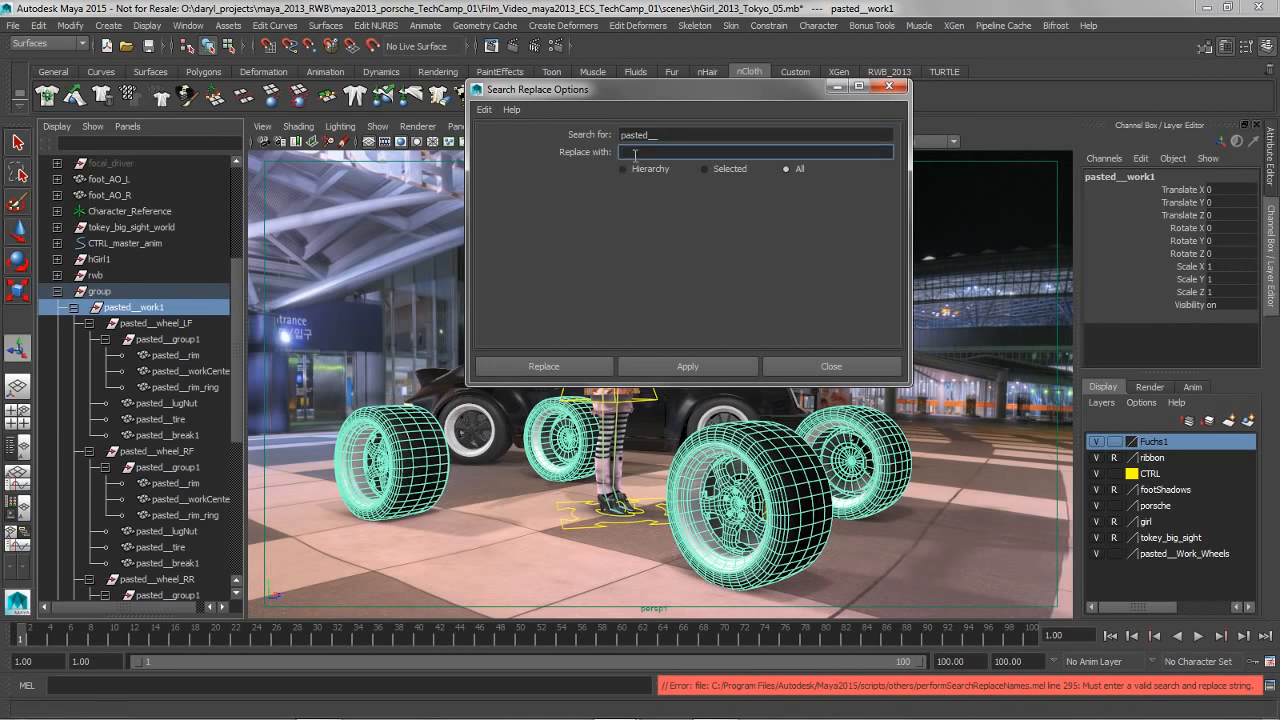
left_click(687, 366)
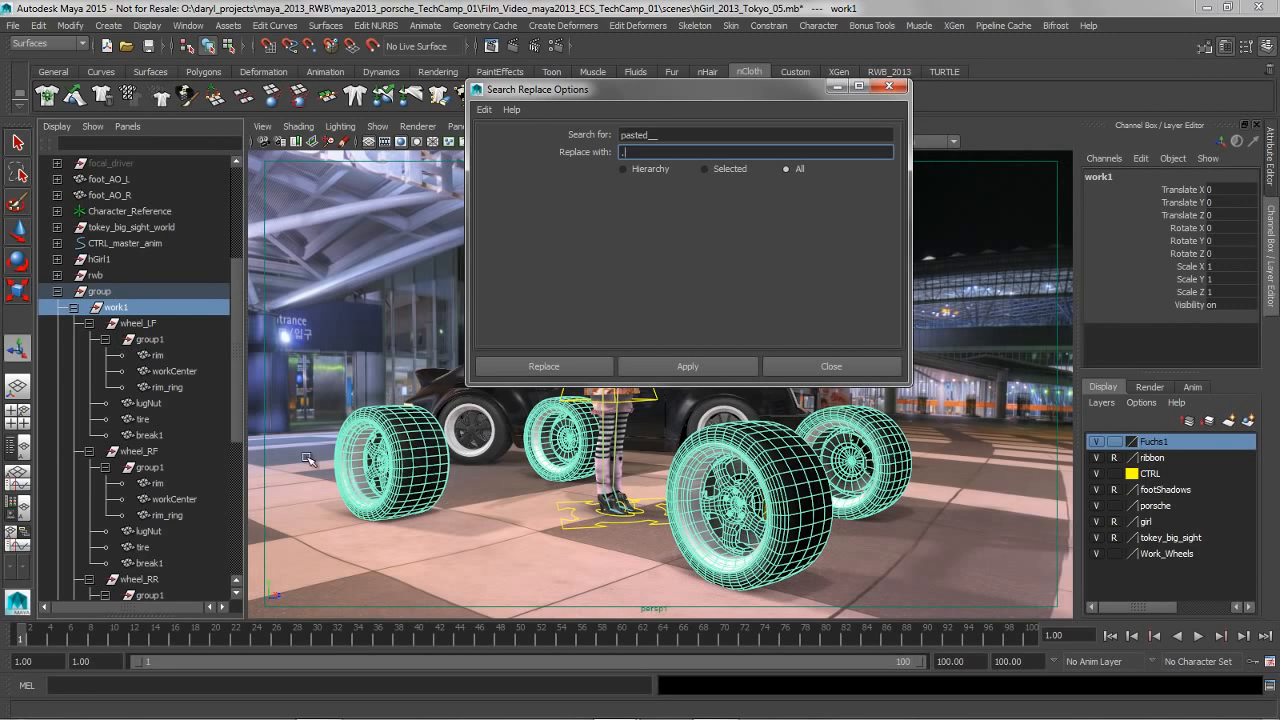
left_click_drag(708, 92, 861, 99)
mouse_move(410, 305)
left_mouse_down("alt")
mouse_move(388, 307)
mouse_move(402, 307)
left_mouse_up("alt")
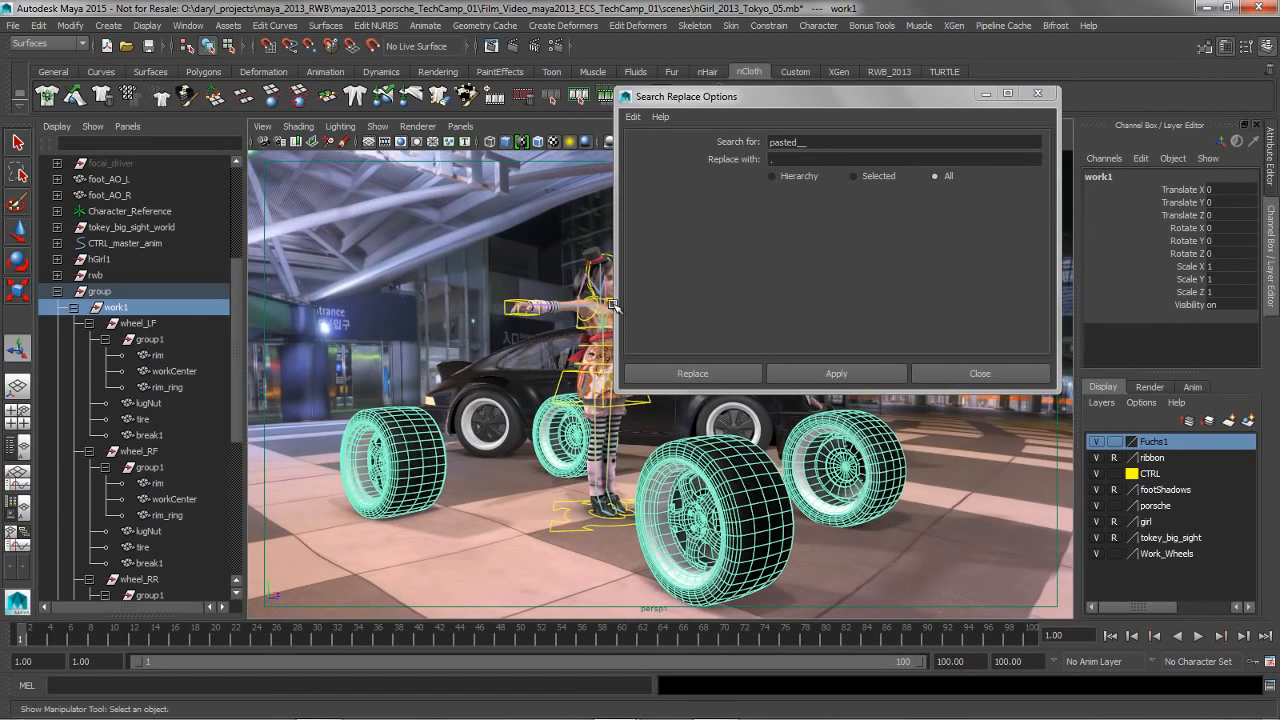
left_click(972, 372)
left_click_drag(641, 361, 670, 373, "alt")
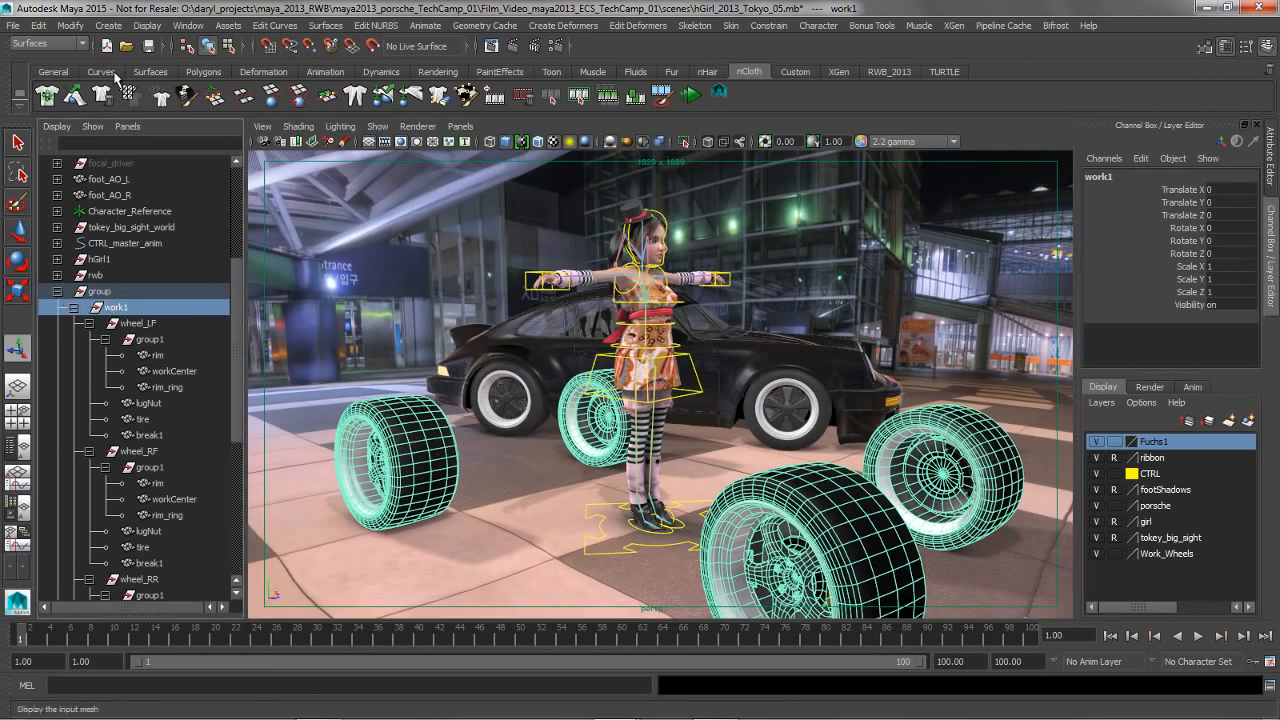
left_click(70, 25)
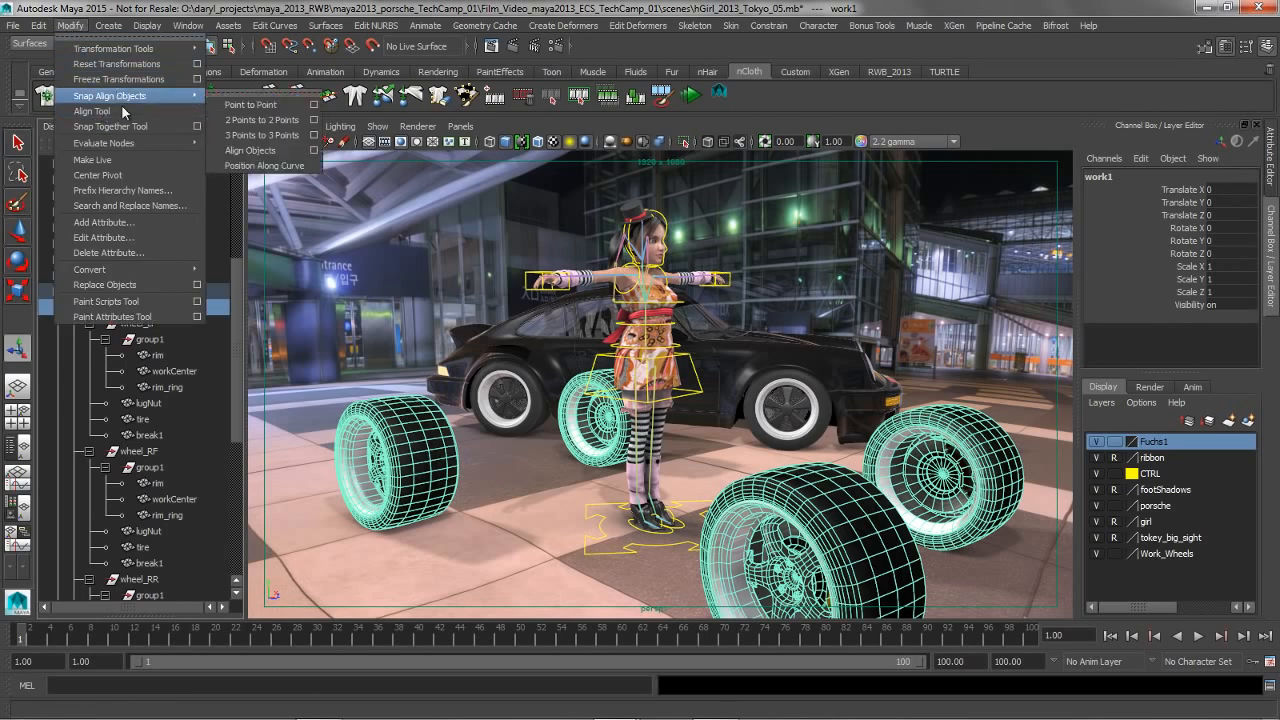
left_click(545, 213)
left_click_drag(541, 213, 600, 232, "alt")
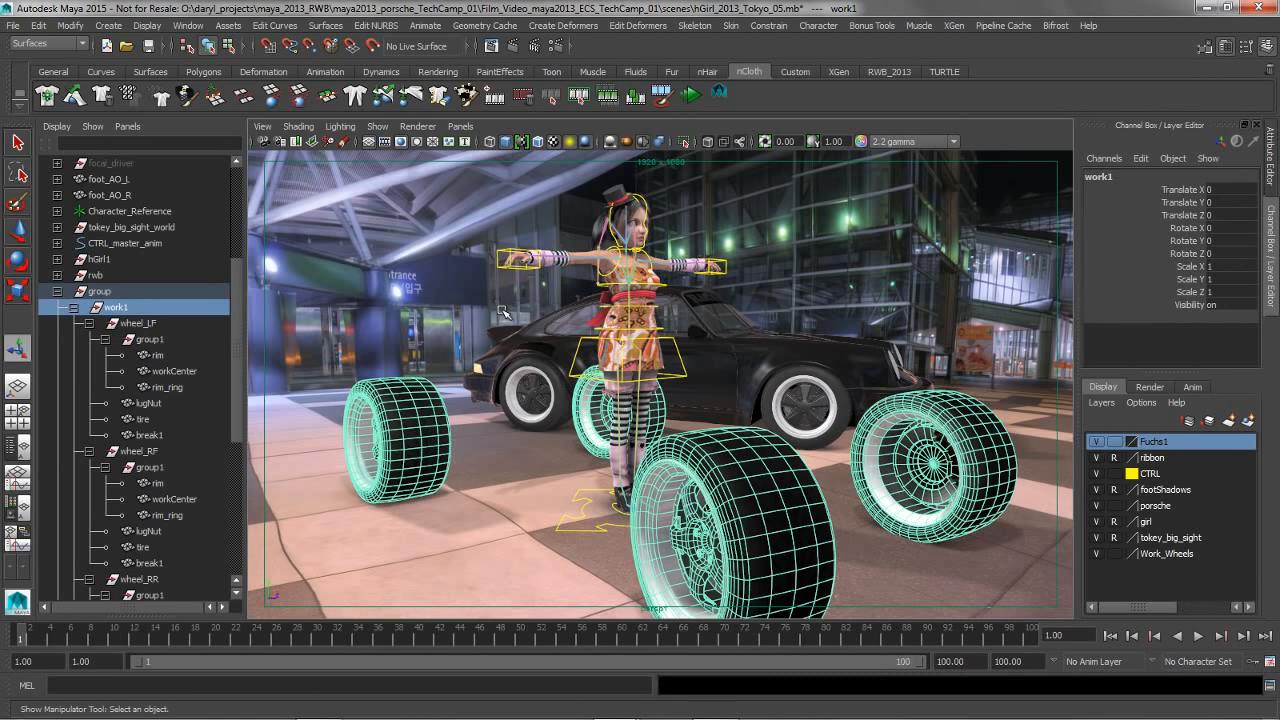
Add the rwb group to the selection and parent work1 under it using Move objects with Preserve position off
left_click(103, 277, "ctrl")
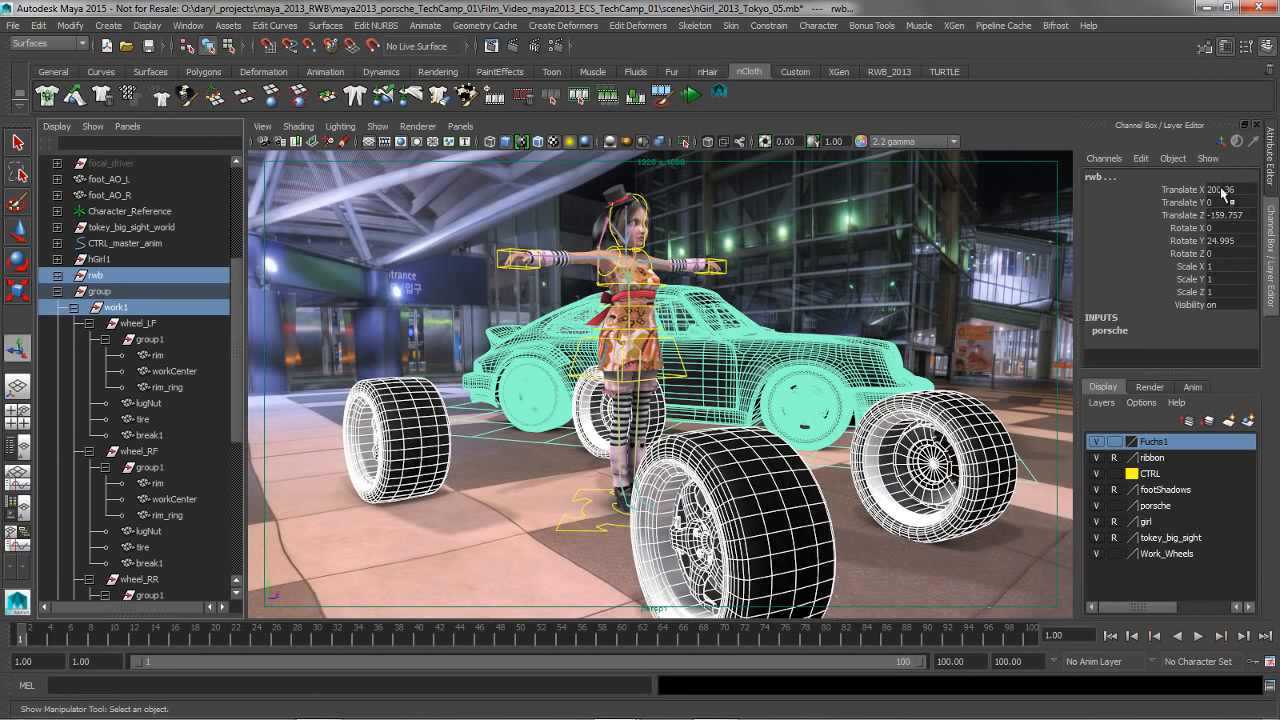
middle_click_drag(700, 322, 716, 322, "alt")
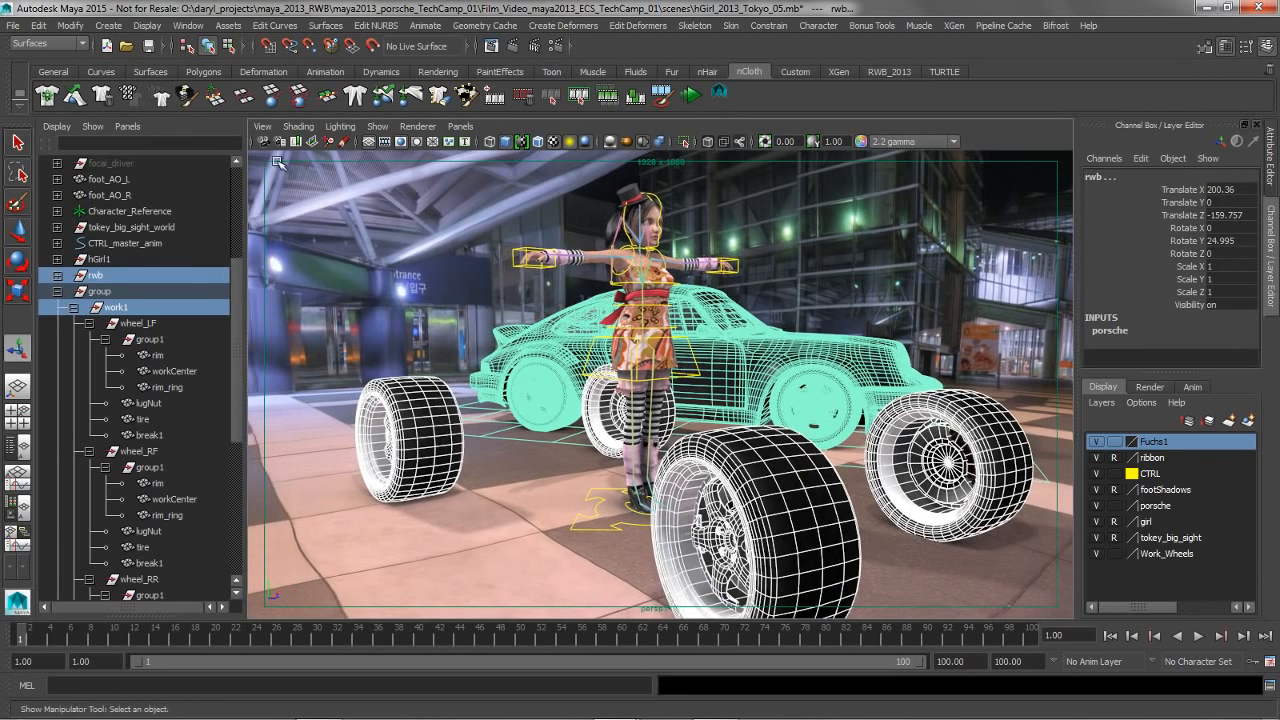
left_click(38, 25)
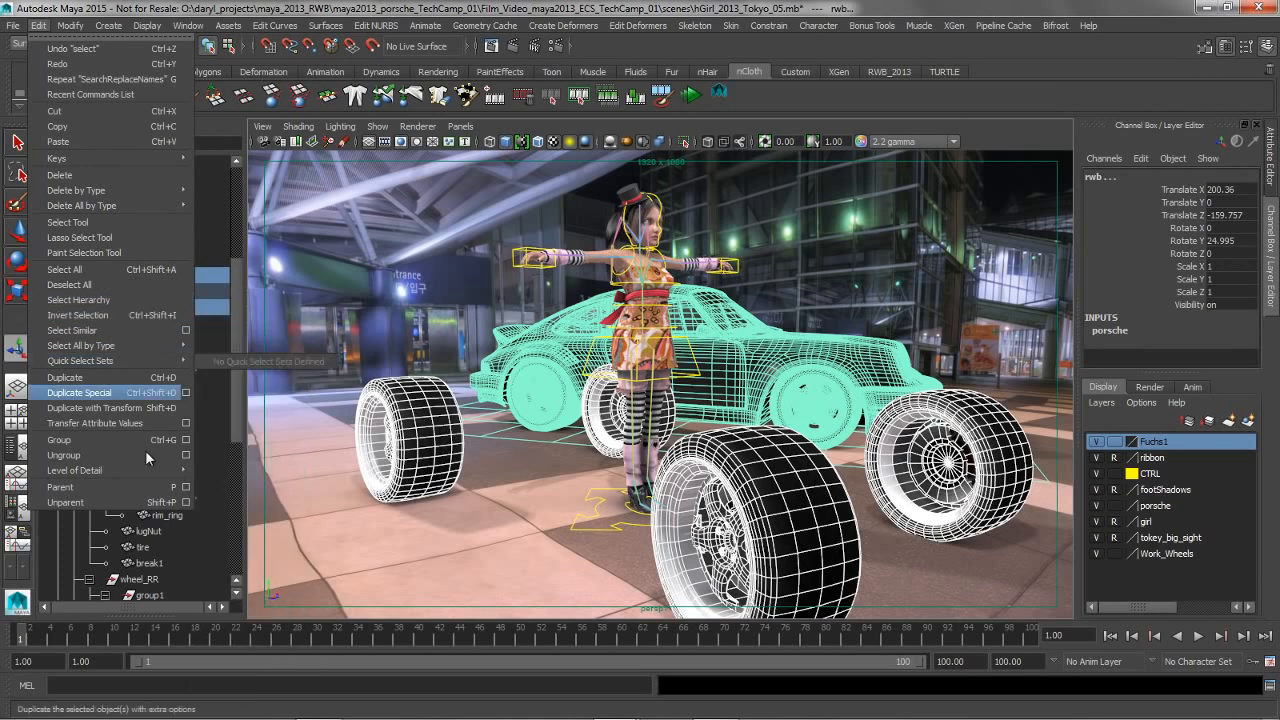
left_click(185, 487)
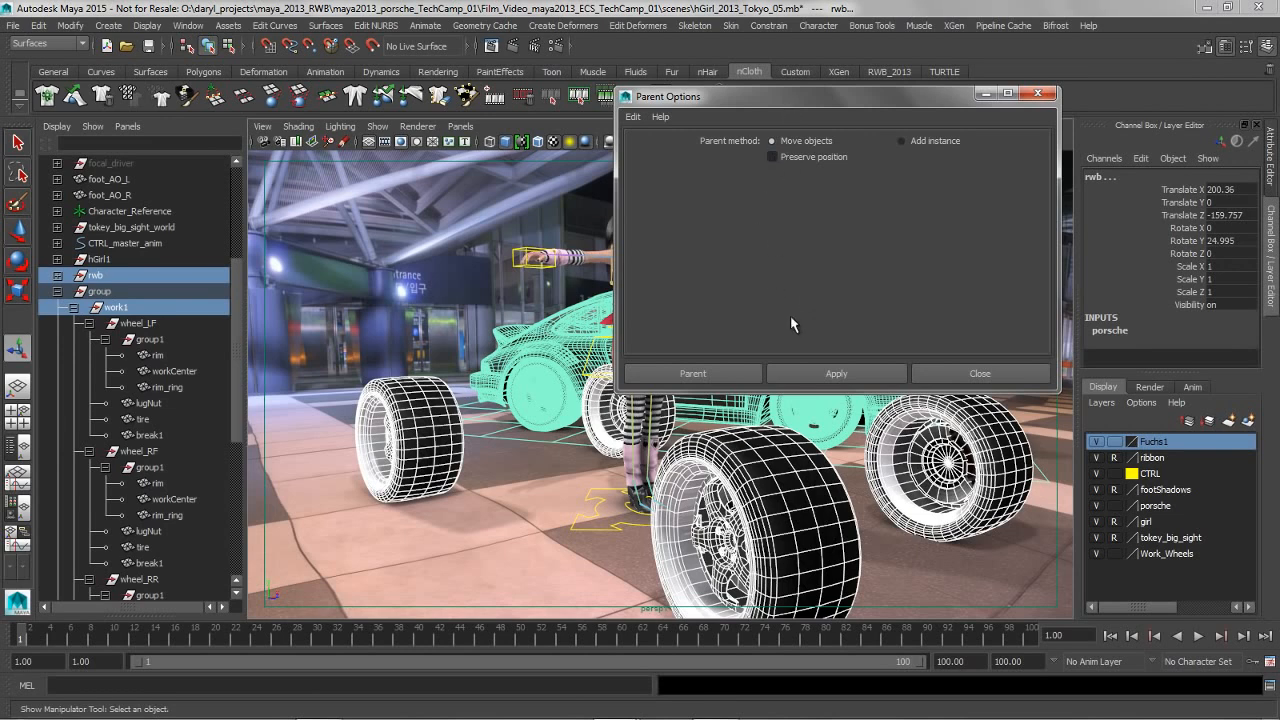
left_click(850, 375)
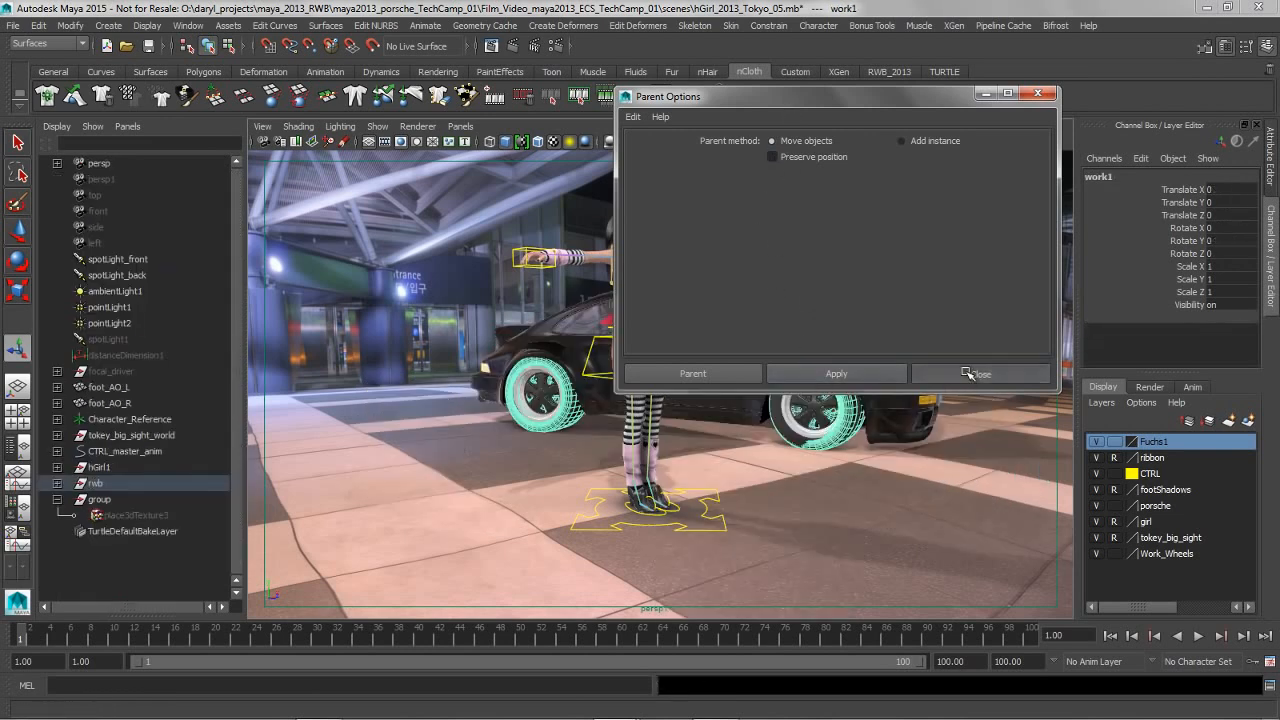
left_click(968, 376)
View the wheels on the car, display the RWB_2013 shelf, and move the Work_Wheels layer directly below Fuchs1
right_click_drag(968, 376, 879, 366, "alt")
middle_click_drag(647, 296, 614, 294, "alt")
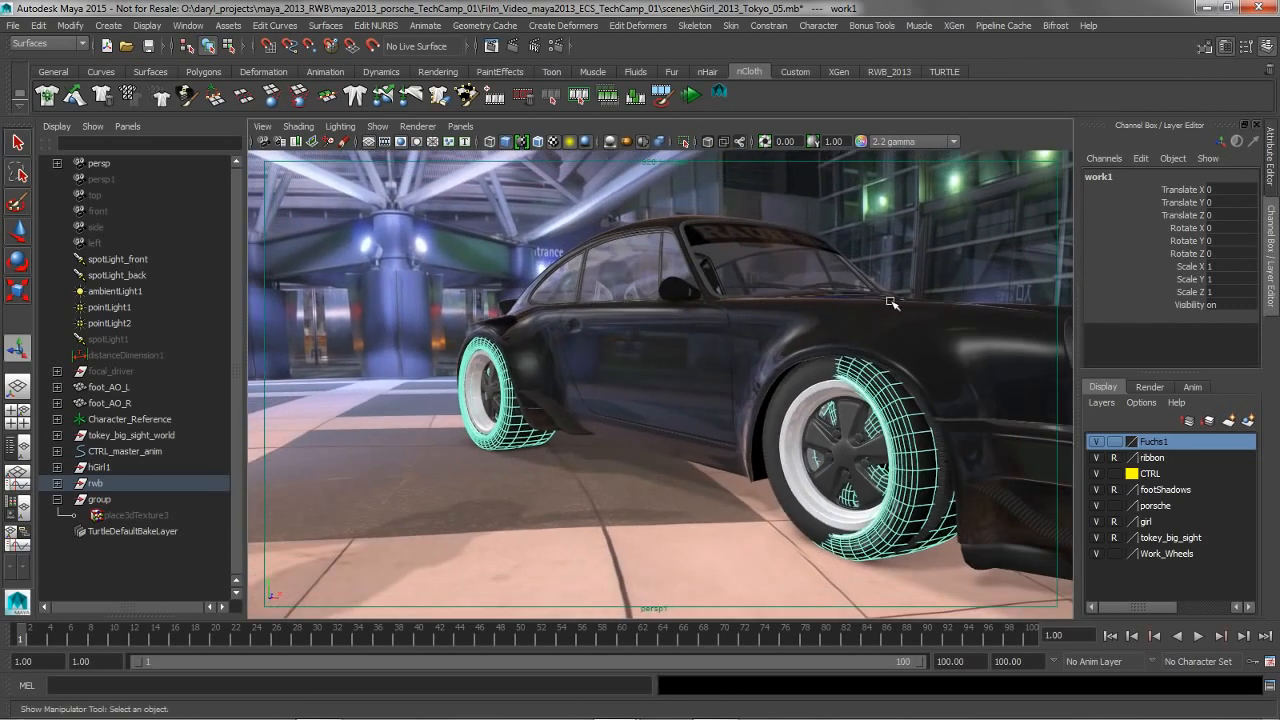
mouse_move(632, 352)
left_mouse_down("alt")
mouse_move(549, 331)
mouse_move(640, 345)
mouse_move(625, 345)
mouse_move(637, 356)
left_mouse_up("alt")
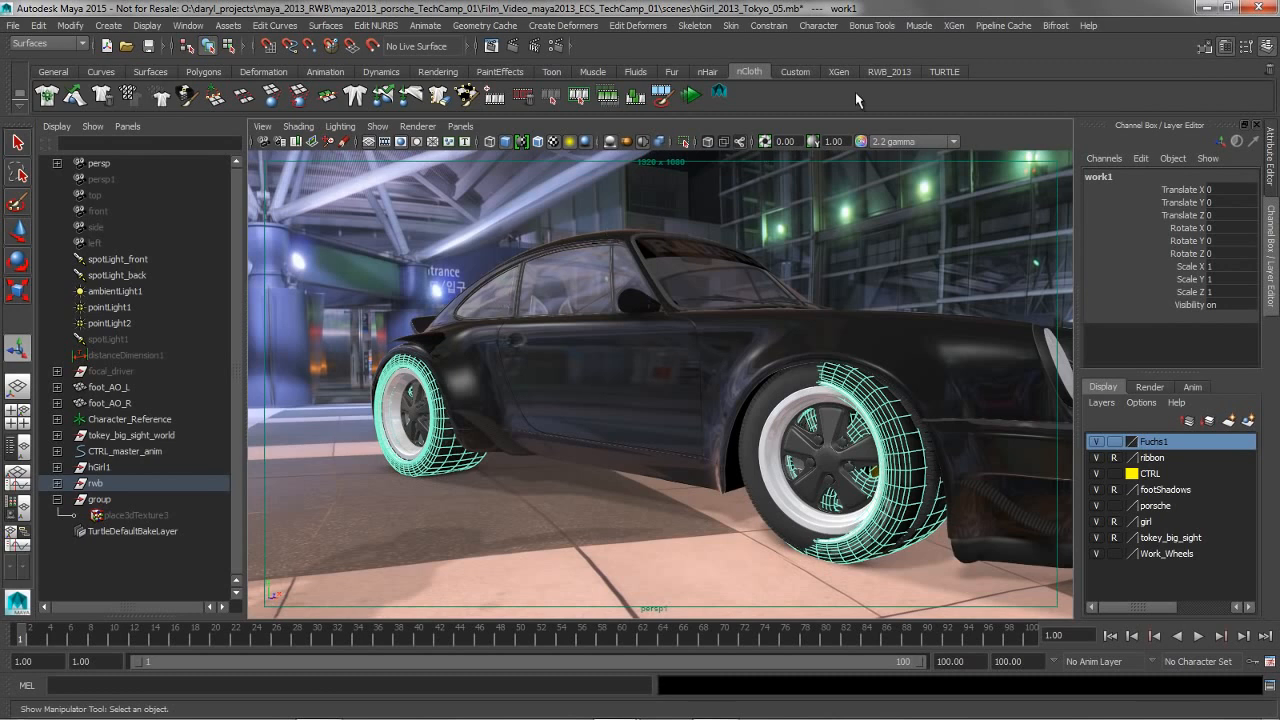
left_click(893, 72)
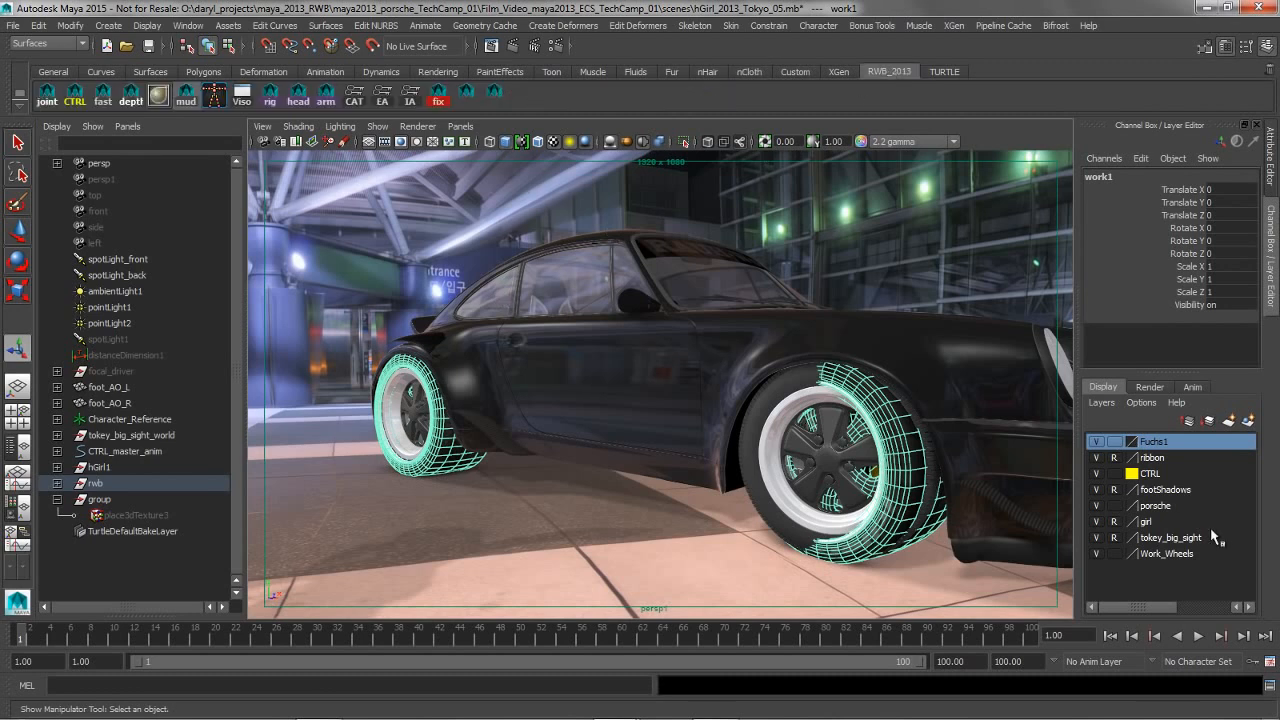
left_click(1169, 554)
middle_click_drag(1168, 552, 1152, 453)
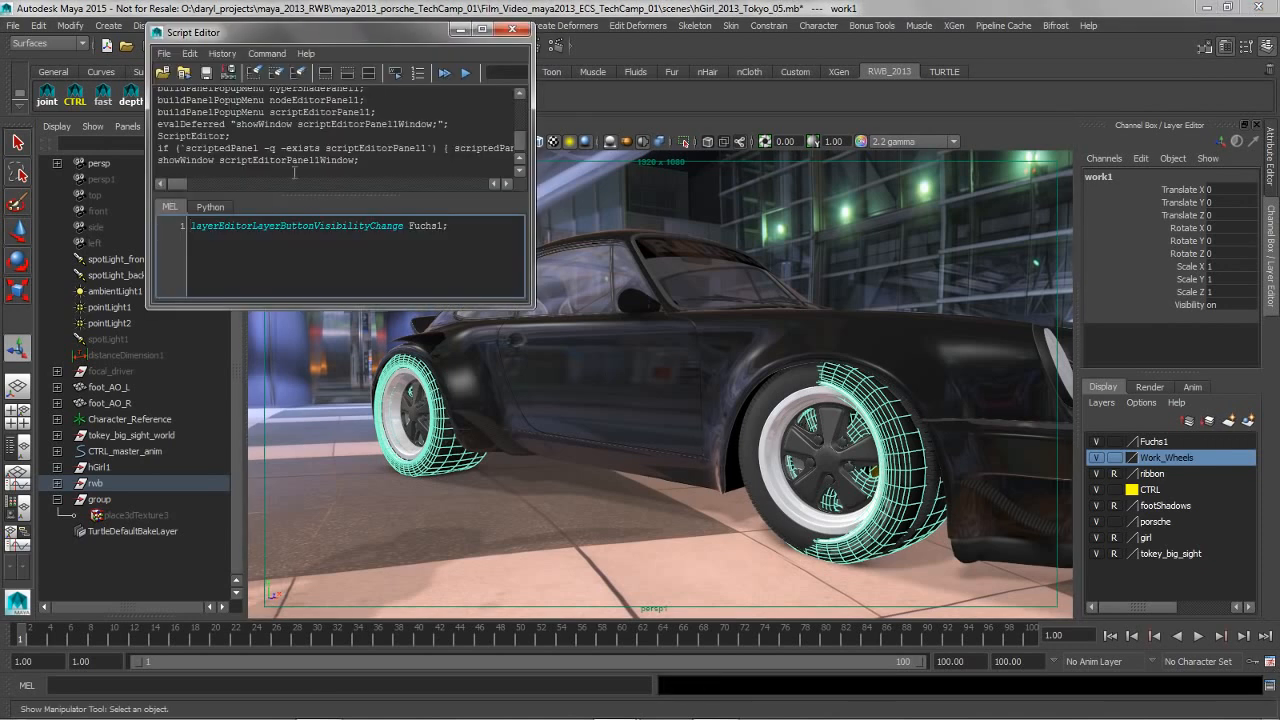
Clear the old MEL command from the Script Editor input and hide the Work_Wheels layer
left_click_drag(484, 231, 95, 227)
key("BackSpace")
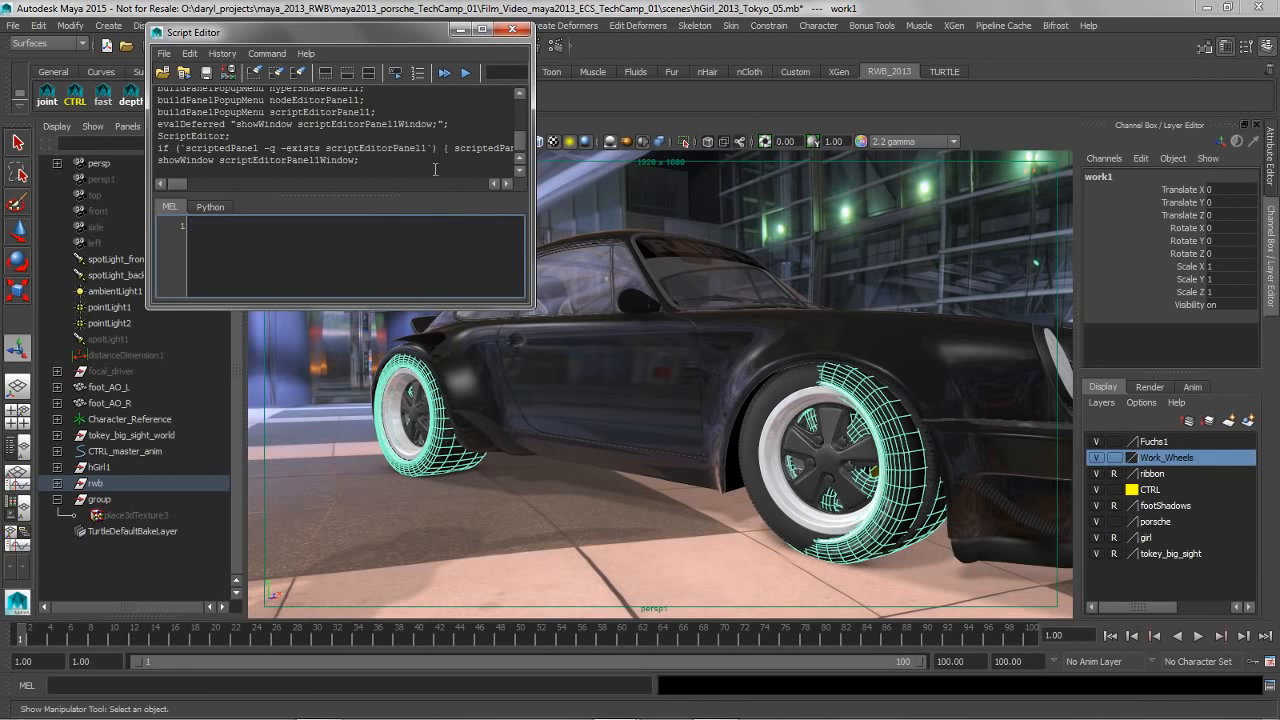
left_click_drag(365, 32, 582, 133)
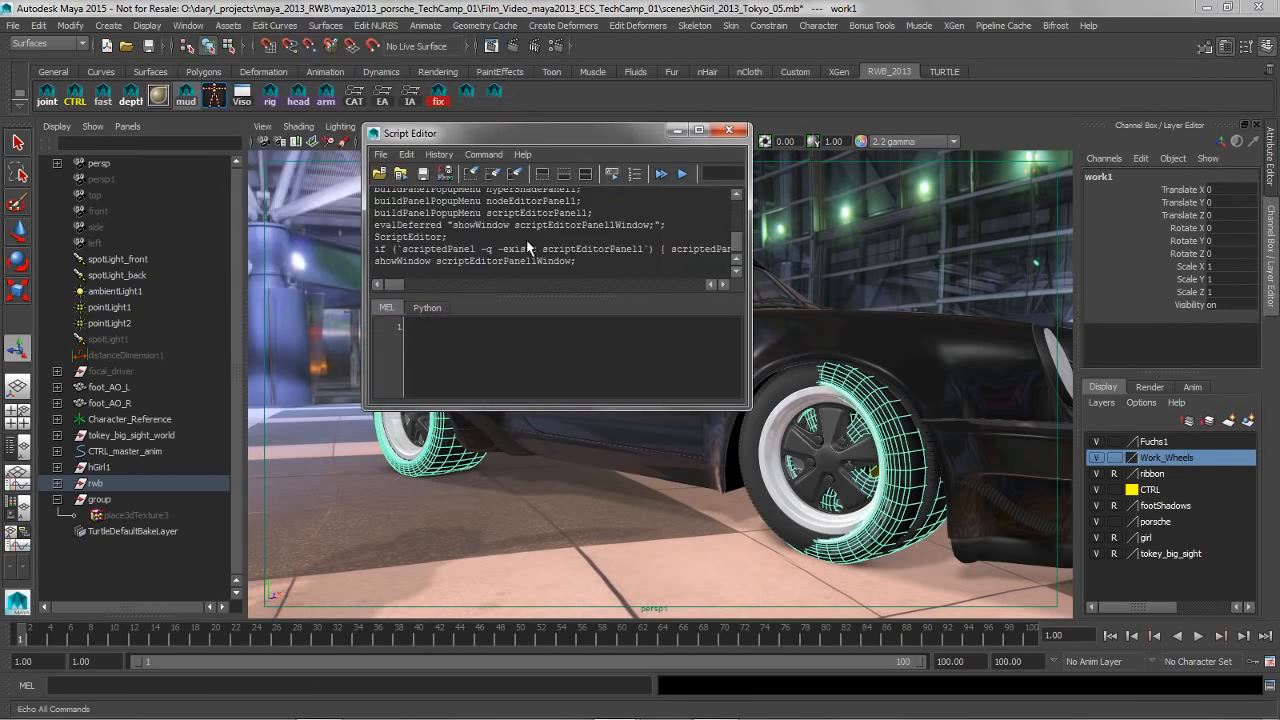
left_click(1095, 457)
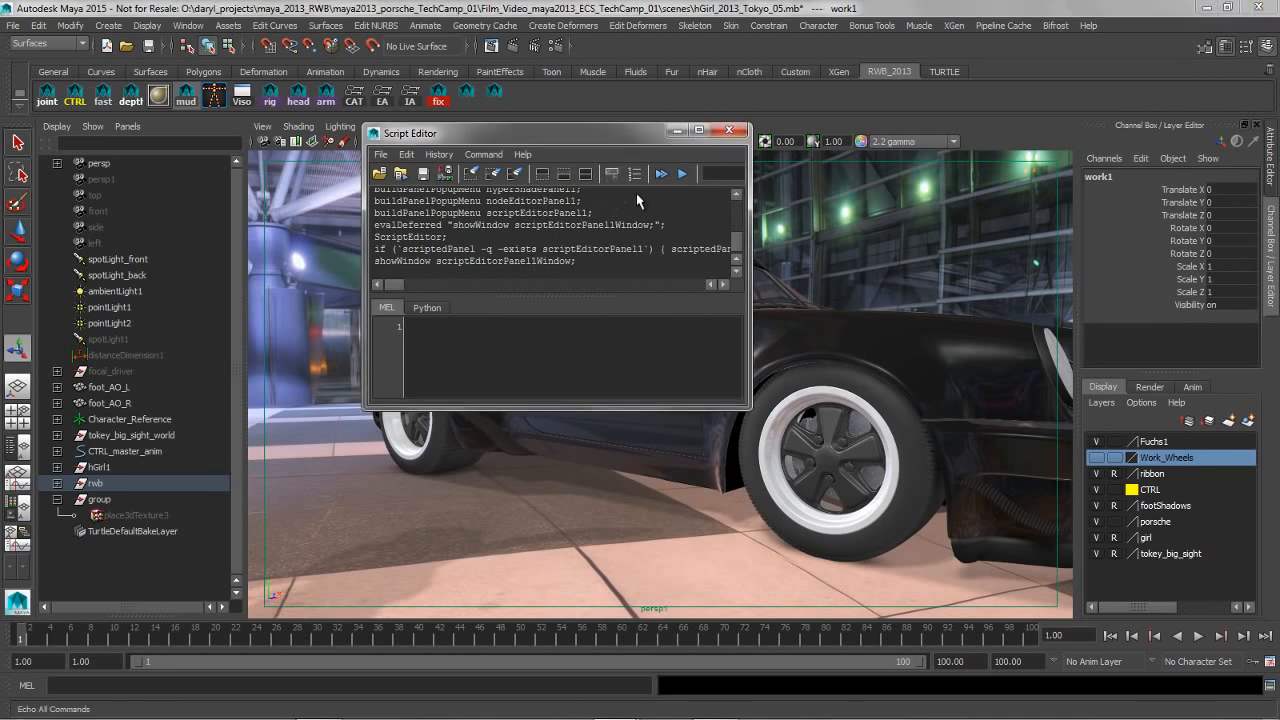
left_click(441, 155)
left_click(441, 155)
left_click(441, 155)
mouse_move(522, 154)
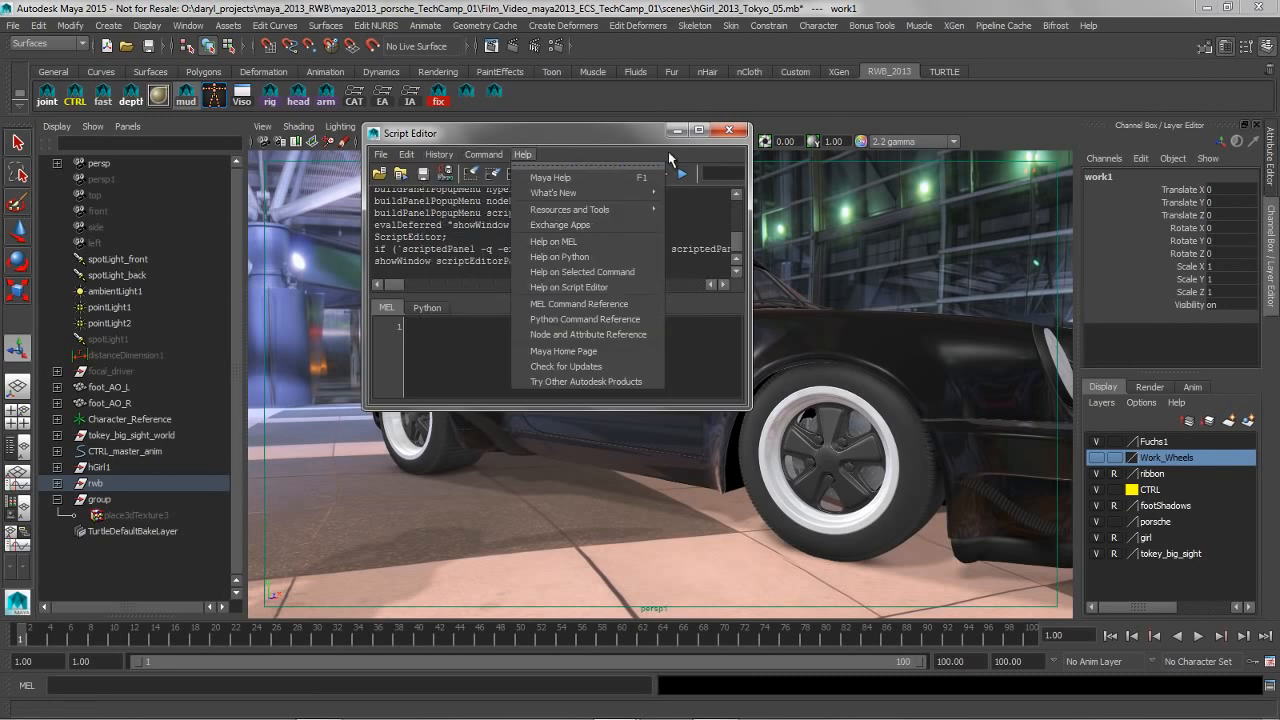
left_click(617, 141)
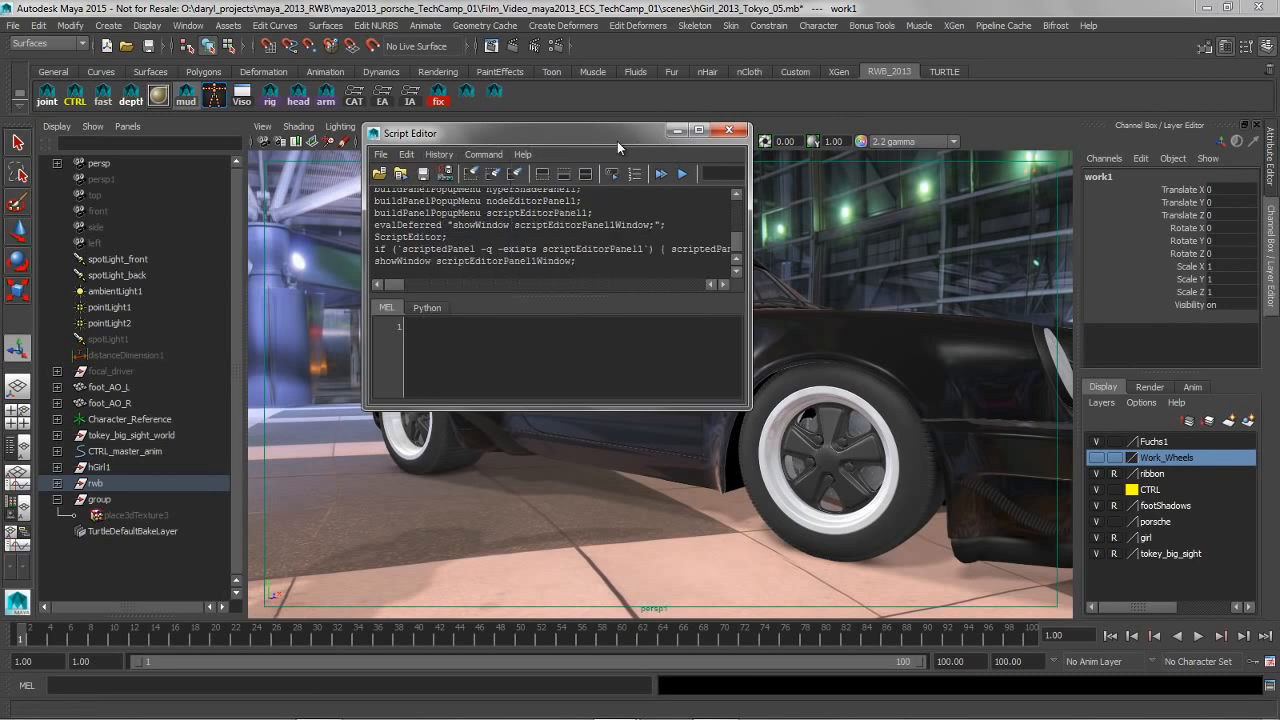
Hide the Fuchs1 layer and show the Work_Wheels layer so the Script Editor echoes both visibility commands
left_click(1096, 441)
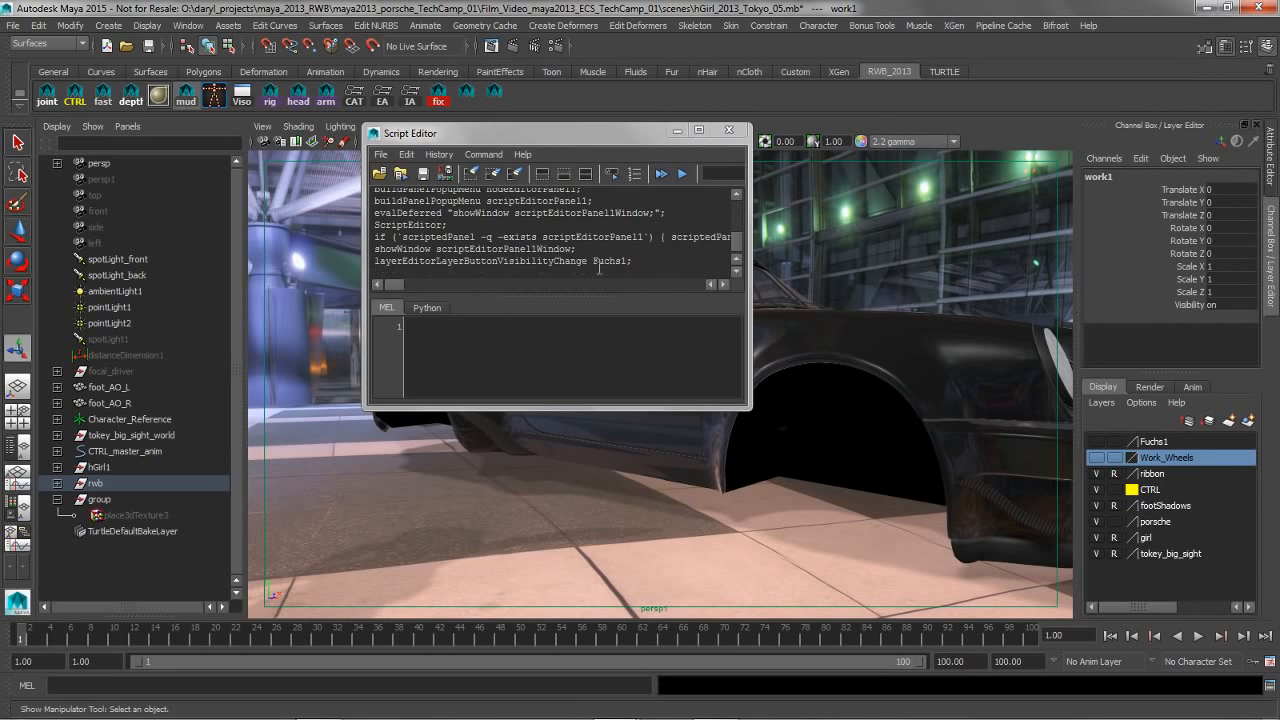
left_click(1097, 457)
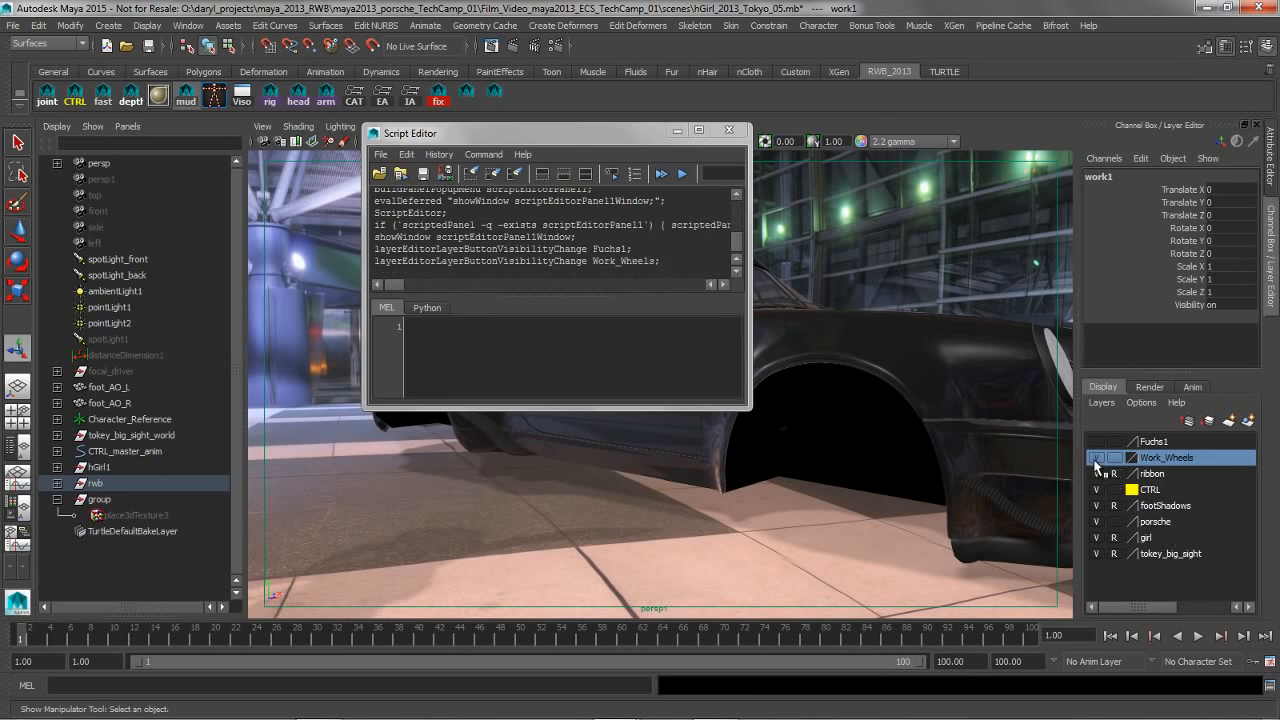
Save the two echoed layer visibility commands for Fuchs1 and Work_Wheels as a MEL button on the RWB_2013 shelf, then close the Script Editor
left_click_drag(663, 262, 374, 248)
middle_click_drag(380, 250, 523, 93)
left_click(571, 371)
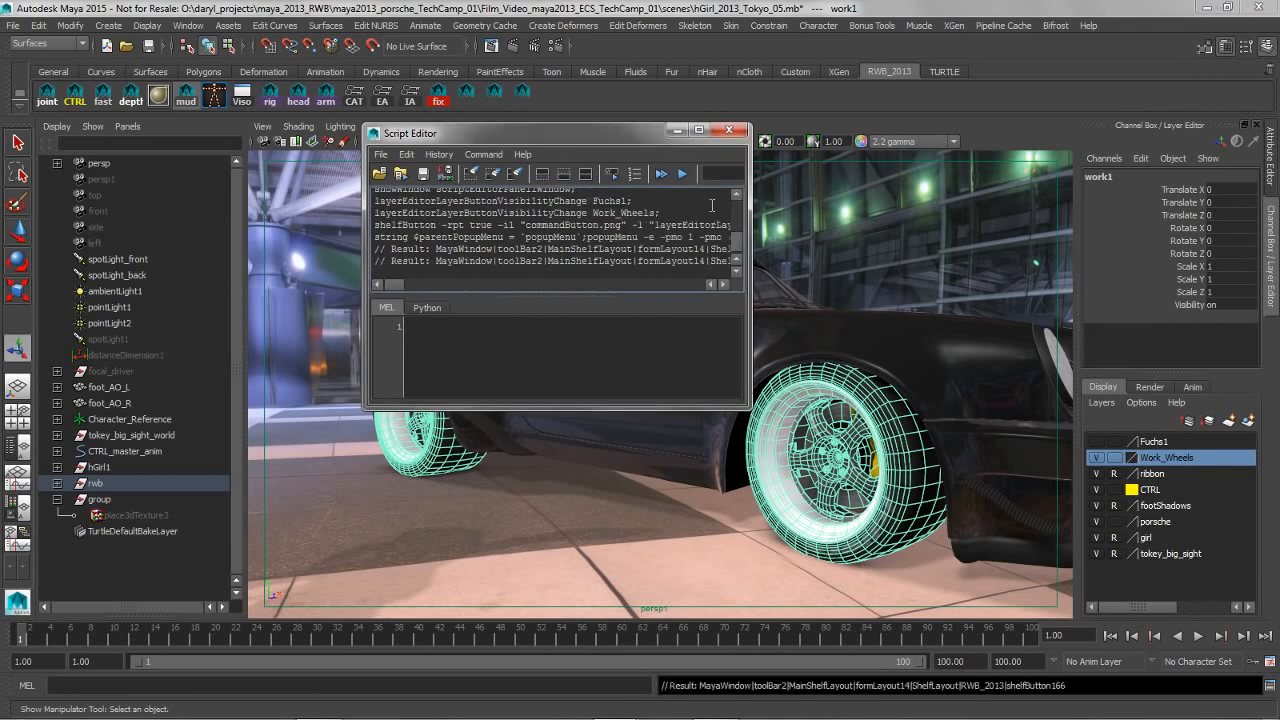
left_click(729, 130)
Run the new shelf script repeatedly to swap the car between the Work_Wheels and Fuchs1 wheel sets
left_click(522, 92)
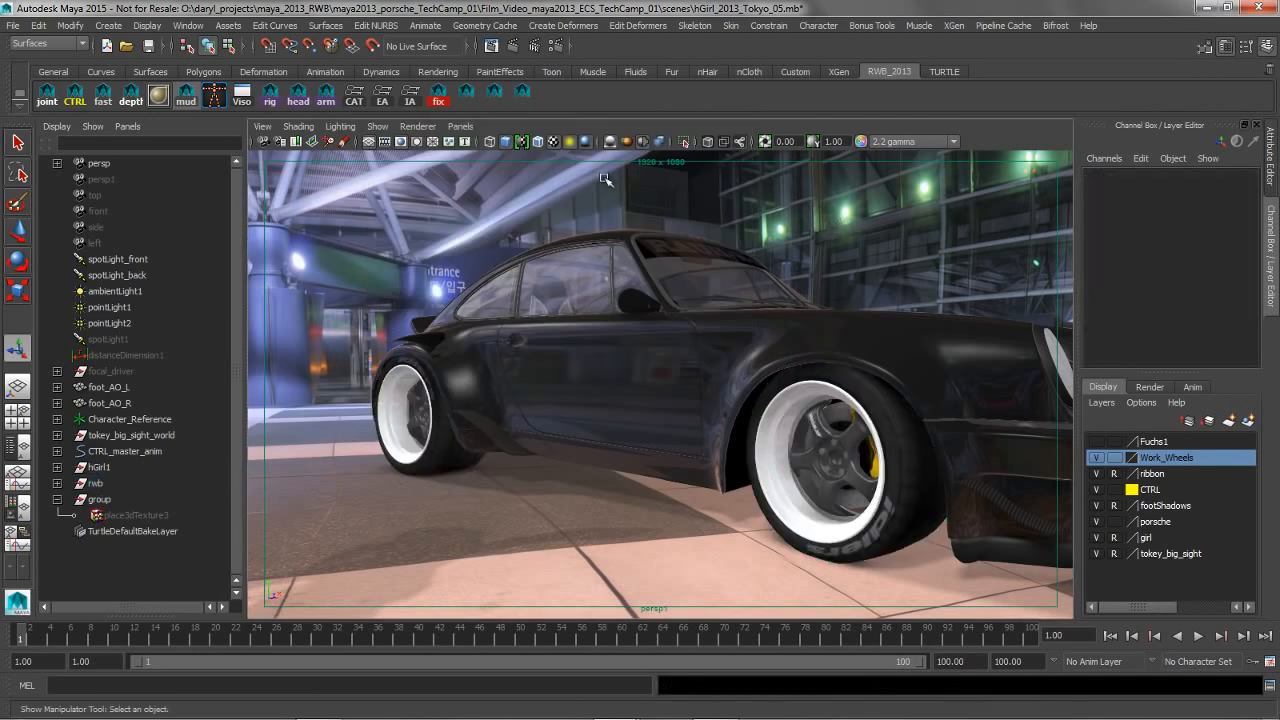
left_click(522, 92)
left_click(522, 92)
left_click(522, 92)
left_click(522, 92)
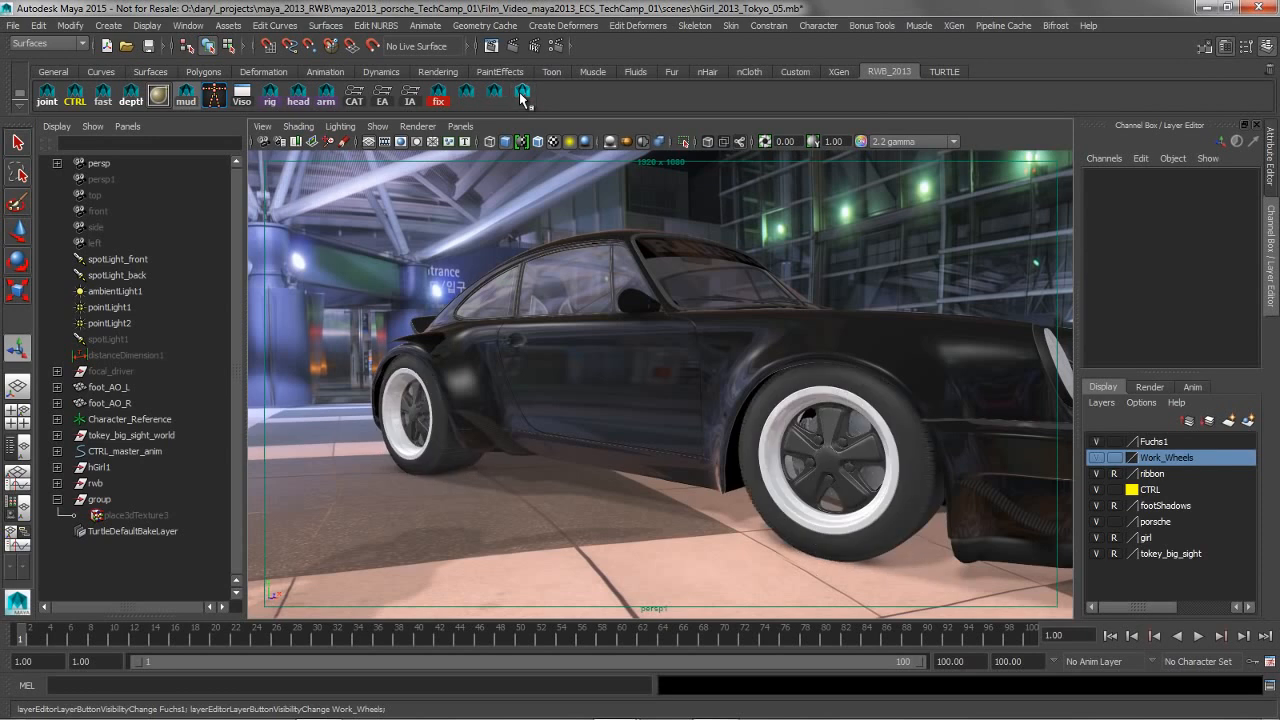
Swap the wheel sets with the shelf script, then turn the Fuchs1 layer's visibility off and on again
left_click(522, 92)
left_click(522, 92)
left_click(1097, 446)
left_click(1097, 446)
left_click(1097, 446)
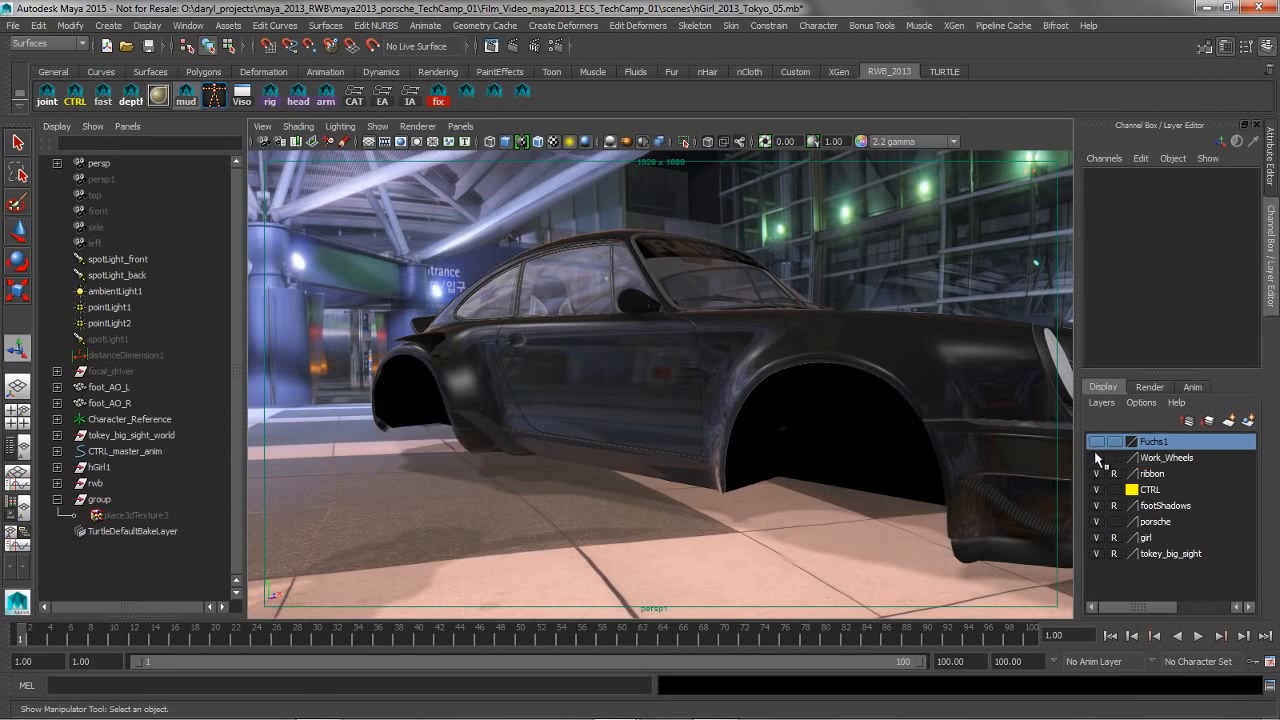
left_click(1096, 441)
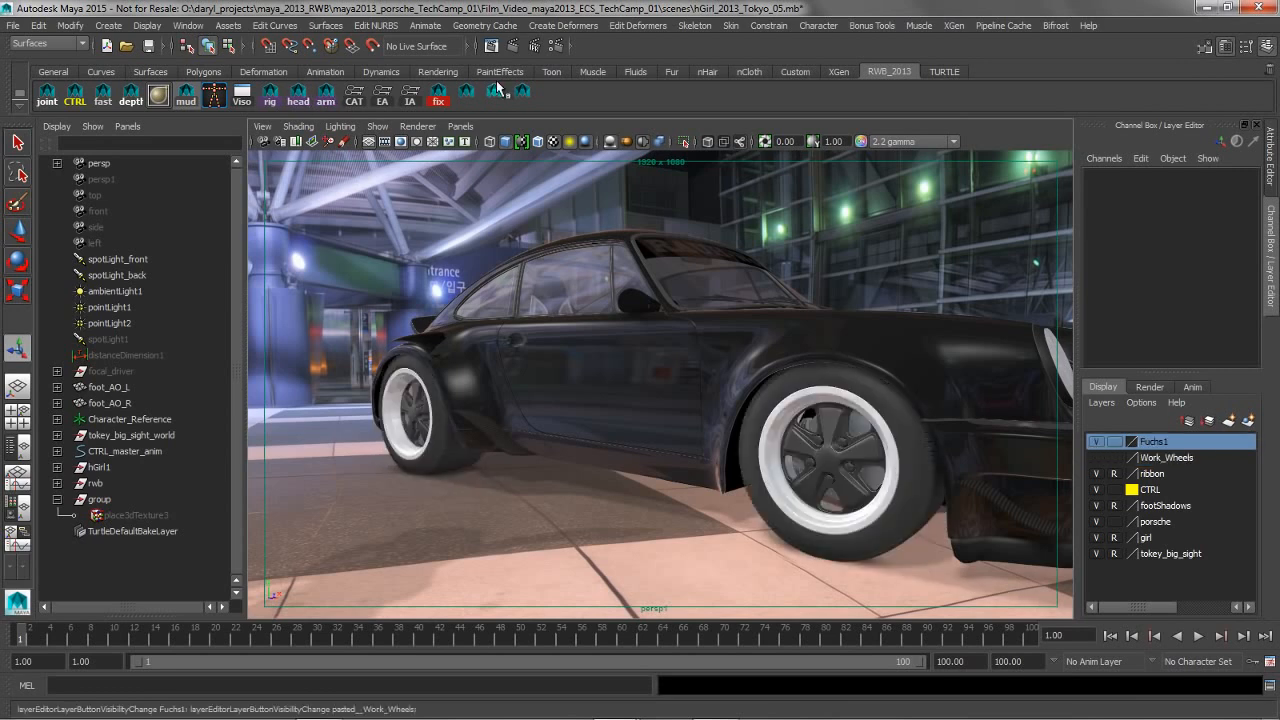
Run the wheel-swapping shelf script repeatedly until the car is fitted with the Work_Wheels set
left_click(522, 93)
left_click(522, 93)
left_click(522, 93)
left_click(522, 93)
left_click(522, 96)
Frame the character beside the car and limit the viewport display to polygons with the fast shelf script
left_click_drag(677, 381, 567, 361, "alt")
right_click_drag(695, 376, 614, 366, "alt")
middle_click_drag(614, 366, 765, 332, "alt")
right_click_drag(690, 338, 560, 335, "alt")
left_click_drag(648, 325, 530, 325, "alt")
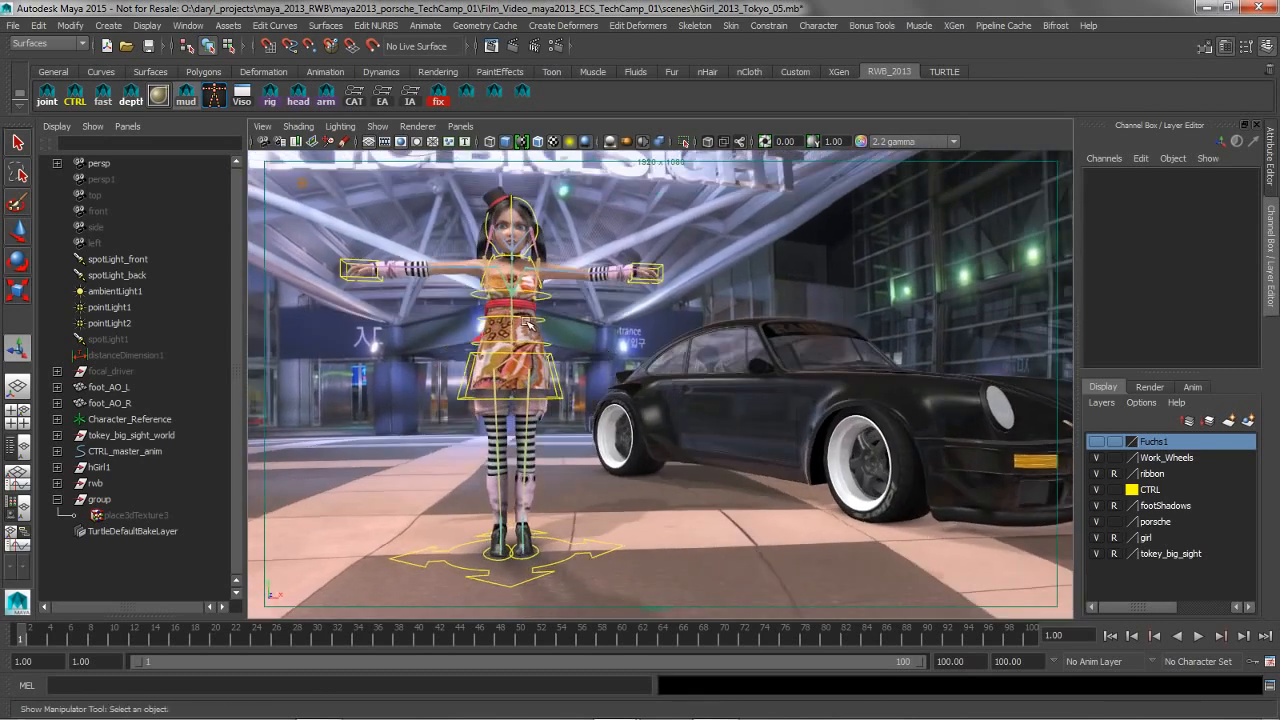
middle_click_drag(530, 325, 600, 342, "alt")
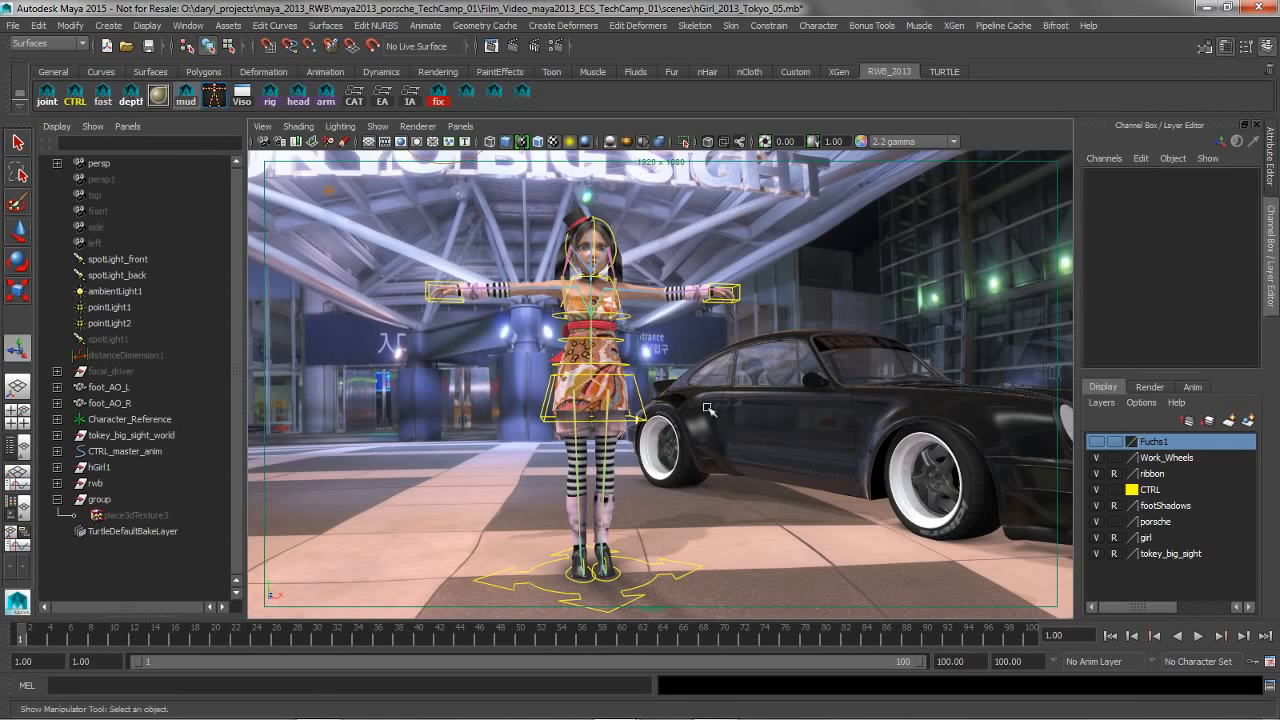
left_click(377, 126)
left_click(760, 216)
right_click_drag(714, 346, 665, 323, "alt")
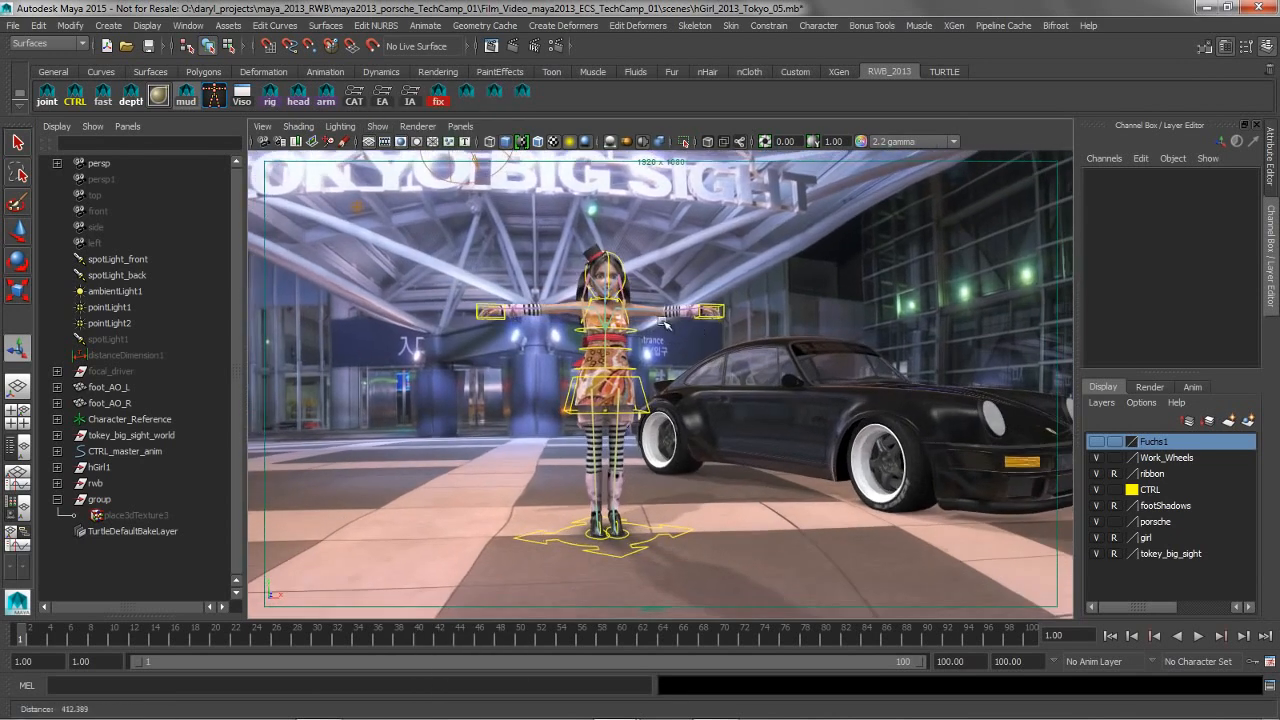
left_click(107, 93)
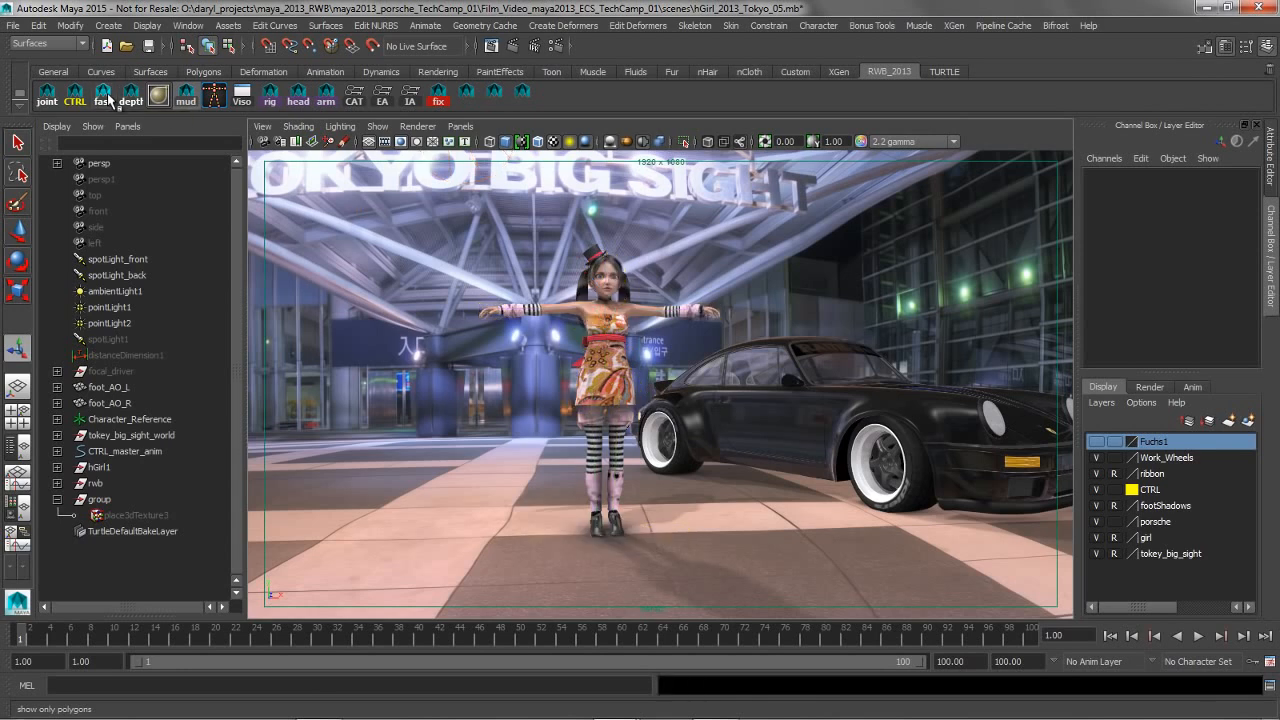
Examine the viewport's object display filters and the fast shelf button's Command and Double Click Command scripts
left_click(377, 126)
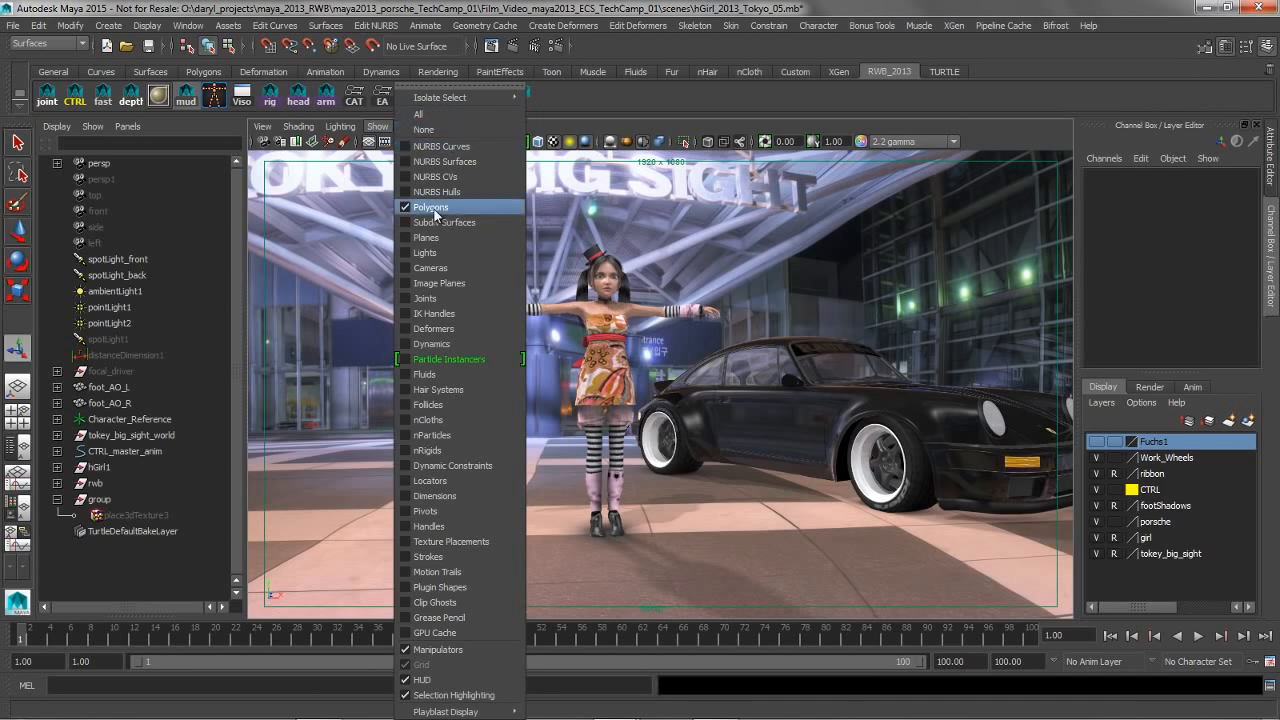
right_click(104, 97)
left_click(132, 120)
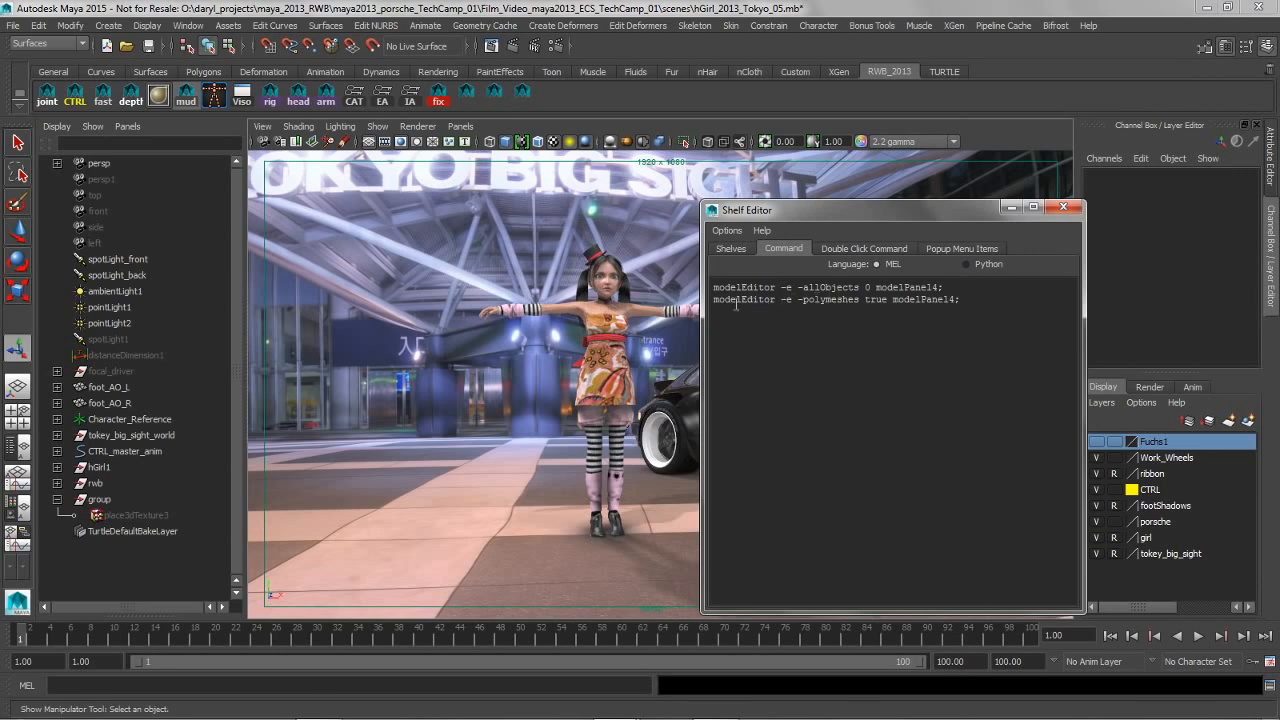
left_click(849, 248)
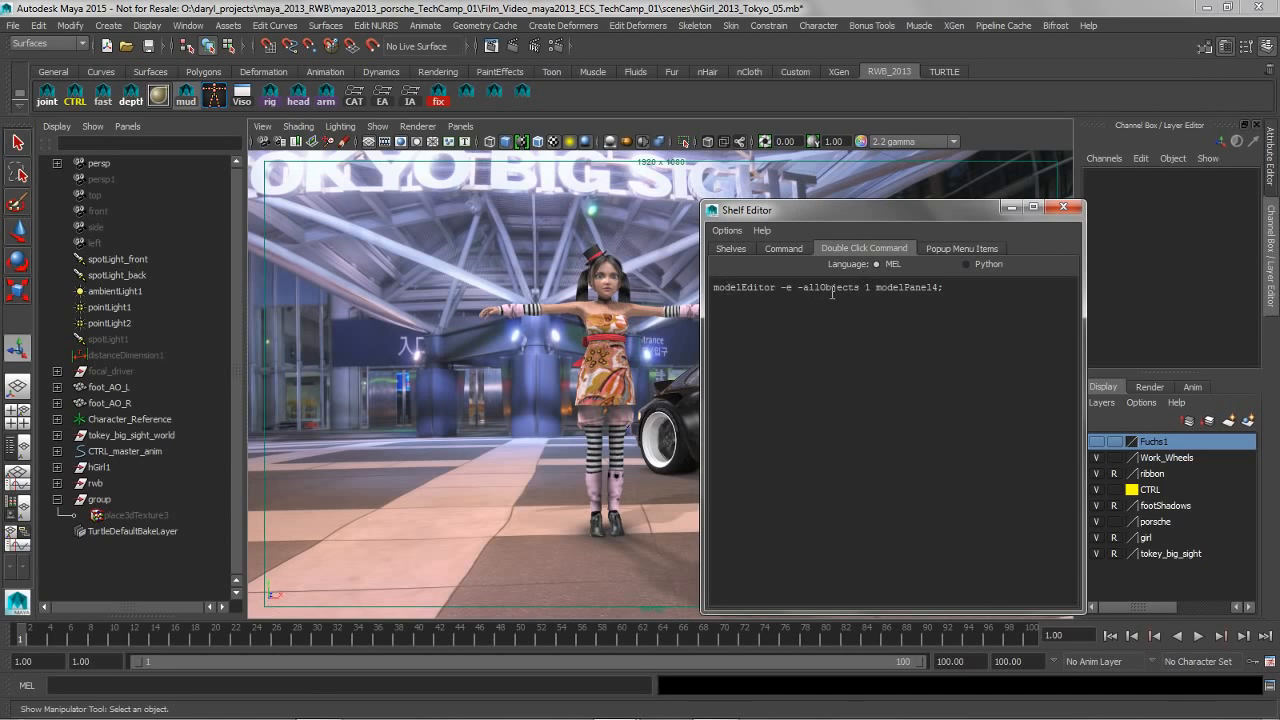
Show all object types in the viewport and close the Shelf Editor
left_click(377, 126)
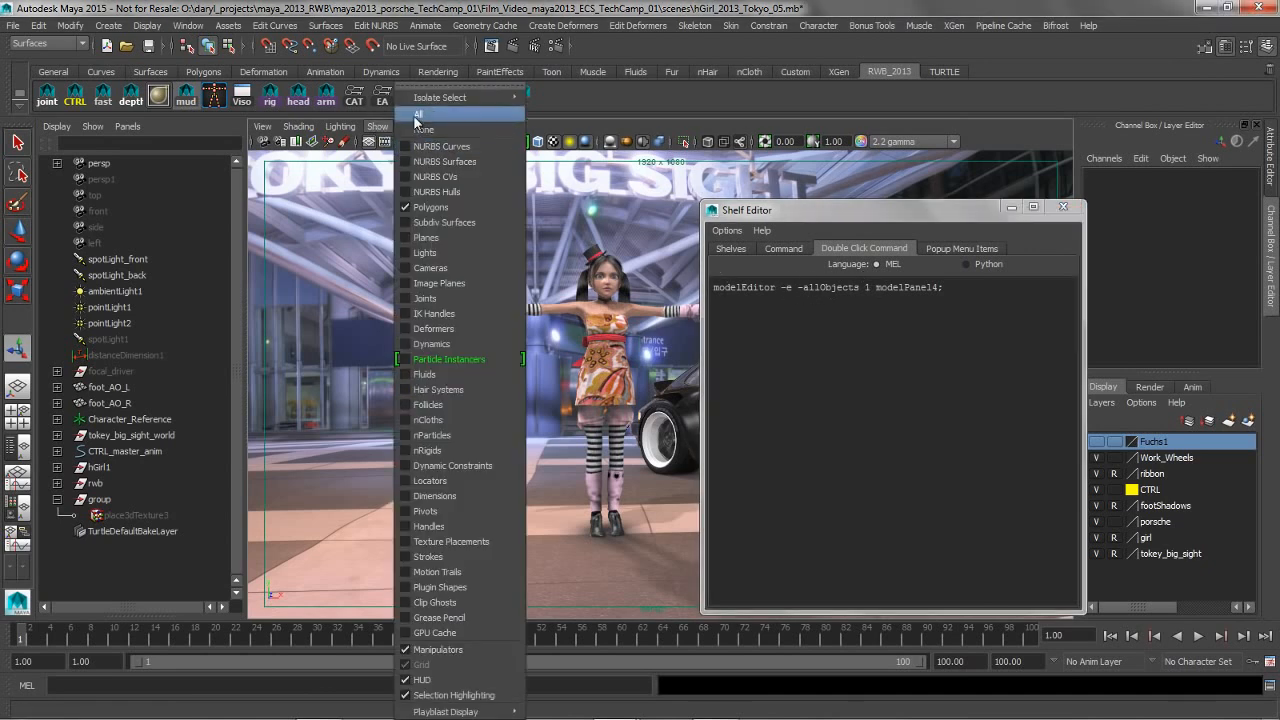
left_click(413, 120)
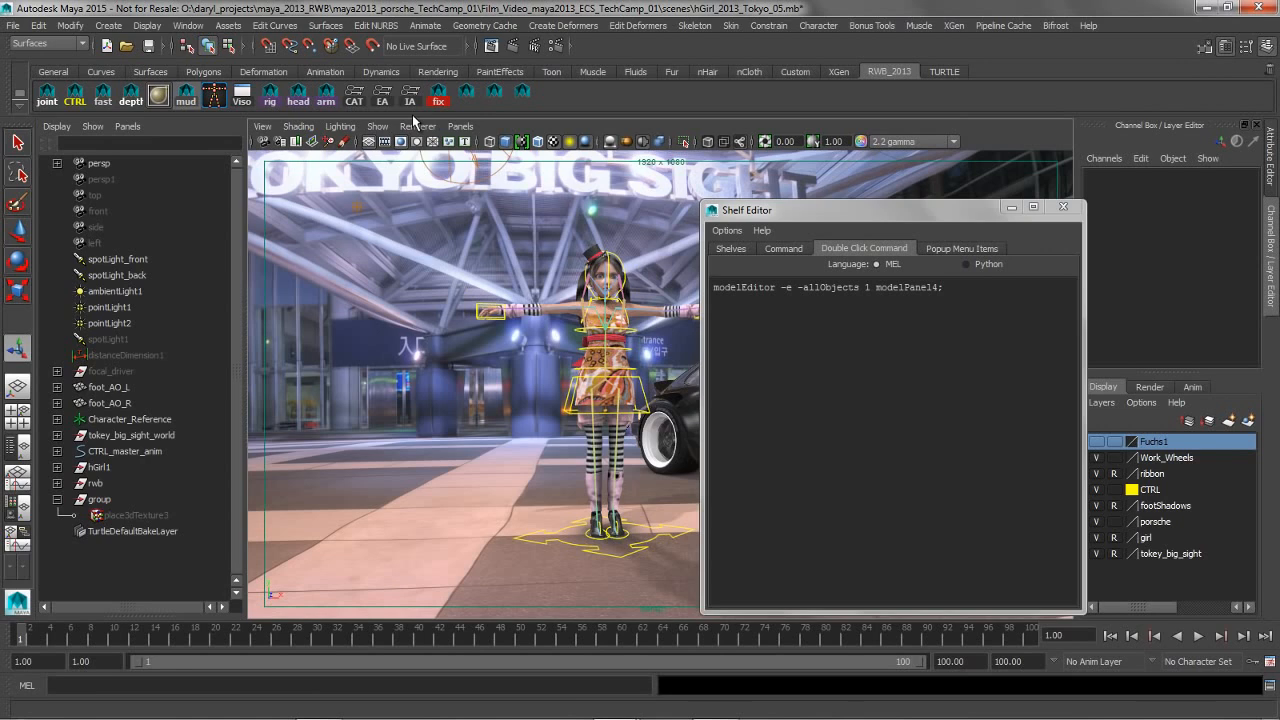
left_click(1063, 206)
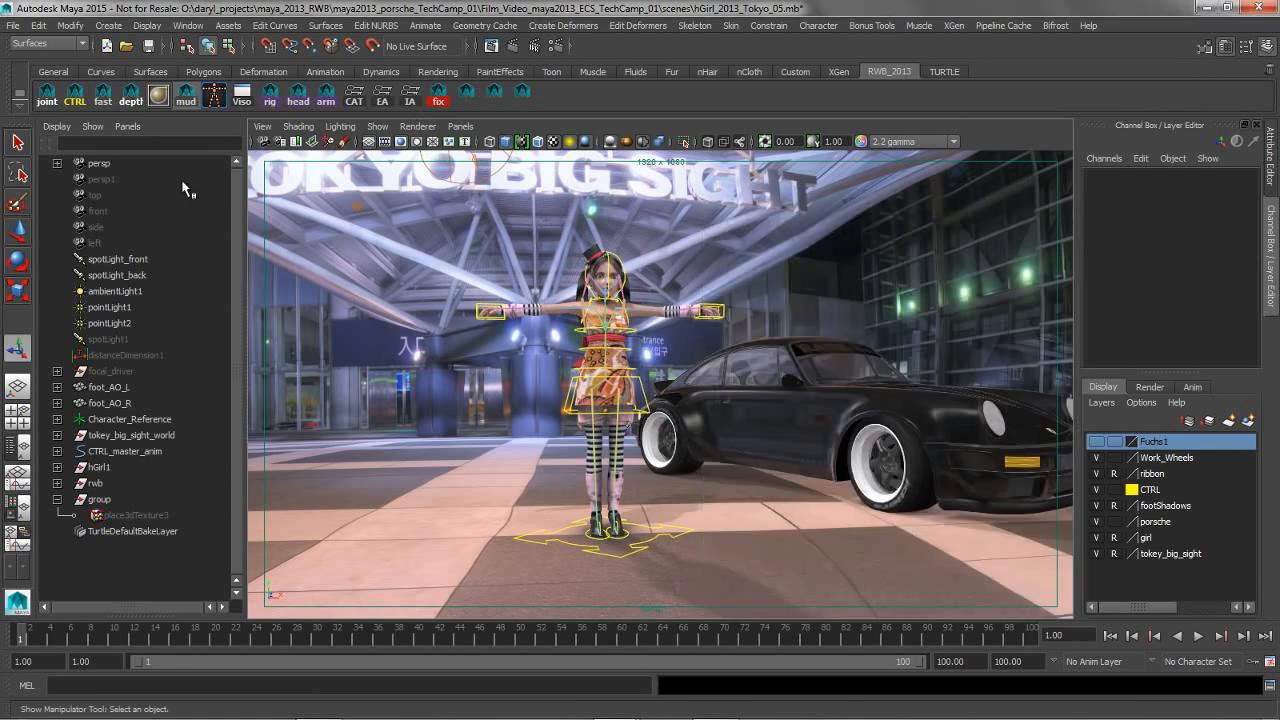
Switch the viewport between polygons only and all object types with the fast shelf script, ending with everything shown
left_click(105, 102)
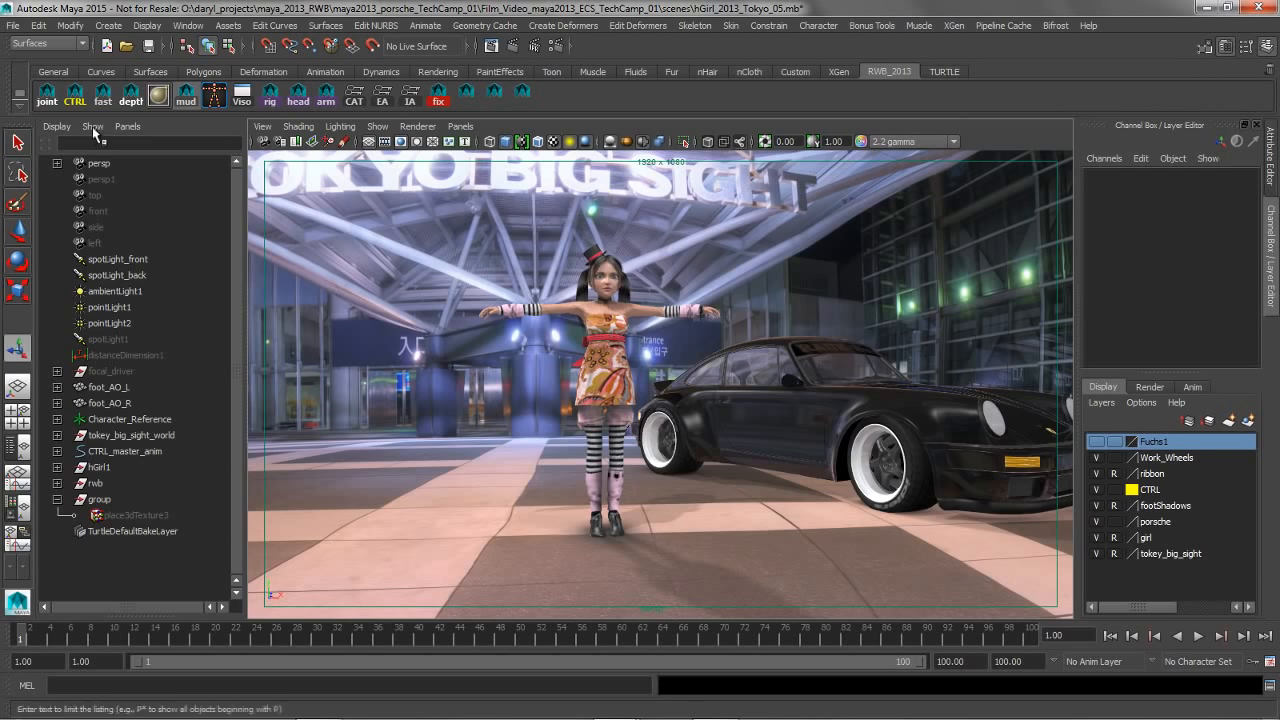
left_click(105, 102)
right_click_drag(642, 280, 572, 322, "alt")
left_click(106, 108)
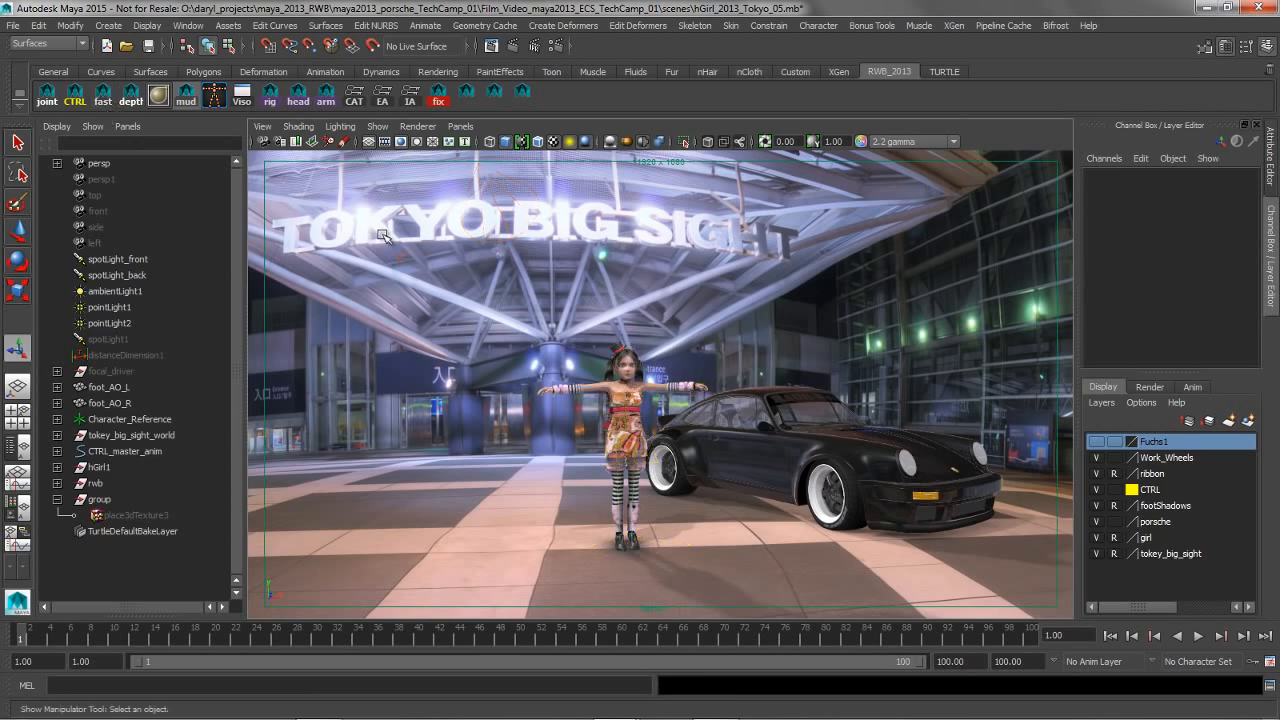
left_click(122, 104)
middle_click_drag(564, 328, 522, 278, "alt")
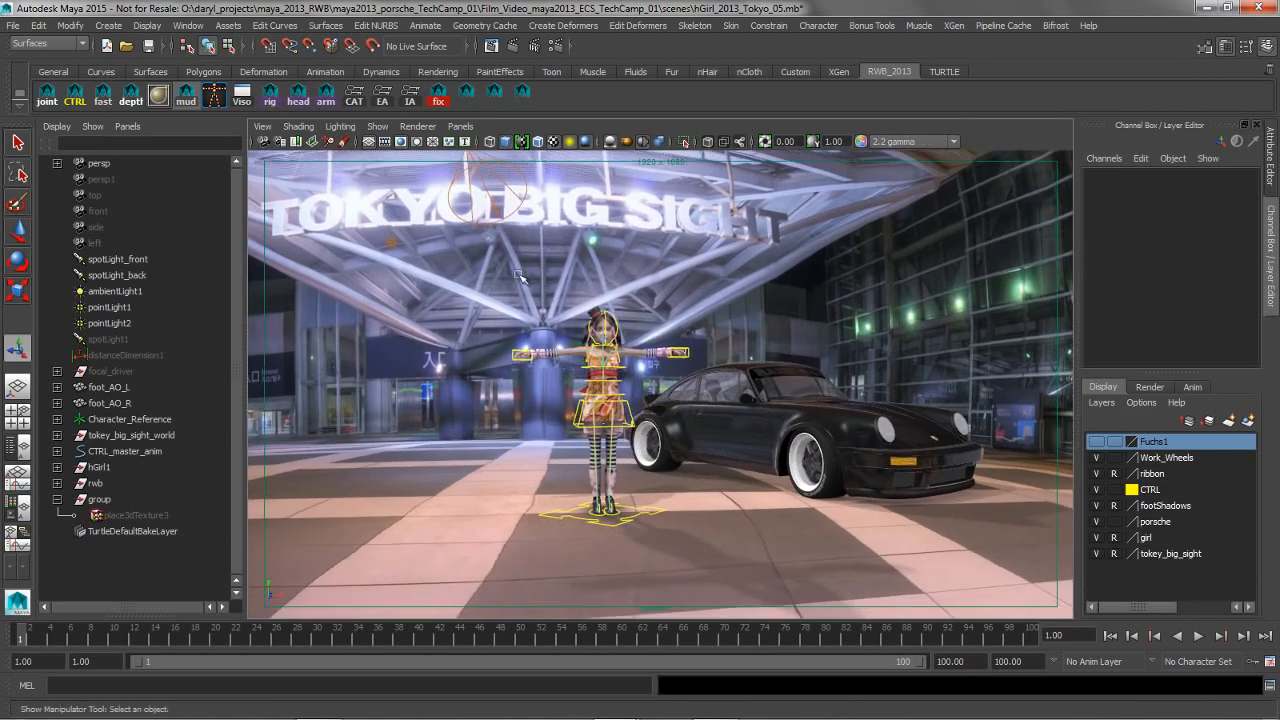
right_click_drag(522, 278, 616, 301, "alt")
left_click_drag(616, 301, 625, 305, "alt")
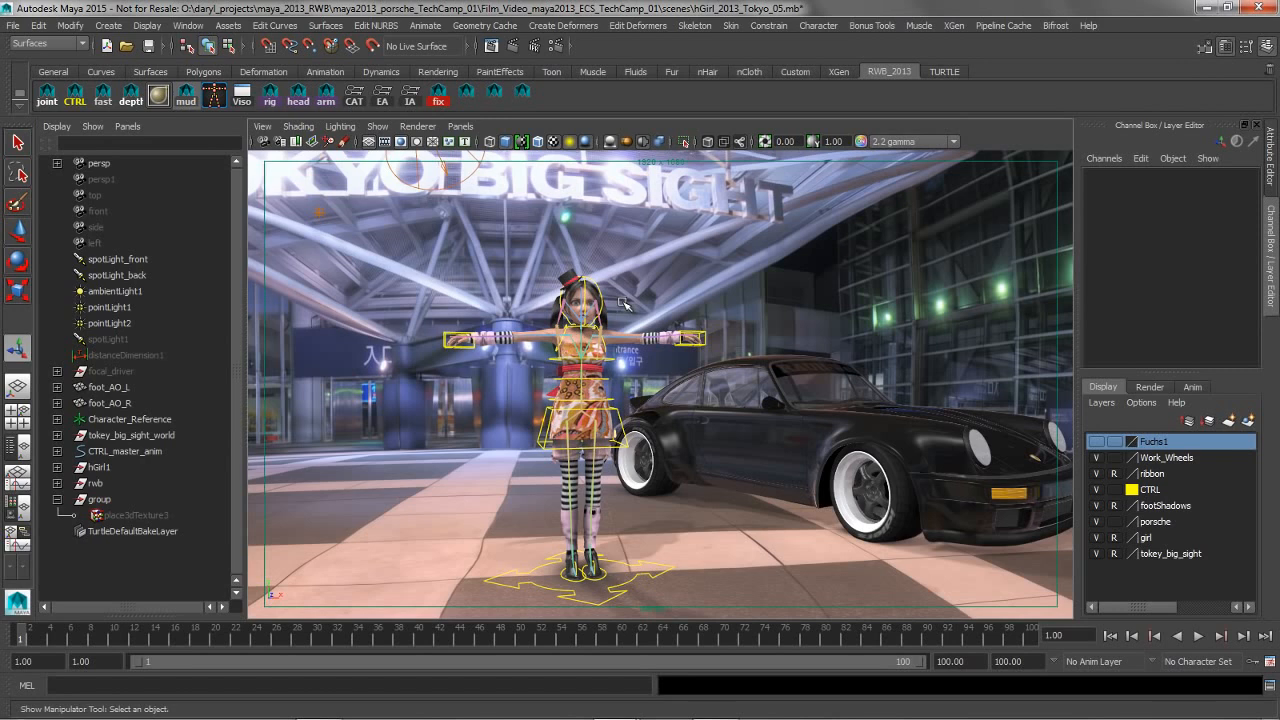
left_click_drag(625, 305, 617, 340, "alt")
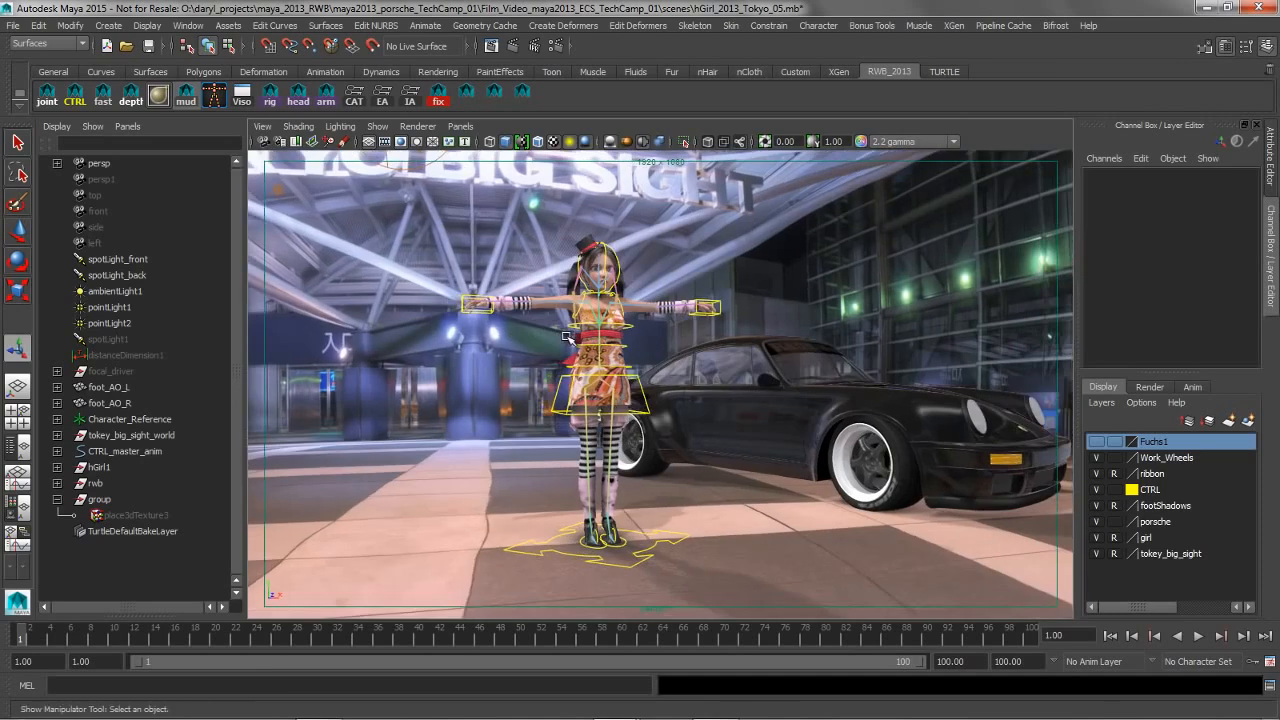
middle_click_drag(617, 341, 608, 366, "alt")
left_click_drag(608, 366, 670, 347, "alt")
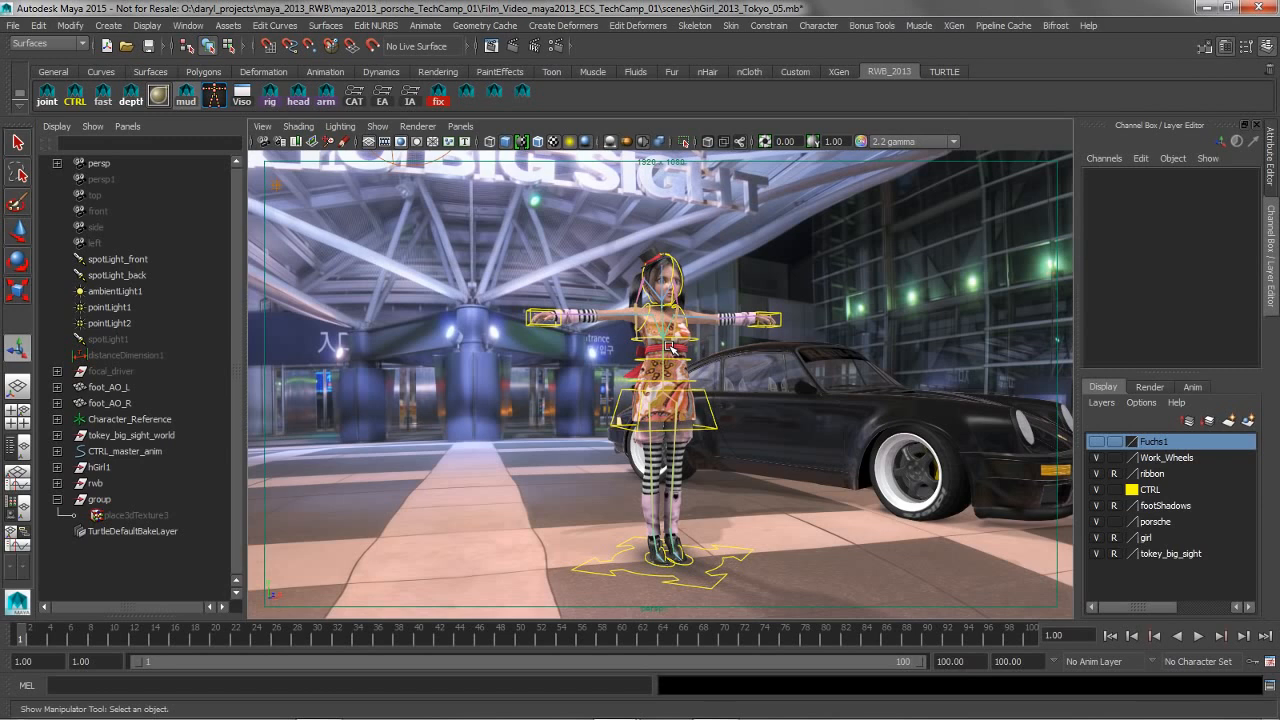
Review the Time Slider, Undo and Files/Projects settings in the preferences
left_click(1267, 661)
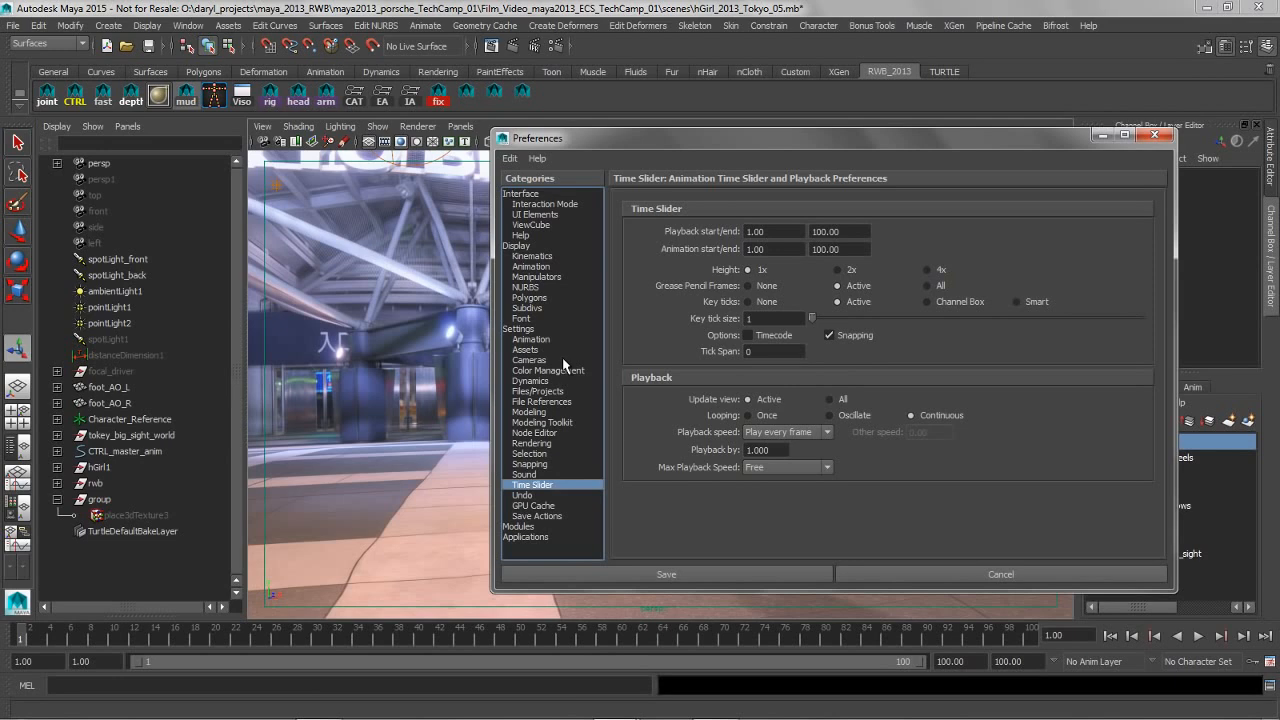
left_click(524, 495)
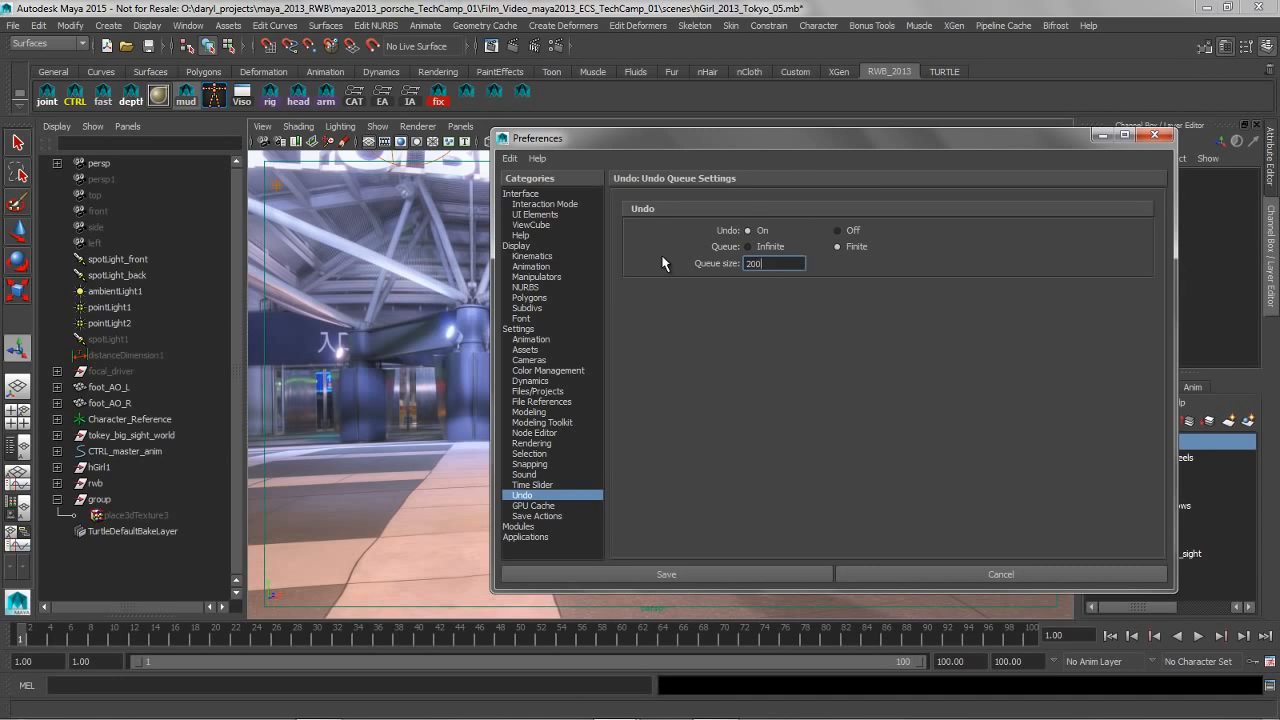
left_click(531, 485)
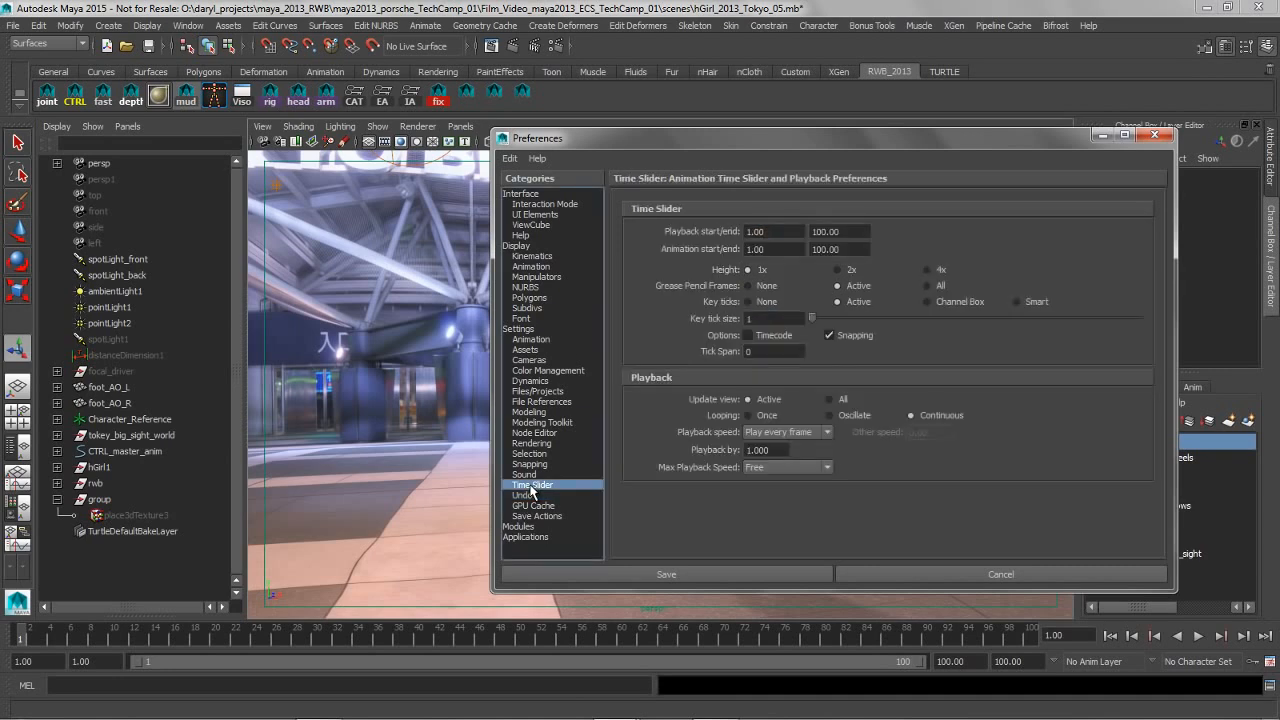
left_click(541, 391)
scroll(786, 389, "down", 5)
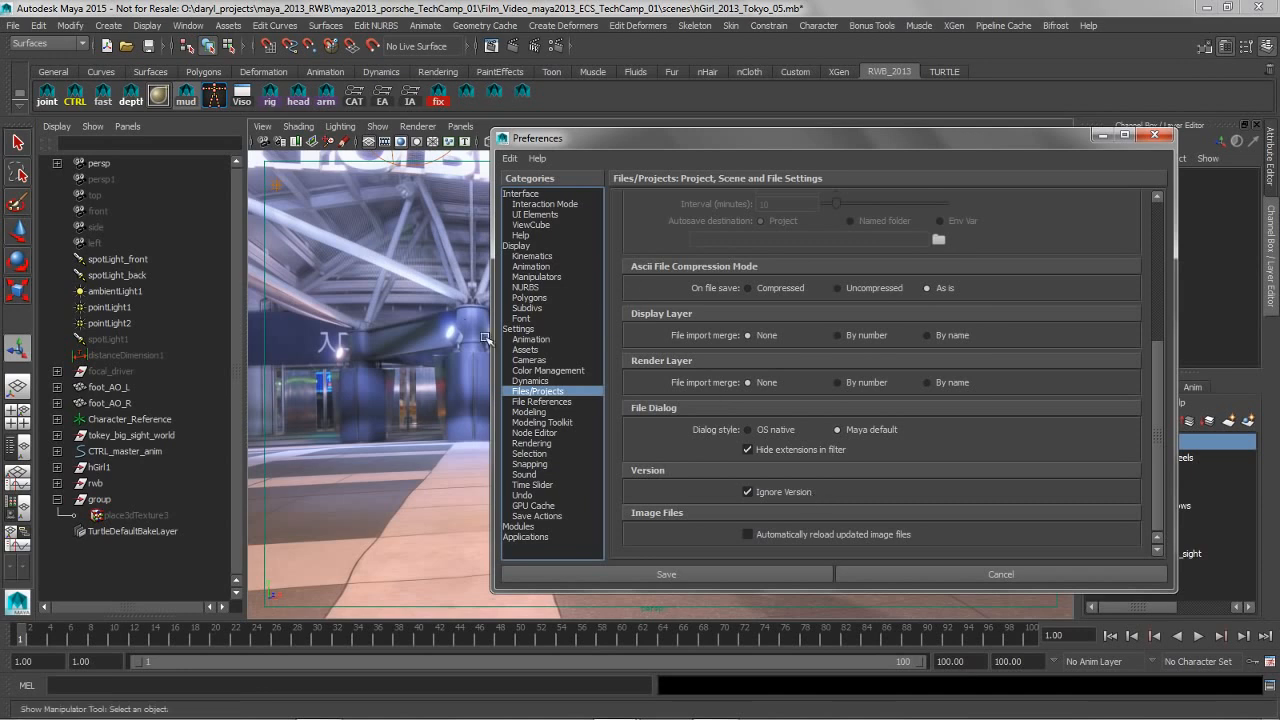
Change the camera options in the Cameras preferences and save the preferences
left_click(539, 361)
left_click(748, 293)
left_click(748, 308)
left_click(748, 323)
left_click(748, 338)
left_click(710, 571)
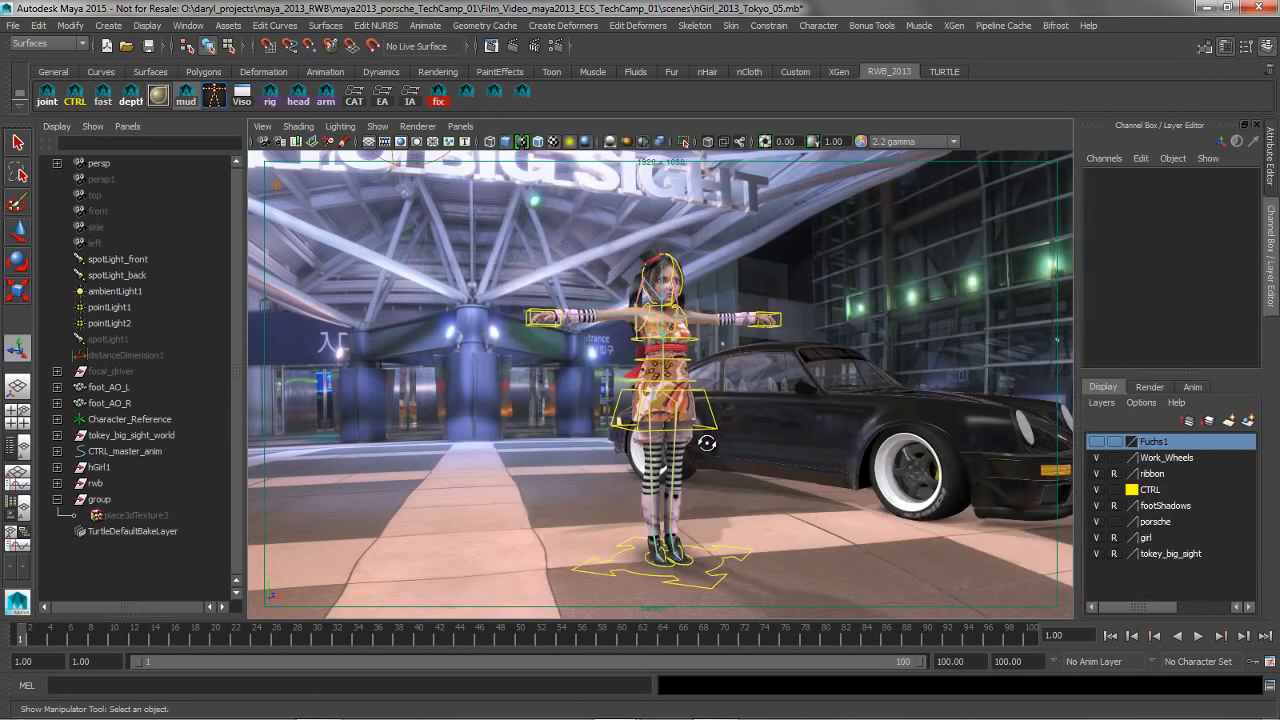
Change the perspective view and step backward and forward through its recent camera moves
left_click_drag(706, 443, 697, 444, "alt")
key("bracketleft")
key("bracketleft")
key("bracketleft")
key("bracketleft")
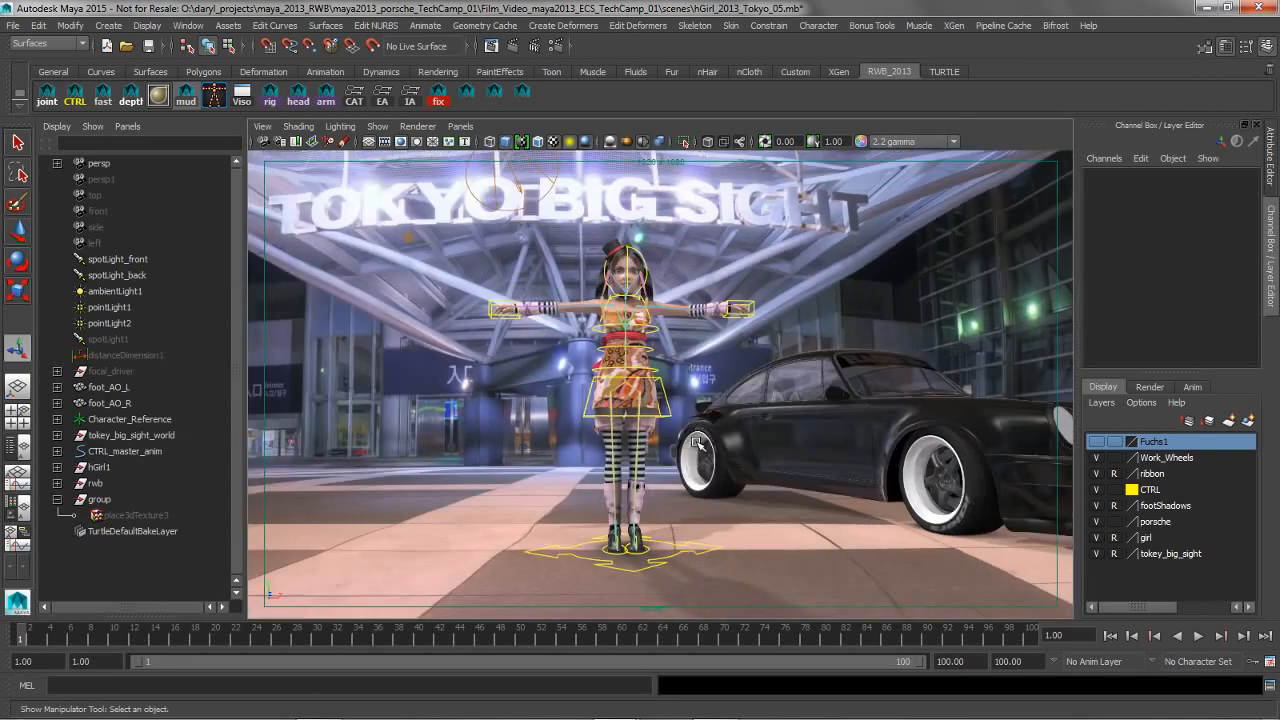
key("bracketright")
key("bracketright")
key("bracketright")
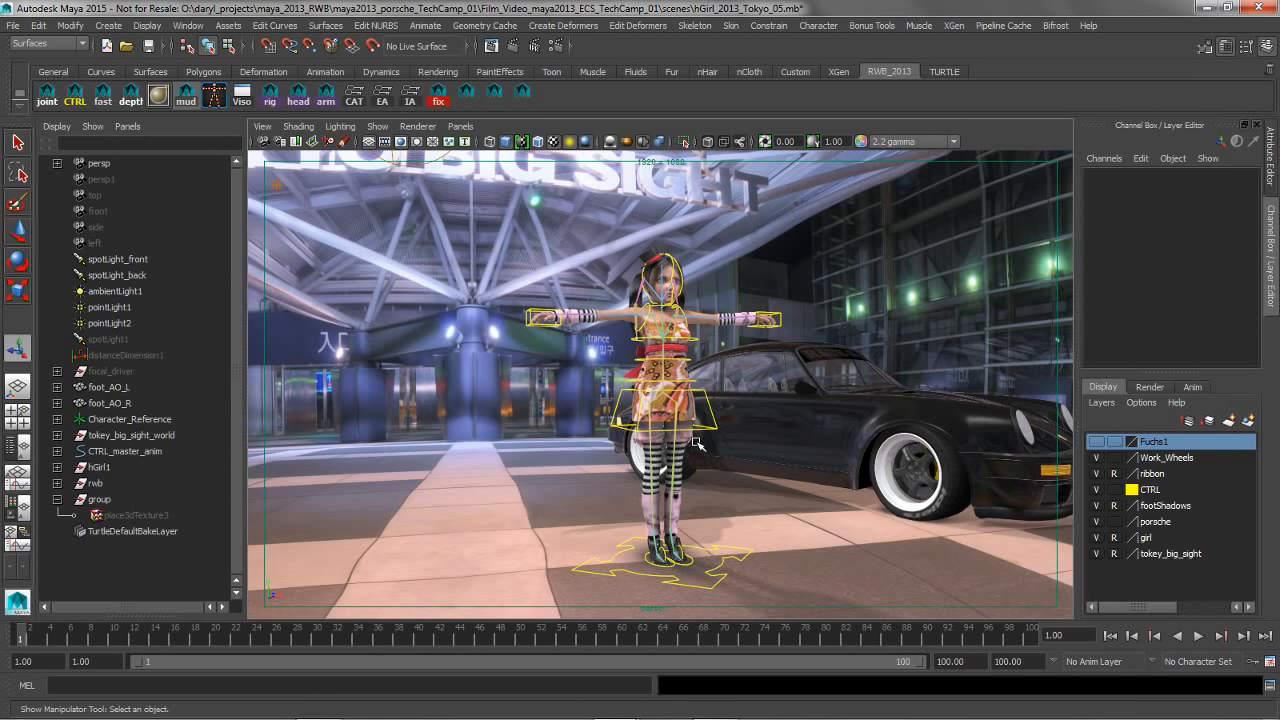
middle_click_drag(706, 413, 578, 389, "alt")
key("bracketleft")
key("bracketleft")
key("bracketleft")
key("bracketleft")
key("bracketleft")
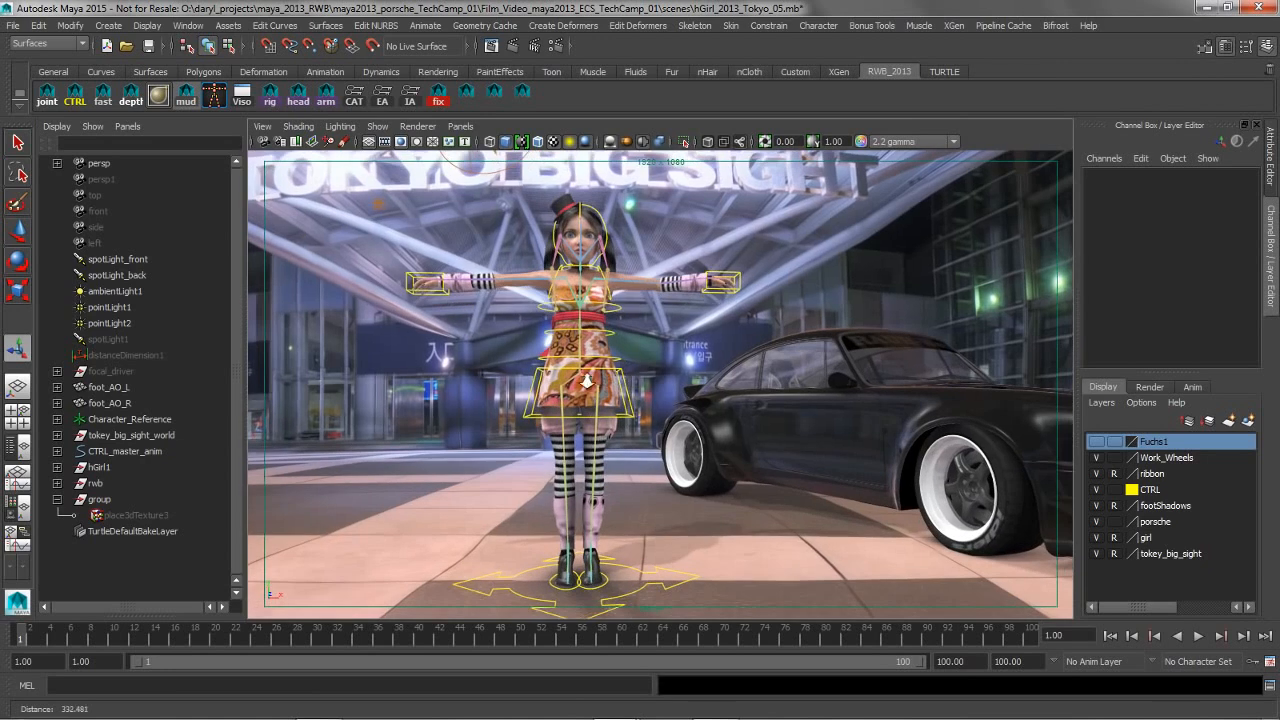
Look up the Bonus Tools download entry among the help resources and browse the Bonus Tools Modify commands
left_click(1088, 25)
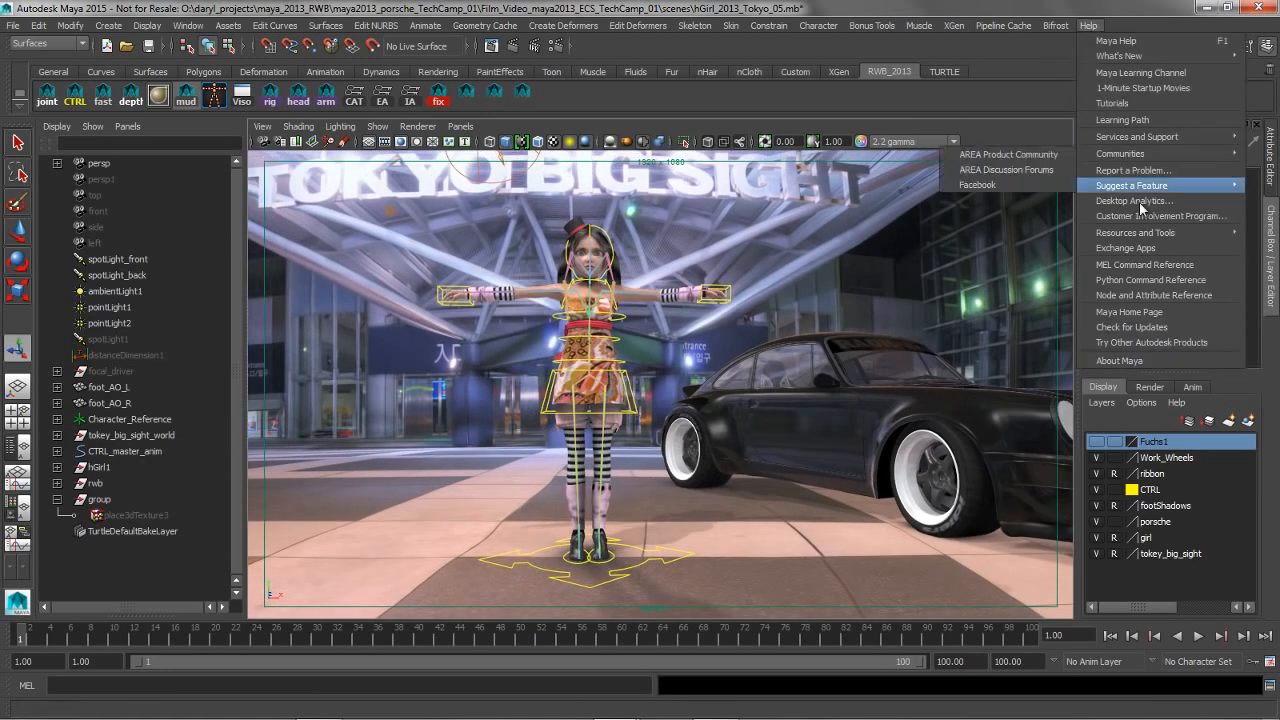
mouse_move(1145, 236)
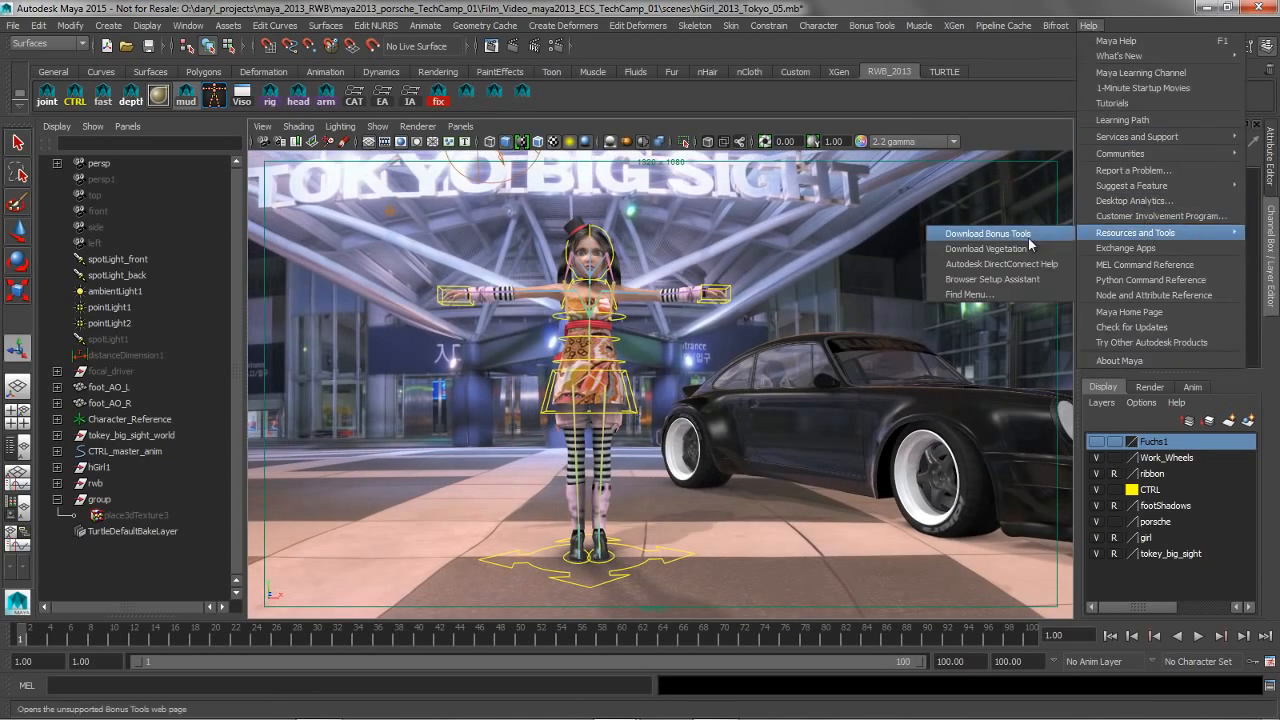
left_click(1016, 140)
left_click(871, 25)
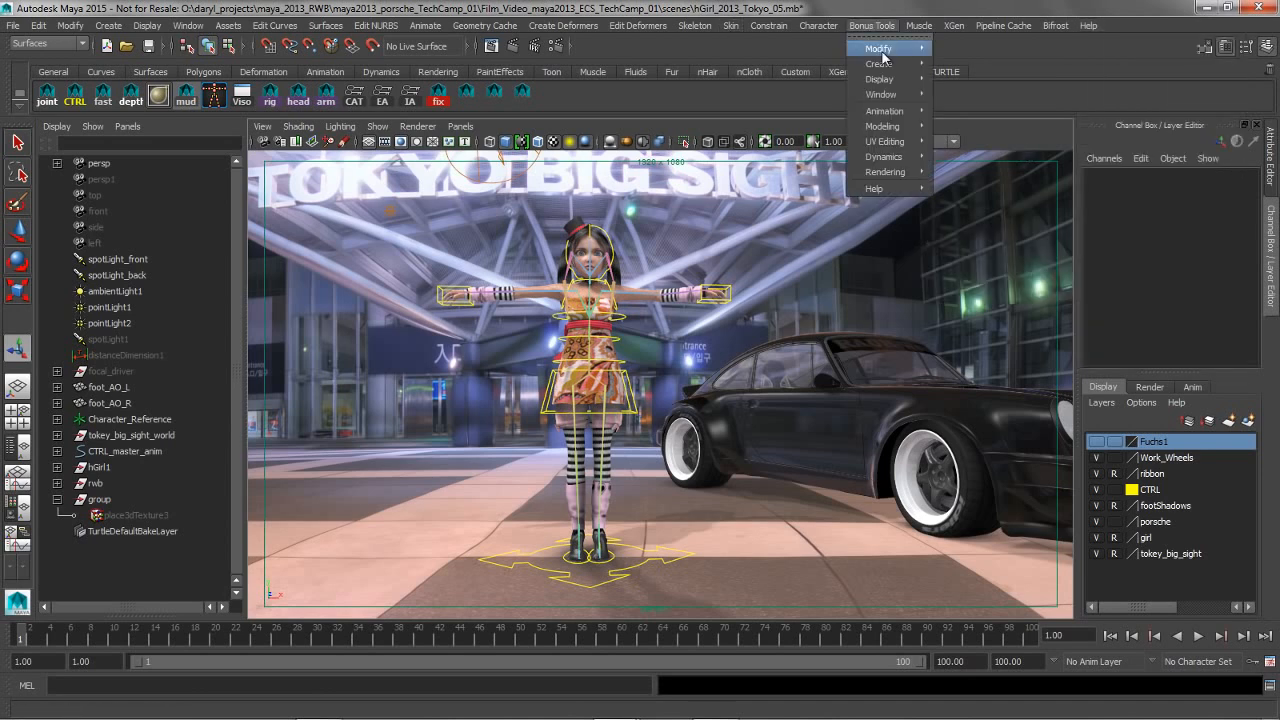
mouse_move(893, 52)
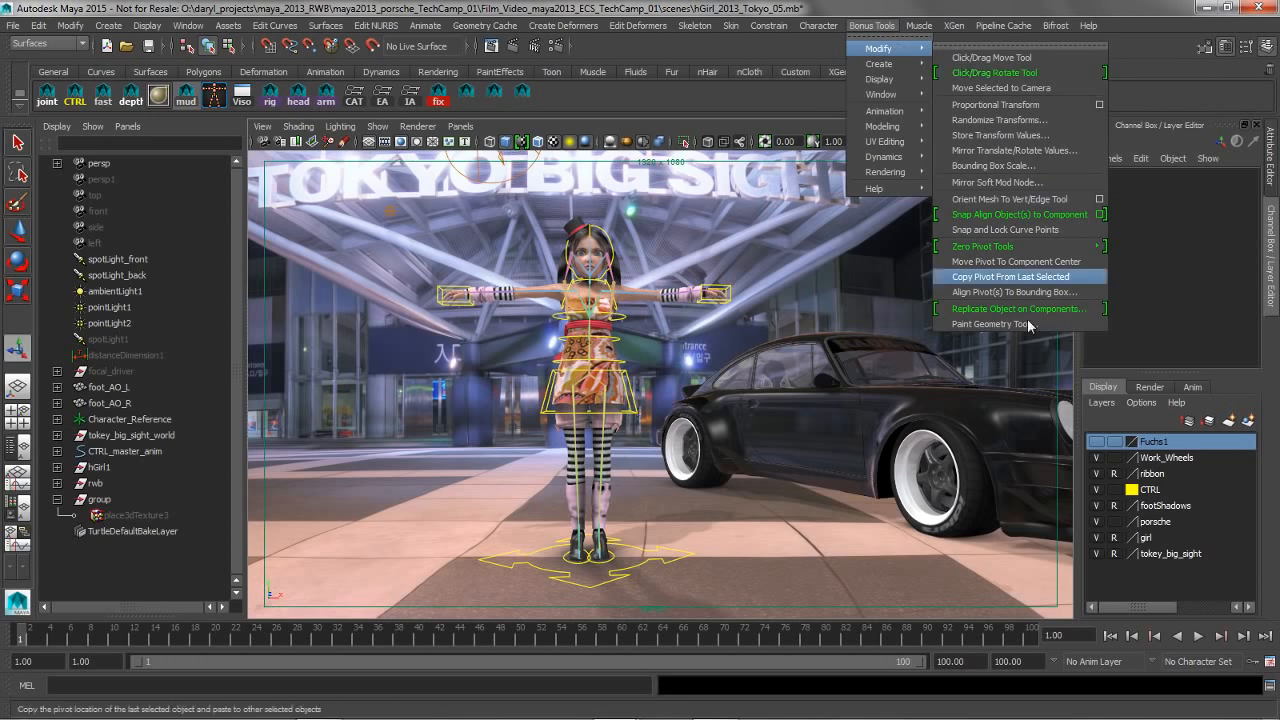
left_click(1172, 88)
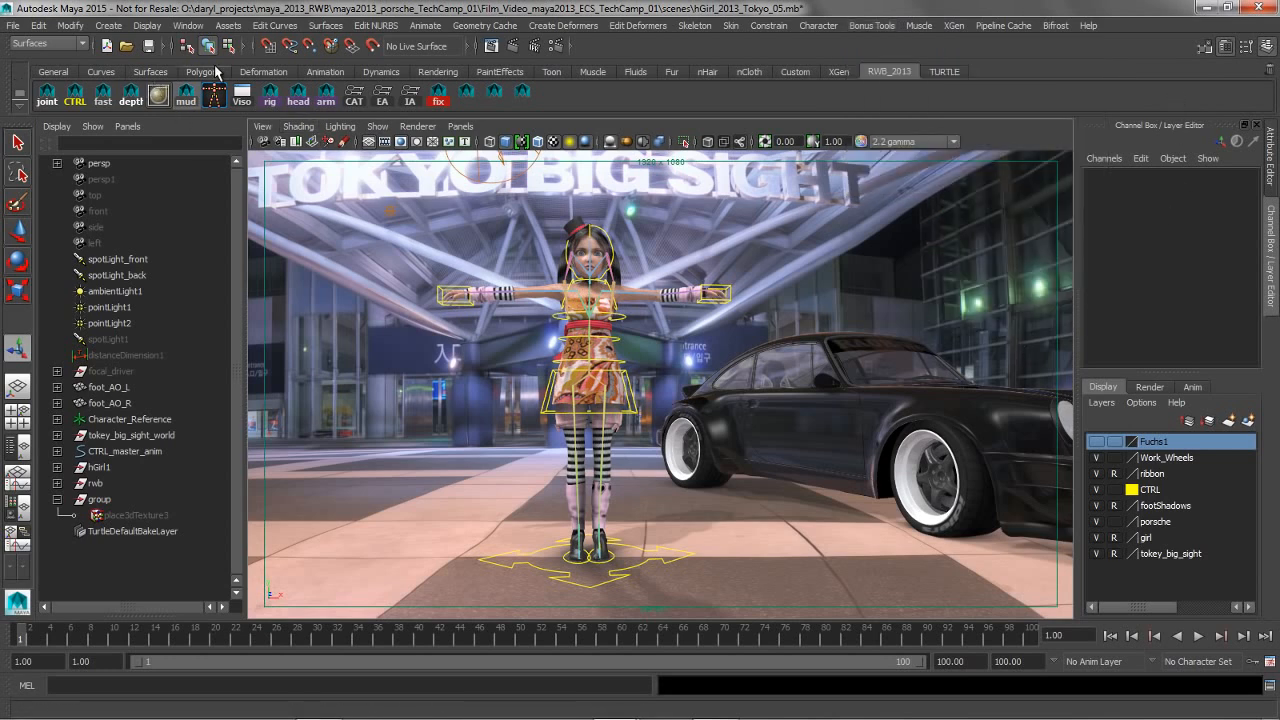
Create a polygon sphere, scale it up uniformly and move it along X to stand in front of the car
left_click(205, 72)
left_click(48, 95)
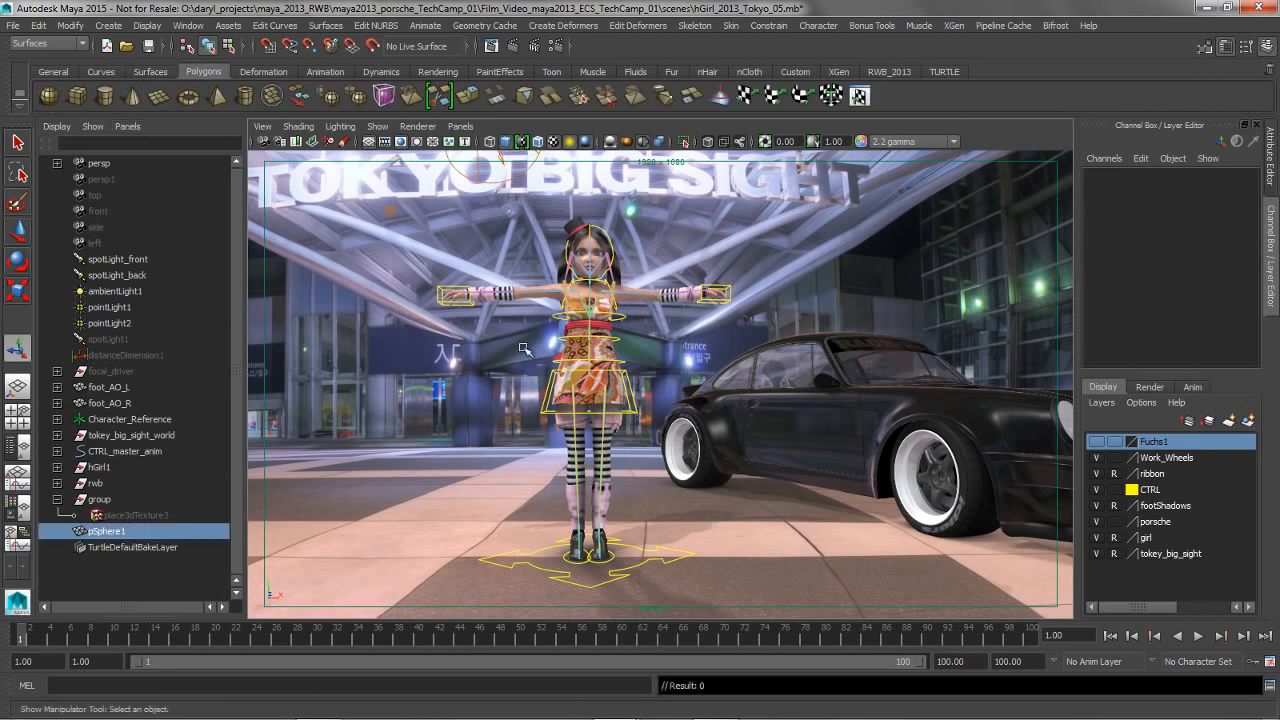
key("r")
middle_click_drag(442, 483, 643, 477)
key("w")
left_click_drag(593, 556, 803, 554)
Create a polygon cube, scale it uniformly to about 8.155 and move it to about 28.17, 23.686, 3.859 between the character and sphere
left_click(77, 95)
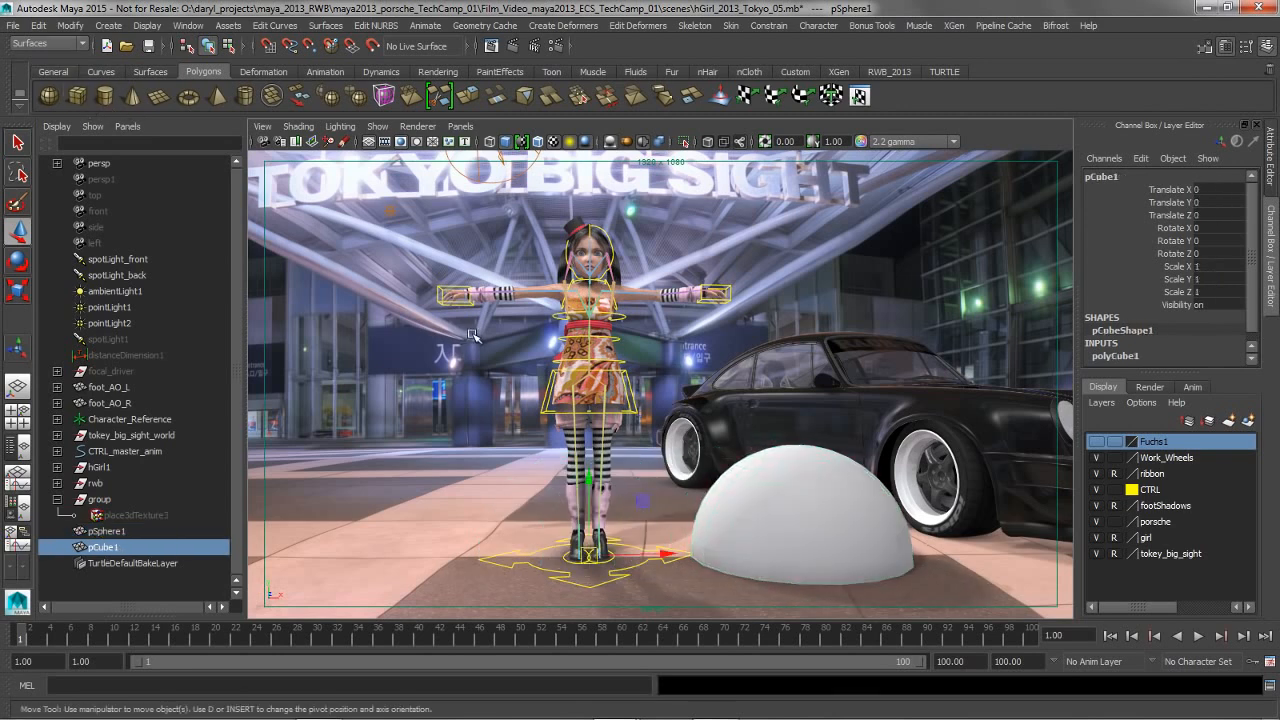
key("r")
middle_click_drag(590, 517, 543, 521)
key("w")
left_click_drag(592, 555, 679, 502)
middle_click_drag(679, 502, 603, 403, "alt")
right_click_drag(603, 403, 636, 339, "alt")
Select the sphere's upper vertices and the small cube, and replicate the cube onto them as oriented instances
left_click(727, 391)
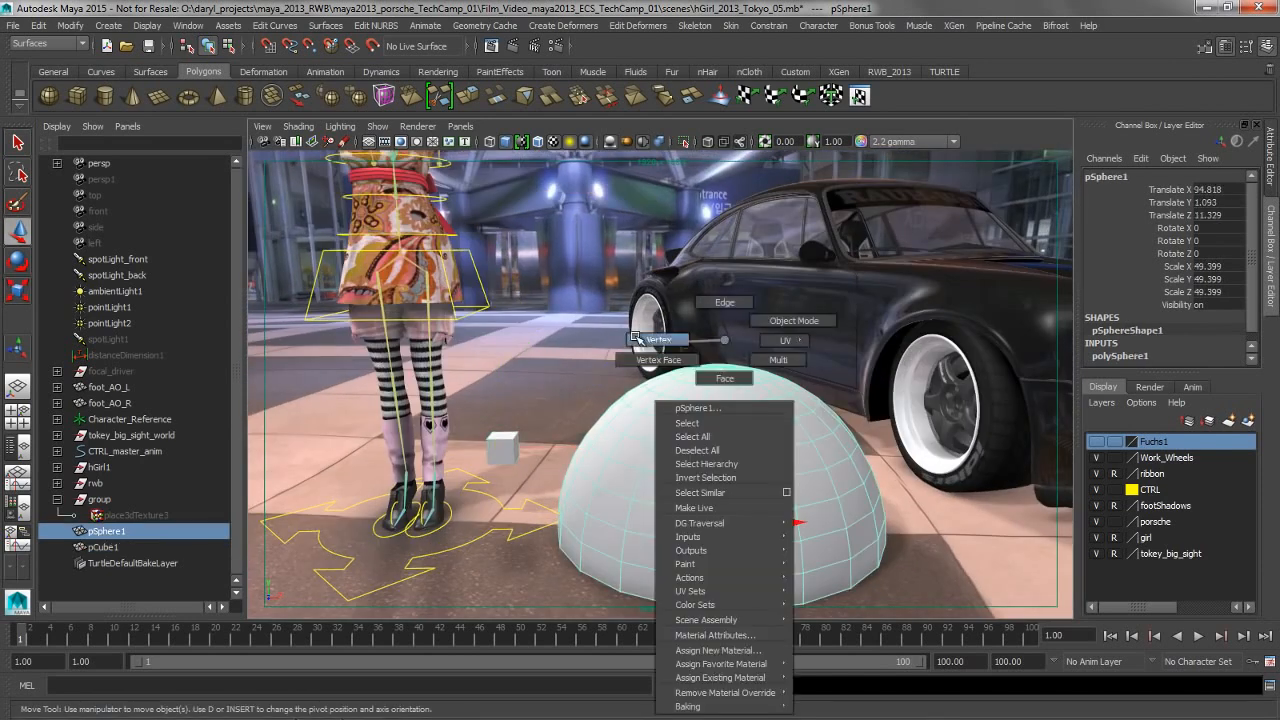
left_click_drag(624, 309, 836, 428)
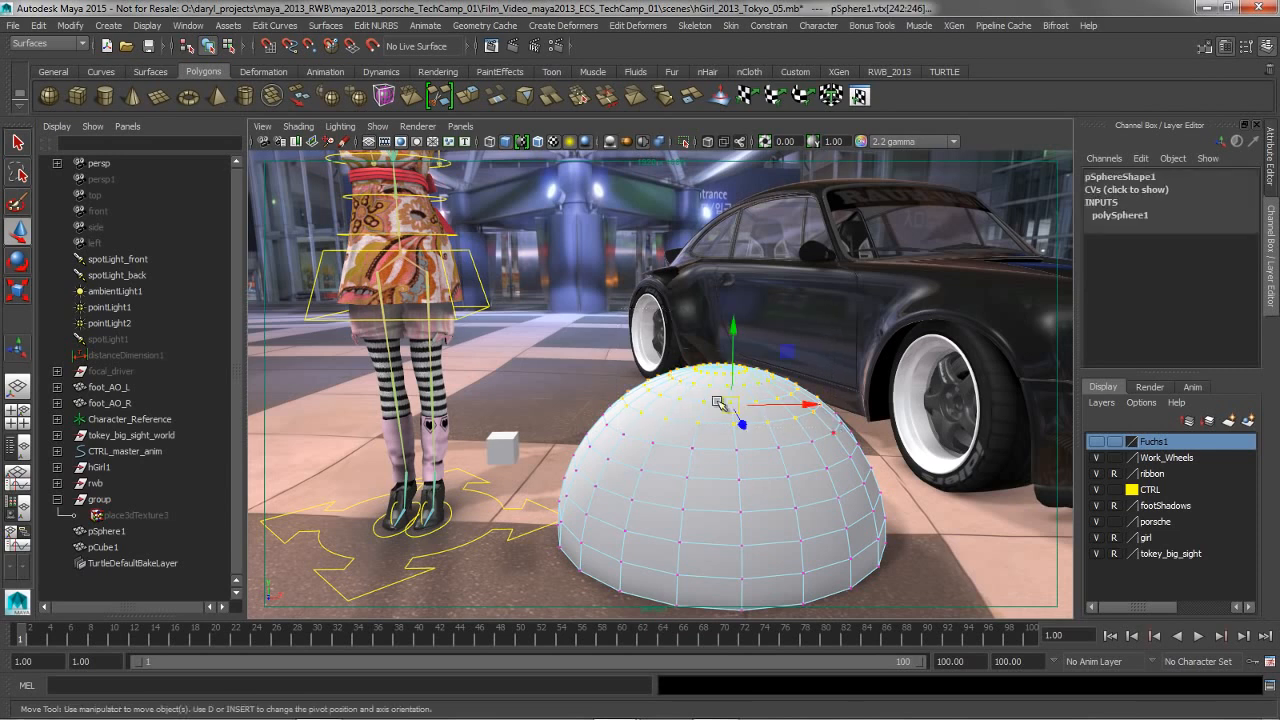
left_click(502, 446)
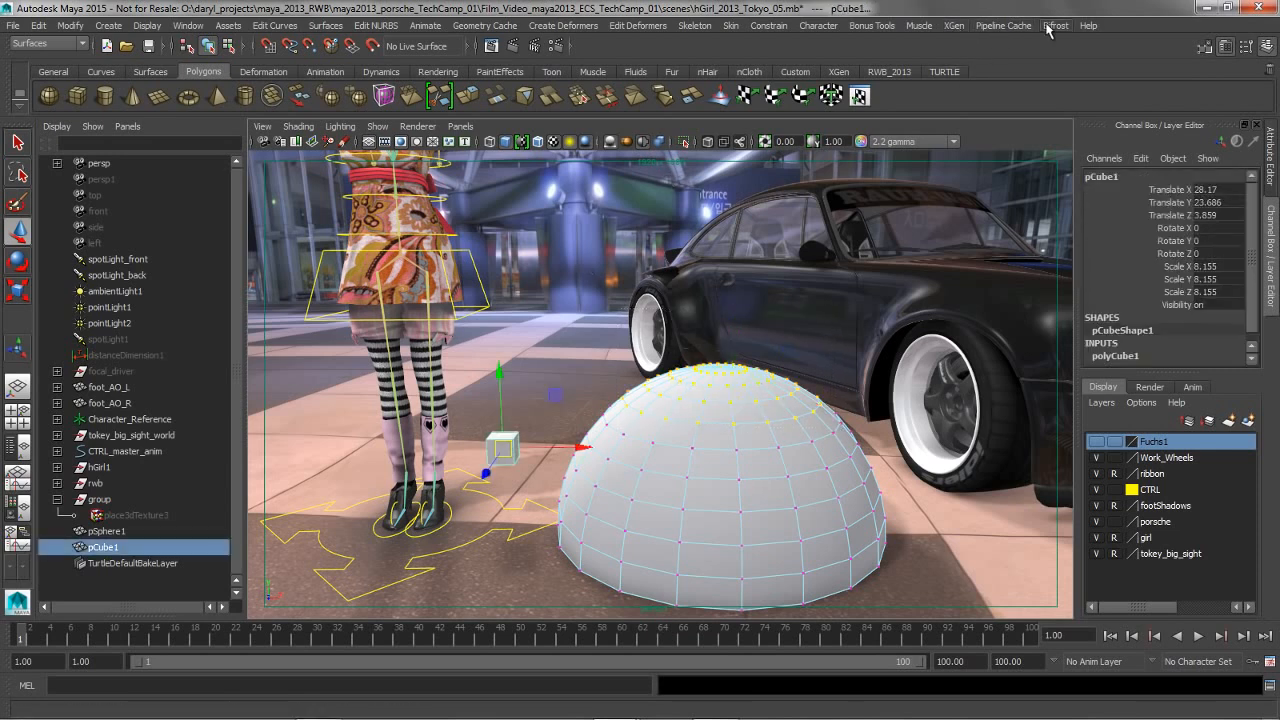
left_click(872, 25)
mouse_move(880, 48)
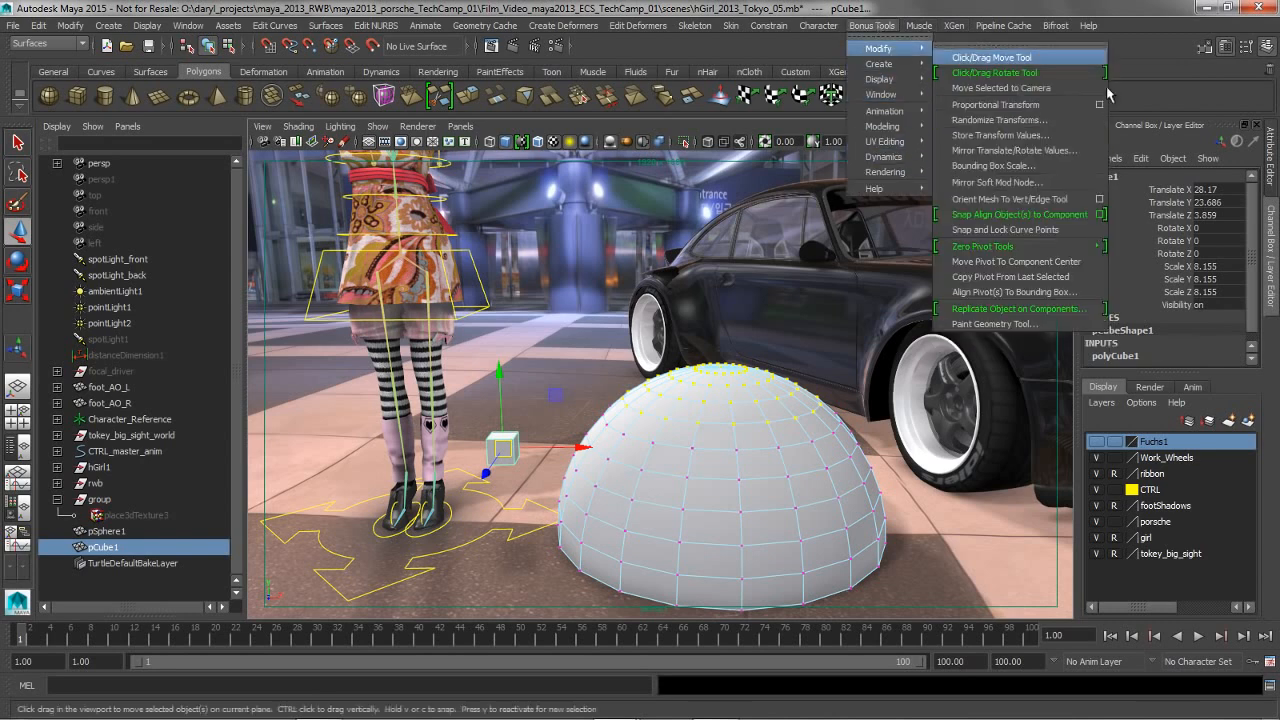
left_click(1020, 309)
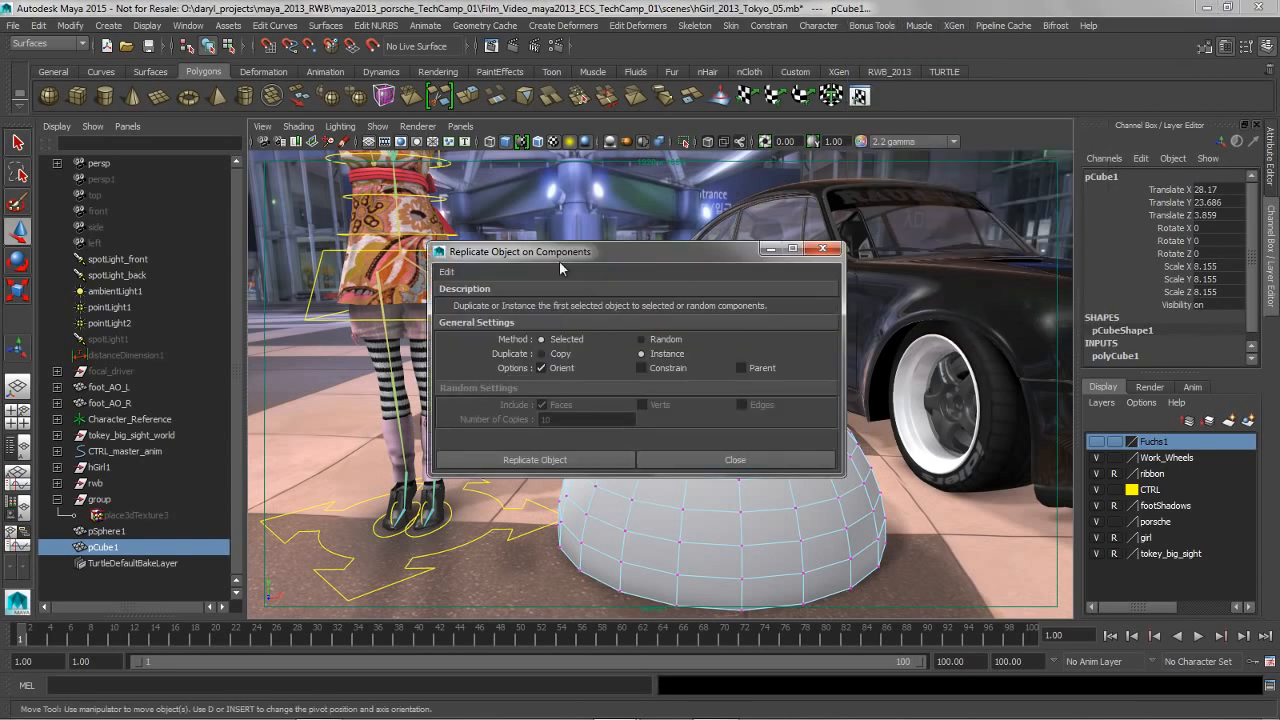
left_click(541, 460)
left_click(731, 462)
Hide the sphere beneath the replicated cubes
left_click(712, 477)
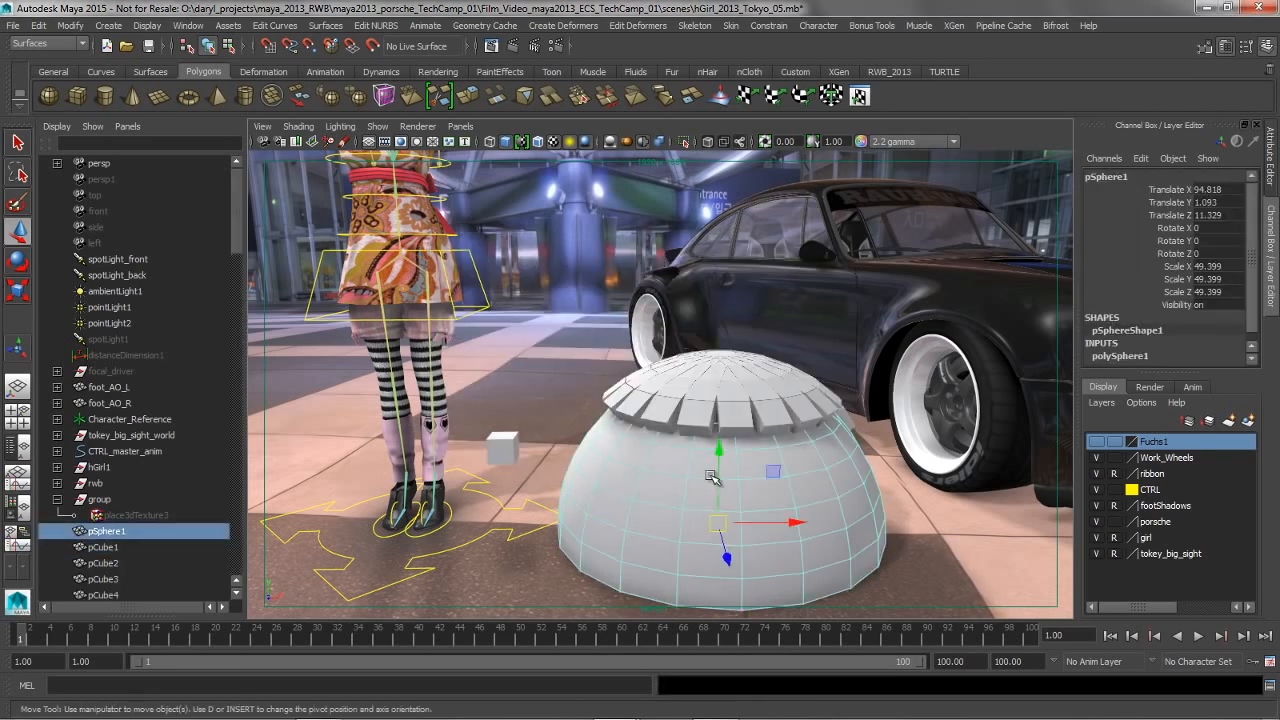
key("ctrl+h")
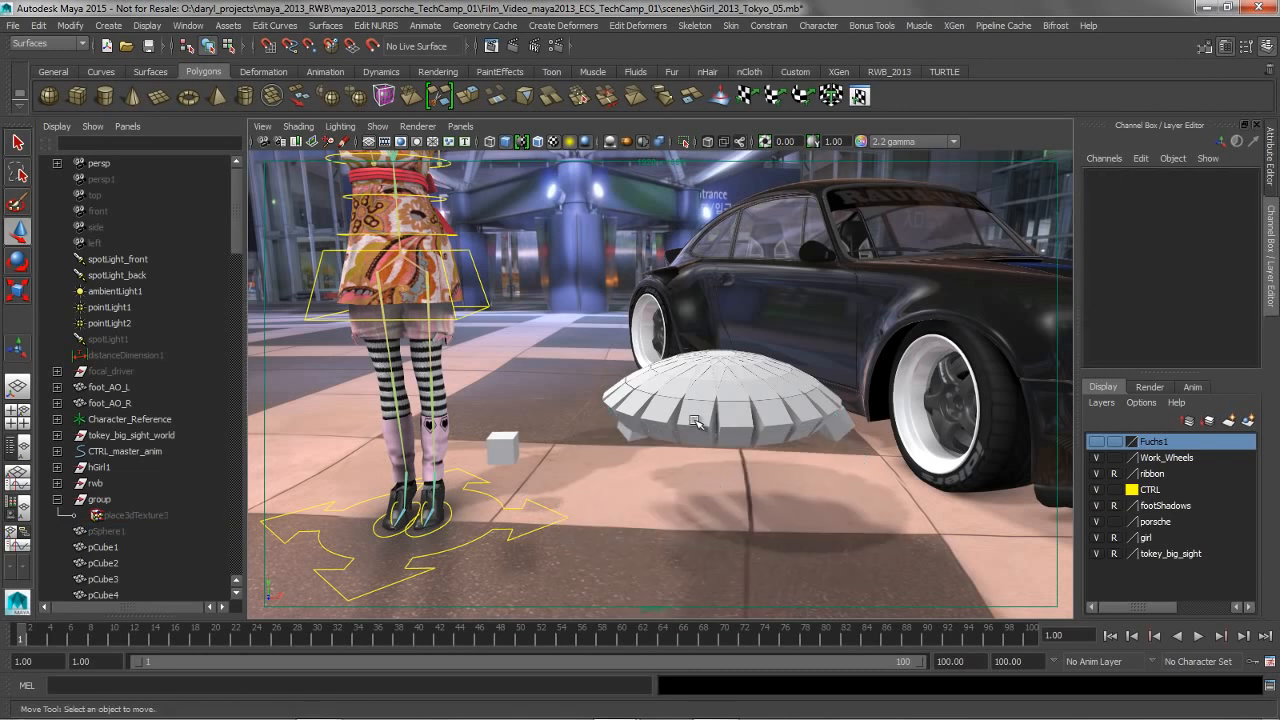
Edit the components of one replicated cube to reshape its instances together
left_click(695, 422)
right_click(695, 422)
right_click_drag(695, 422, 587, 343)
left_click_drag(654, 376, 740, 462)
left_click_drag(695, 422, 762, 373)
left_click_drag(835, 318, 684, 350)
left_click(620, 308)
Select the character's ponytail joint chain and make it dynamic as a single Hair chain with Normal stiffness falloff and Medium curve detail
middle_click_drag(580, 323, 517, 383, "alt")
right_click_drag(517, 383, 686, 377, "alt")
left_click_drag(686, 377, 644, 396, "alt")
middle_click_drag(644, 396, 658, 455, "alt")
left_click_drag(658, 455, 640, 428, "alt")
middle_click_drag(608, 357, 696, 409, "alt")
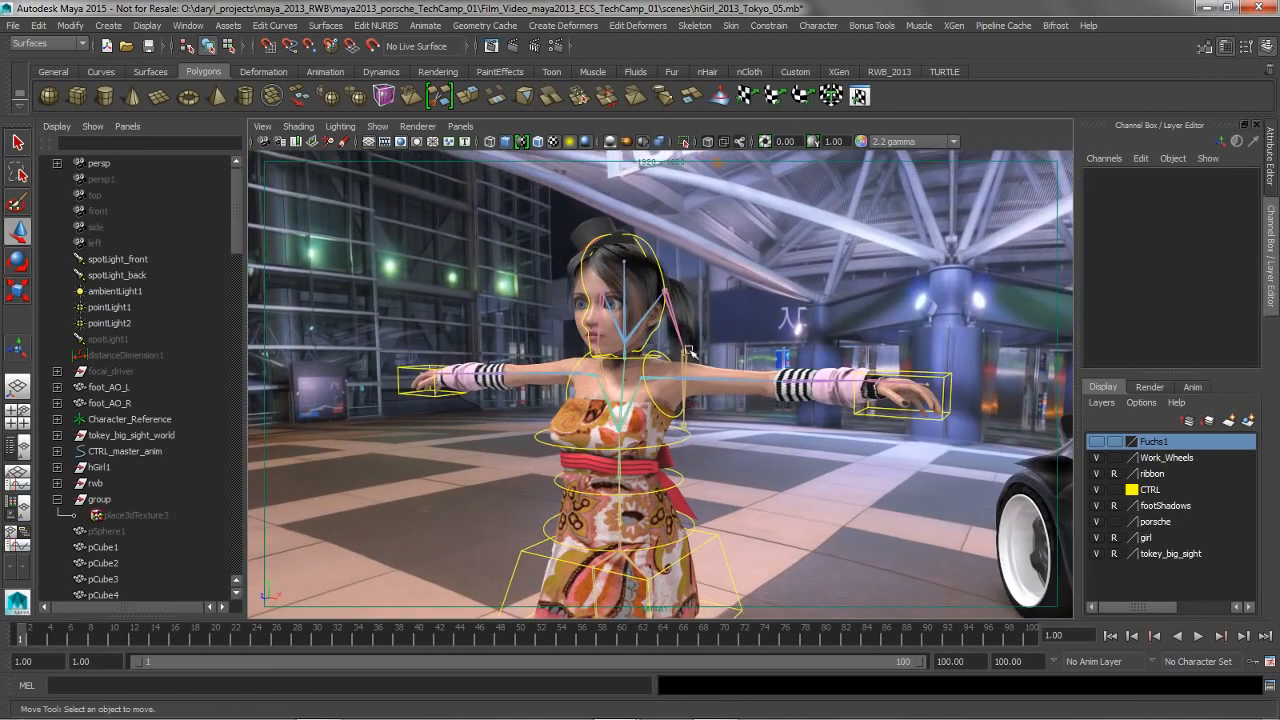
left_click(666, 291)
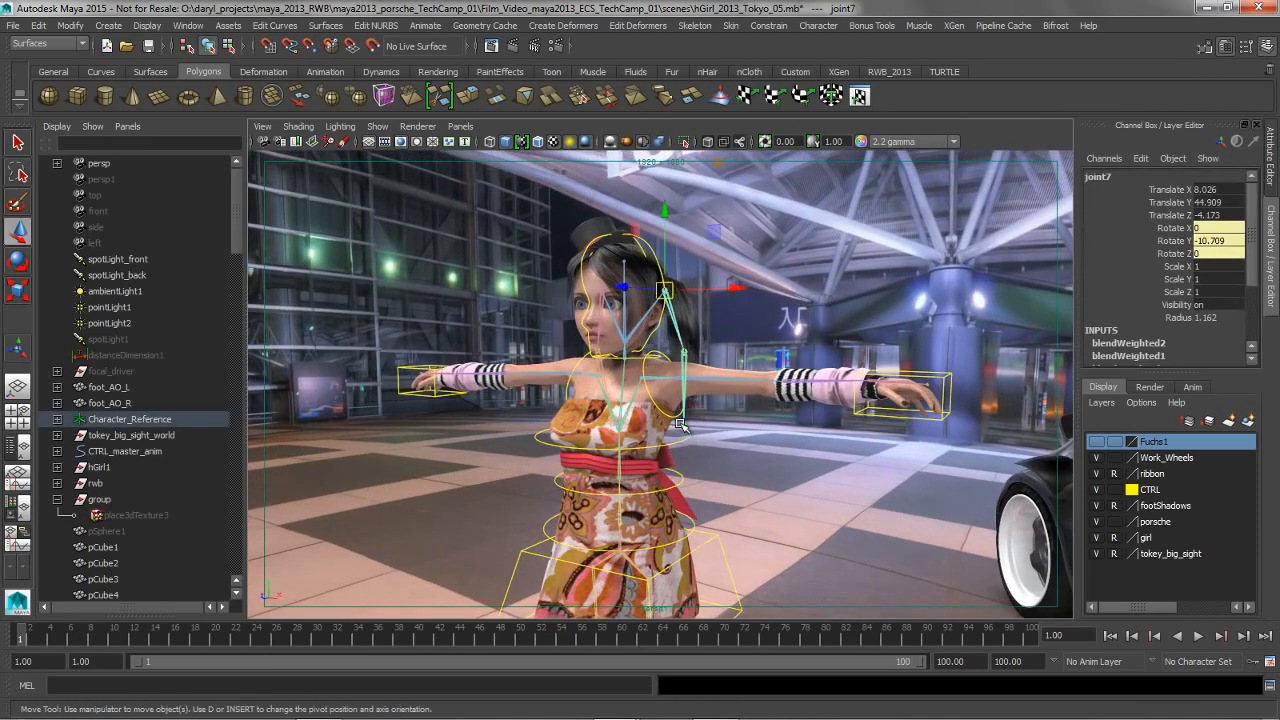
left_click(680, 425)
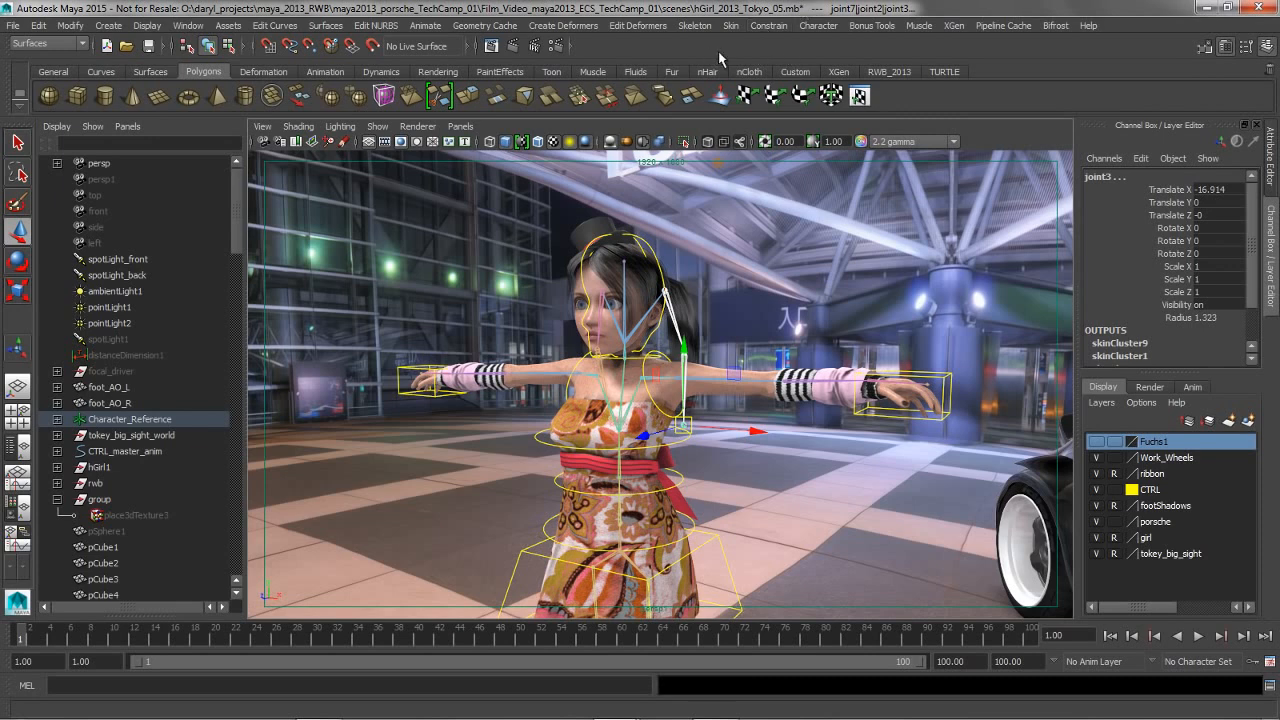
left_click(871, 25)
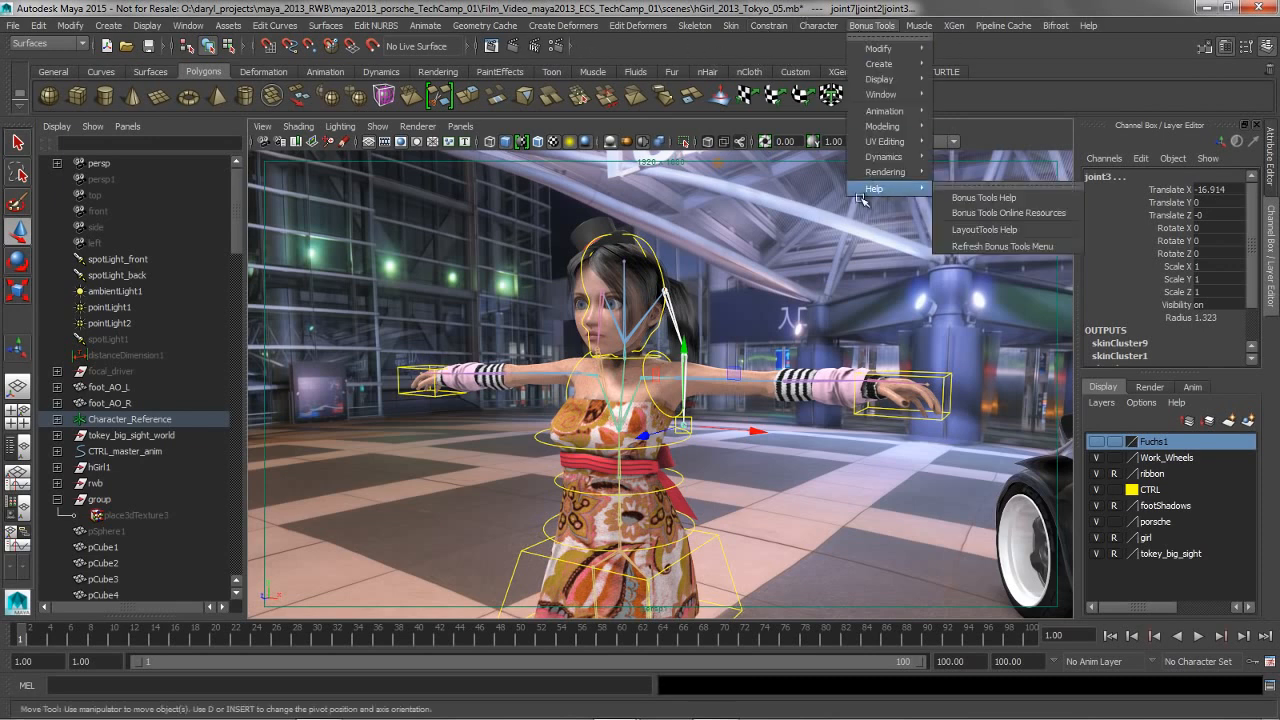
mouse_move(884, 157)
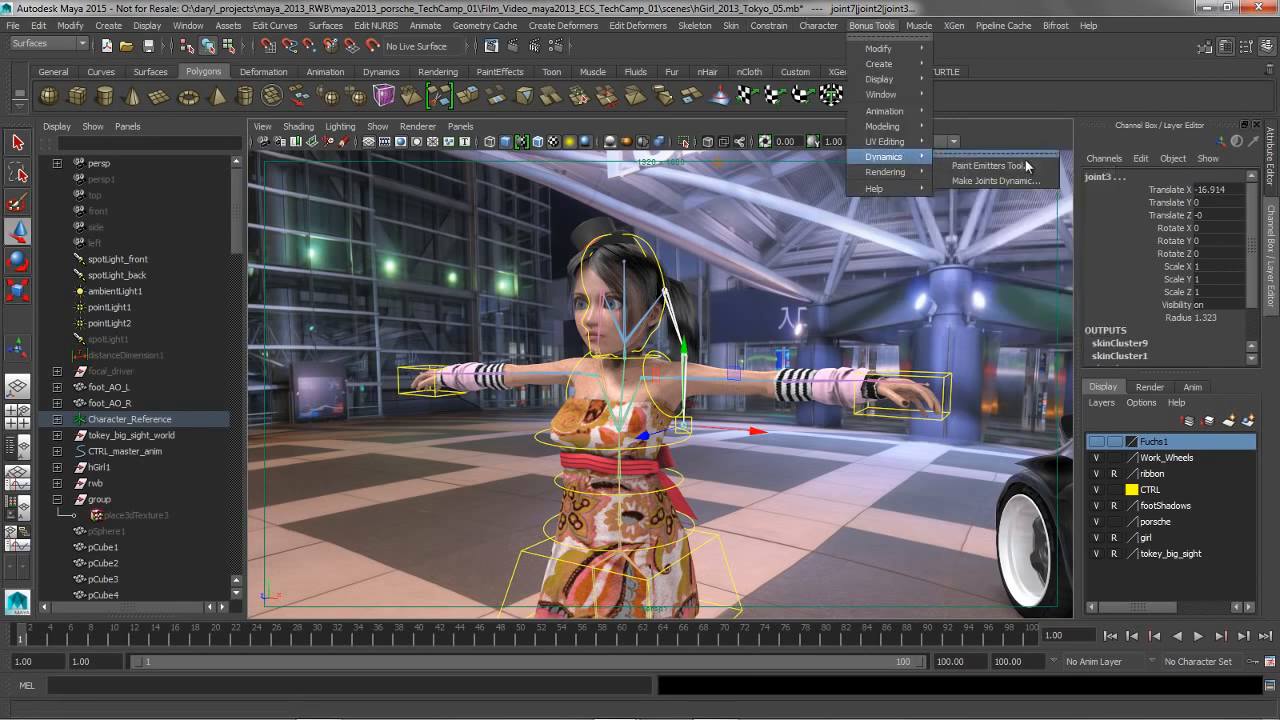
left_click(992, 181)
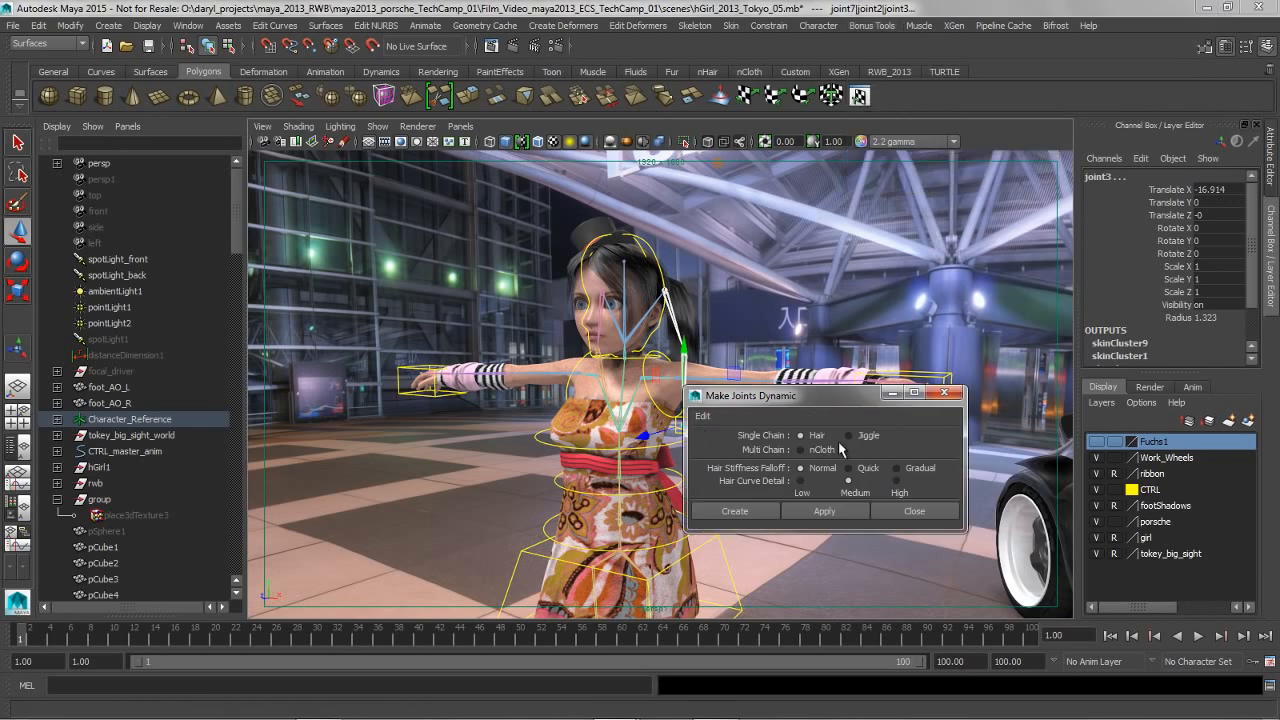
left_click(826, 511)
left_click(895, 512)
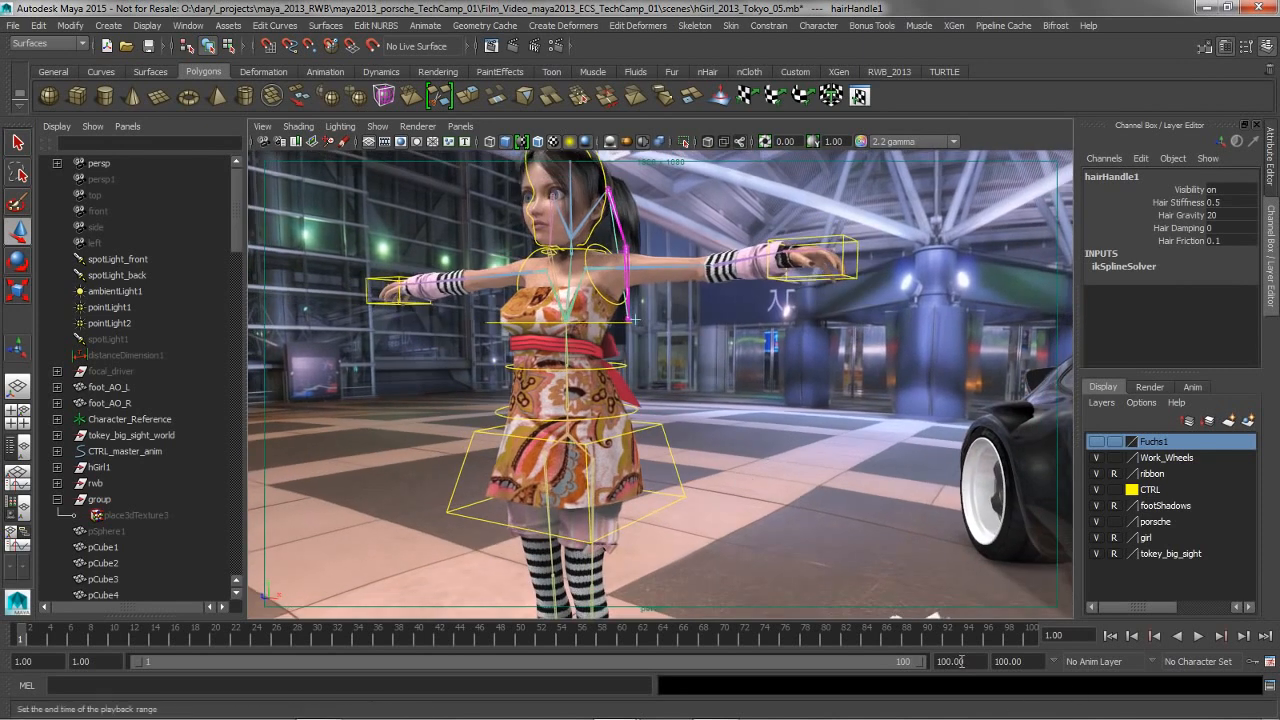
Extend the playback range's end frame to 3000
double_click(960, 661)
type("3000")
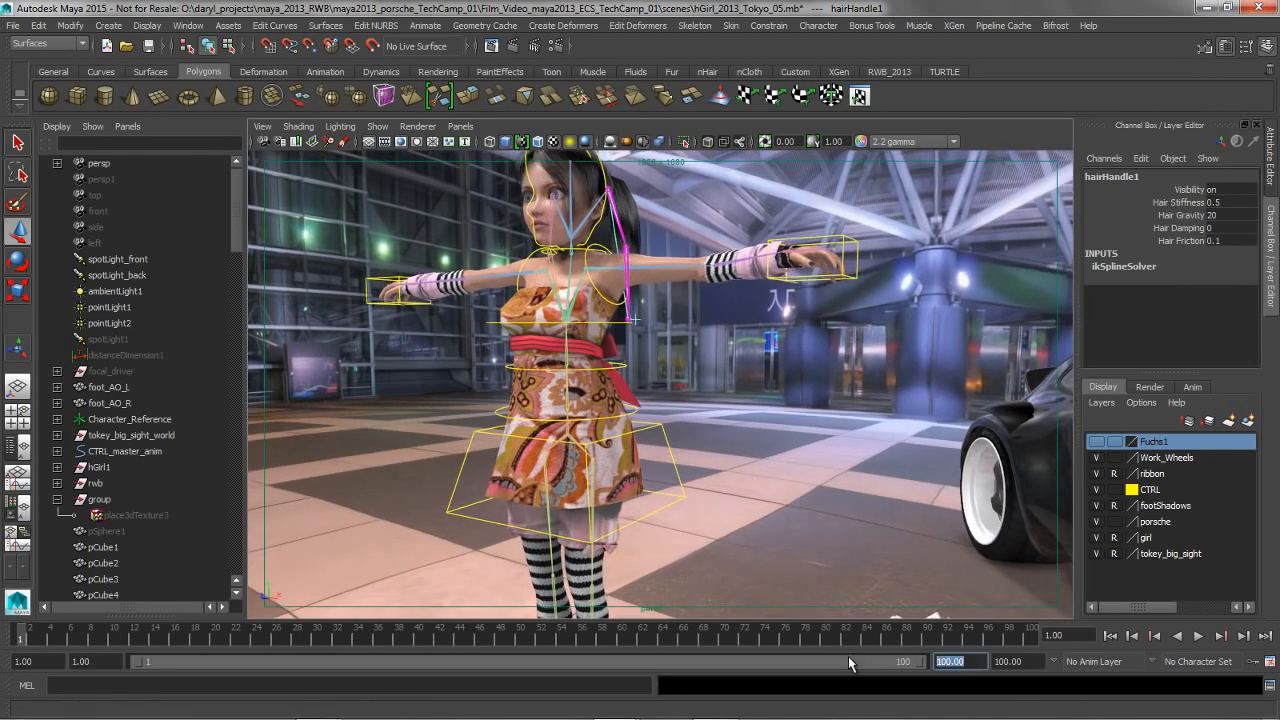
key("Return")
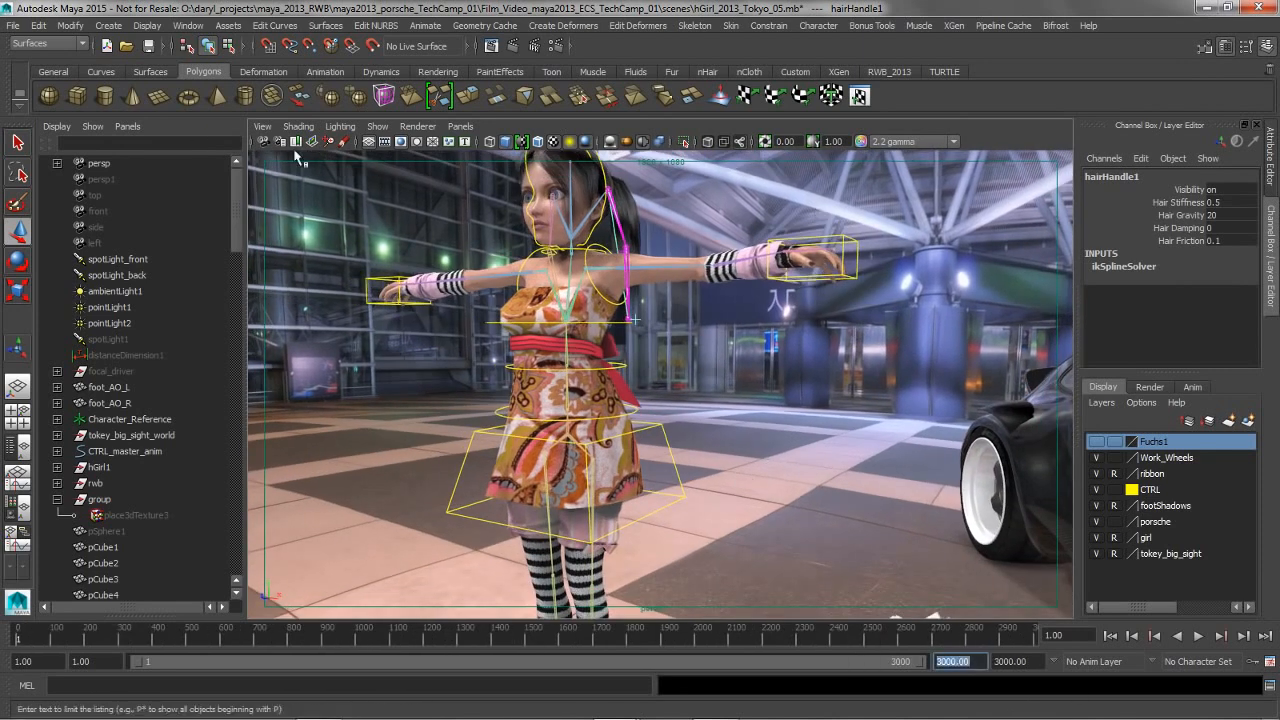
Run interactive playback, move the character's hips control to swing the dynamic ponytail, and stop the playback
left_click(749, 72)
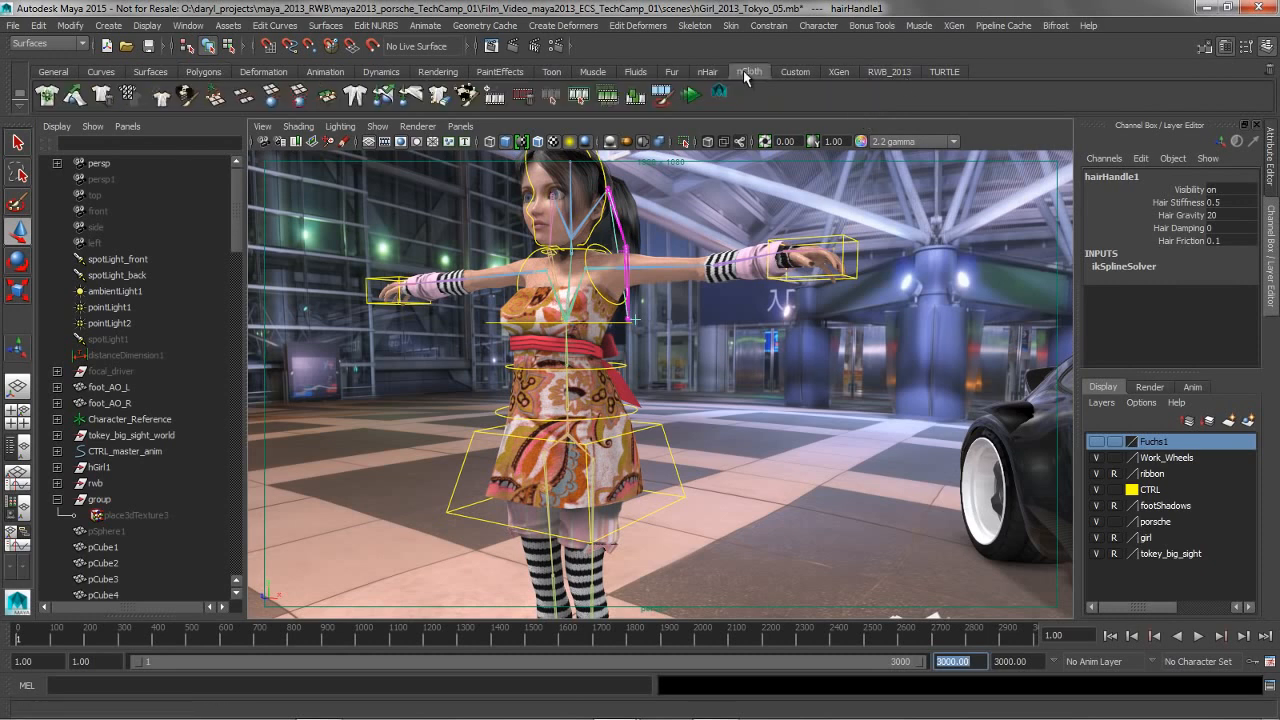
left_click(690, 97)
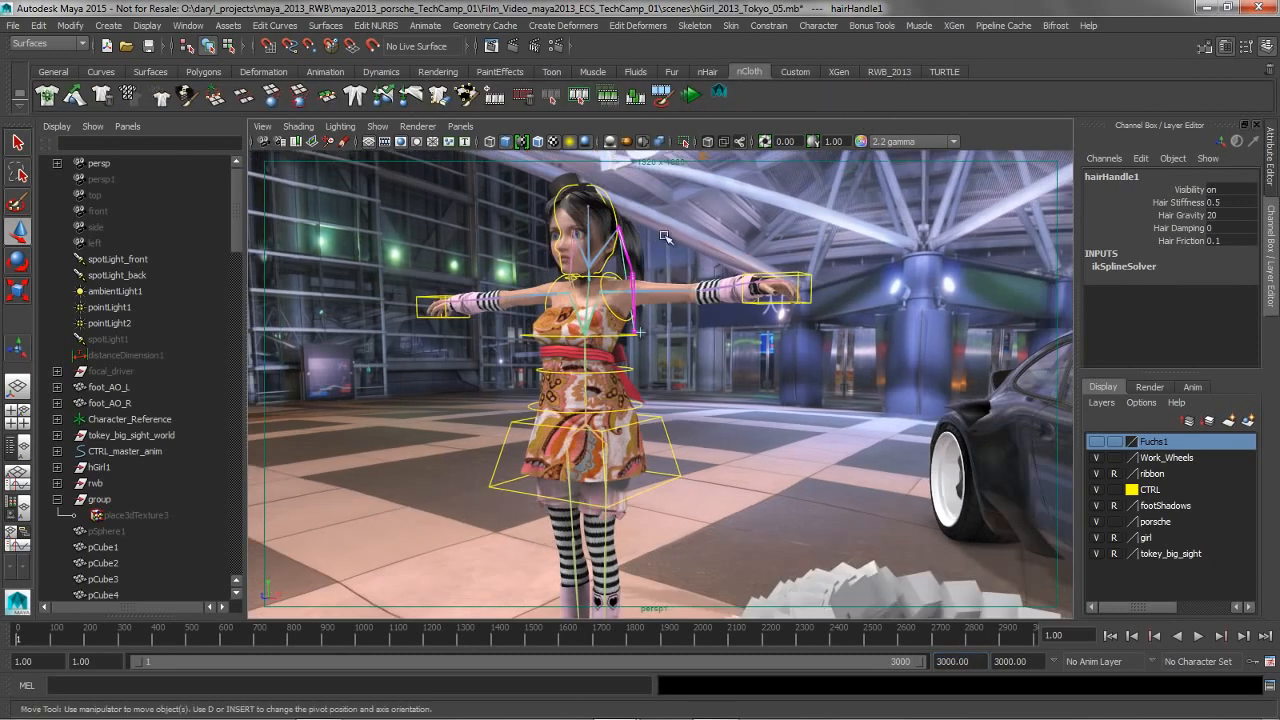
right_click_drag(556, 291, 544, 383, "alt")
left_click(676, 457)
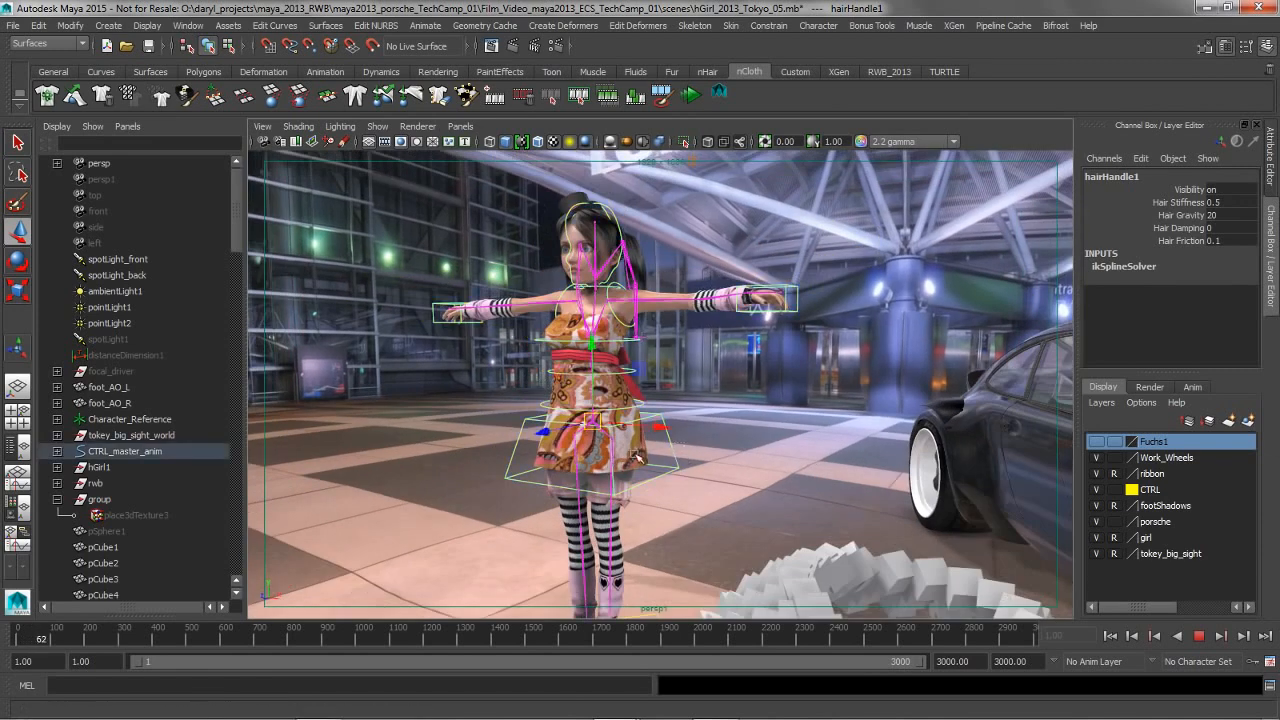
mouse_move(601, 427)
left_mouse_down()
mouse_move(572, 428)
mouse_move(604, 440)
mouse_move(626, 431)
mouse_move(615, 426)
left_mouse_up()
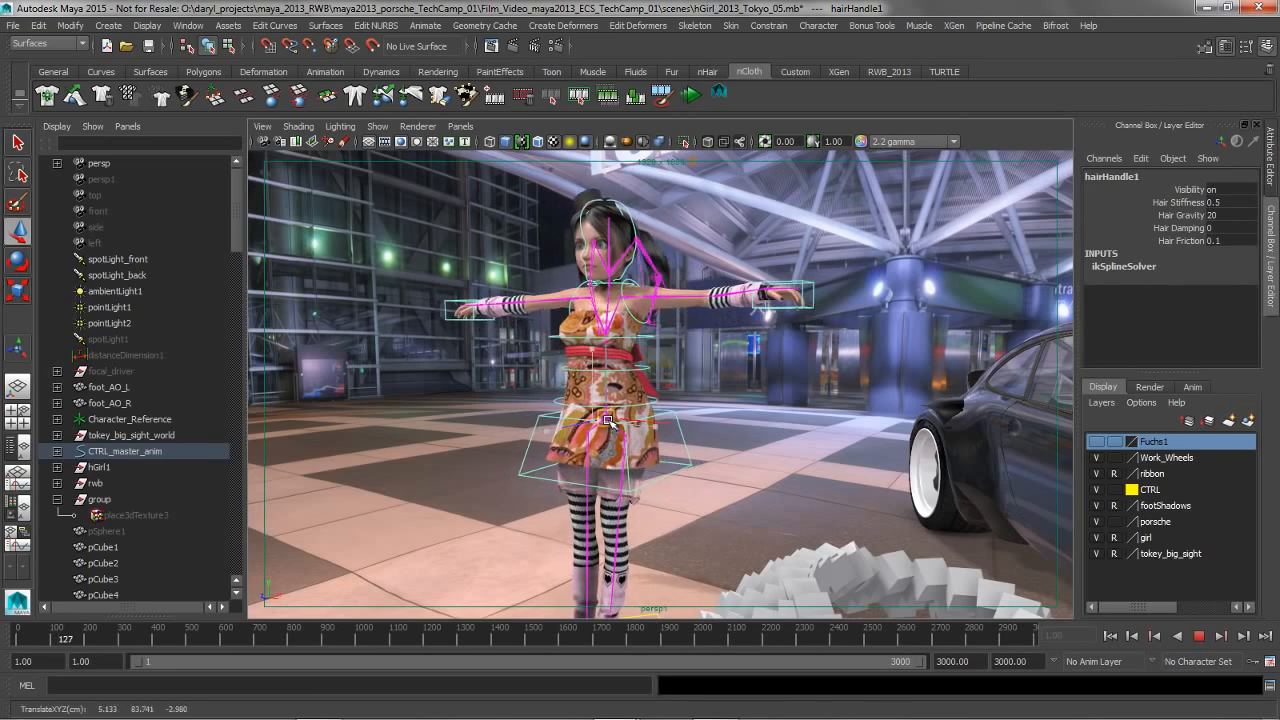
left_click(1200, 638)
Reposition the hips control to about X 2.902, Y 0.895, Z -1.719 and switch the viewport to untextured shaded display
left_click_drag(600, 356, 632, 328, "alt")
mouse_move(626, 325)
middle_mouse_down("alt")
mouse_move(624, 340)
mouse_move(602, 322)
middle_mouse_up("alt")
left_click_drag(602, 322, 624, 343, "alt")
key("5")
right_click_drag(784, 366, 736, 366, "alt")
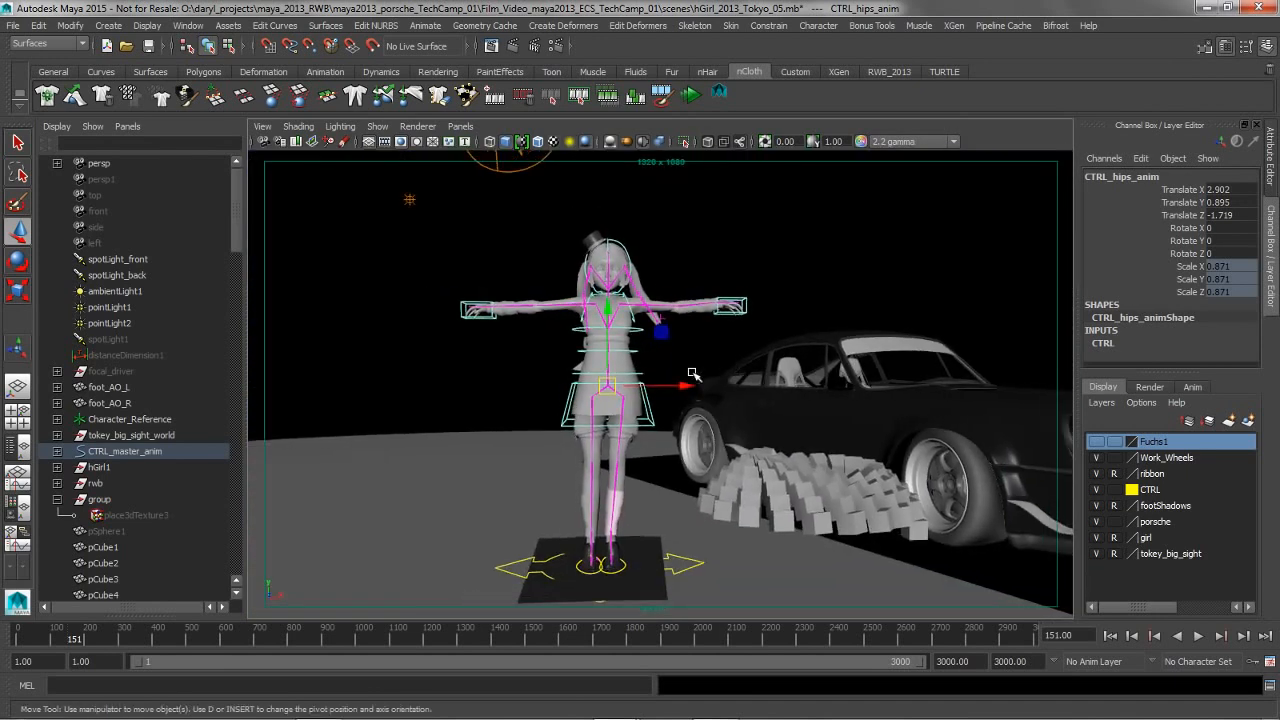
middle_click_drag(693, 374, 686, 357, "alt")
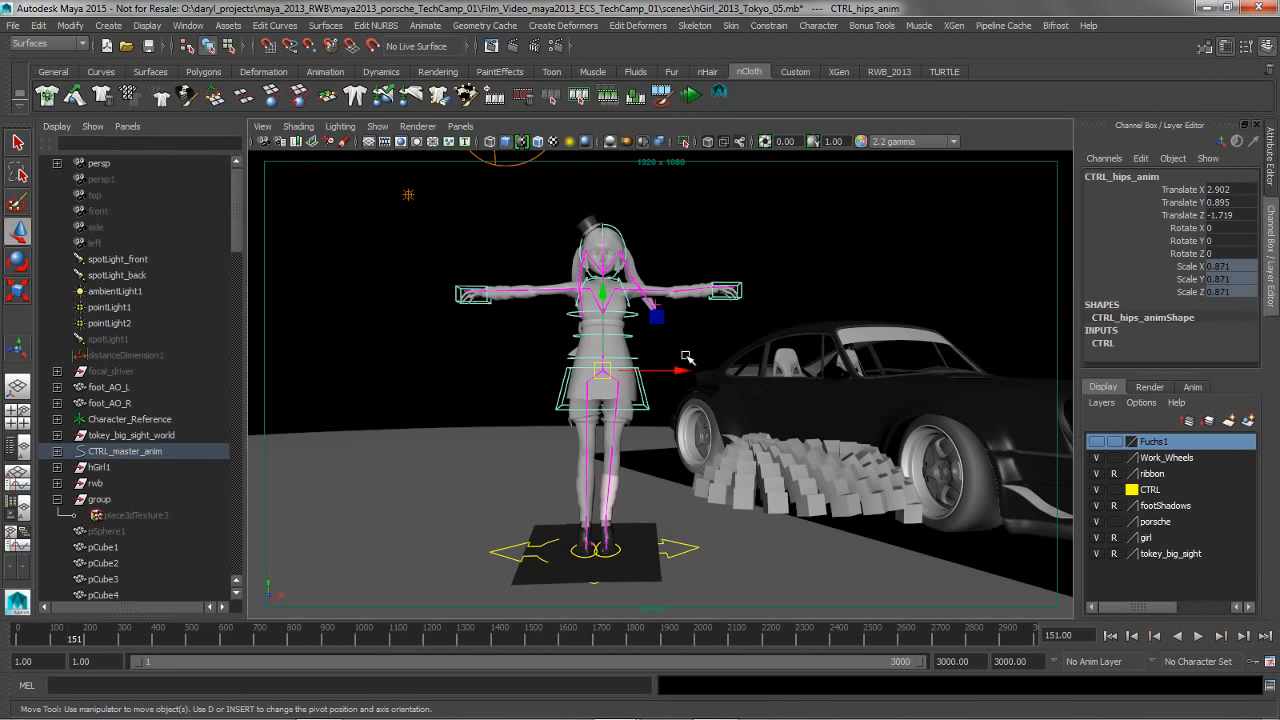
Move the hips control to about X 0.276, Y -3.046, Z -1.856 and examine the ponytail joints from different angles
left_click_drag(602, 374, 597, 377)
right_click_drag(541, 384, 643, 389, "alt")
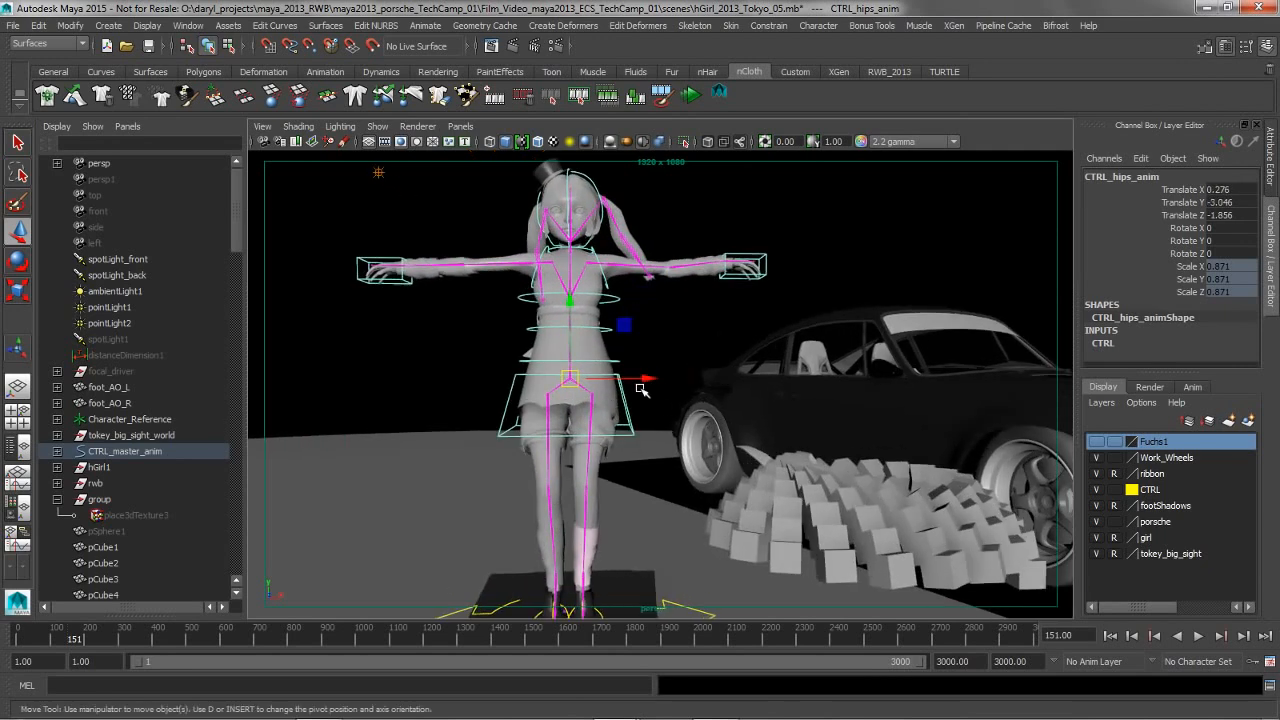
left_click_drag(643, 389, 604, 390, "alt")
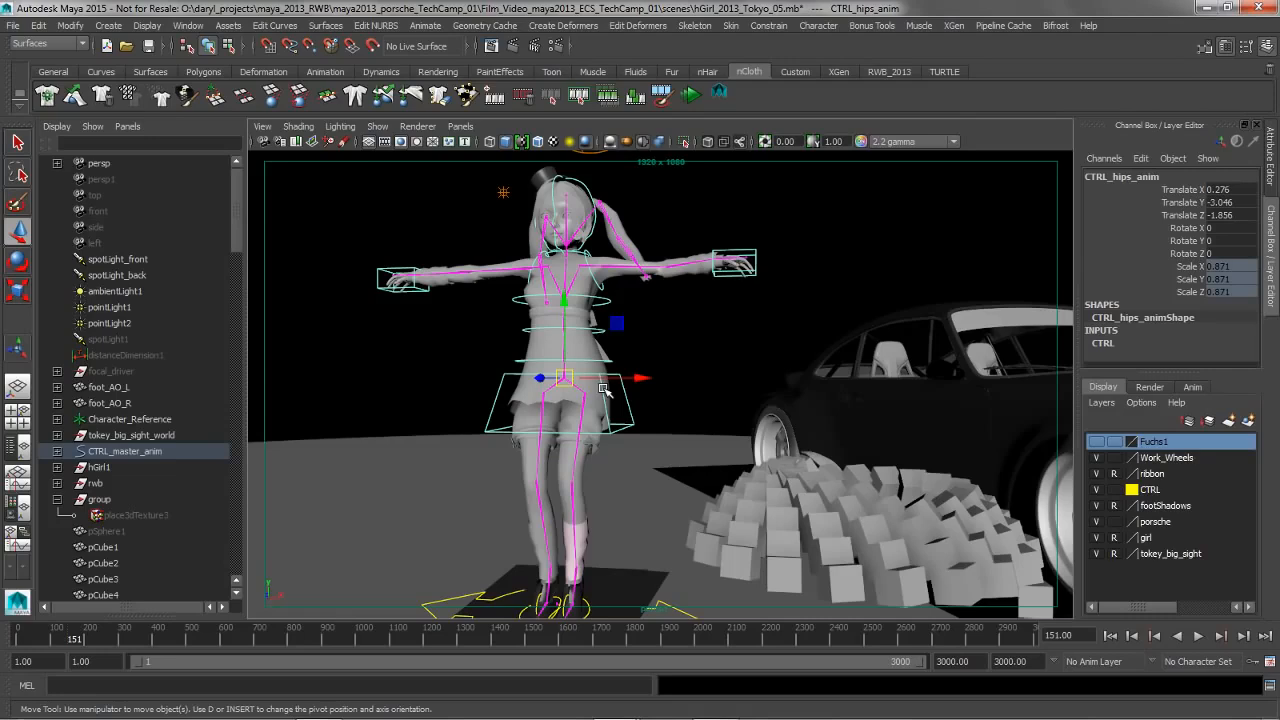
left_click(564, 344)
right_click_drag(583, 360, 546, 358, "alt")
left_click_drag(546, 358, 595, 368, "alt")
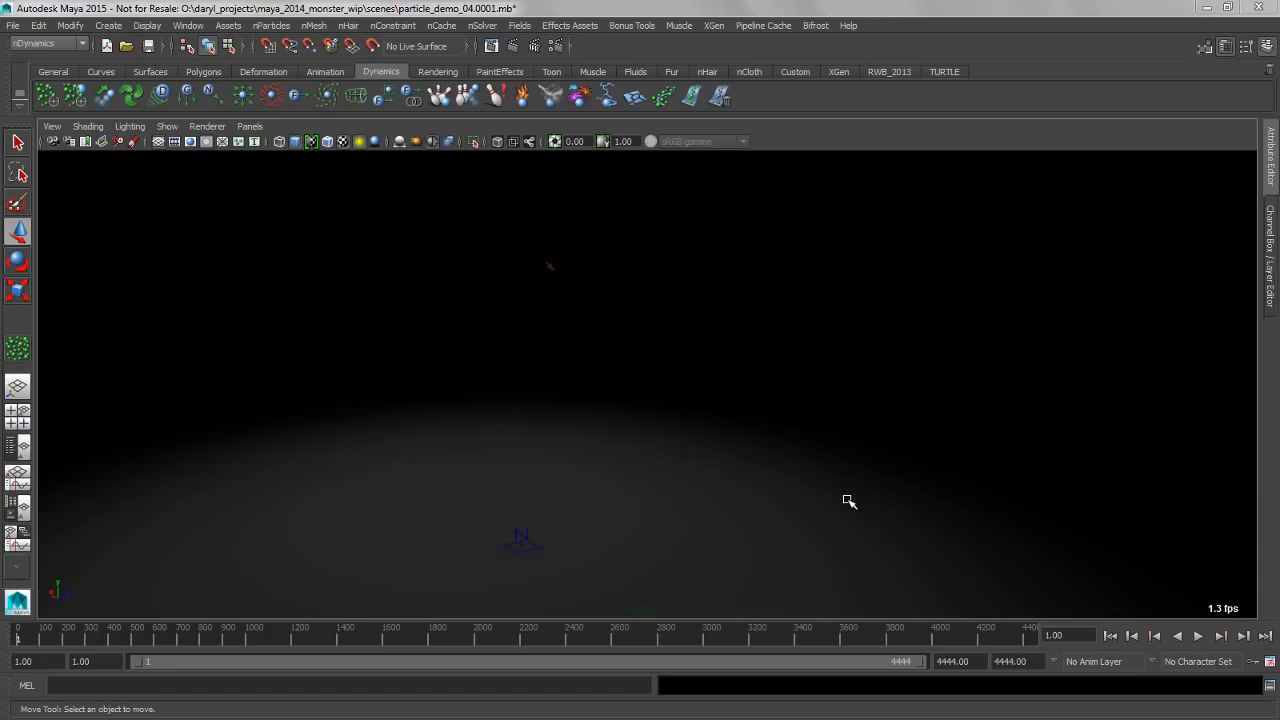
Review the timeline's playback speed options, including Play Every Frame, Free, and go to frame 3698
right_click(530, 630)
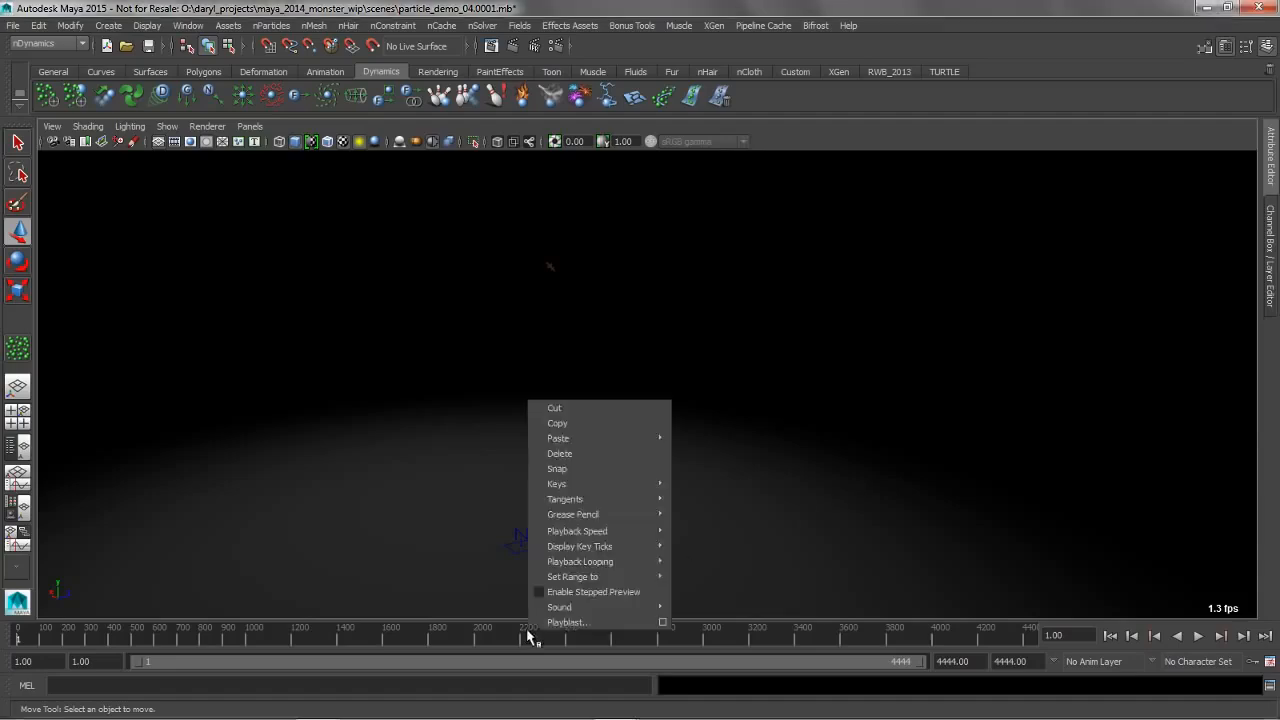
mouse_move(645, 531)
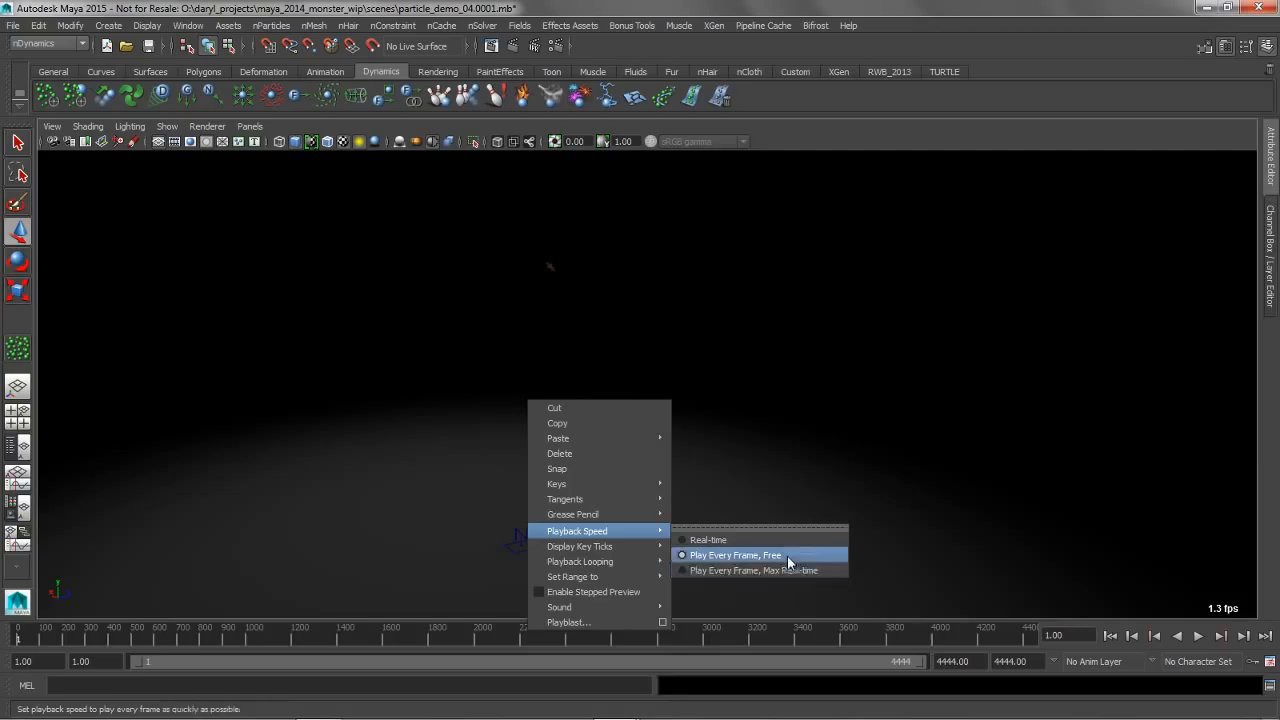
left_click(863, 635)
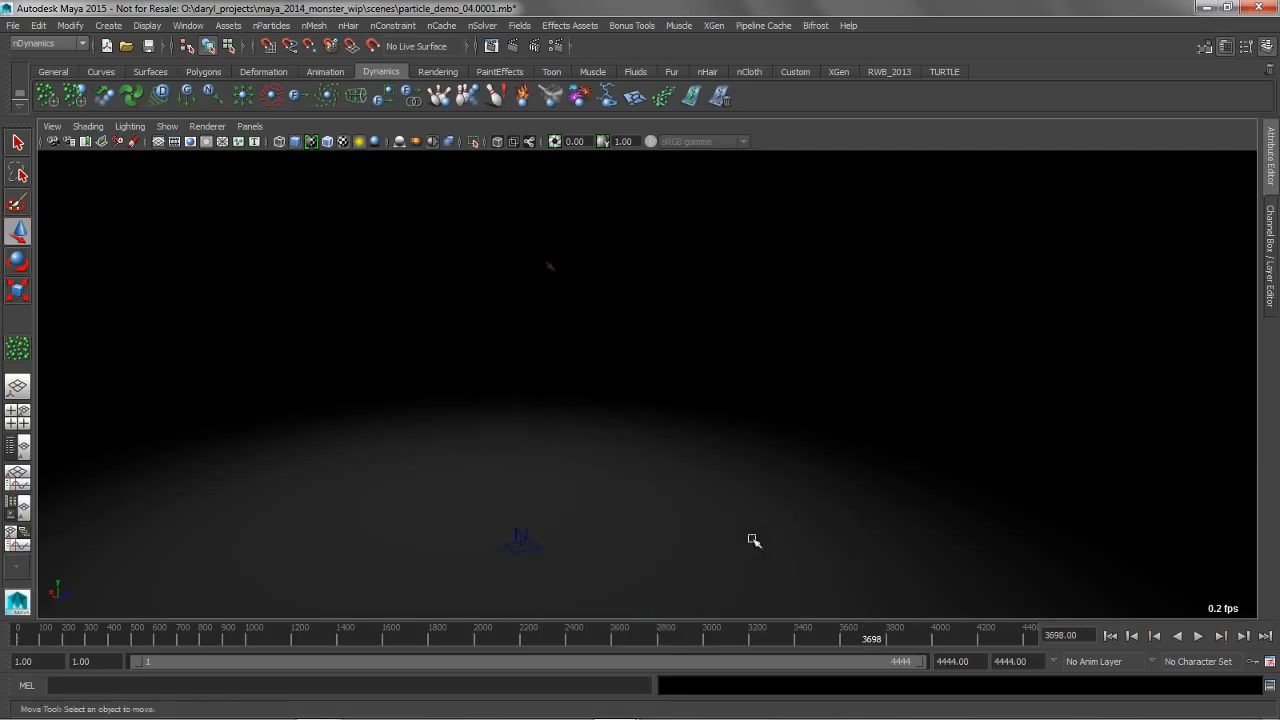
middle_click_drag(450, 389, 495, 376, "alt")
scroll(499, 376, "down", 2)
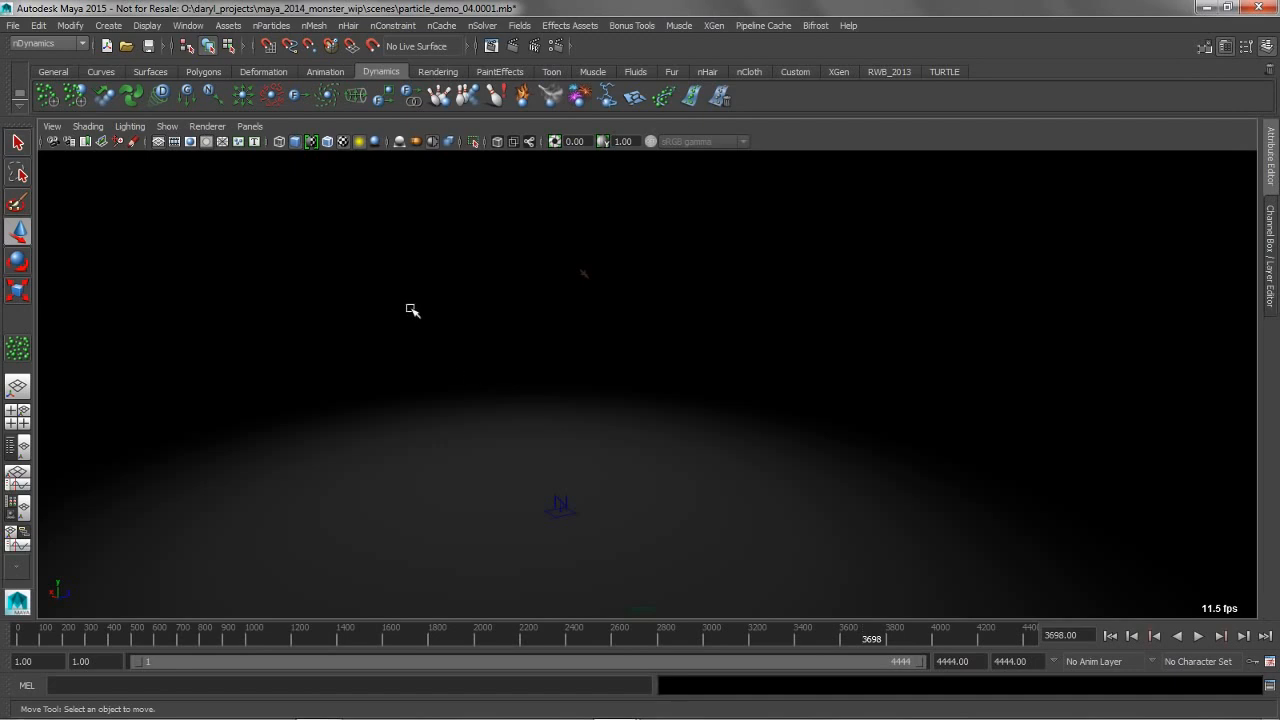
Create an nParticle grid with 0.1 spacing from corner -8, 20, -8 to corner 8, 20, 8 and close the tool settings
left_click(270, 25)
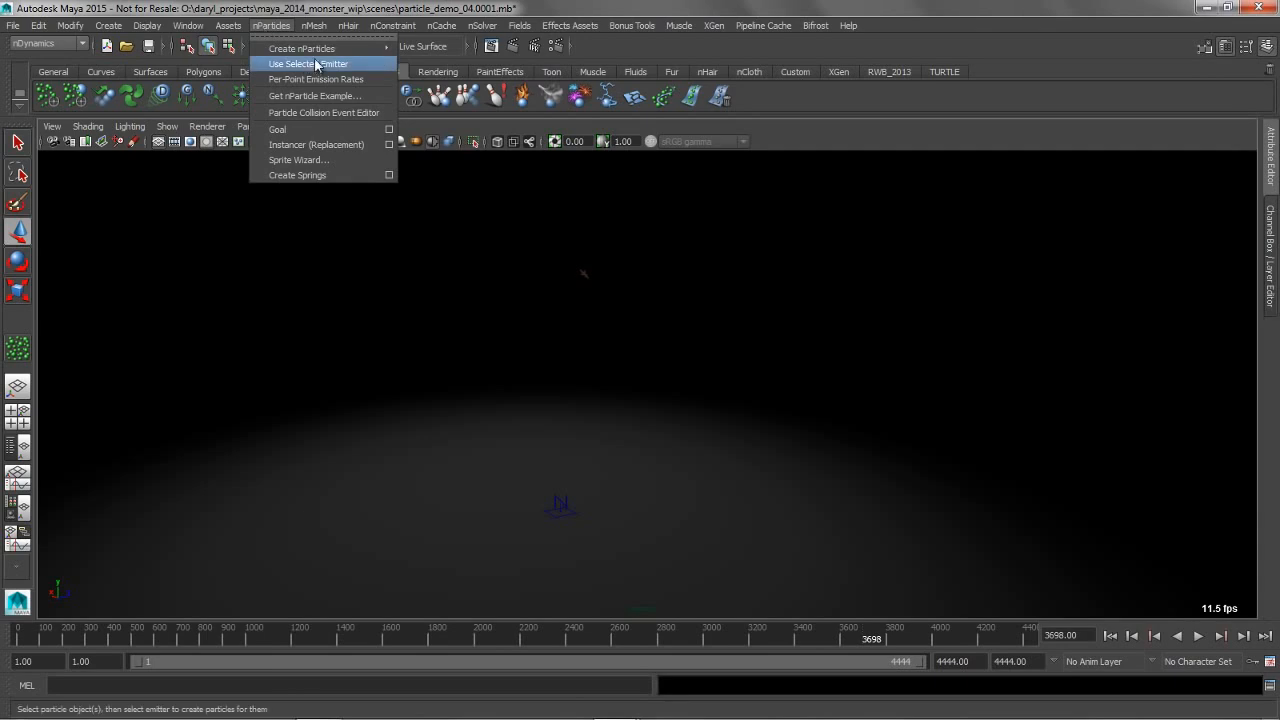
mouse_move(372, 49)
left_click(490, 58)
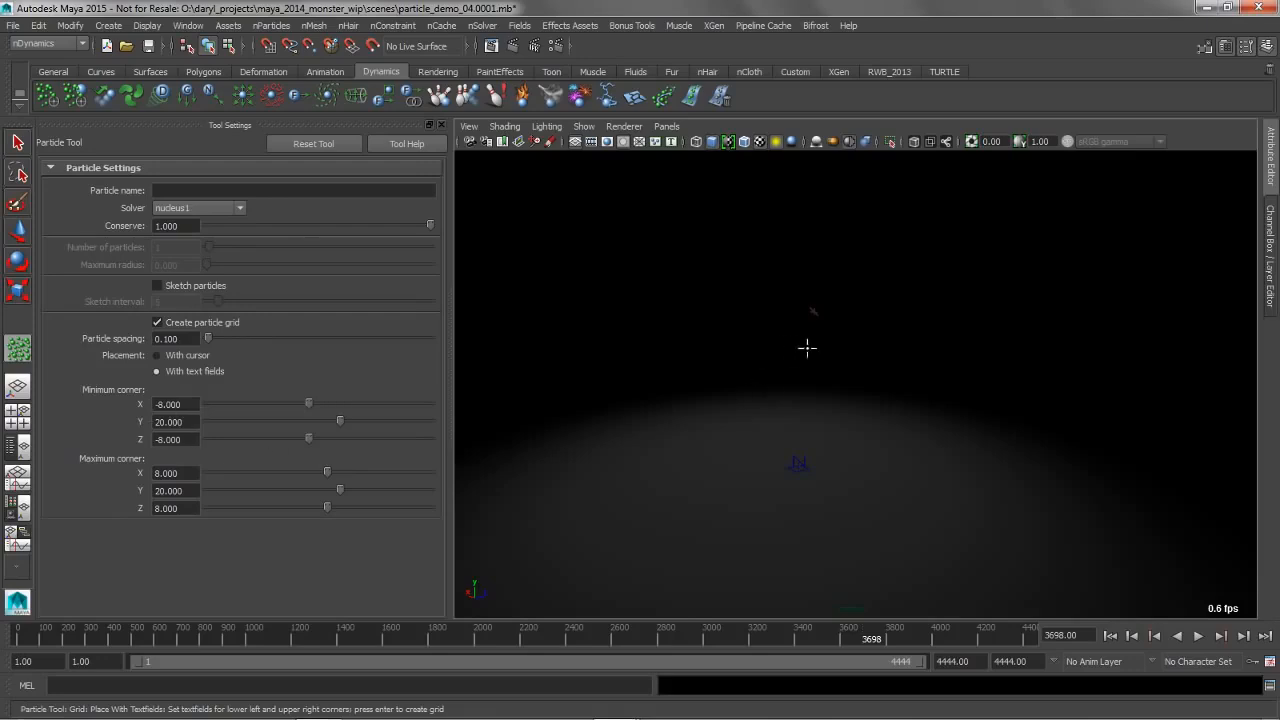
key("Return")
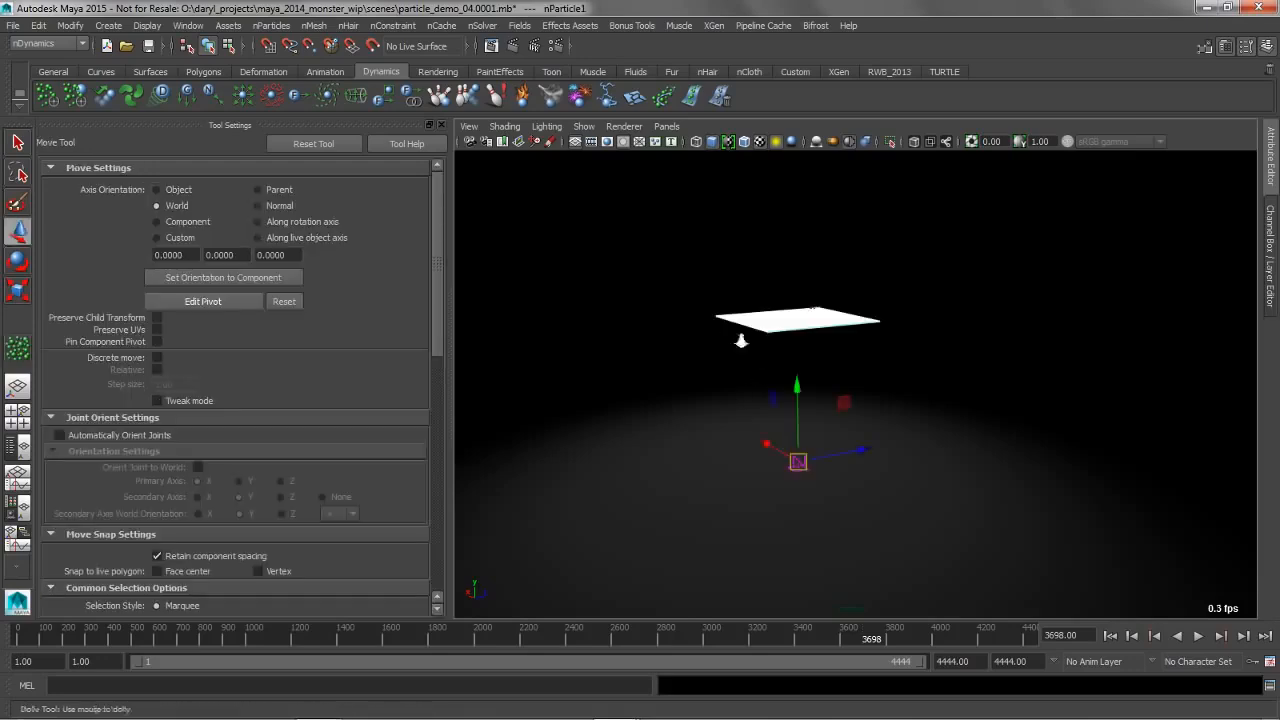
right_click_drag(740, 340, 613, 337, "alt")
middle_click_drag(636, 343, 650, 400, "alt")
left_click(441, 124)
Deselect the particle grid, play its falling simulation from the first frame, stop it and rewind to the start
left_click_drag(548, 245, 565, 230, "alt")
middle_click_drag(689, 349, 743, 349, "alt")
right_click_drag(743, 349, 717, 349, "alt")
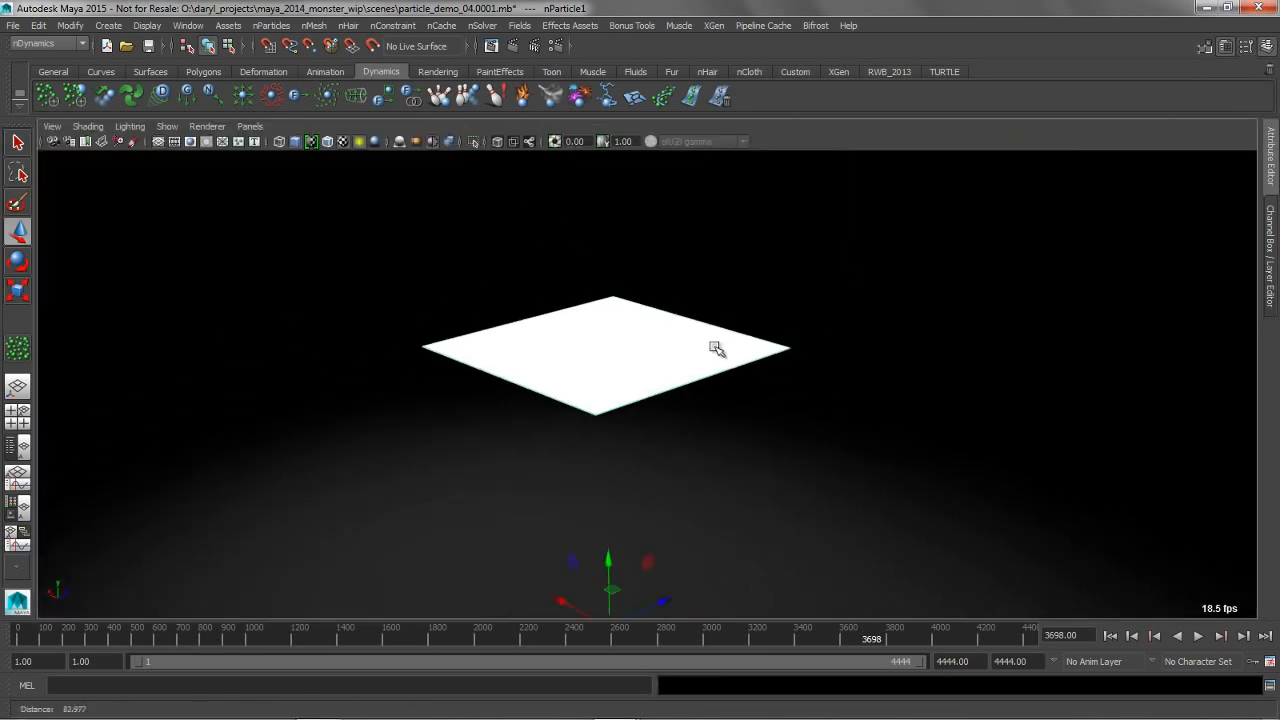
left_click(793, 271)
left_click(1198, 636)
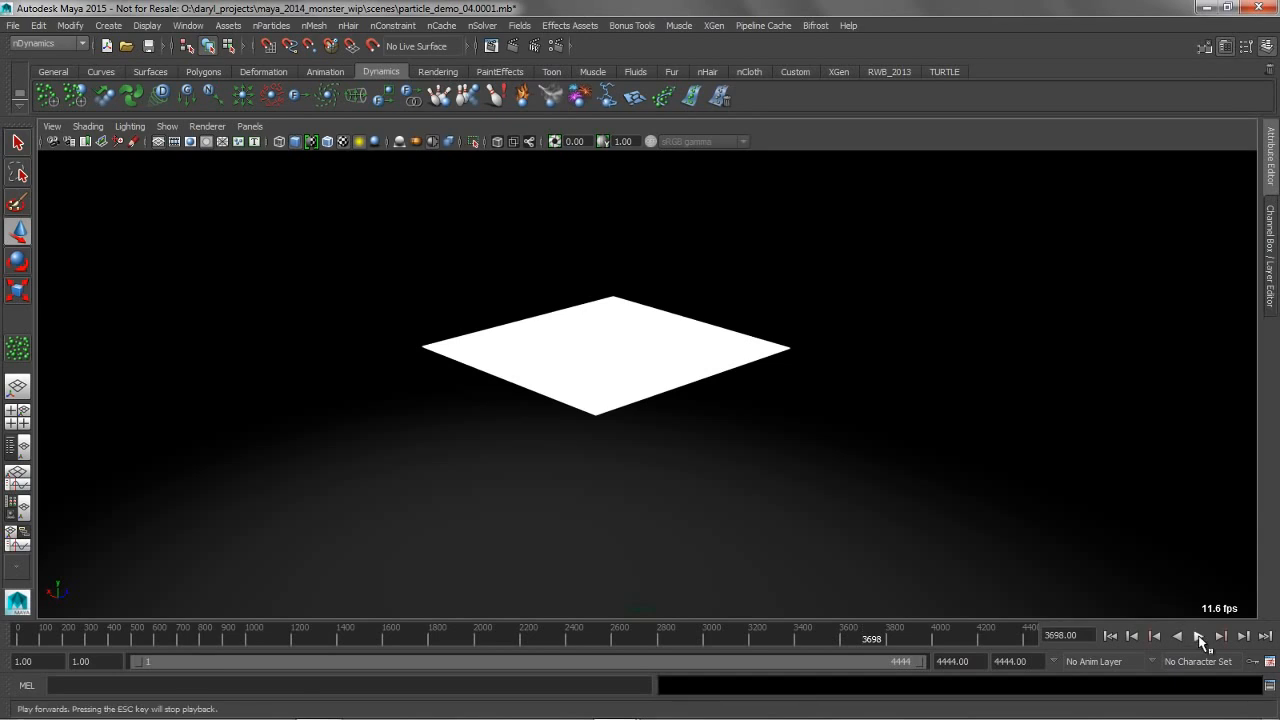
left_click(1110, 636)
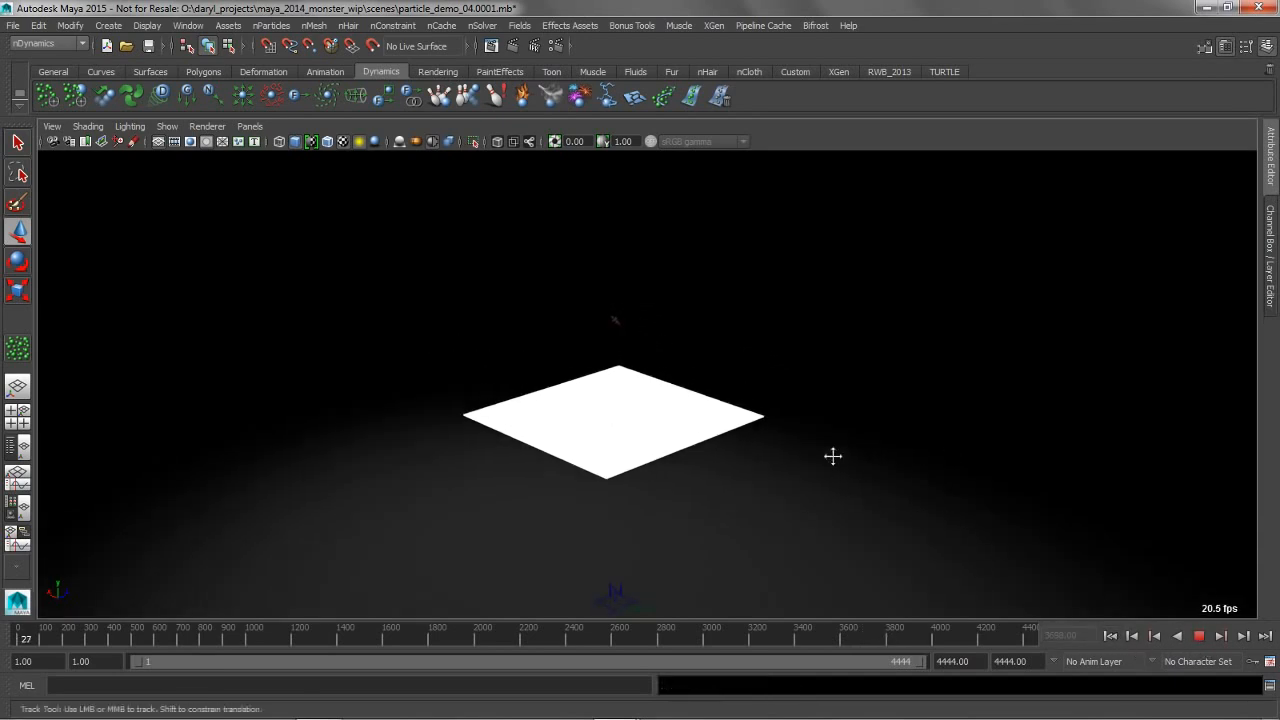
left_click(1199, 636)
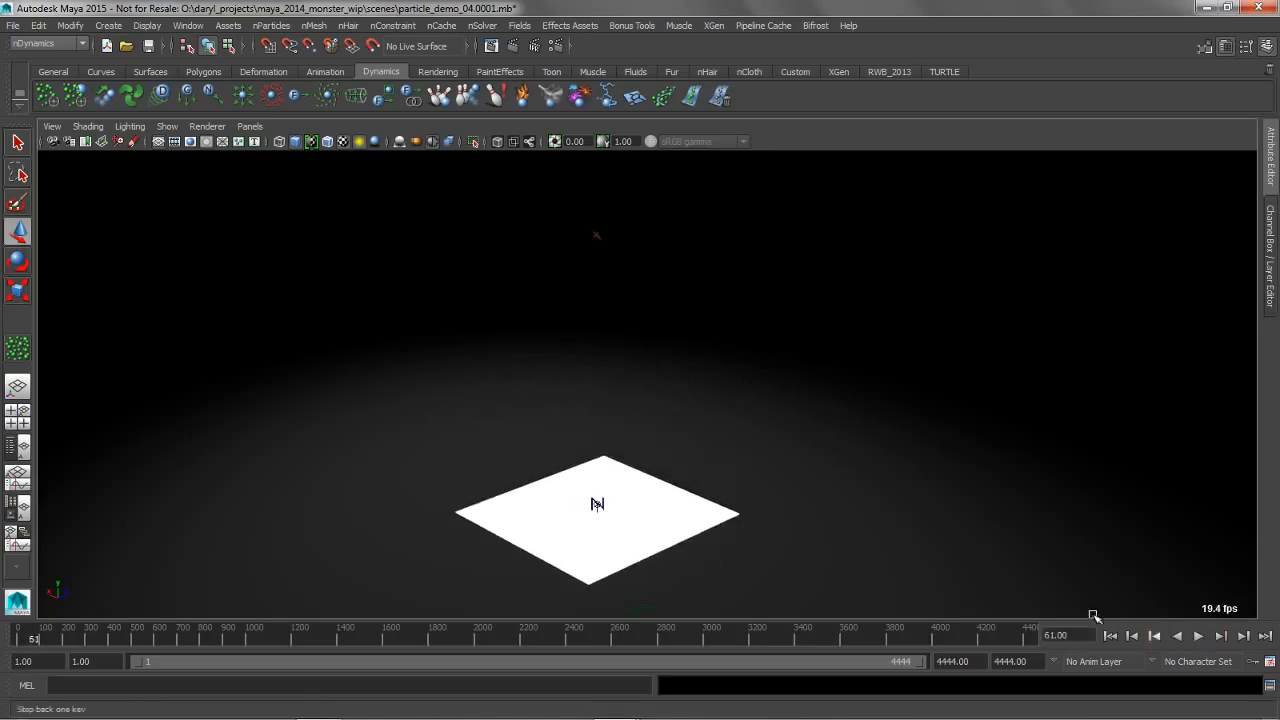
left_click(1110, 636)
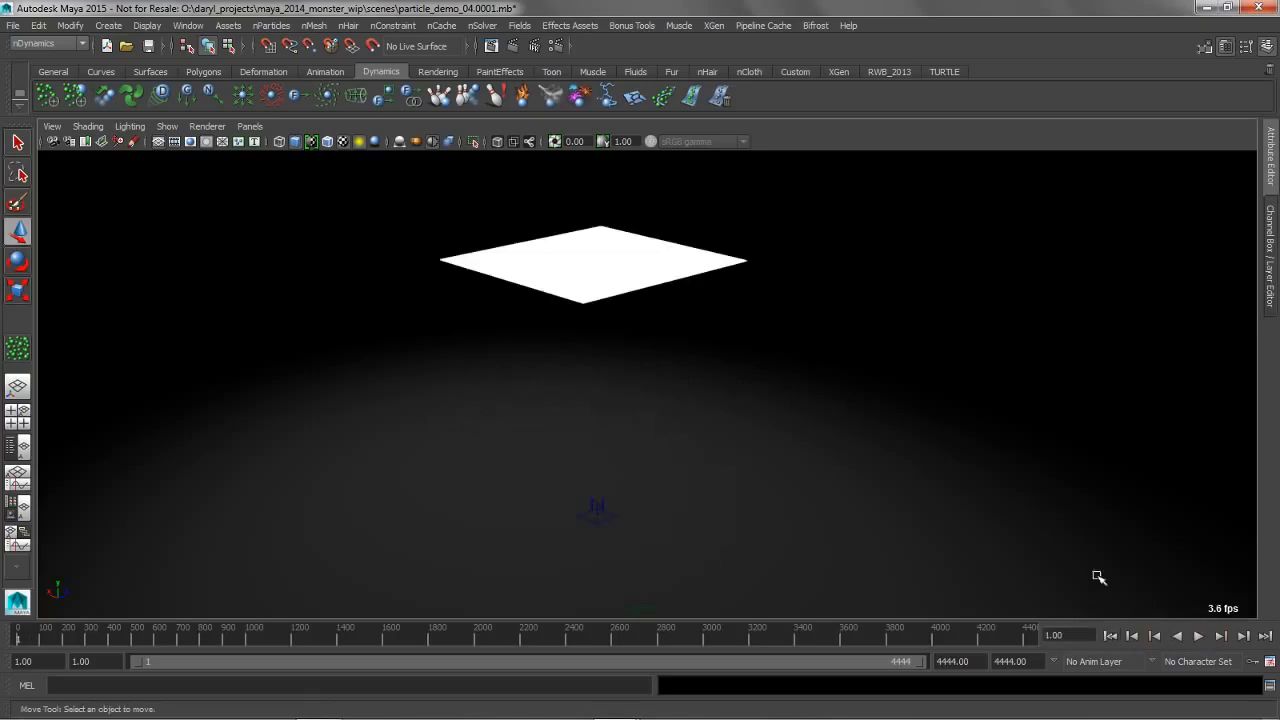
Select the nParticle grid and replace its shape attributes with the dto_speed preset
left_click_drag(791, 390, 752, 332, "alt")
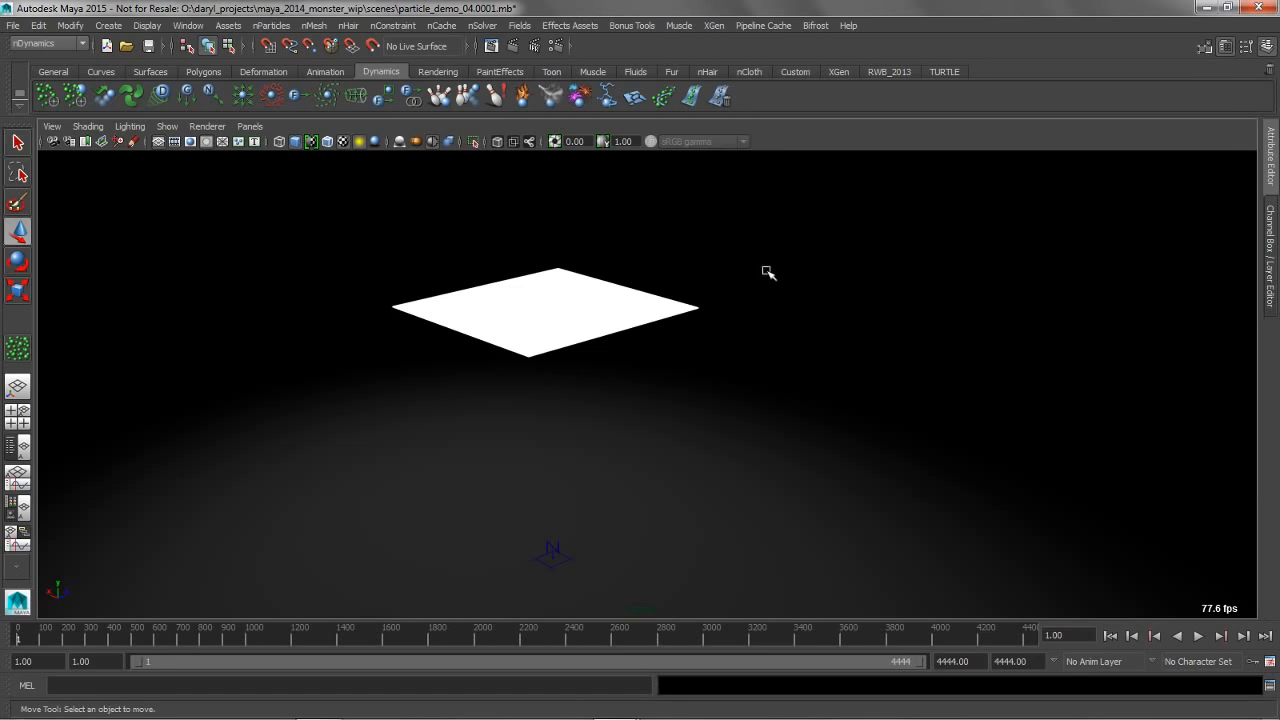
left_click(651, 297)
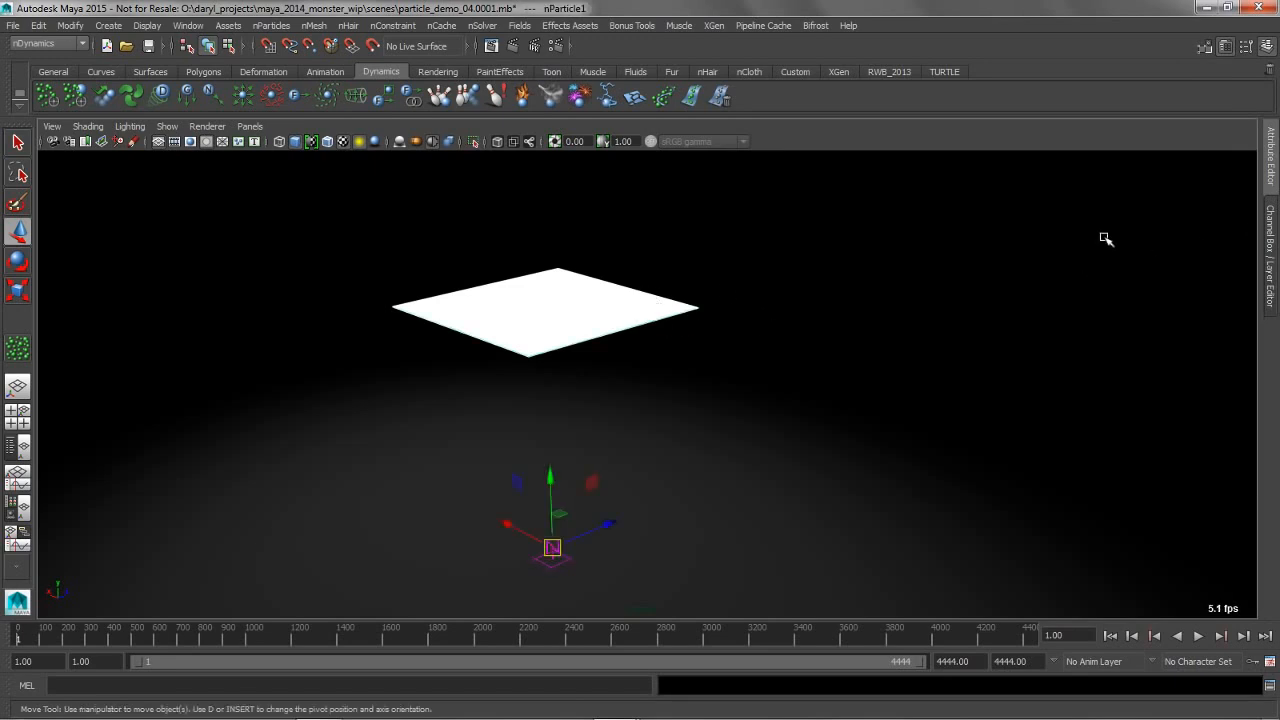
left_click(1271, 170)
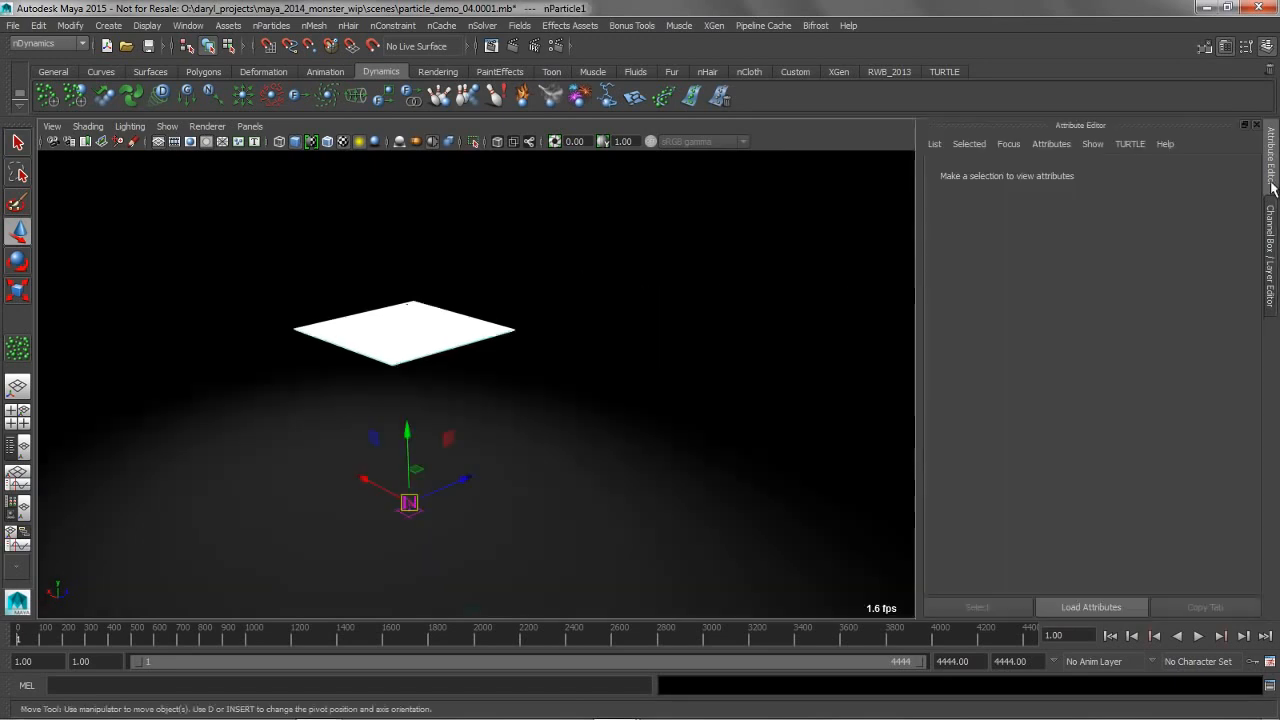
left_click(1221, 216)
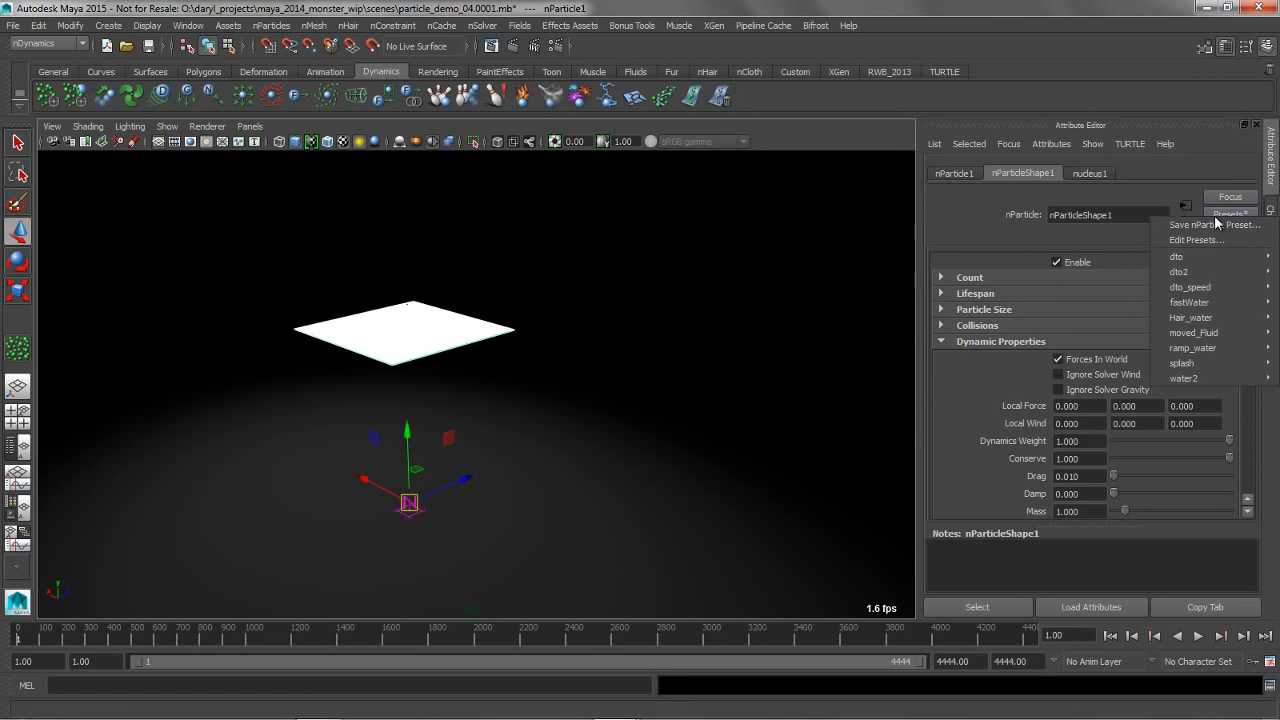
mouse_move(1214, 287)
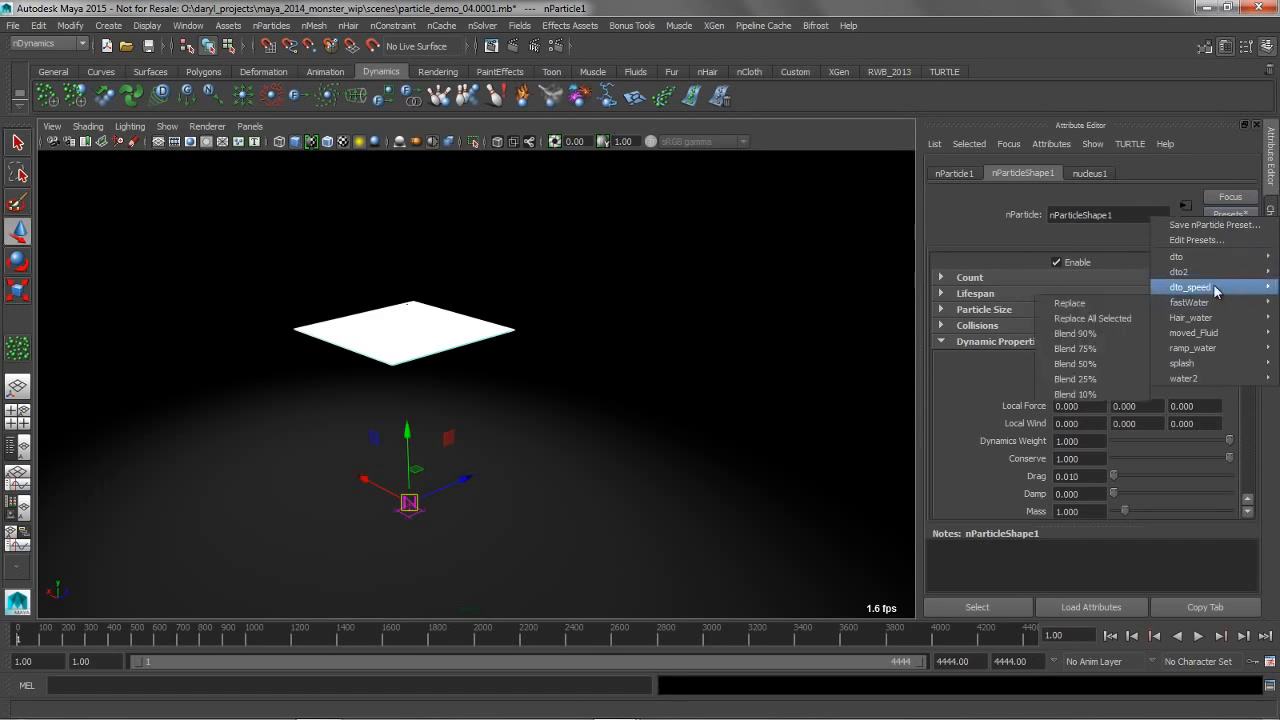
left_click(1090, 287)
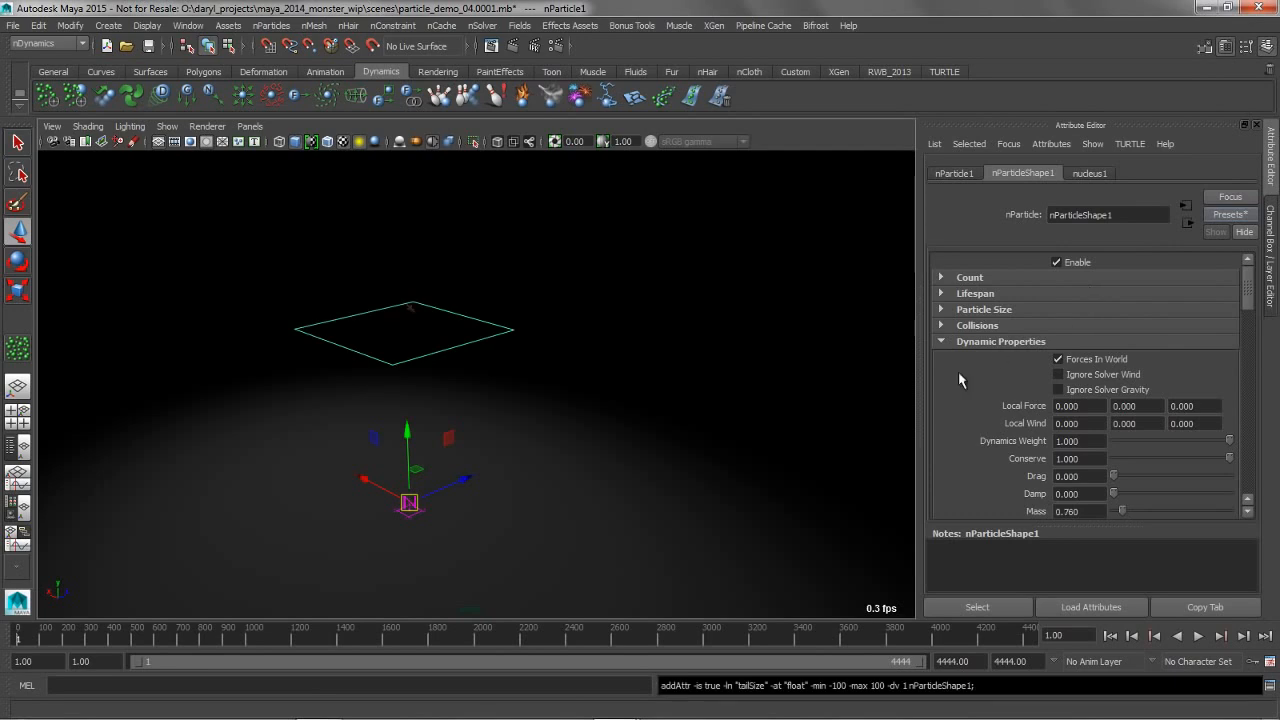
Review the particles' Color ramp settings, then play the falling simulation, stop it and rewind to the first frame
left_click_drag(1253, 309, 1247, 438)
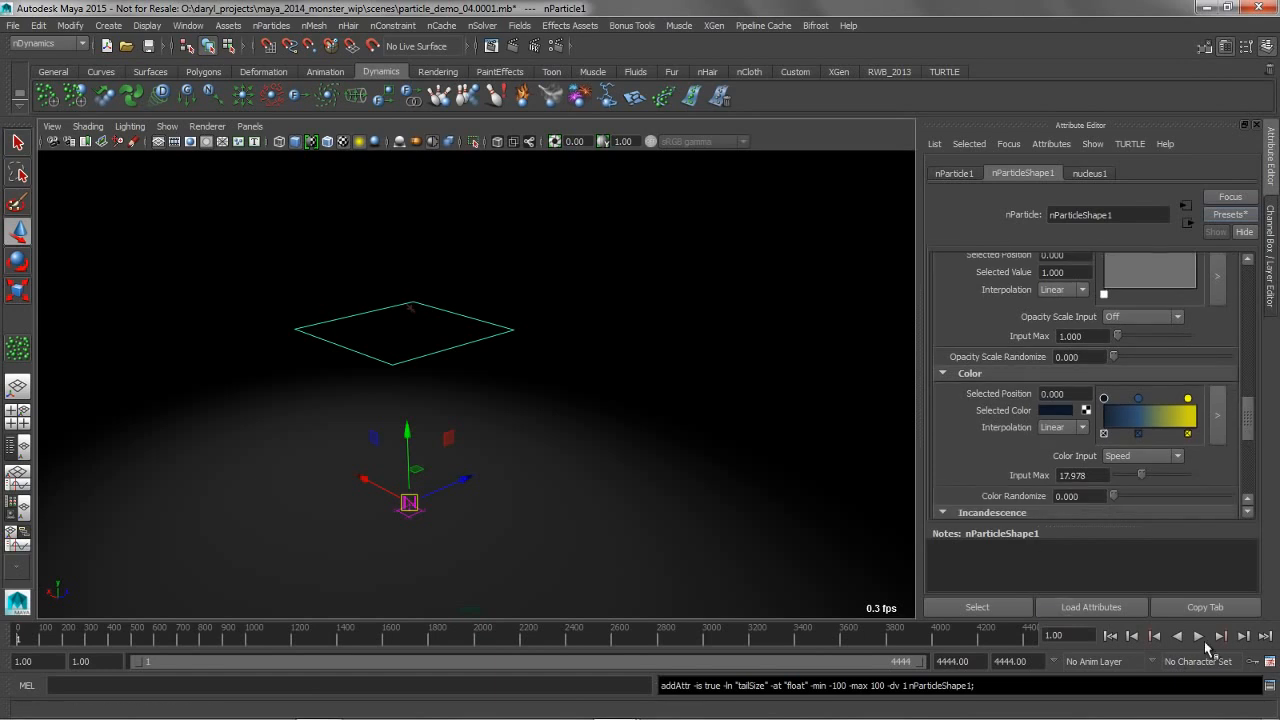
left_click(1199, 637)
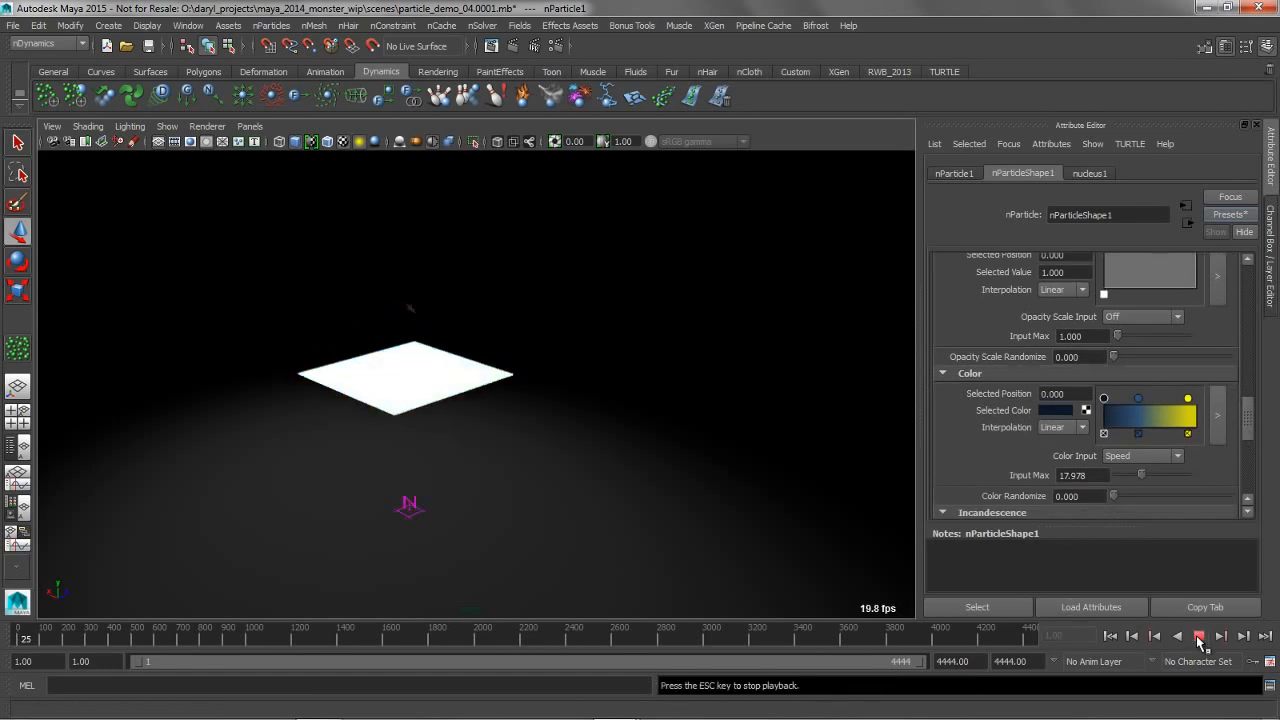
left_click(1199, 637)
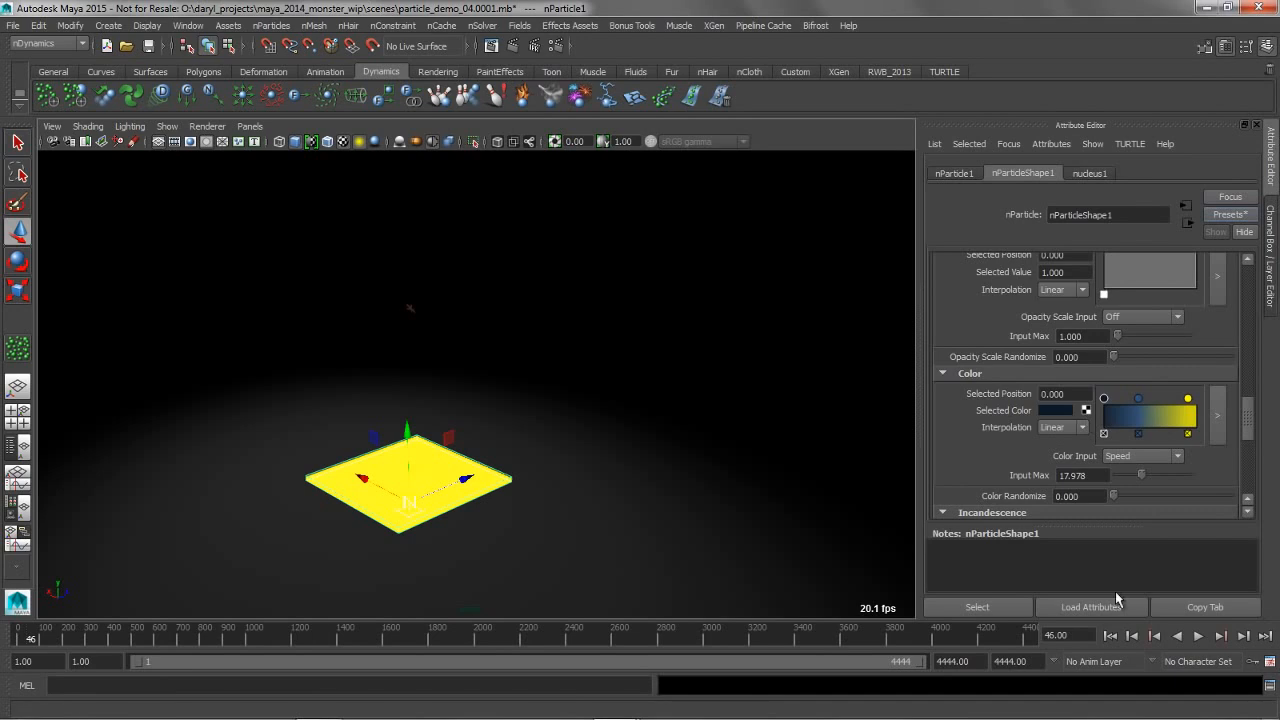
left_click(1110, 637)
Turn on Ignore Solver Gravity in the particle grid's dynamic properties
left_click_drag(1251, 422, 1249, 356)
middle_click_drag(637, 378, 757, 437, "alt")
right_click_drag(549, 417, 700, 423, "alt")
left_click_drag(744, 422, 729, 420, "alt")
left_click_drag(1249, 374, 1249, 315)
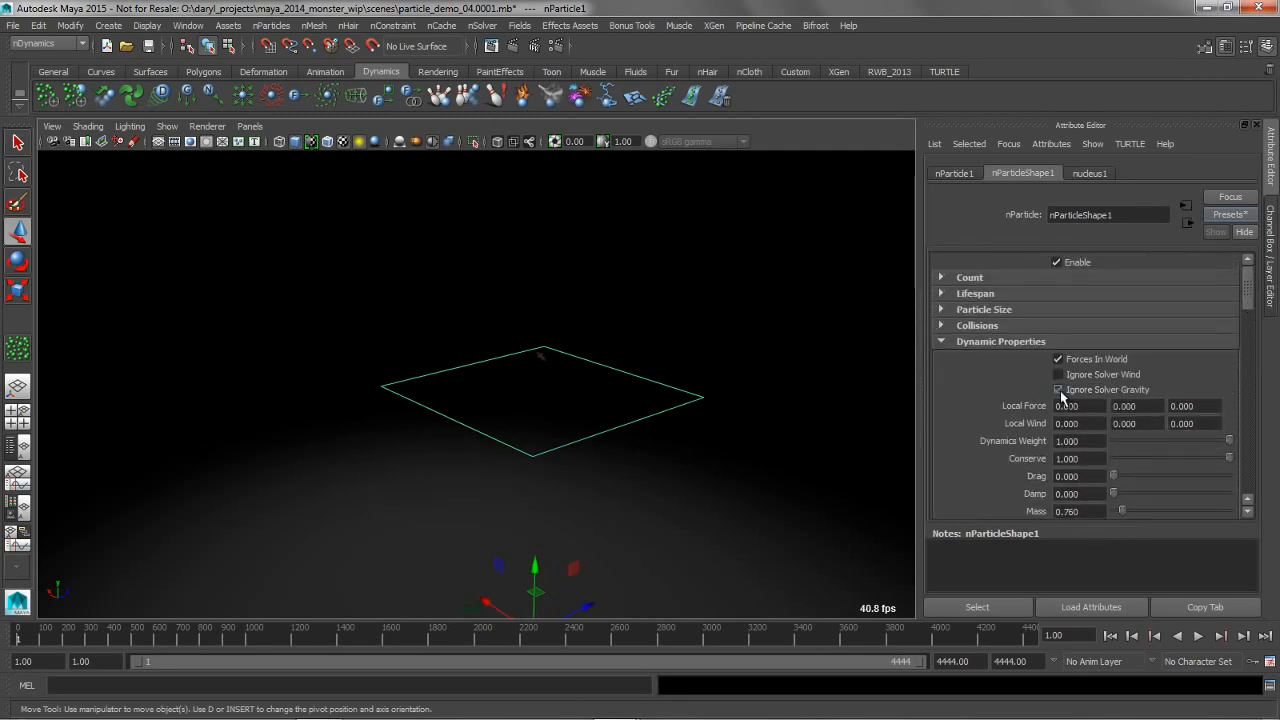
middle_click_drag(689, 417, 601, 377, "alt")
right_click_drag(660, 383, 623, 383, "alt")
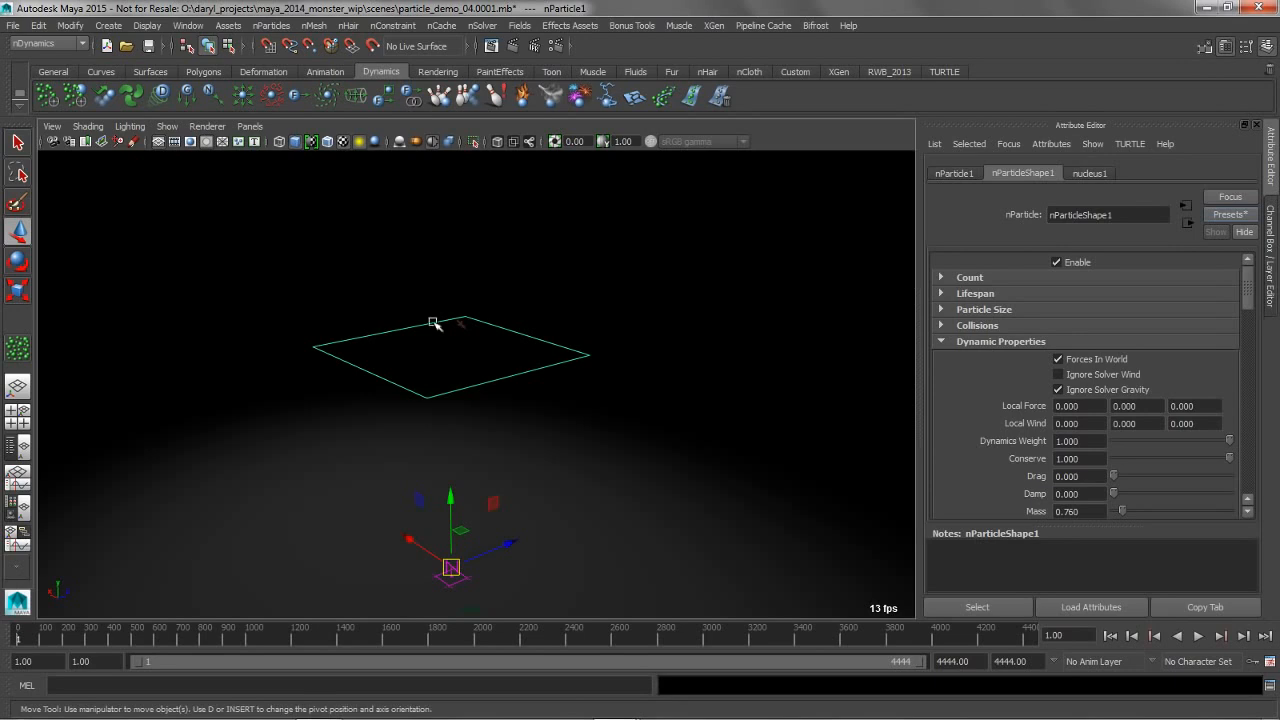
Show the outliner beside the perspective view and connect turbulenceField2 to nParticle1 in the Dynamic Relationships Editor, then minimize the editor
key("space")
left_click_drag(469, 257, 491, 209)
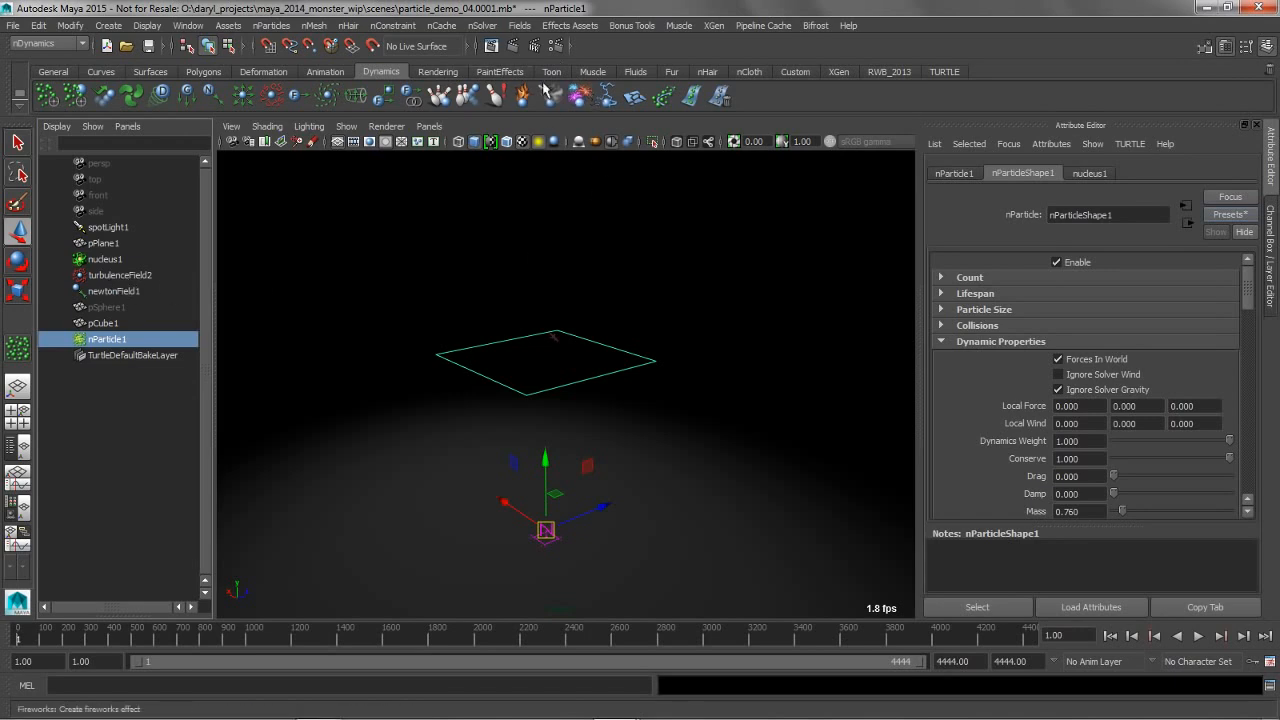
left_click(188, 25)
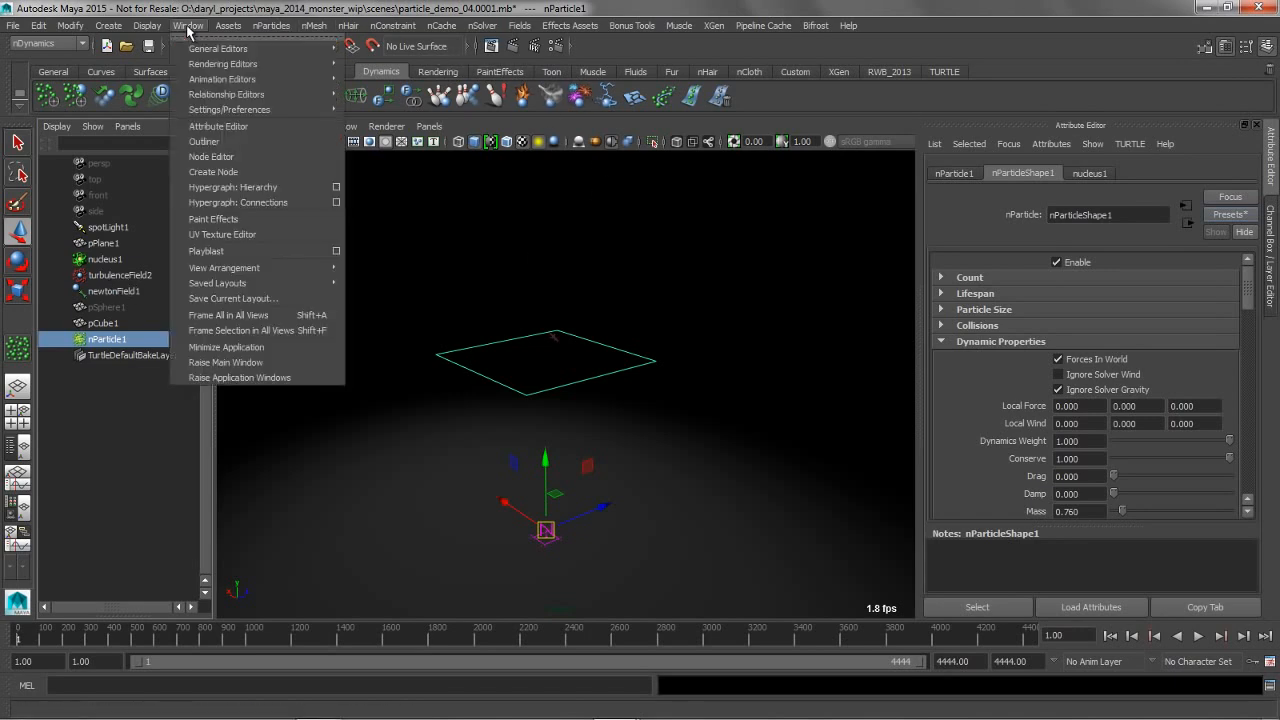
mouse_move(215, 98)
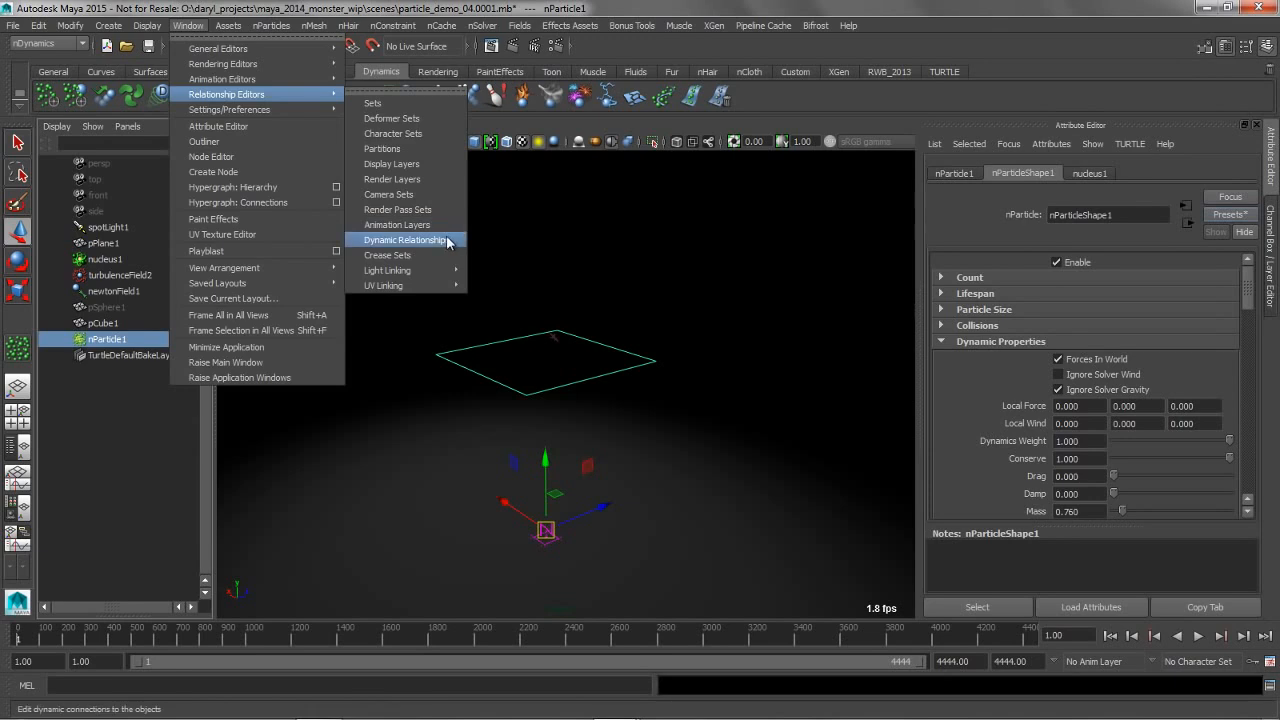
left_click(405, 240)
left_click(335, 268)
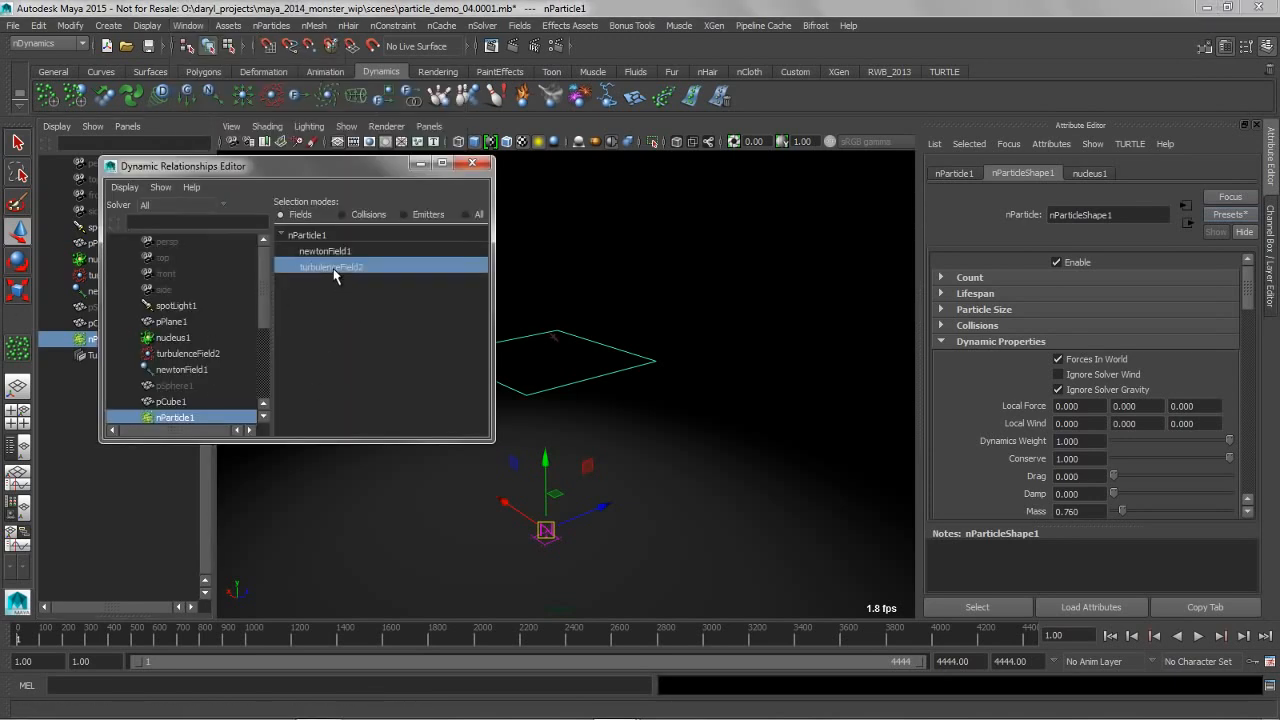
left_click(421, 164)
Play the turbulence-driven particle simulation, stop it and rewind to the first frame
middle_click_drag(590, 388, 618, 384, "alt")
right_click_drag(583, 377, 680, 372, "alt")
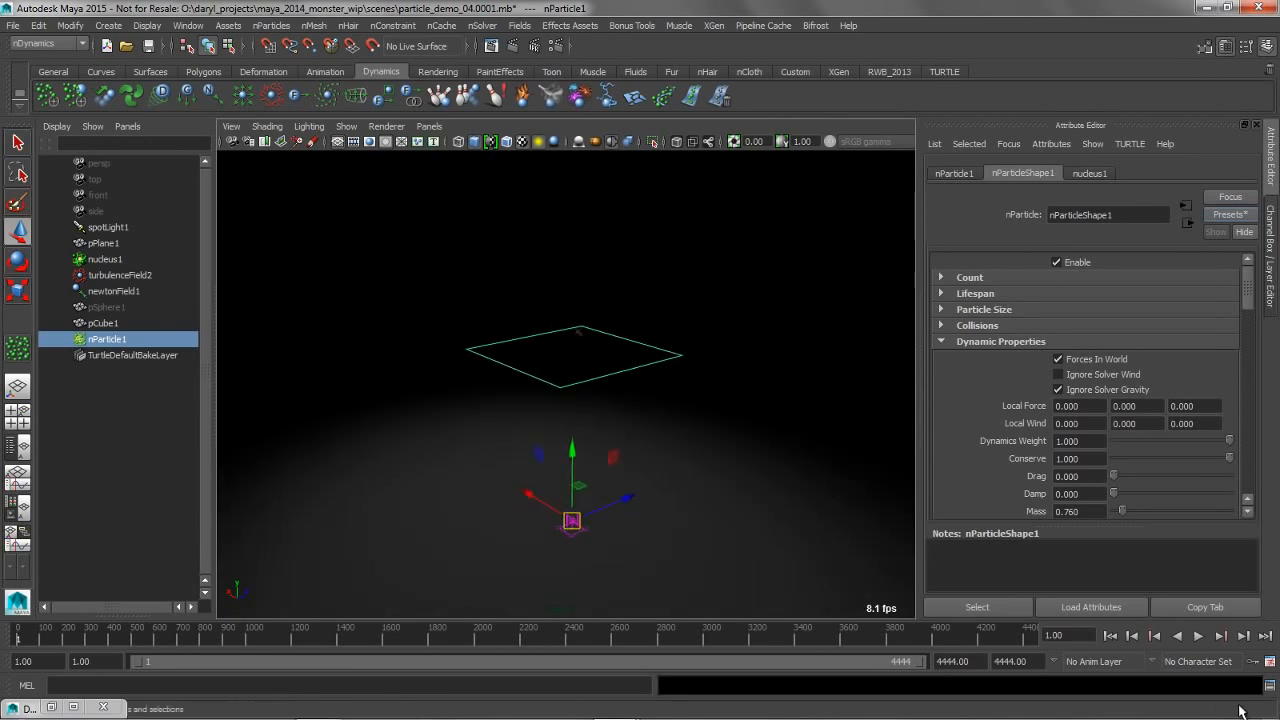
left_click(1198, 637)
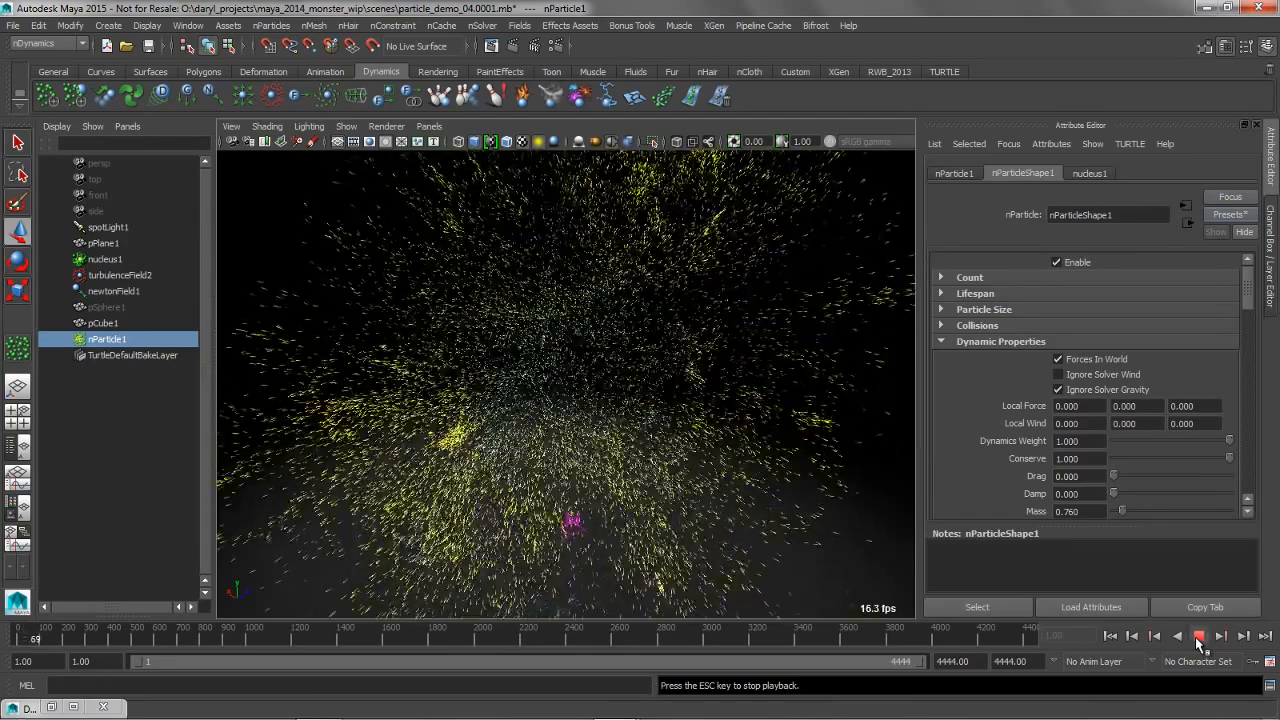
left_click(1198, 637)
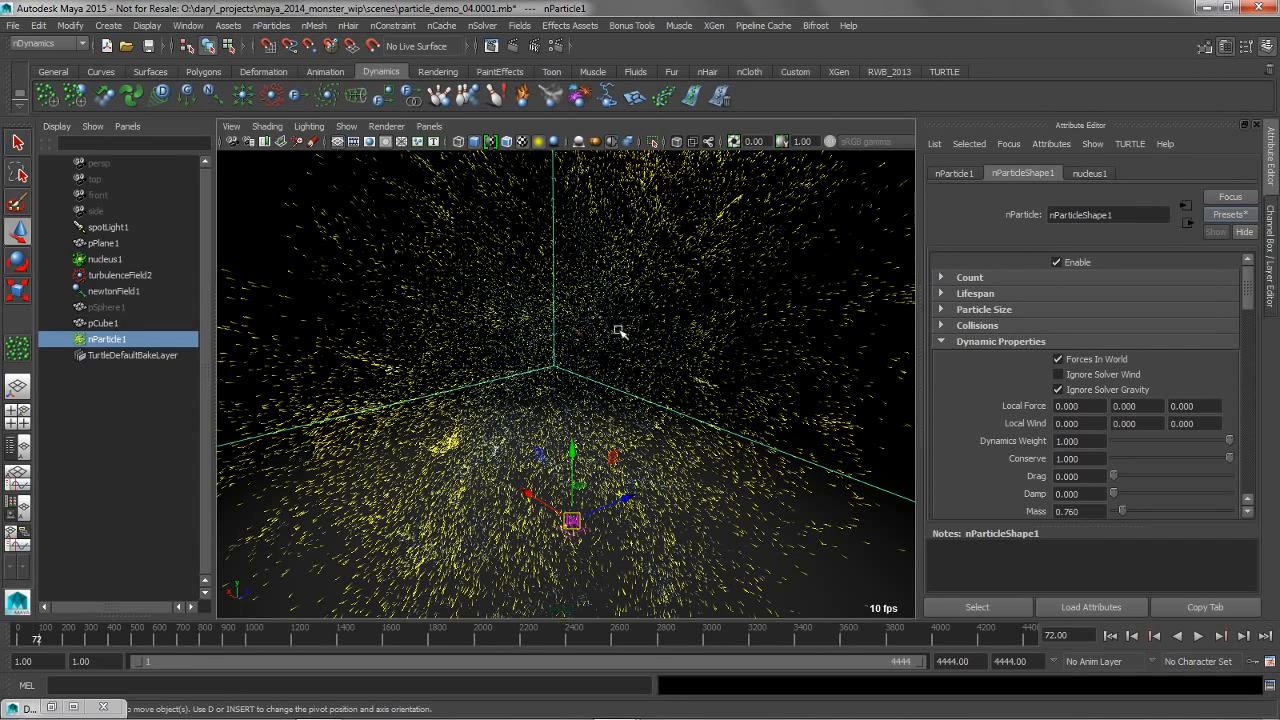
left_click(1110, 636)
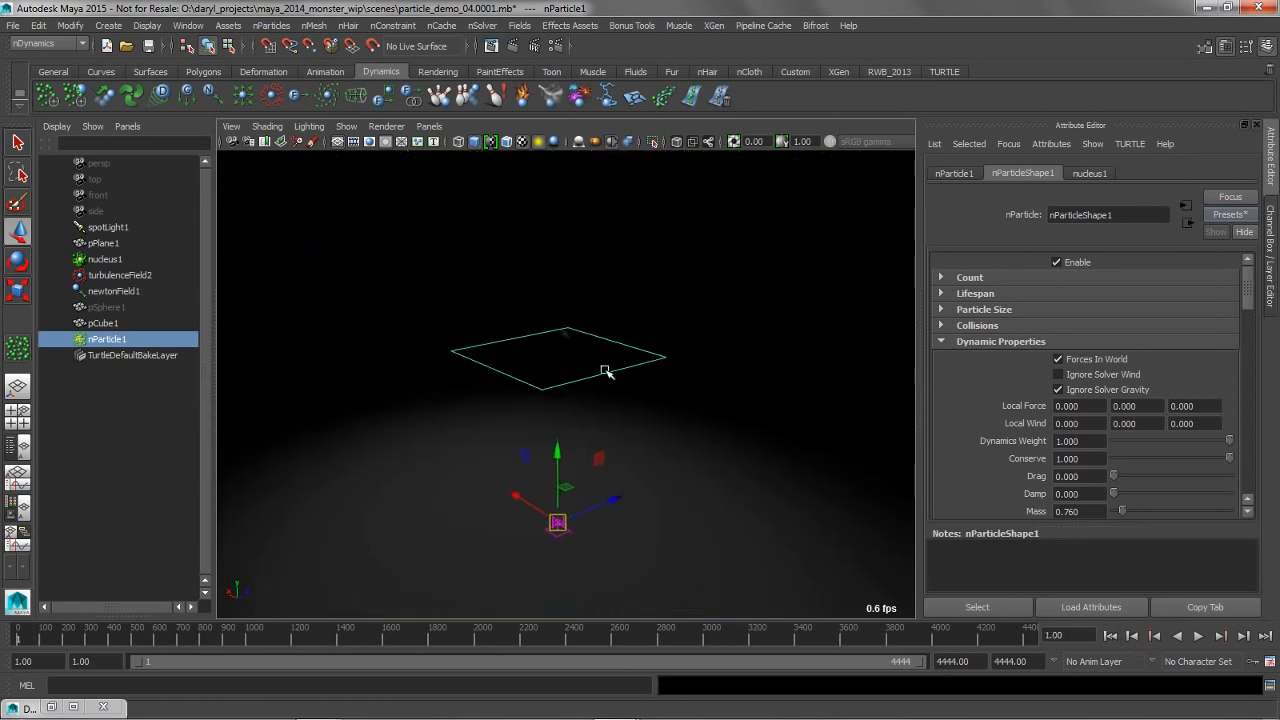
Reduce the particles' Conserve value to 0.800
middle_click_drag(605, 370, 580, 370, "alt")
right_click_drag(630, 373, 765, 384, "alt")
middle_click_drag(604, 361, 662, 364, "alt")
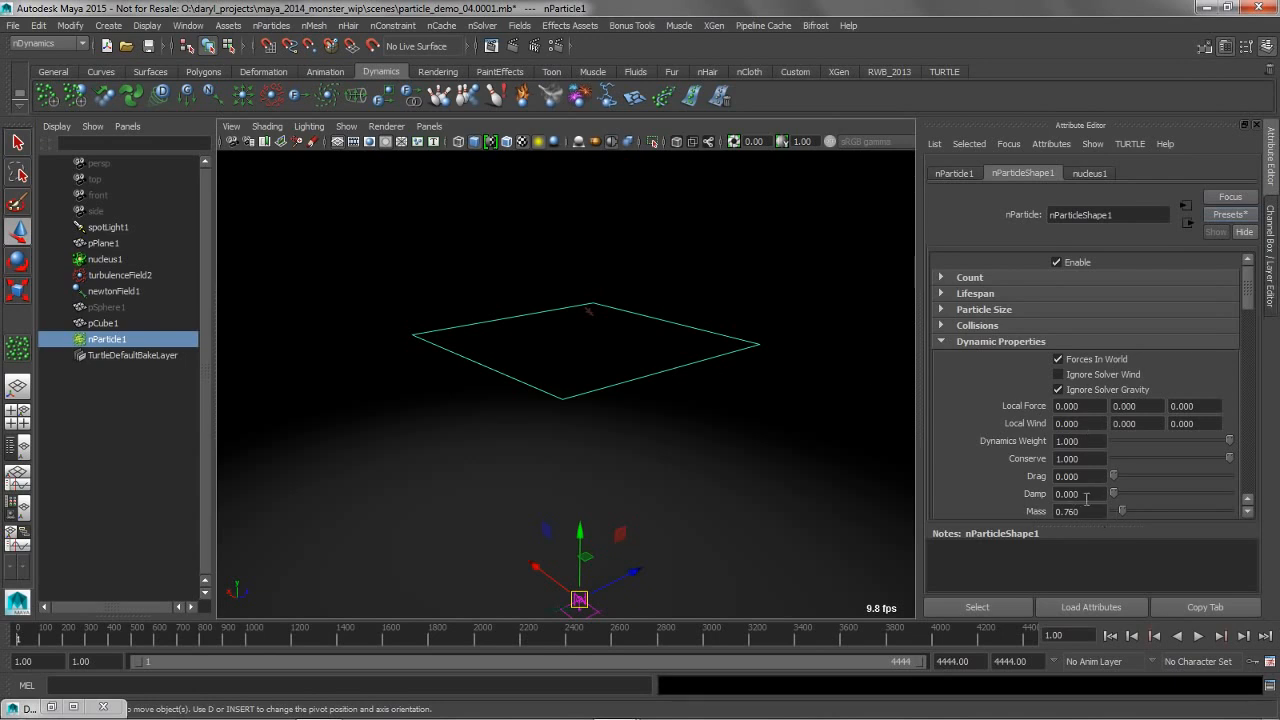
left_click_drag(1210, 462, 1207, 463)
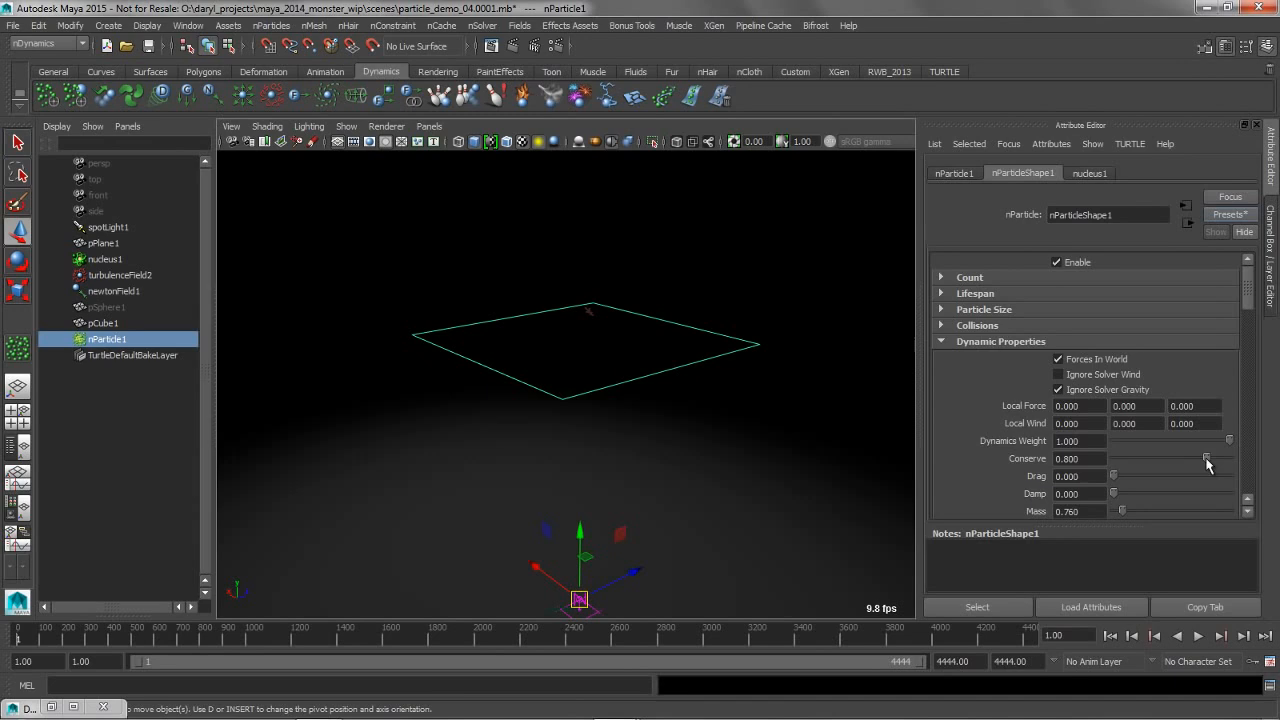
Play the simulation with the reduced Conserve value, view the particle trails from another angle, and stop playback
left_click(1200, 636)
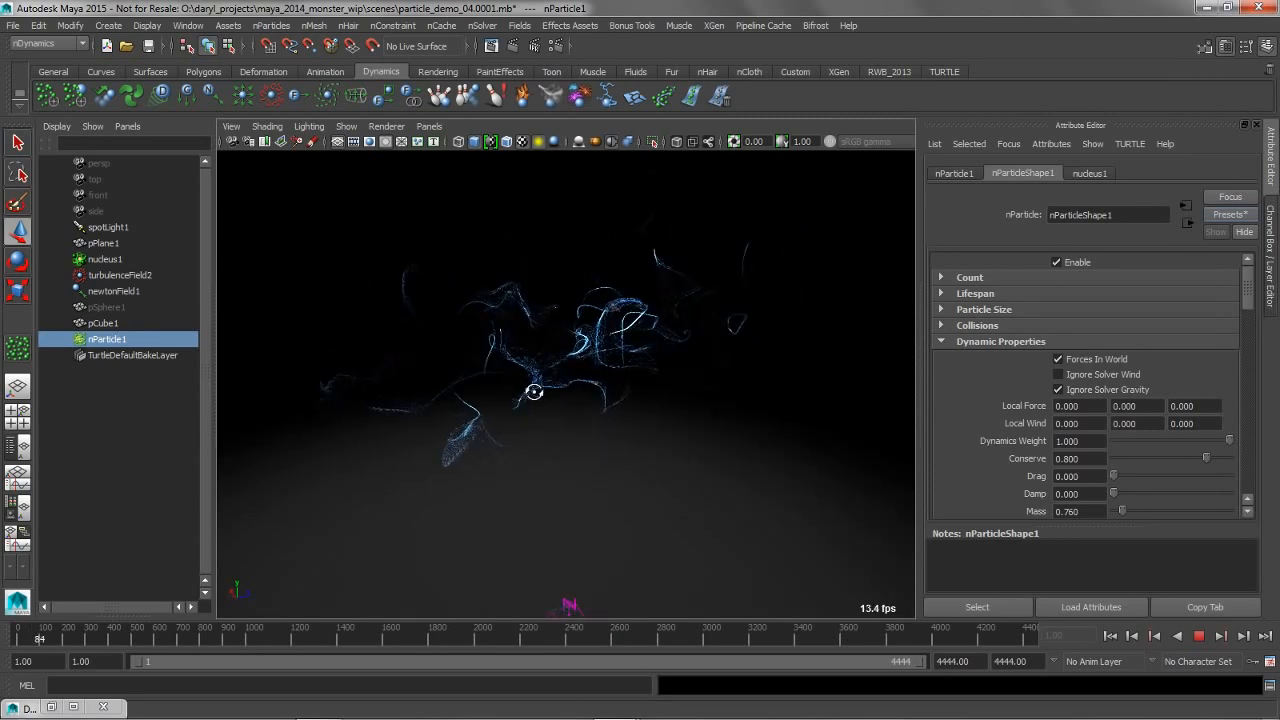
left_click_drag(600, 403, 697, 432, "alt")
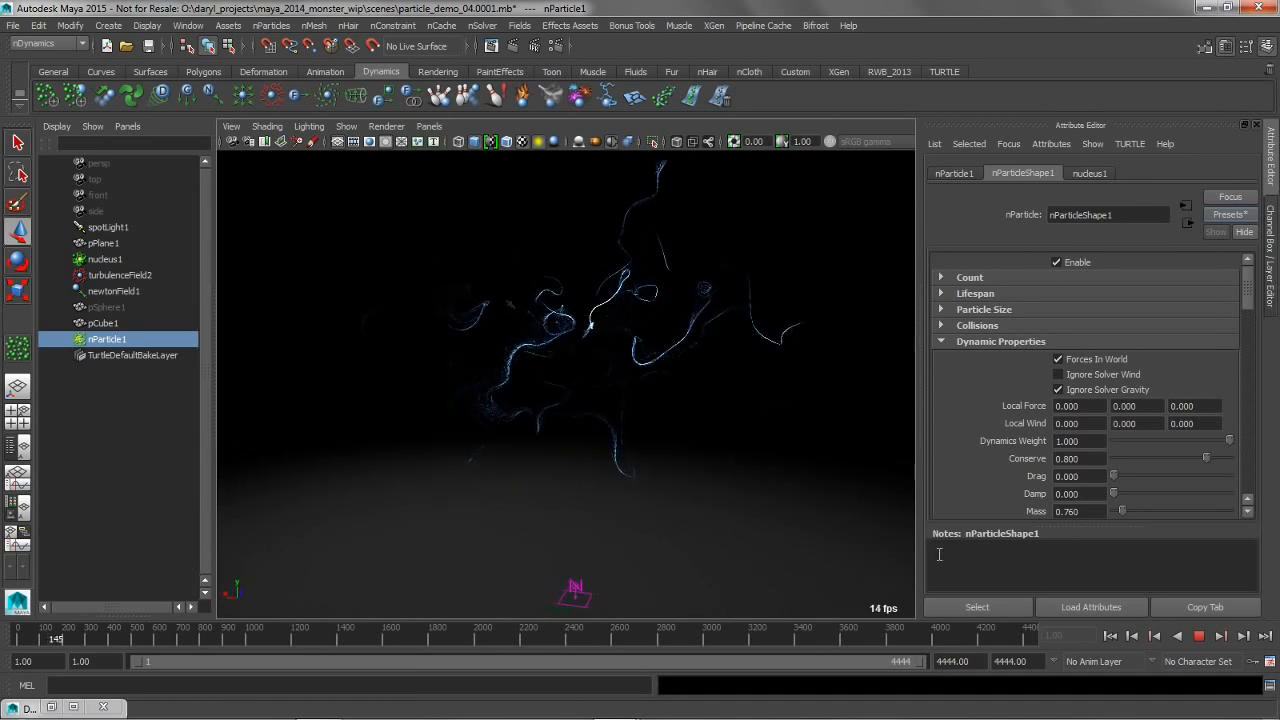
left_click(1199, 637)
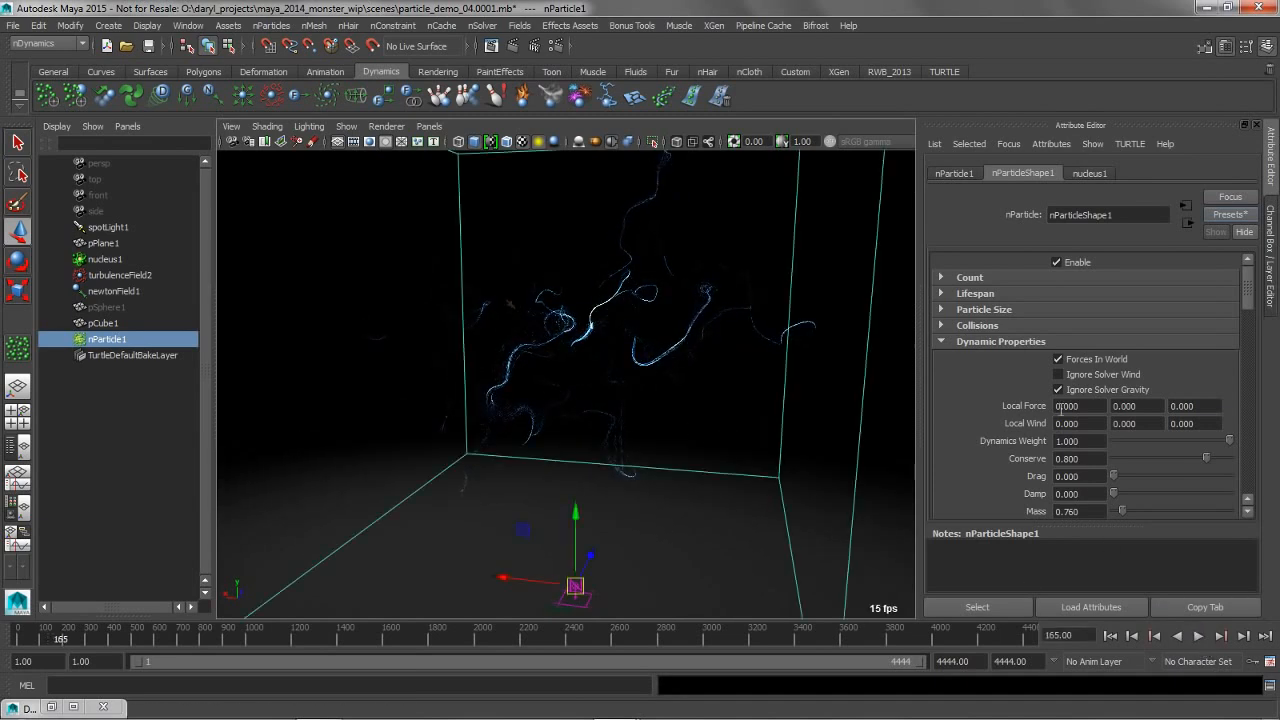
Turn off Ignore Solver Gravity for the particles, replay the simulation from the first frame, stop it and examine the trails
left_click(1110, 636)
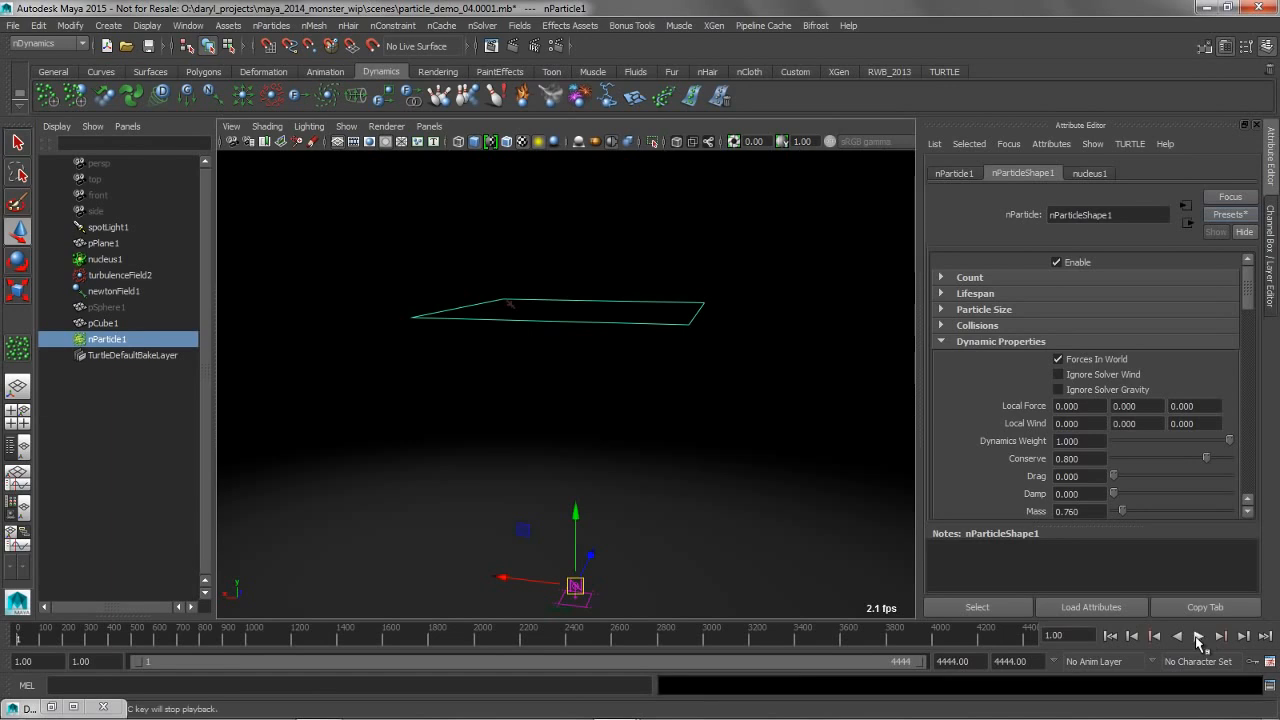
left_click(1199, 636)
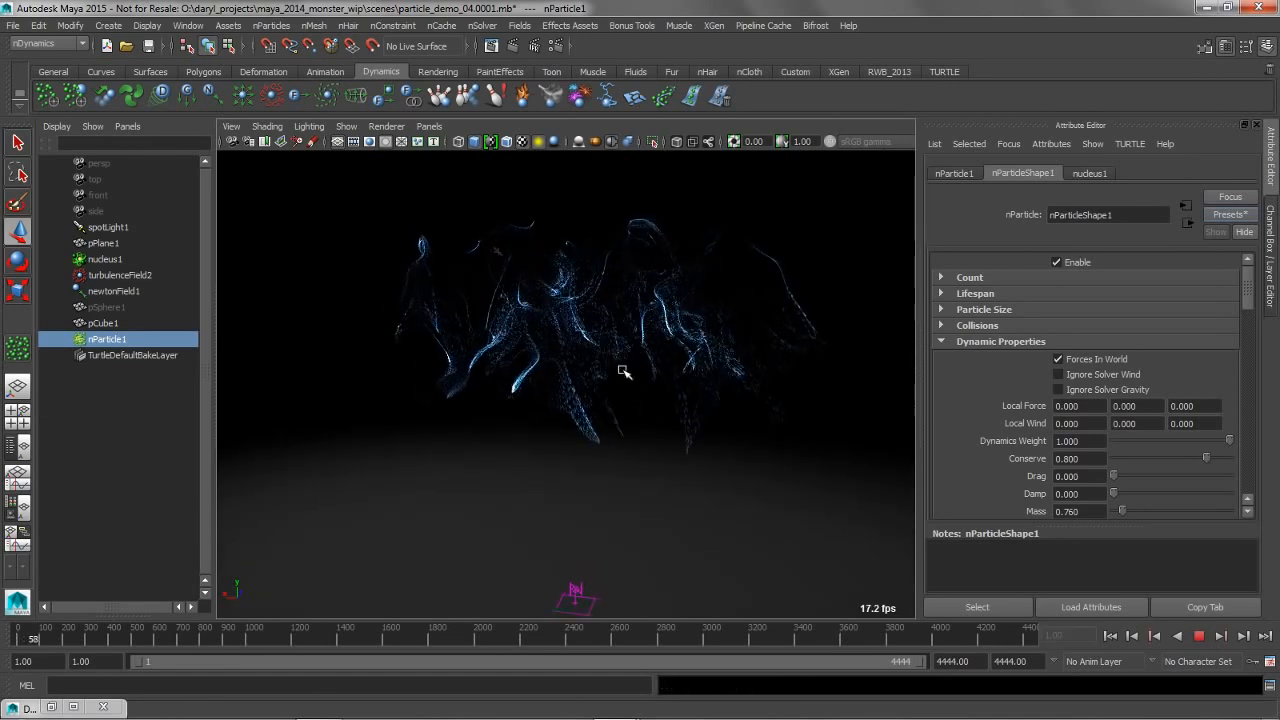
left_click_drag(597, 356, 537, 349, "alt")
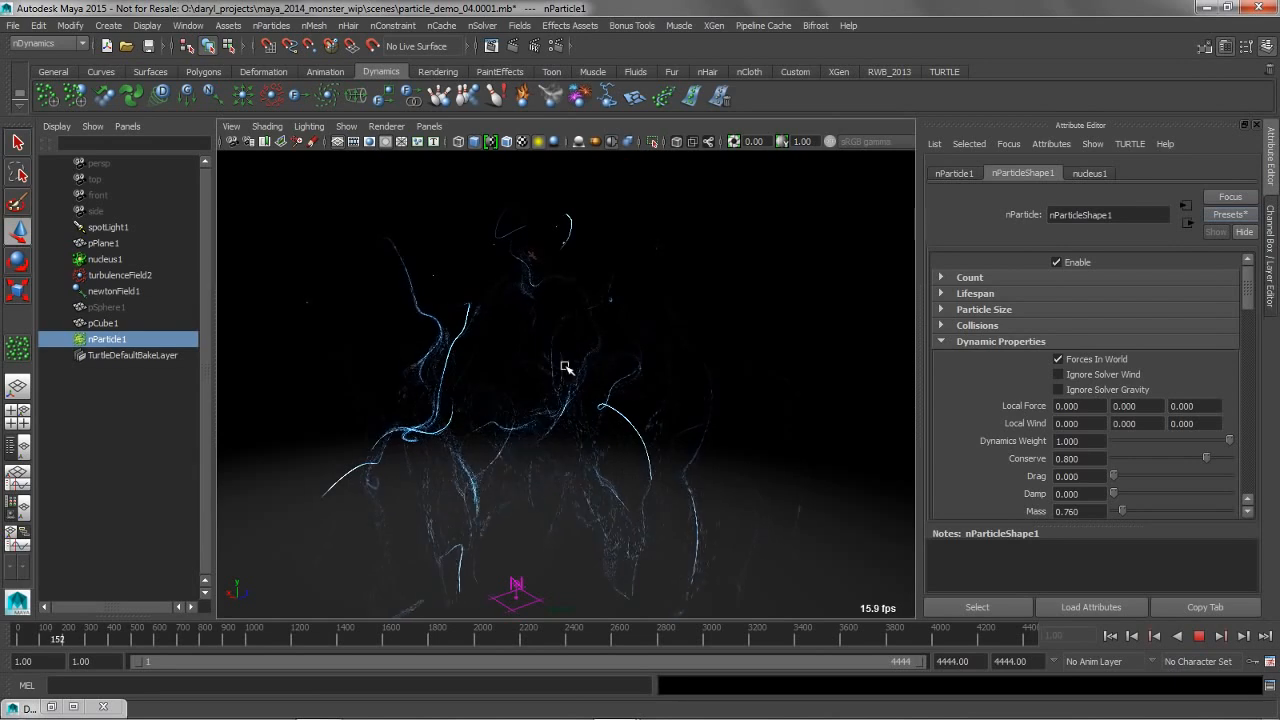
left_click(1199, 636)
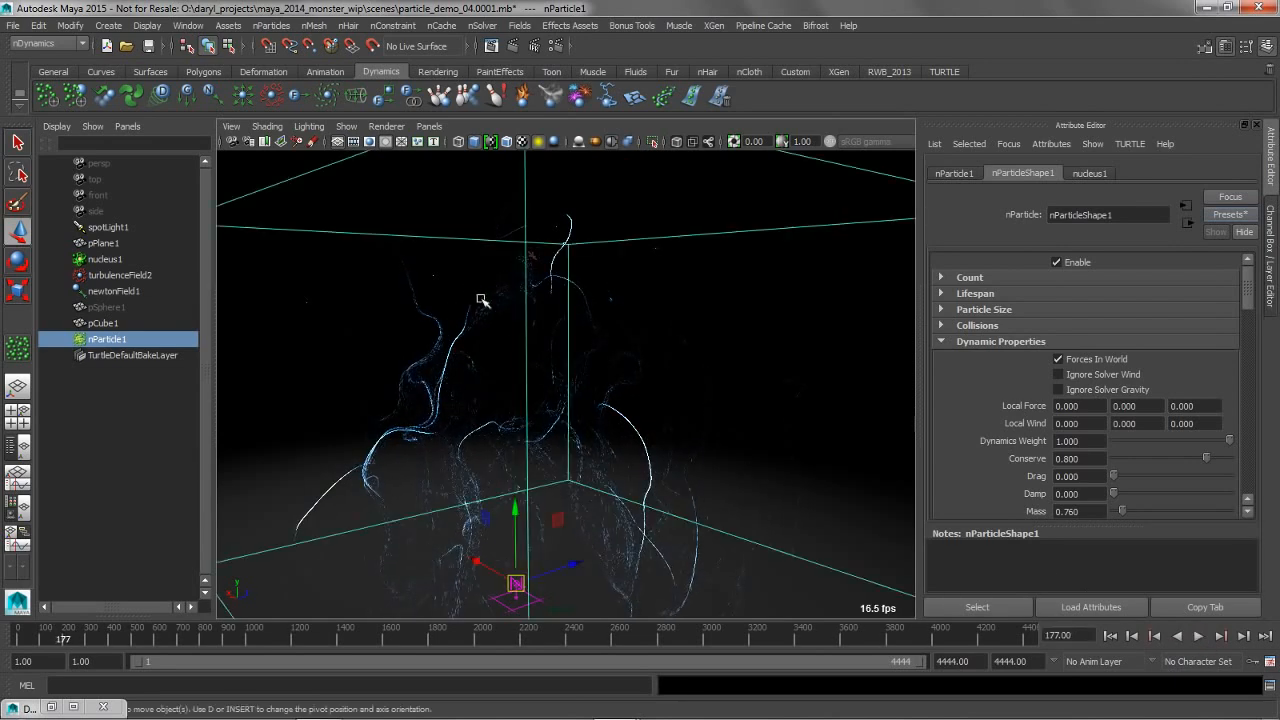
left_click_drag(483, 300, 594, 331, "alt")
right_click_drag(594, 331, 517, 337, "alt")
left_click_drag(517, 337, 529, 309, "alt")
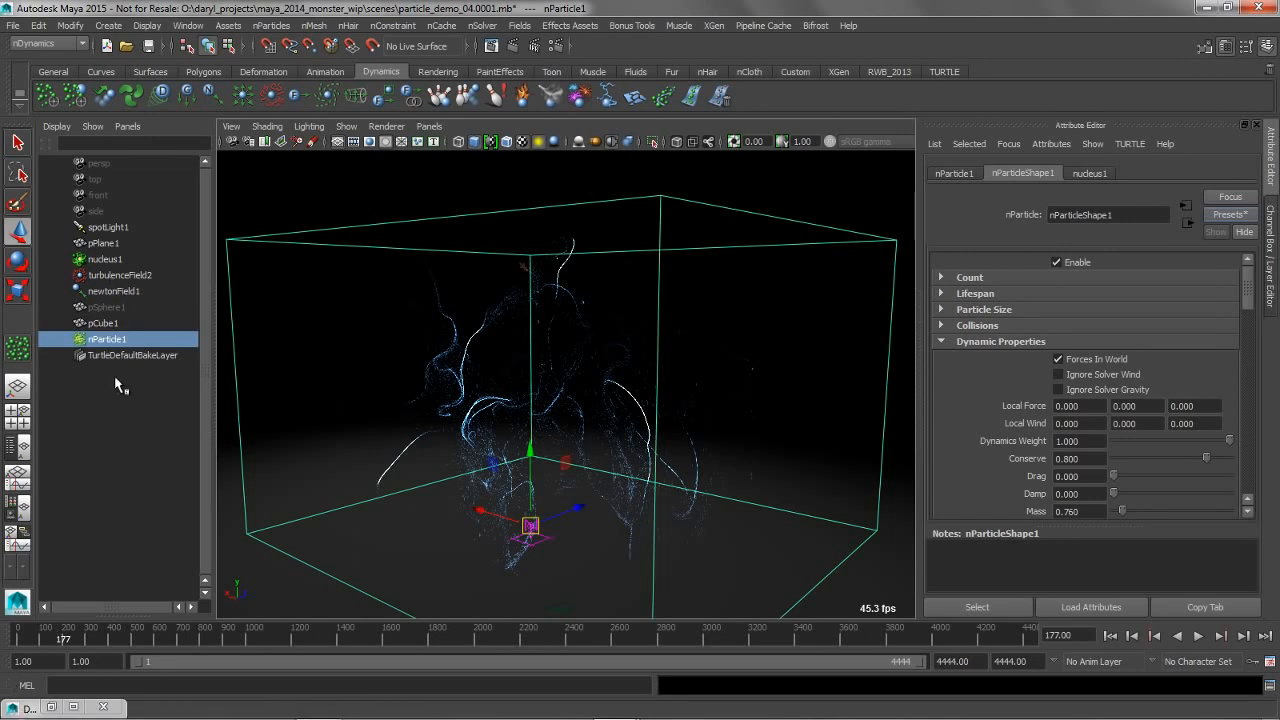
Restore the Dynamic Relationships Editor, connect newtonField1 to nParticle1 as well, and minimize the editor again
left_click(30, 708)
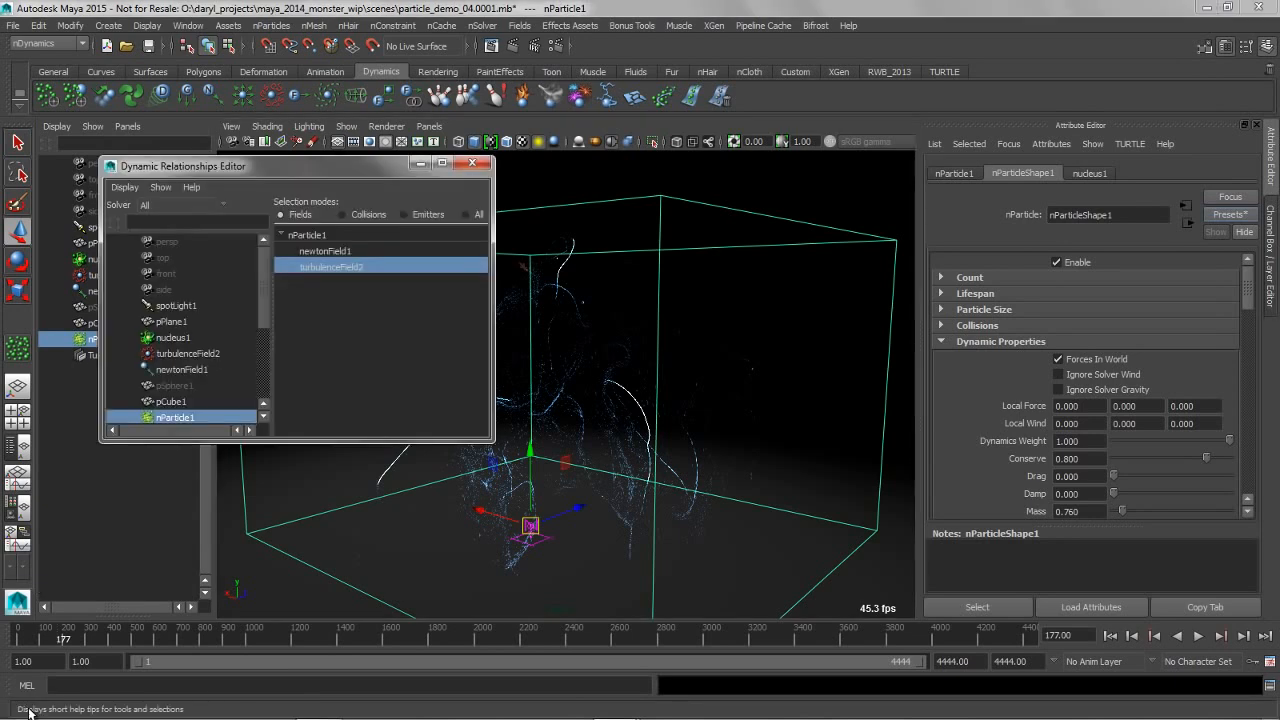
left_click(330, 252)
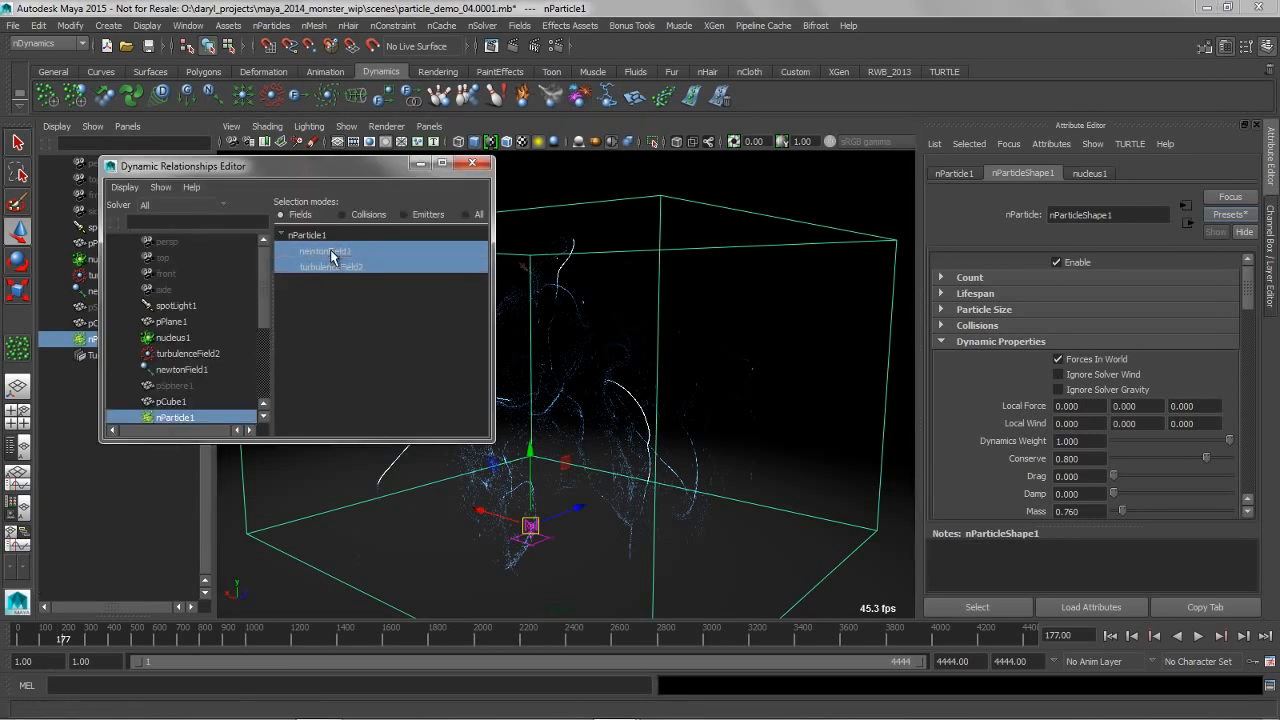
left_click(420, 163)
left_click_drag(557, 286, 606, 300, "alt")
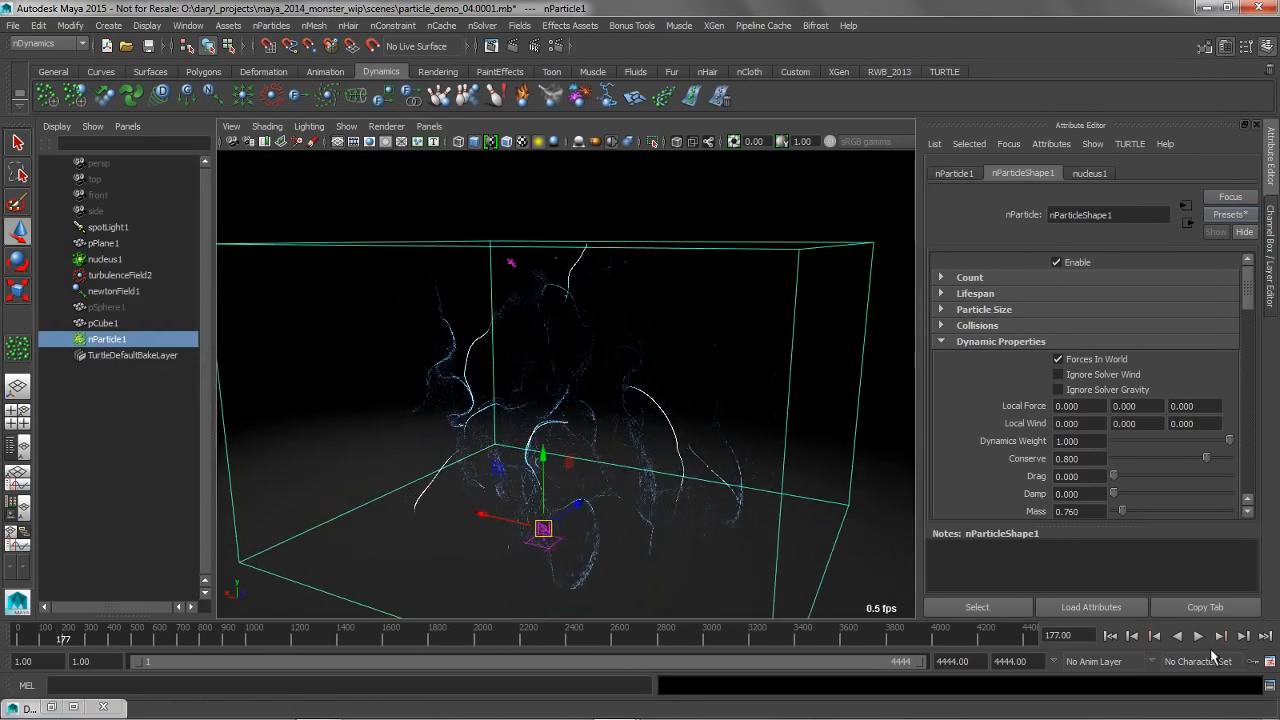
Replay the simulation from the first frame with both fields active, stop at frame 100 and examine the particles around the Newton field
left_click(1112, 637)
left_click(1199, 637)
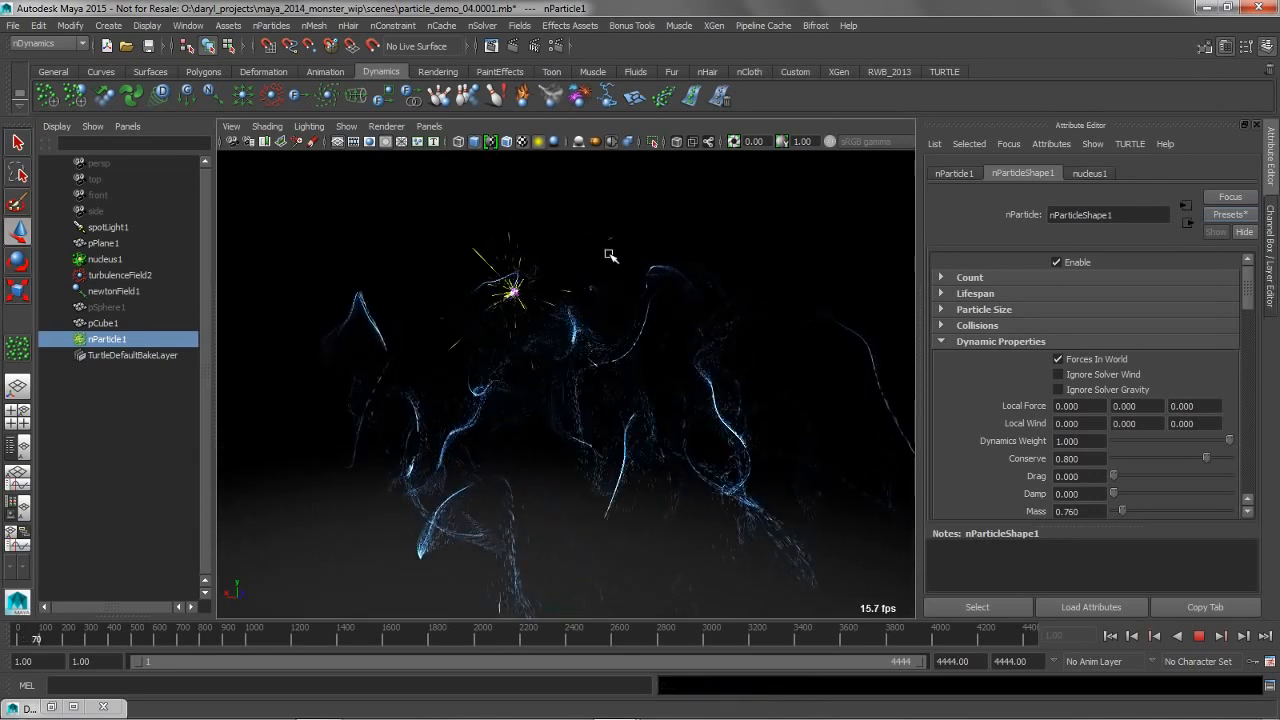
key("w")
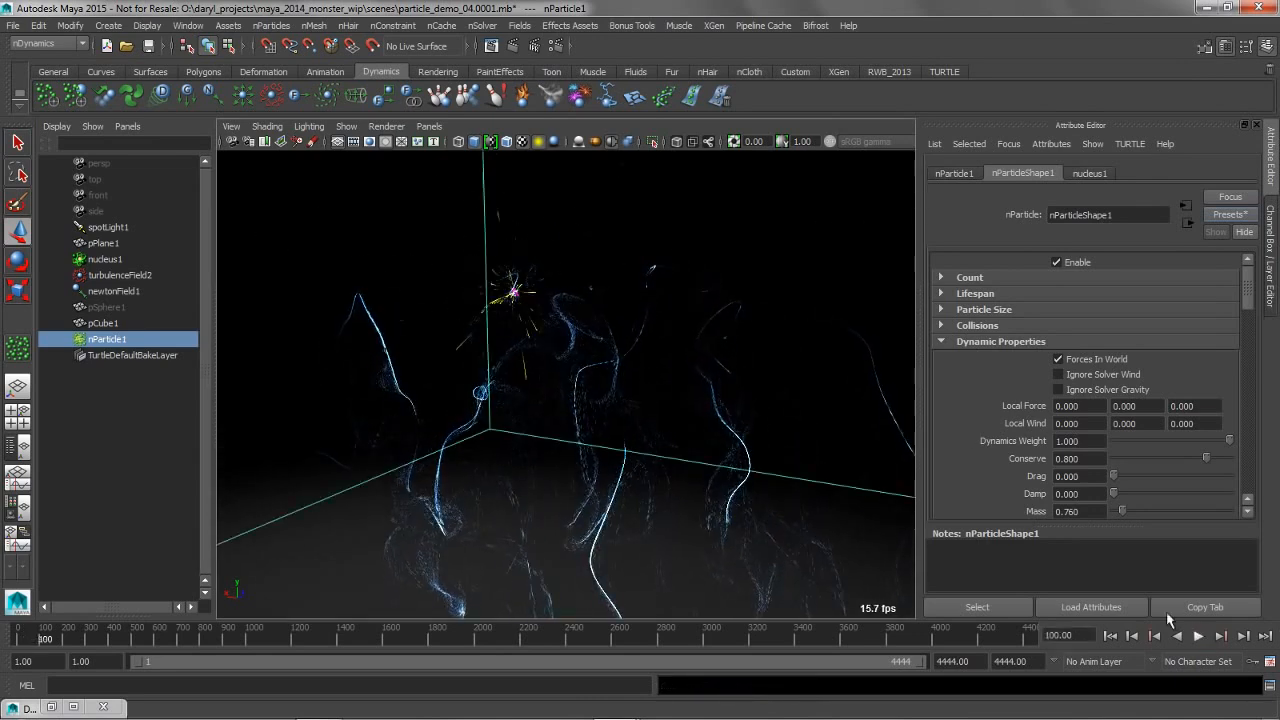
middle_click_drag(610, 345, 608, 391, "alt")
mouse_move(697, 397)
right_mouse_down("alt")
mouse_move(551, 397)
mouse_move(569, 390)
right_mouse_up("alt")
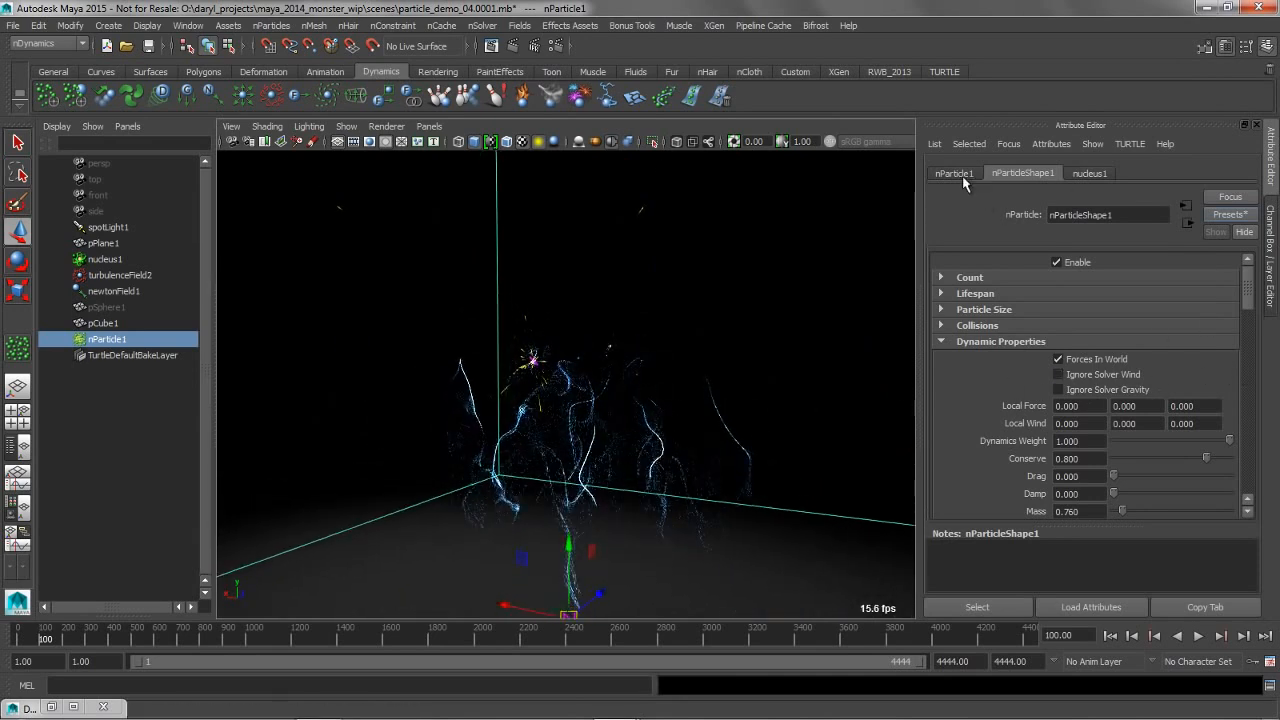
Check nucleus1's gravity and wind settings, and reduce newtonField1's attenuation to about 0.26 using its viewport manipulator
left_click(106, 260)
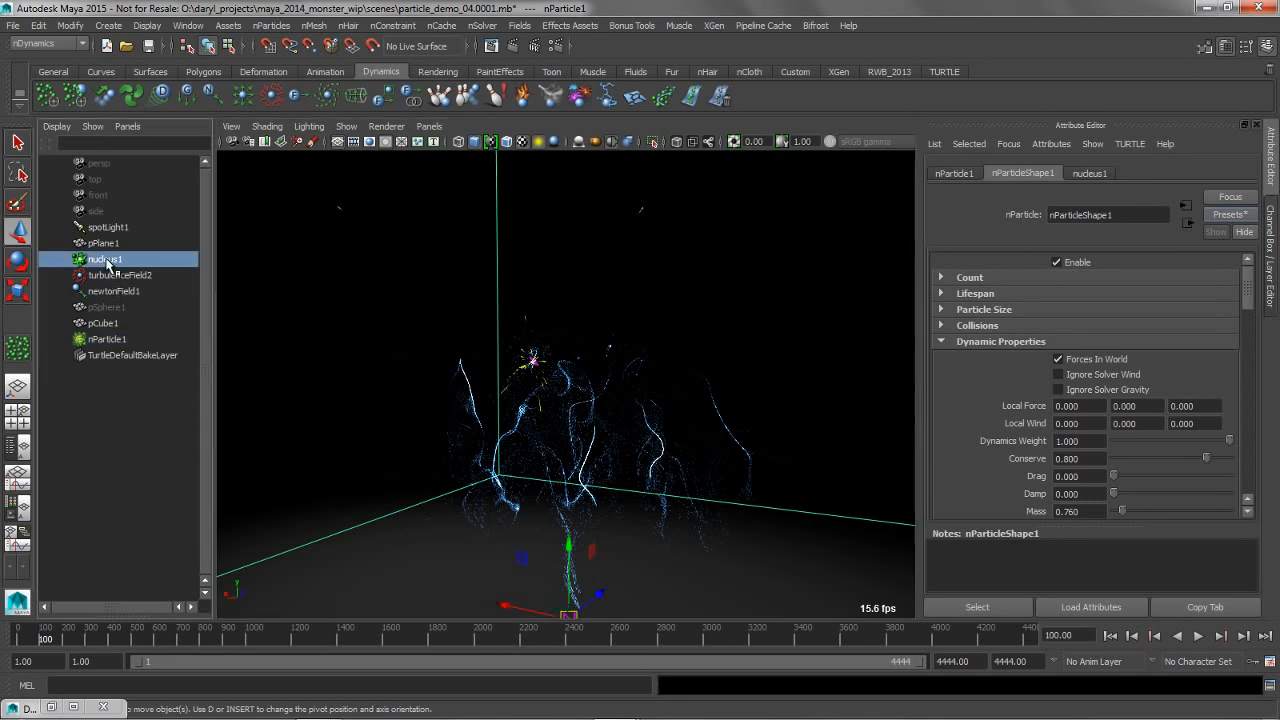
mouse_move(1252, 326)
left_mouse_down()
mouse_move(1253, 370)
mouse_move(1254, 339)
left_mouse_up()
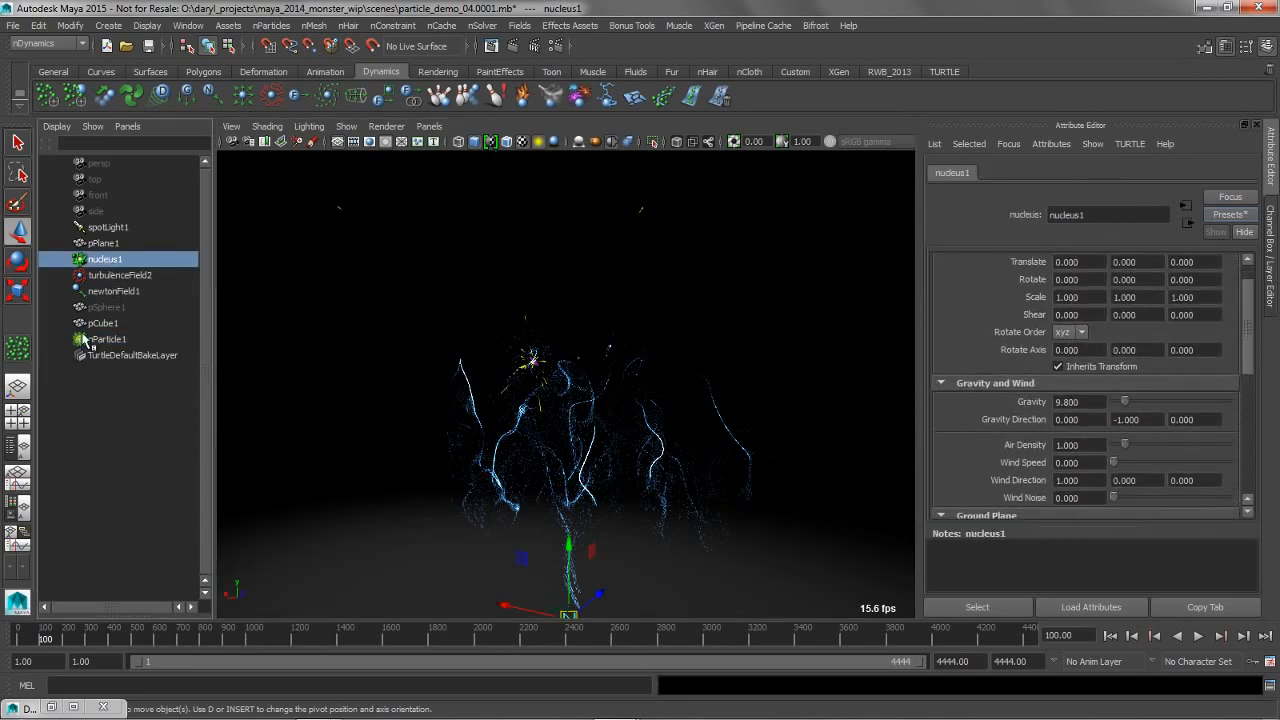
left_click(118, 291)
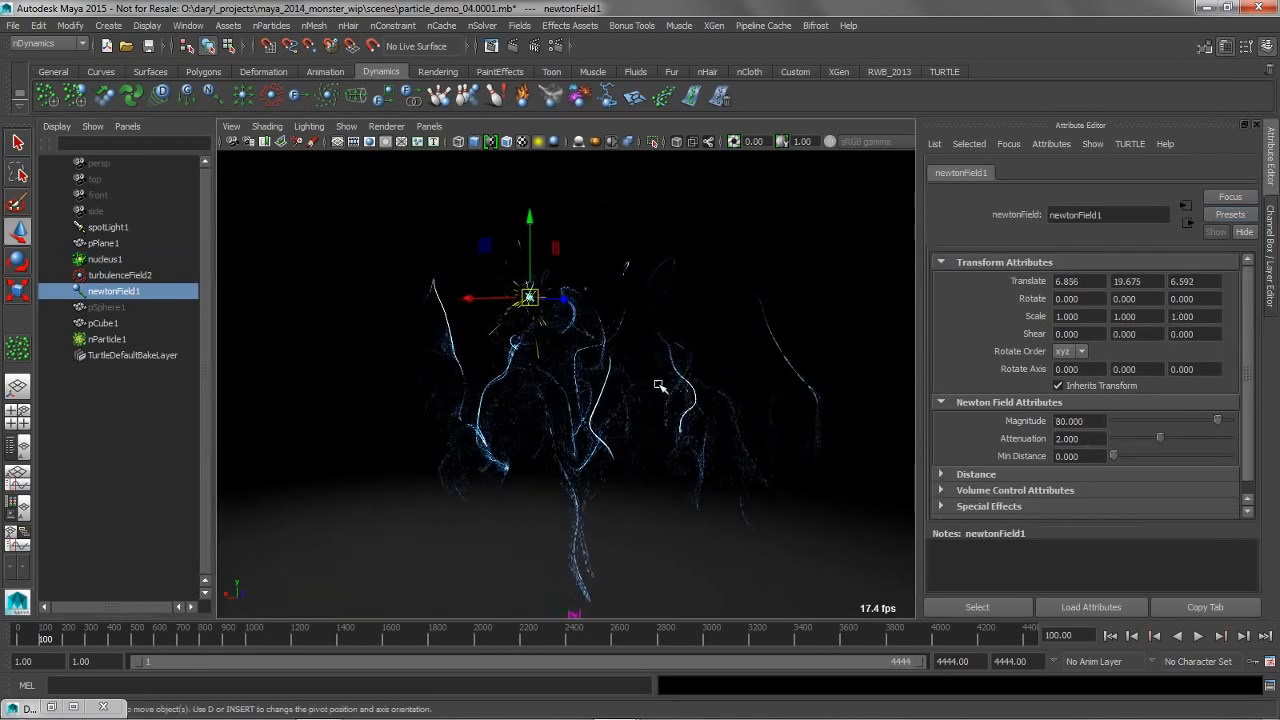
key("t")
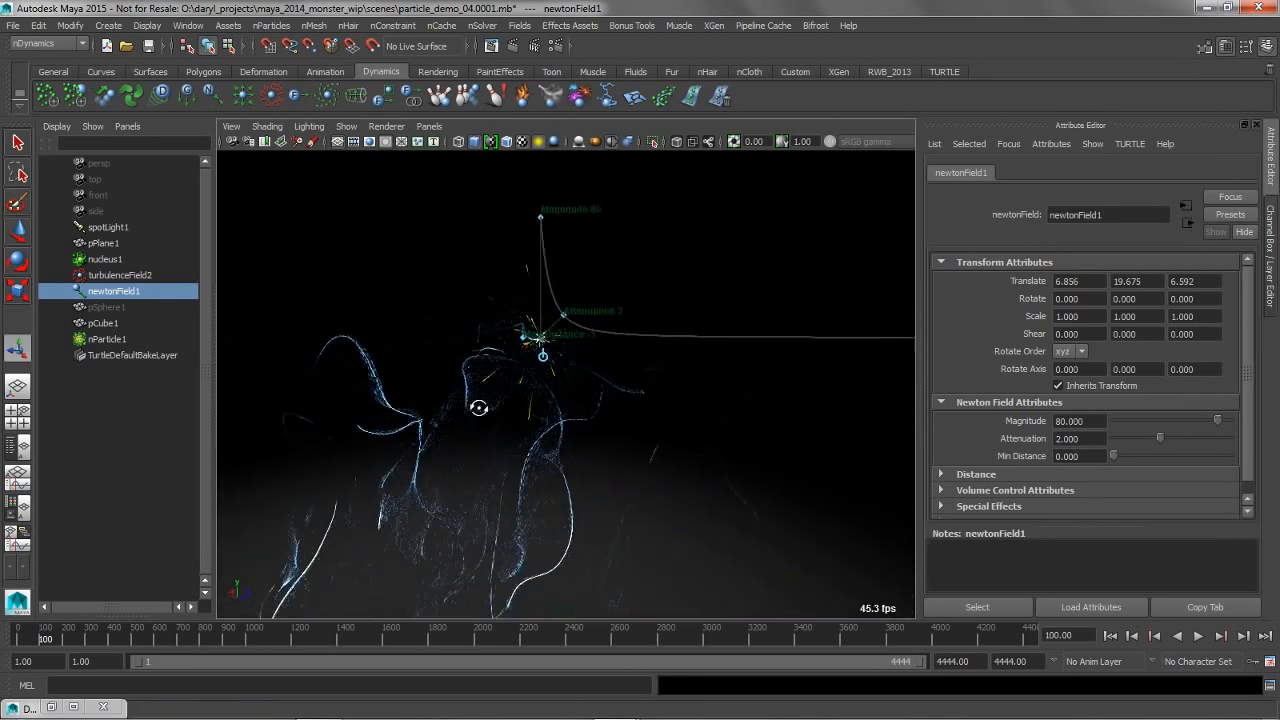
left_click_drag(523, 321, 576, 263)
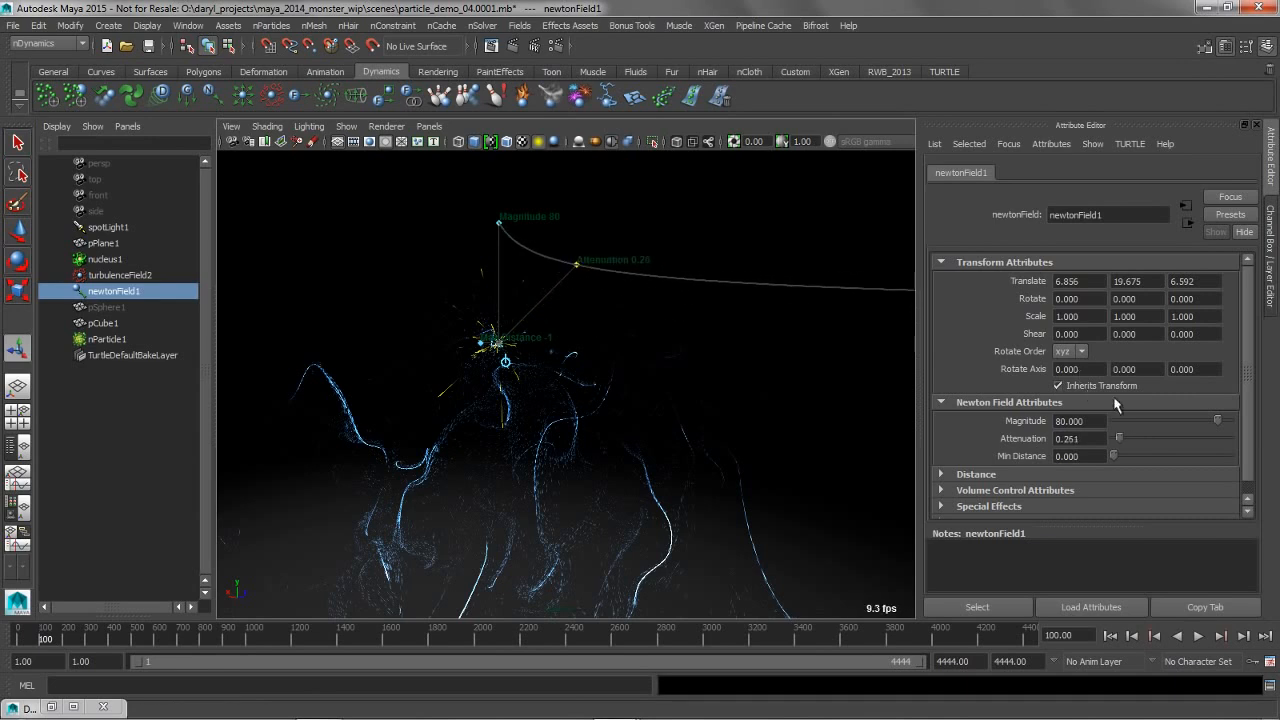
Replay the simulation from the first frame with the reduced attenuation, view the particles from other angles, stop and rewind
left_click(1110, 635)
left_click(1198, 635)
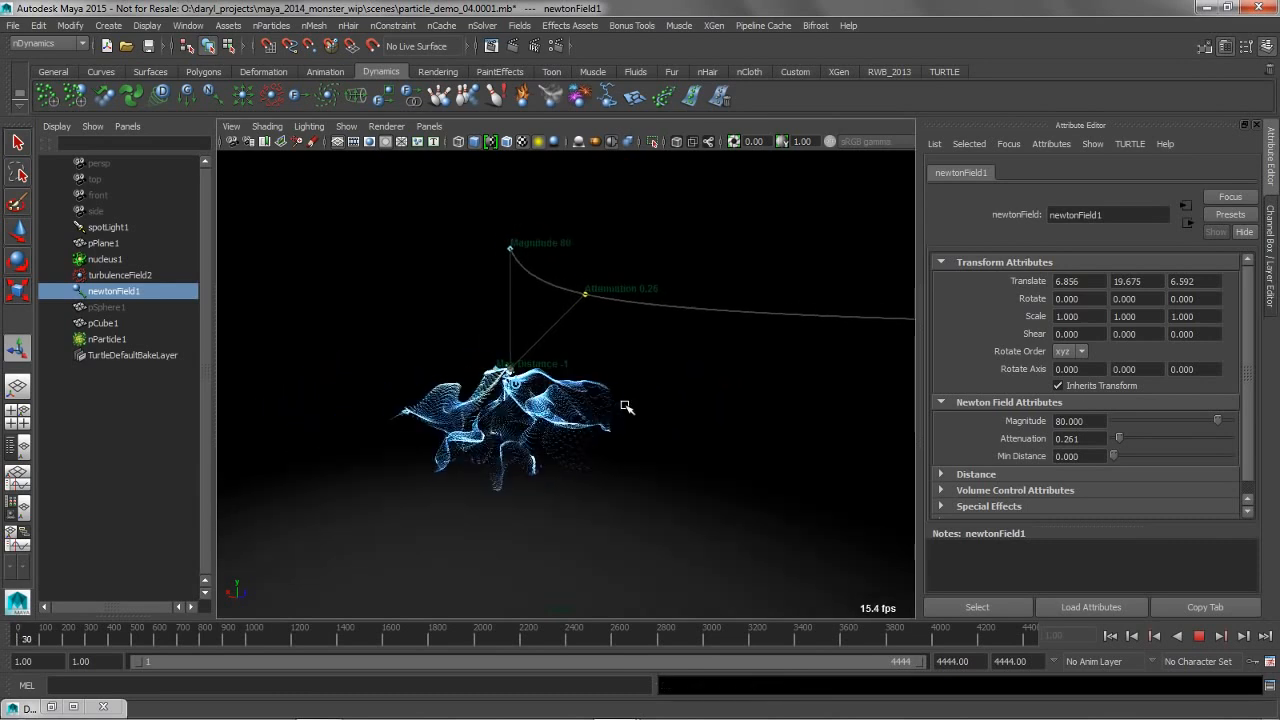
left_click_drag(612, 404, 569, 406, "alt")
left_click_drag(660, 413, 526, 379, "alt")
key("w")
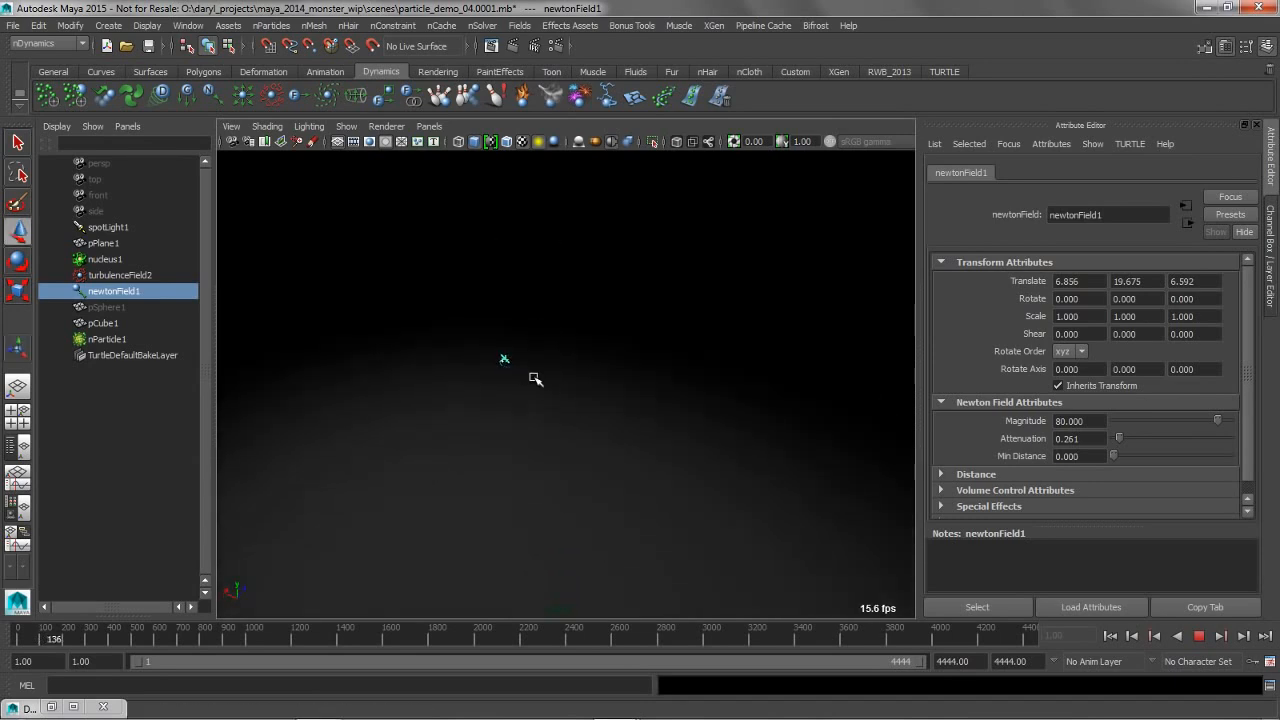
left_click(1199, 637)
left_click(1108, 637)
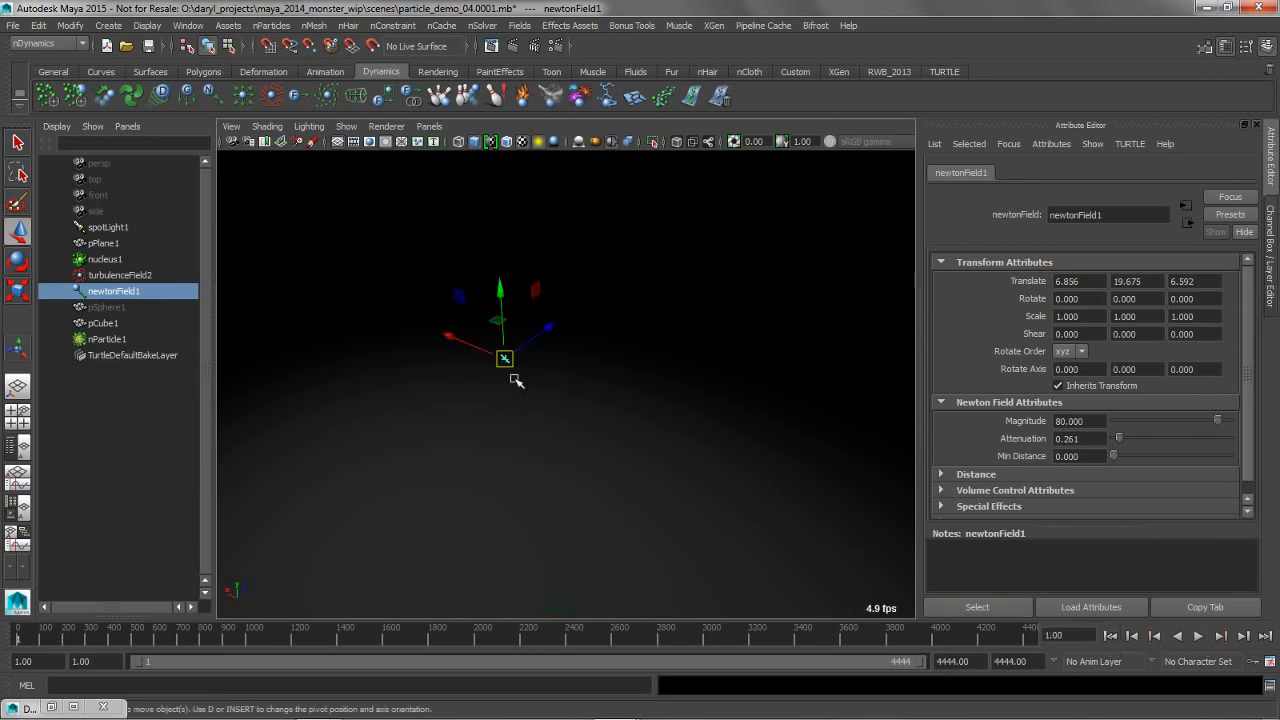
Add the nSolver Interactive Playback command to the Dynamics shelf
left_click_drag(510, 415, 511, 399, "alt")
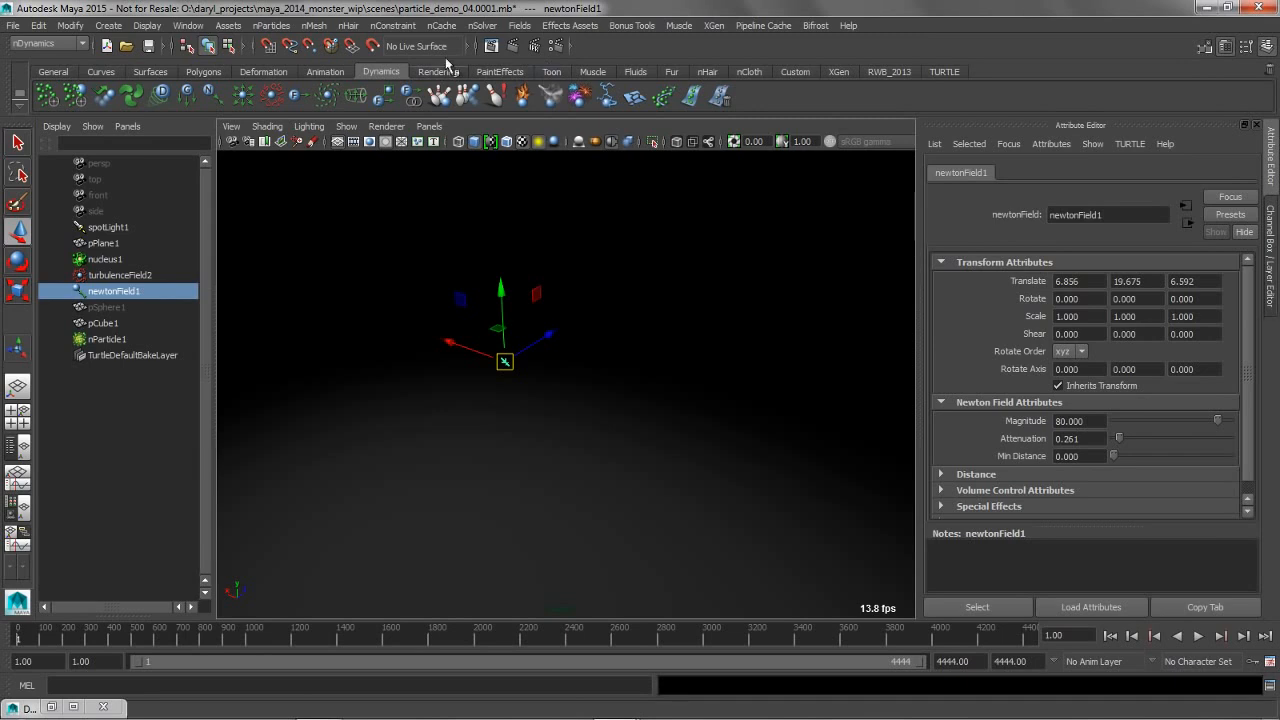
left_click(482, 25)
mouse_move(517, 85)
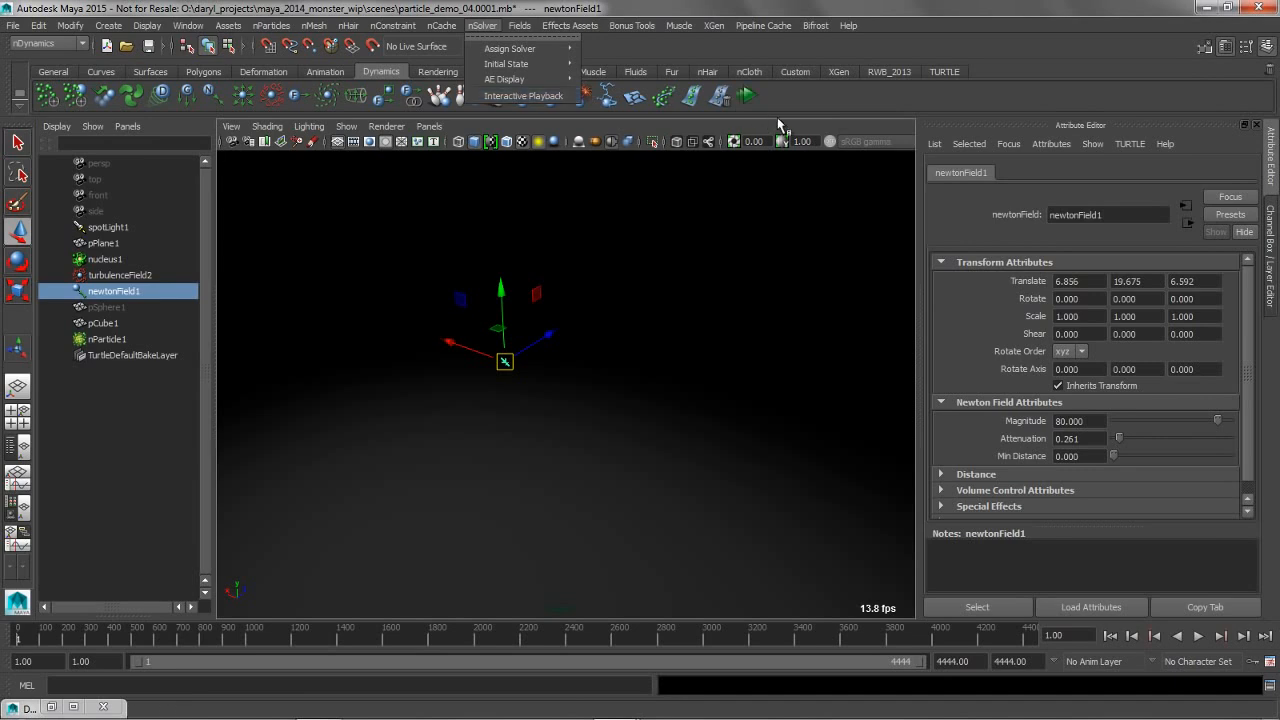
Start Interactive Playback from the first frame and move newtonField1 away from the particles while the simulation runs
left_click(1112, 640)
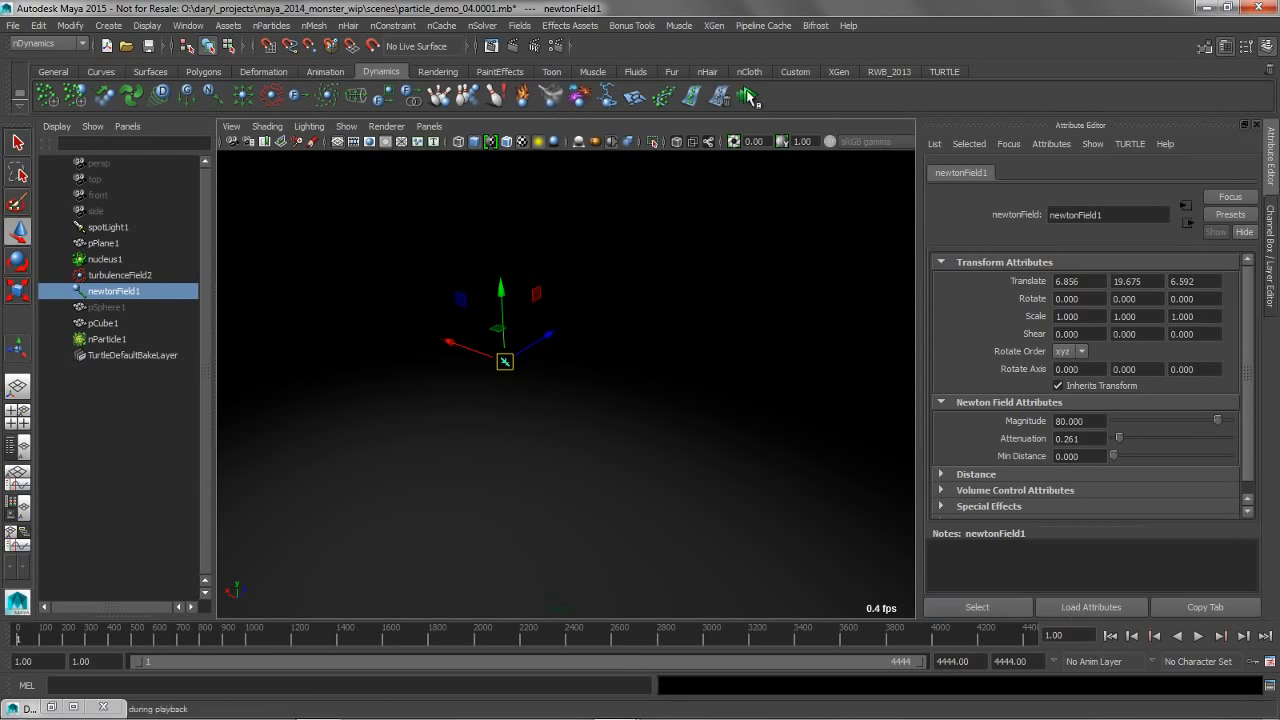
left_click(747, 95)
left_click_drag(527, 350, 723, 440)
left_click_drag(727, 383, 730, 422)
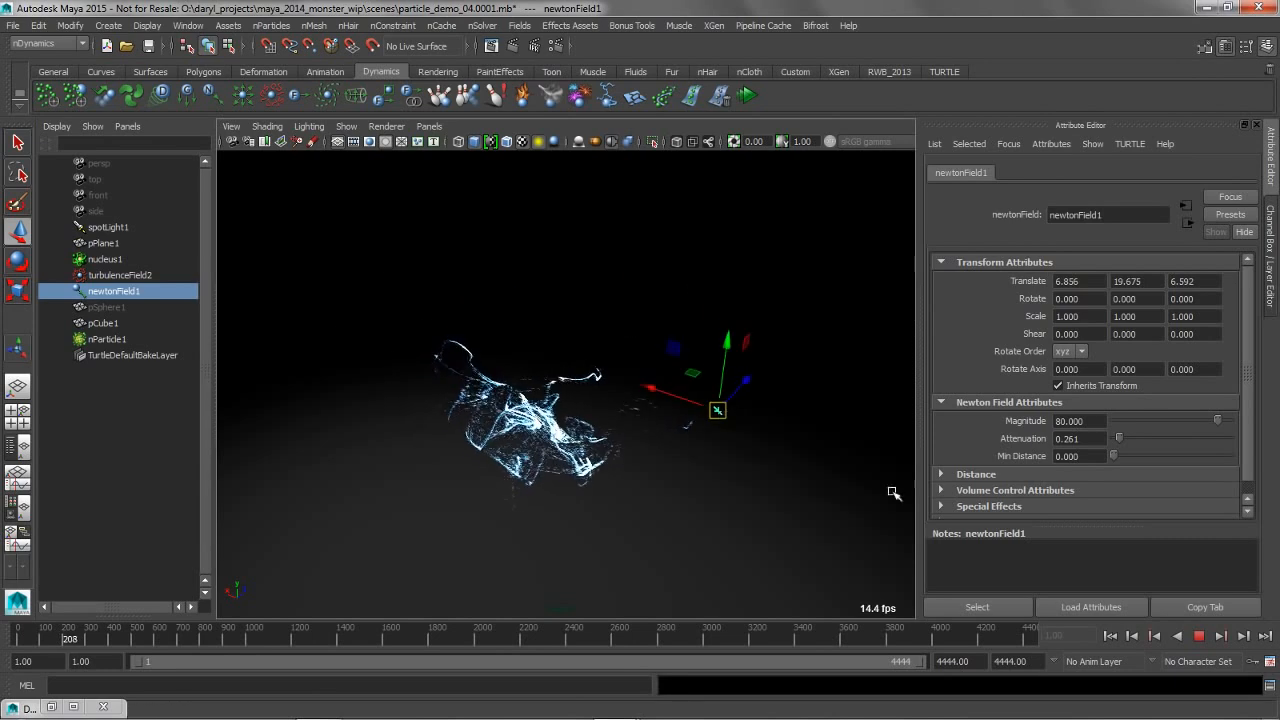
Select nParticle1 during playback, view the particles around the Newton field from other angles, and display the nParticleShape1 attributes
left_click(104, 339)
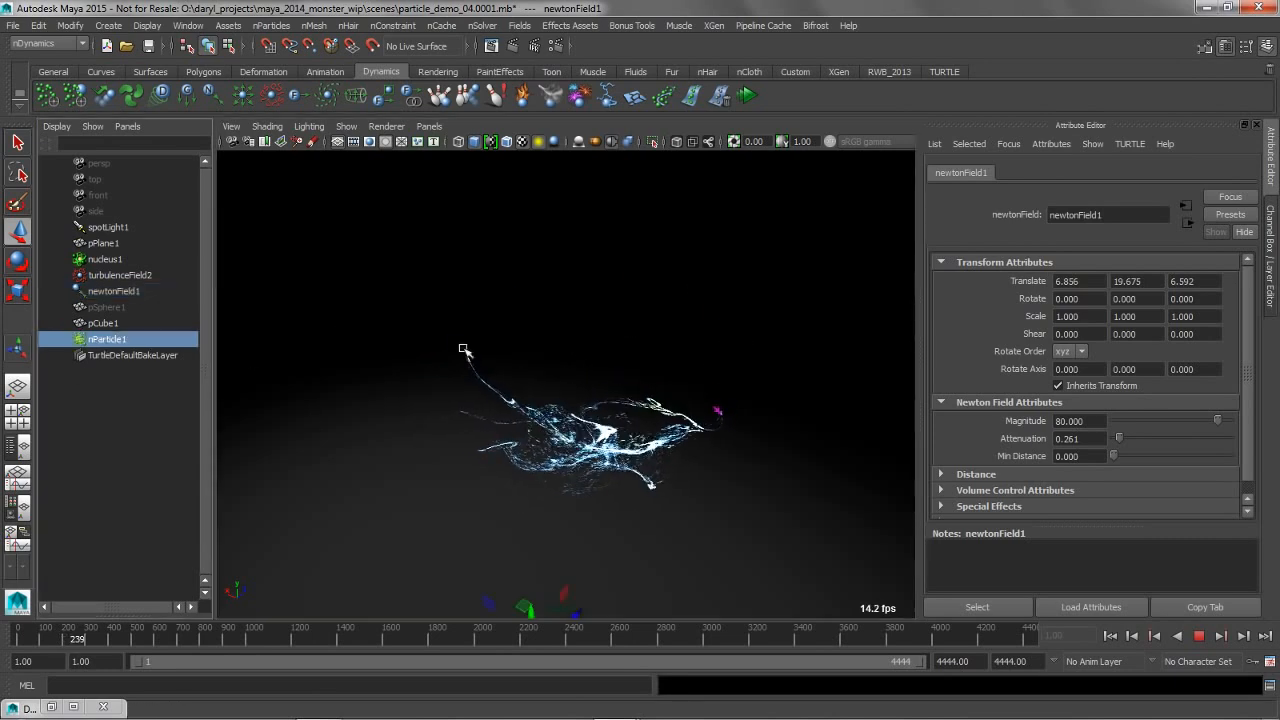
middle_click_drag(599, 252, 529, 160, "alt")
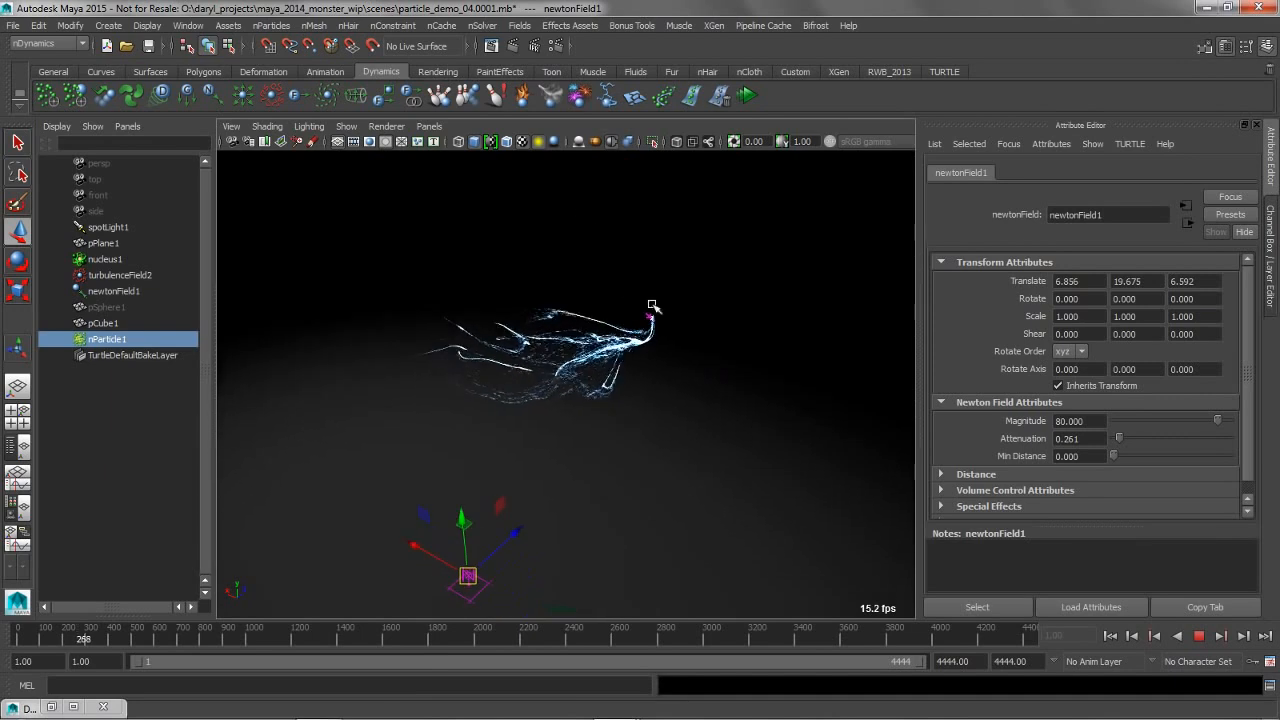
middle_click_drag(500, 460, 498, 465, "alt")
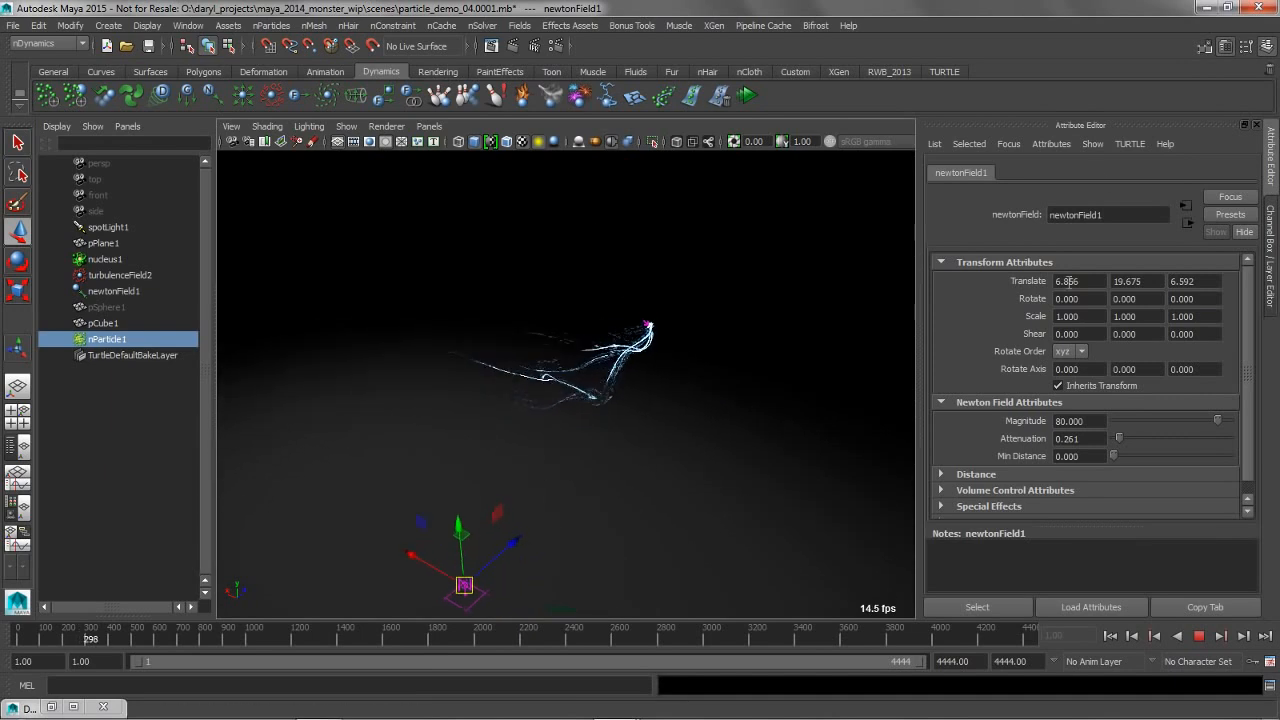
middle_click_drag(698, 250, 683, 271, "alt")
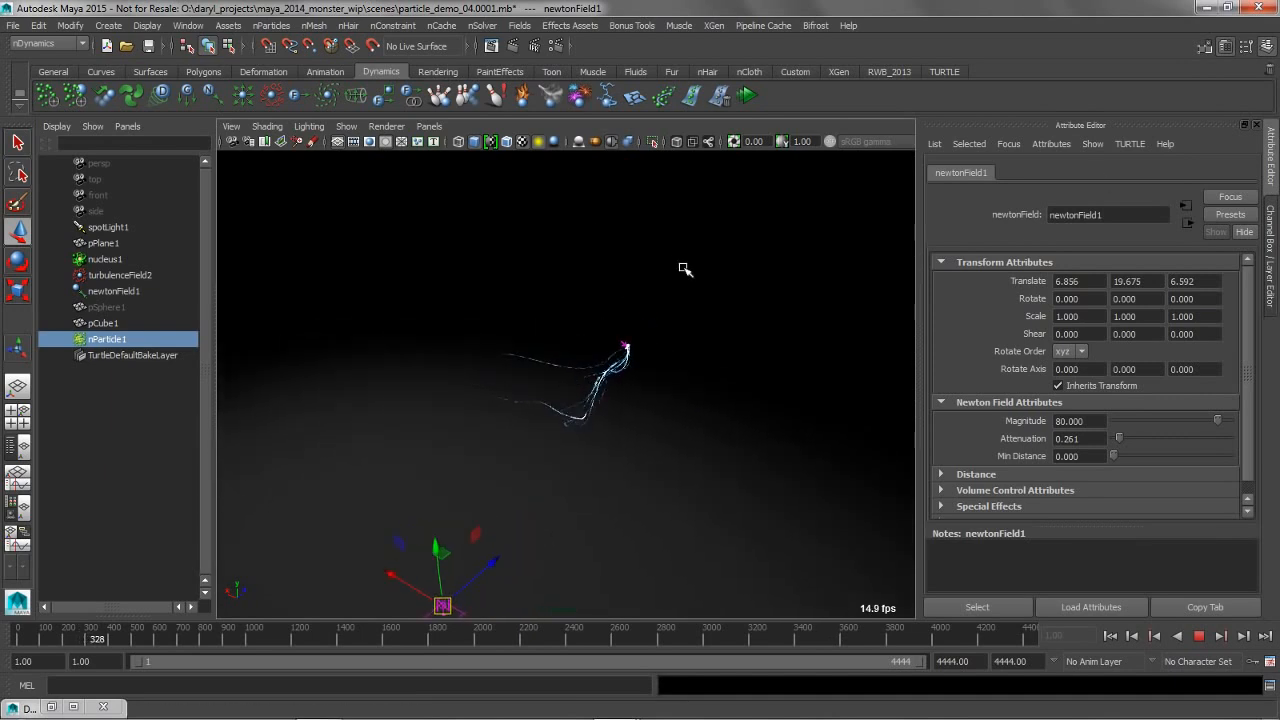
key("ctrl+a")
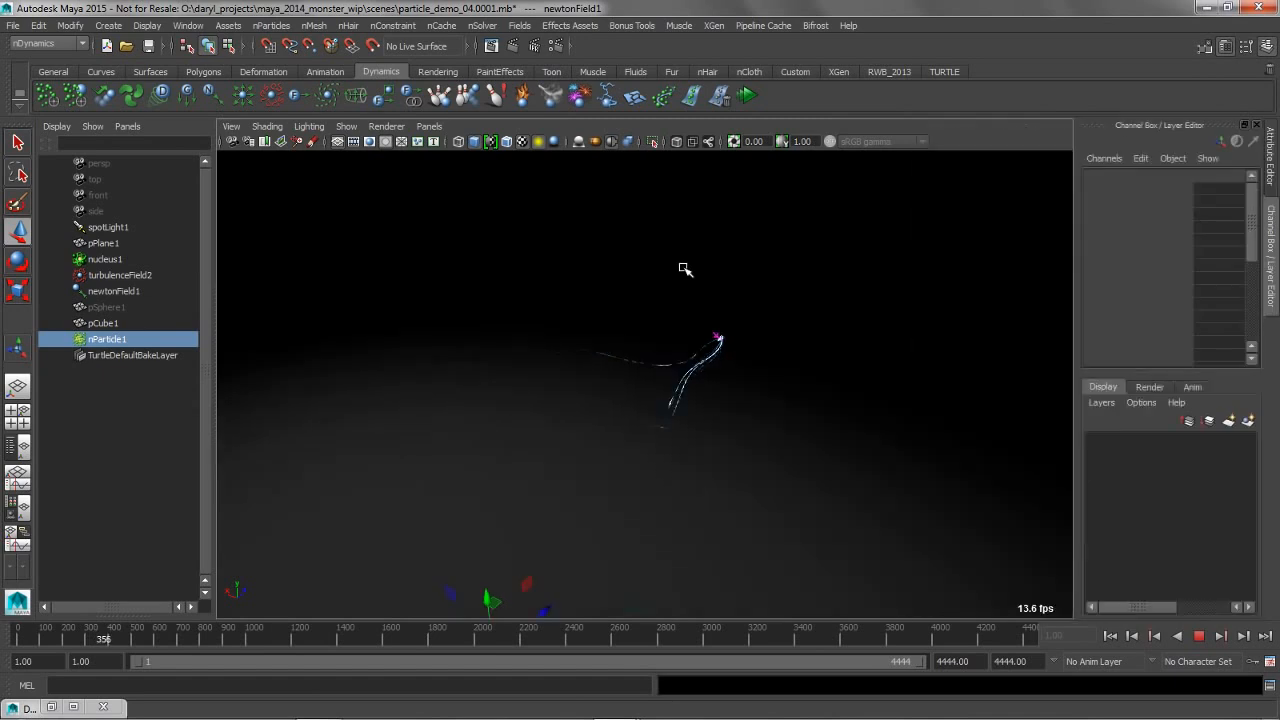
key("ctrl+a")
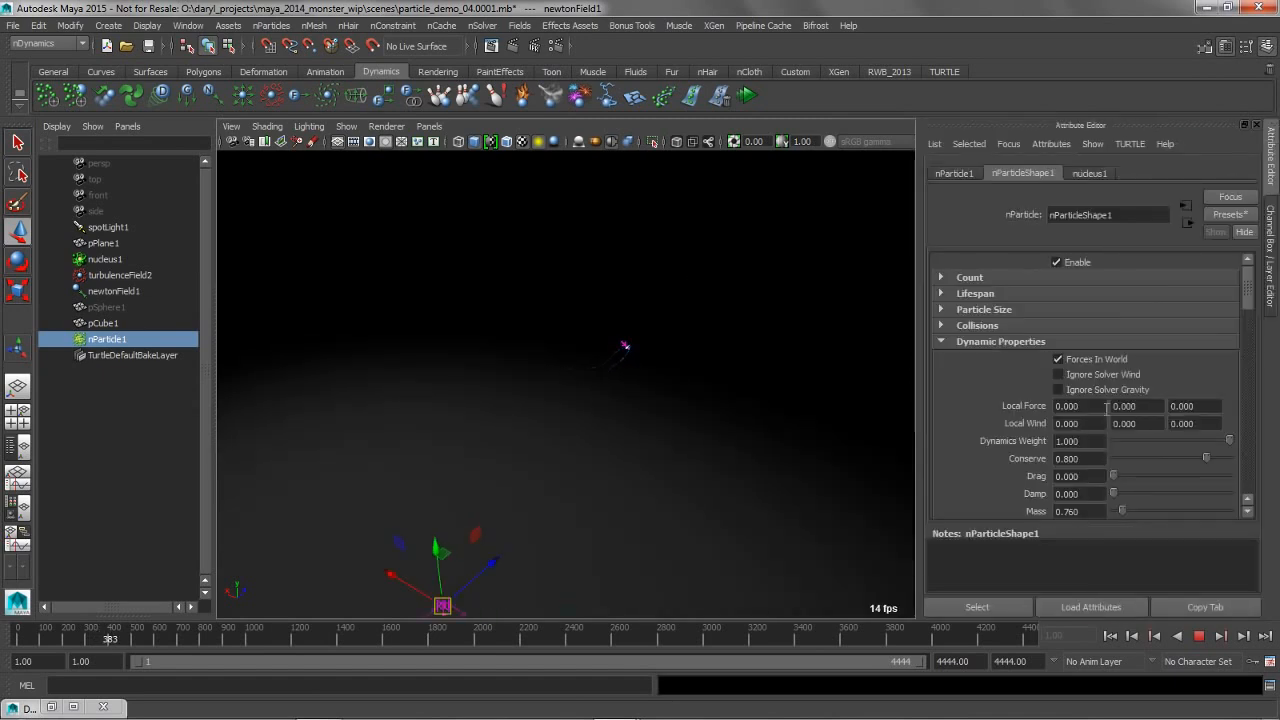
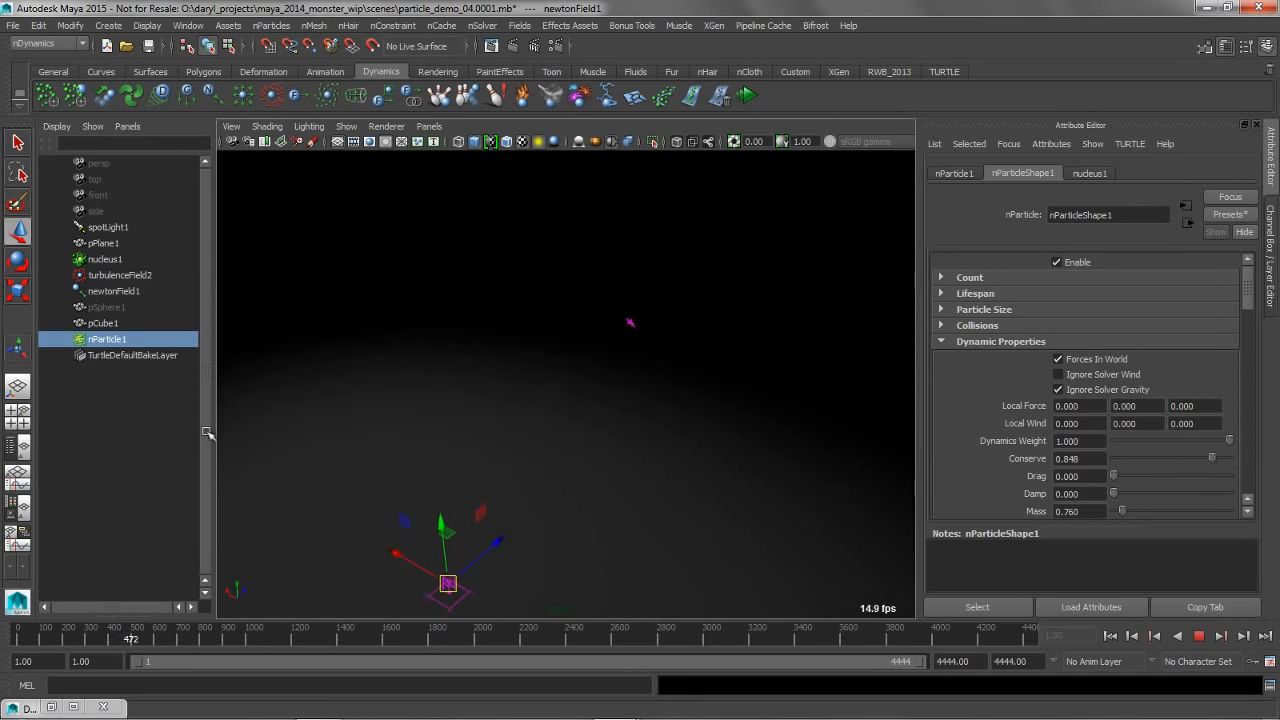
During playback restarted from the first frame, swing newtonField1's magnitude to about -76.55 and back to 62.759 while moving the field
left_click(112, 291)
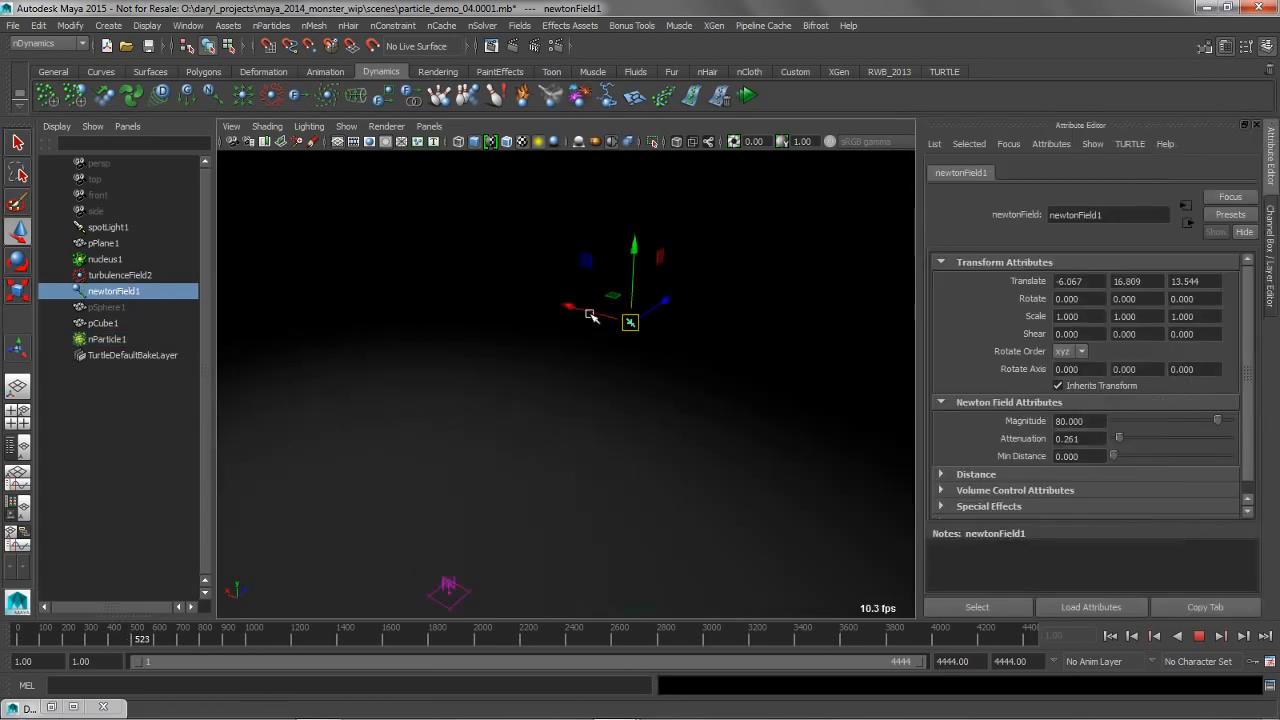
left_click_drag(1215, 421, 1148, 428)
left_click(1110, 637)
left_click_drag(631, 323, 541, 317)
left_click_drag(1131, 423, 1207, 430)
left_click_drag(593, 384, 740, 318)
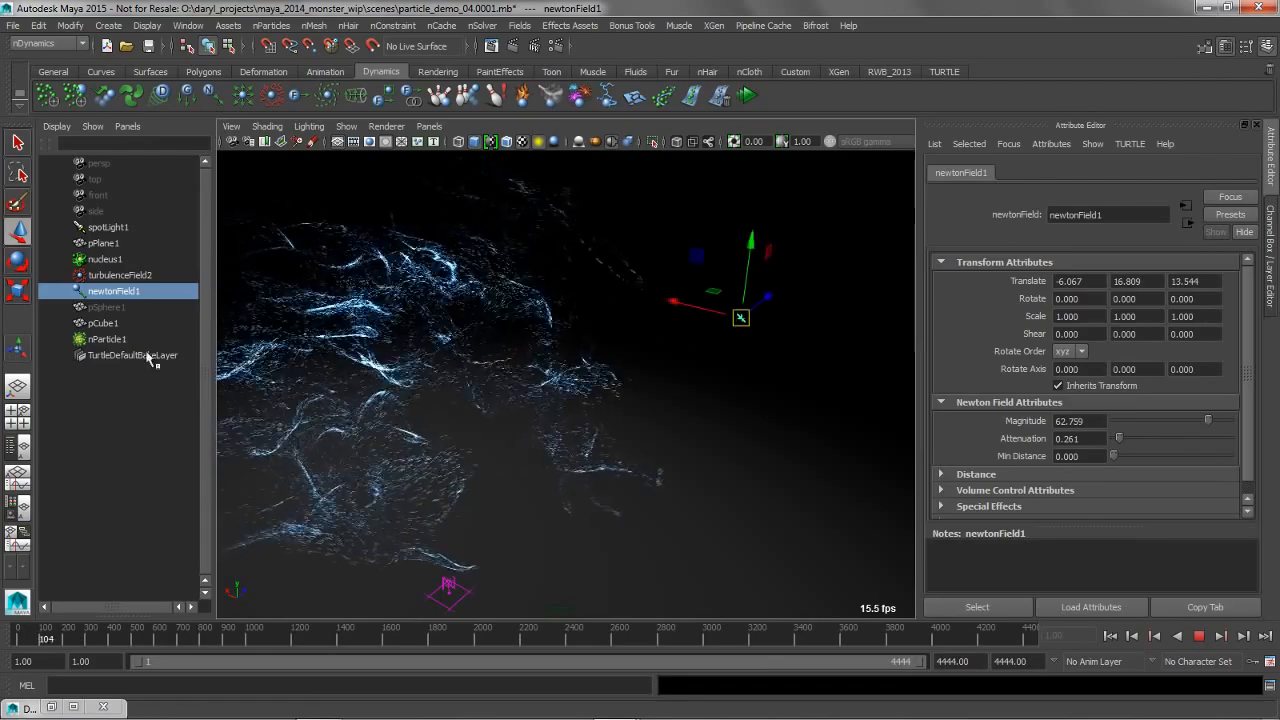
Turn off Ignore Solver Gravity for nParticleShape1, stop the playback, and view the particles from other angles
left_click(112, 340)
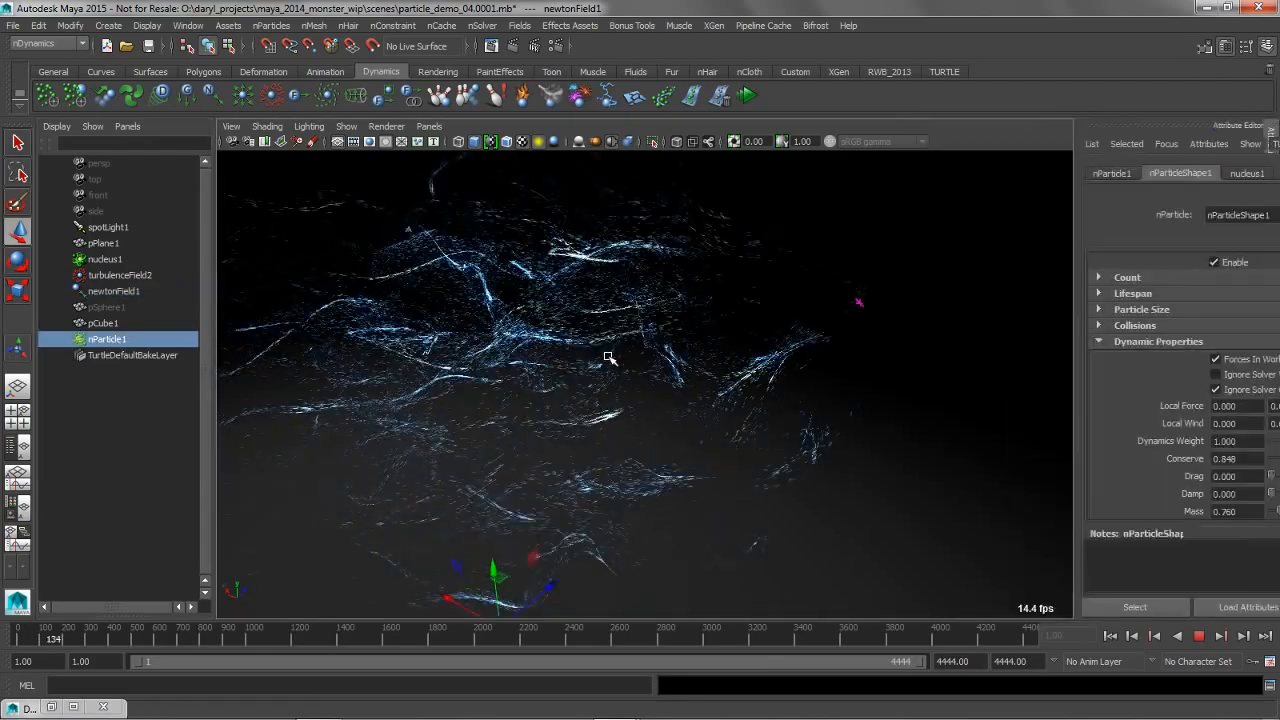
left_click(1058, 389)
scroll(648, 337, "down", 2)
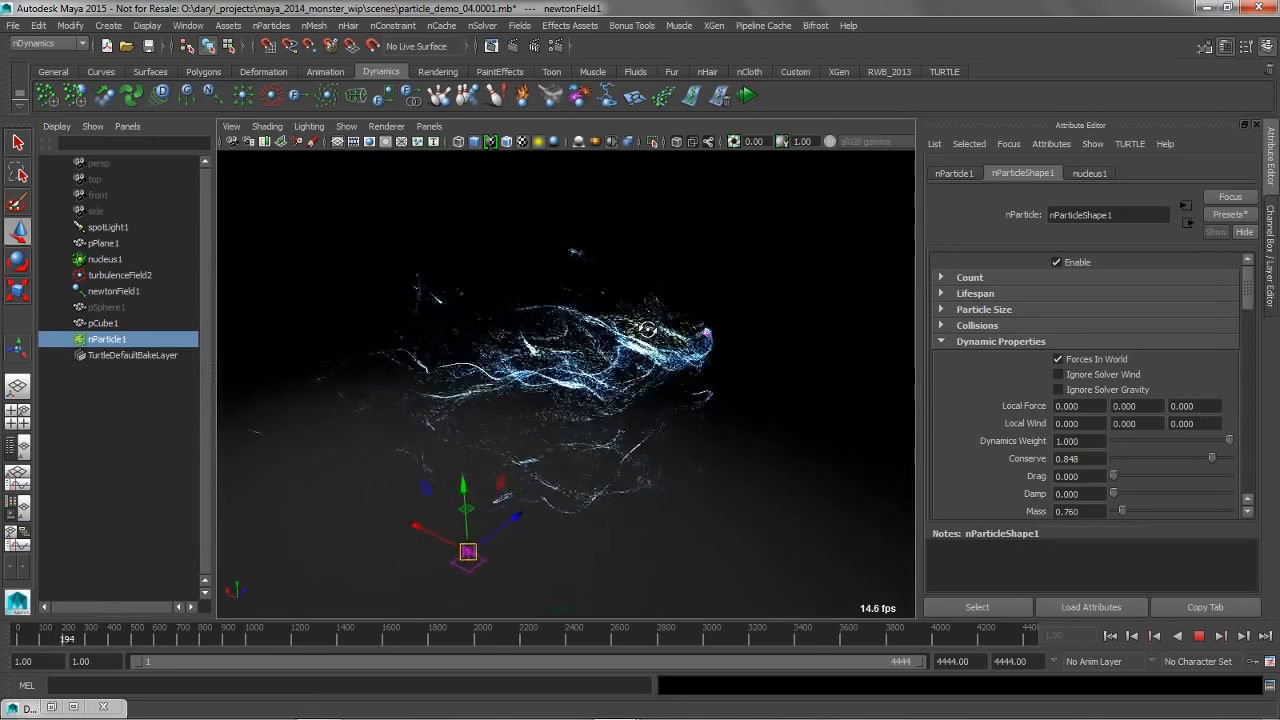
left_click(1199, 638)
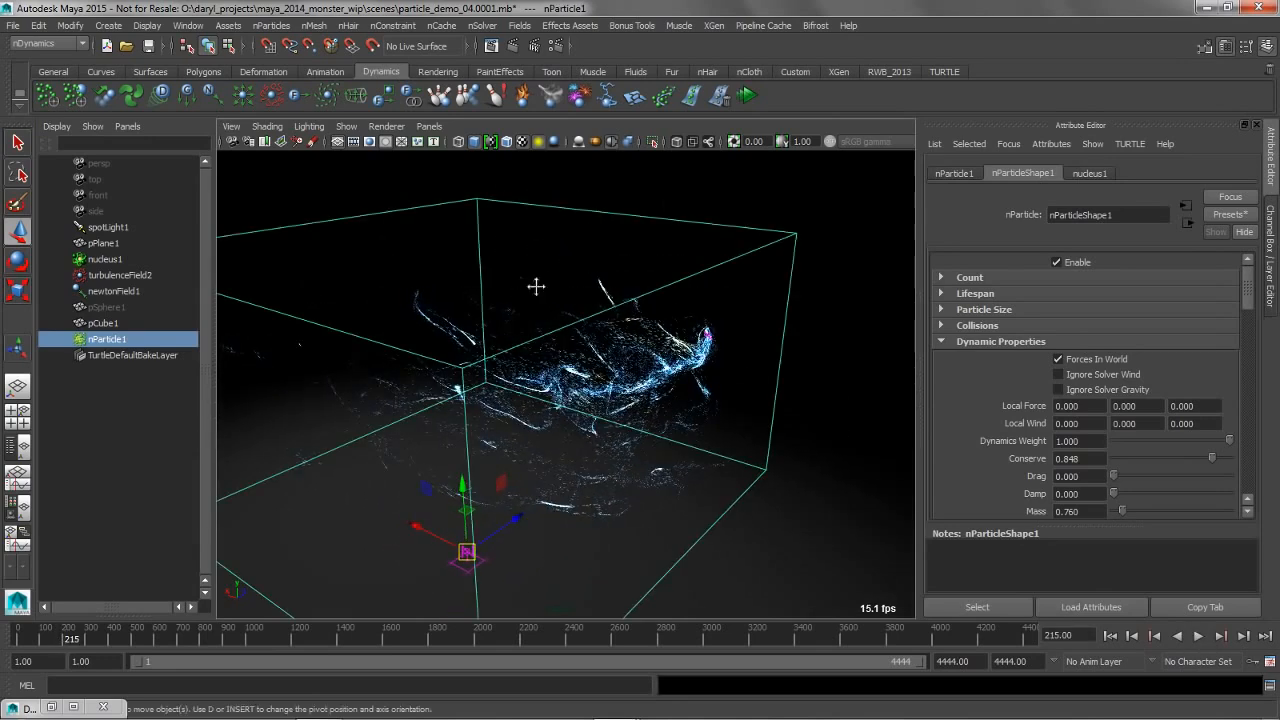
middle_click_drag(537, 286, 591, 310, "alt")
left_click_drag(590, 310, 549, 315, "alt")
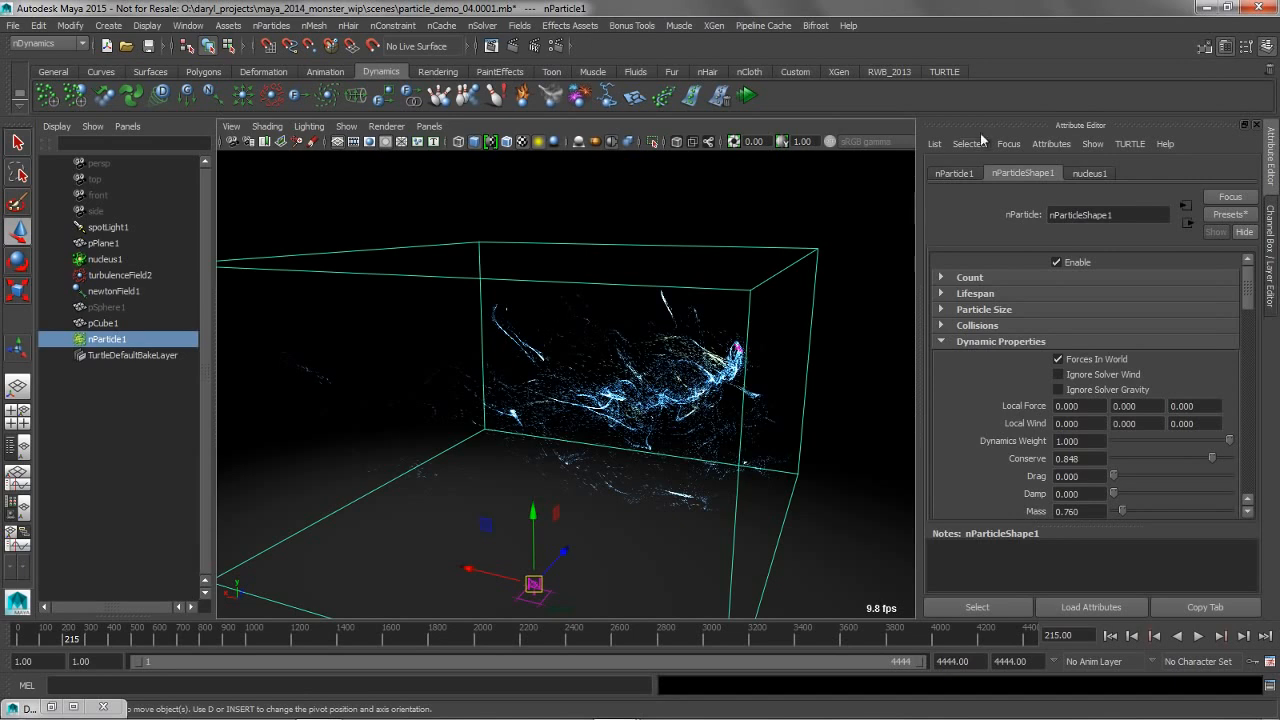
Switch the Attribute Editor's focus to nParticle1 and back to newtonField1 without changing the scene selection
left_click(1009, 146)
left_click(1018, 159)
left_click(1010, 146)
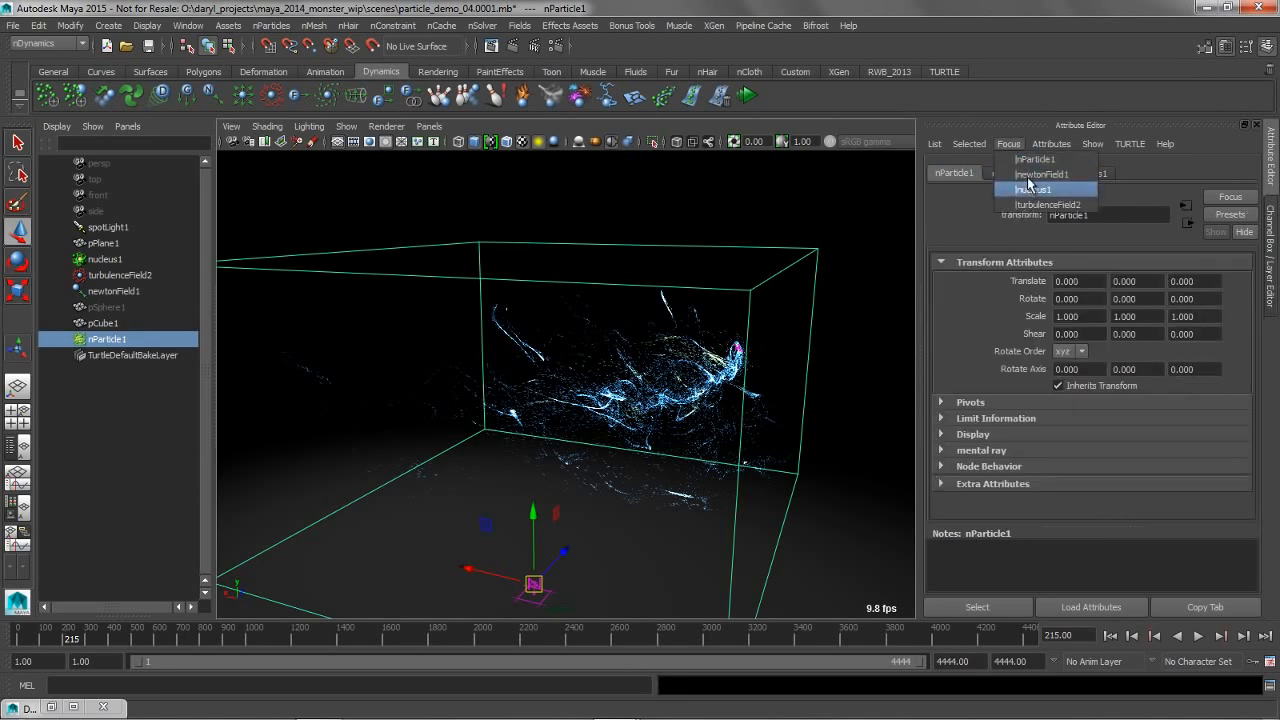
left_click(1035, 175)
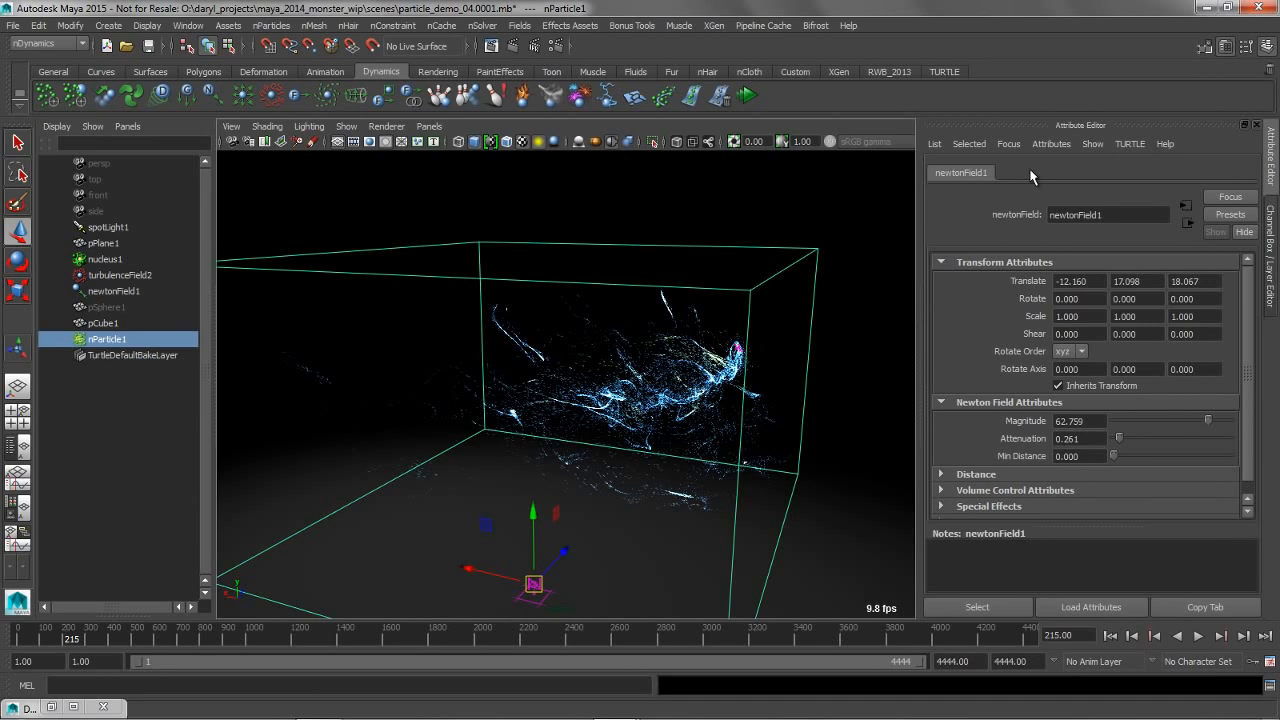
Open the Script Editor, clear its history, and log the command that focuses the Attribute Editor on newtonField1
left_click(1268, 688)
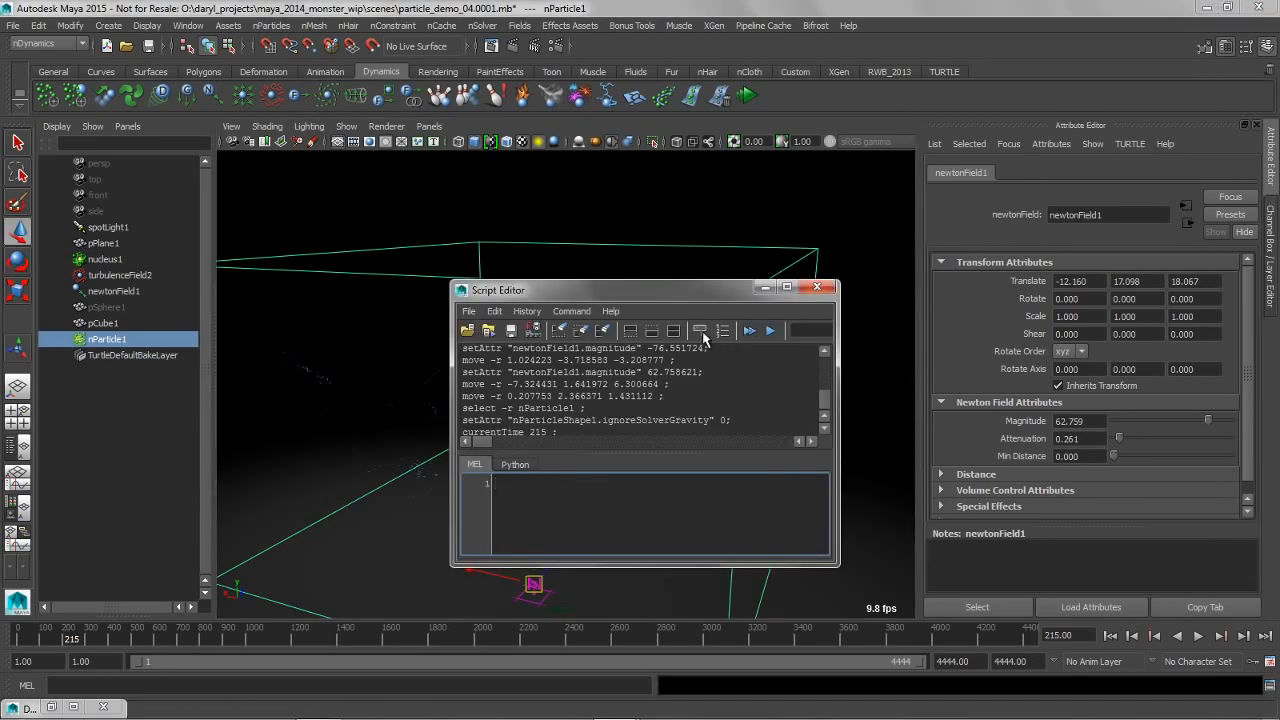
scroll(717, 367, "down", 1)
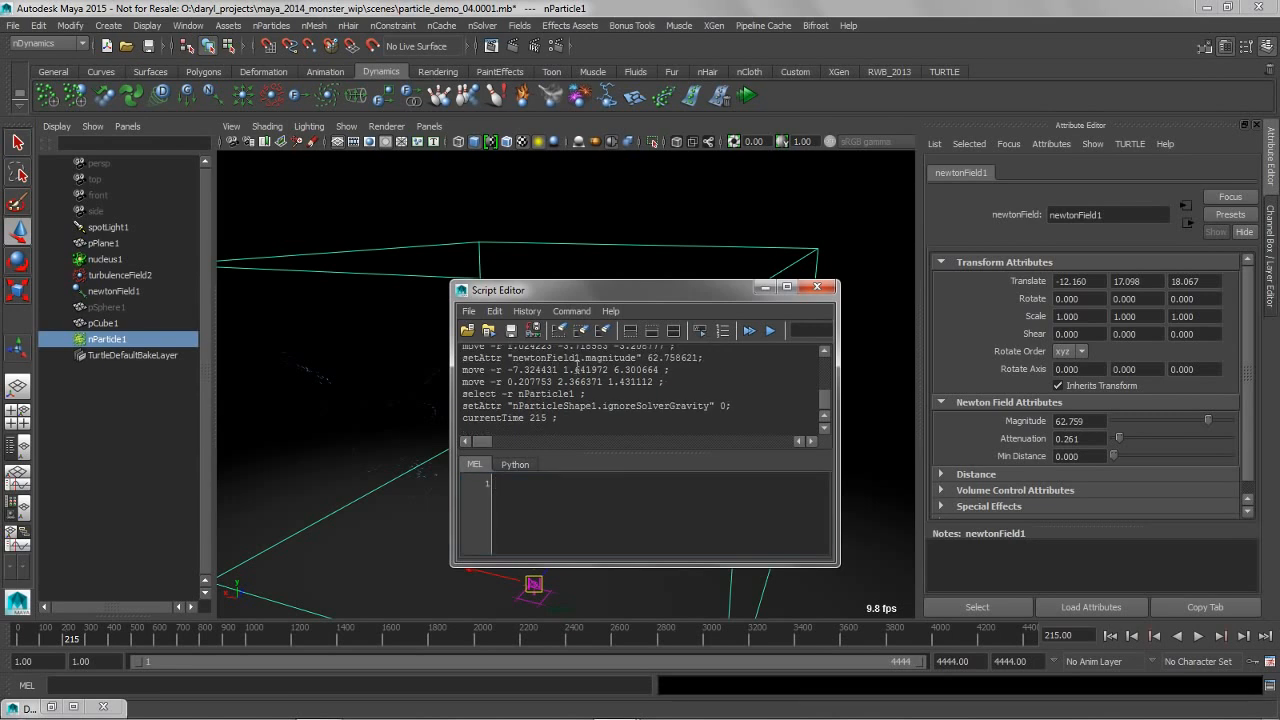
left_click(560, 331)
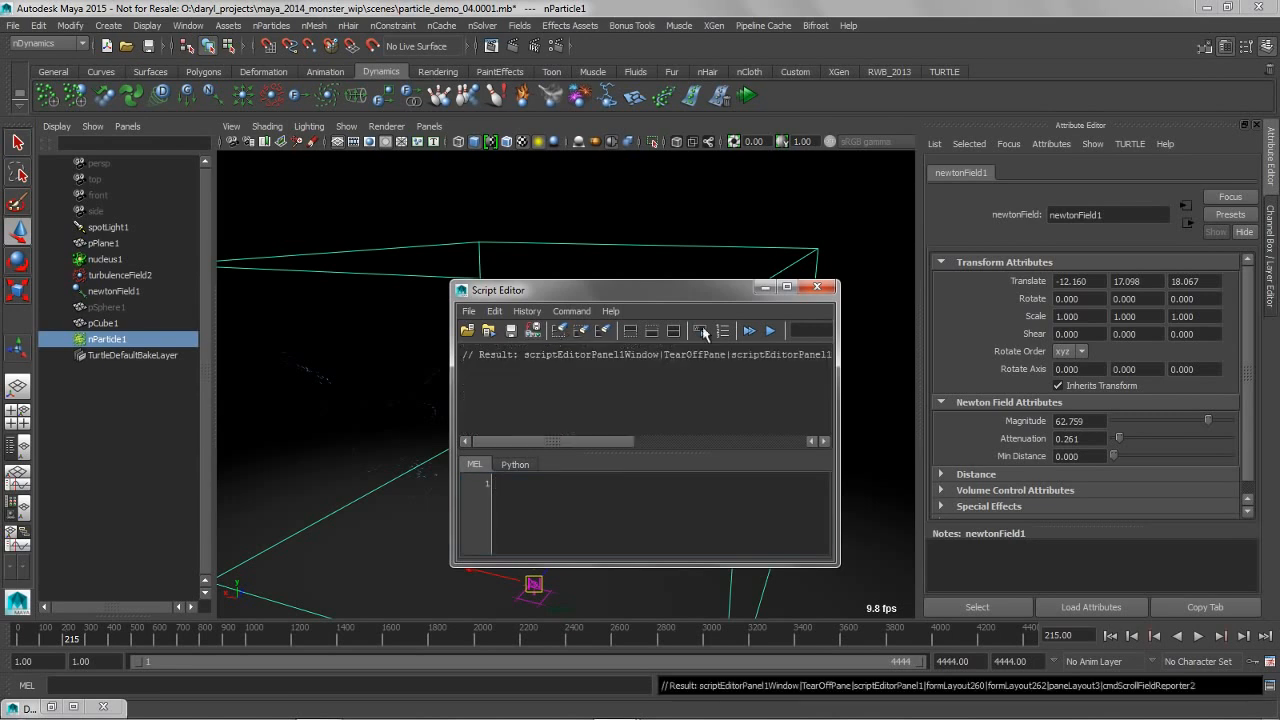
left_click(1008, 144)
left_click(1040, 159)
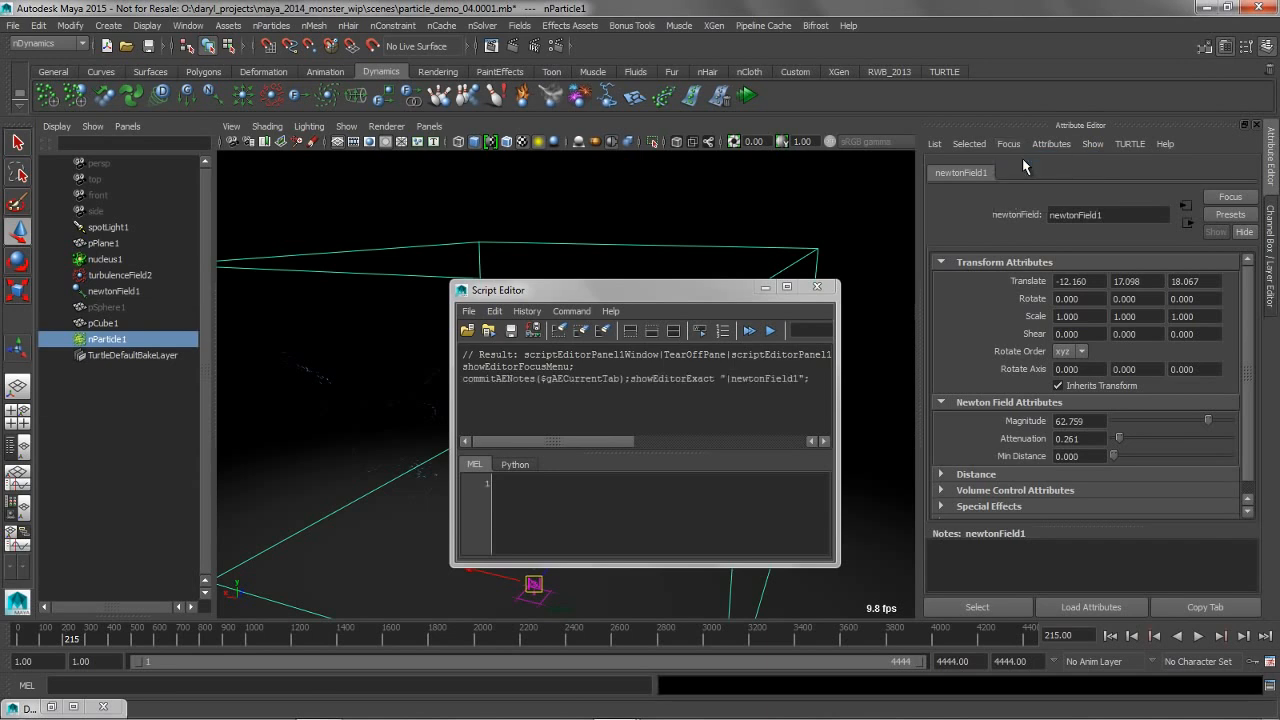
Save the logged showEditorExact line for newtonField1 to the Dynamics shelf as a MEL script
left_click_drag(826, 412, 826, 368)
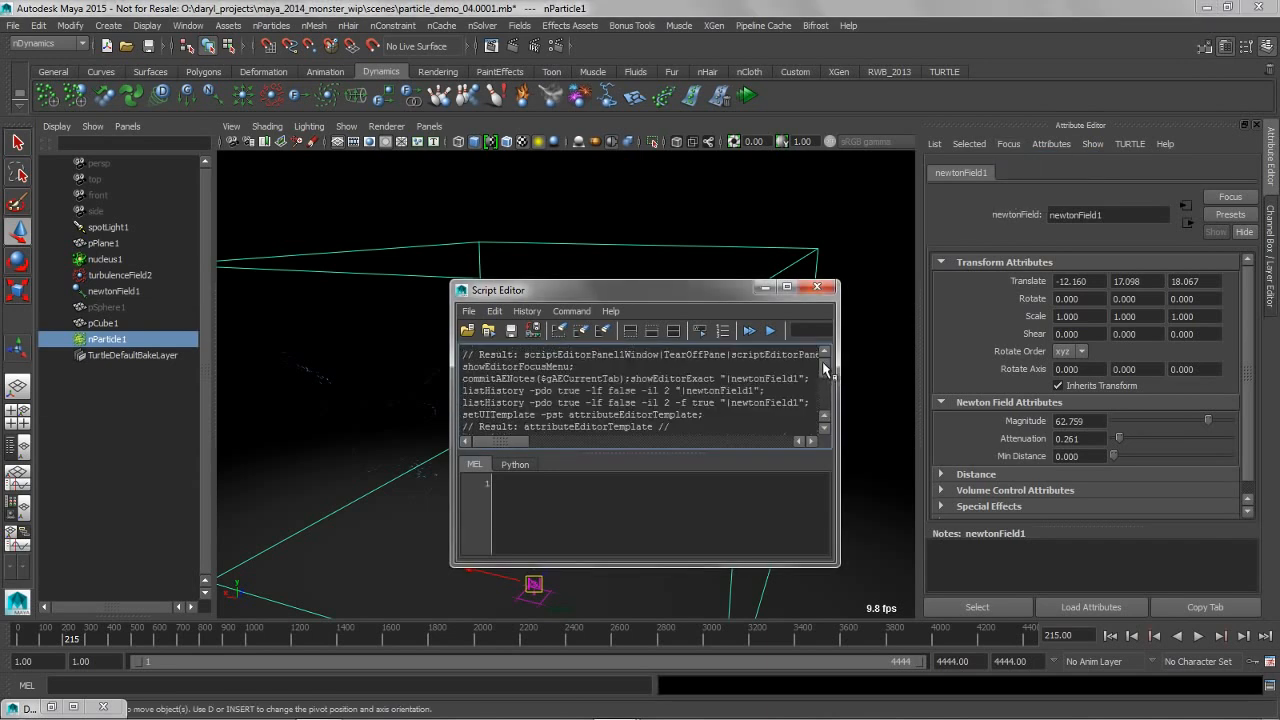
left_click_drag(464, 378, 810, 379)
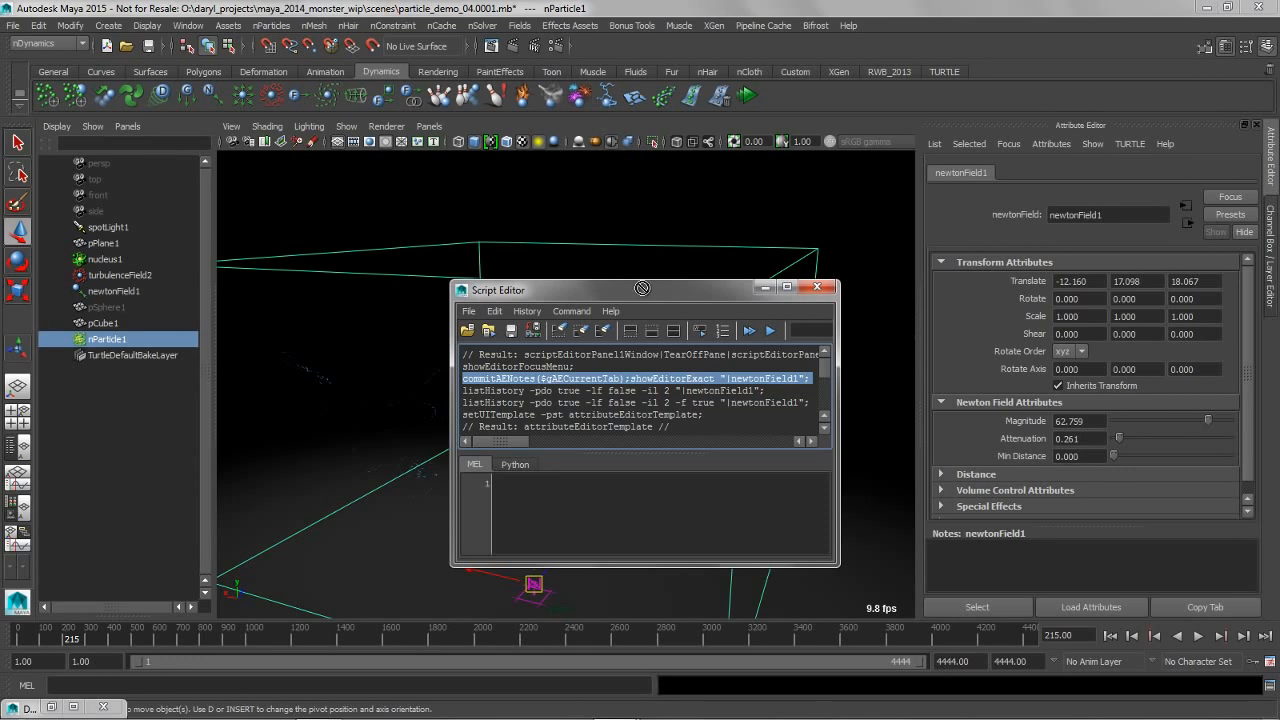
left_click_drag(768, 95, 770, 96)
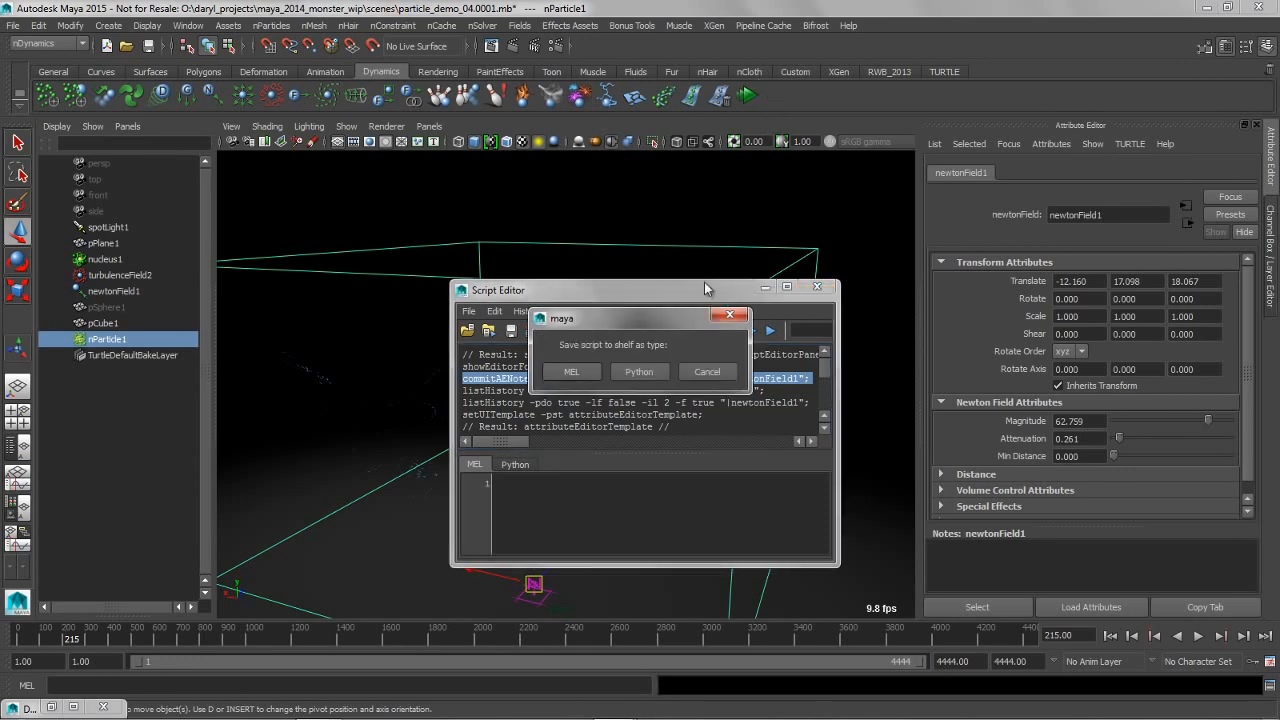
left_click(569, 372)
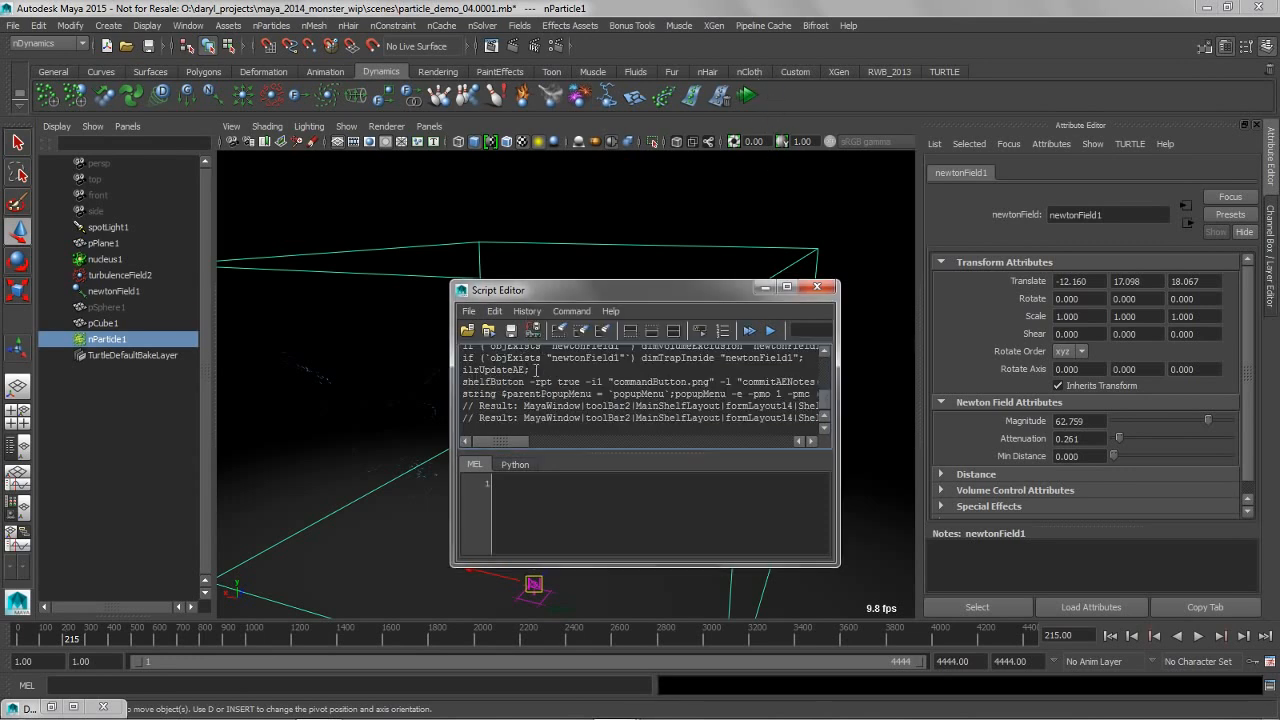
Clear the Script Editor history and log the command that focuses the Attribute Editor on nParticle1
left_click(579, 333)
left_click(1008, 144)
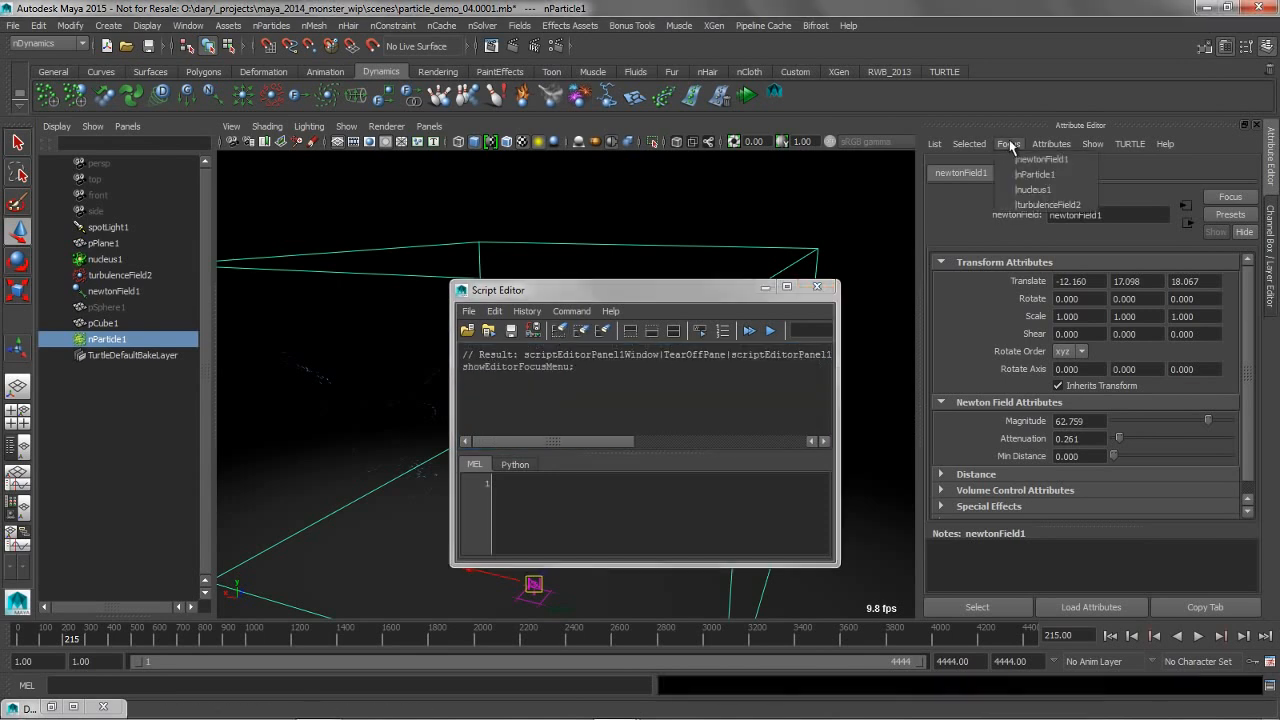
left_click(1030, 174)
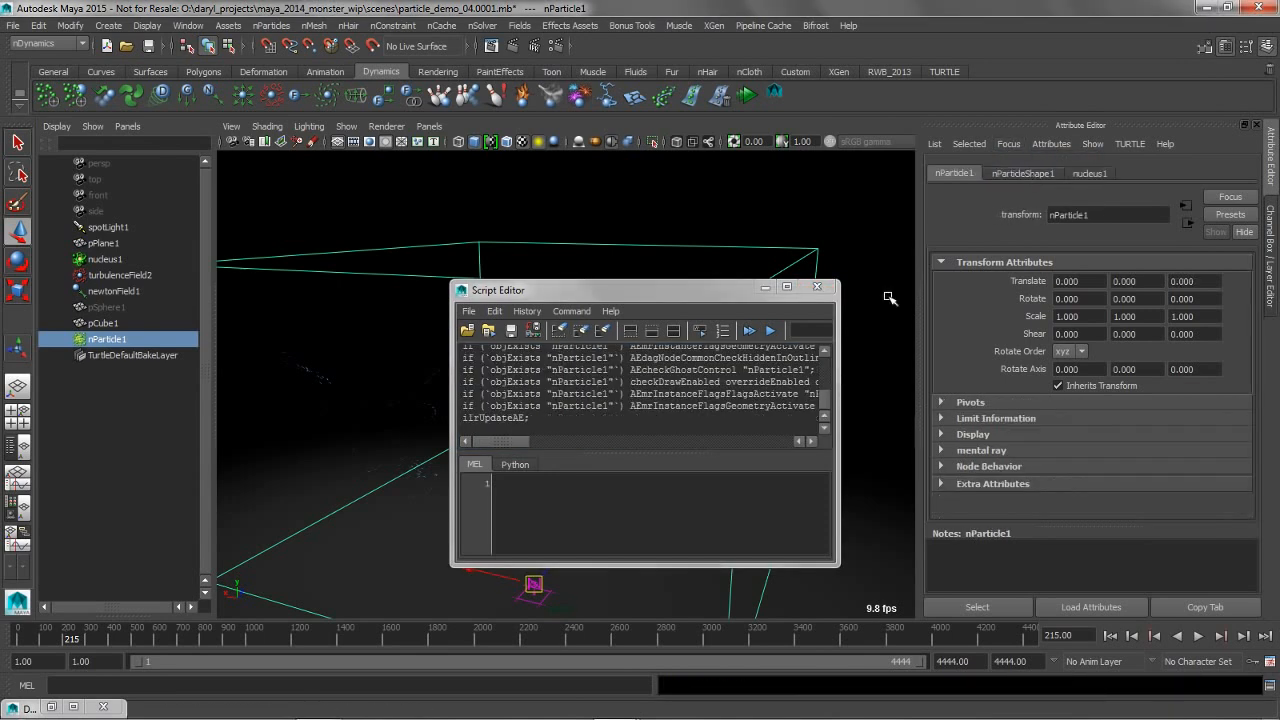
Save the showEditorExact line for nParticle1 to the Dynamics shelf as a MEL script and close the Script Editor
left_click_drag(827, 401, 829, 362)
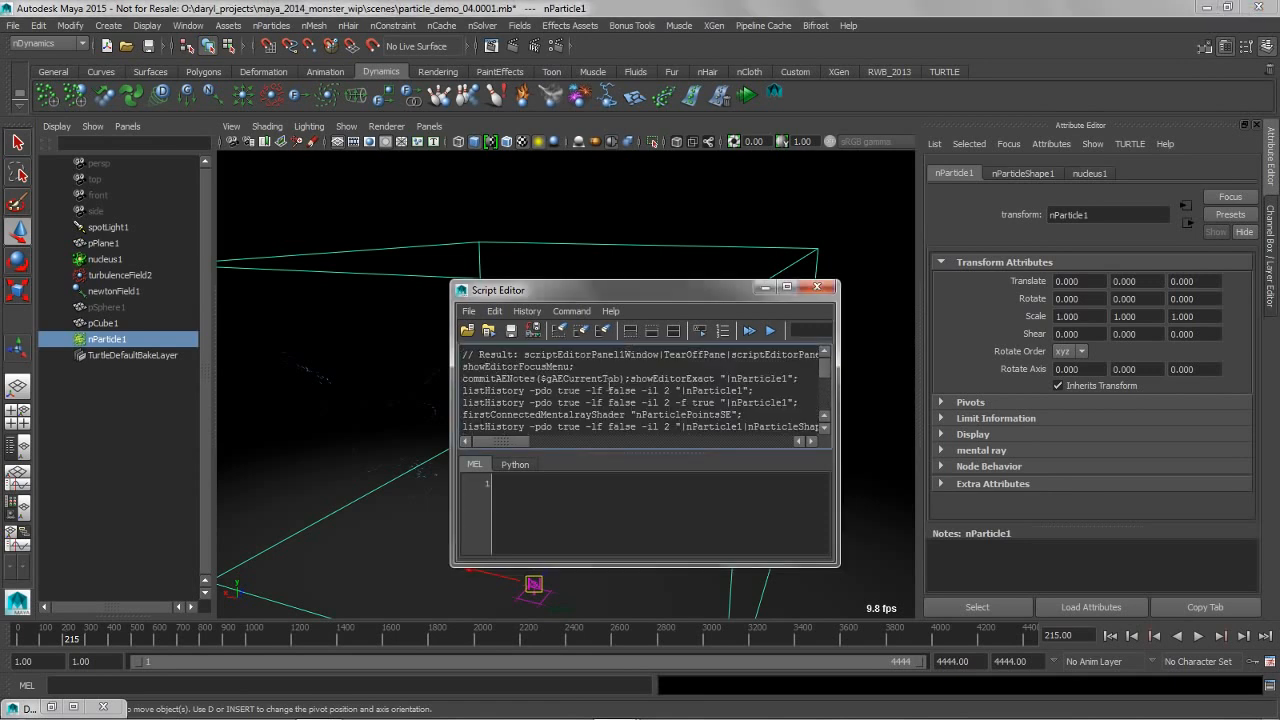
triple_click(548, 378)
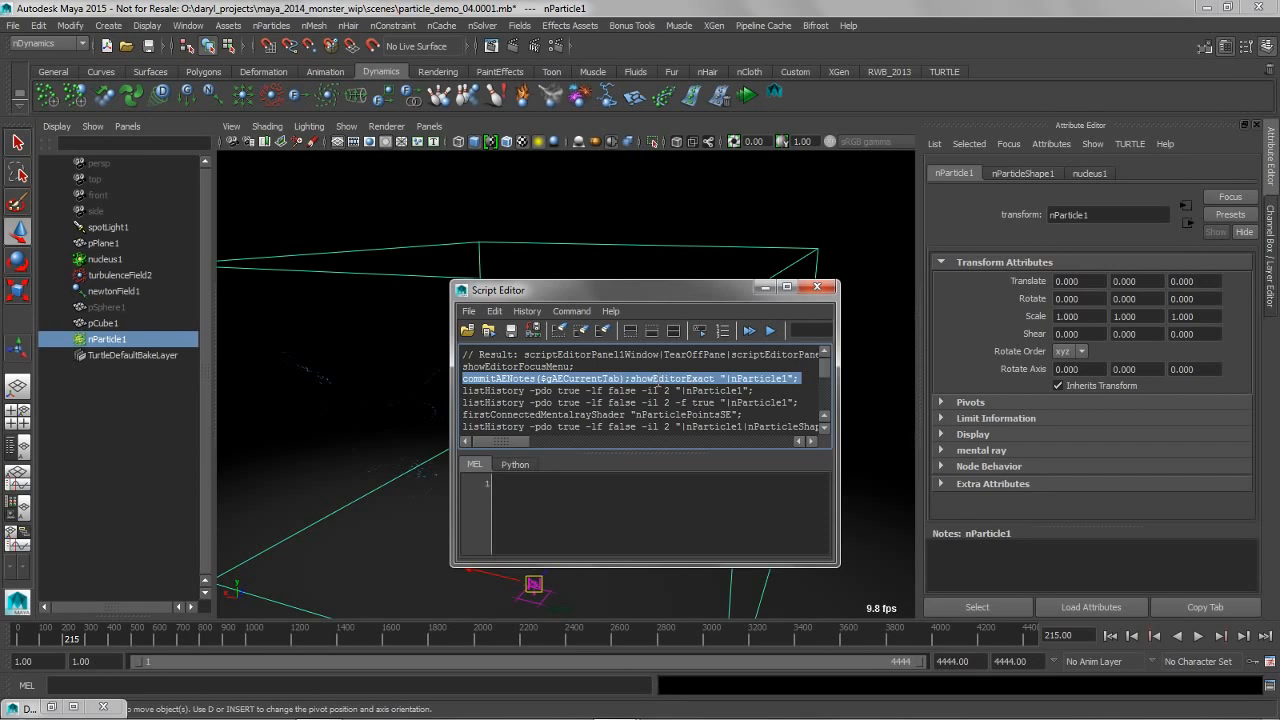
left_click_drag(803, 94, 802, 94)
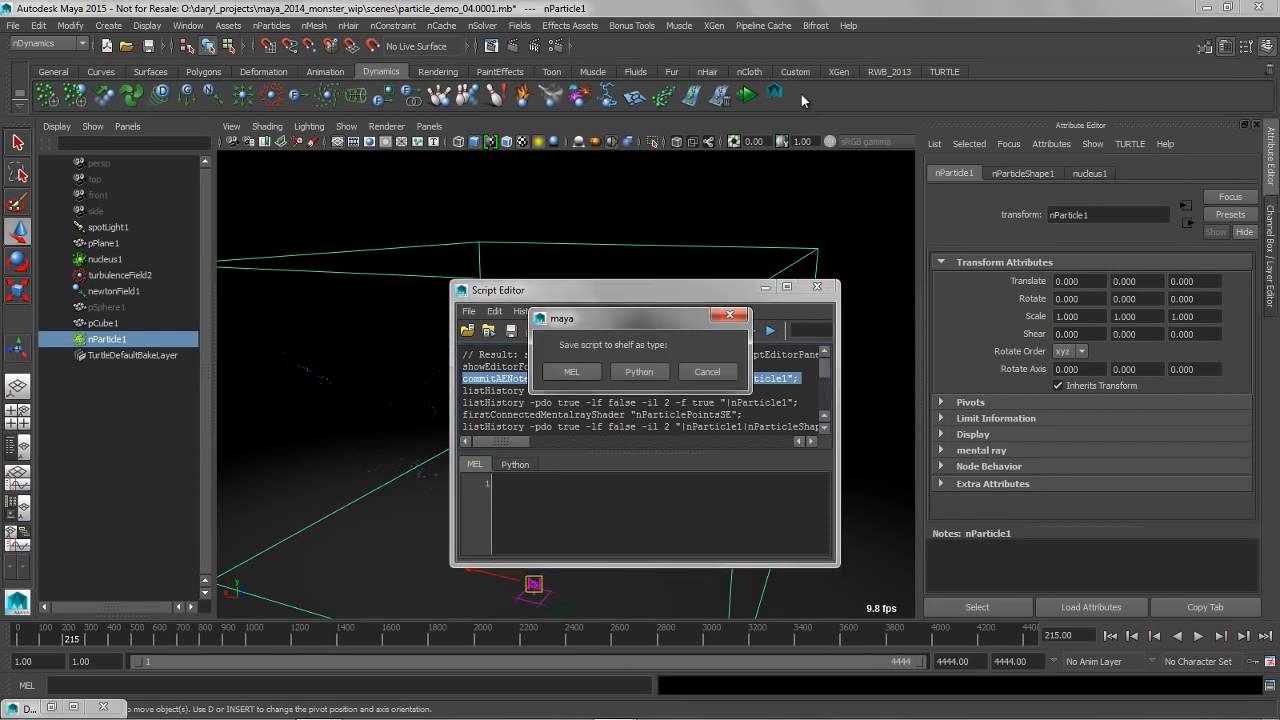
left_click(572, 372)
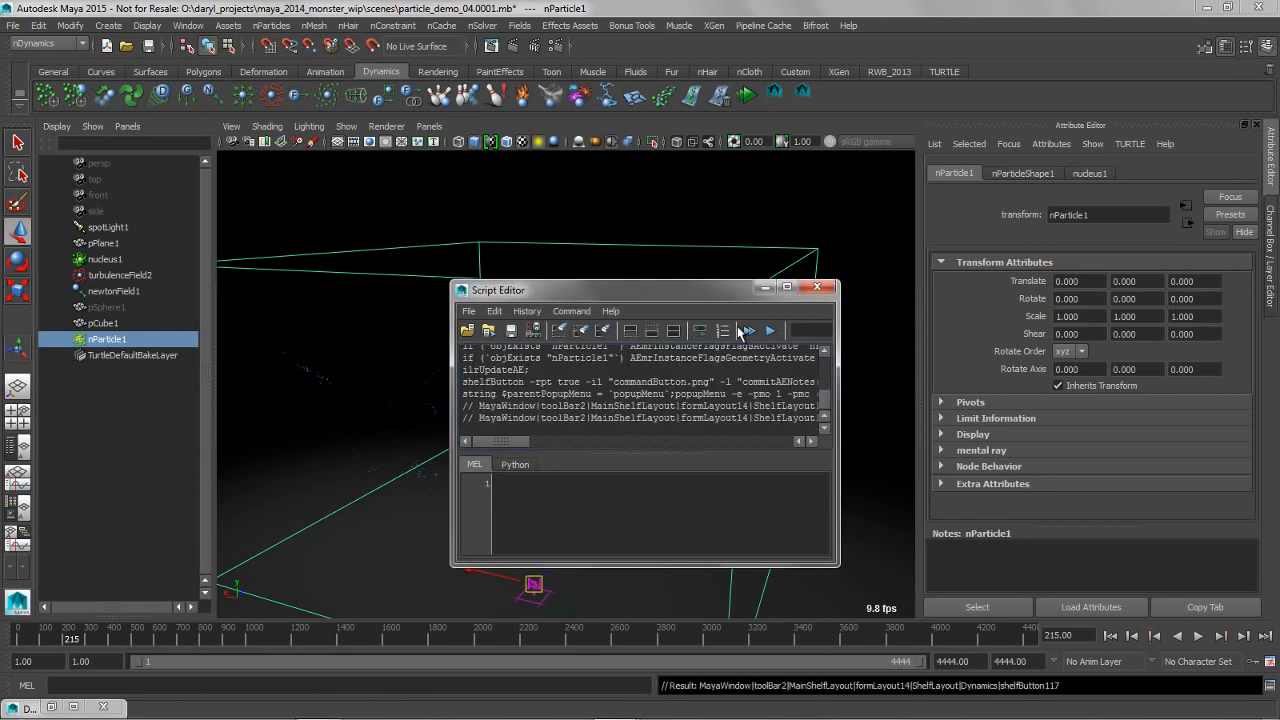
left_click(817, 289)
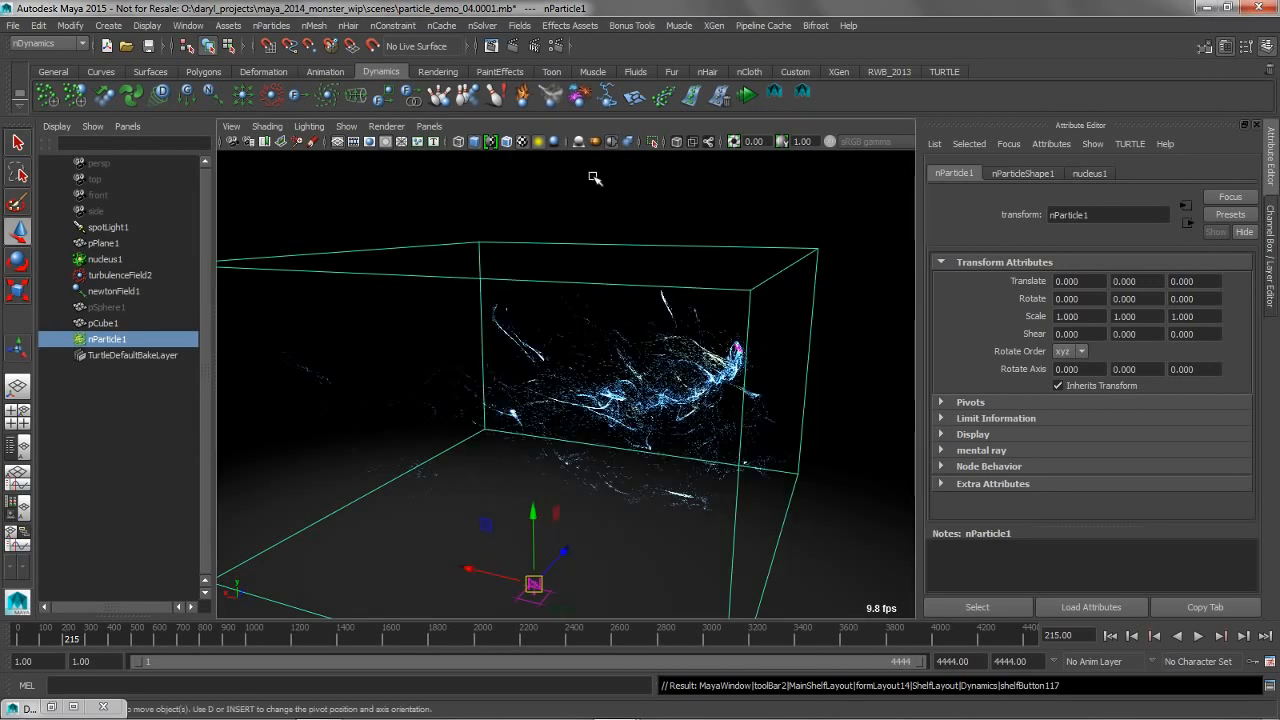
Start Interactive Playback and use the new shelf scripts to switch the Attribute Editor between newtonField1 and nParticle1
left_click(746, 94)
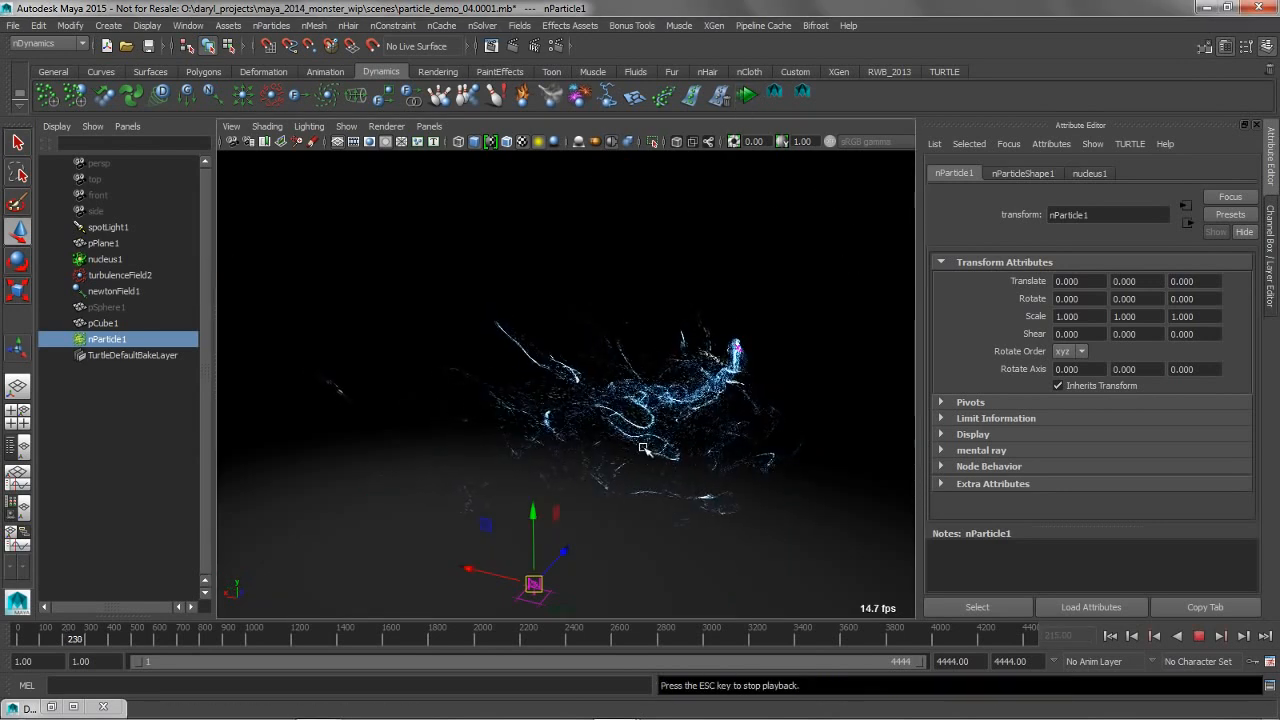
left_click(778, 93)
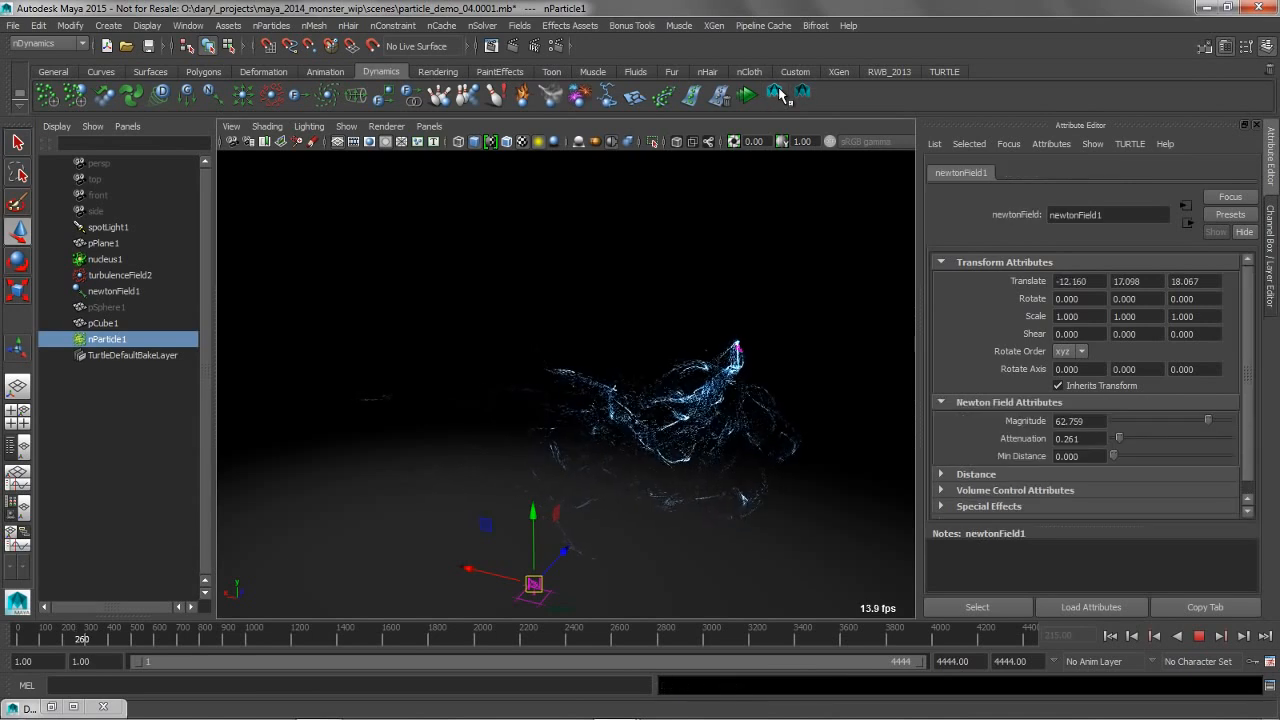
left_click(778, 94)
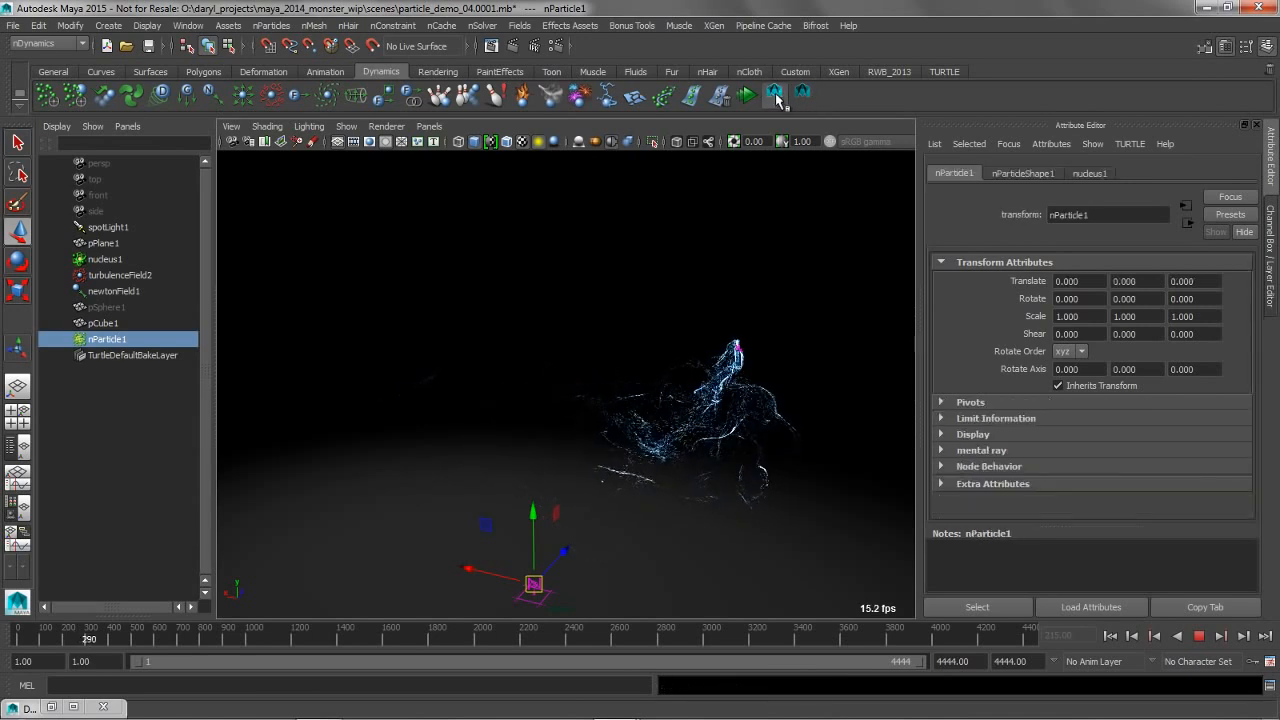
left_click(778, 94)
left_click(778, 94)
middle_click_drag(523, 534, 523, 492, "alt")
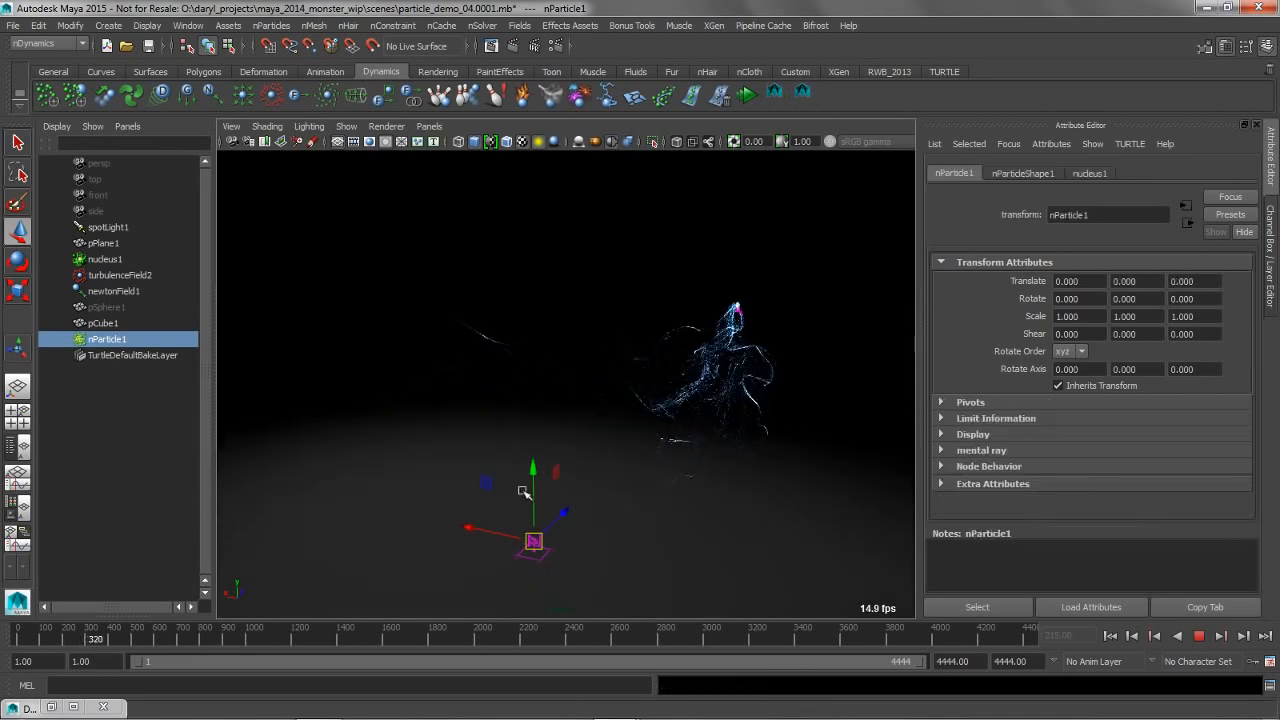
Try moving nucleus1 and undo it, reposition newtonField1 while the simulation runs, and stop the playback
left_click(105, 259)
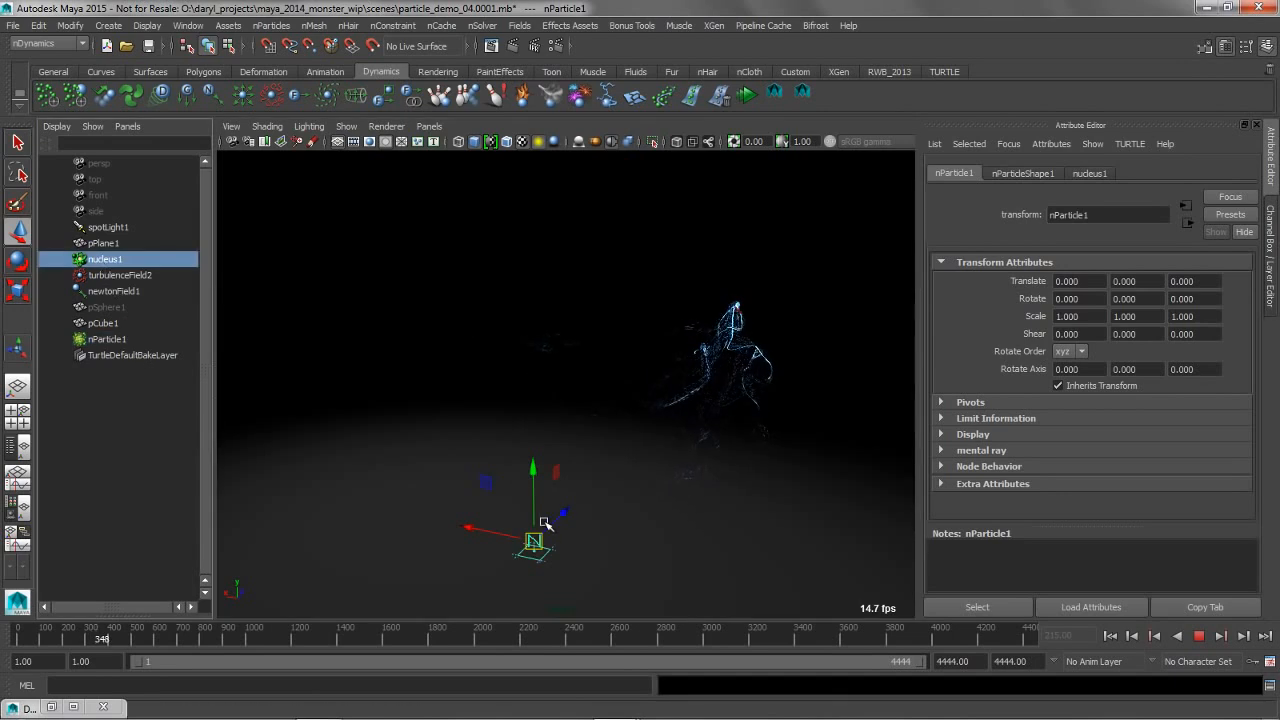
left_click_drag(549, 513, 533, 541)
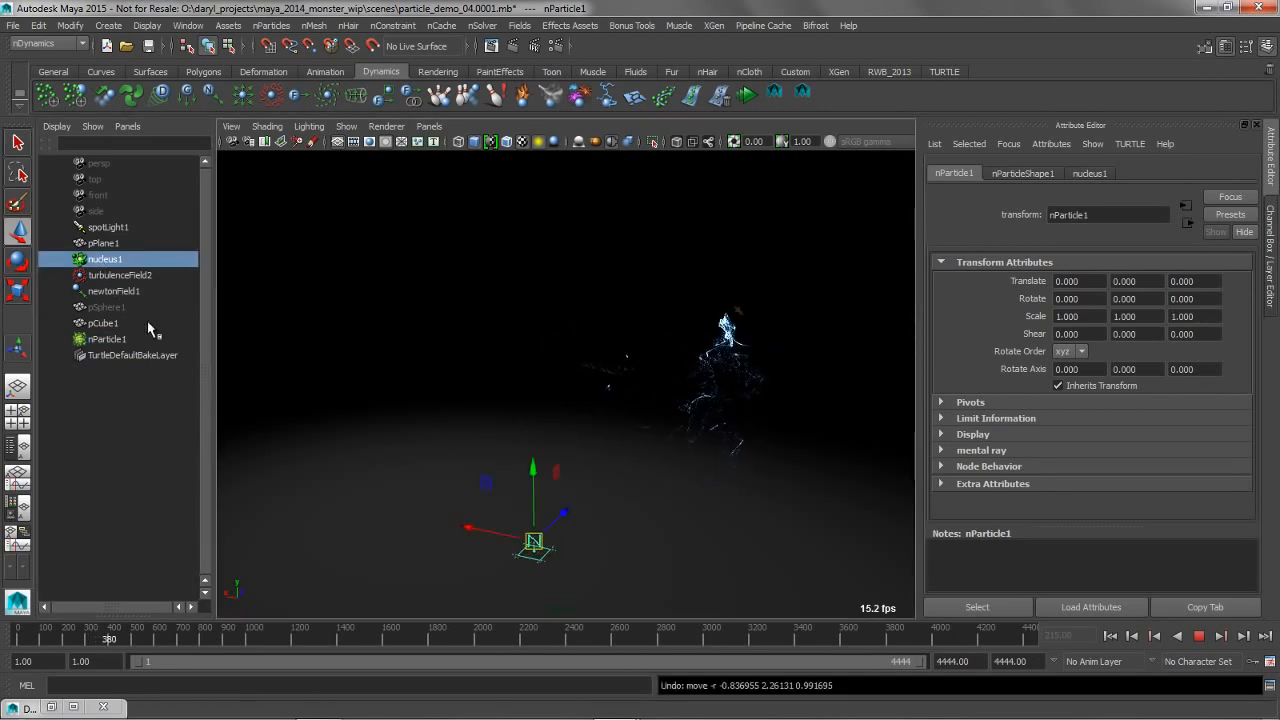
left_click(116, 291)
left_click_drag(737, 315, 537, 307)
left_click(1201, 637)
Delete newtonField1 and nParticle1 from the scene
left_click_drag(600, 405, 623, 263, "alt")
left_click(623, 263)
left_click(490, 285)
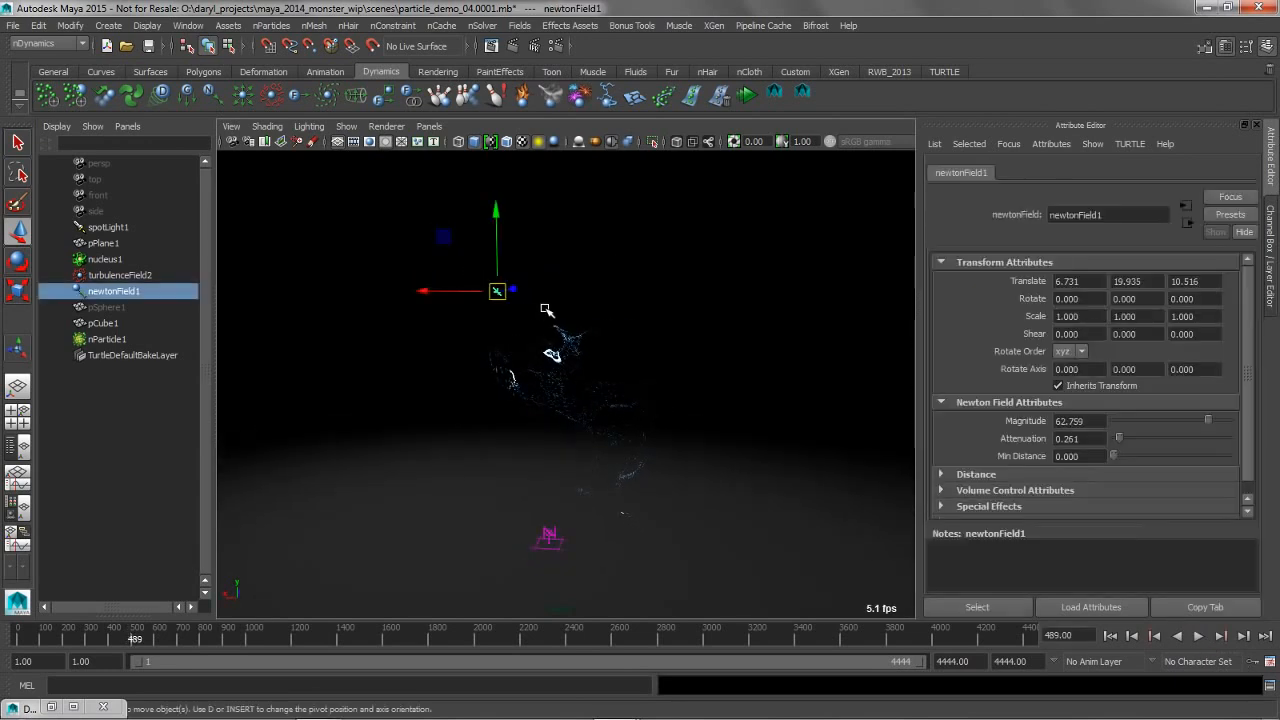
key("Delete")
left_click(567, 350)
key("Delete")
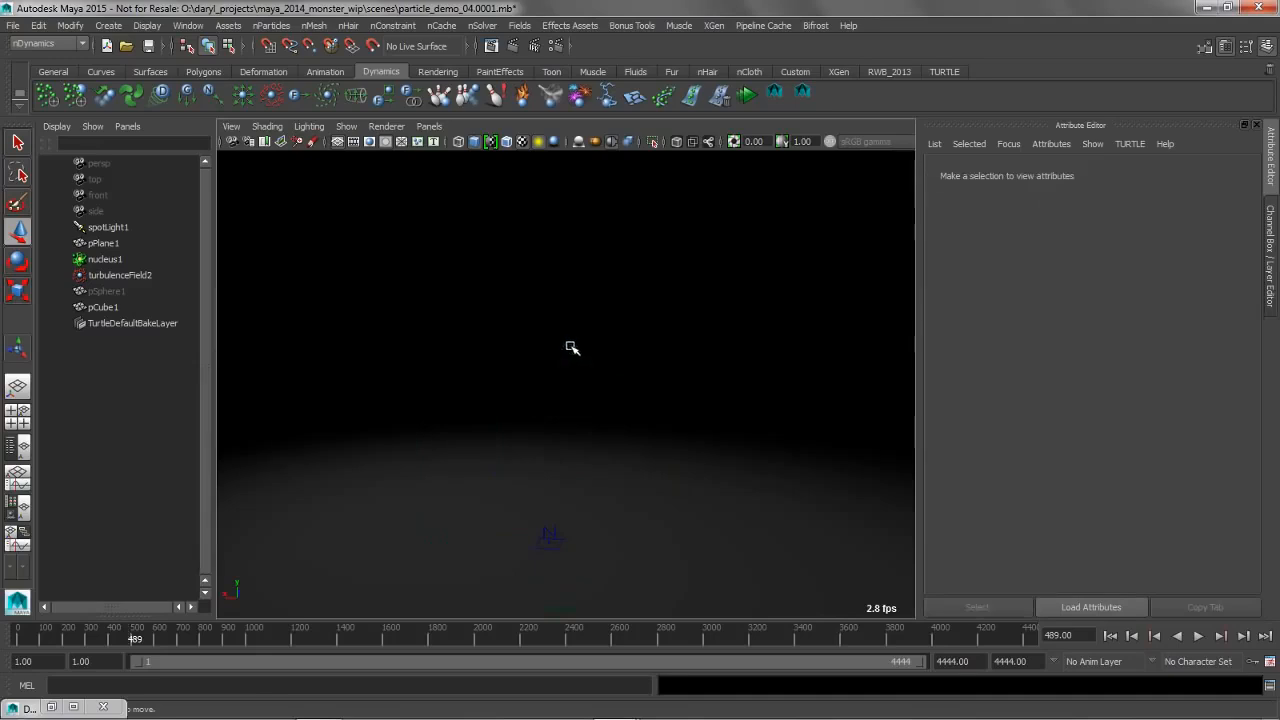
Draw a freehand wavy curve across the ground plane with the Pencil Curve tool
left_click_drag(651, 345, 377, 296, "alt")
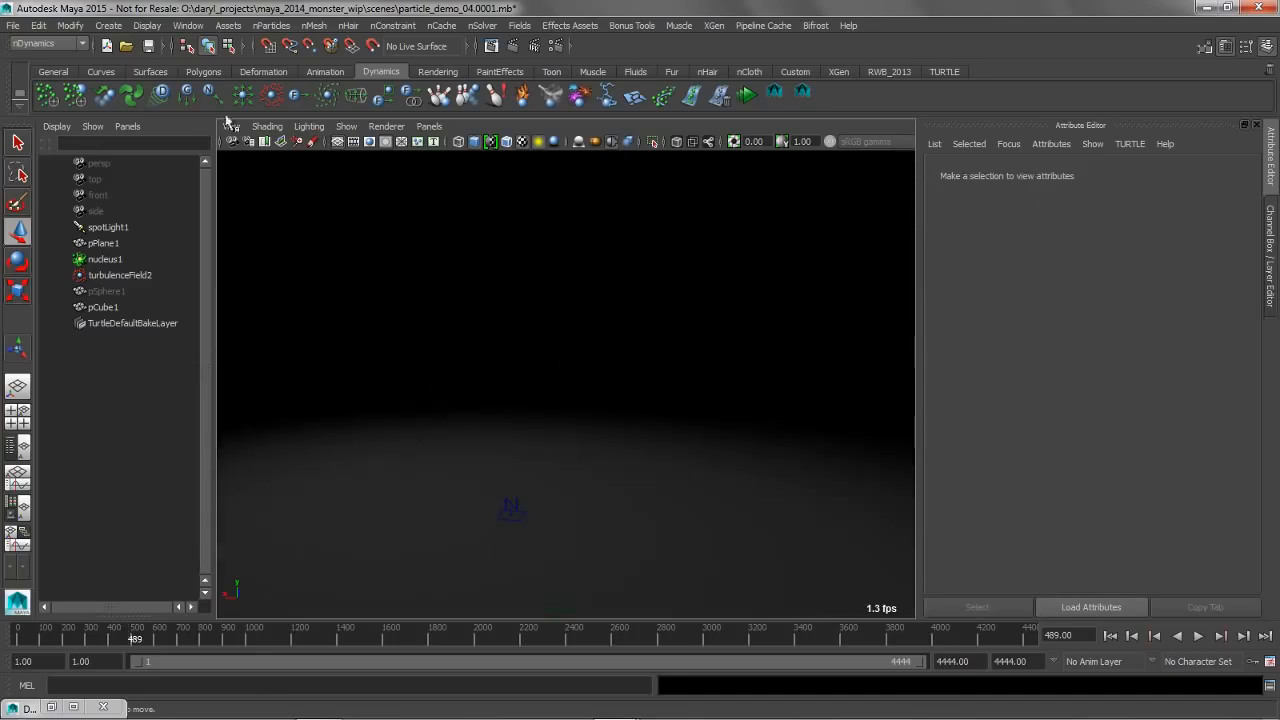
left_click(114, 75)
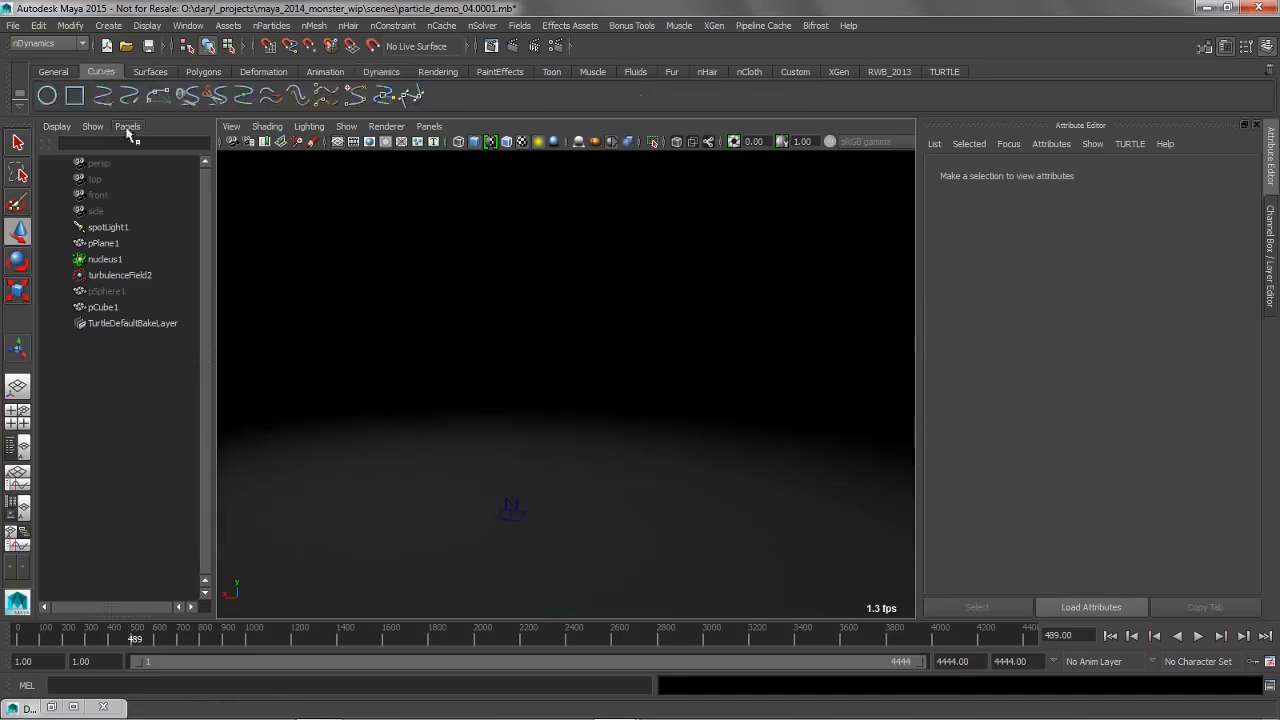
left_click(134, 96)
left_click_drag(329, 245, 360, 318, "alt")
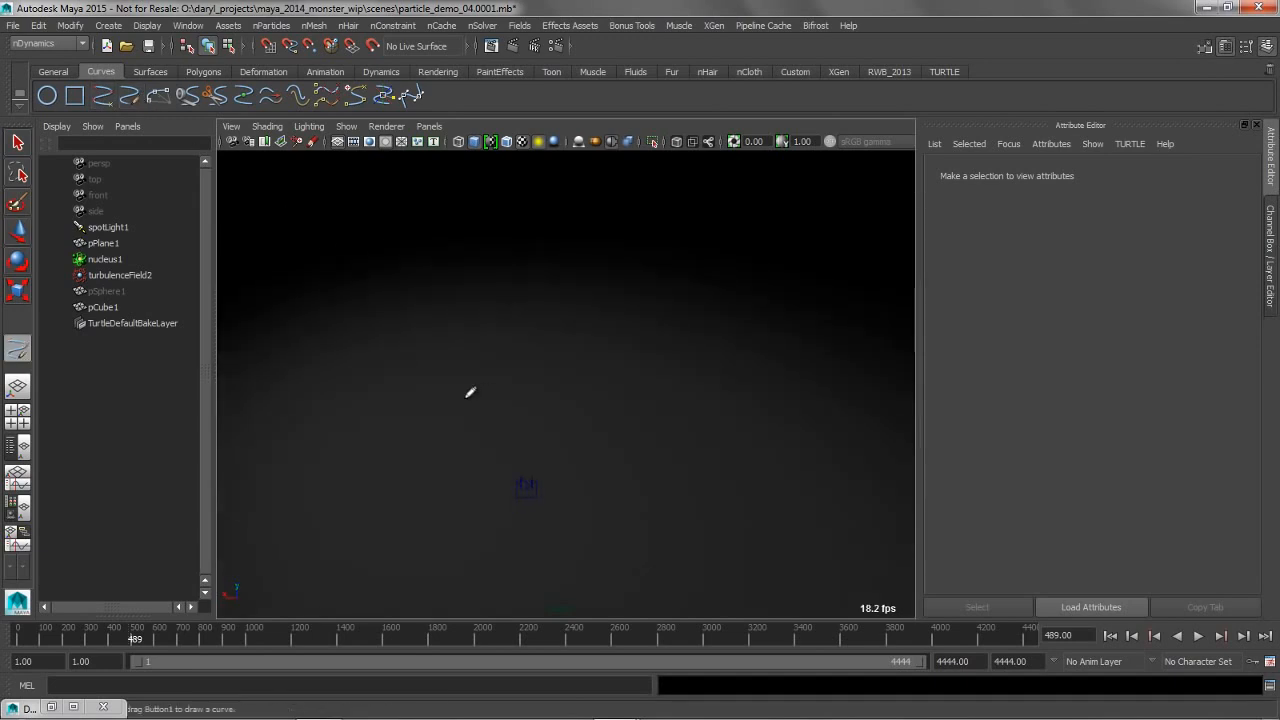
left_click_drag(474, 389, 500, 383, "alt")
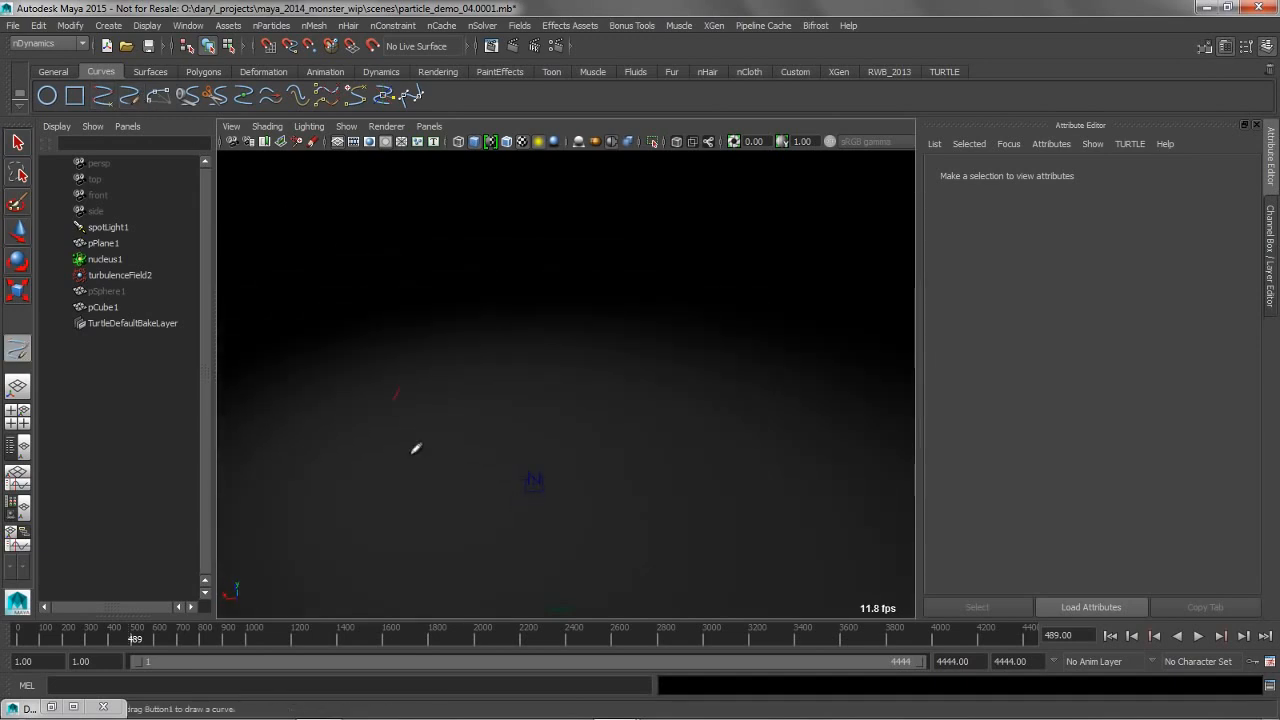
mouse_move(788, 499)
left_mouse_down()
mouse_move(671, 437)
mouse_move(586, 350)
left_mouse_up()
key("w")
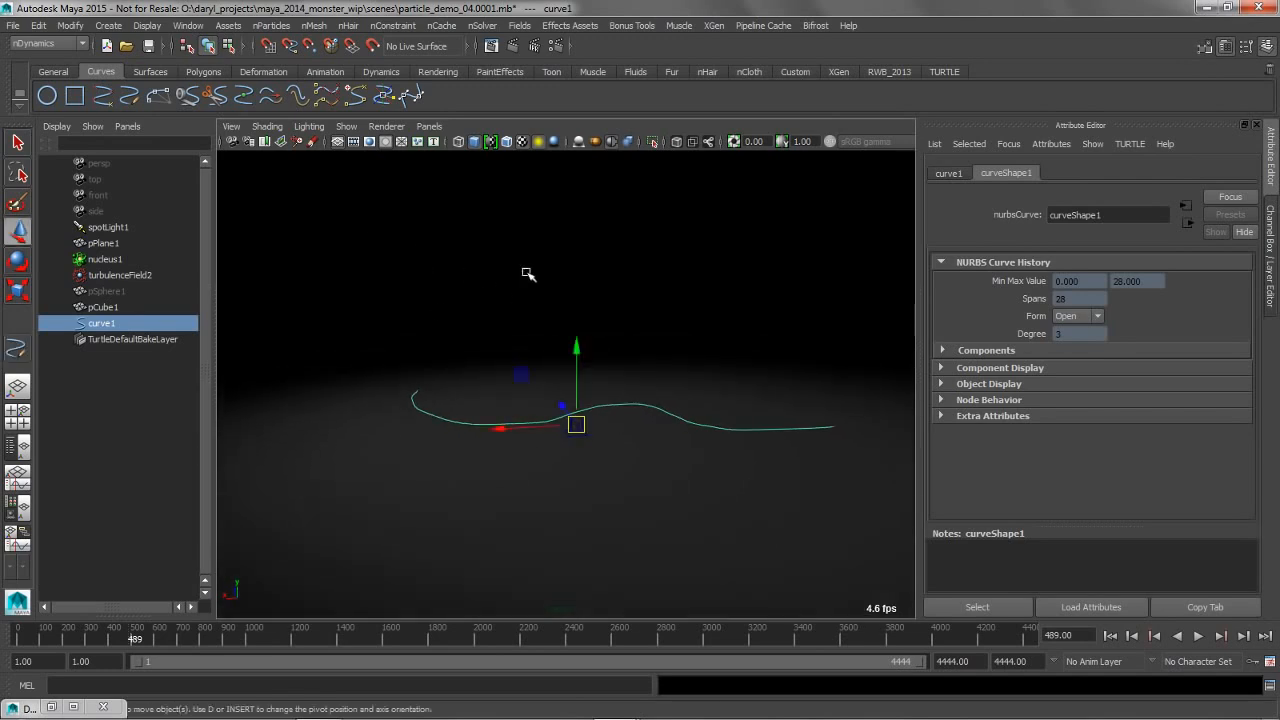
left_click_drag(526, 271, 514, 294, "alt")
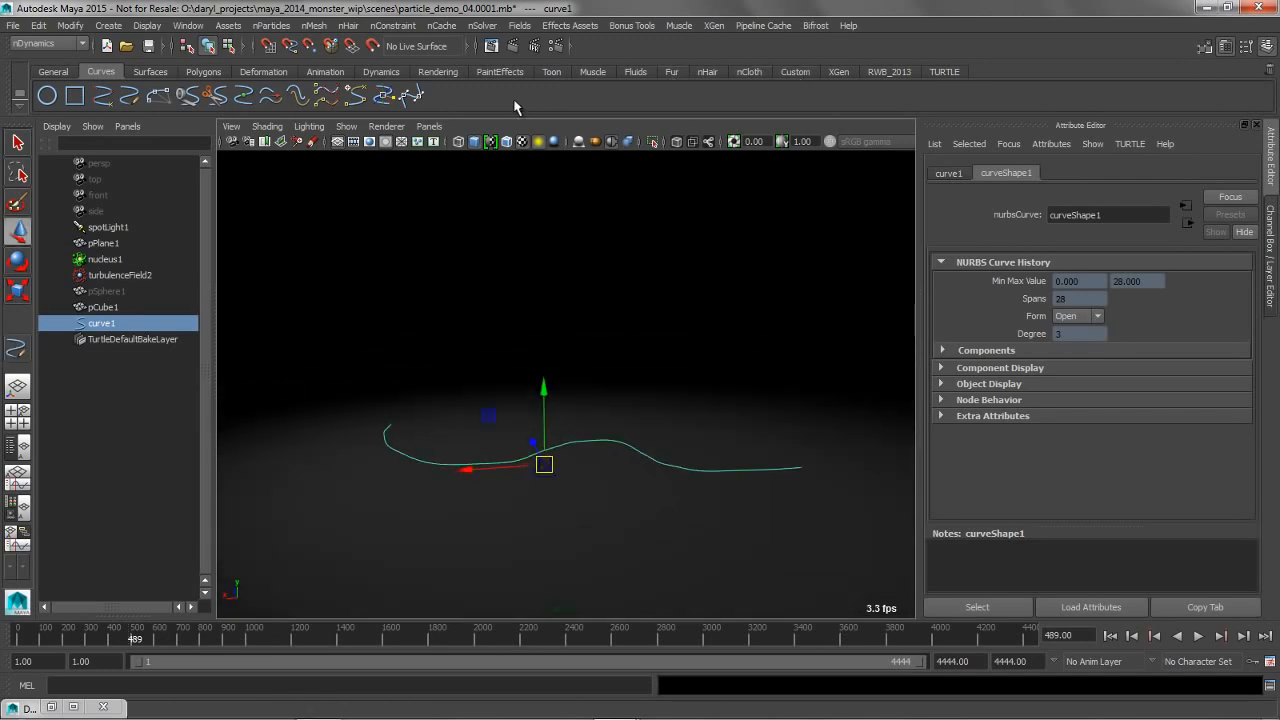
Switch to the Dynamics menu set and create a Curve Flow effect on curve1
left_click(379, 72)
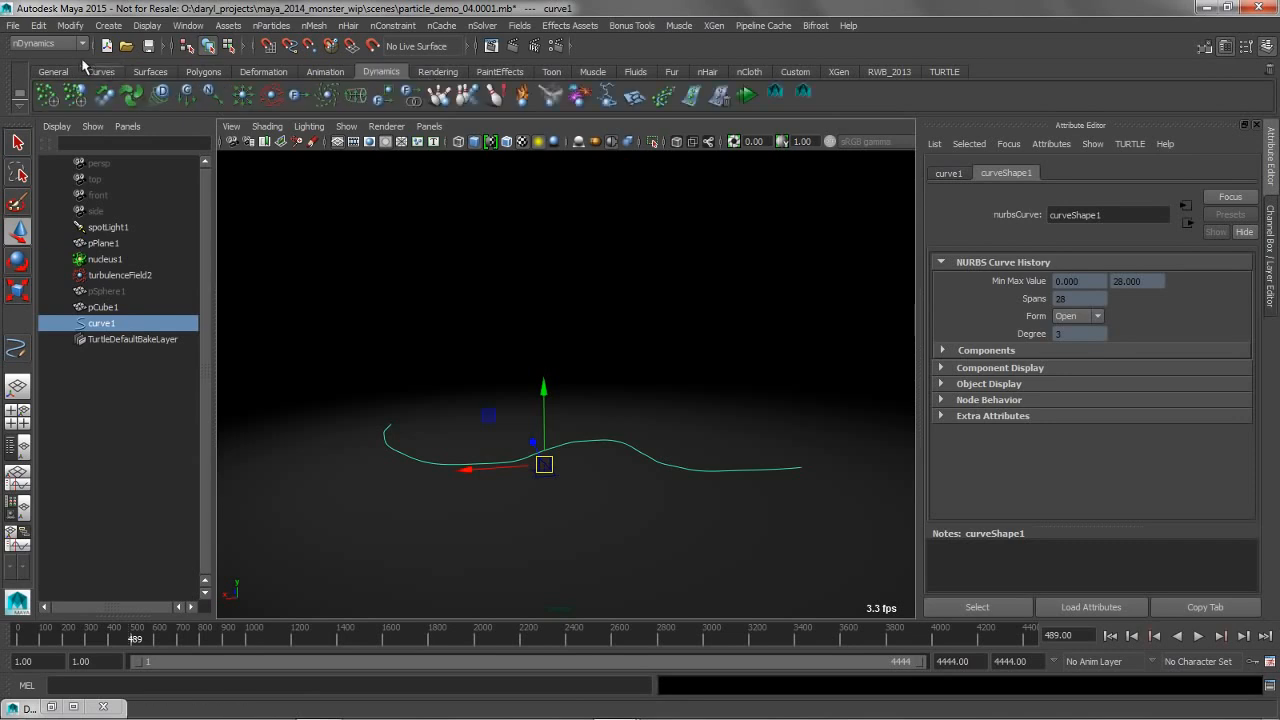
left_click(58, 44)
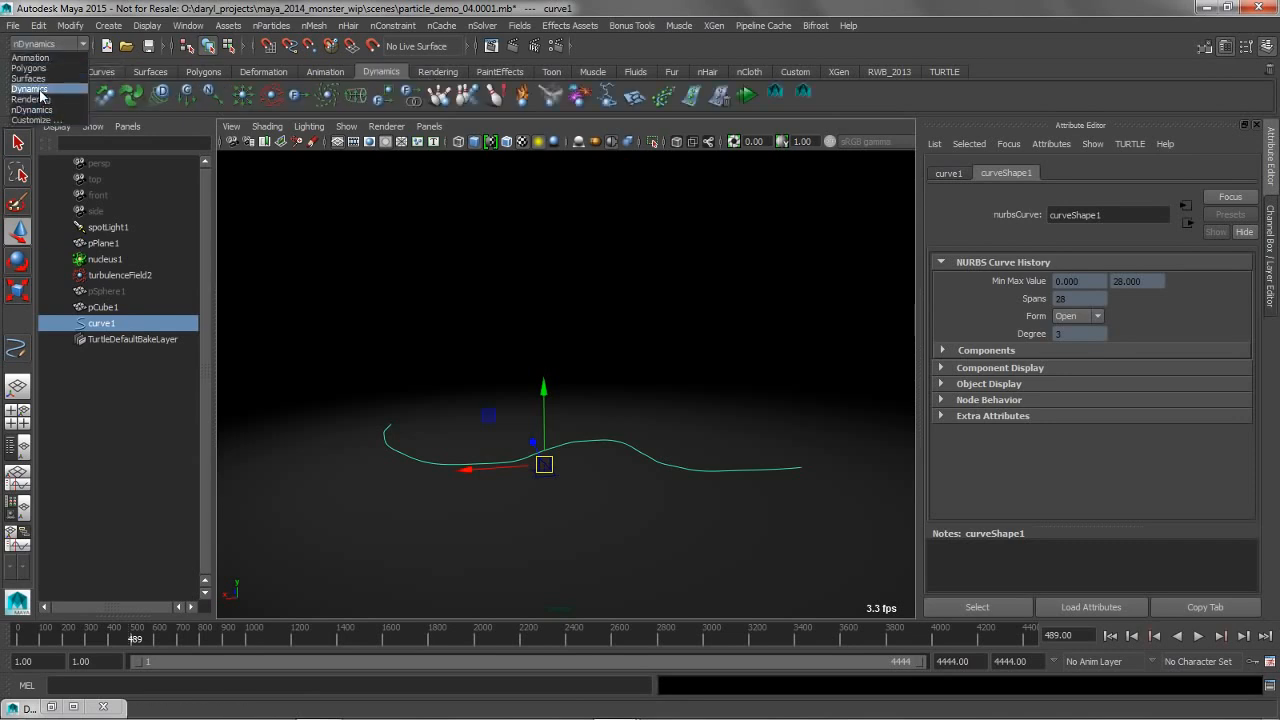
left_click(40, 90)
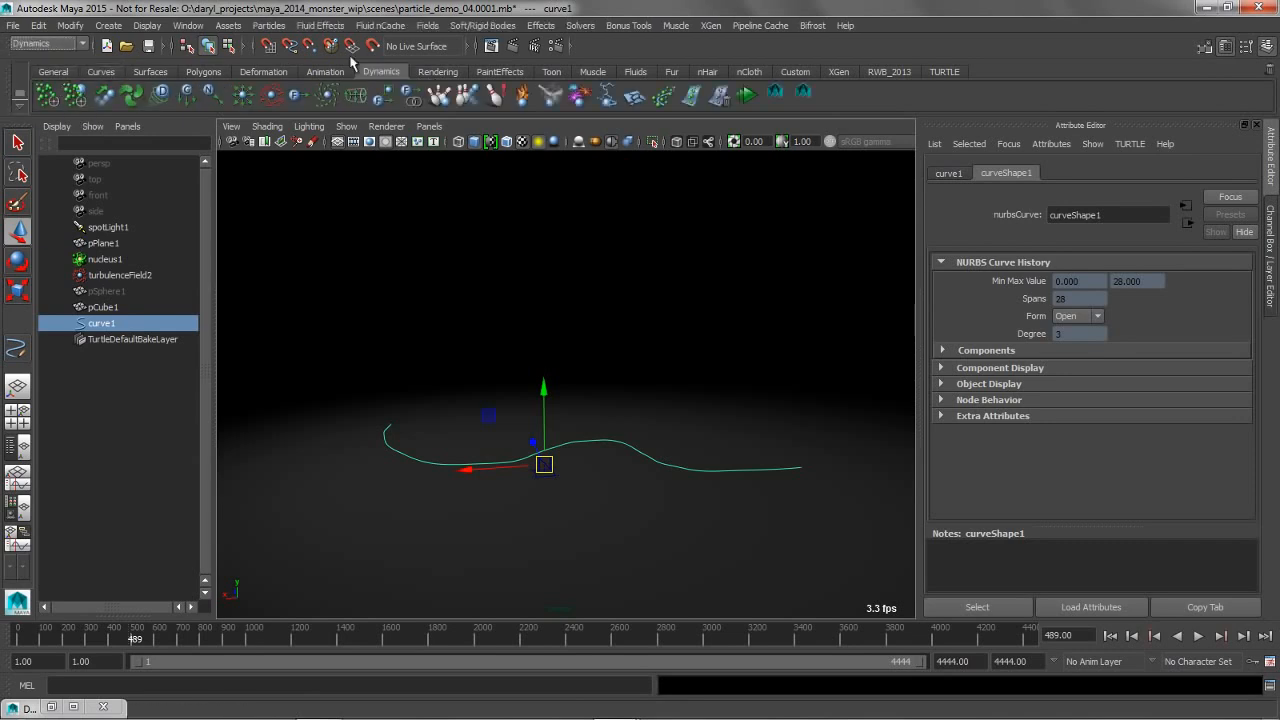
left_click(540, 25)
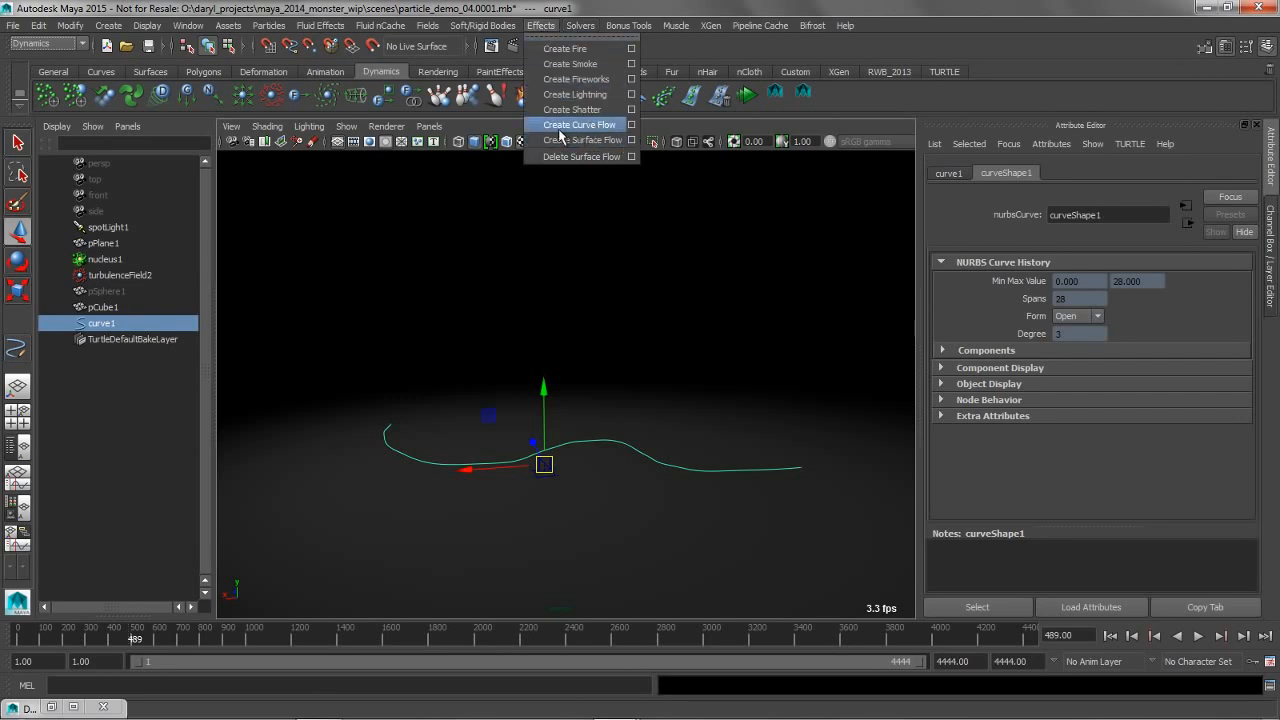
left_click(1042, 109)
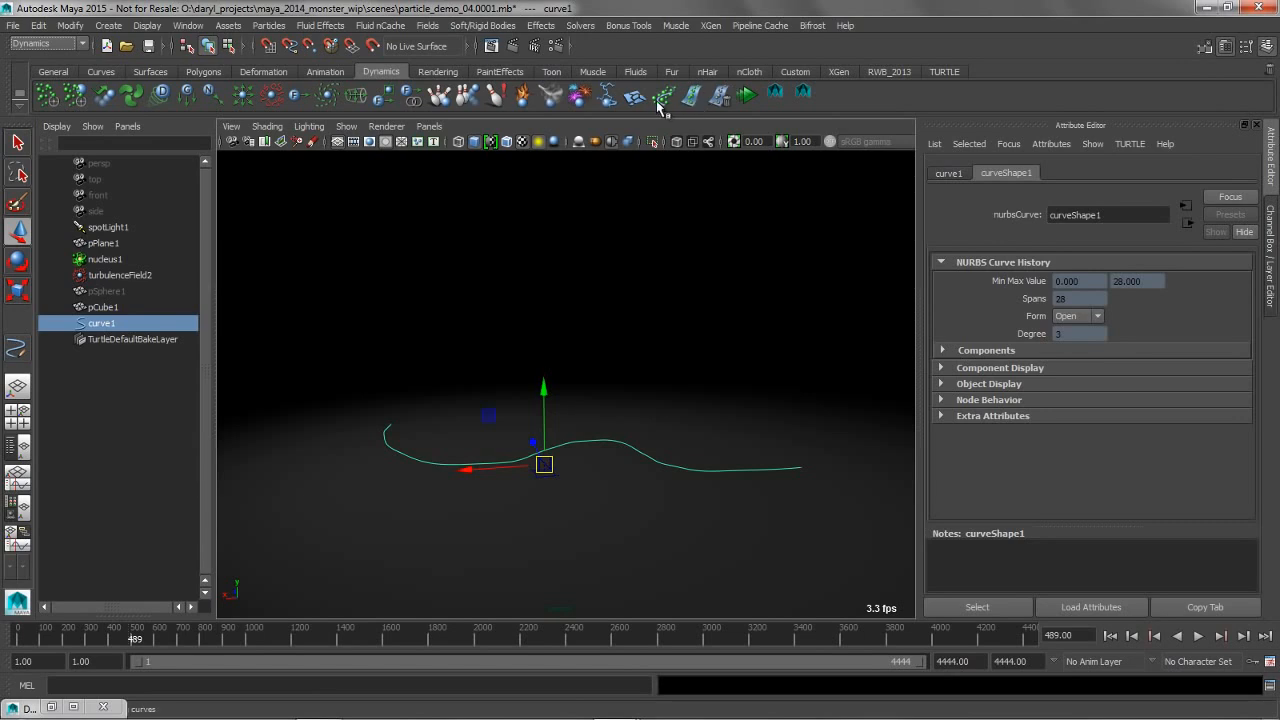
Play the simulation to preview the particles flowing along the curve
right_click_drag(476, 391, 578, 400, "alt")
left_click_drag(580, 400, 557, 440, "alt")
middle_click_drag(557, 440, 600, 376, "alt")
right_click_drag(540, 374, 557, 408, "alt")
left_click_drag(488, 398, 508, 414, "alt")
left_click(1198, 636)
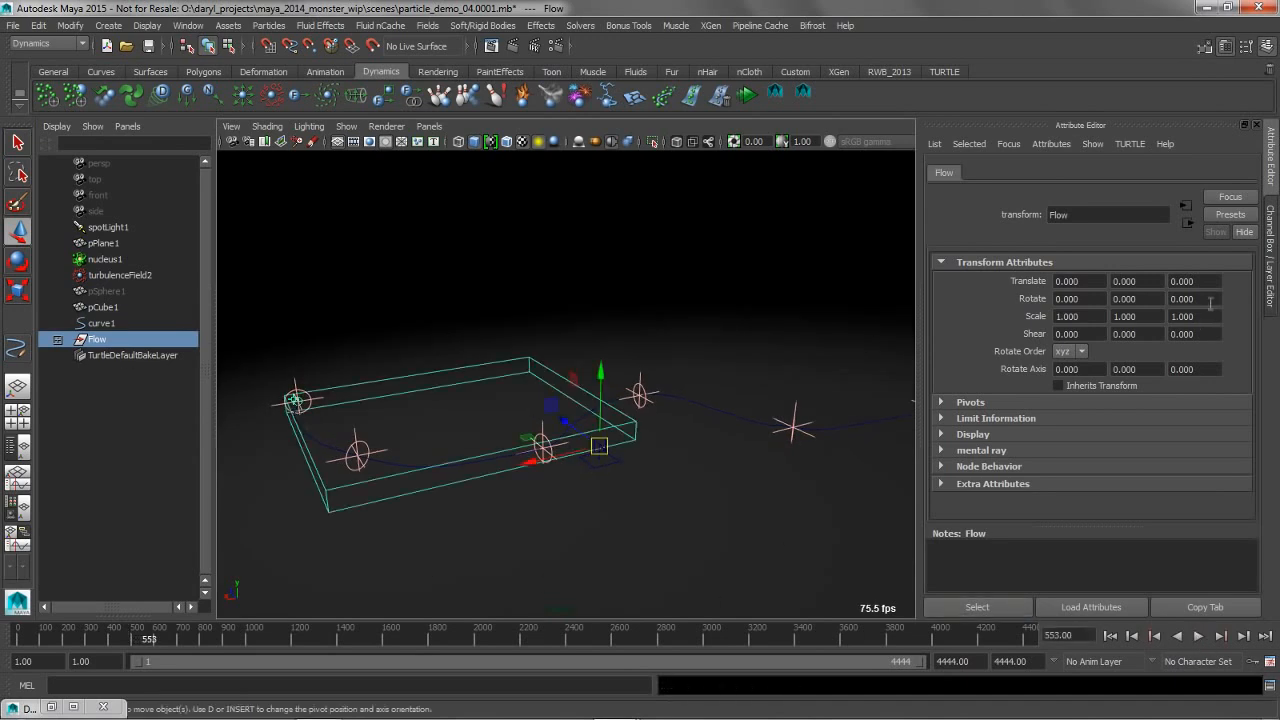
Set the Flow_particle render type to Spheres, add its render attributes, and set the radius to 0.25
left_click(58, 340)
left_click(128, 355)
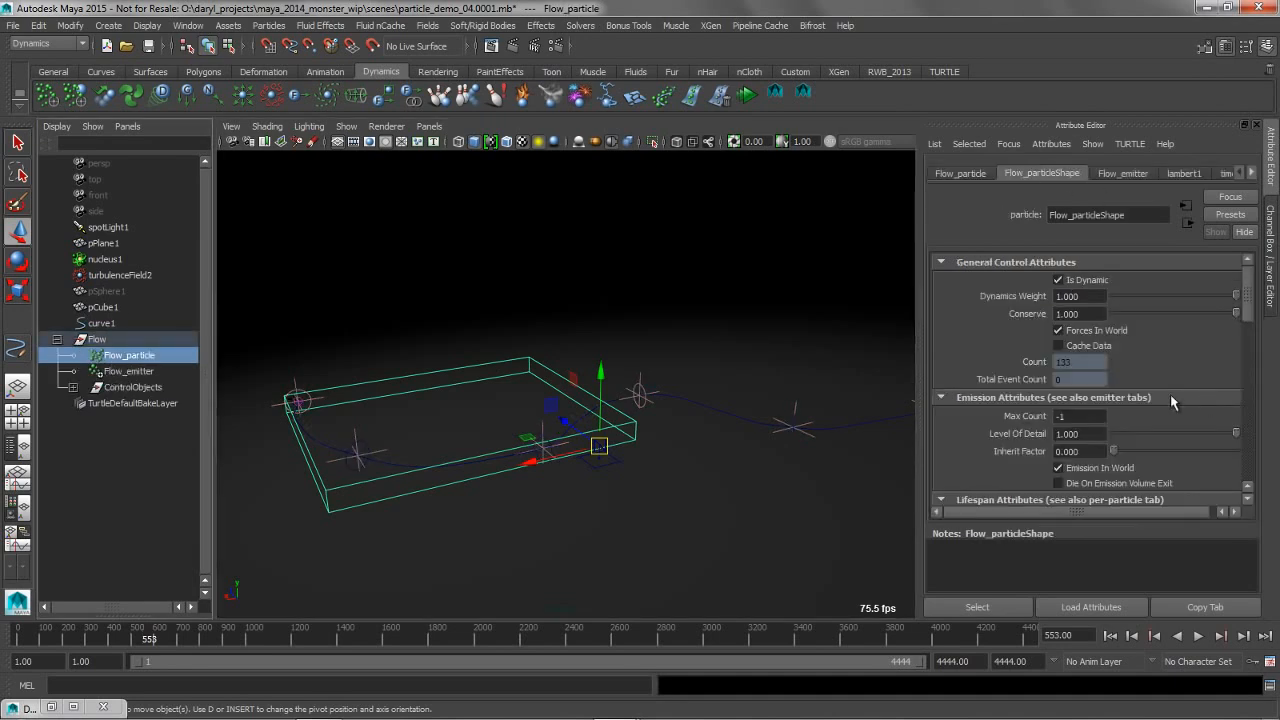
left_click_drag(1249, 286, 1246, 336)
left_click_drag(1245, 372, 1245, 380)
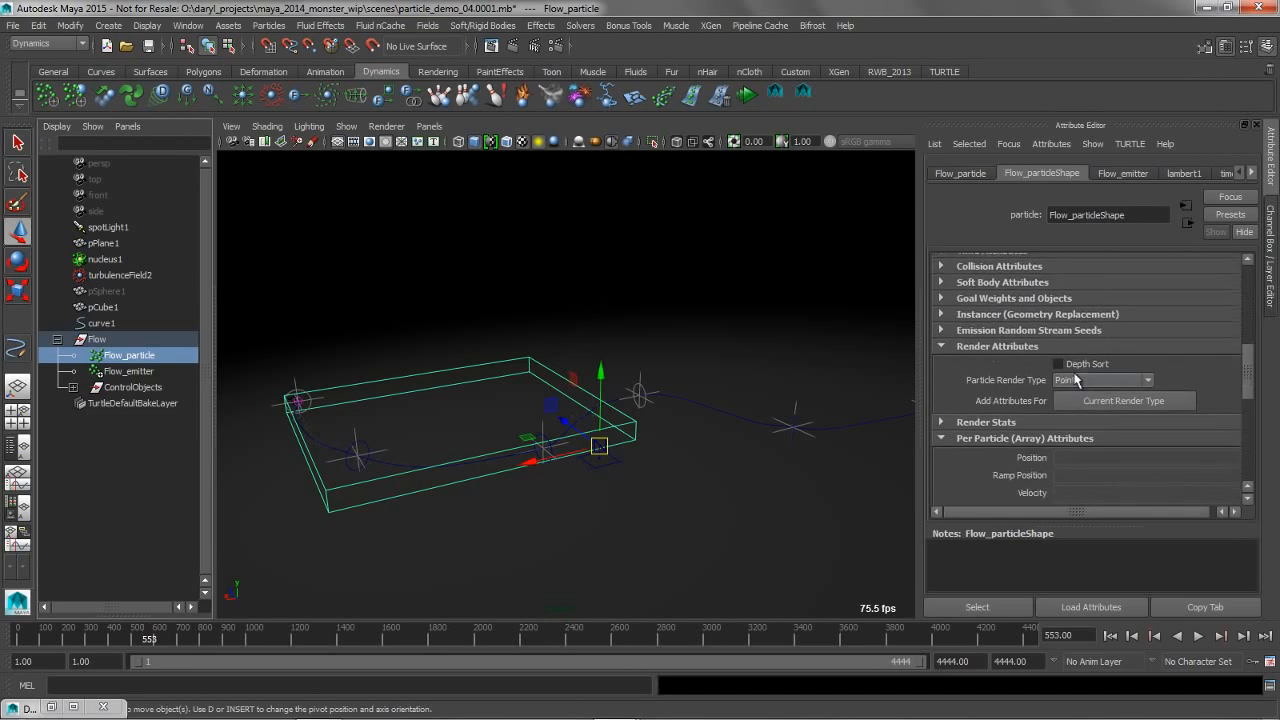
left_click(1071, 382)
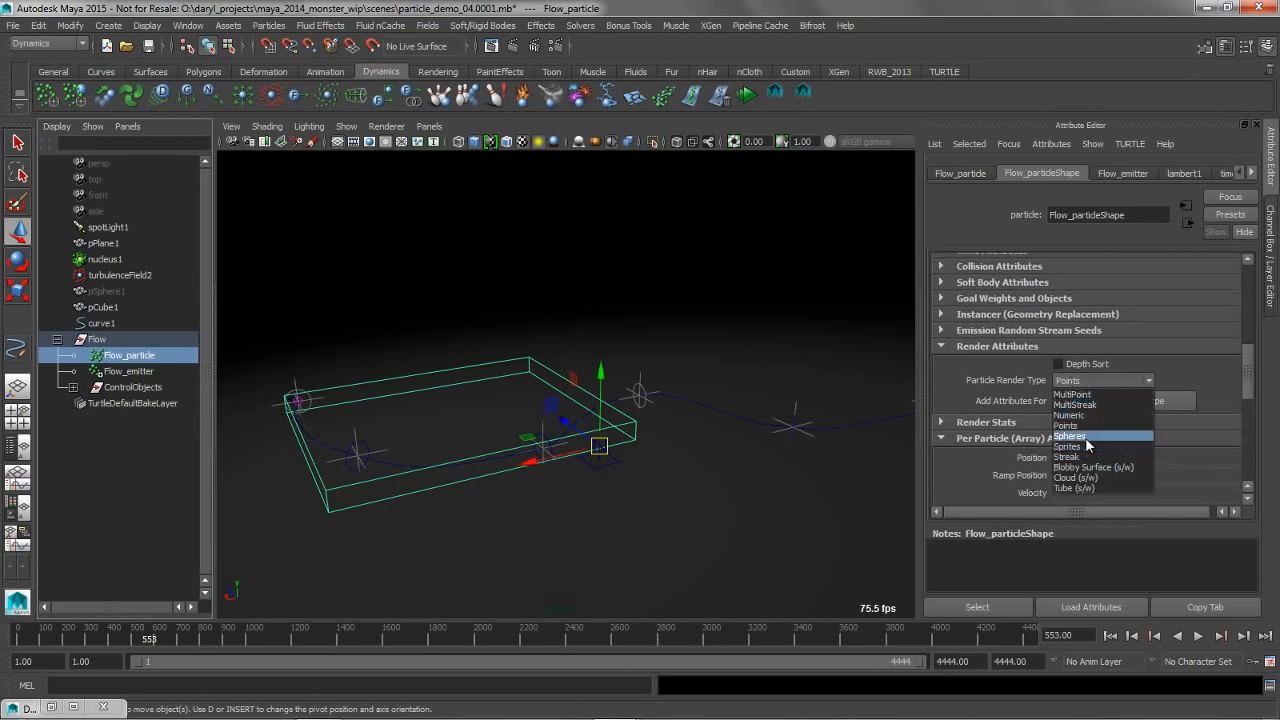
left_click(1085, 437)
left_click(1106, 404)
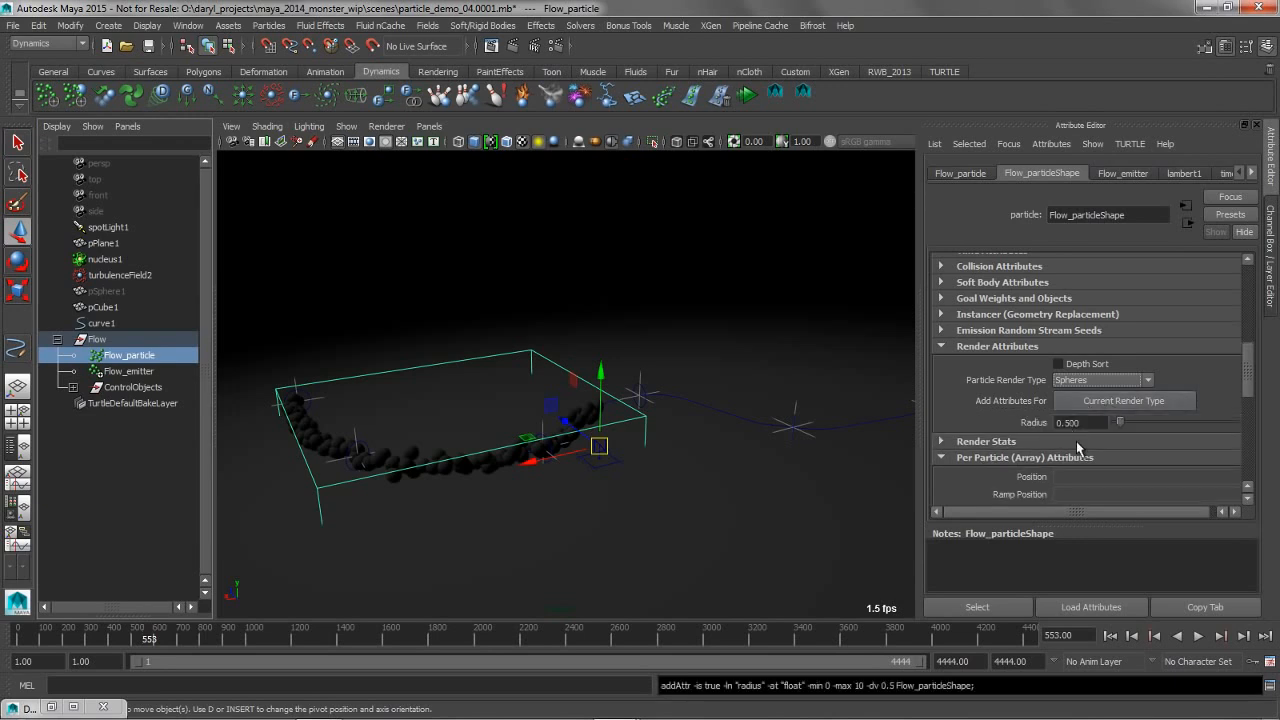
left_click_drag(1082, 425, 1030, 408)
key("Return")
Rewind and play the simulation to preview the sphere particles along the curve
left_click_drag(573, 288, 737, 400, "alt")
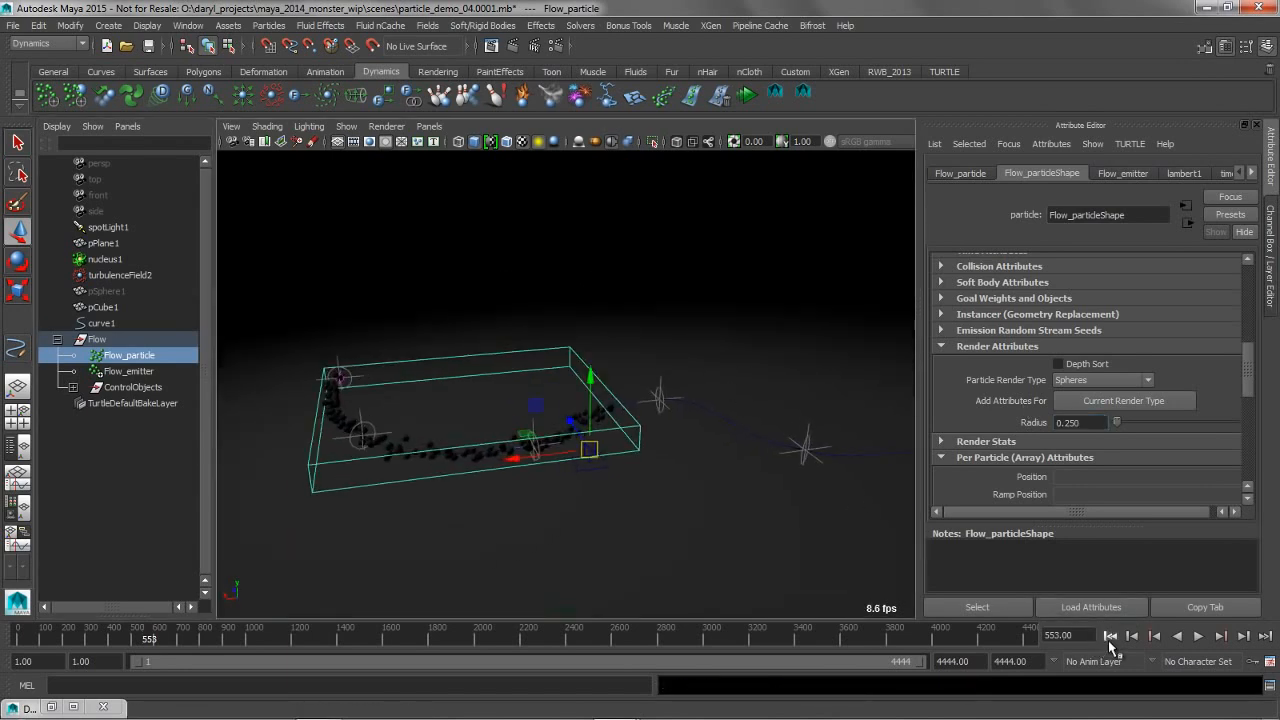
left_click(1110, 636)
left_click(1202, 637)
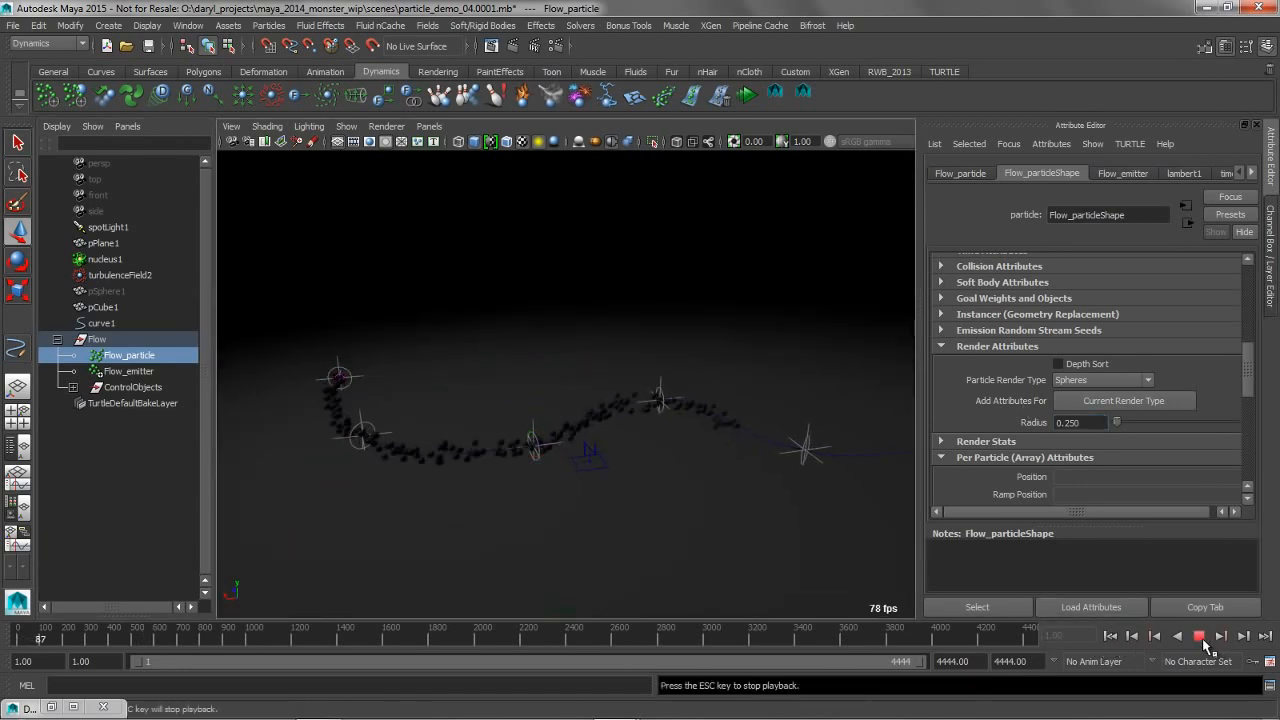
left_click(1202, 637)
Scale up control_Circle_2, the middle control circle of the flow, to widen the particle stream there
left_click(549, 294)
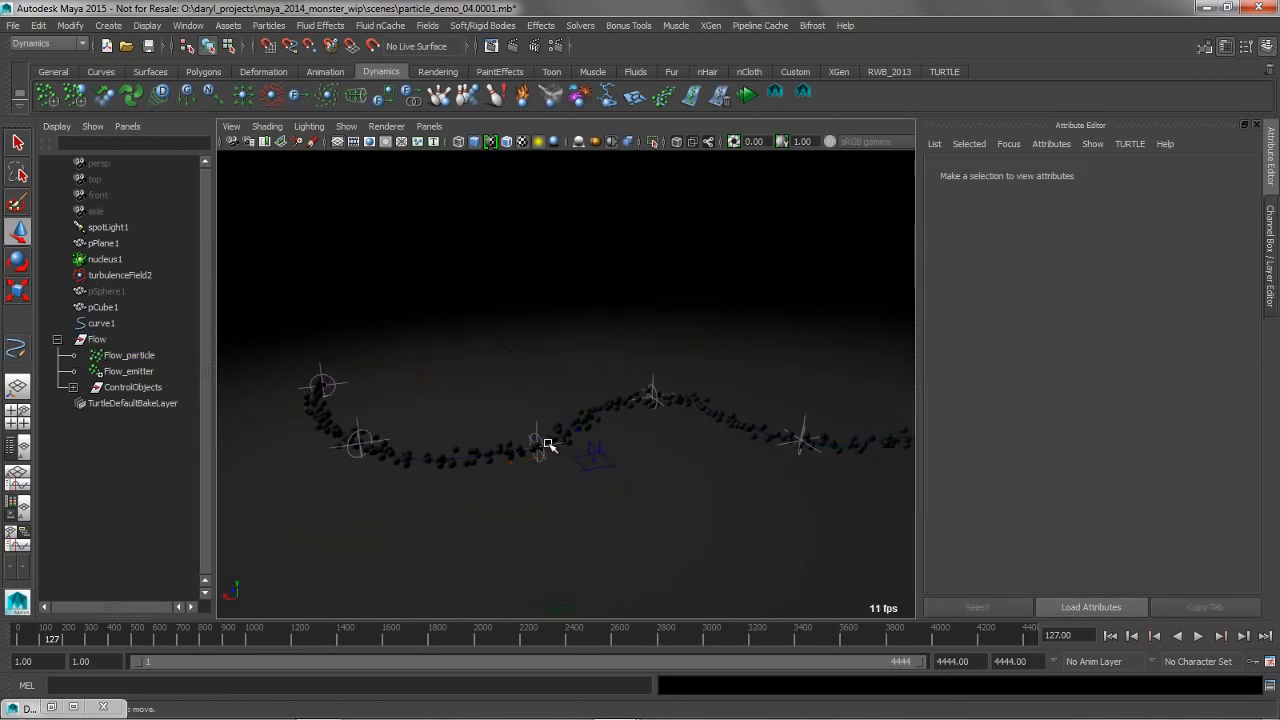
left_click(541, 444)
key("e")
key("r")
left_click_drag(540, 448, 600, 453)
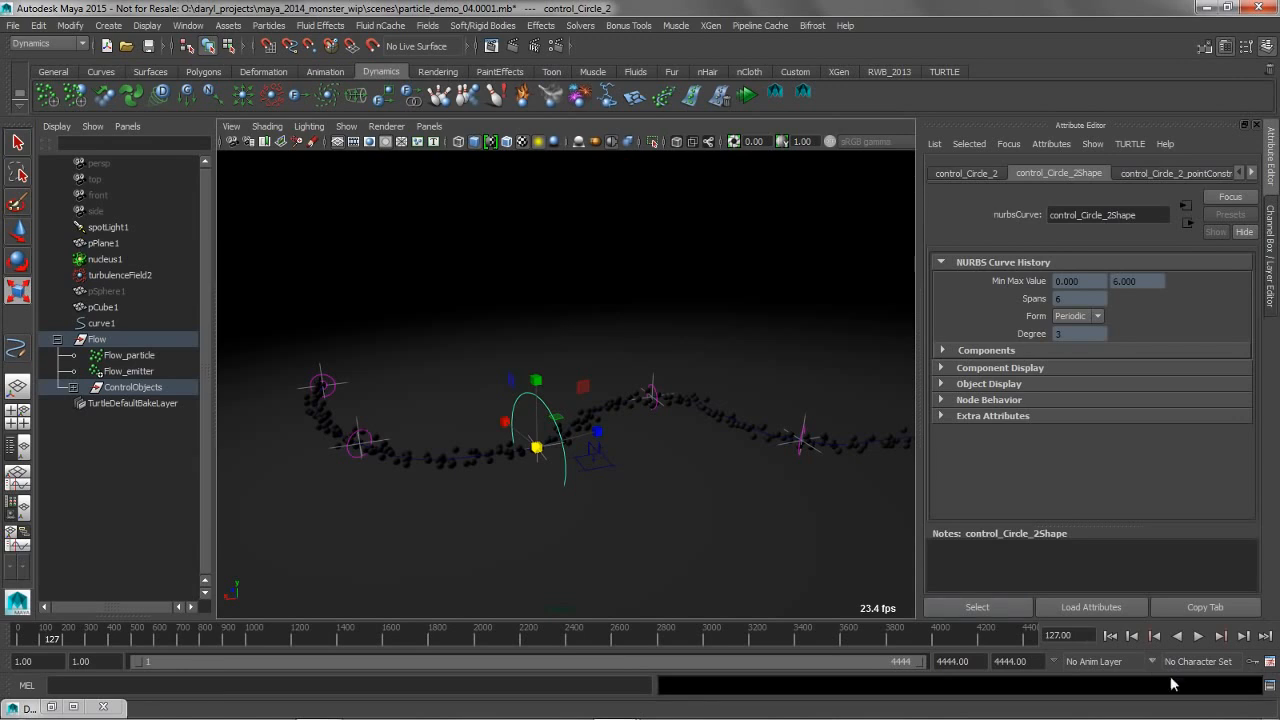
Play the simulation and examine how the particles spread around the enlarged control circle
left_click(1198, 636)
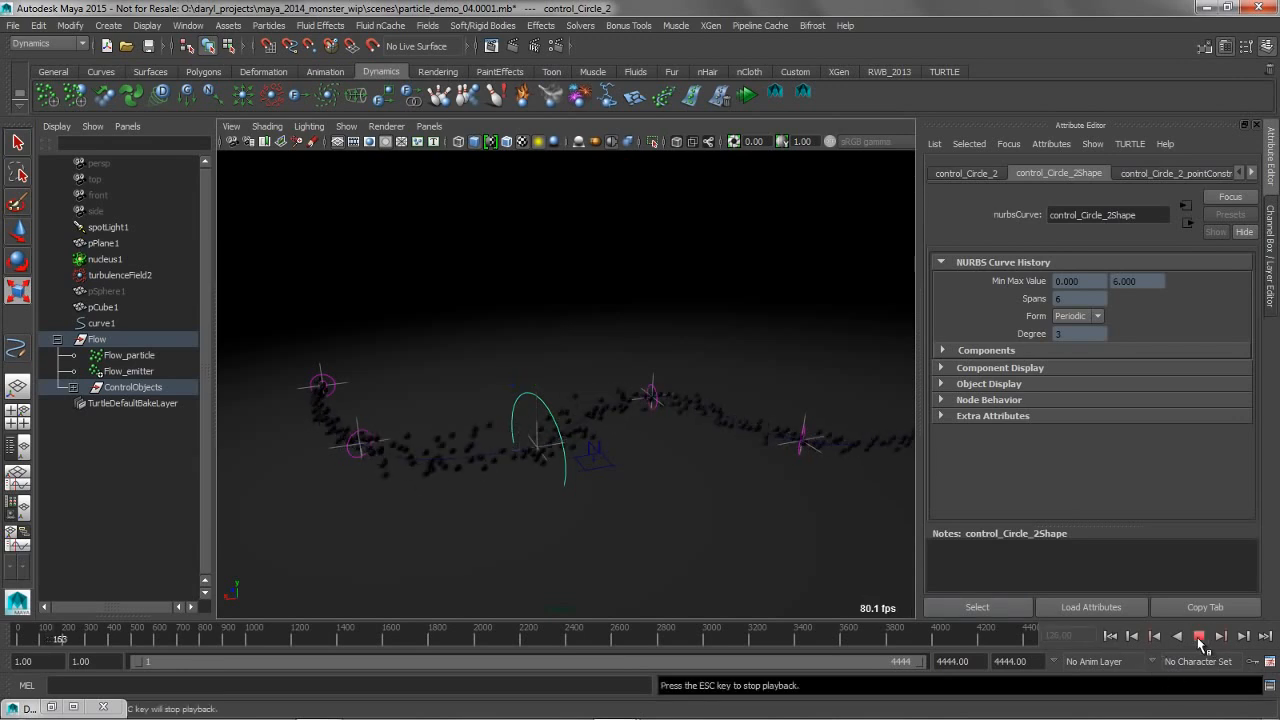
left_click_drag(520, 458, 671, 471)
left_click(1200, 637)
left_click_drag(430, 366, 573, 371, "alt")
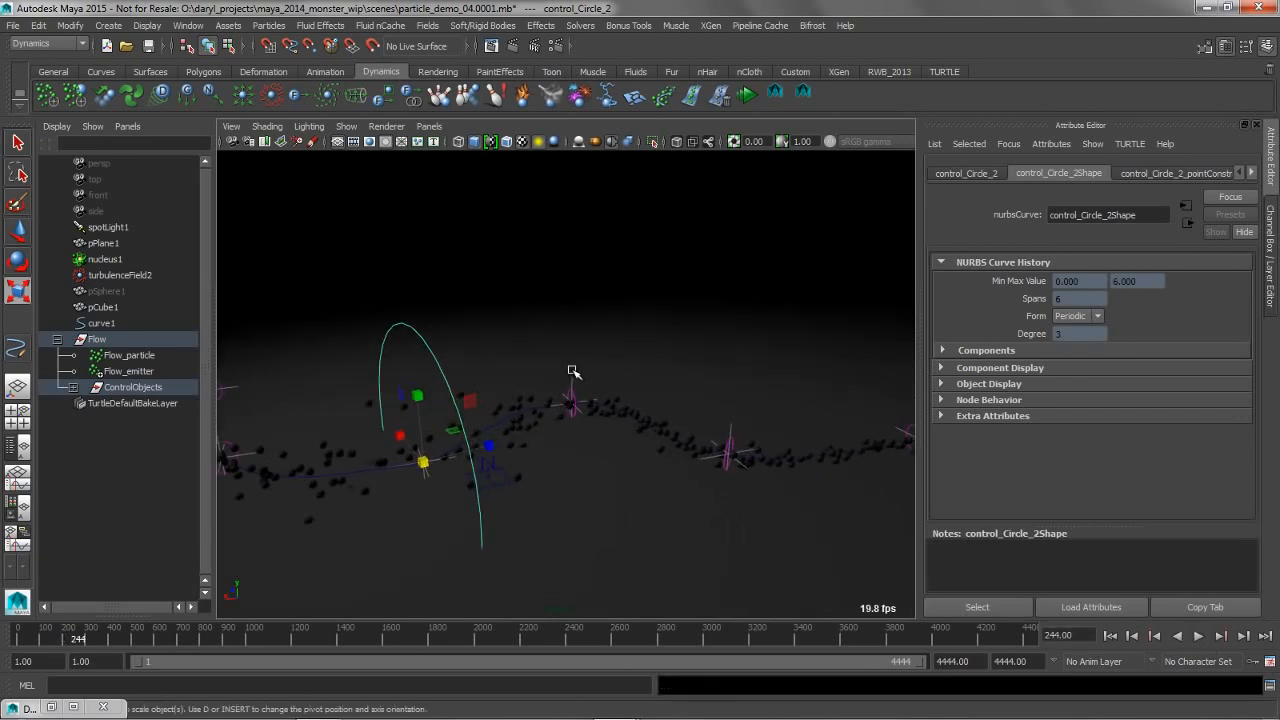
Select curve1 and convert the selection to its last CV
left_click(506, 418)
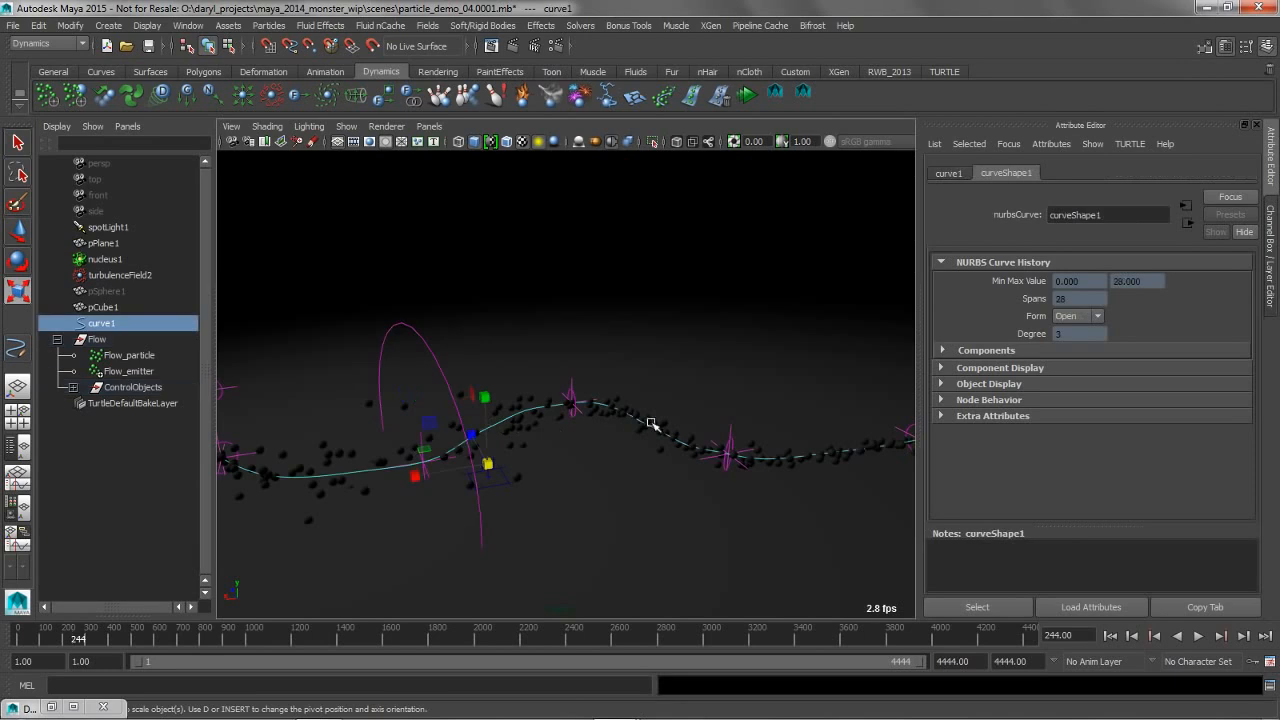
right_click_drag(654, 425, 543, 423, "alt")
middle_click_drag(543, 423, 550, 393, "alt")
mouse_move(550, 393)
right_mouse_down("alt")
mouse_move(638, 393)
mouse_move(543, 395)
right_mouse_up("alt")
middle_click_drag(614, 412, 600, 431, "alt")
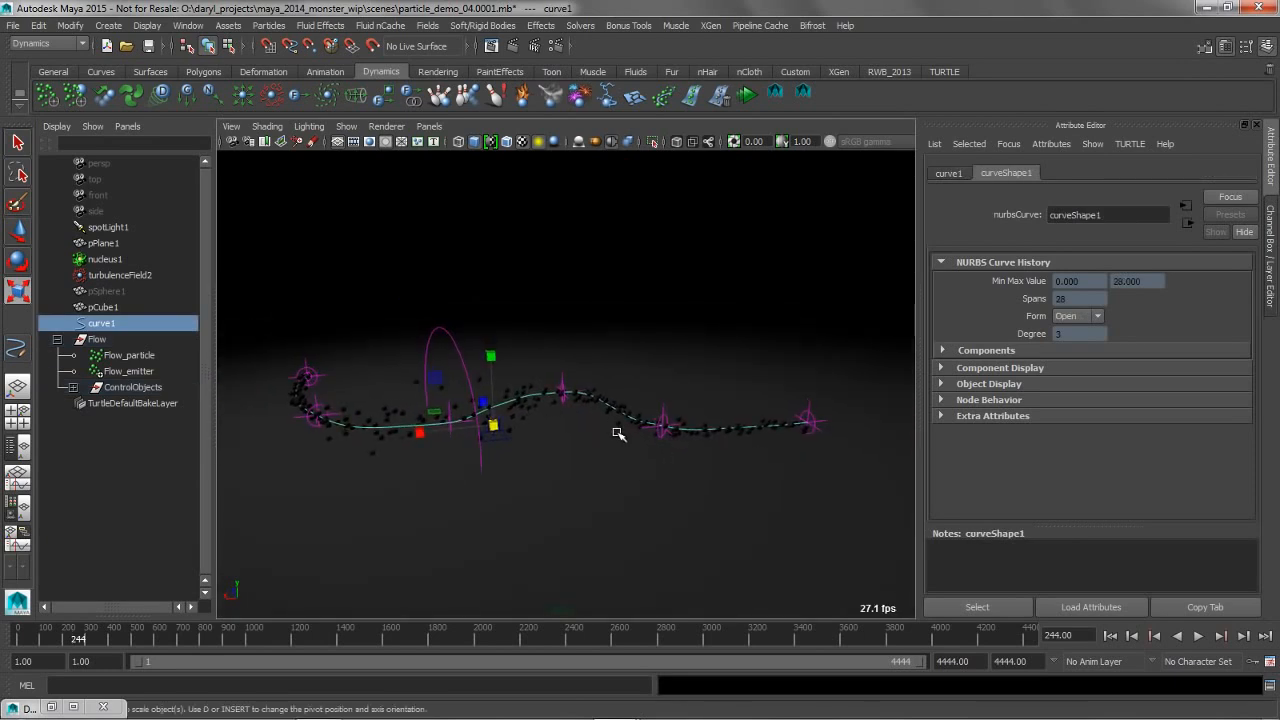
right_click(750, 426, "ctrl")
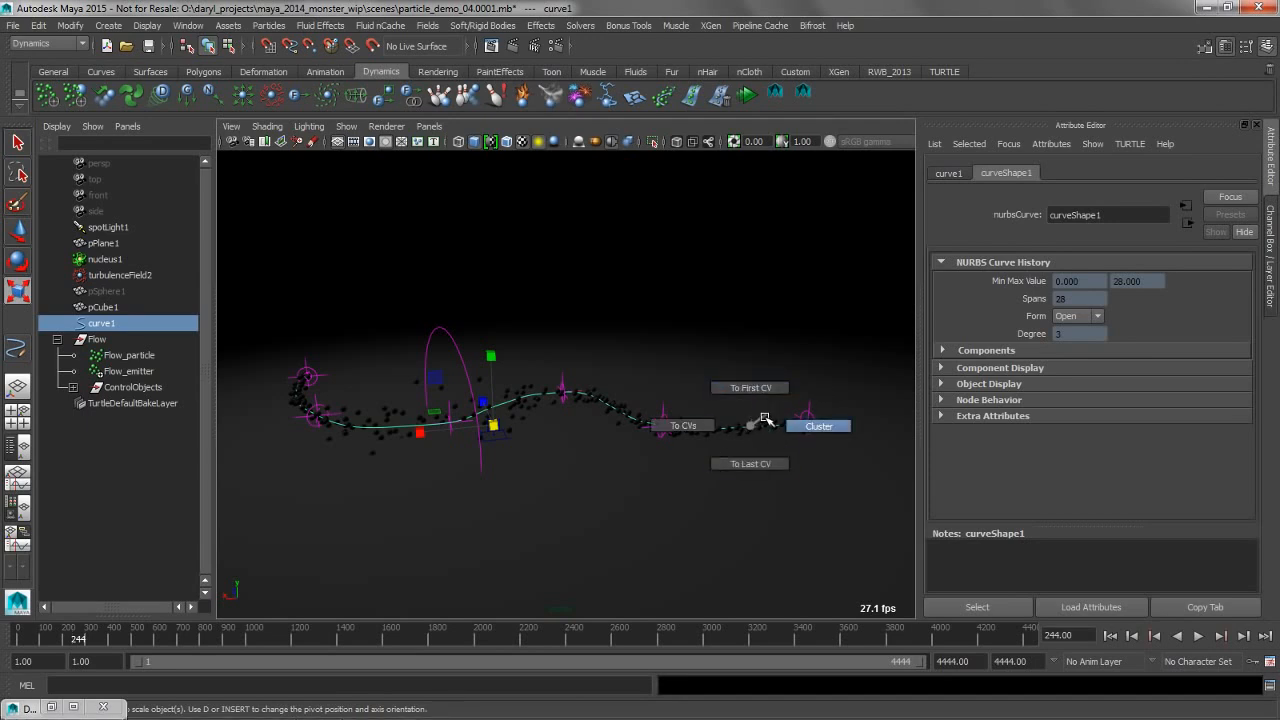
left_click(750, 463)
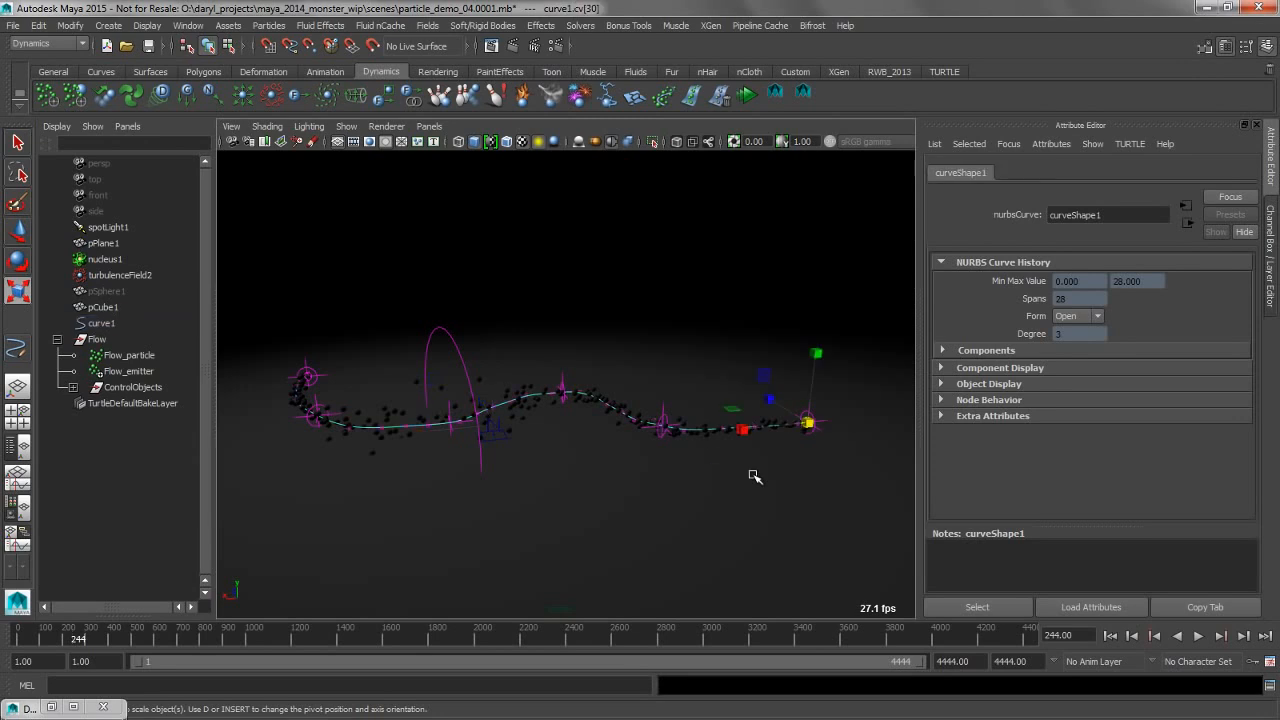
Move the last CV of curve1 with the curve length locked, lifting the curve into a raised wave
key("w")
middle_click_drag(752, 432, 750, 449, "alt")
key("l")
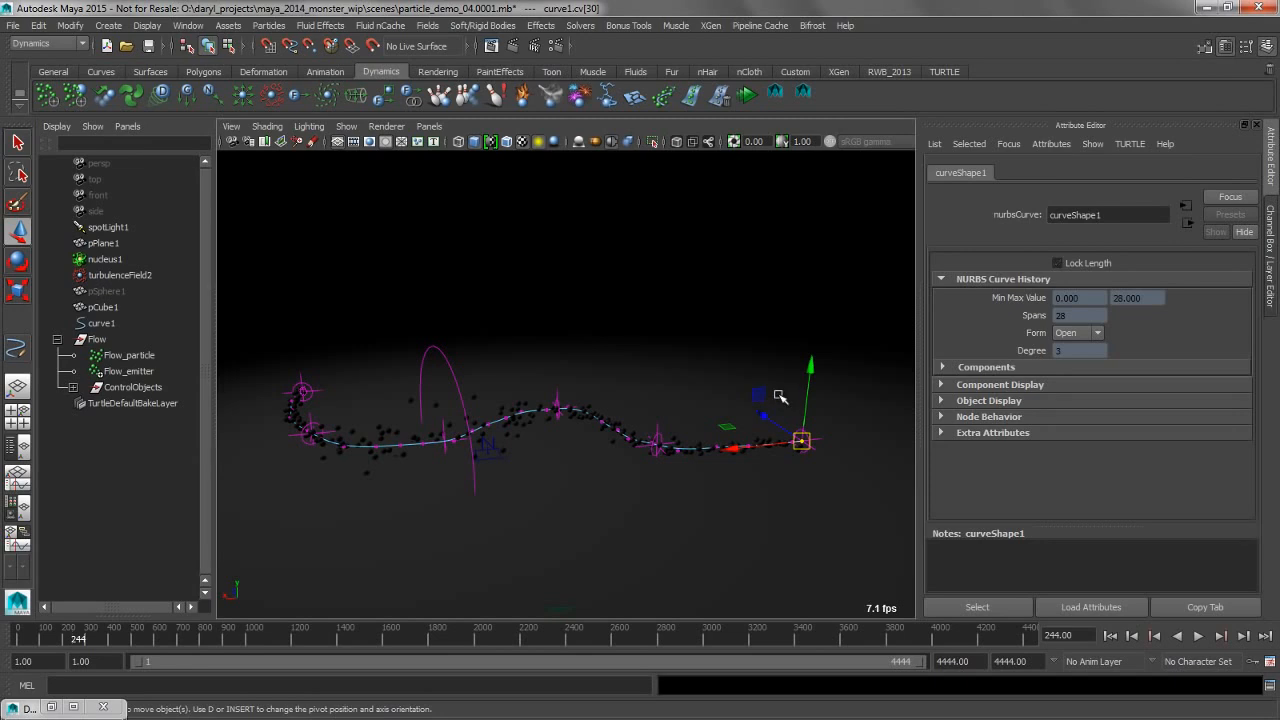
left_click_drag(808, 442, 598, 358)
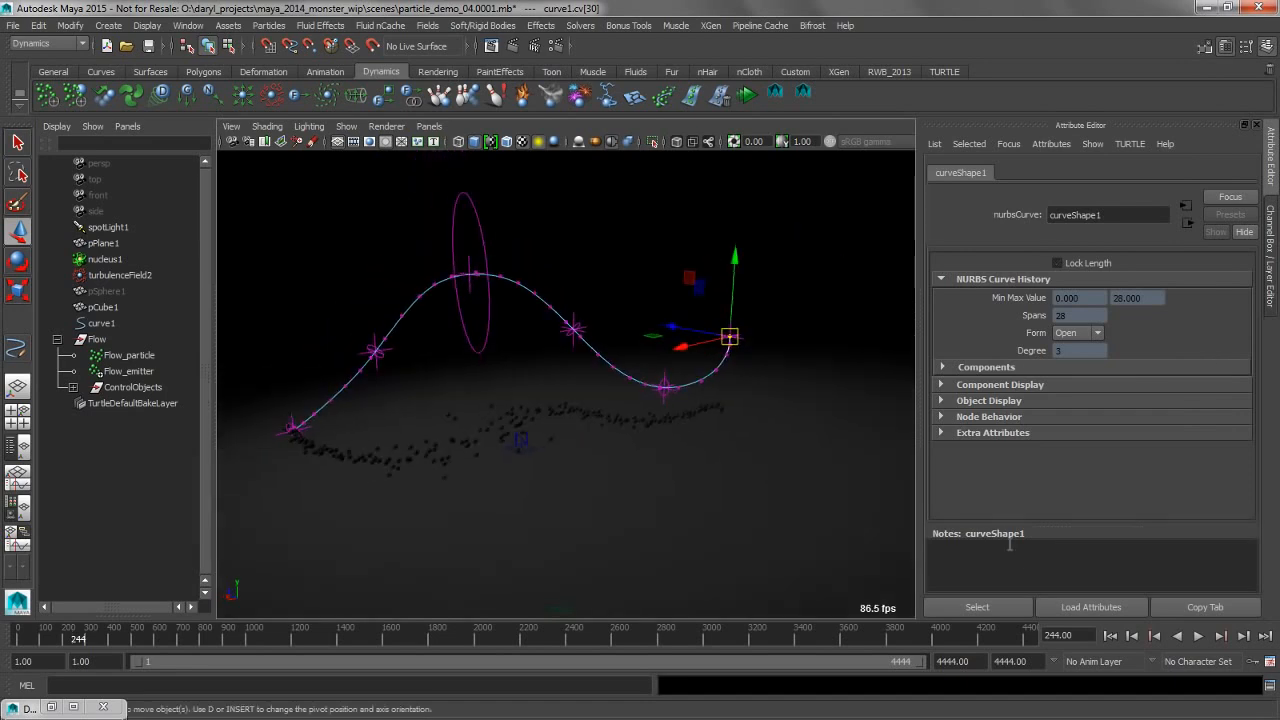
Replay the simulation from the start to check the particles on the reshaped curve, stop it and clear the selection
left_click(1110, 636)
left_click(1198, 636)
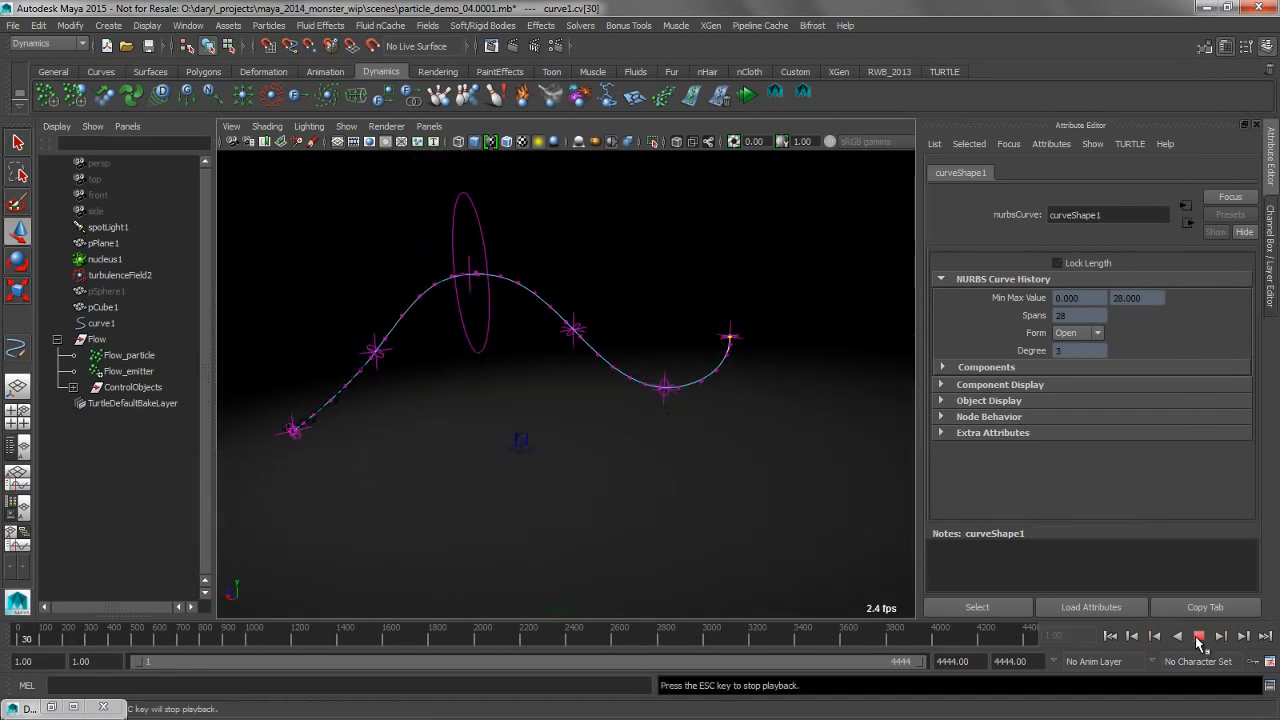
left_click_drag(614, 376, 614, 580, "alt")
left_click(1198, 636)
left_click(536, 326)
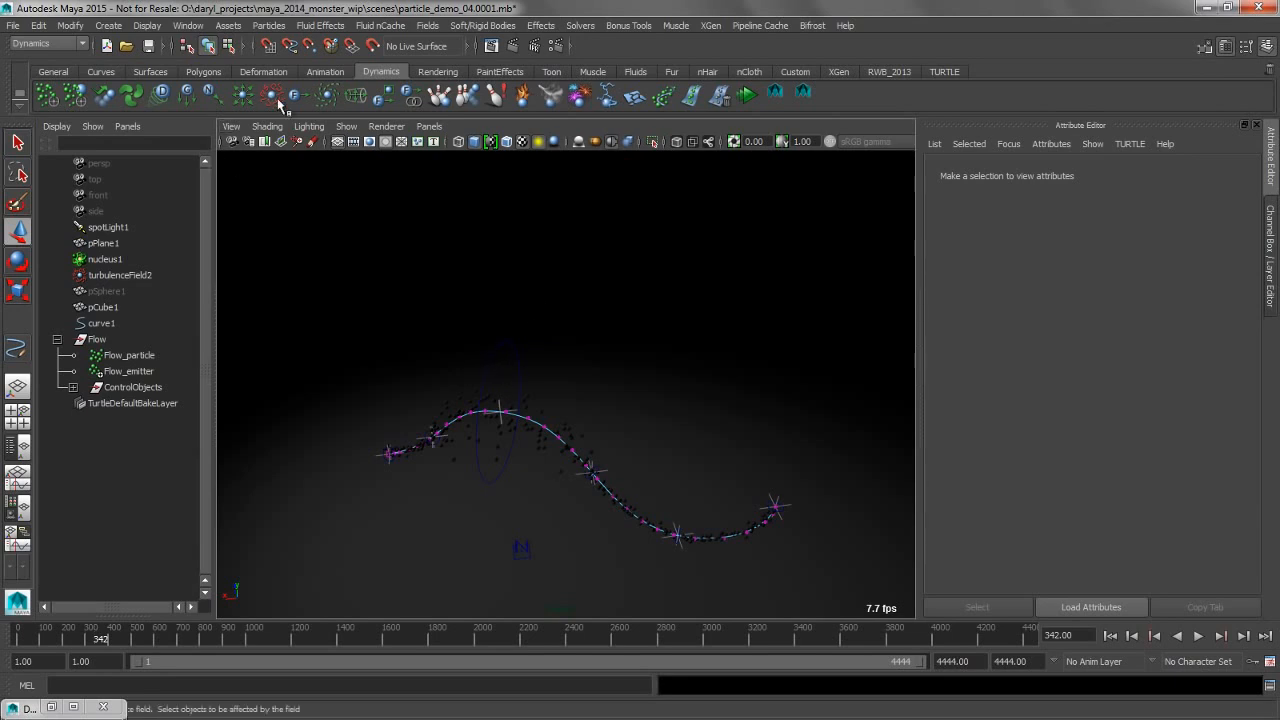
Create a 3D fluid container and move it to about 19.66 in Y and 3.86 in Z, over the flow's crest
left_click(321, 26)
left_click(321, 48)
left_click_drag(480, 297, 244, 410, "alt")
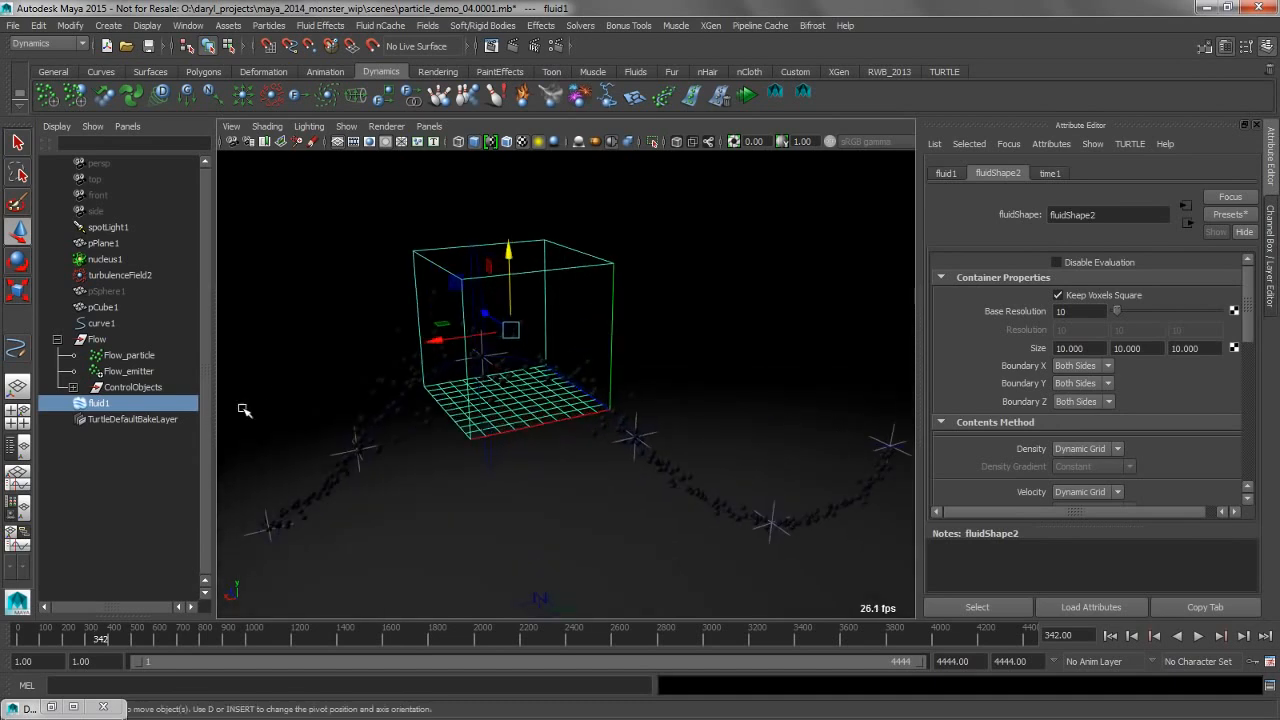
Select the Flow particles together with the fluid container and make the particles emit fluid into it with an Omni emitter
left_click(398, 364)
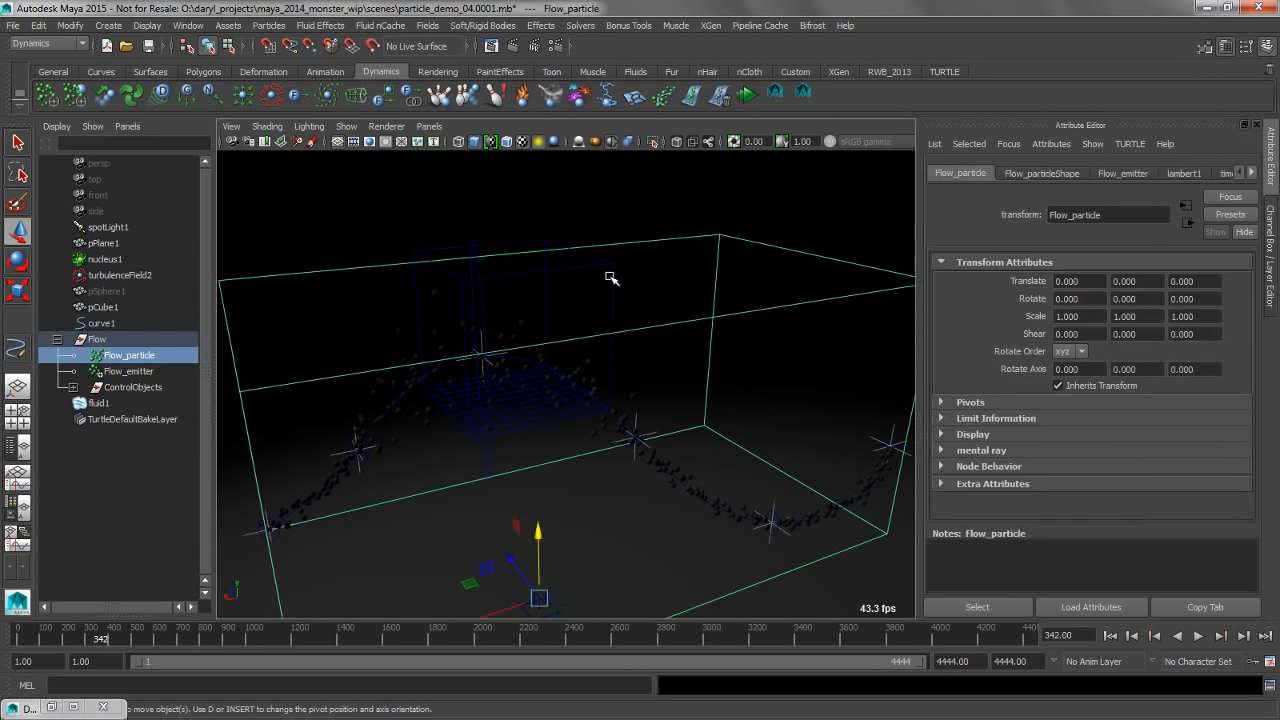
left_click(618, 278, "shift")
left_click(575, 276, "shift")
mouse_move(571, 223)
left_mouse_down("alt")
mouse_move(528, 214)
mouse_move(565, 220)
left_mouse_up("alt")
left_click(596, 258, "shift")
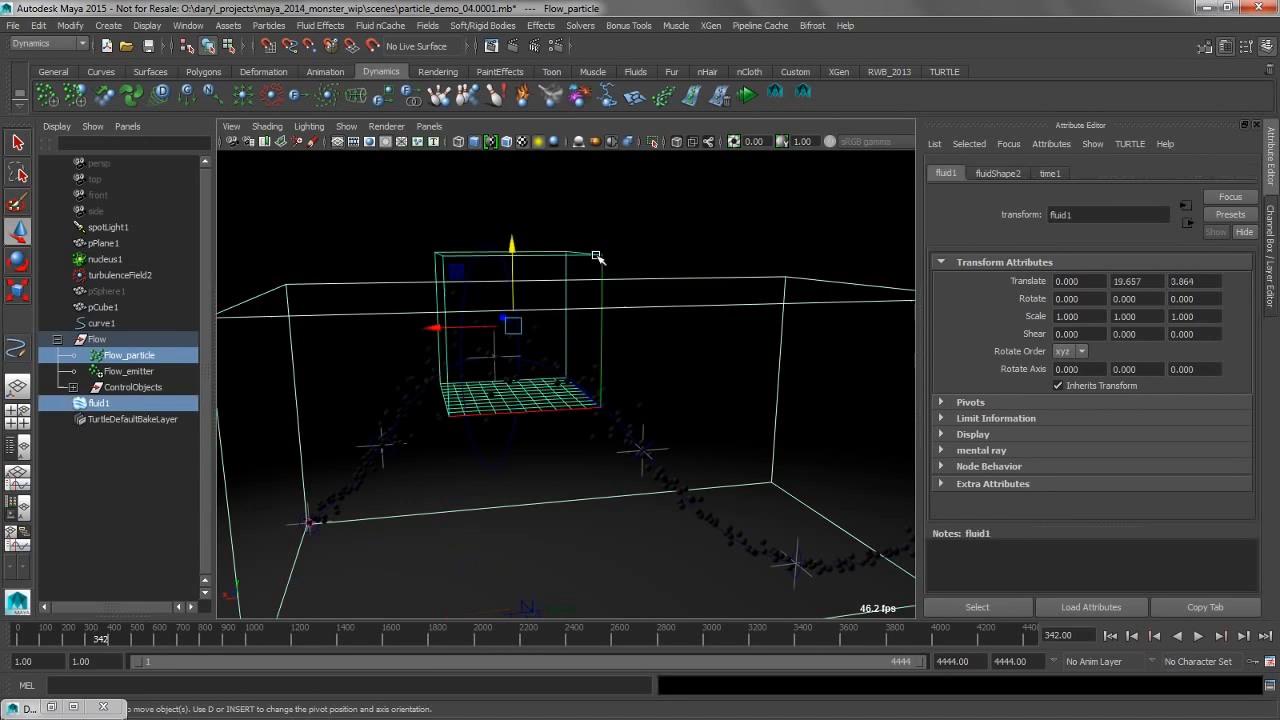
left_click_drag(632, 262, 571, 281, "alt")
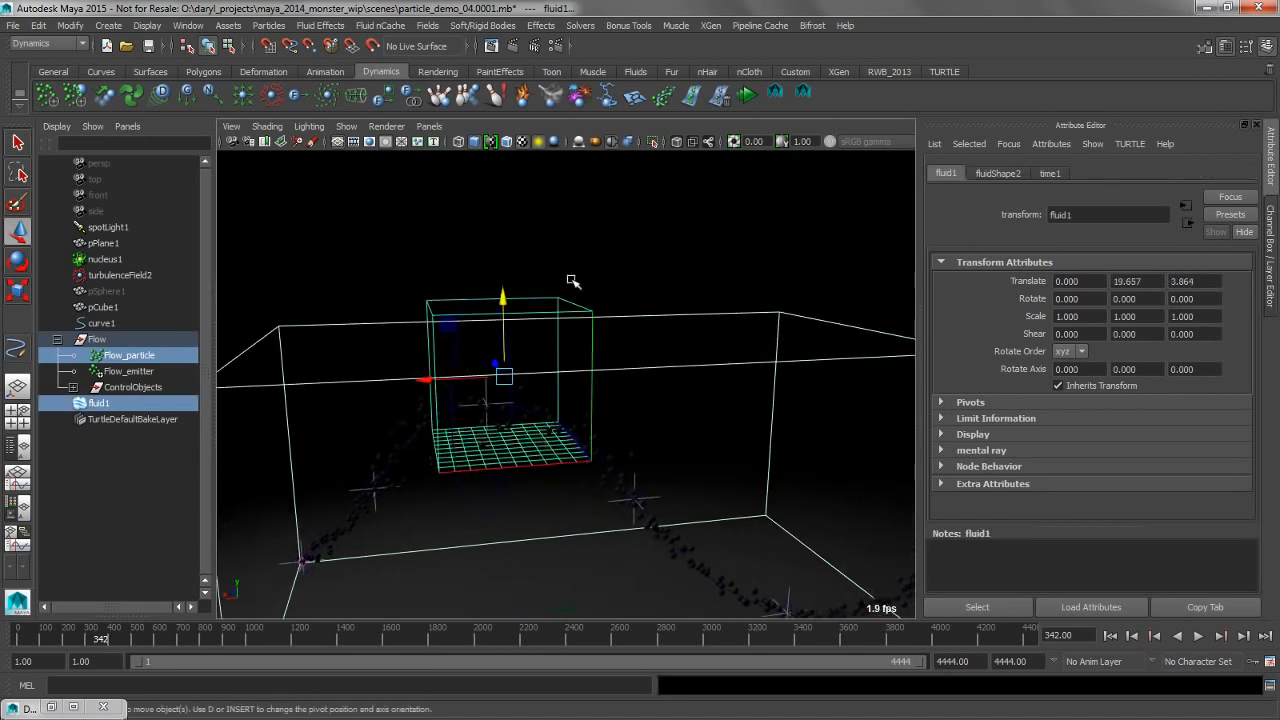
key("space")
left_click(412, 297)
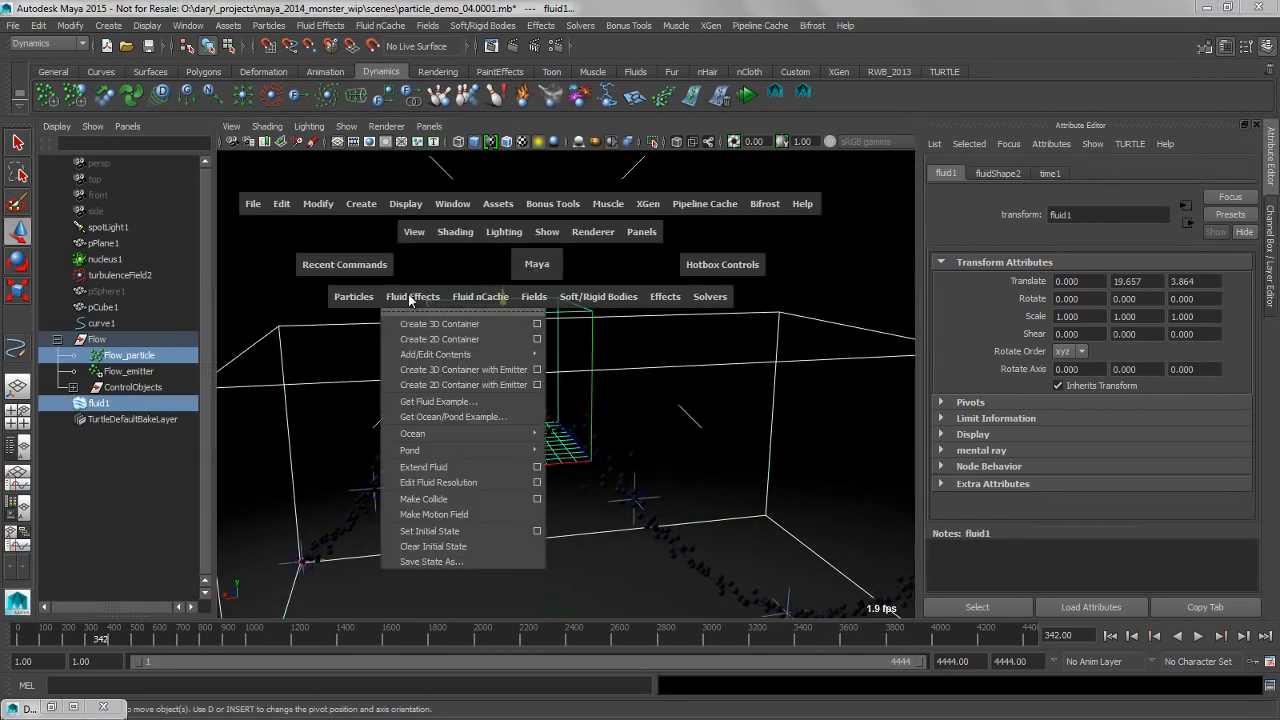
mouse_move(445, 354)
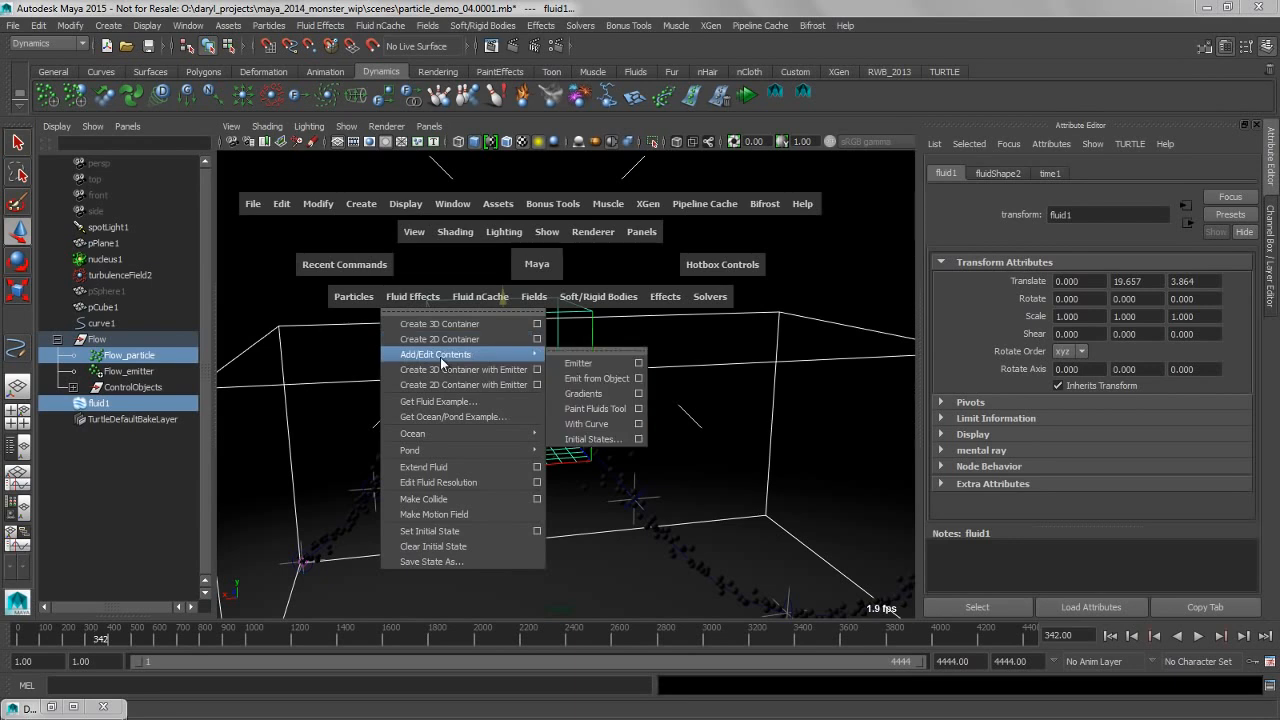
left_click(639, 380)
left_click(793, 180)
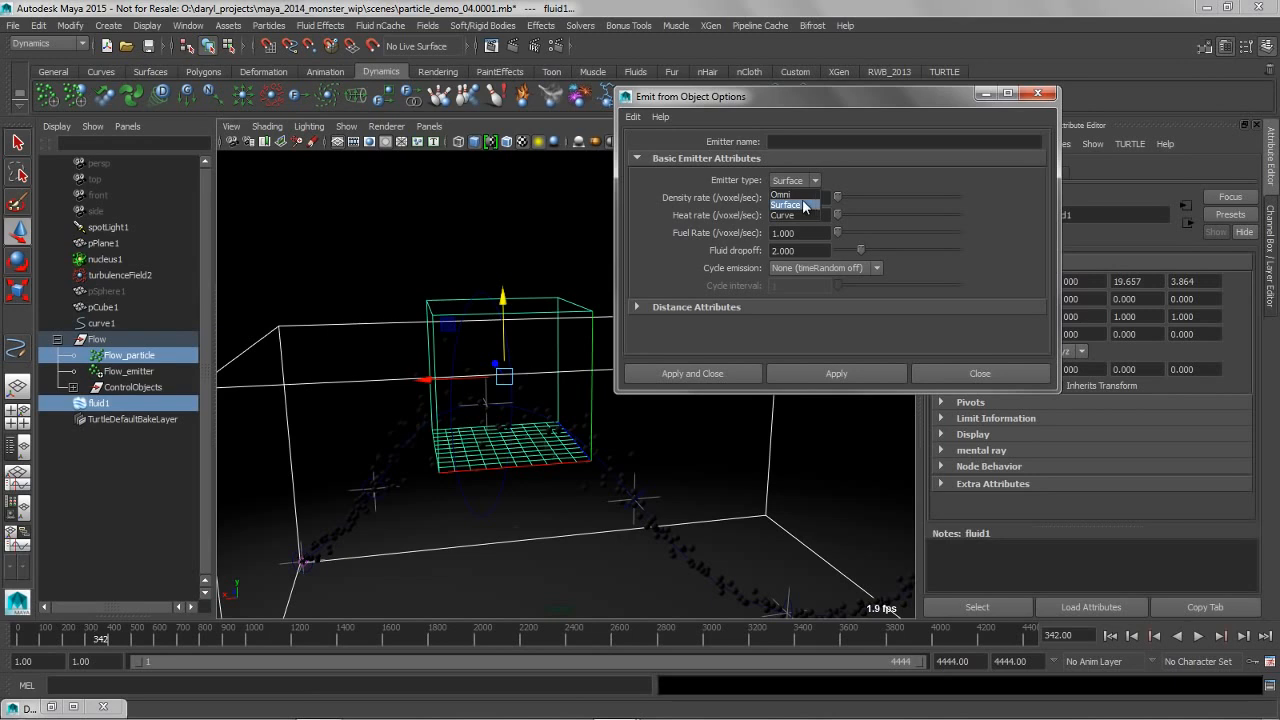
left_click(790, 195)
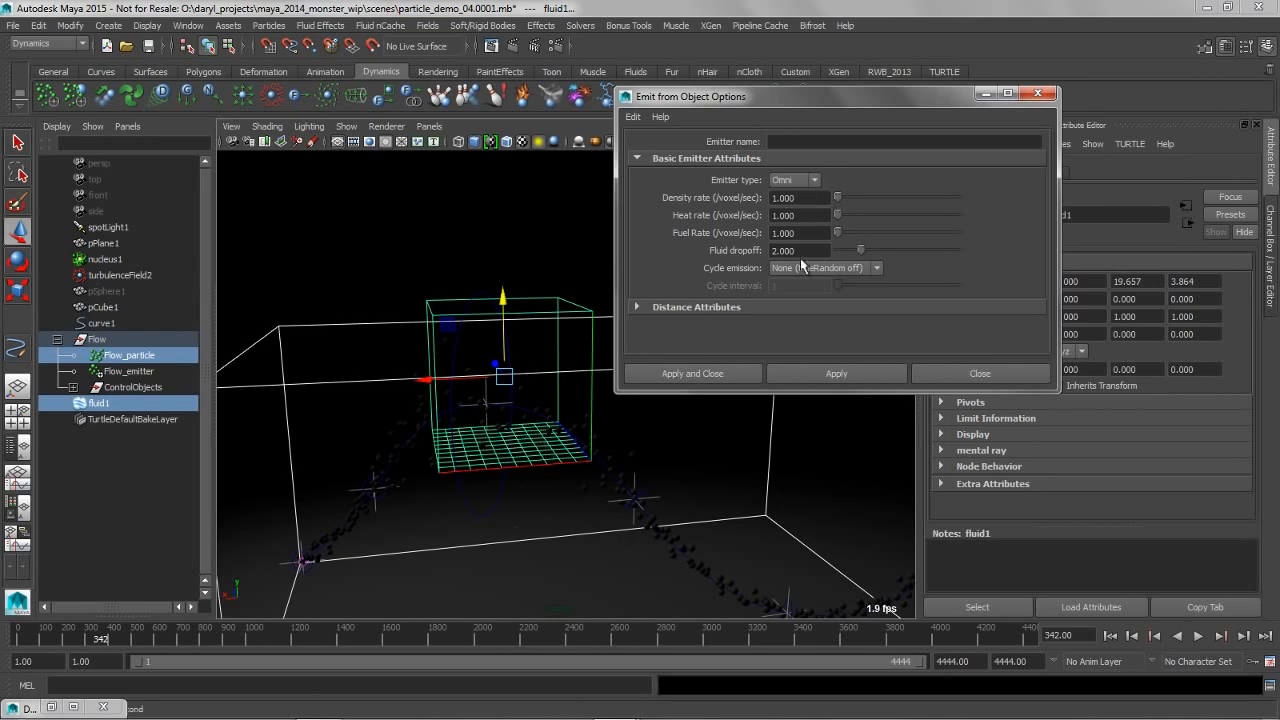
left_click(688, 374)
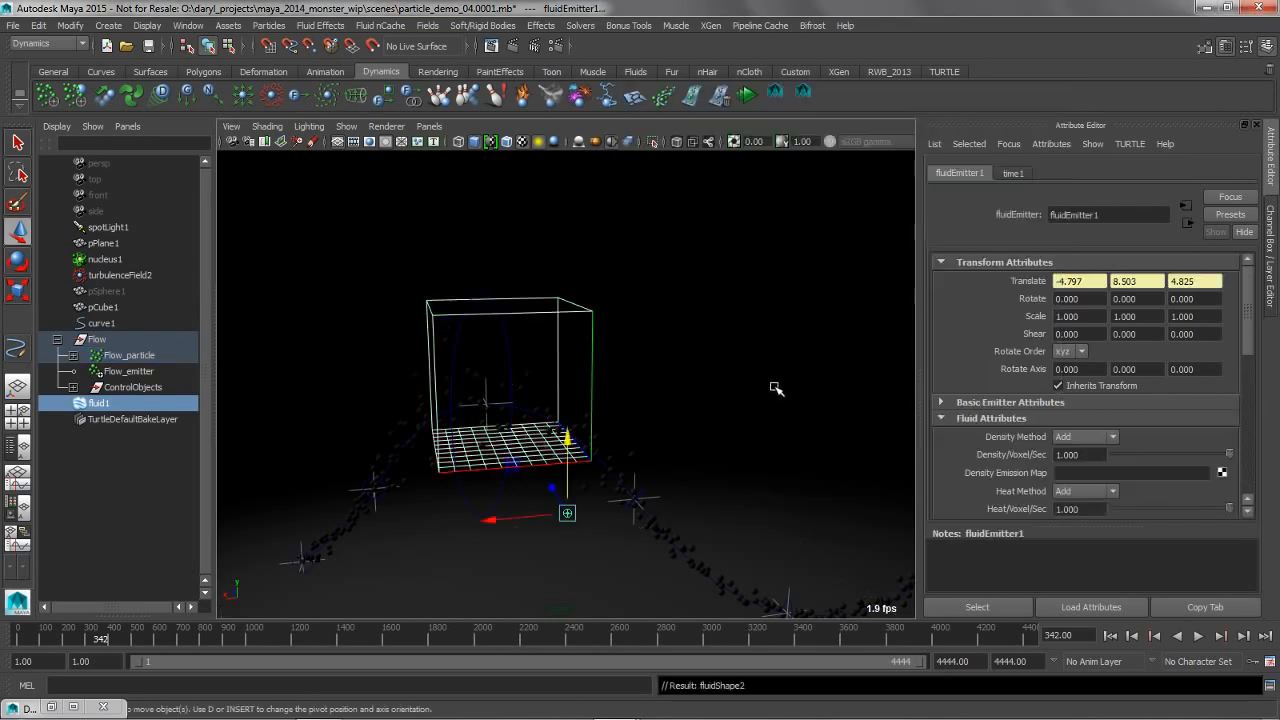
Play the simulation from the first frame to check the particles' fluid emission inside the container, and stop it
left_click(1113, 637)
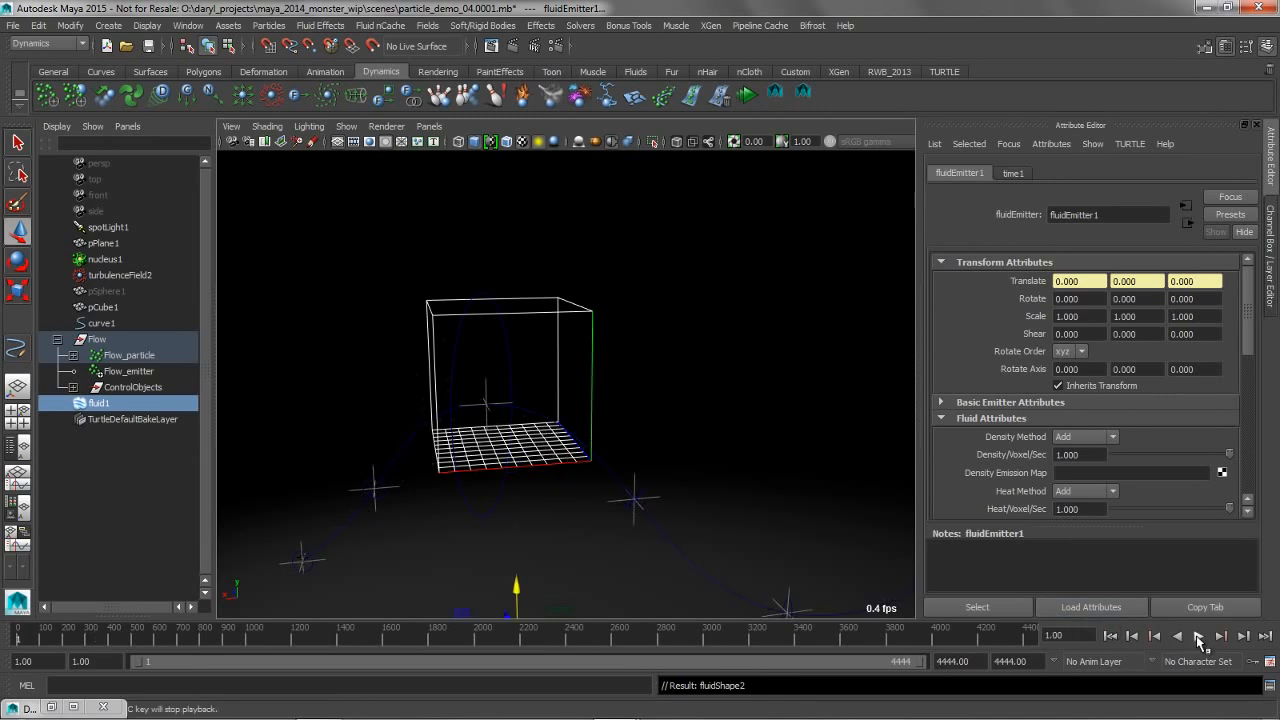
left_click(1198, 636)
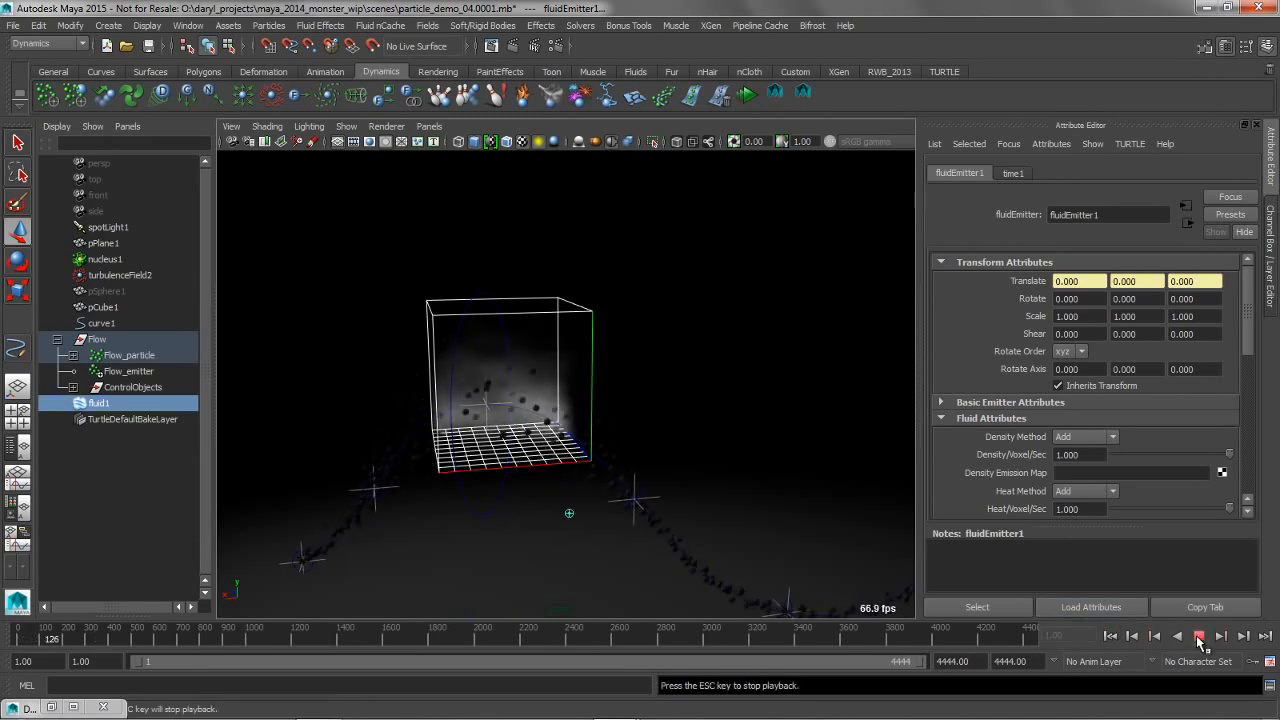
left_click(1199, 638)
Select the fluid container and enable Auto Resize on its shape node
left_click_drag(703, 407, 552, 330, "alt")
left_click(651, 296)
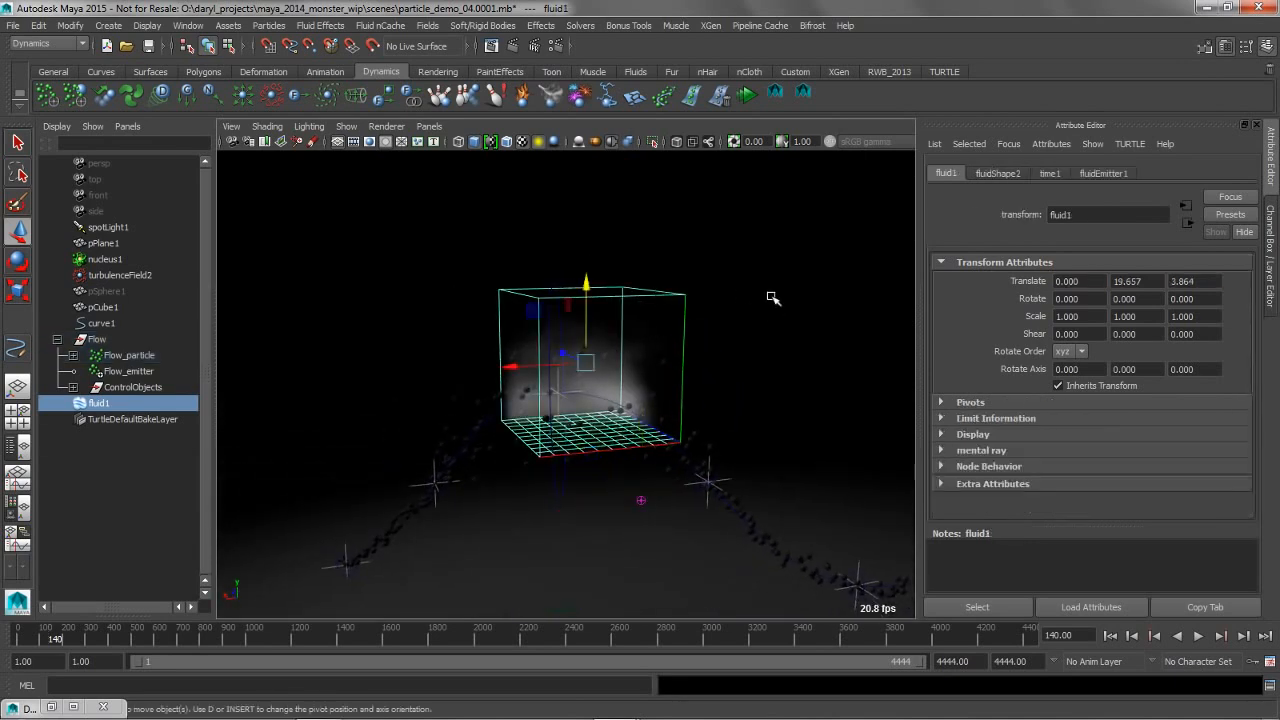
left_click(998, 173)
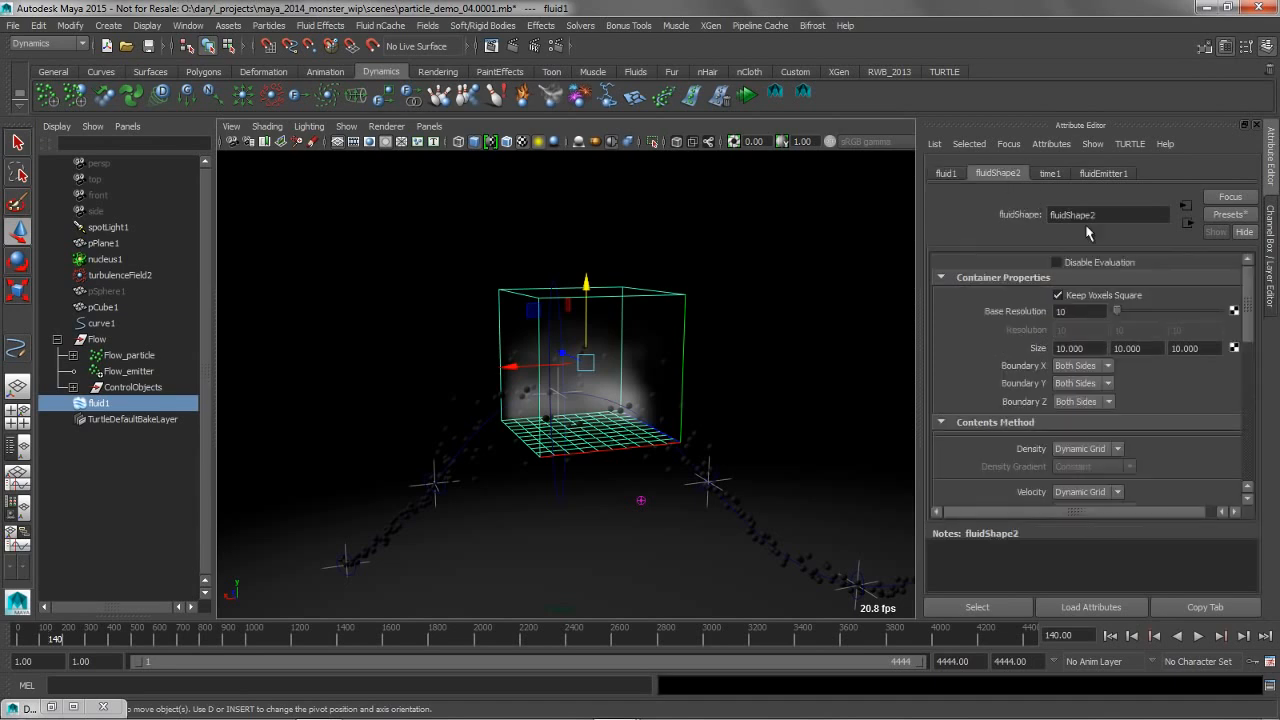
left_click_drag(1246, 329, 1220, 440)
left_click(939, 352)
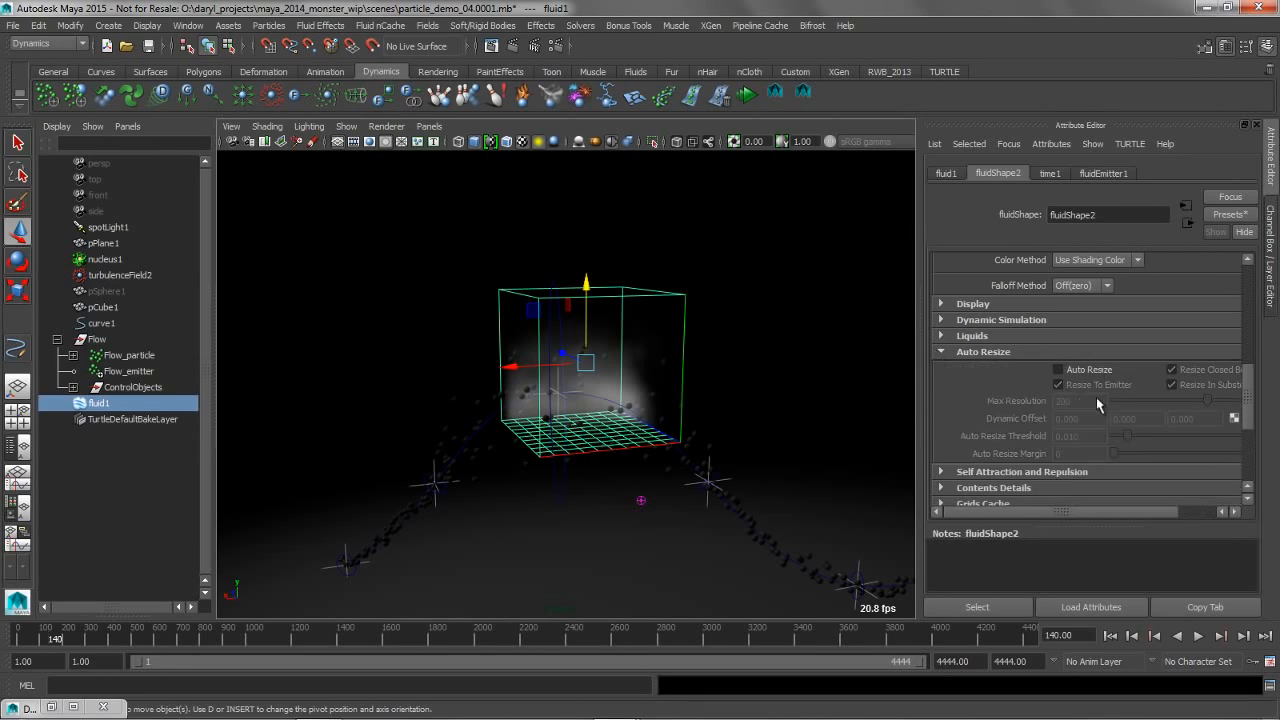
left_click(1058, 370)
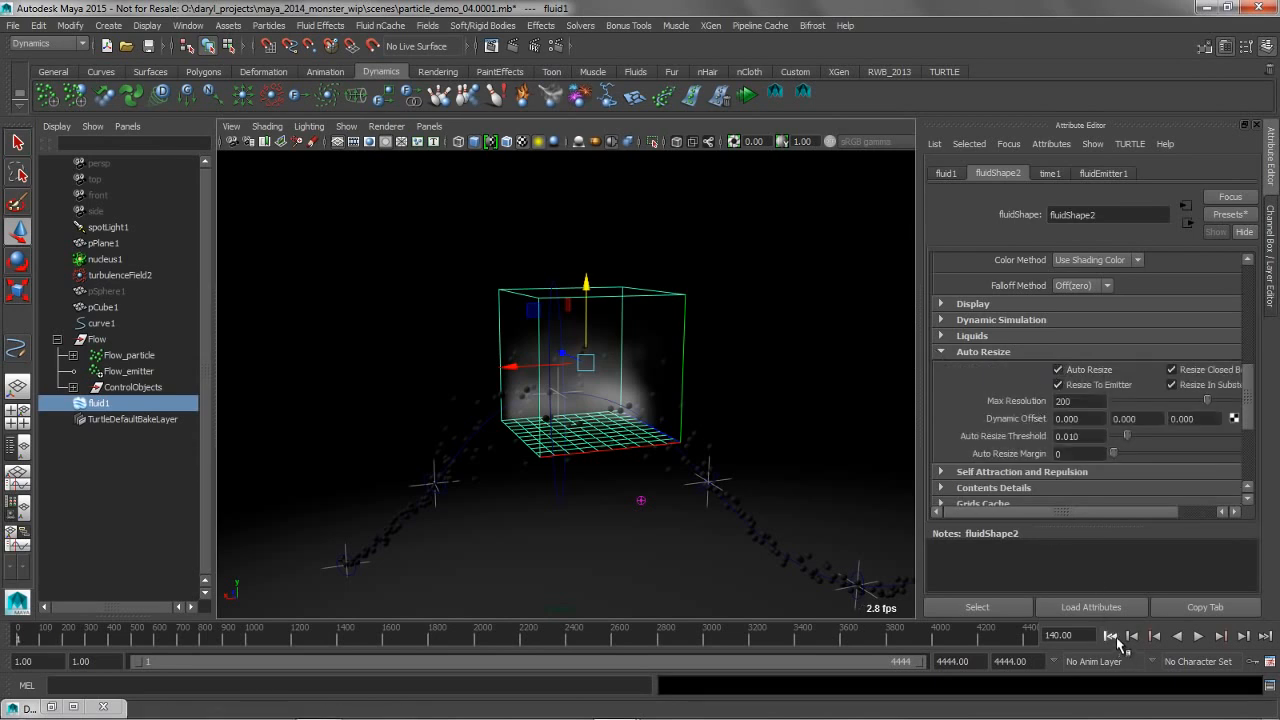
Replay the simulation from the start to check how the auto-resizing container follows the flow, and stop it
left_click(1111, 636)
left_click(1198, 636)
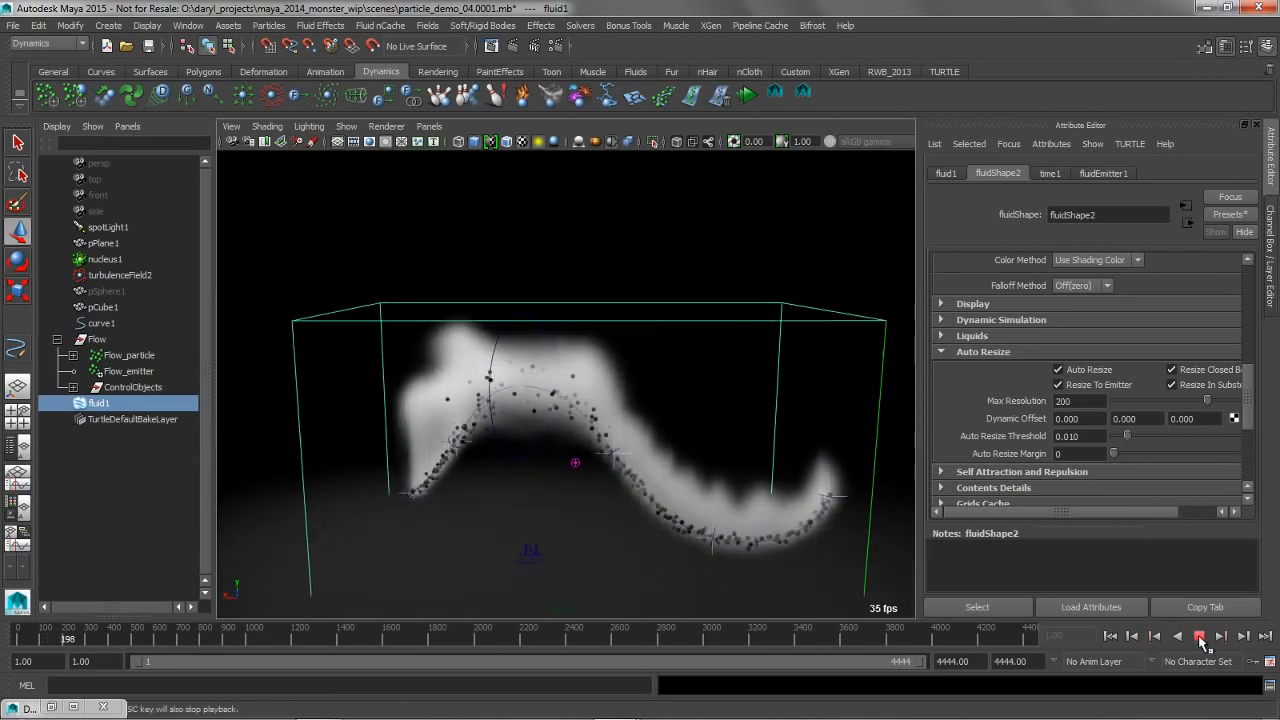
left_click(1199, 636)
key("w")
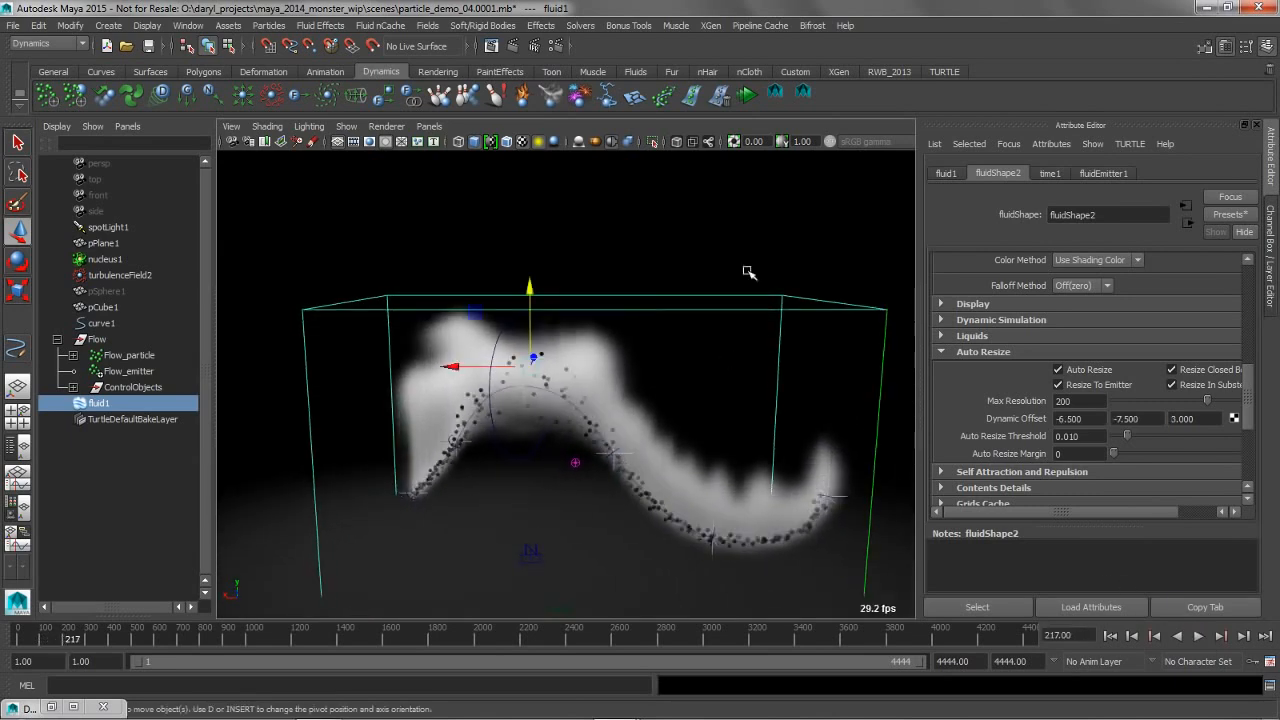
Apply the thickCloudPuff preset to the fluid container's shape
left_click(1229, 214)
mouse_move(1180, 497)
mouse_move(1107, 500)
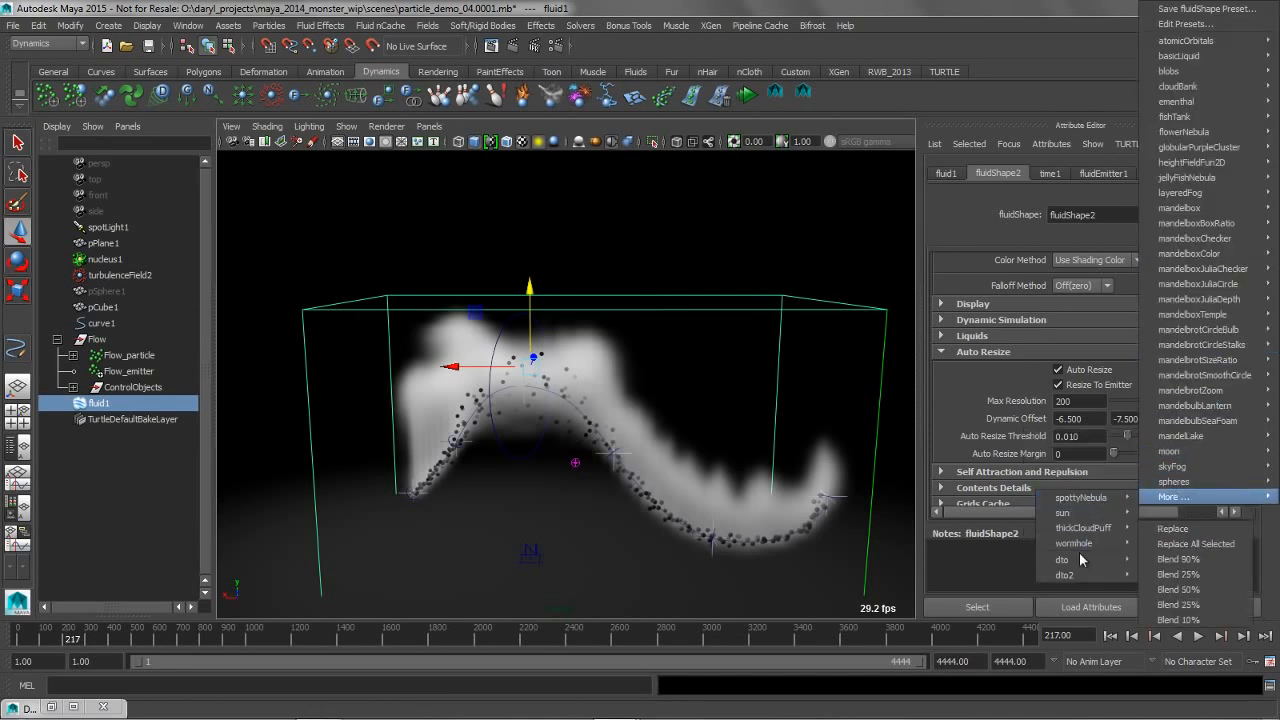
left_click(1187, 577)
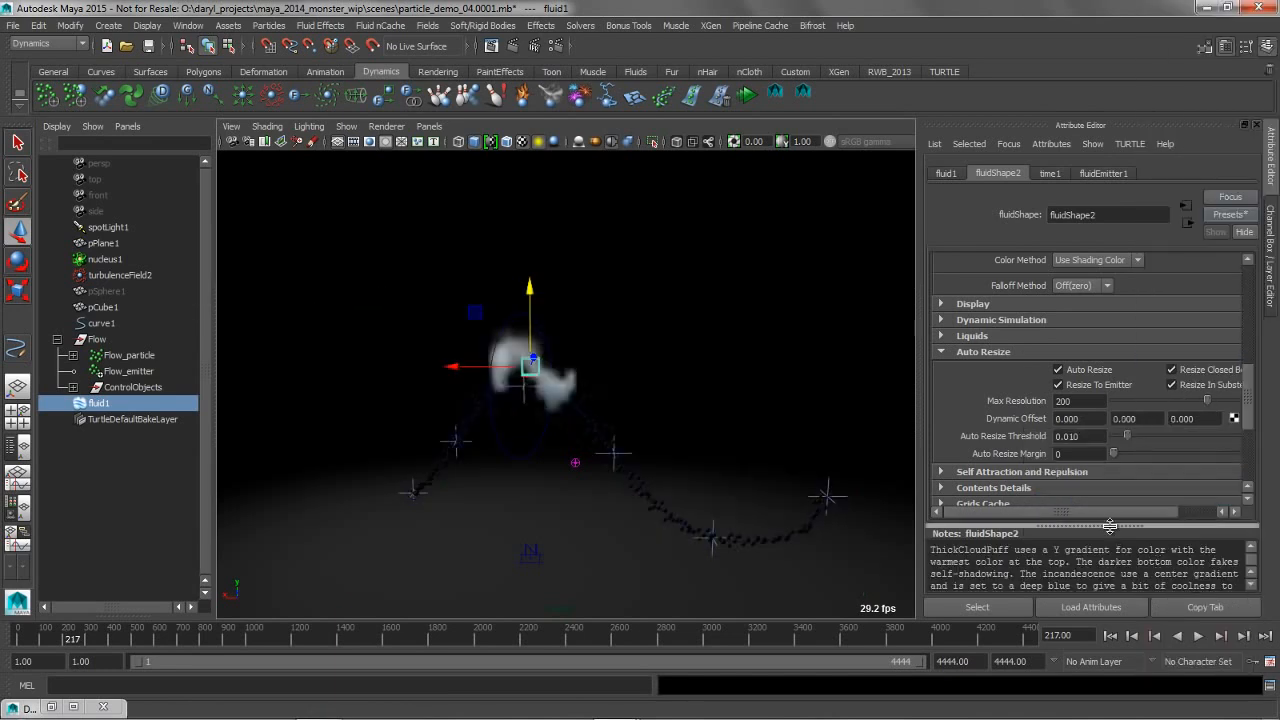
Replay the simulation from the start to preview the thickCloudPuff look, and stop it
left_click(1110, 636)
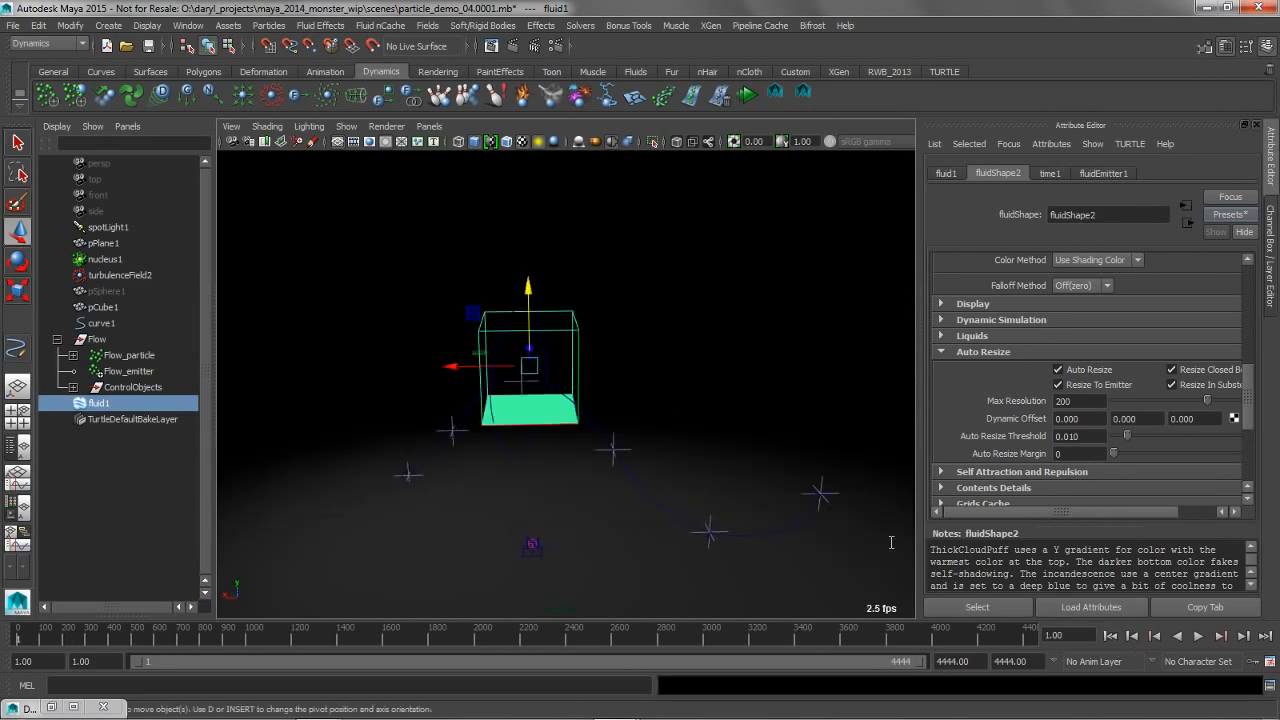
left_click(1199, 638)
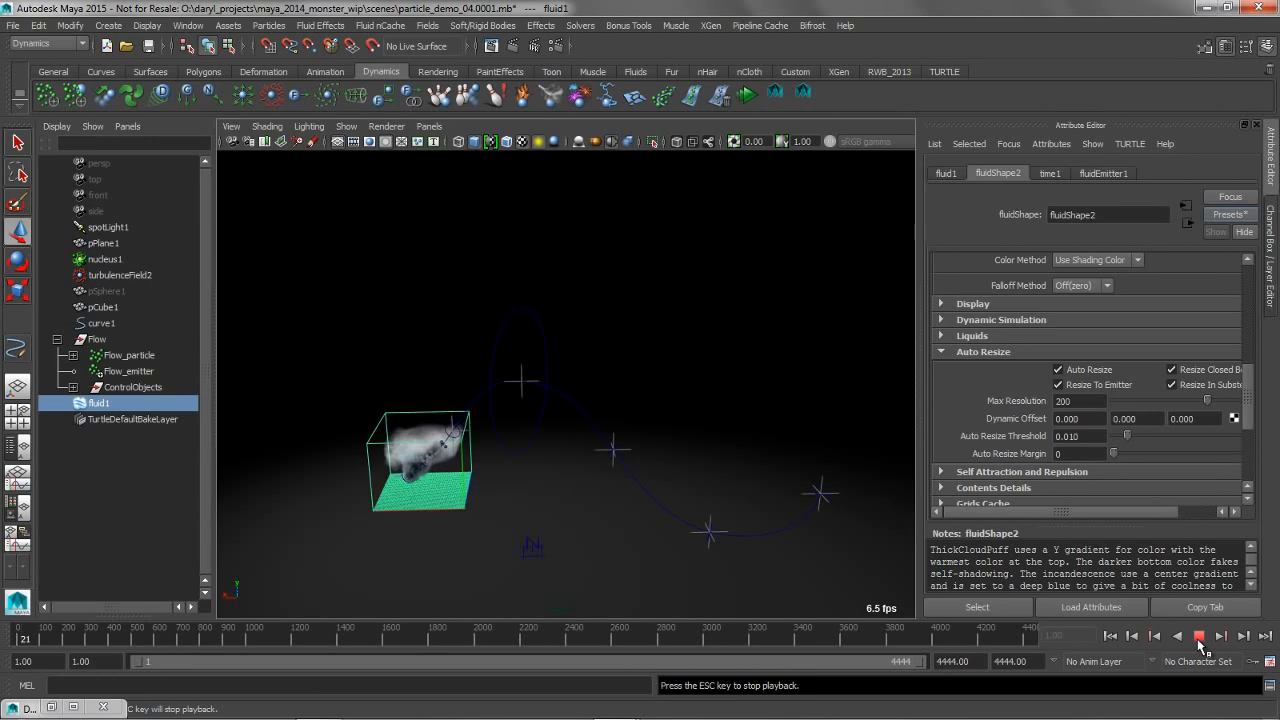
left_click(1199, 639)
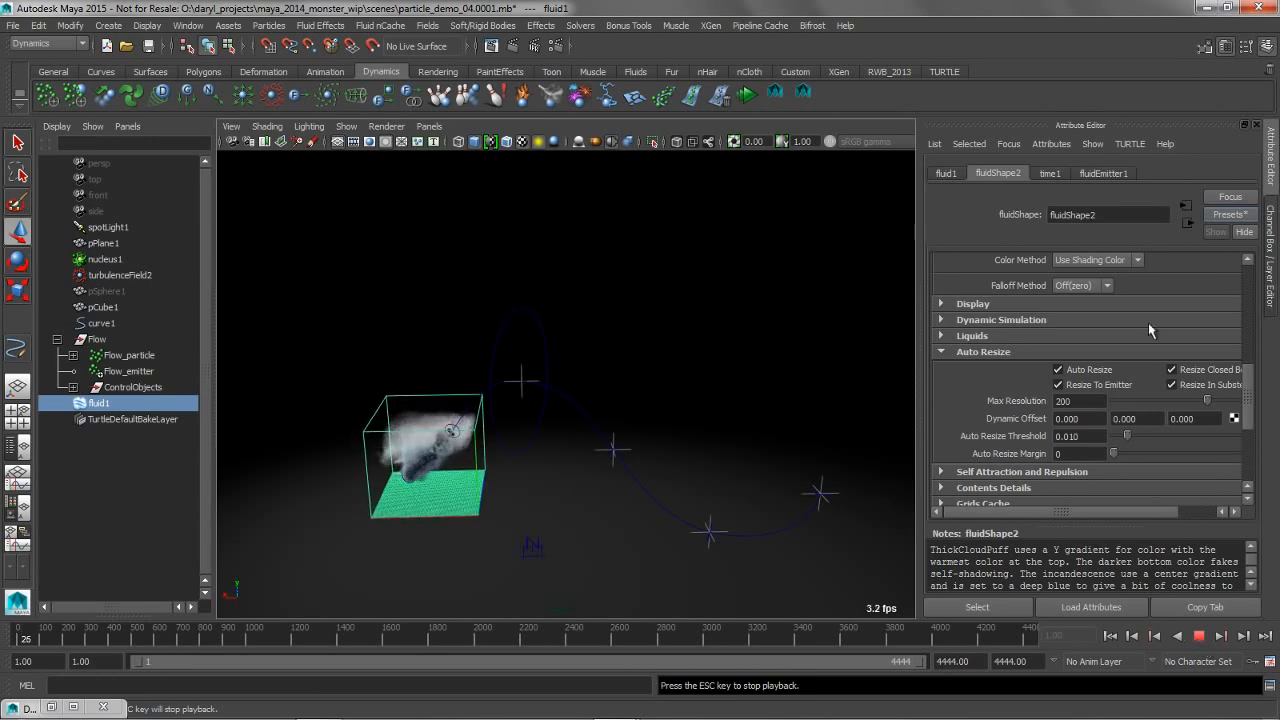
Set the fluid container's Boundary Draw display option to None
mouse_move(1254, 379)
left_mouse_down()
mouse_move(1254, 276)
mouse_move(1255, 362)
left_mouse_up()
left_click(941, 377)
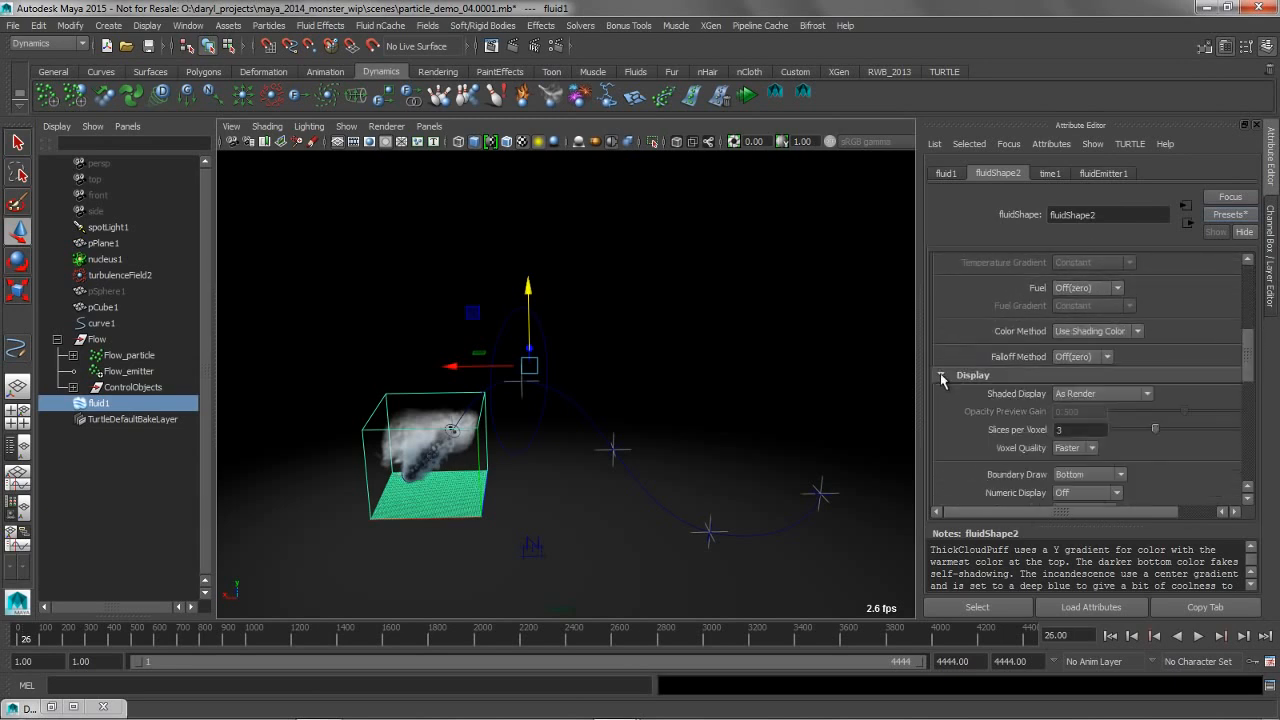
left_click(1074, 475)
left_click(1080, 541)
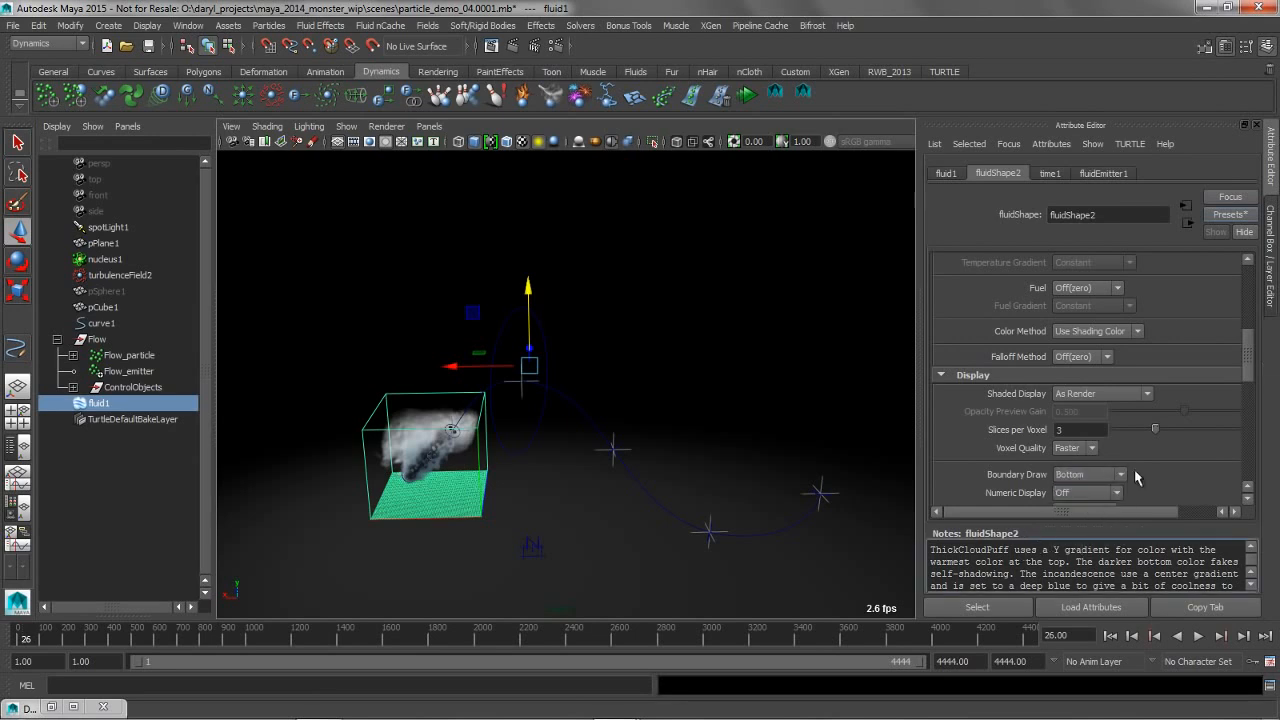
left_click(1093, 475)
left_click(1080, 543)
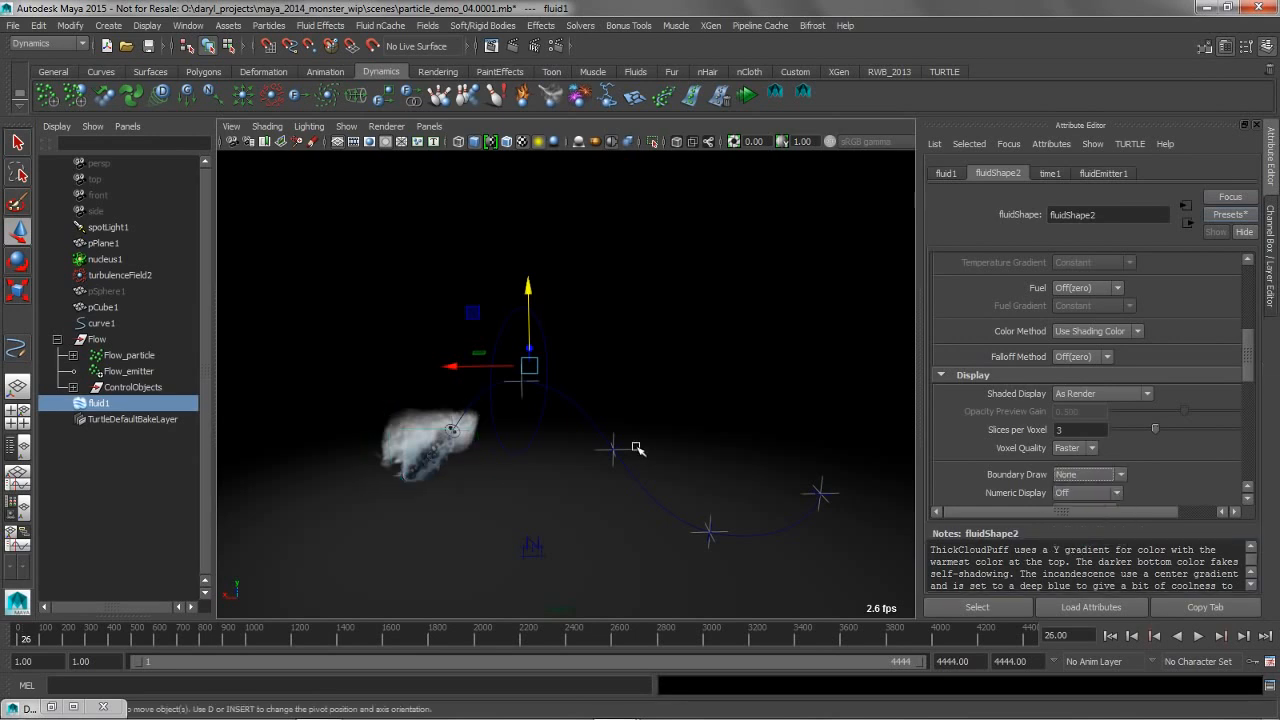
Resume the simulation briefly to view the cloud without its boundary, stop it and inspect the container's Base Resolution
left_click(1198, 636)
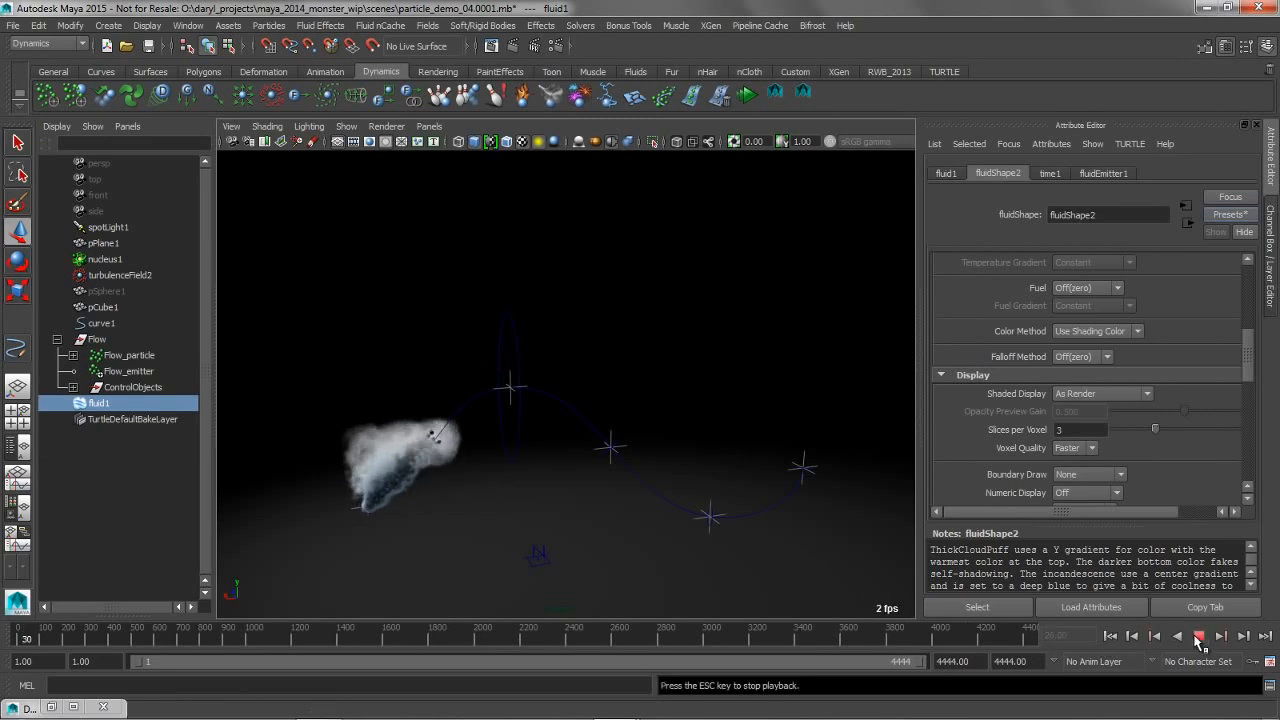
left_click(1199, 637)
left_click_drag(1248, 356, 1247, 278)
left_click_drag(1095, 311, 1040, 313)
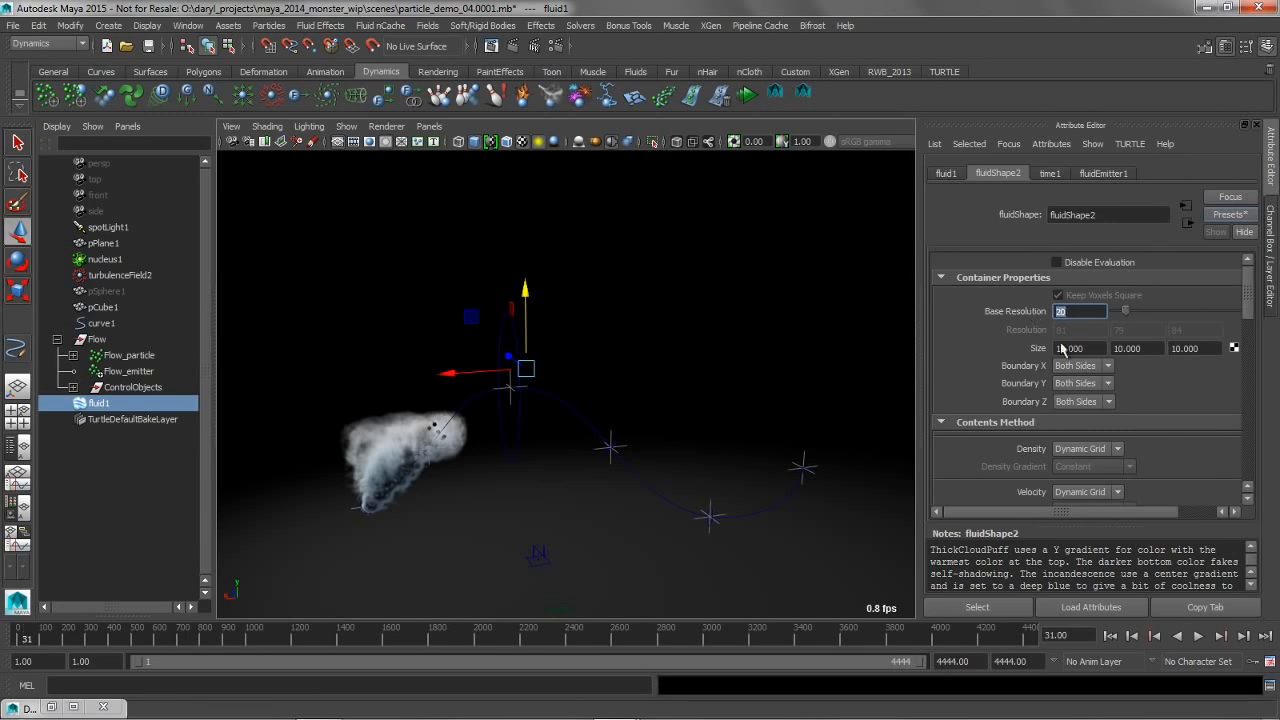
Replay the cloud simulation from the start, pause to inspect it from another angle, and continue it to about frame 85
left_click(1111, 636)
left_click(1198, 636)
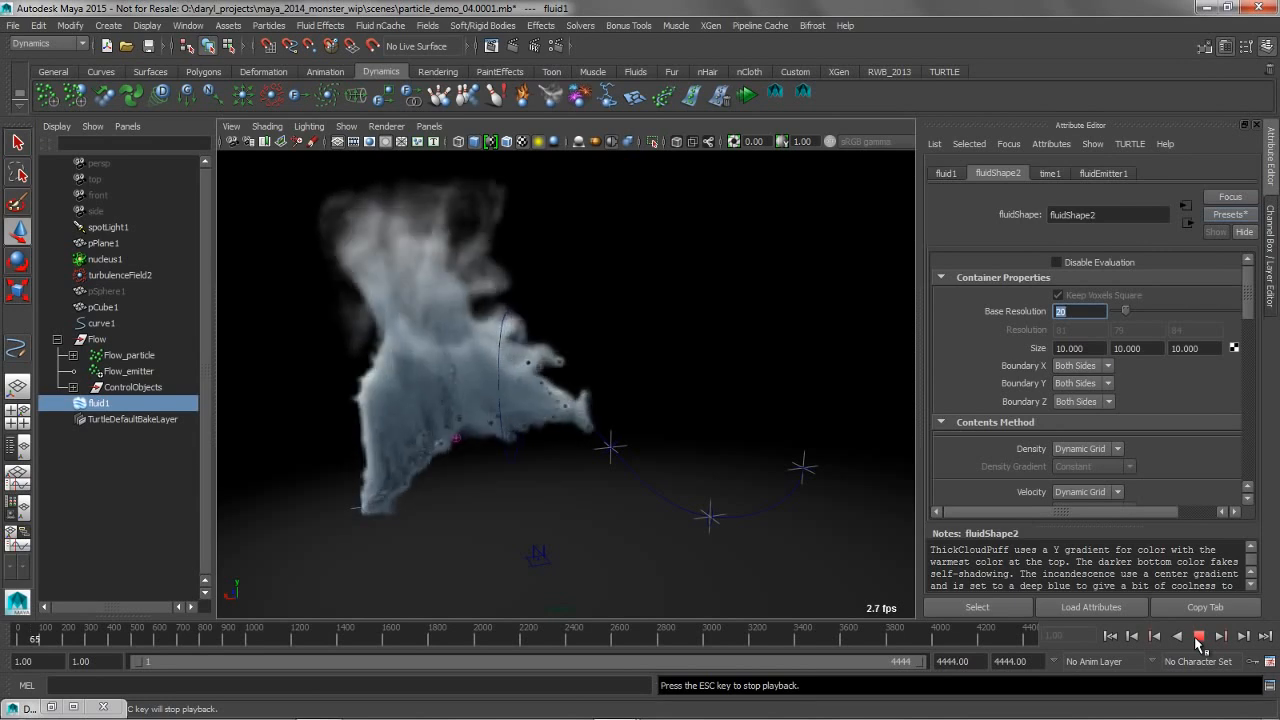
left_click(1199, 637)
left_click_drag(420, 300, 651, 334, "alt")
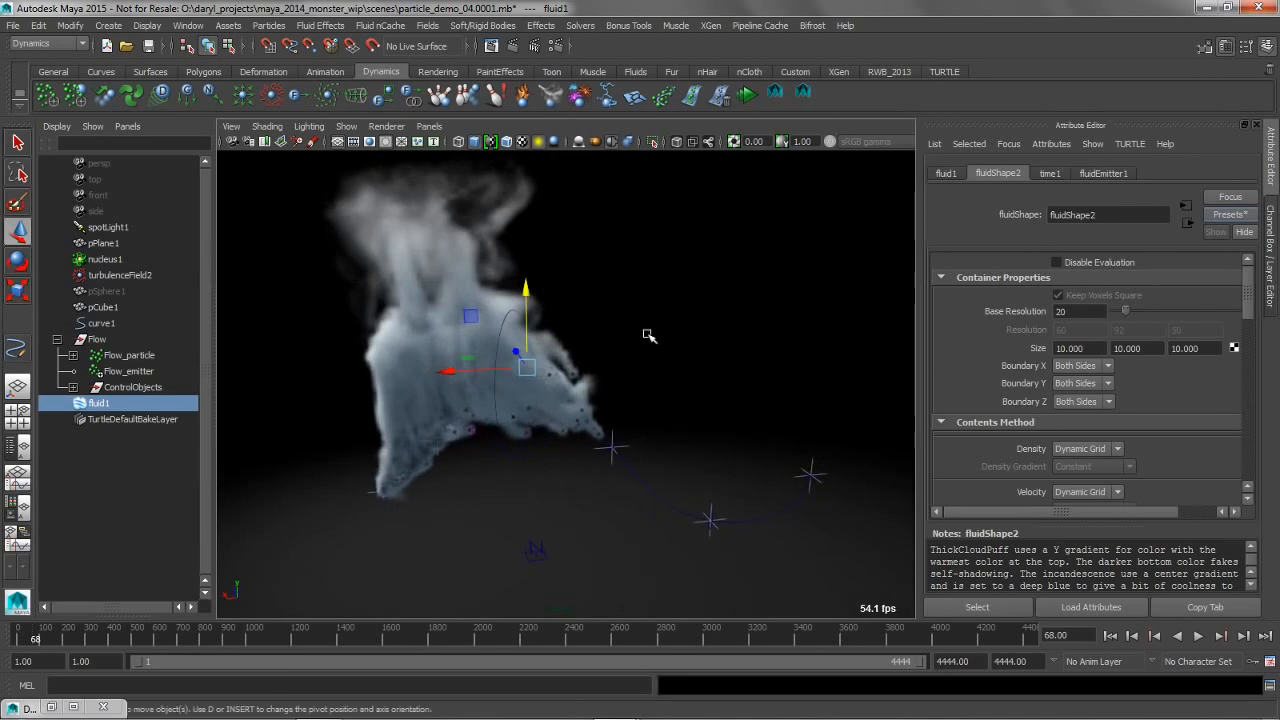
left_click(1204, 636)
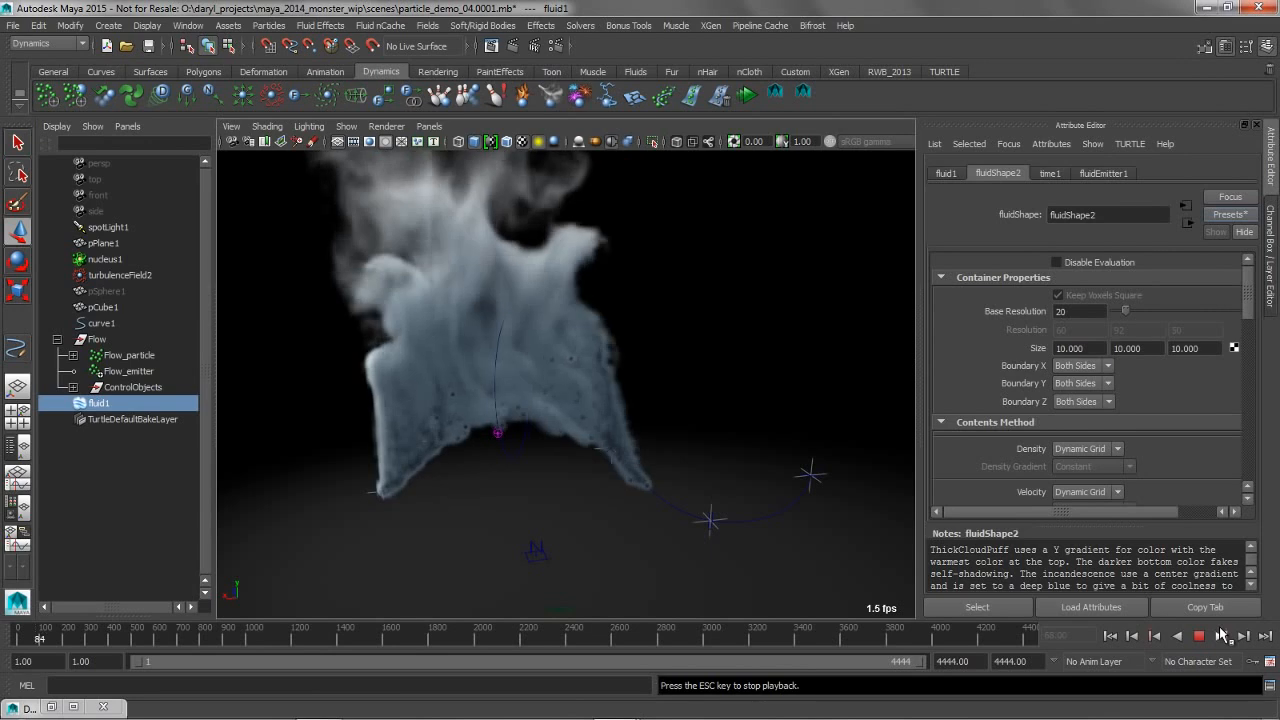
left_click(1199, 637)
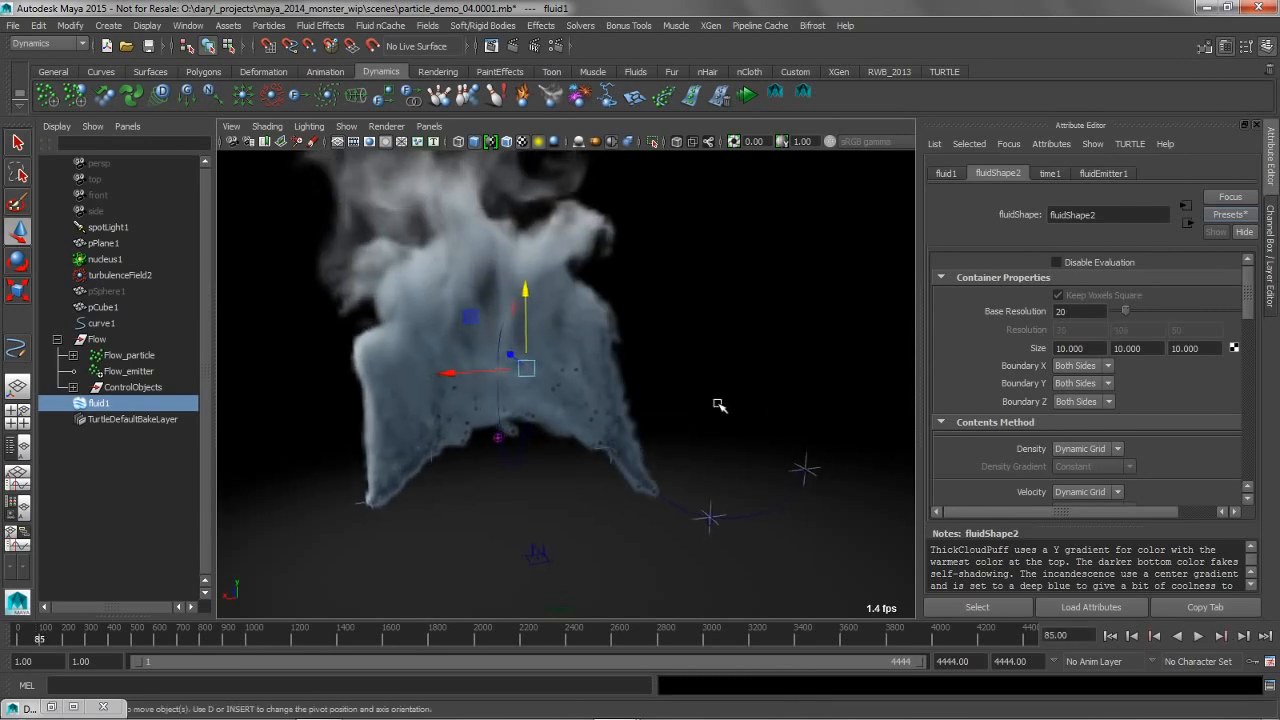
Create an Omni nParticle emitter from Flow_particle on the nucleus1 solver, with a rate of 100 and a speed of 1
left_click(127, 356)
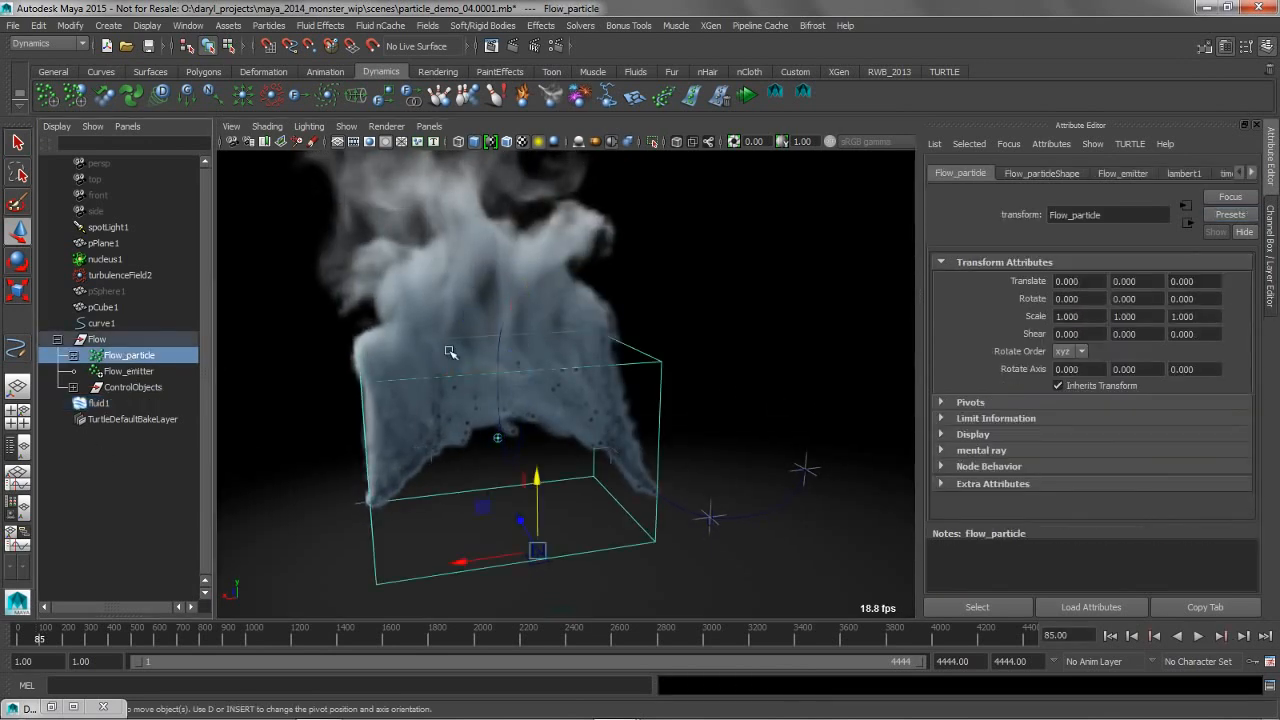
key("space")
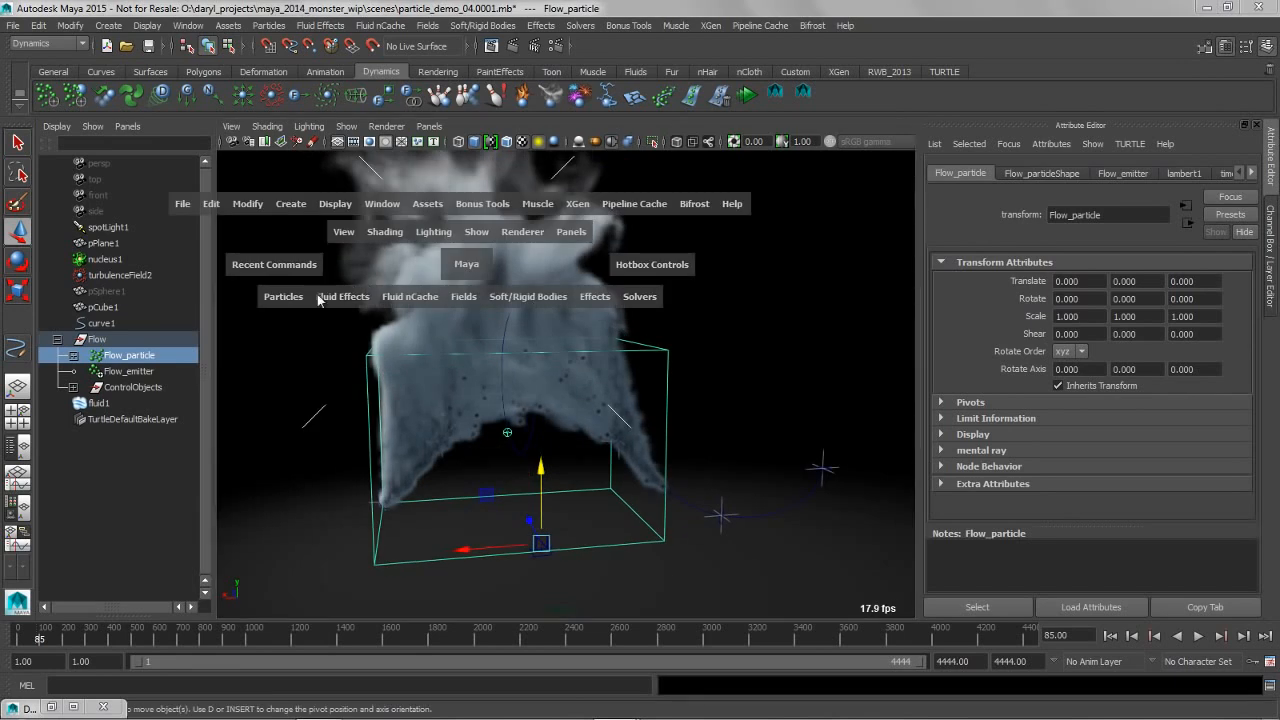
left_click(45, 44)
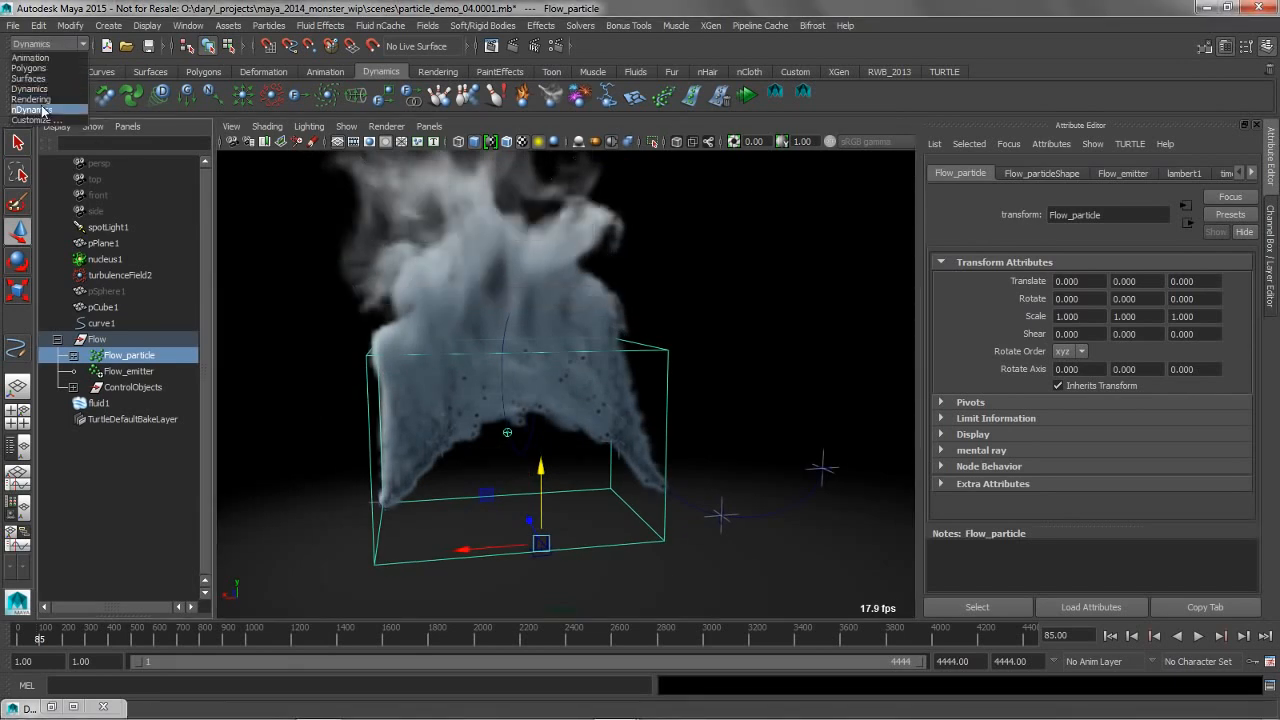
left_click(35, 109)
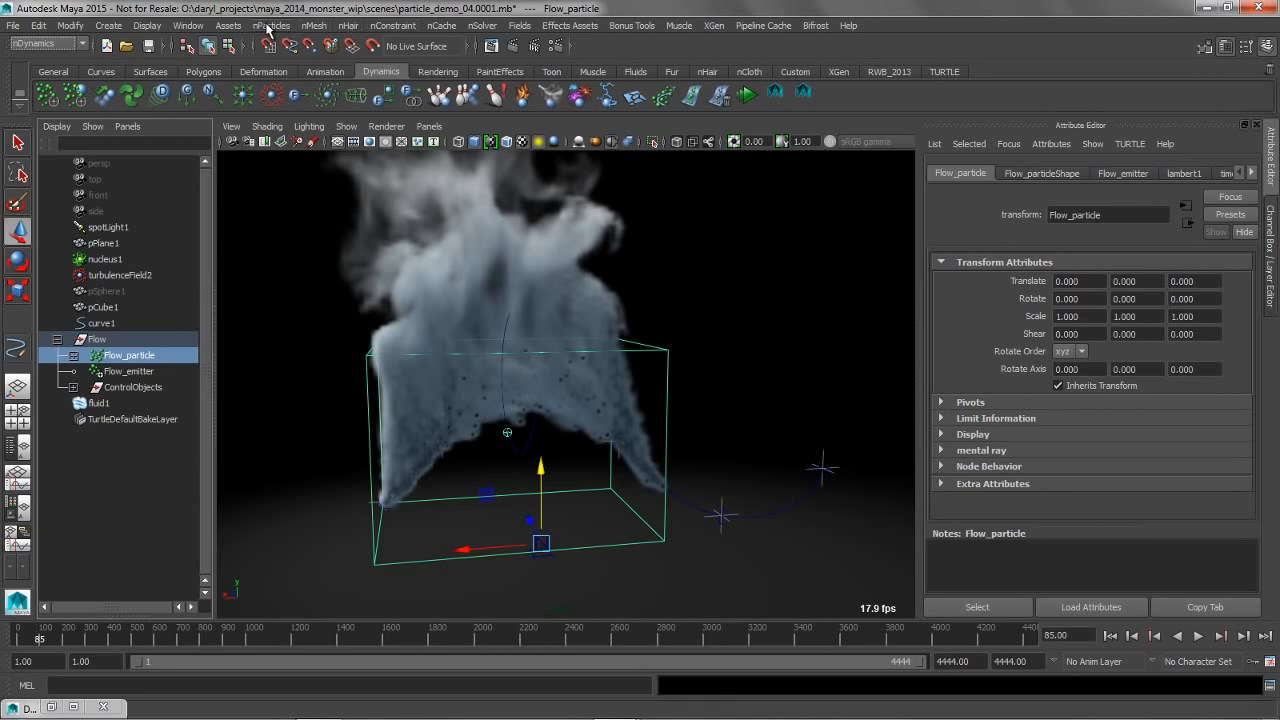
left_click(268, 27)
mouse_move(385, 49)
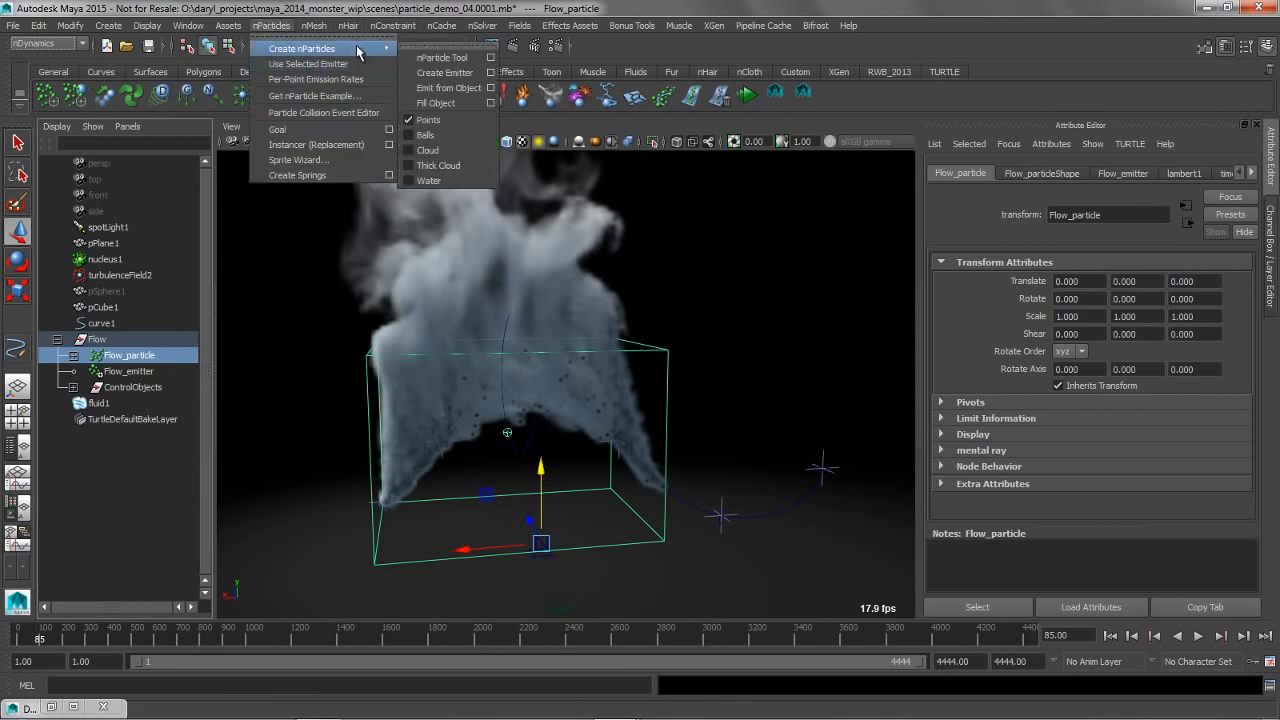
left_click(491, 88)
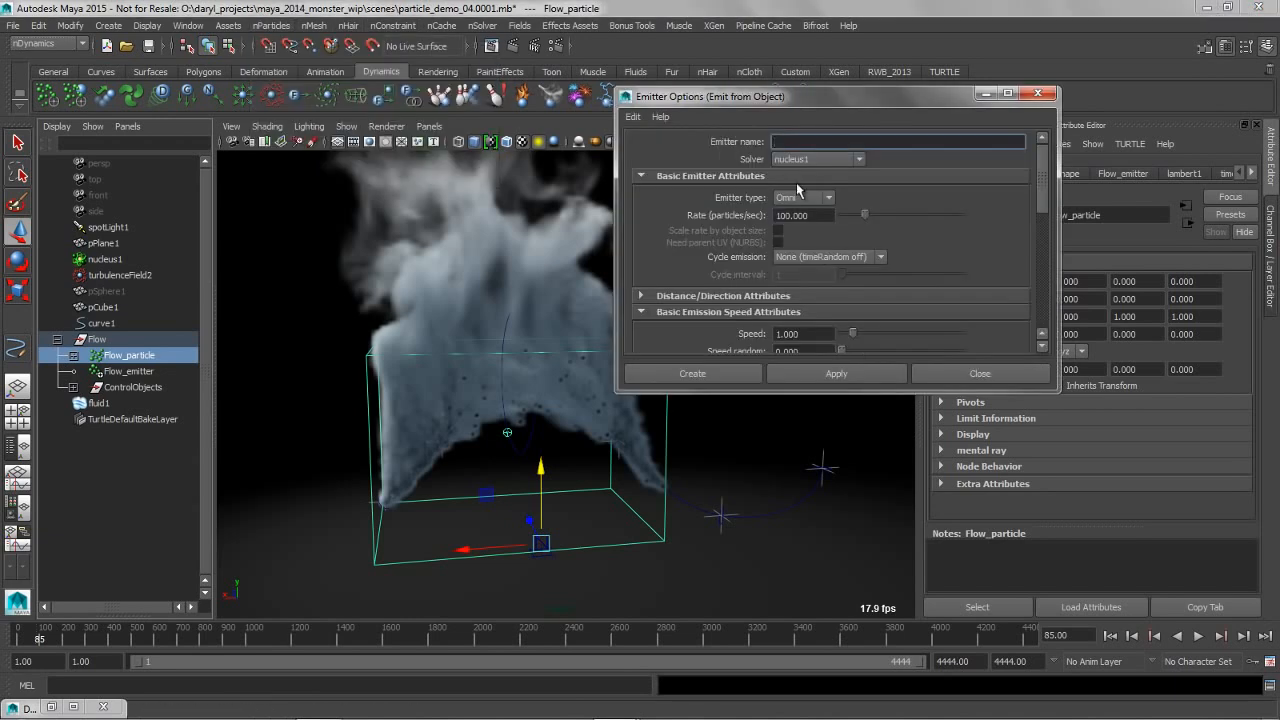
left_click(692, 373)
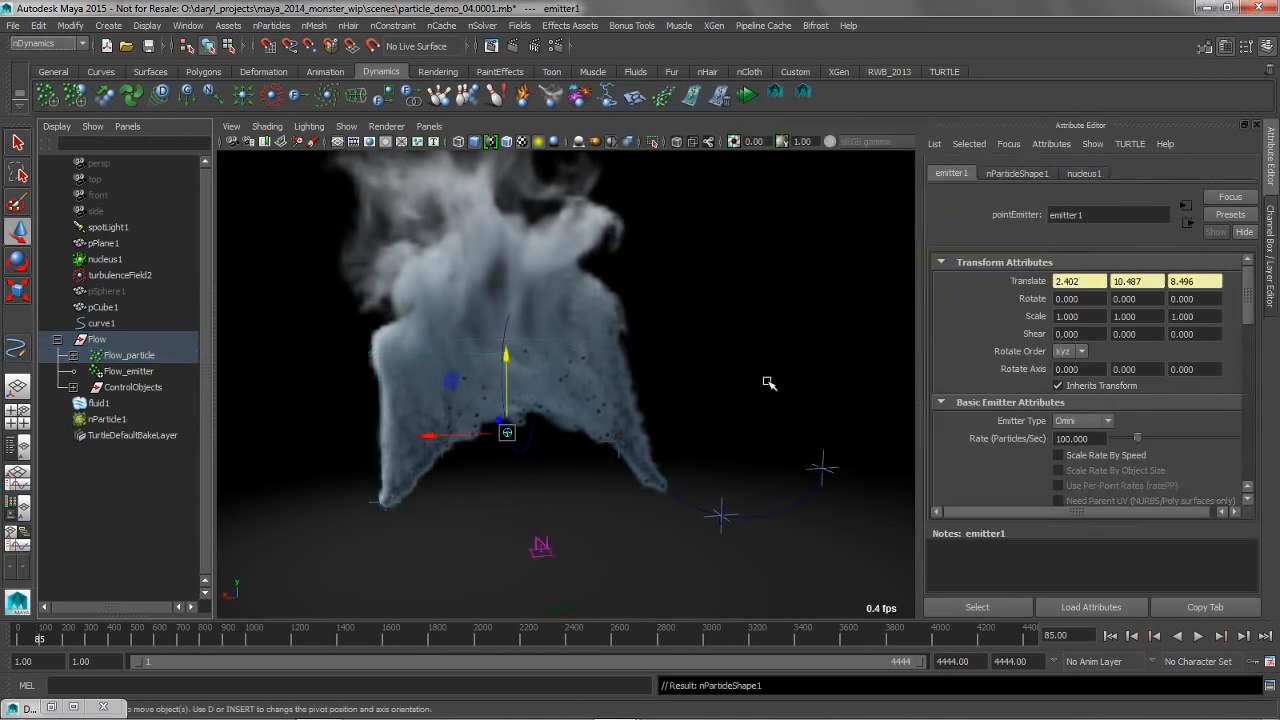
Replay the simulation from the start to about frame 53 to preview the nParticles emitted from the flow
left_click(1110, 635)
left_click(1199, 635)
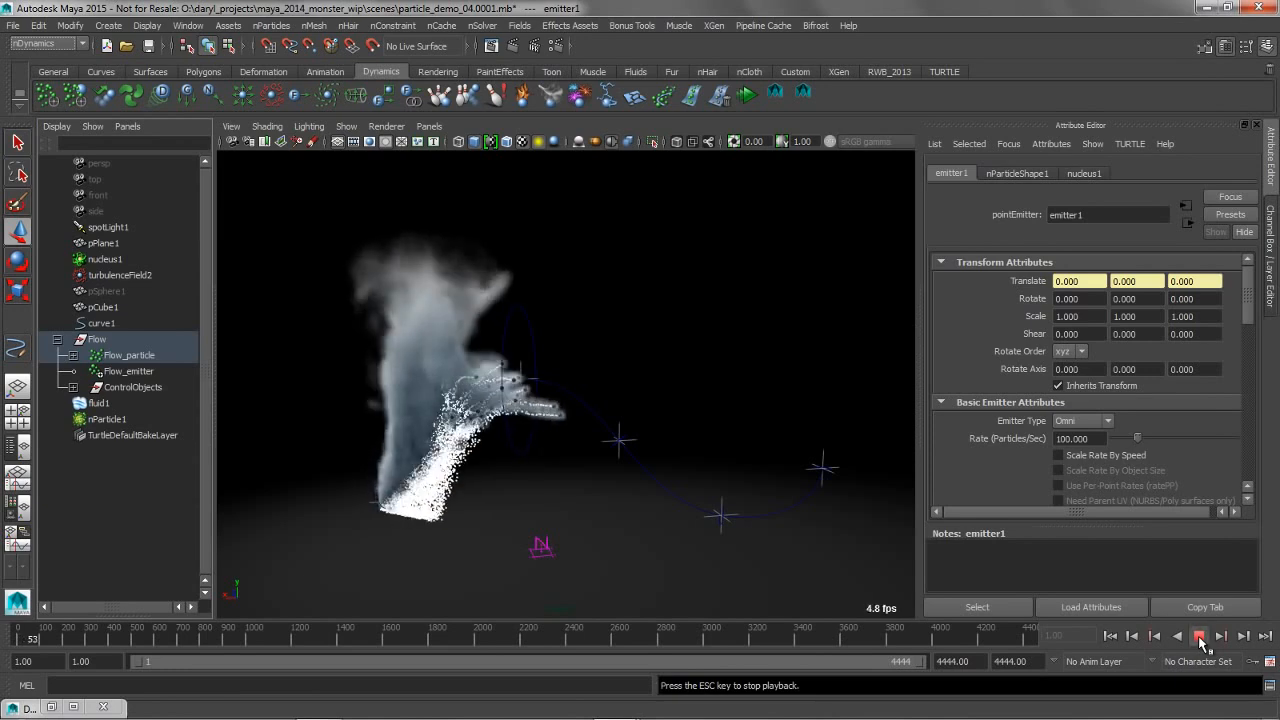
left_click(1199, 635)
key("w")
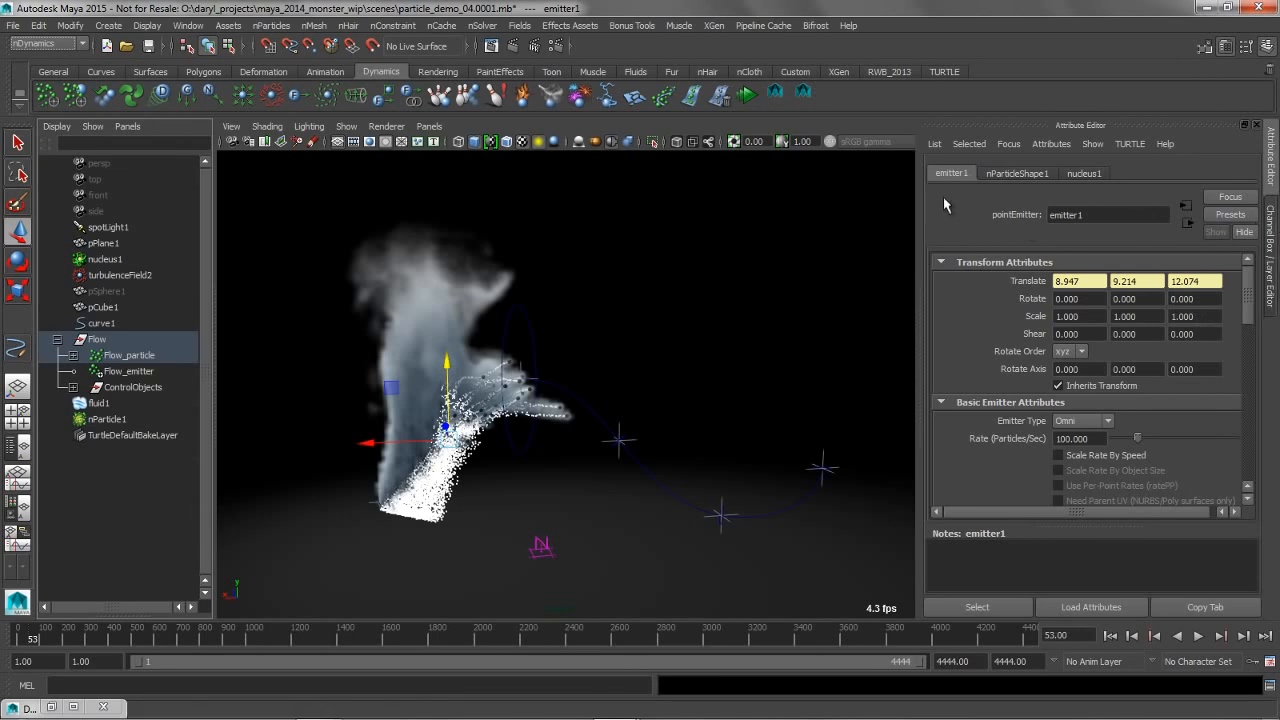
Apply the saved dto preset to the new nParticle shape
left_click(1030, 174)
left_click(1230, 214)
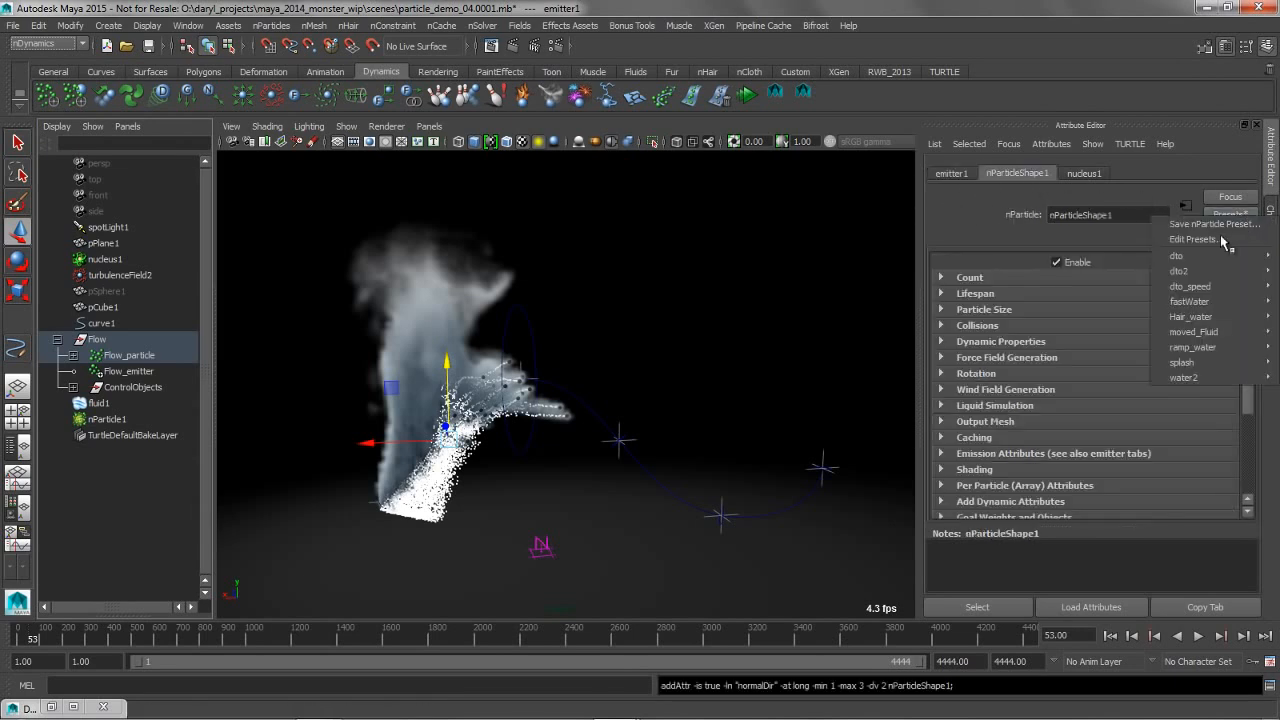
mouse_move(1176, 256)
left_click(1097, 263)
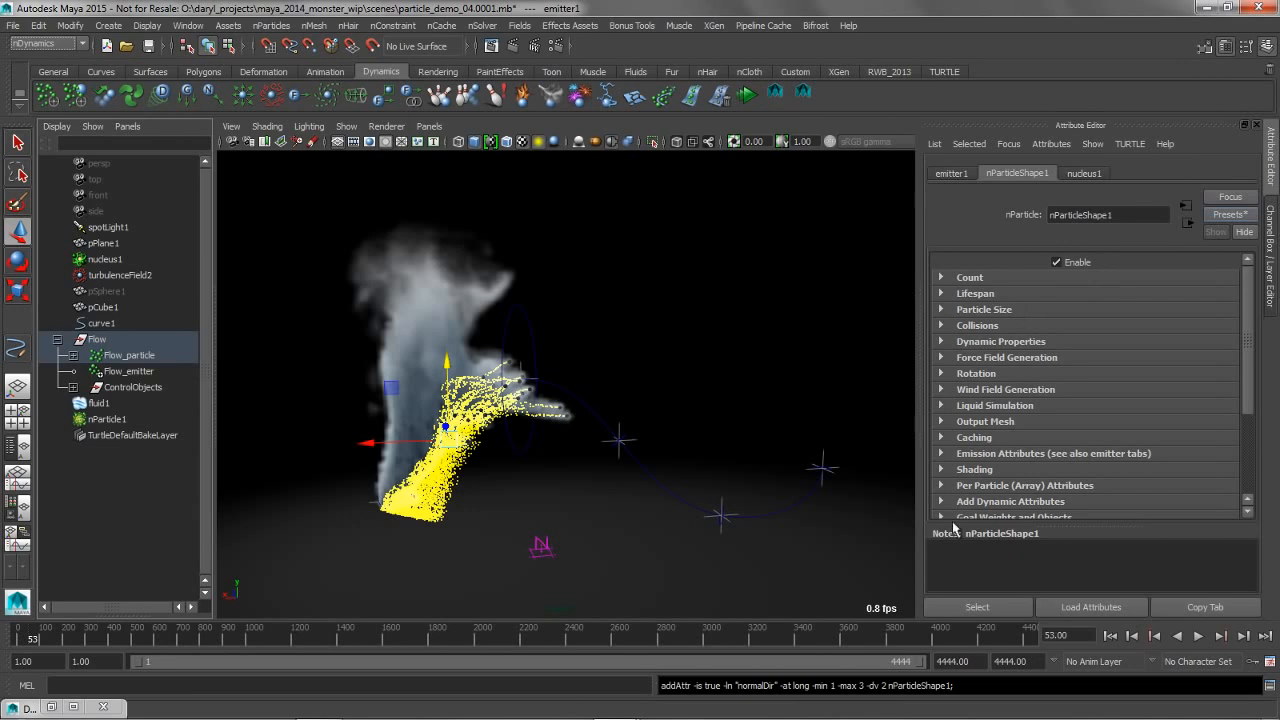
Replay the simulation from the start to about frame 51 to preview the nParticles with the dto preset
left_click(1110, 636)
left_click(1198, 636)
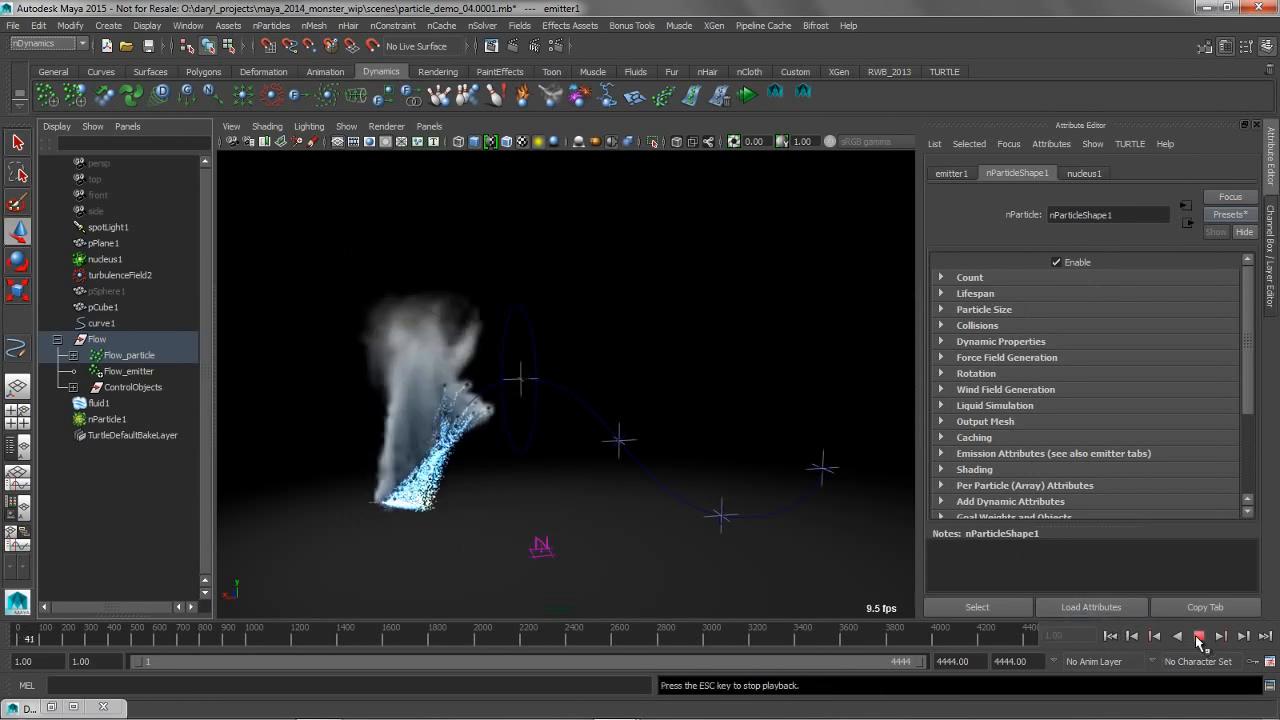
left_click(1199, 636)
key("w")
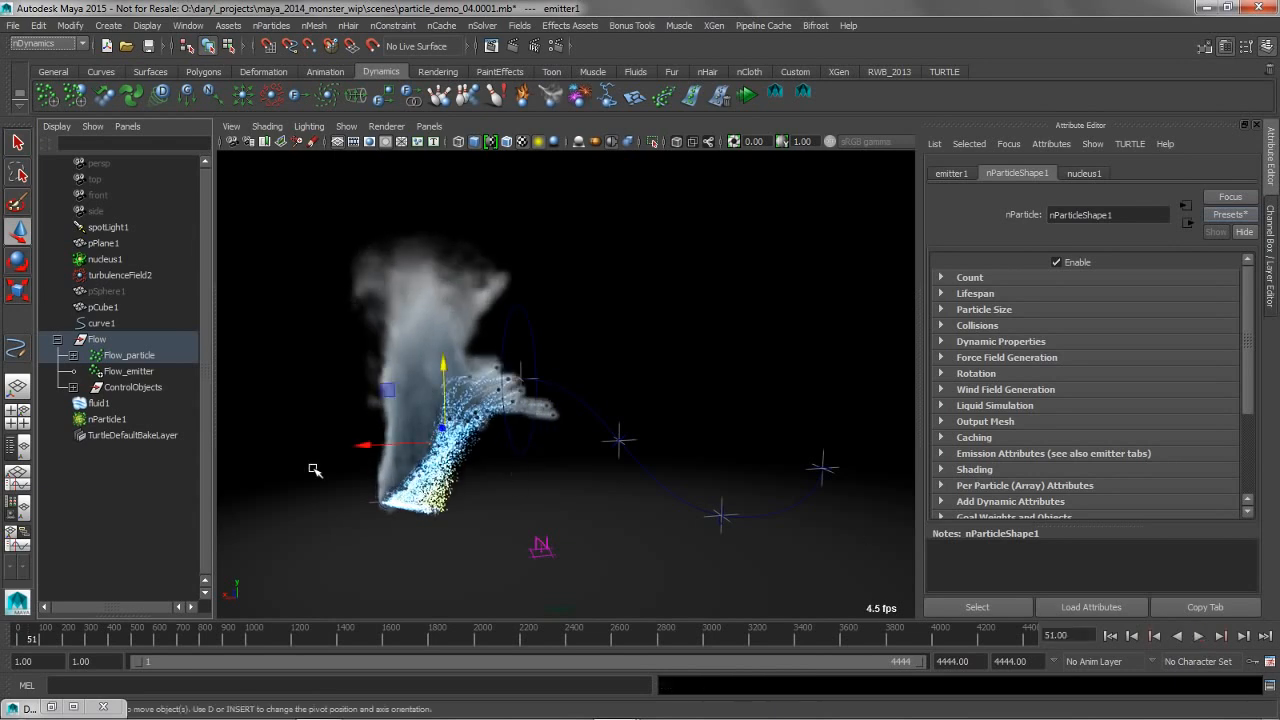
Connect nParticle1 to fluidShape2 as a field in the Dynamic Relationships Editor and replay the simulation to about frame 29
left_click(25, 709)
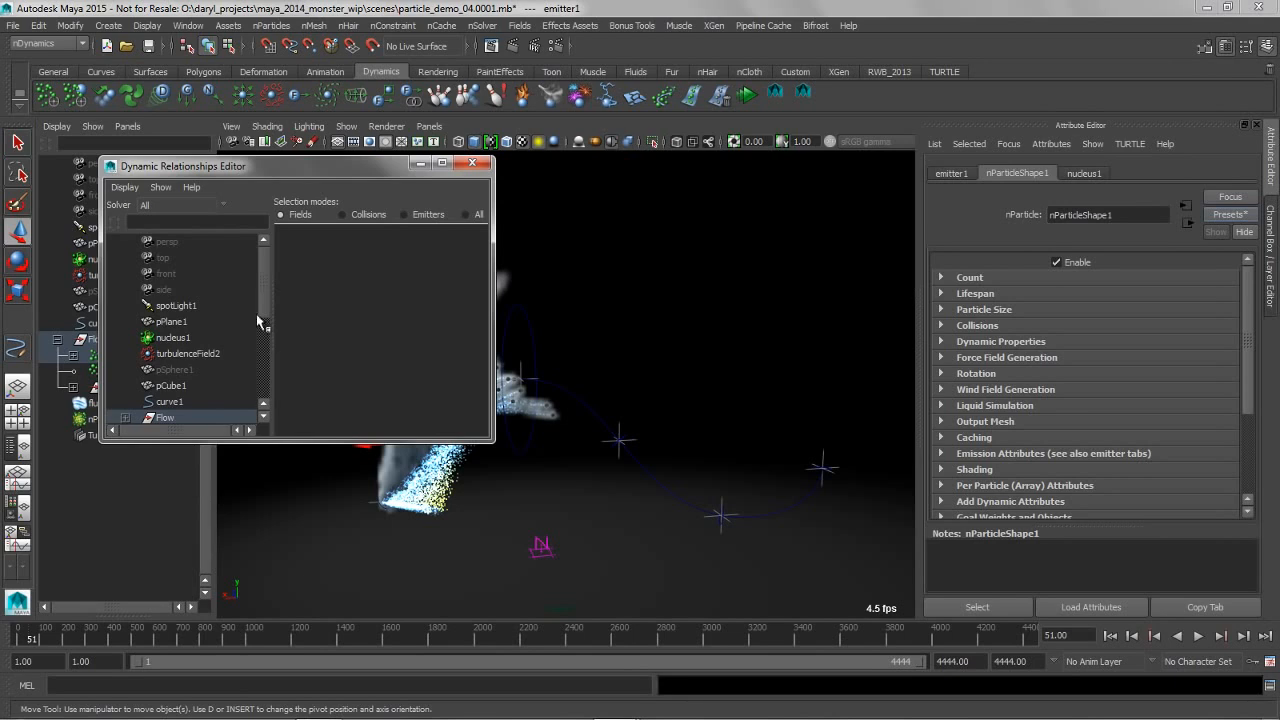
left_click_drag(263, 315, 254, 351)
left_click(175, 322)
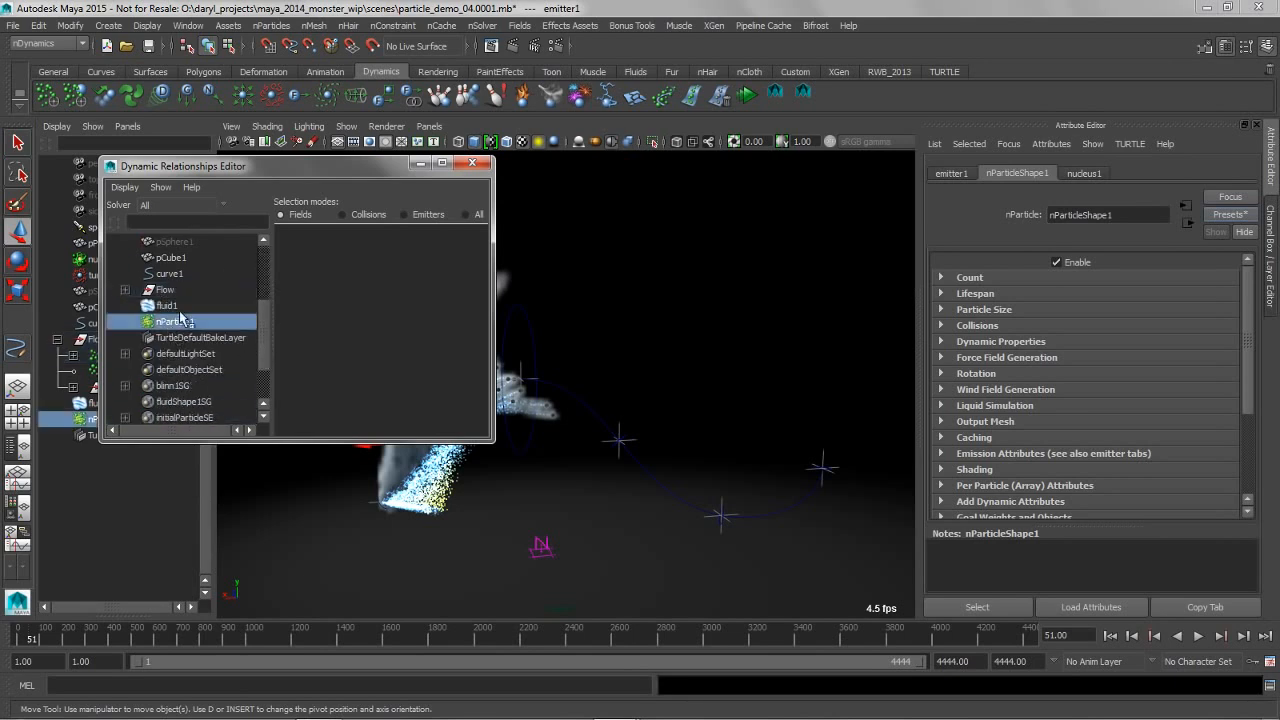
left_click(333, 268)
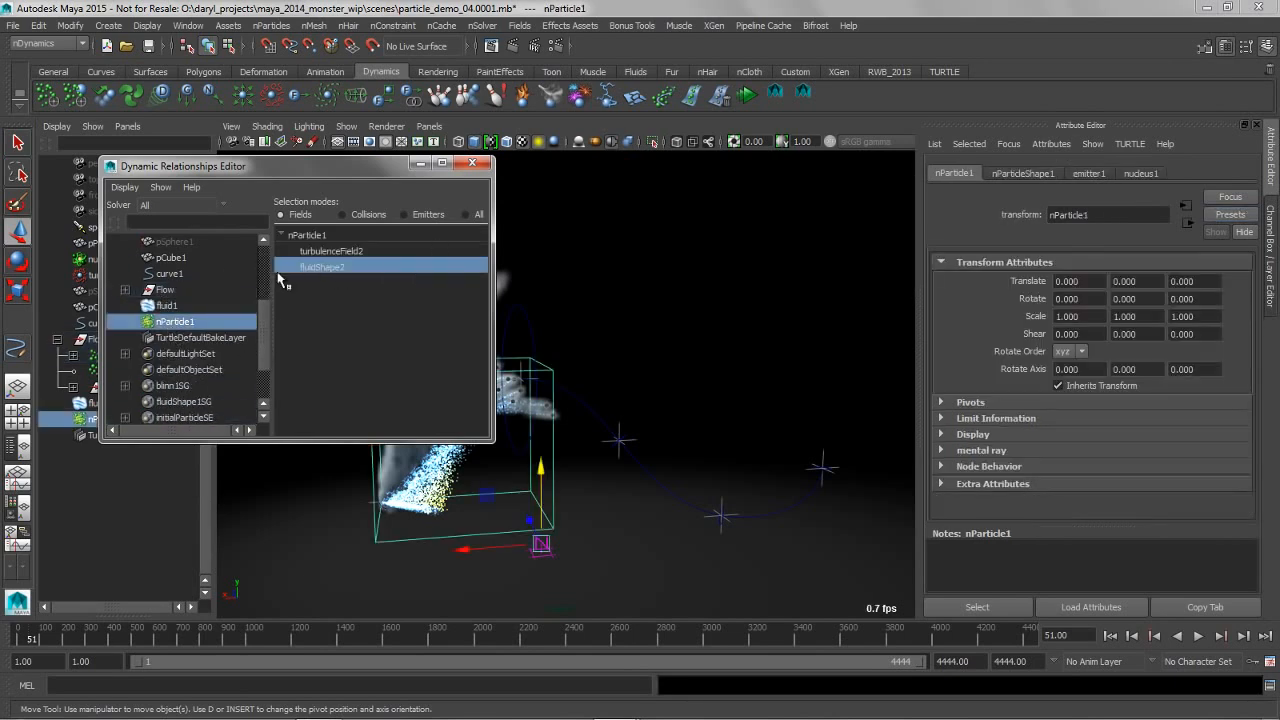
left_click(420, 163)
left_click(1110, 636)
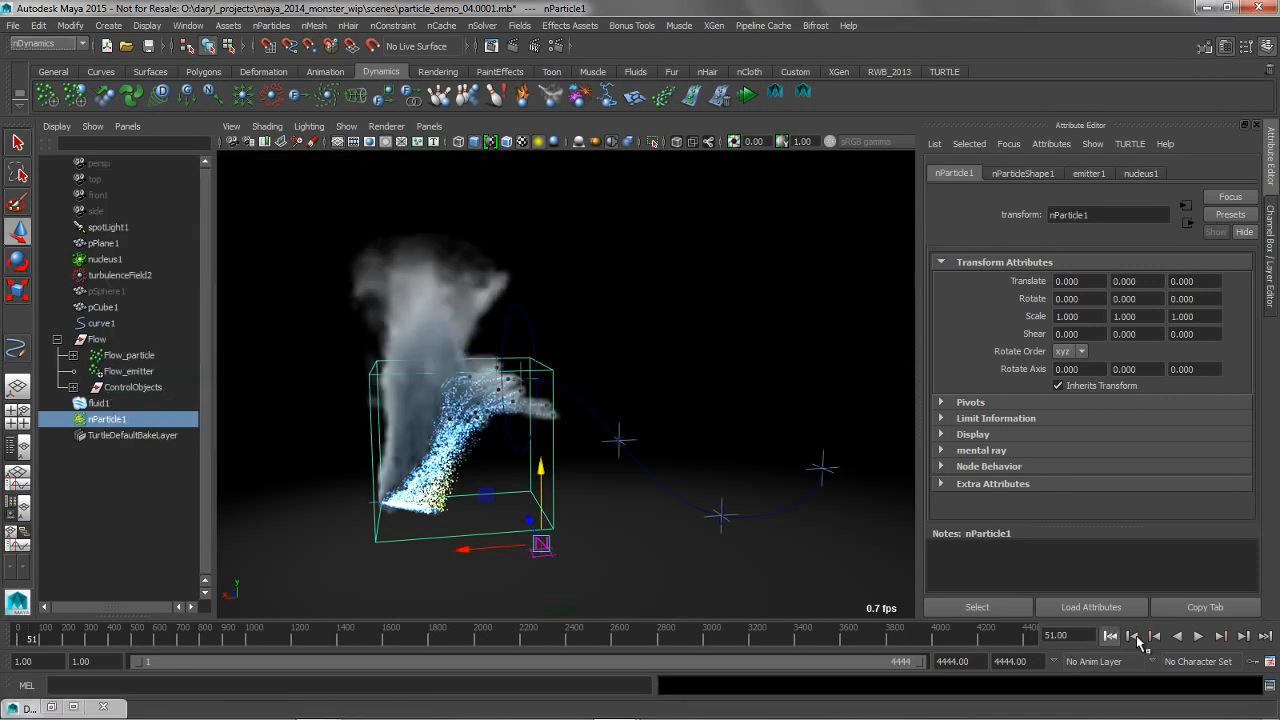
left_click(1198, 636)
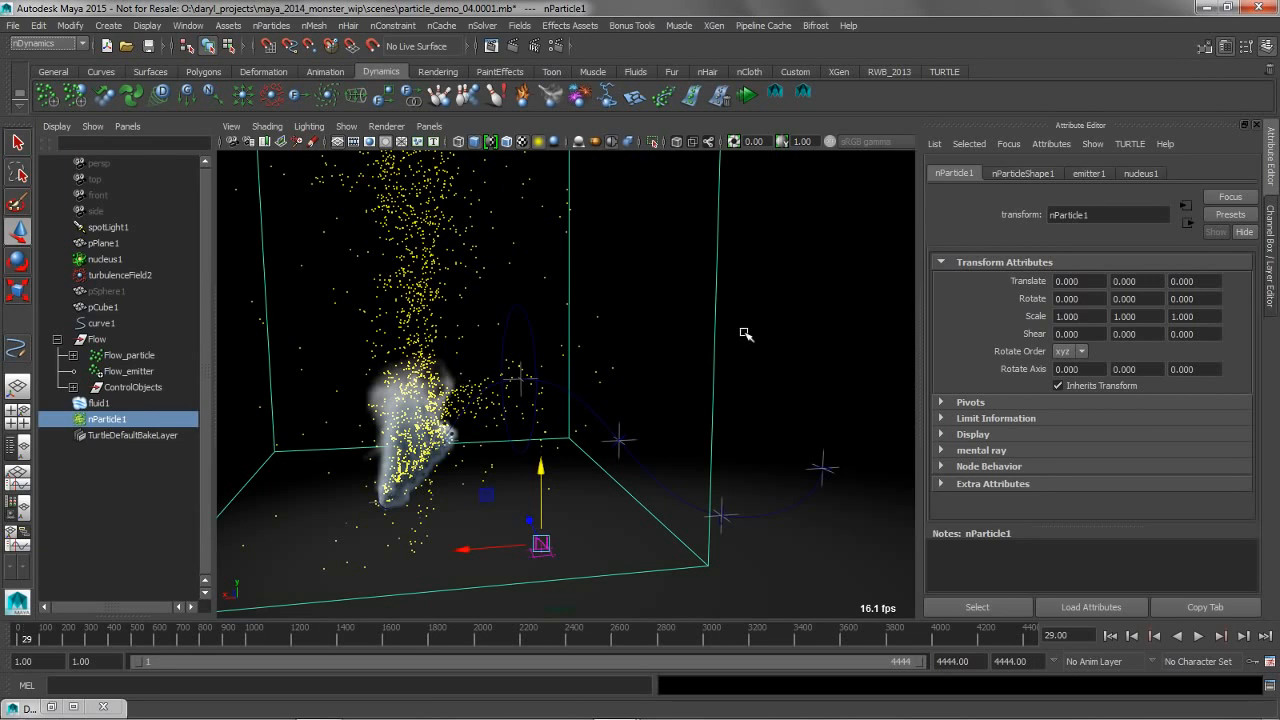
Set Conserve to 0 in the nParticle shape's Dynamic Properties
left_click(1038, 174)
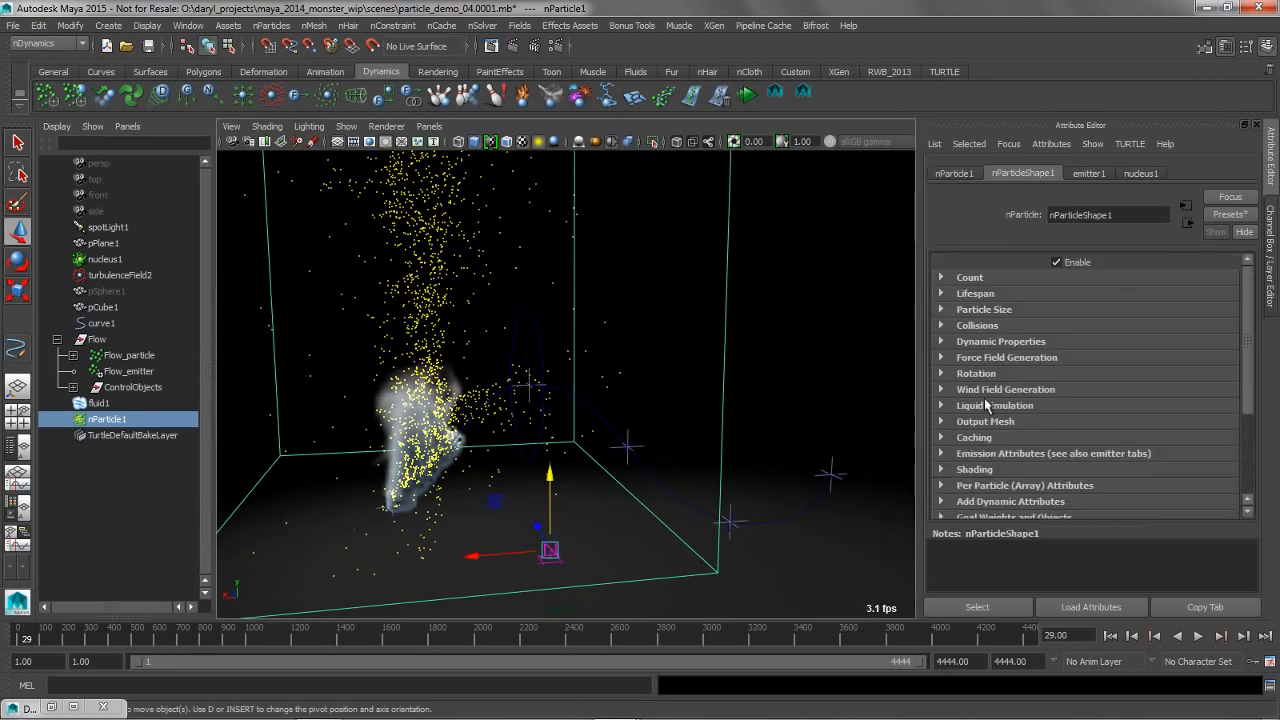
mouse_move(1248, 398)
left_mouse_down()
mouse_move(1251, 468)
mouse_move(1251, 396)
left_mouse_up()
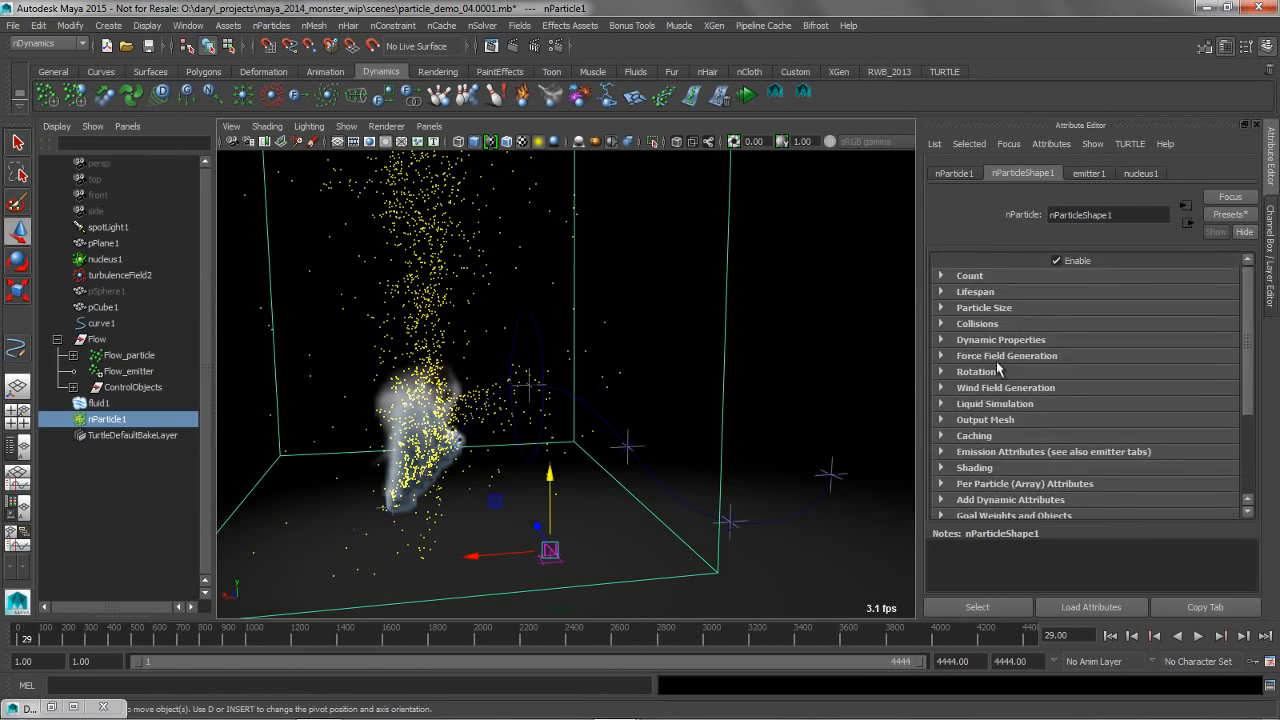
left_click(942, 343)
left_click_drag(1246, 330, 1247, 375)
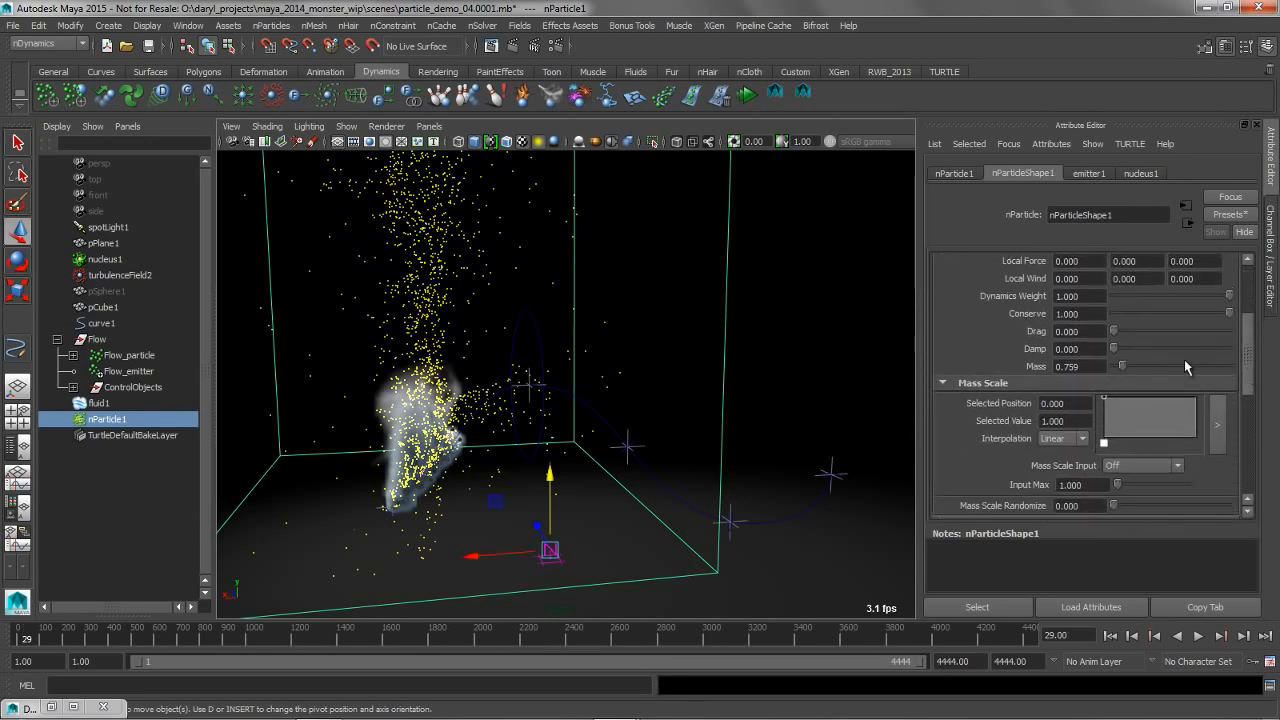
left_click_drag(1207, 313, 1012, 310)
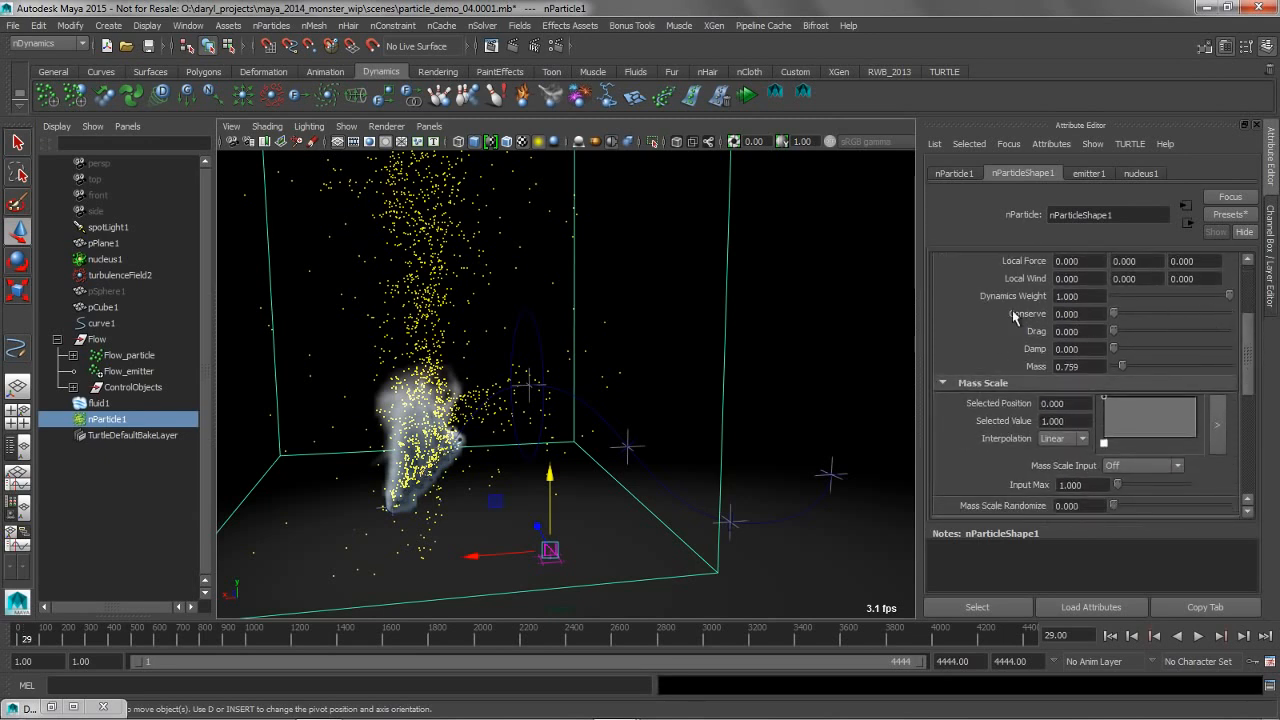
Replay the simulation from the start to about frame 46 to check the particle motion with zero Conserve
left_click(1110, 636)
left_click(1198, 636)
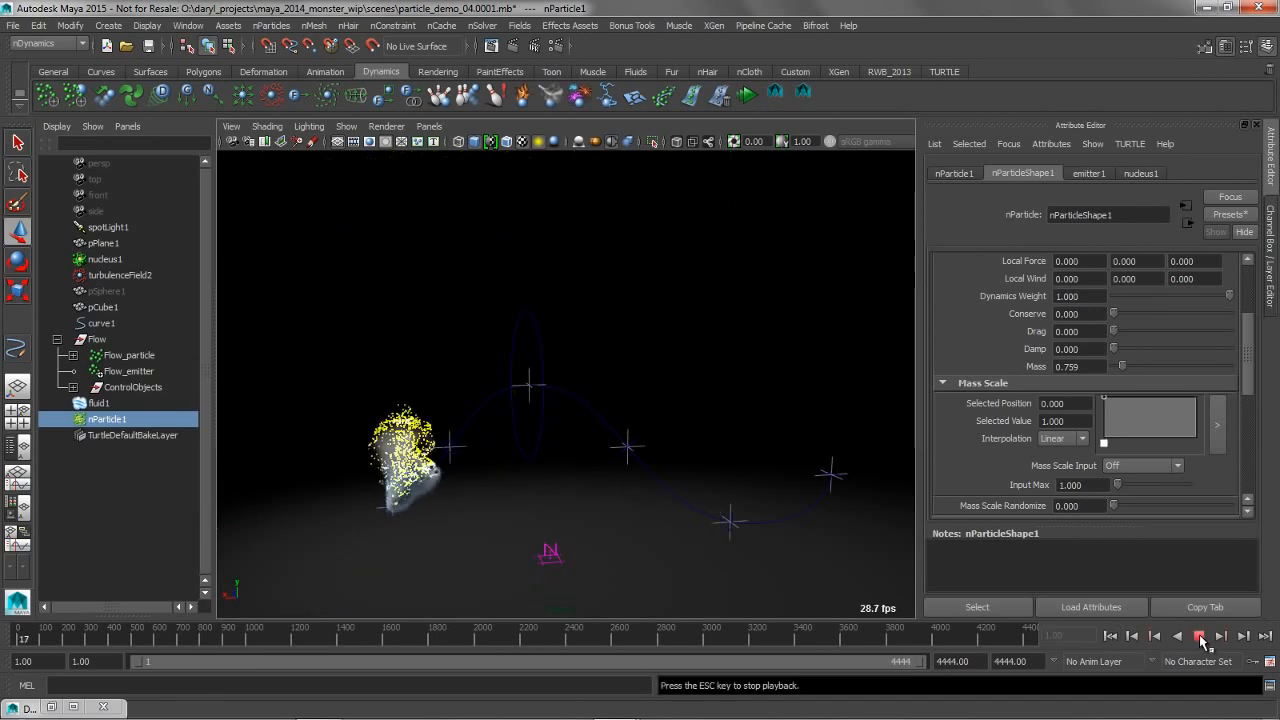
left_click(1199, 637)
Set the Input Max of the nParticle shape's speed-based Color ramp to 75
left_click_drag(1248, 375, 1248, 427)
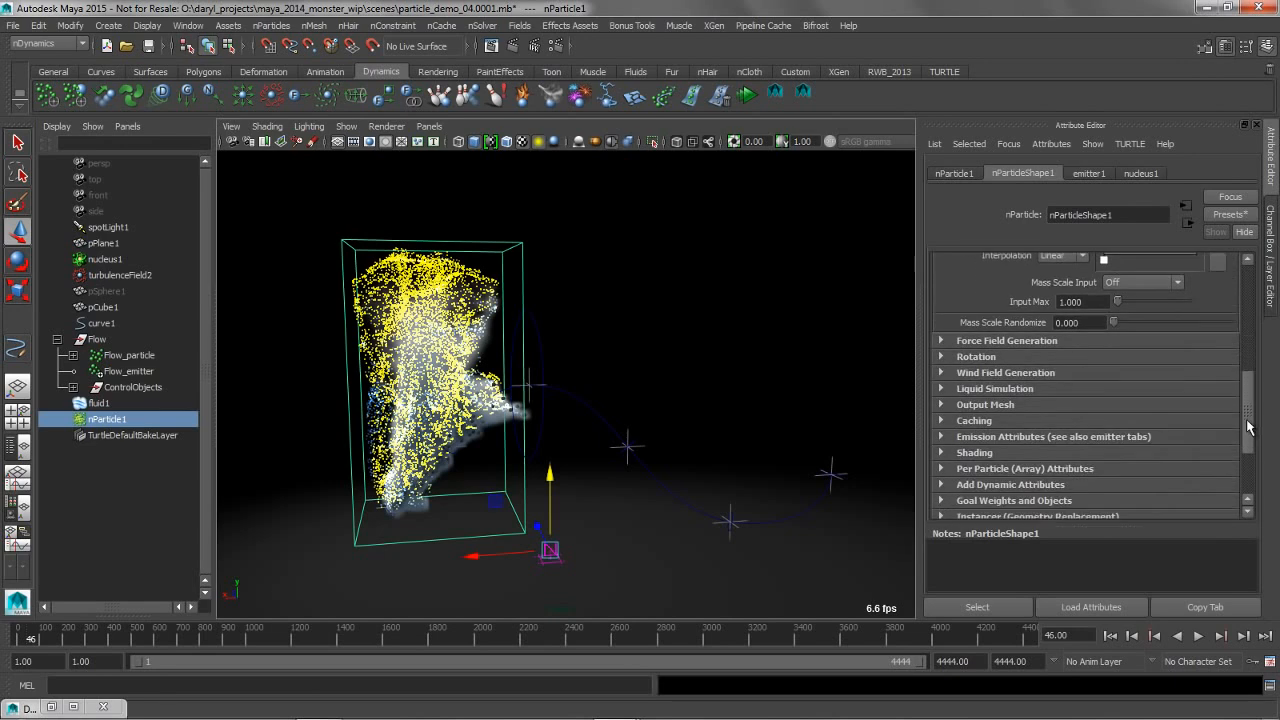
left_click(941, 453)
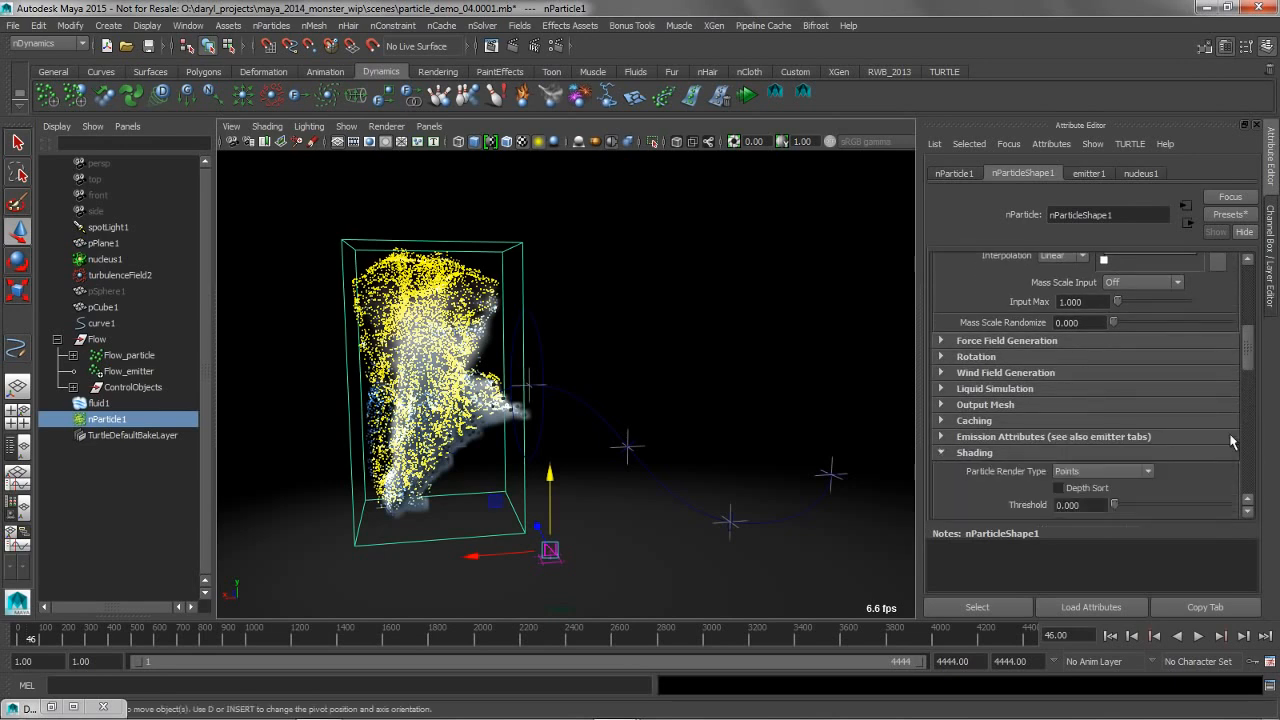
mouse_move(1248, 375)
left_mouse_down()
mouse_move(1248, 393)
mouse_move(1171, 424)
left_mouse_up()
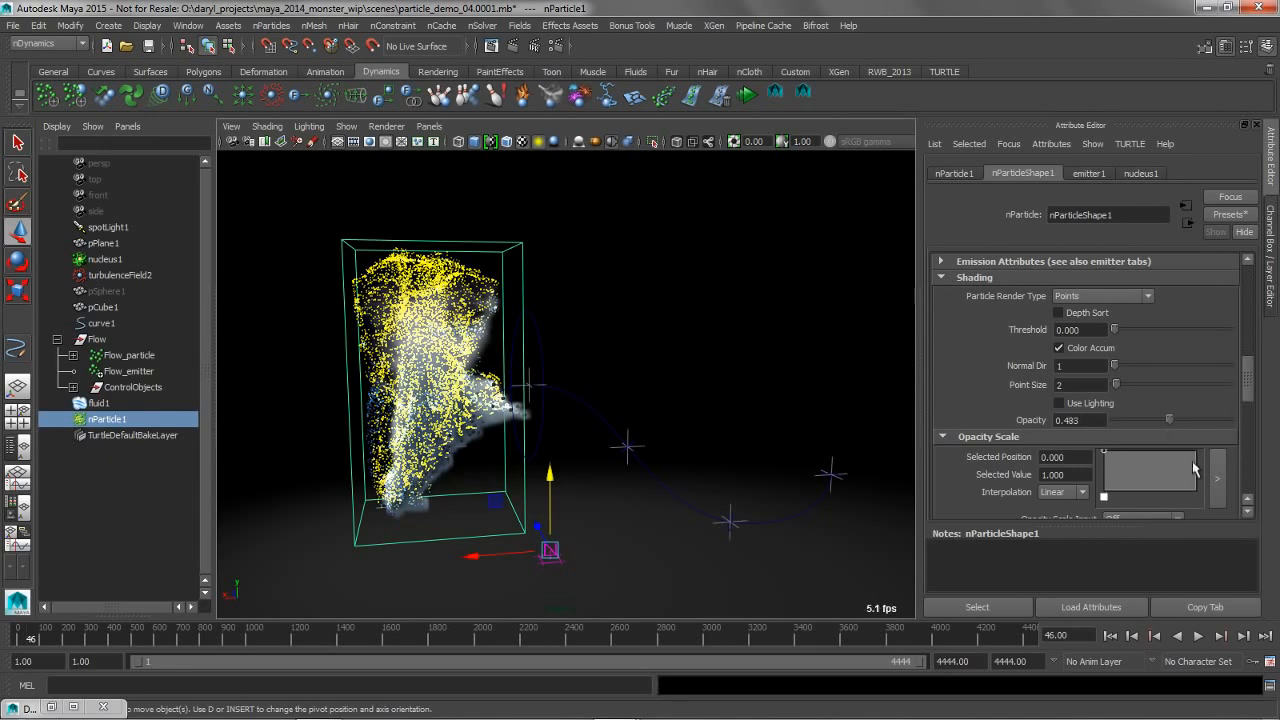
left_click_drag(1248, 388, 1248, 428)
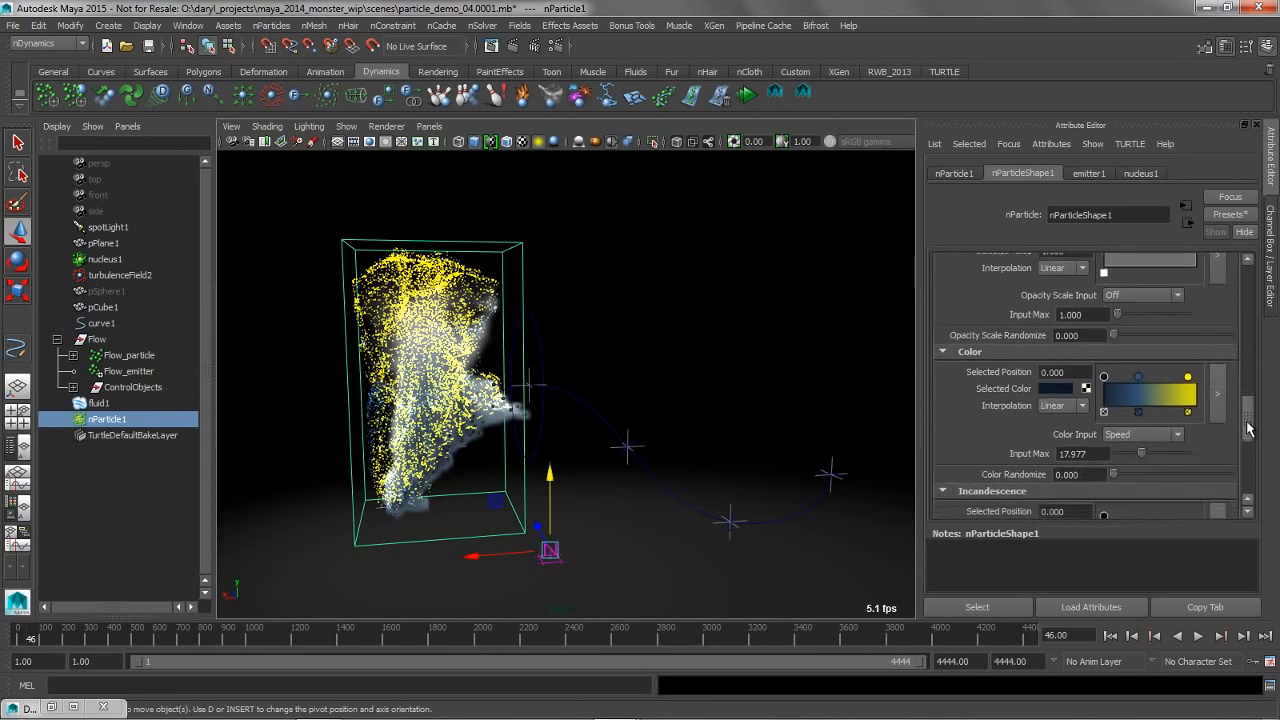
left_click_drag(1143, 456, 1205, 460)
double_click(1100, 454)
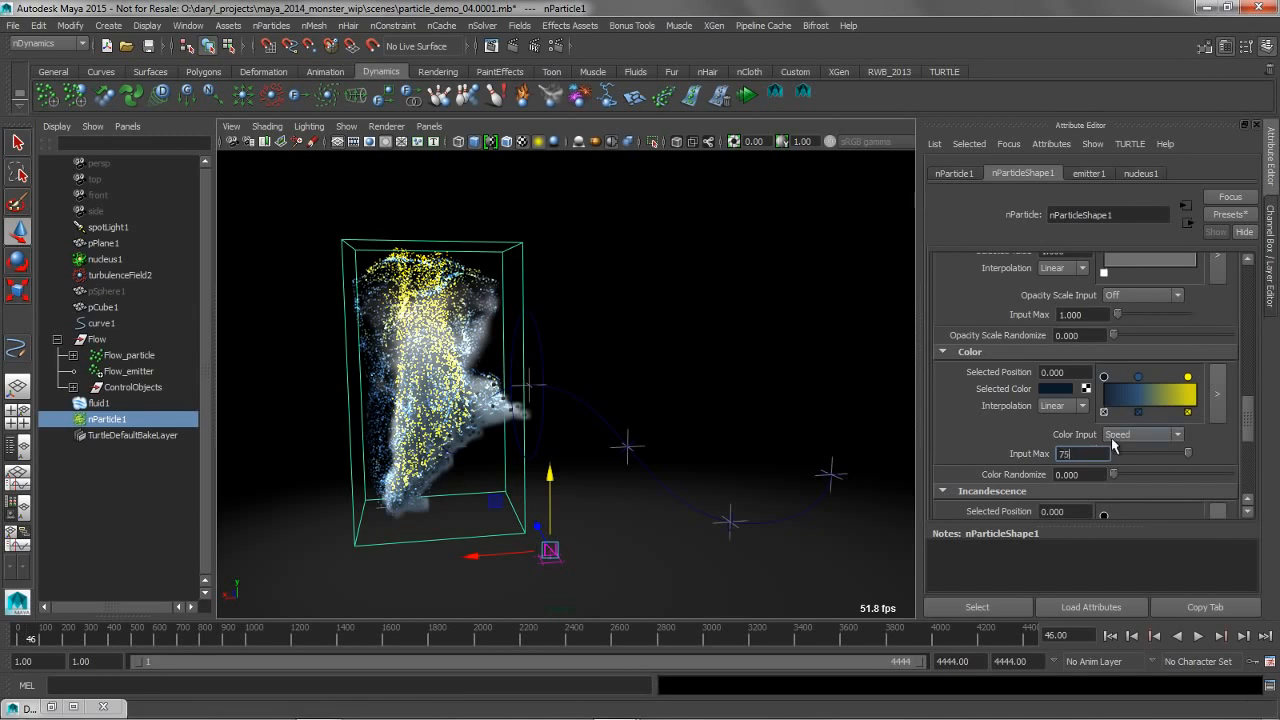
type("75")
key("Return")
Replay the simulation from the start to about frame 63 and inspect the recolored particles from another angle
left_click(1110, 636)
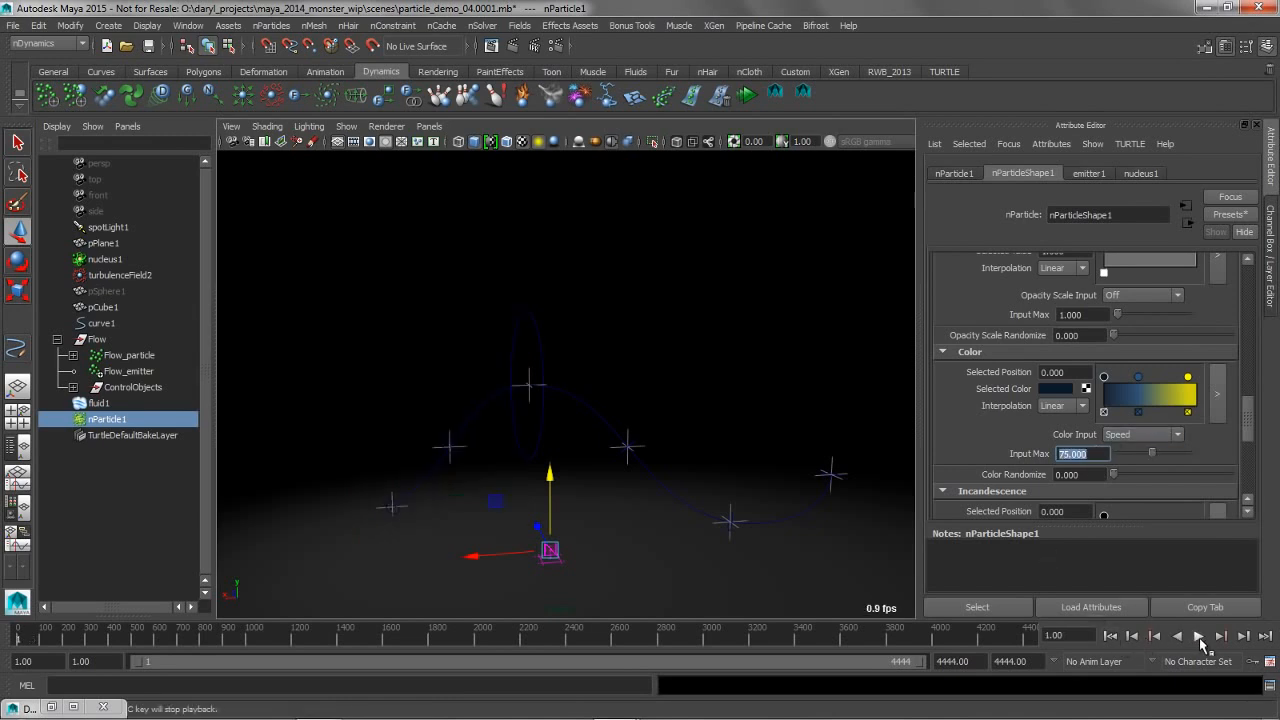
left_click(1198, 636)
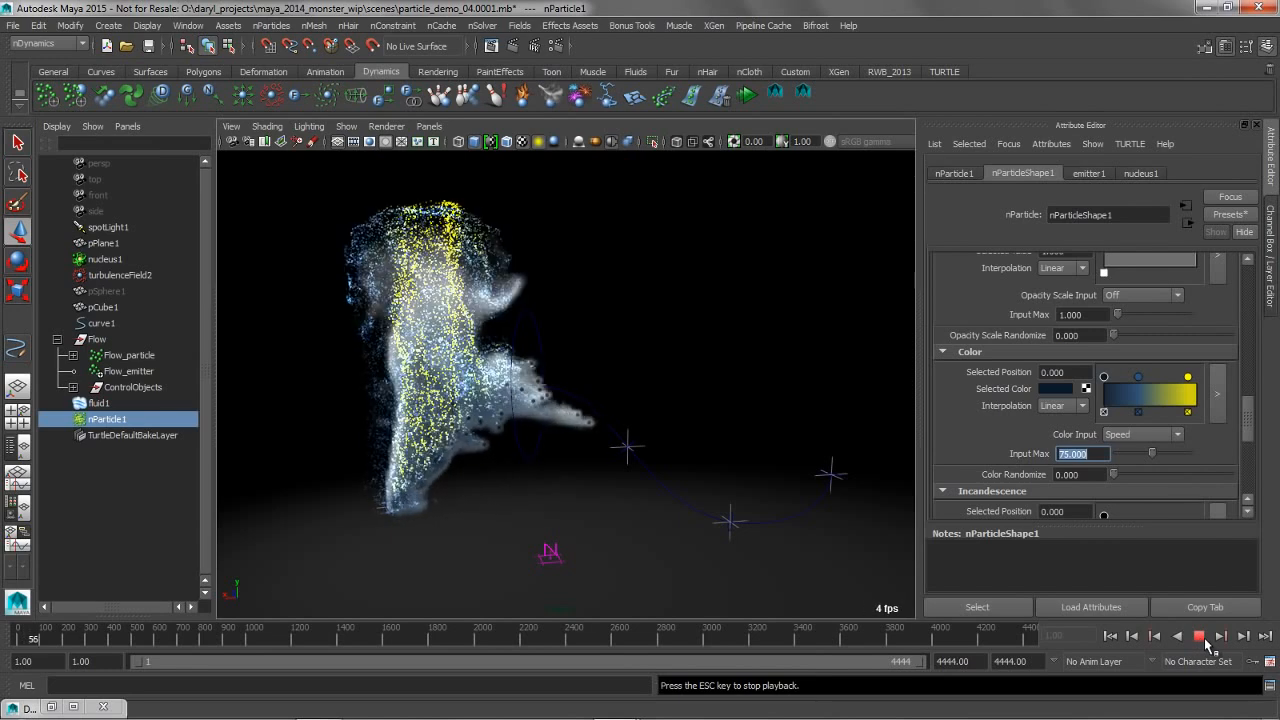
left_click(1200, 637)
left_click_drag(580, 272, 610, 295, "alt")
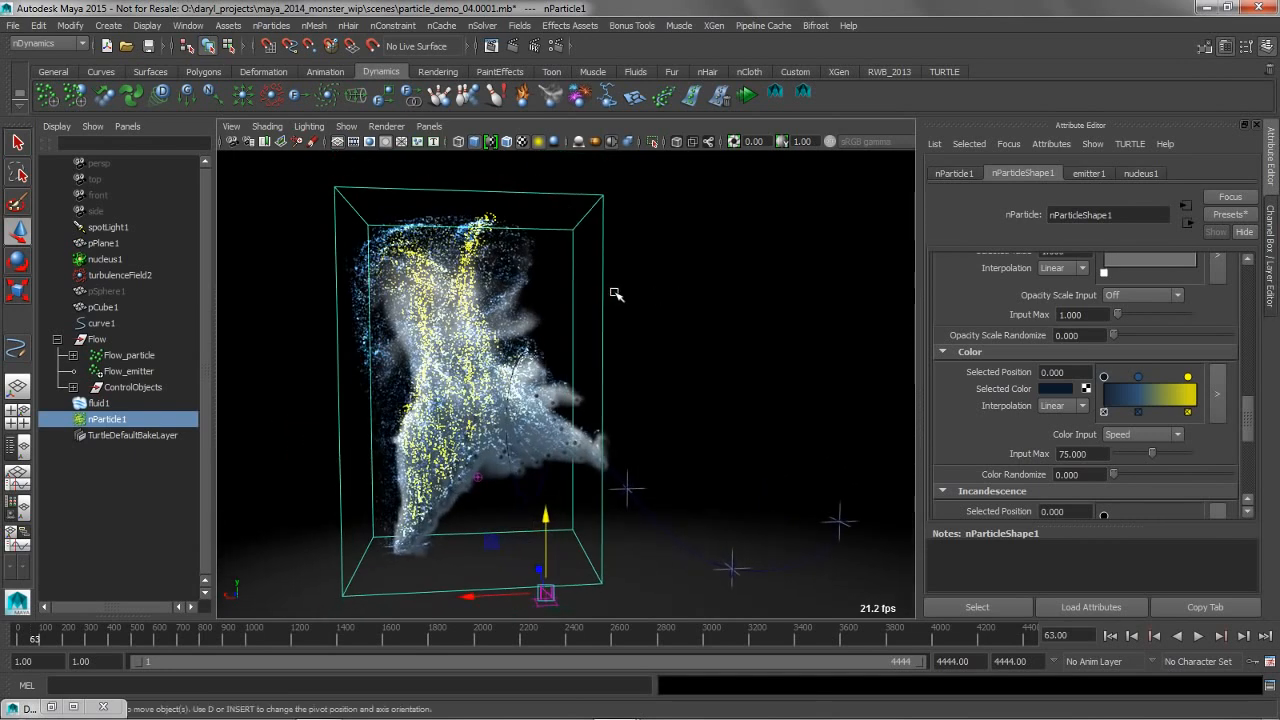
Switch to the Maya2015ext1_vp2_bullet_Xgen.00038.mb scene and view the alien plant standing on the rocky ground
key("alt+Tab")
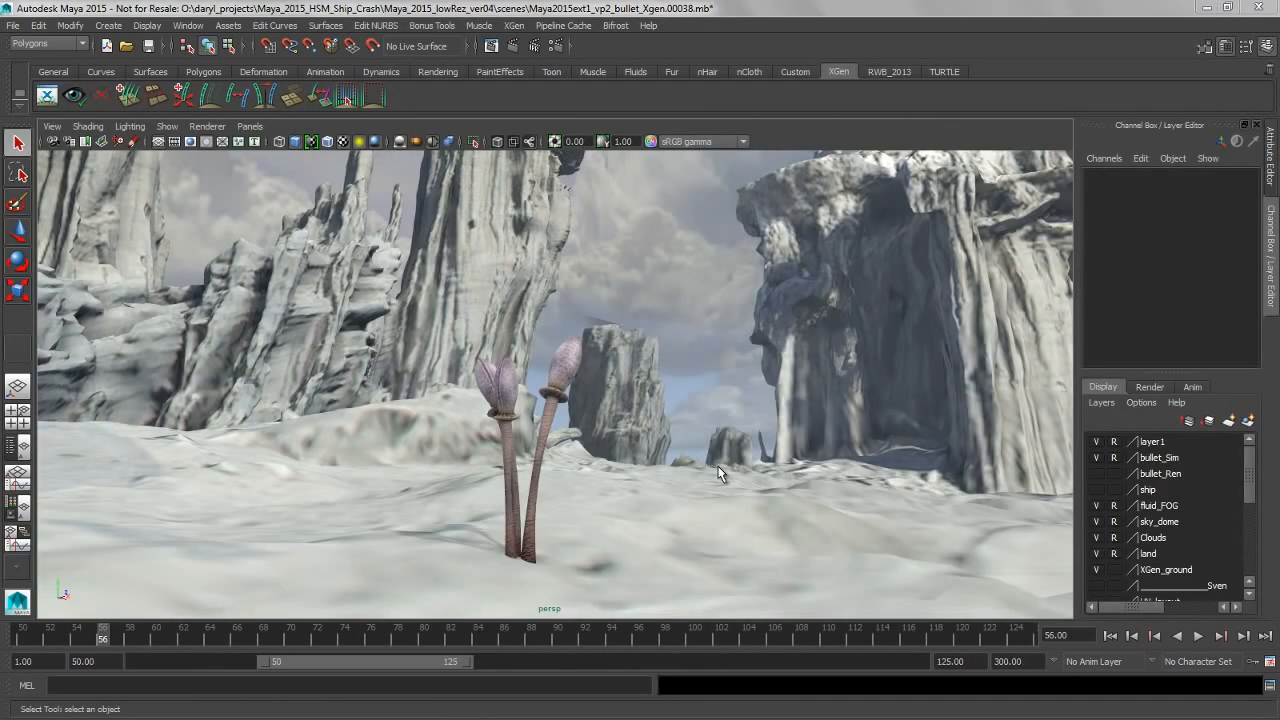
mouse_move(647, 417)
left_mouse_down("alt")
mouse_move(603, 437)
mouse_move(637, 449)
mouse_move(662, 432)
left_mouse_up("alt")
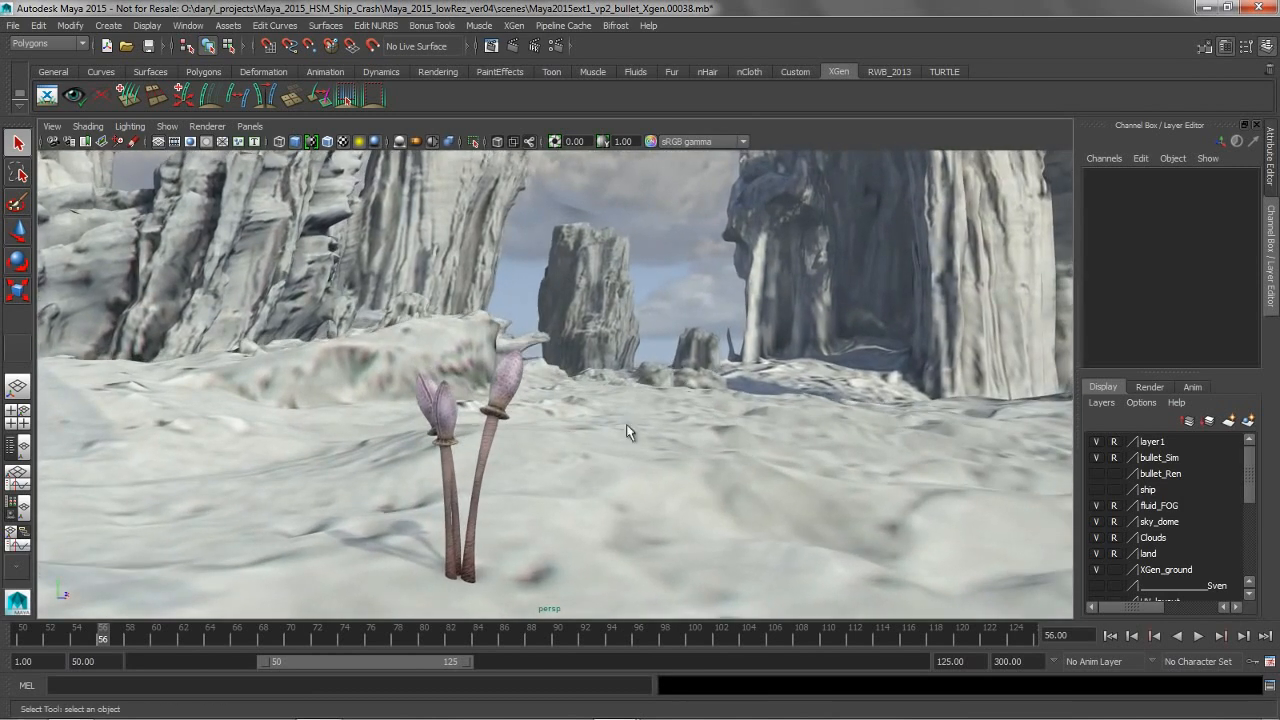
middle_click_drag(513, 457, 509, 435, "alt")
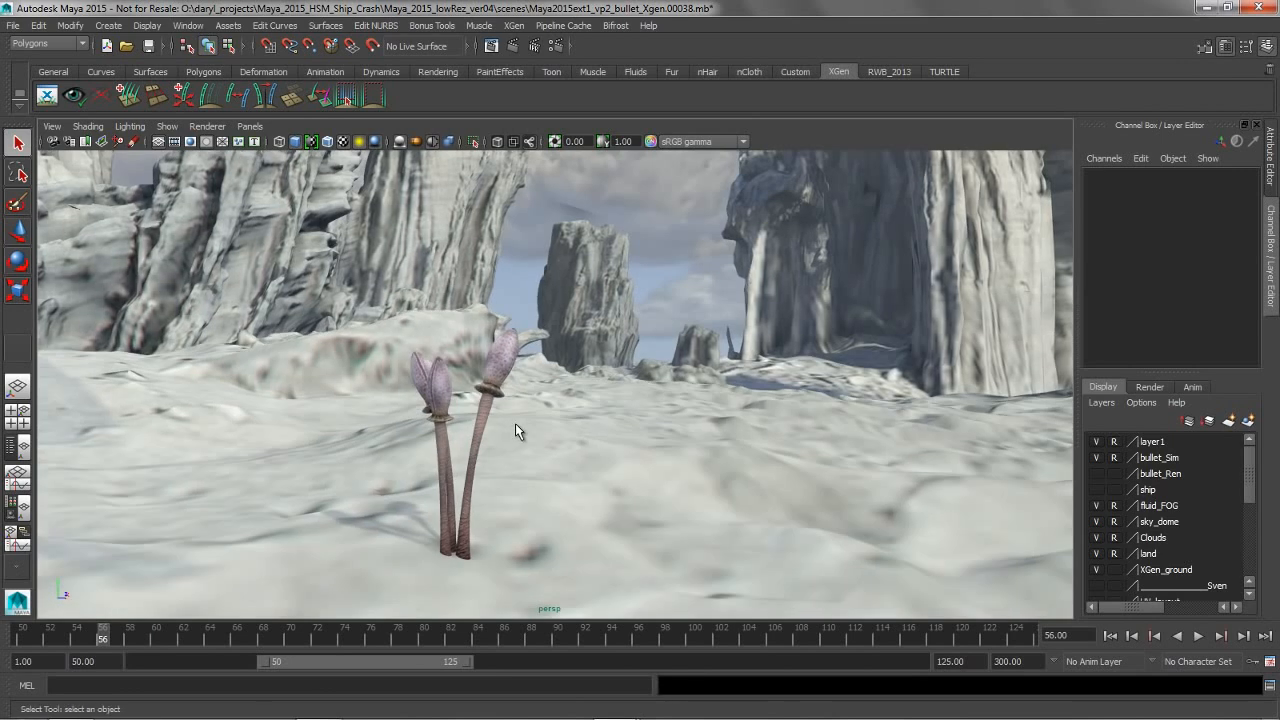
Set the Export Selection as Archive(s) Level of Detail to Automatic (PolyReduce %) and leave the dialog without exporting
left_click(513, 27)
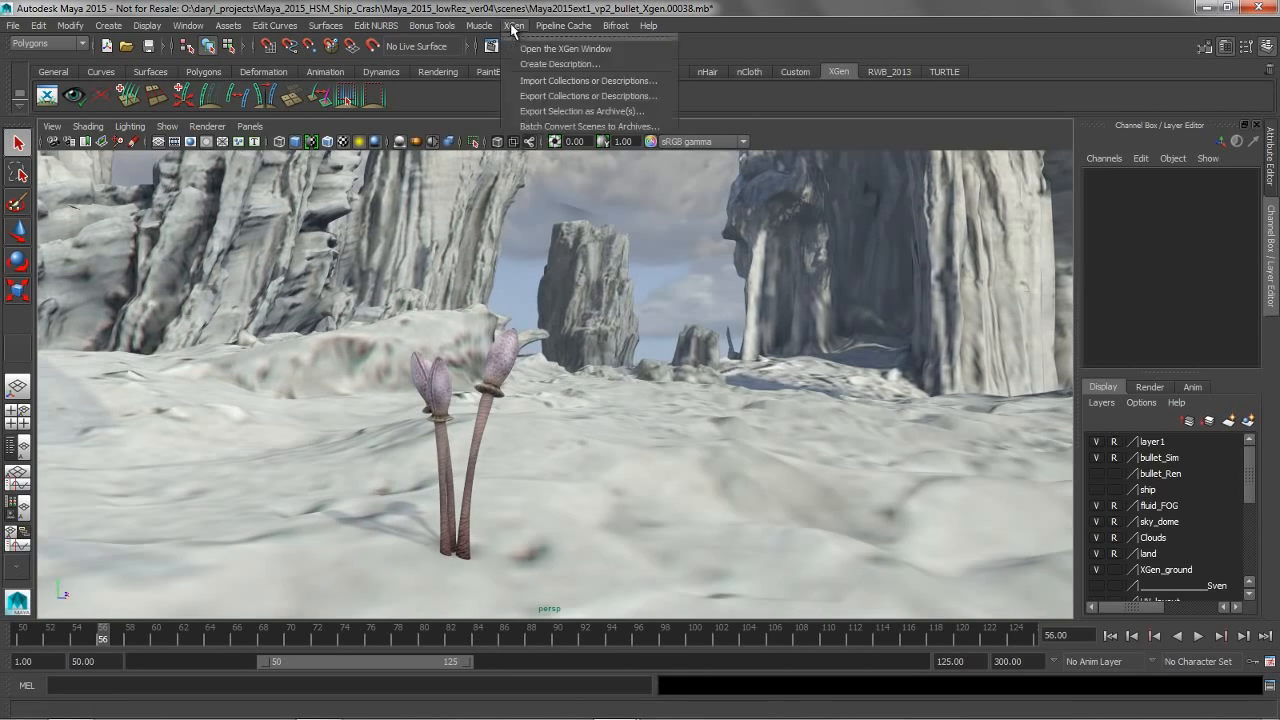
left_click(599, 113)
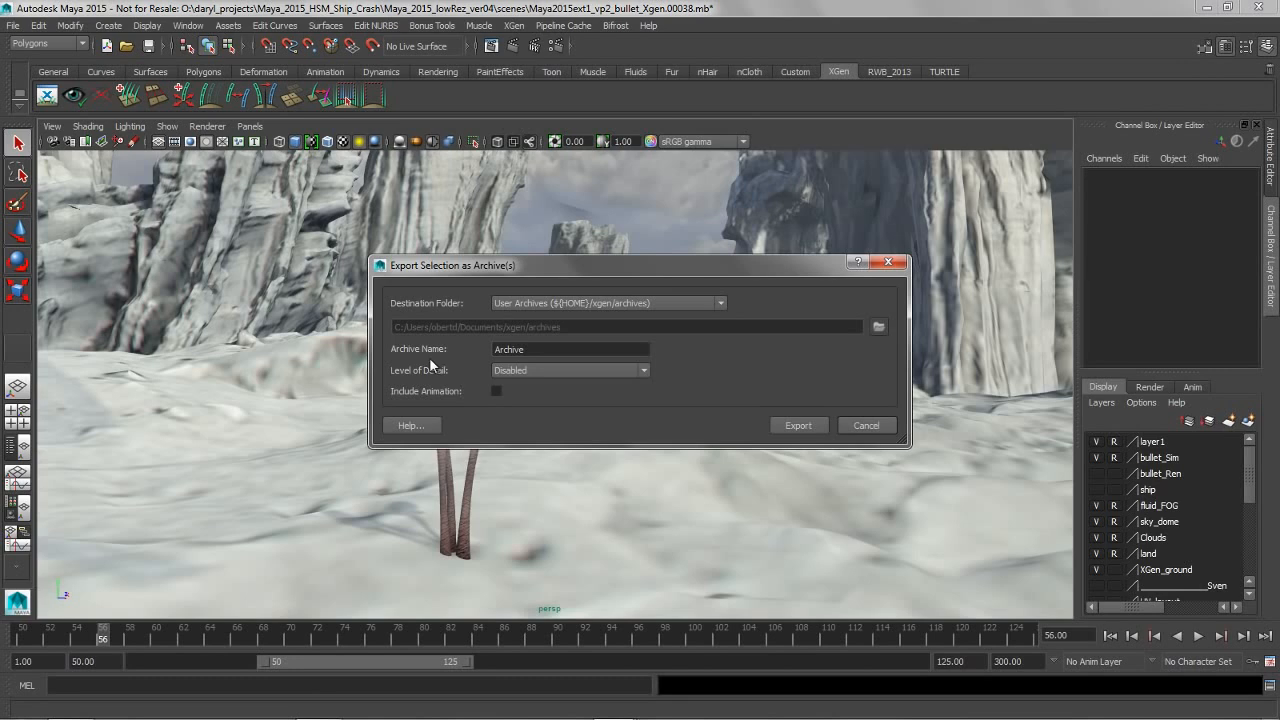
left_click(535, 372)
left_click(568, 396)
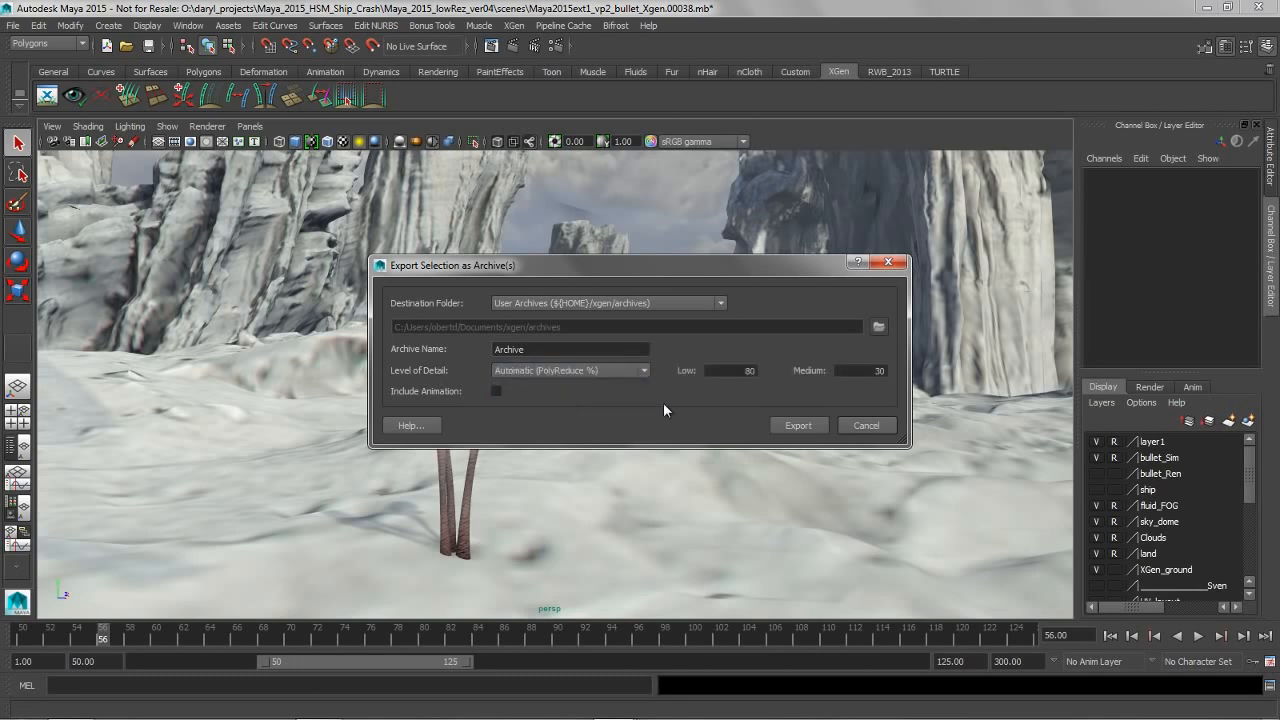
left_click(862, 426)
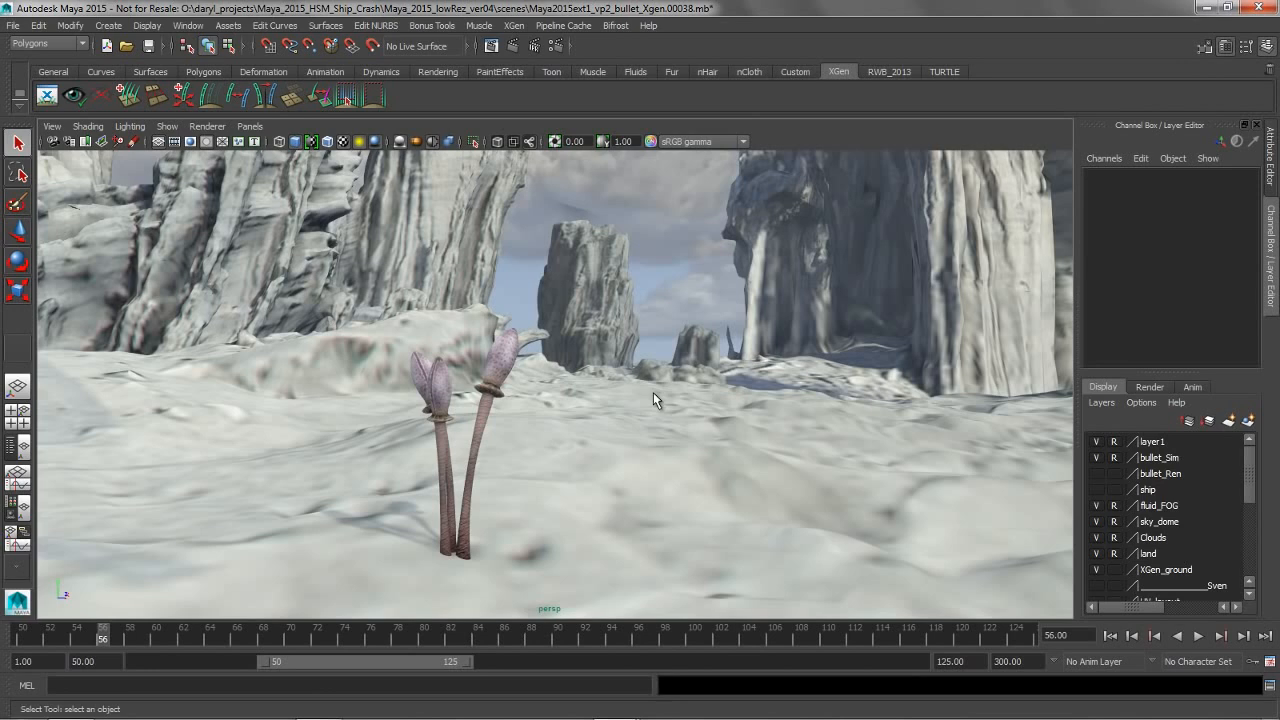
Select the alien plant, try reducing its polygon mesh with Reduce, and undo the reduction
left_click(503, 368)
scroll(520, 392, "up", 1)
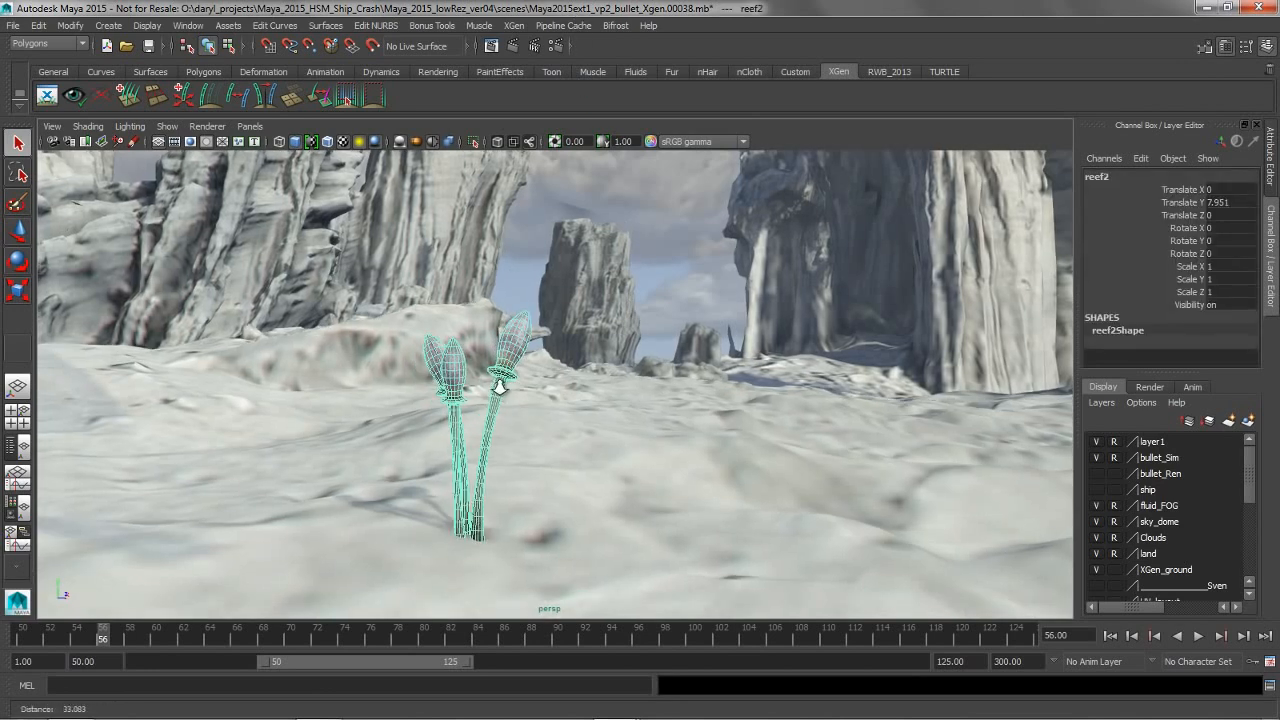
right_click_drag(500, 387, 518, 394, "alt")
key("space")
left_click(412, 402)
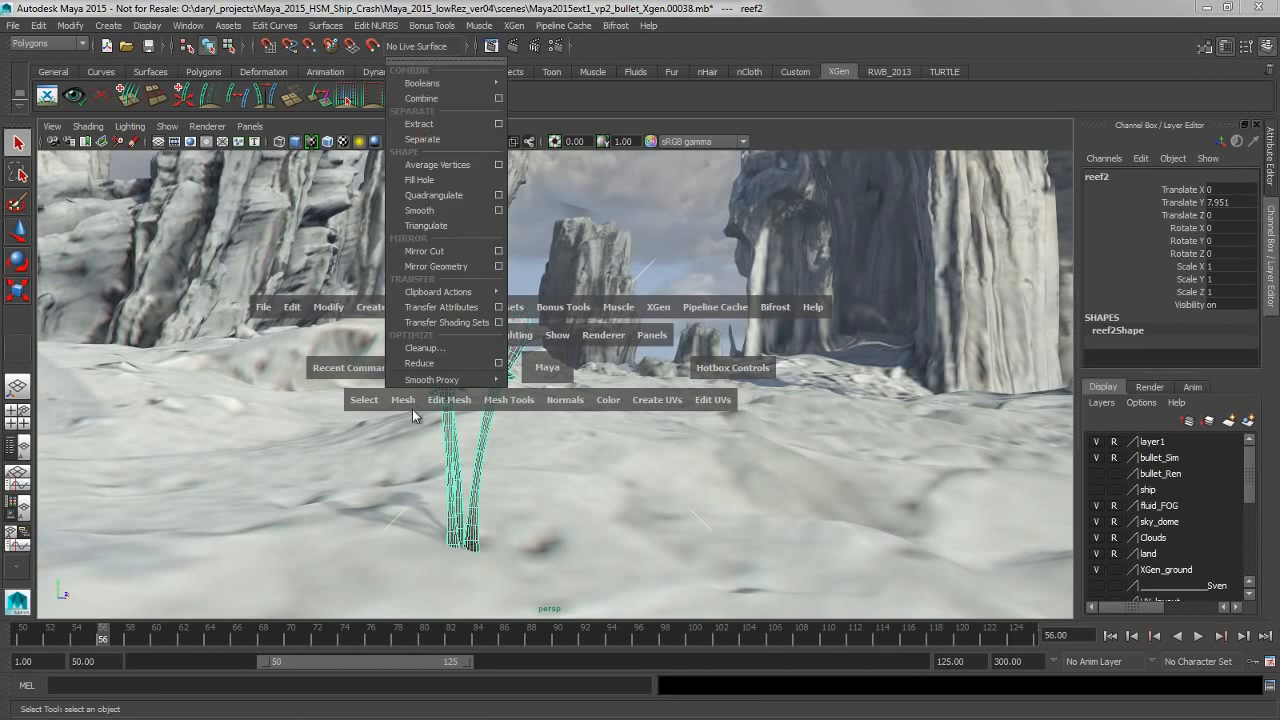
left_click(419, 363)
key("ctrl+z")
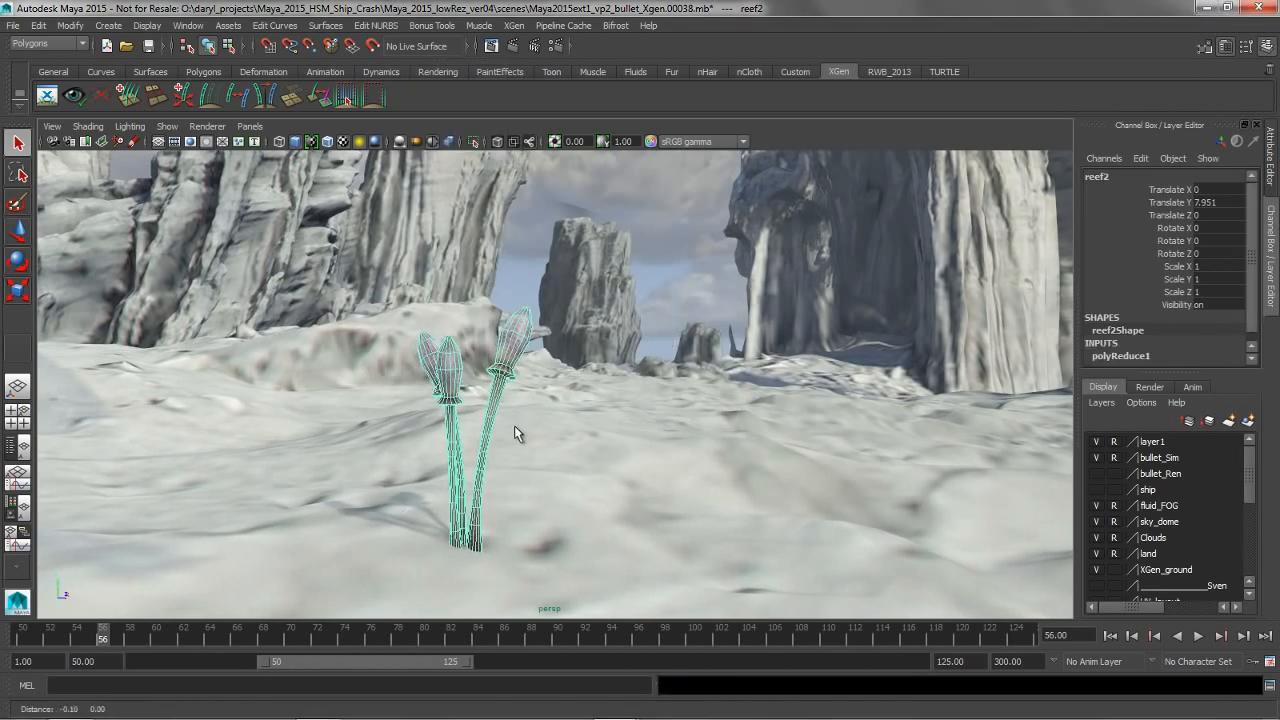
Review the mesh Cleanup options down to Nonmanifold geometry removal and close them without applying a cleanup
key("space")
left_click(402, 385)
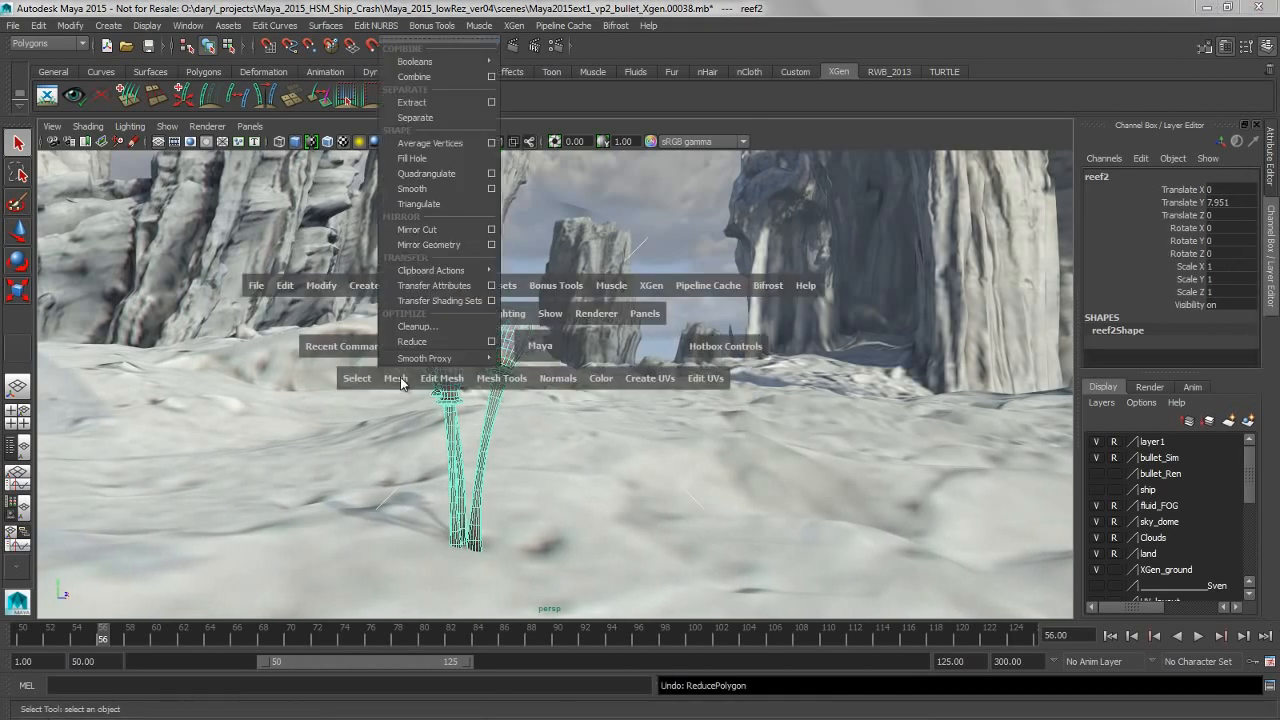
left_click(497, 333)
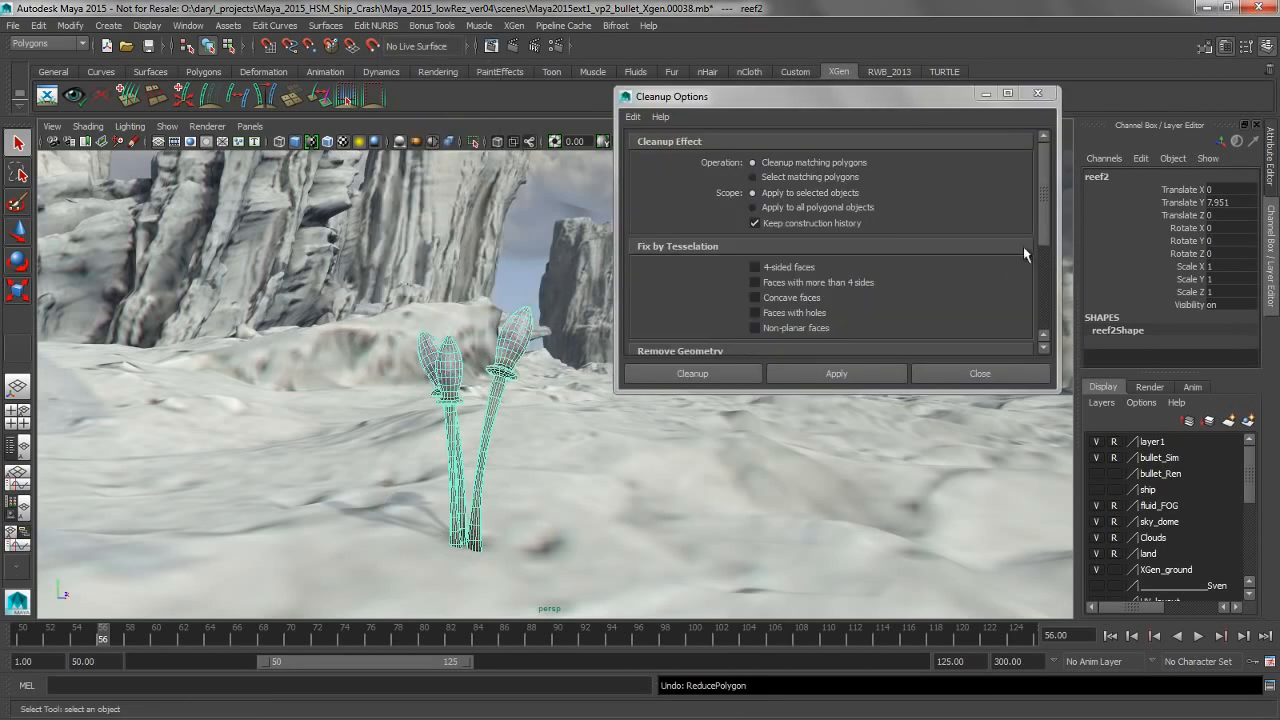
scroll(1043, 234, "down", 2)
left_click(757, 277)
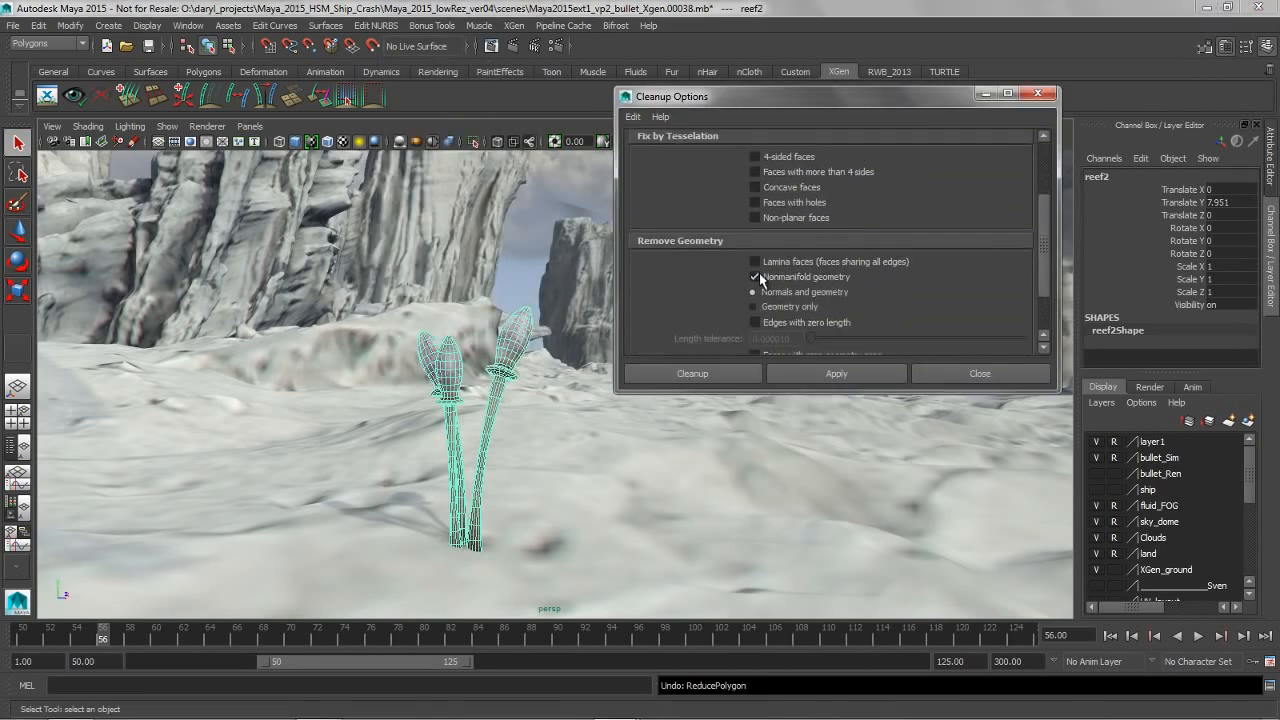
left_click(989, 375)
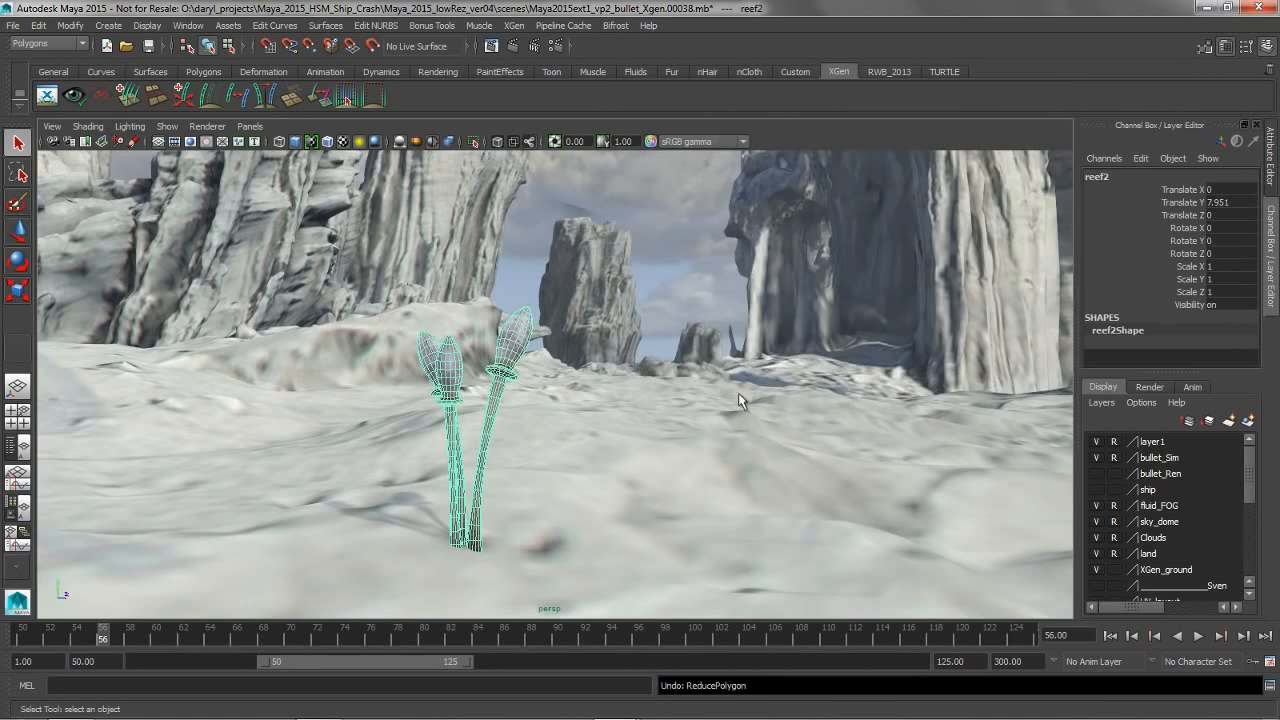
Set the alien plant's Translate Y to 0 so it sits at the world origin
key("w")
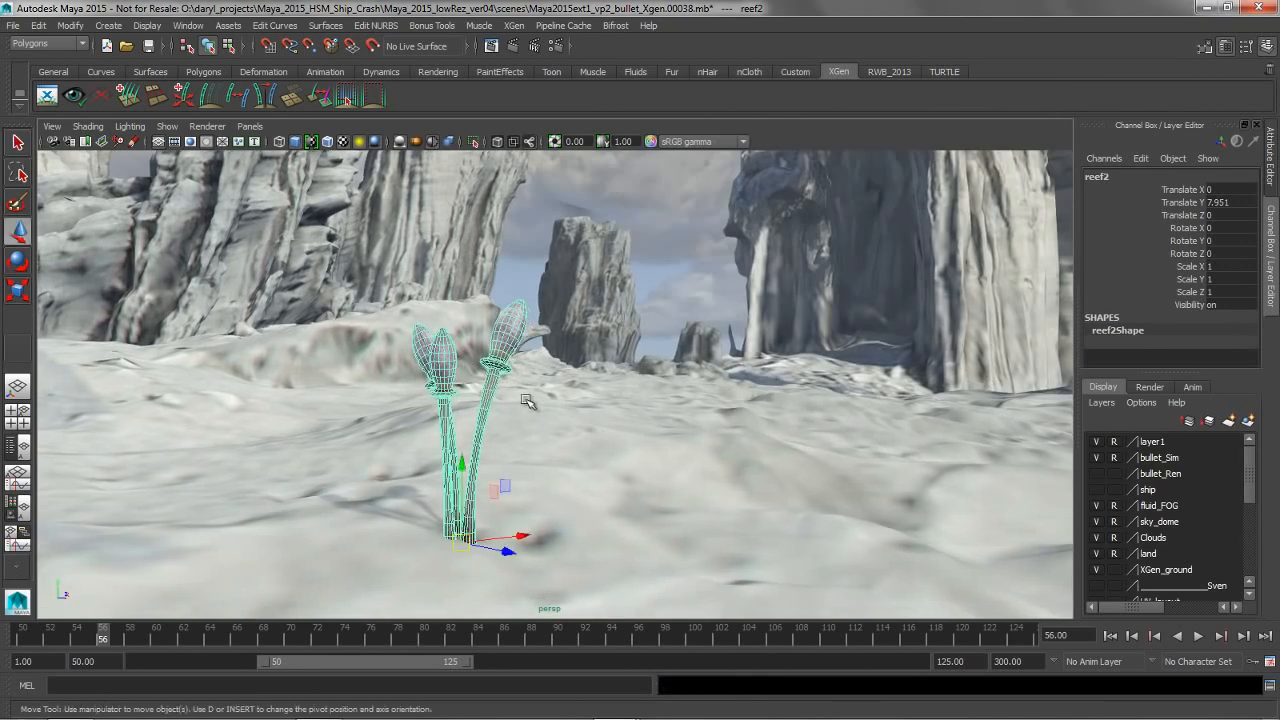
middle_click_drag(512, 416, 579, 406, "alt")
double_click(1228, 204)
type("0")
key("Return")
middle_click_drag(657, 443, 655, 228, "alt")
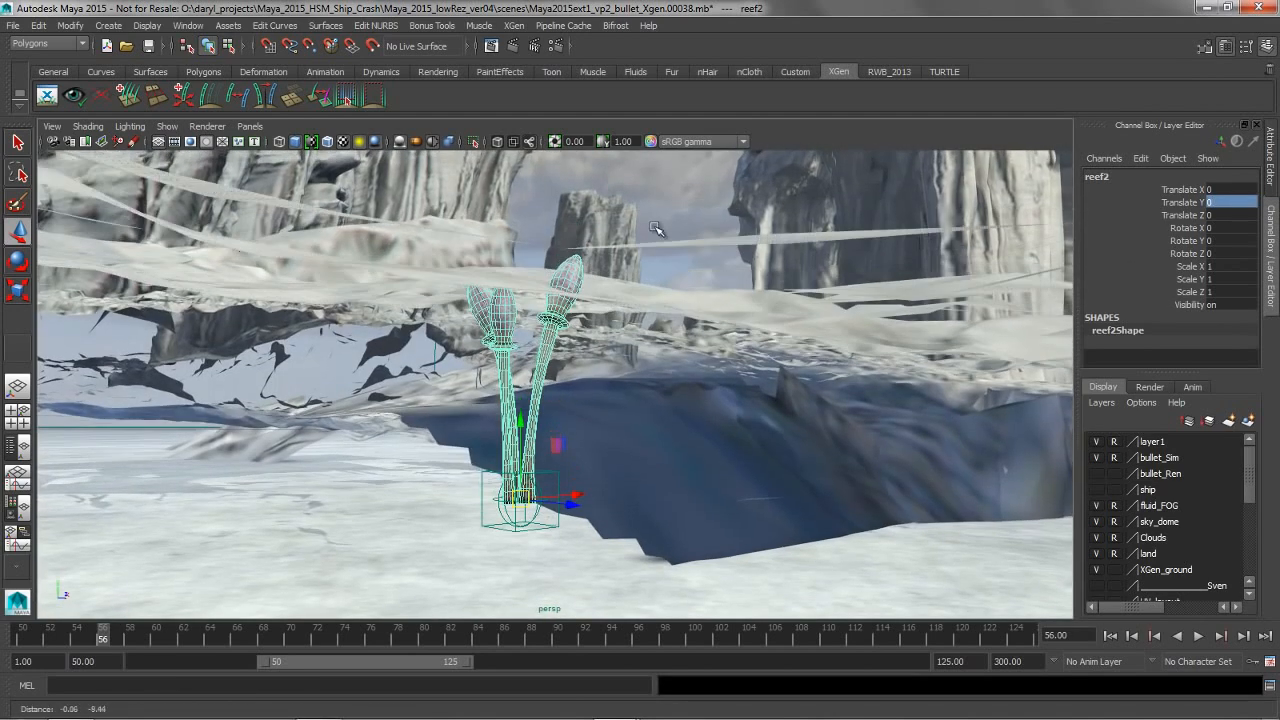
key("space")
left_click(405, 260)
left_click(408, 278)
left_click_drag(504, 361, 520, 394, "alt")
middle_click_drag(520, 394, 522, 330, "alt")
left_click_drag(522, 330, 524, 342, "alt")
middle_click_drag(560, 360, 485, 412, "alt")
middle_click_drag(593, 343, 599, 339, "alt")
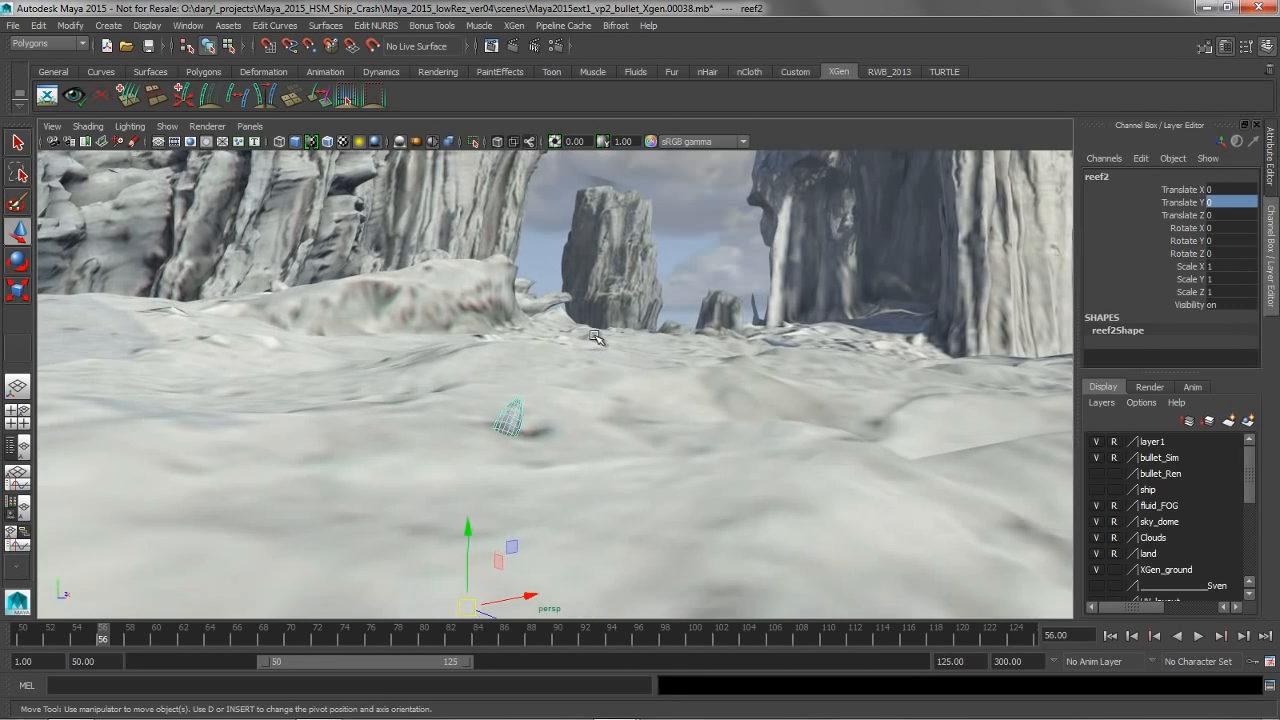
Export the selected plant as an XGen archive named dto_LOD with automatic level of detail, Low 90 and Medium 50
left_click(514, 25)
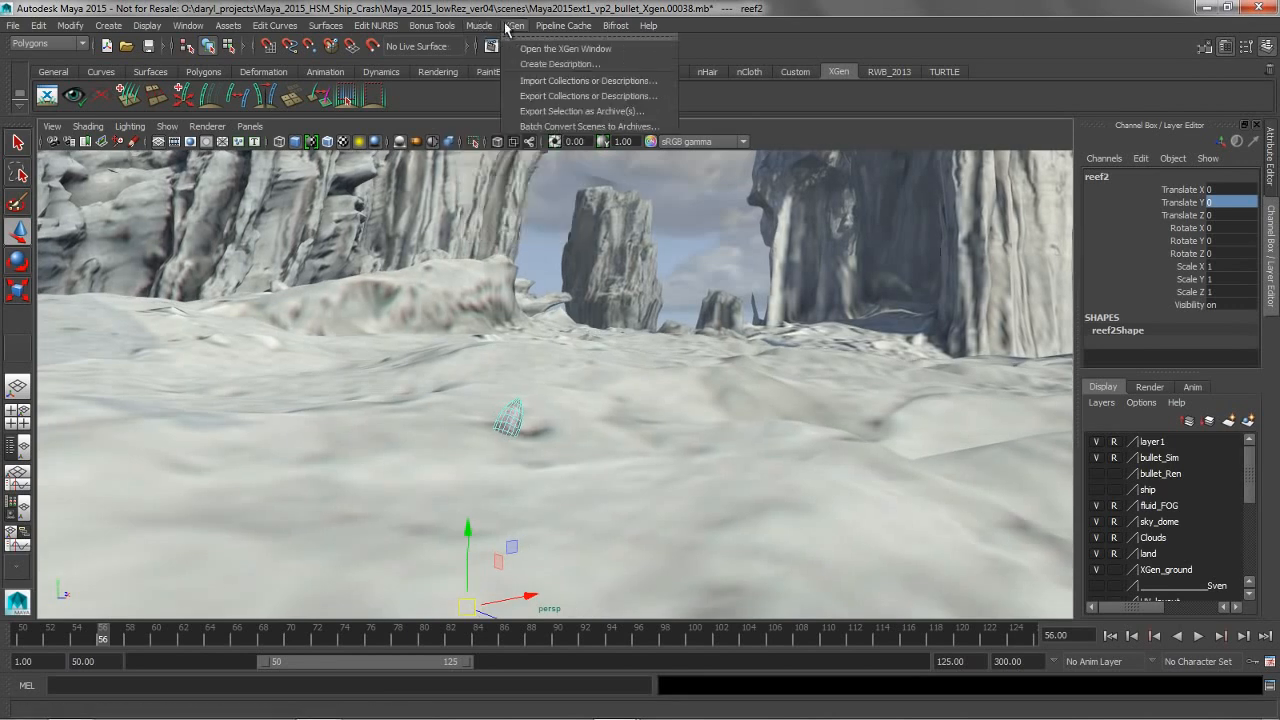
left_click(566, 112)
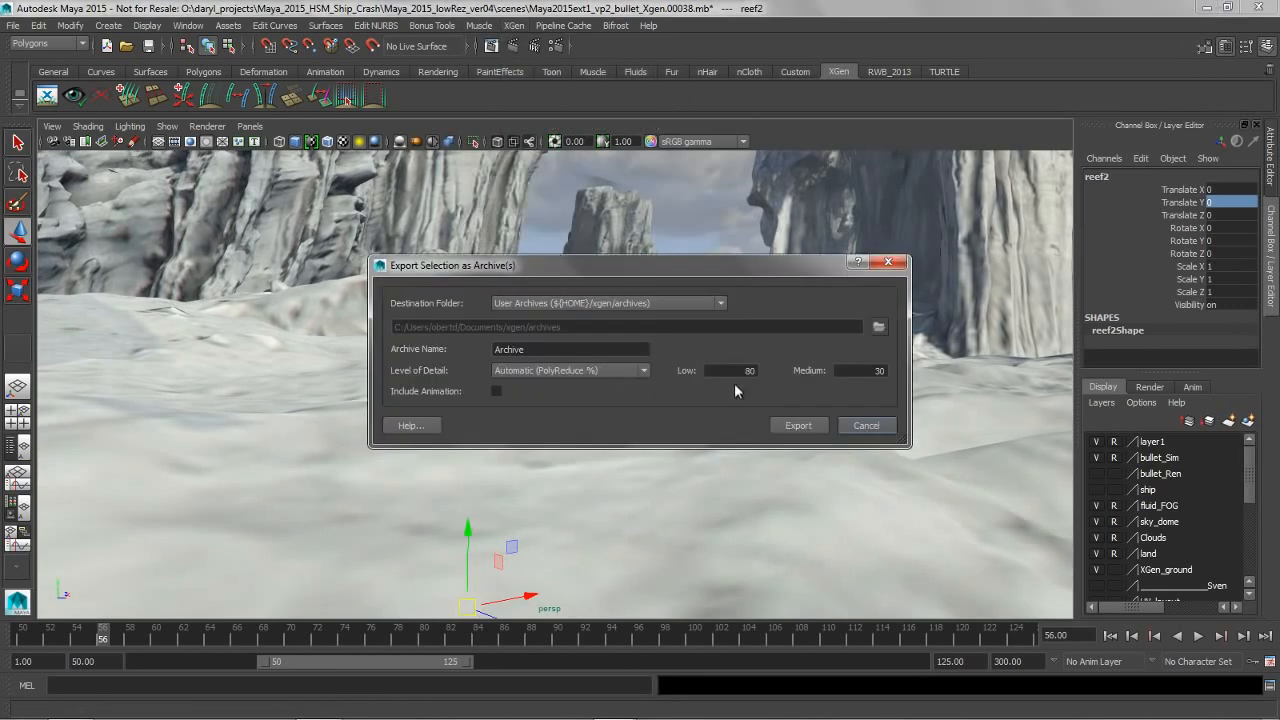
left_click(737, 370)
left_click(879, 370)
left_click(561, 350)
type("d")
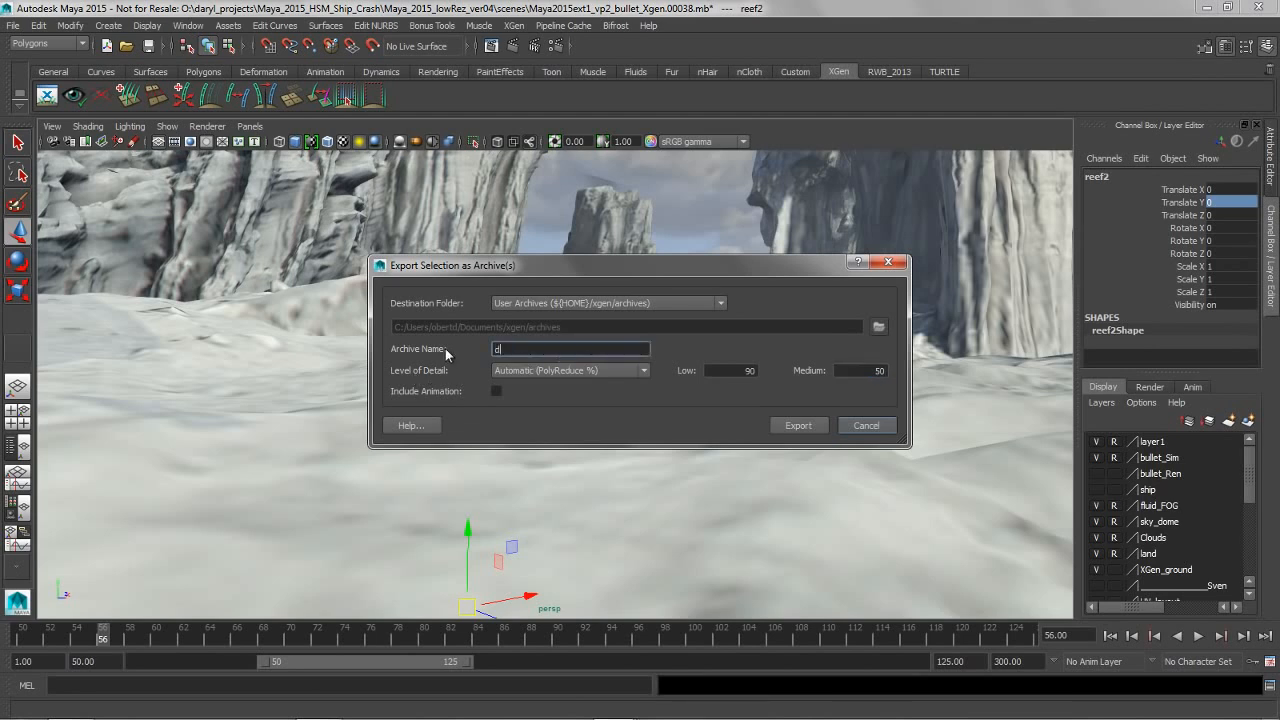
type("to_reef")
key("Return")
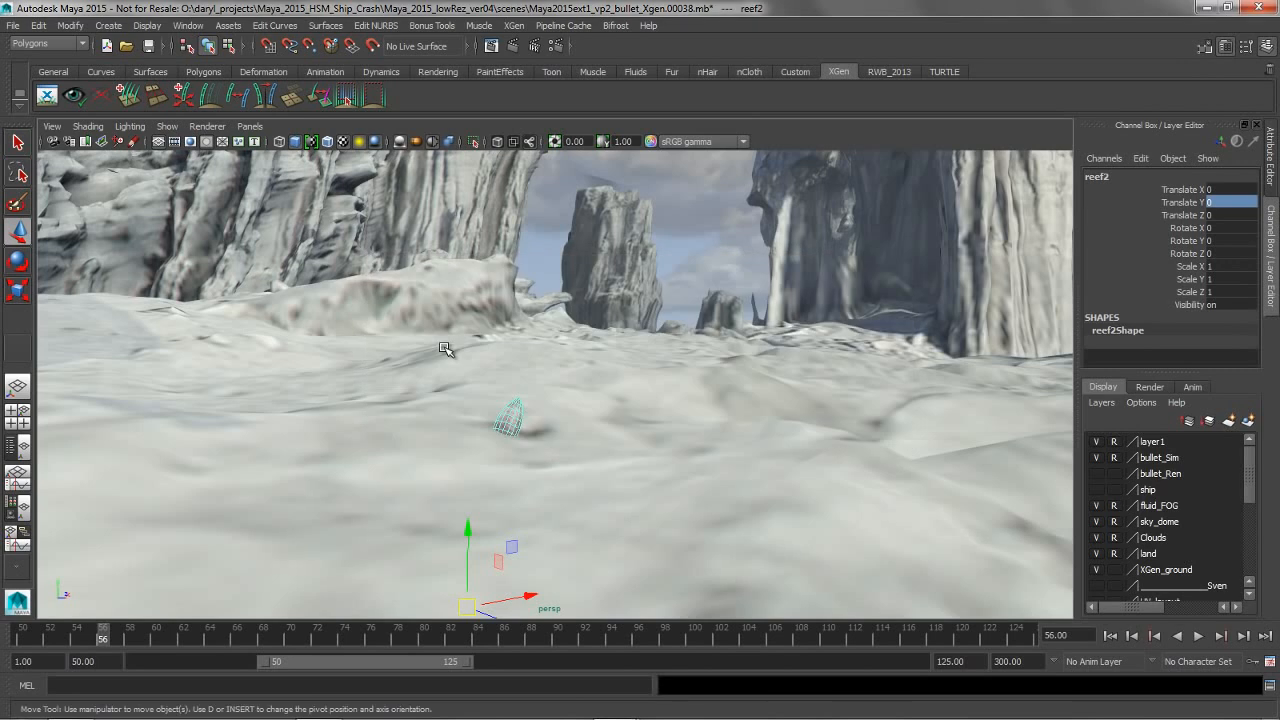
left_click(514, 25)
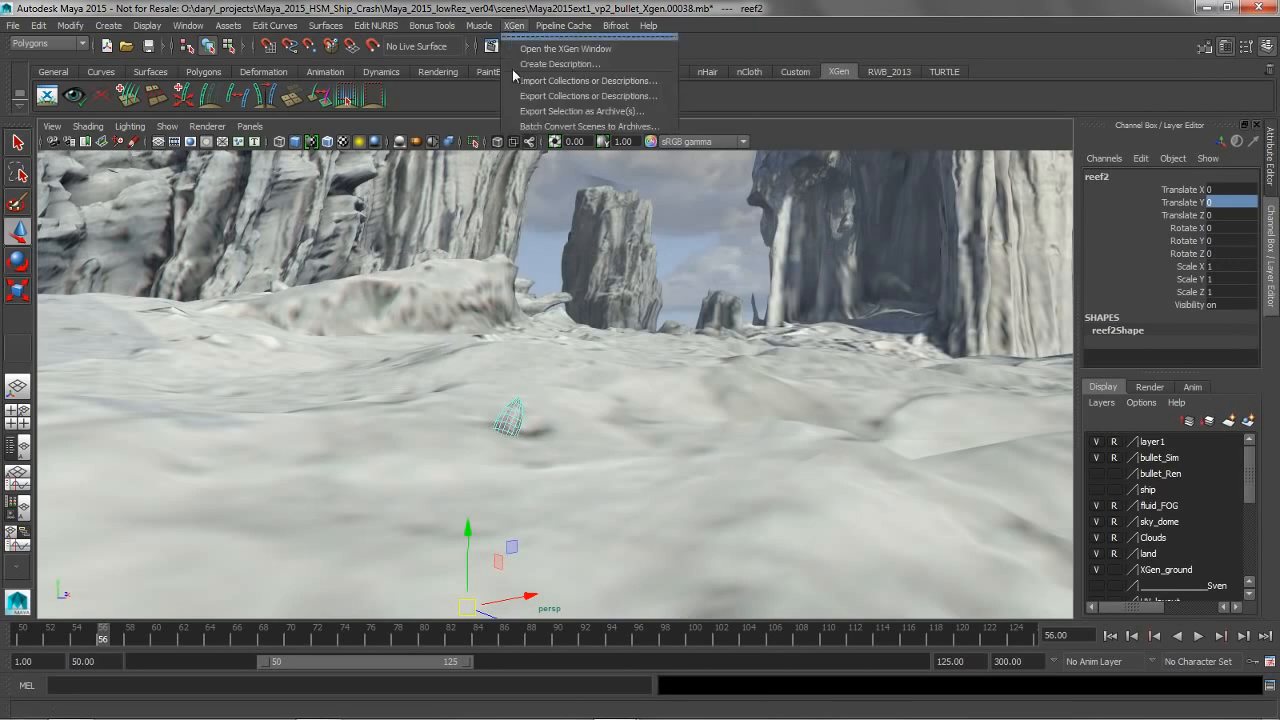
left_click(560, 127)
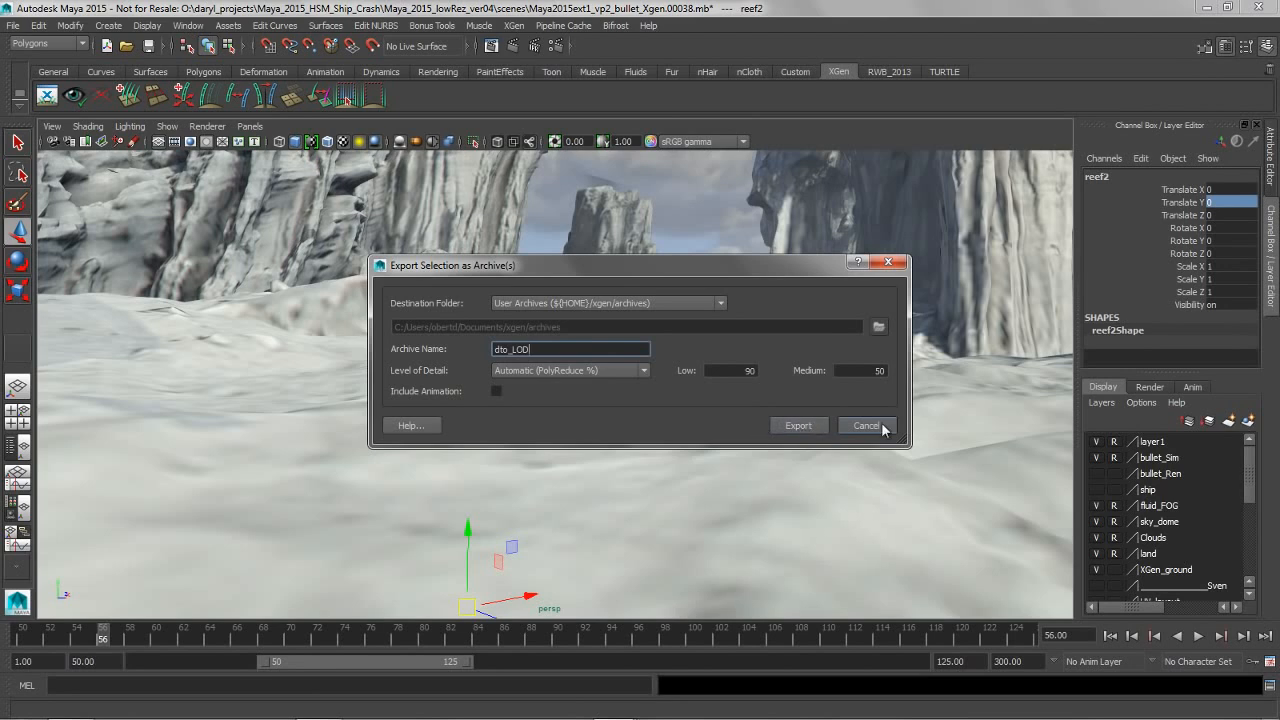
left_click(798, 425)
Create an XGen description on the xGen_ground surface using Custom Geometry/Archives, generated randomly across the surface and controlled by expression attributes
left_click_drag(651, 409, 566, 434, "alt")
middle_click_drag(566, 434, 606, 470, "alt")
left_click_drag(606, 470, 594, 420, "alt")
left_click(594, 412)
right_click_drag(600, 370, 584, 400, "alt")
left_click_drag(584, 400, 650, 395, "alt")
scroll(646, 394, "up", 2)
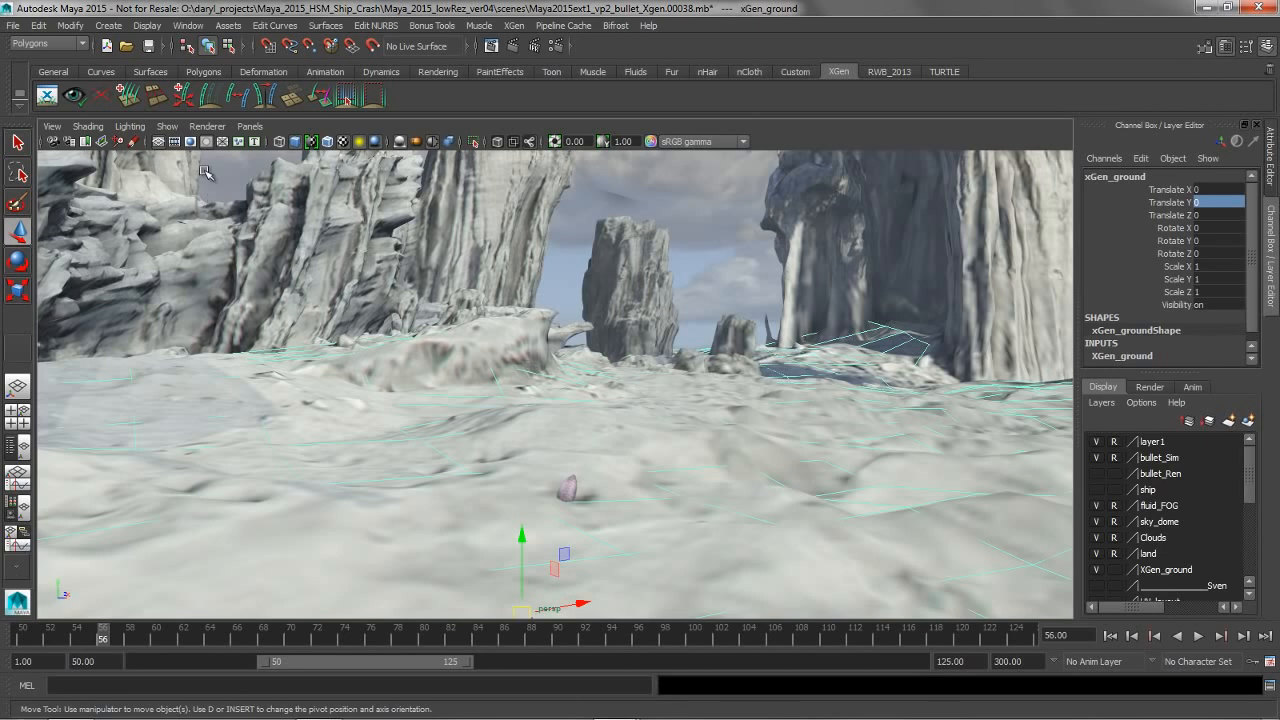
left_click(48, 96)
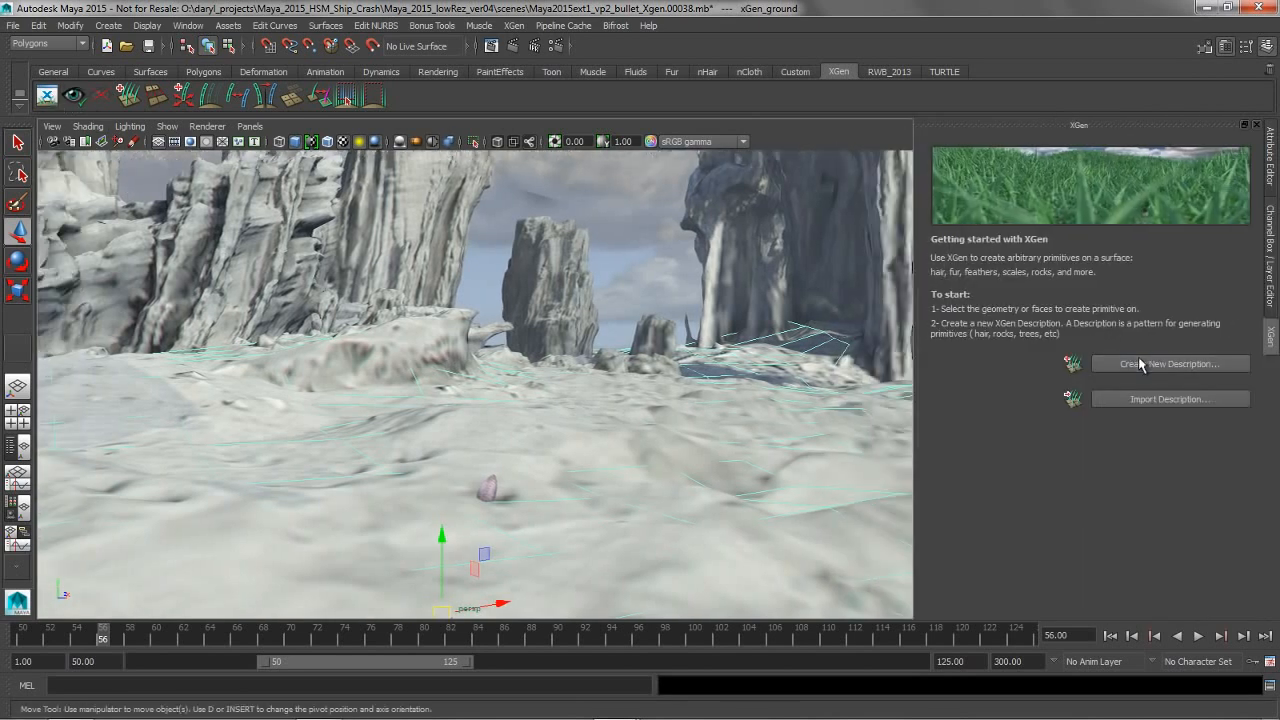
left_click(1168, 364)
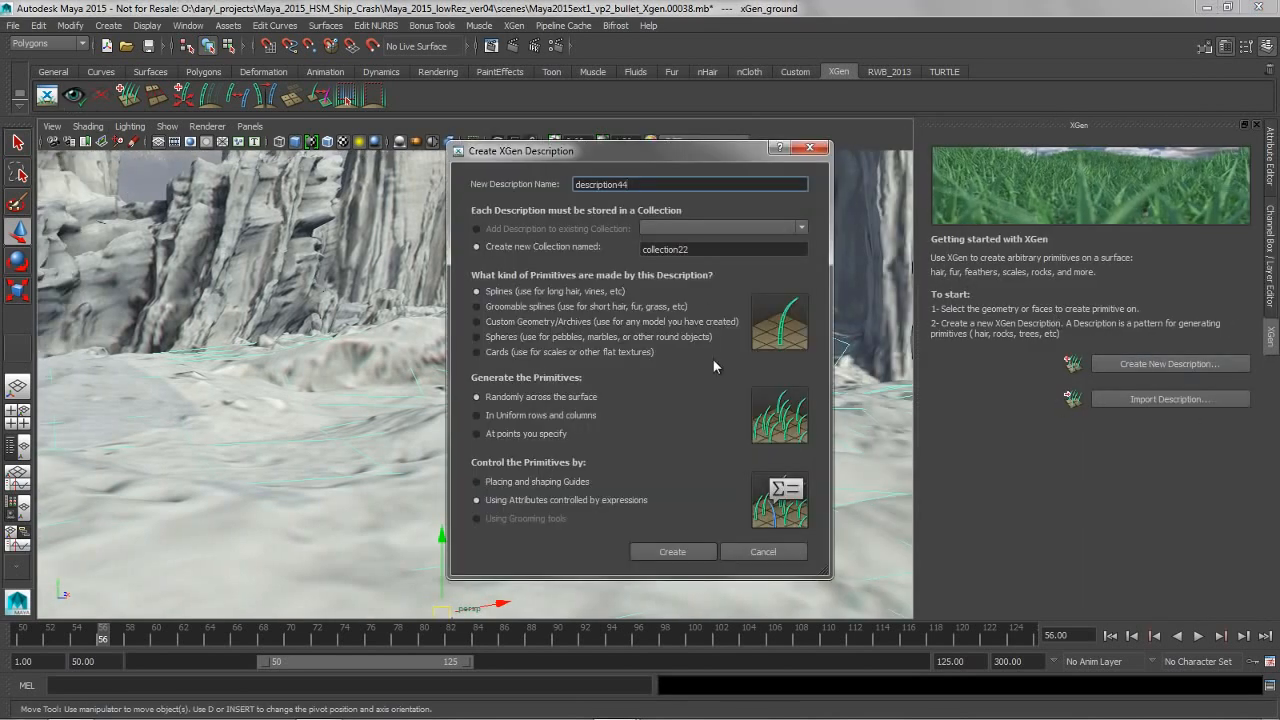
left_click(492, 323)
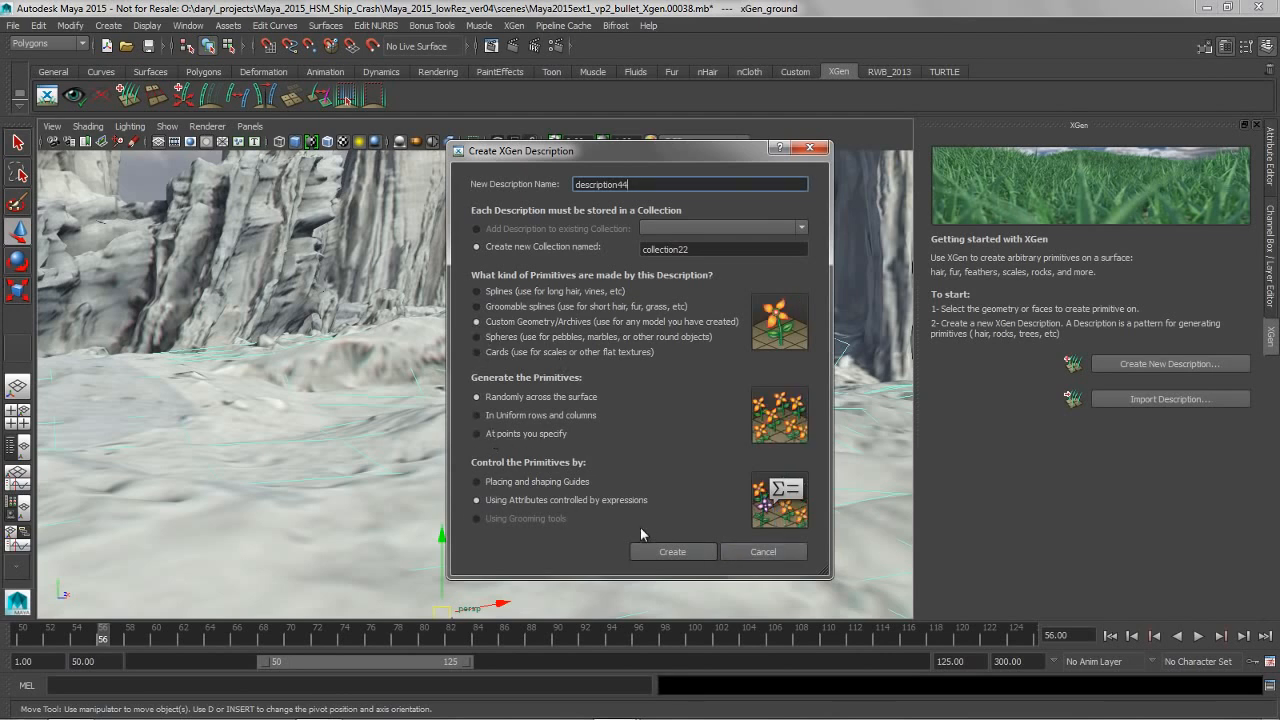
left_click(672, 553)
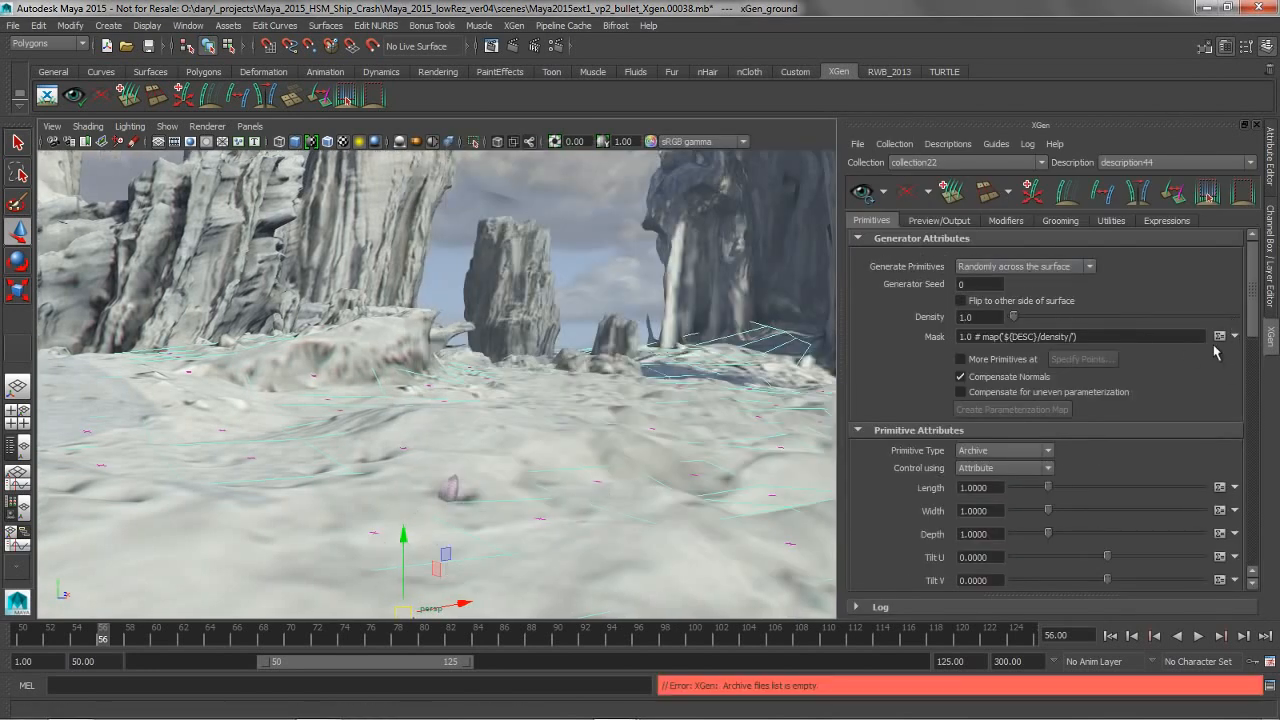
Set the new XGen description's generator Density to 0.01
scroll(944, 507, "down", 6)
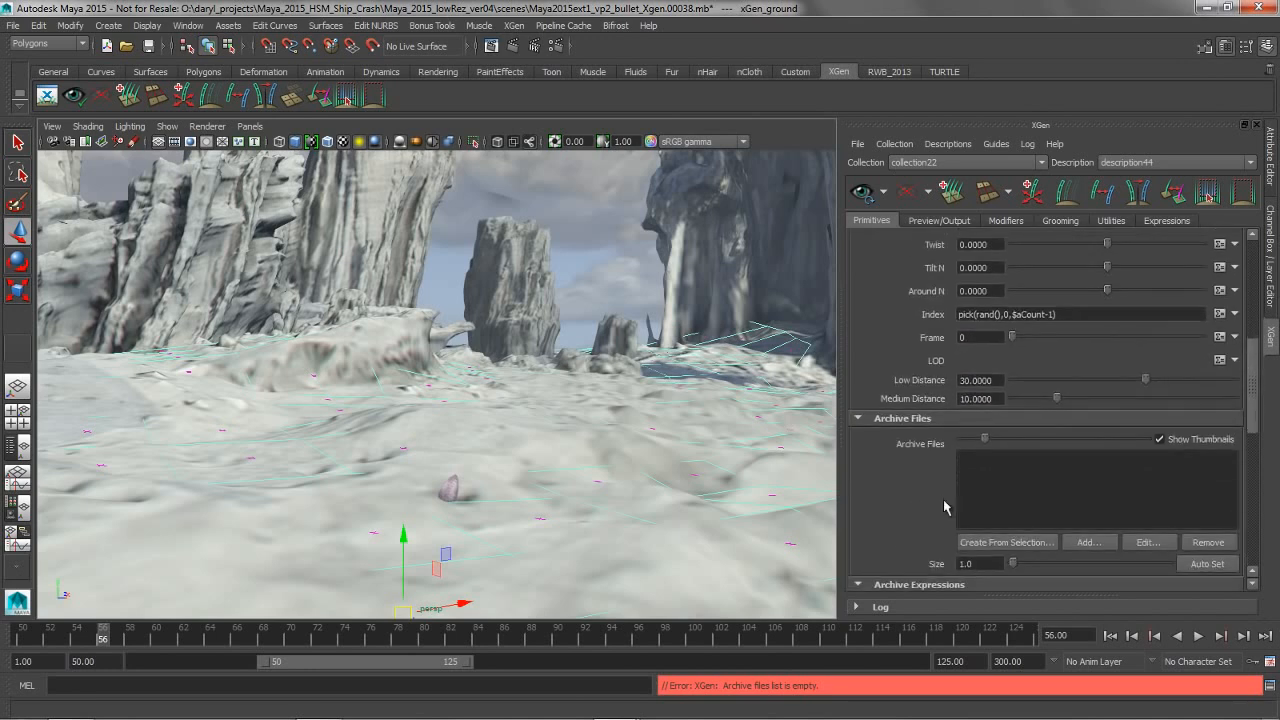
left_click_drag(1253, 396, 1253, 240)
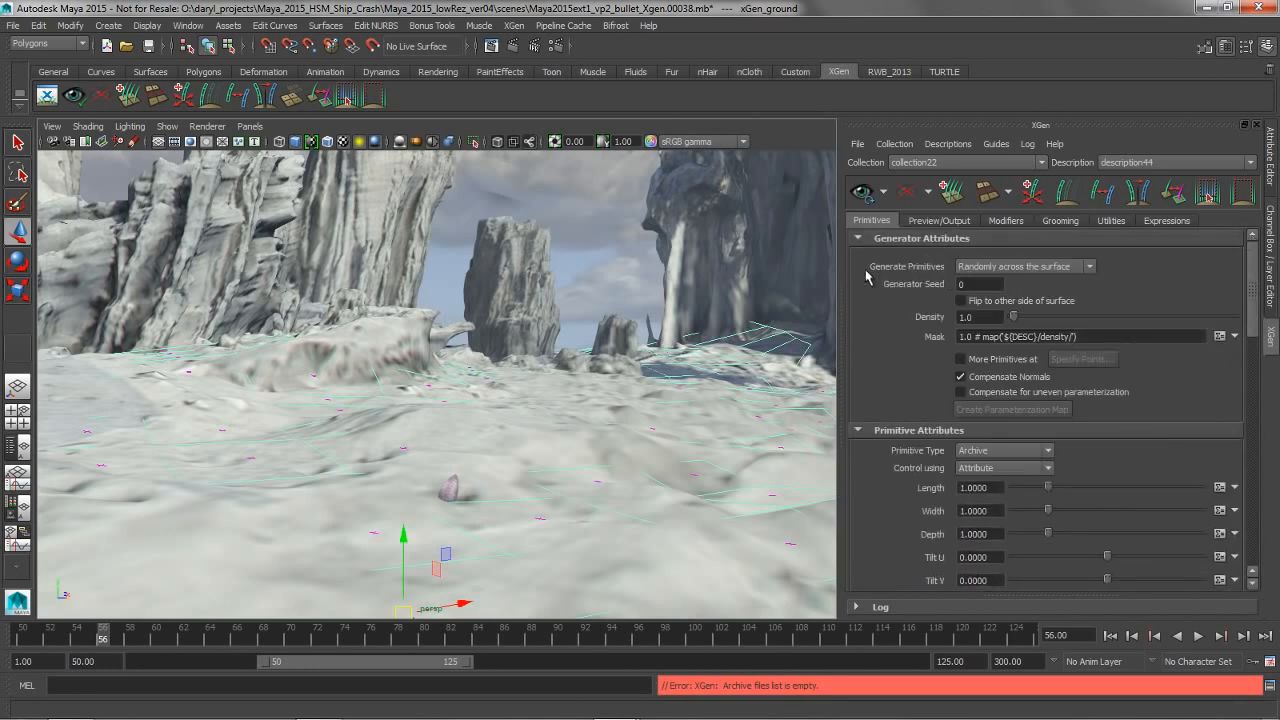
left_click(991, 316)
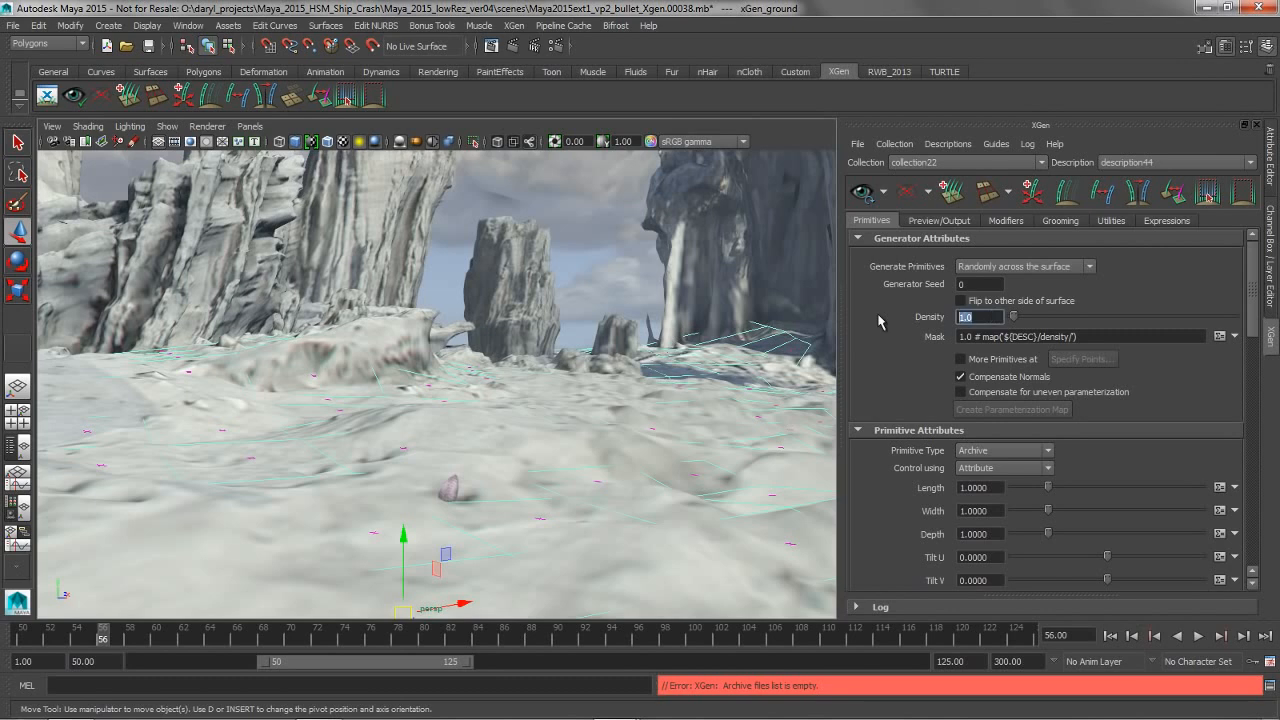
type("0.01")
key("Return")
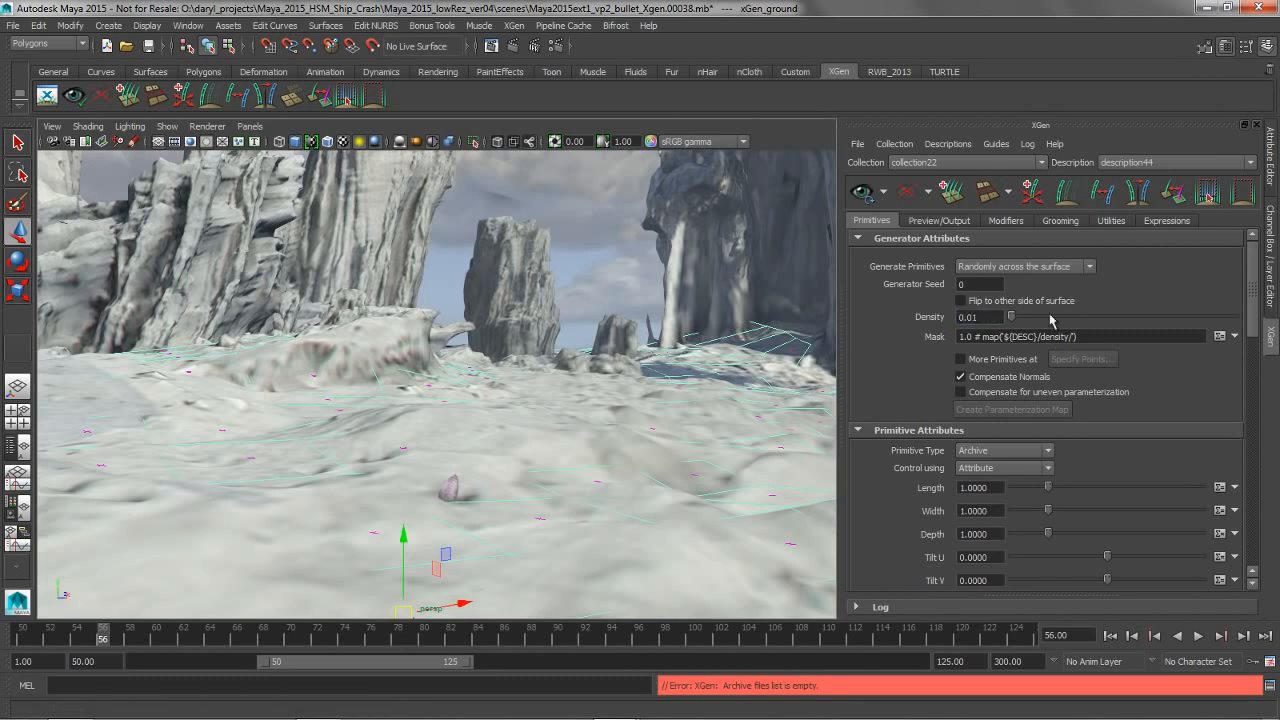
Start adding an archive to the description's Archive Files and browse to the Documents/xgen/archives folder
left_click_drag(1248, 316, 1248, 416)
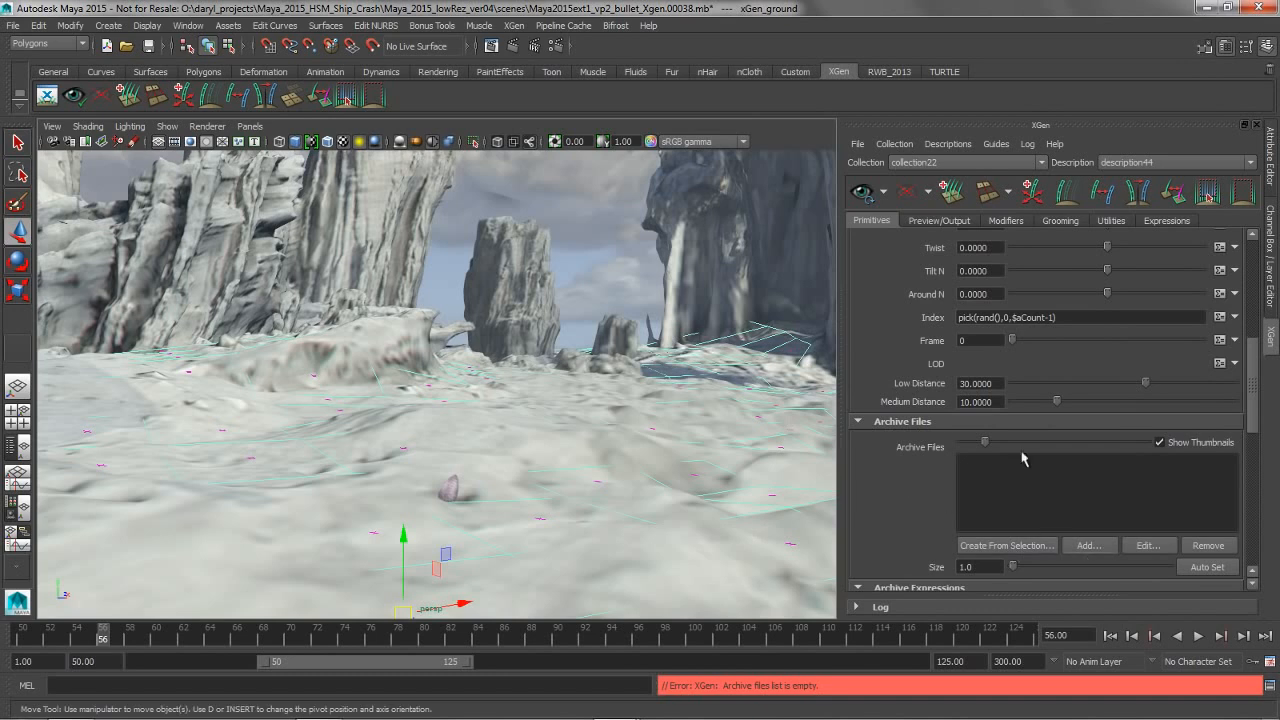
left_click(1089, 545)
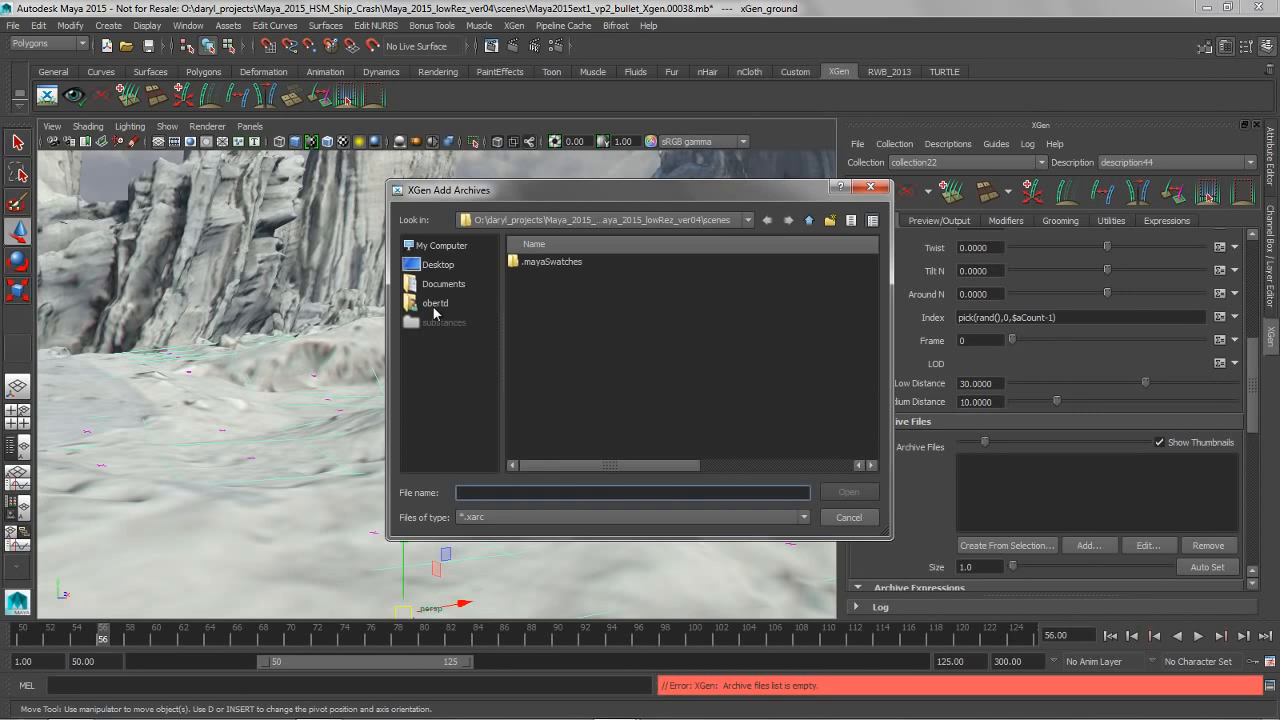
left_click(437, 285)
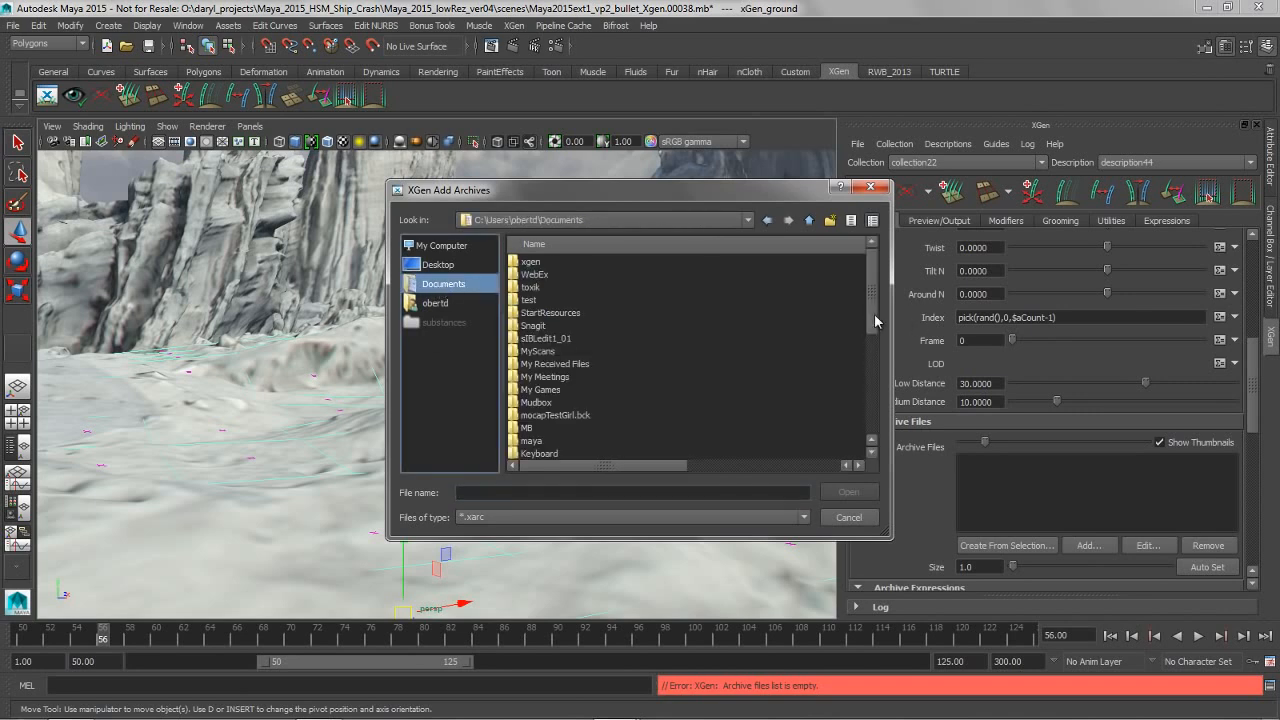
left_click_drag(870, 318, 867, 440)
scroll(603, 391, "up", 5)
scroll(602, 388, "down", 5)
scroll(602, 388, "up", 2)
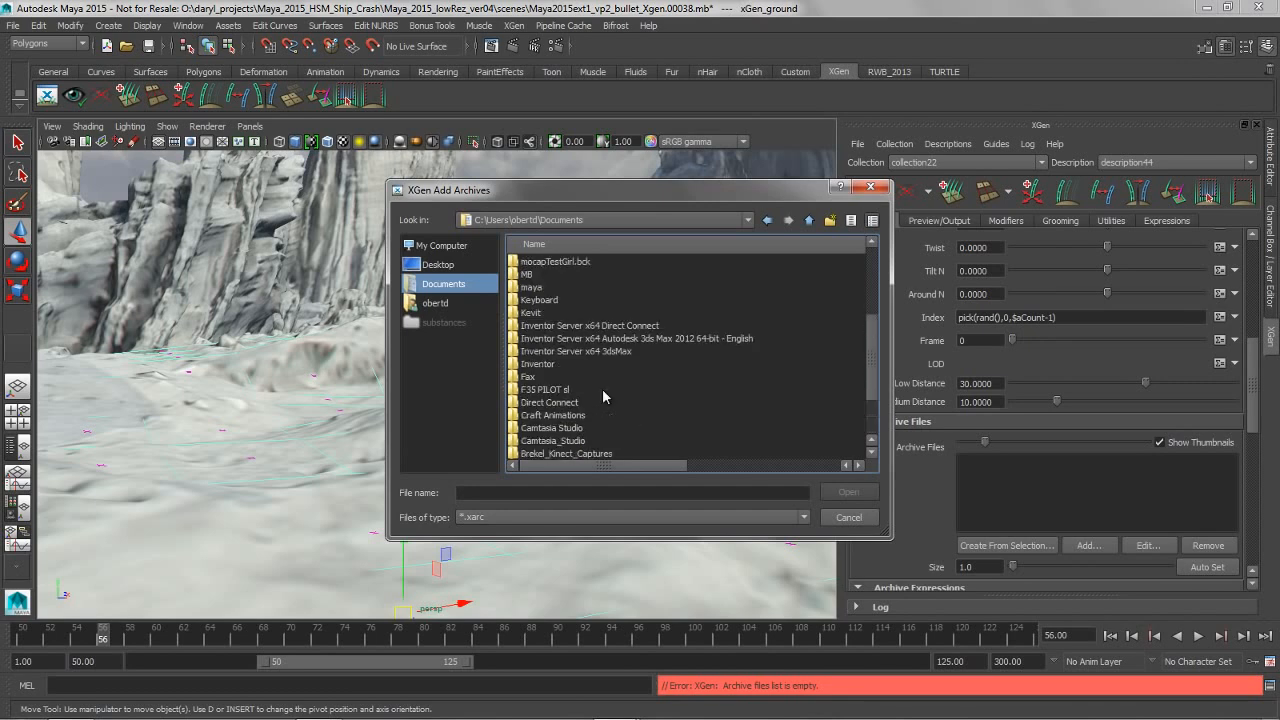
scroll(602, 388, "up", 5)
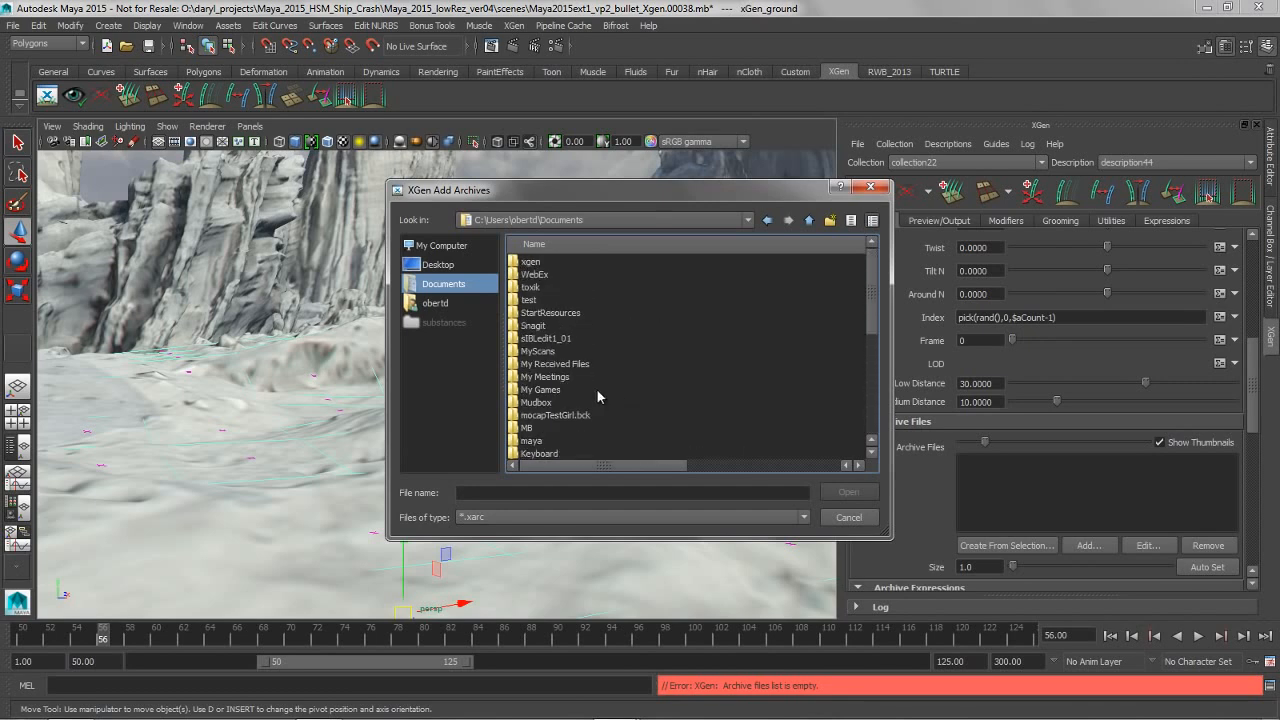
double_click(532, 262)
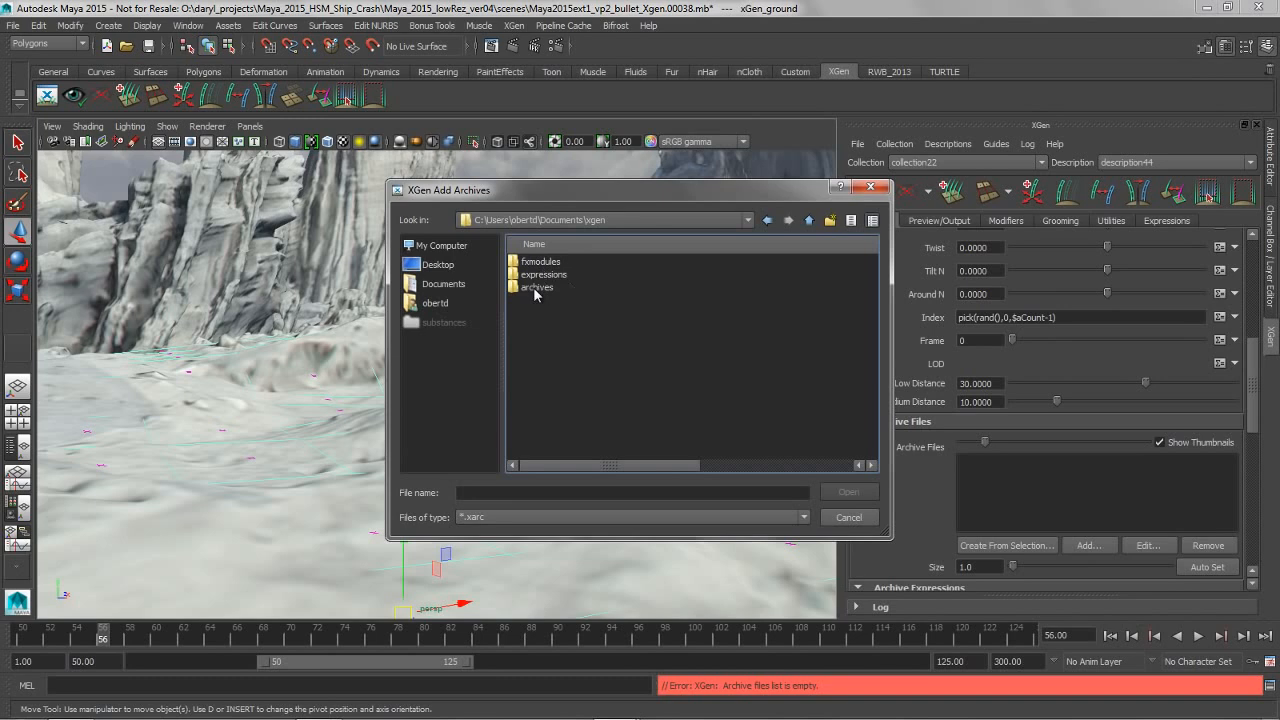
double_click(535, 288)
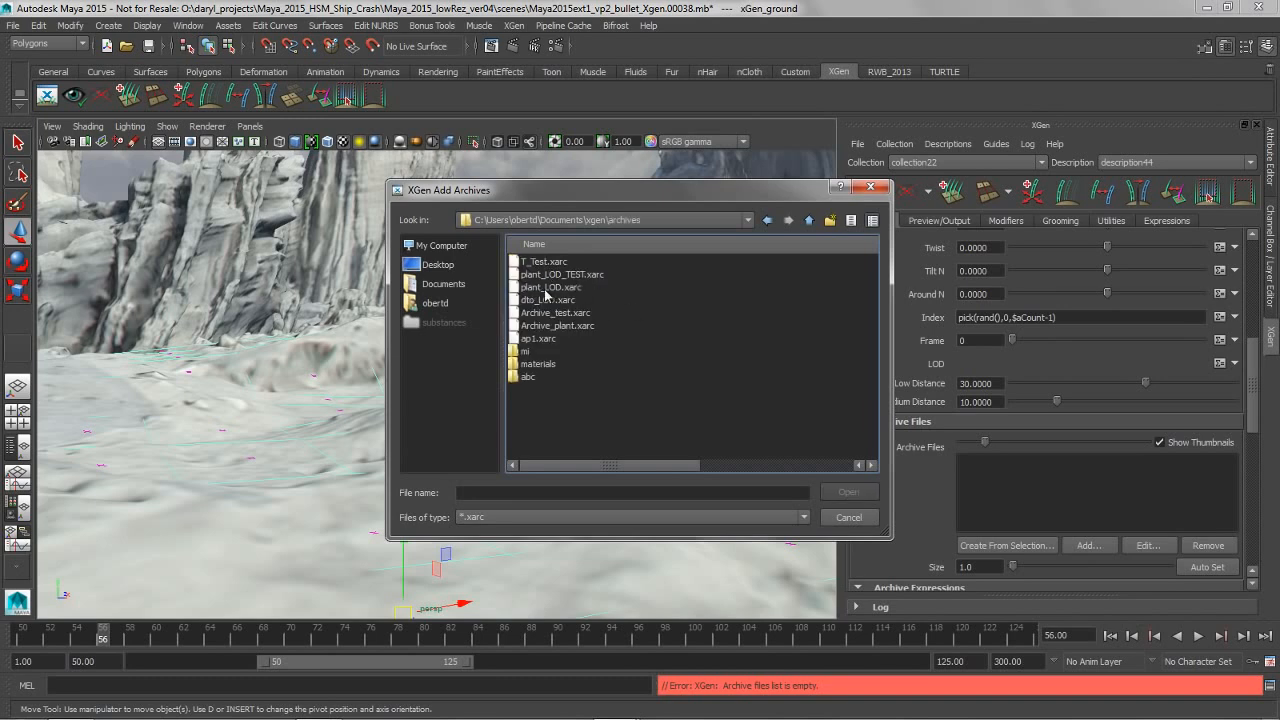
Add dto_LOD.xarc to the description's archive files and import its associated materials
left_click(546, 289)
left_click(552, 301)
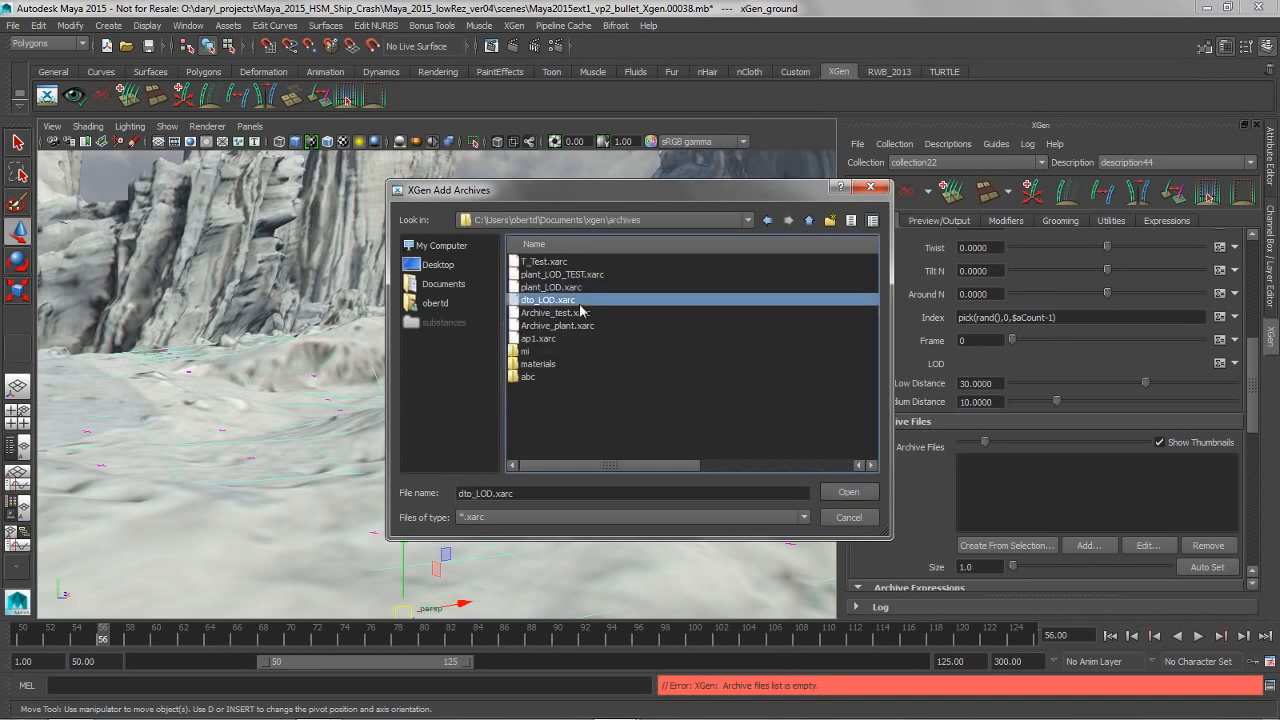
left_click(847, 494)
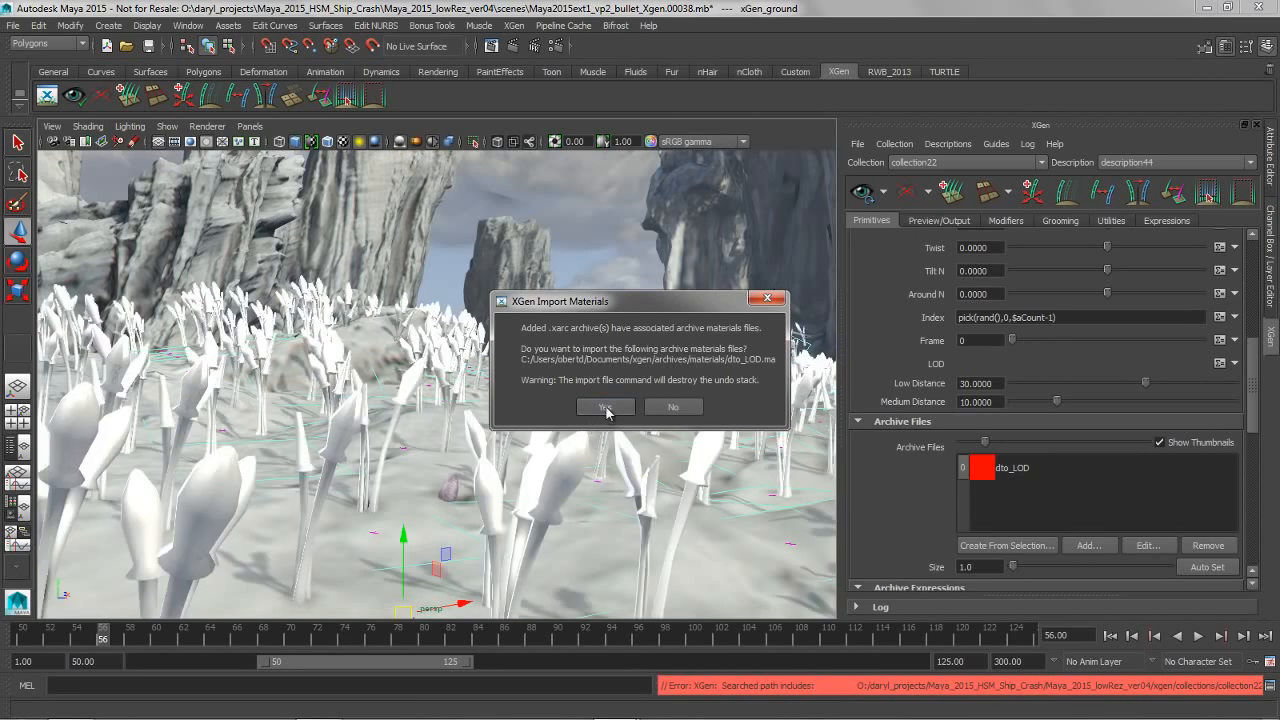
left_click(605, 408)
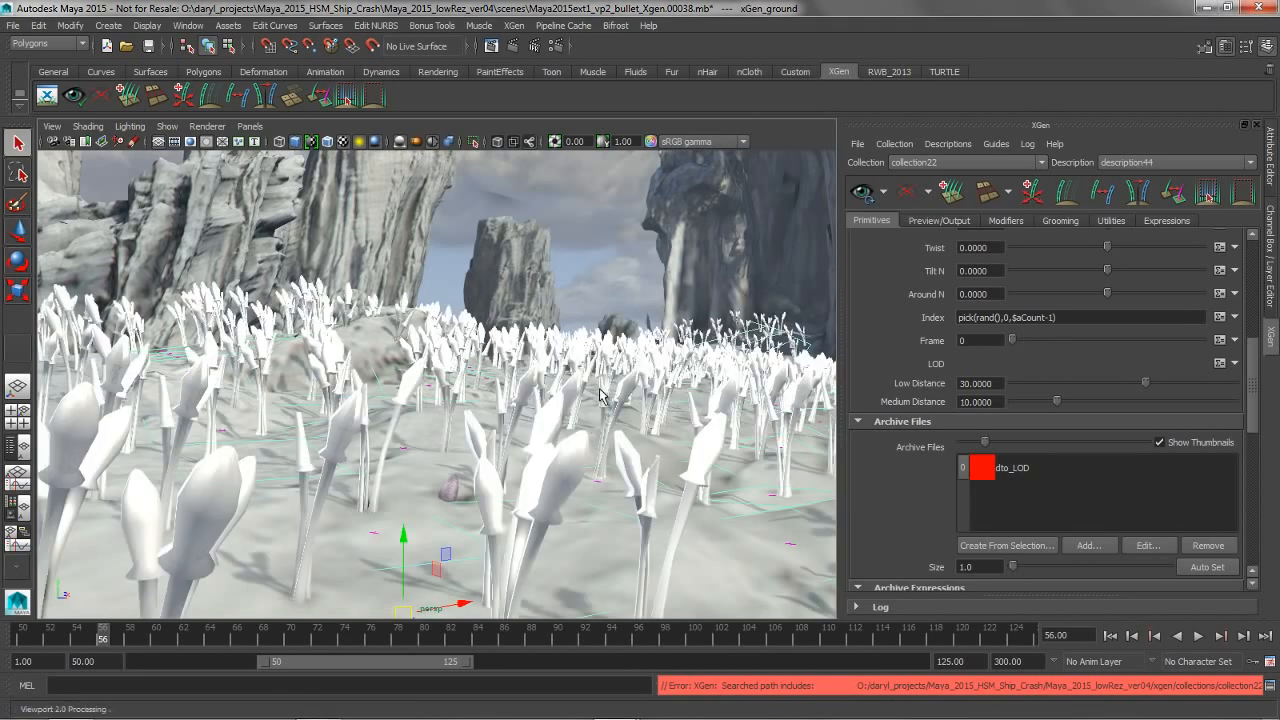
left_click(600, 390)
mouse_move(604, 393)
left_mouse_down("alt")
mouse_move(594, 405)
mouse_move(605, 398)
left_mouse_up("alt")
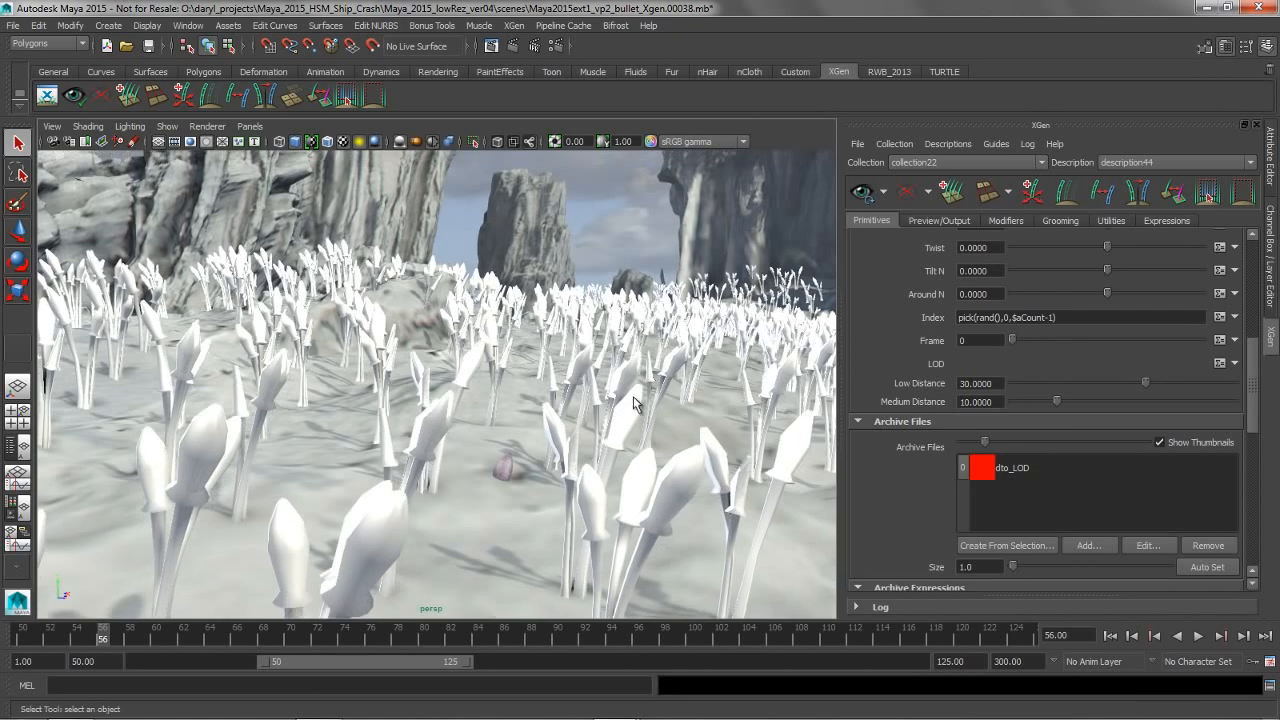
Set the archive primitive's Frame to 1
left_click_drag(1255, 406, 1256, 347)
double_click(968, 551)
type("1")
key("Return")
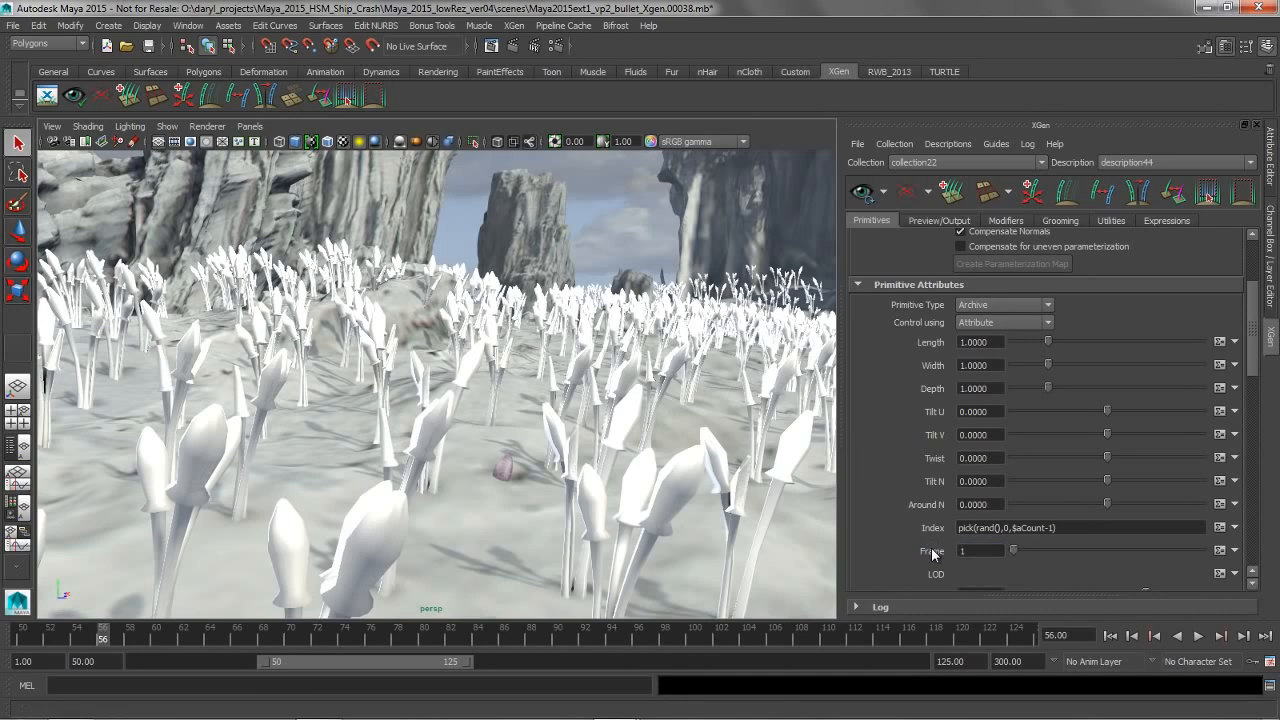
middle_click_drag(610, 380, 614, 370, "alt")
right_click_drag(612, 374, 575, 385, "alt")
middle_click_drag(574, 390, 599, 371, "alt")
Set the archive's LOD Low Distance to 75 and Medium Distance to about 43.7
left_click_drag(1254, 378, 1246, 417)
left_click_drag(1134, 402, 1252, 414)
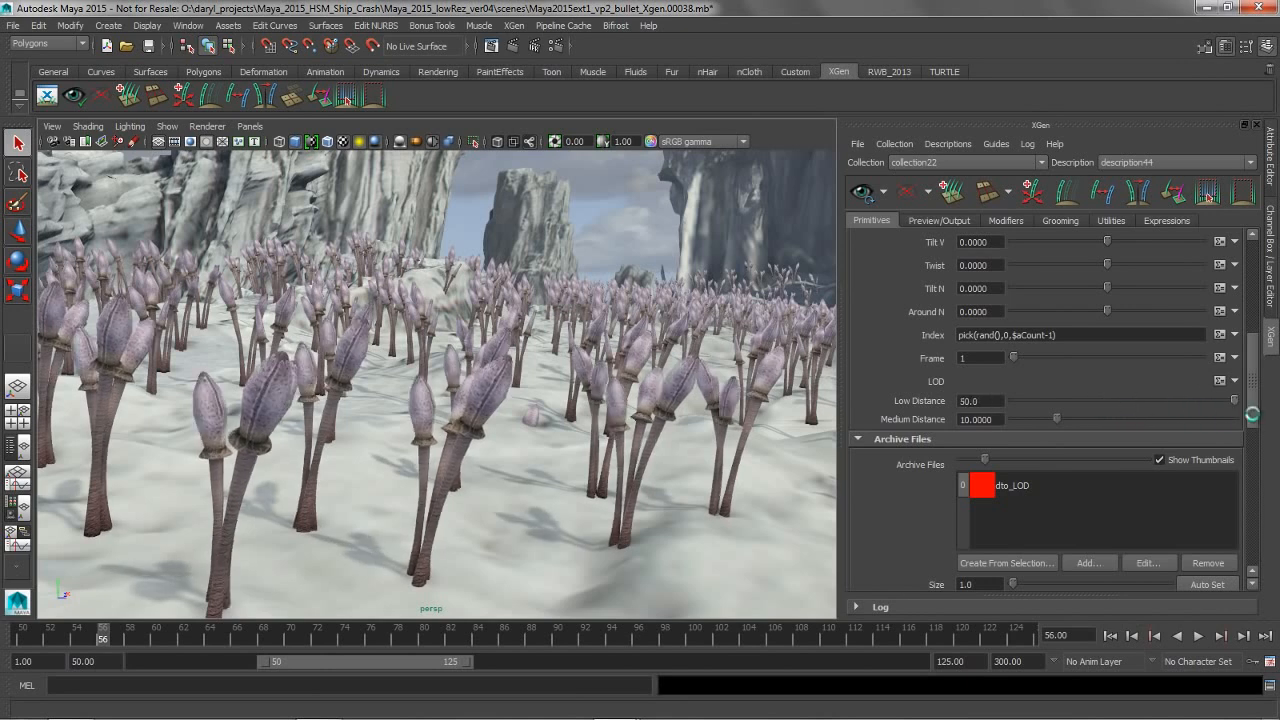
double_click(985, 400)
type("75")
key("Return")
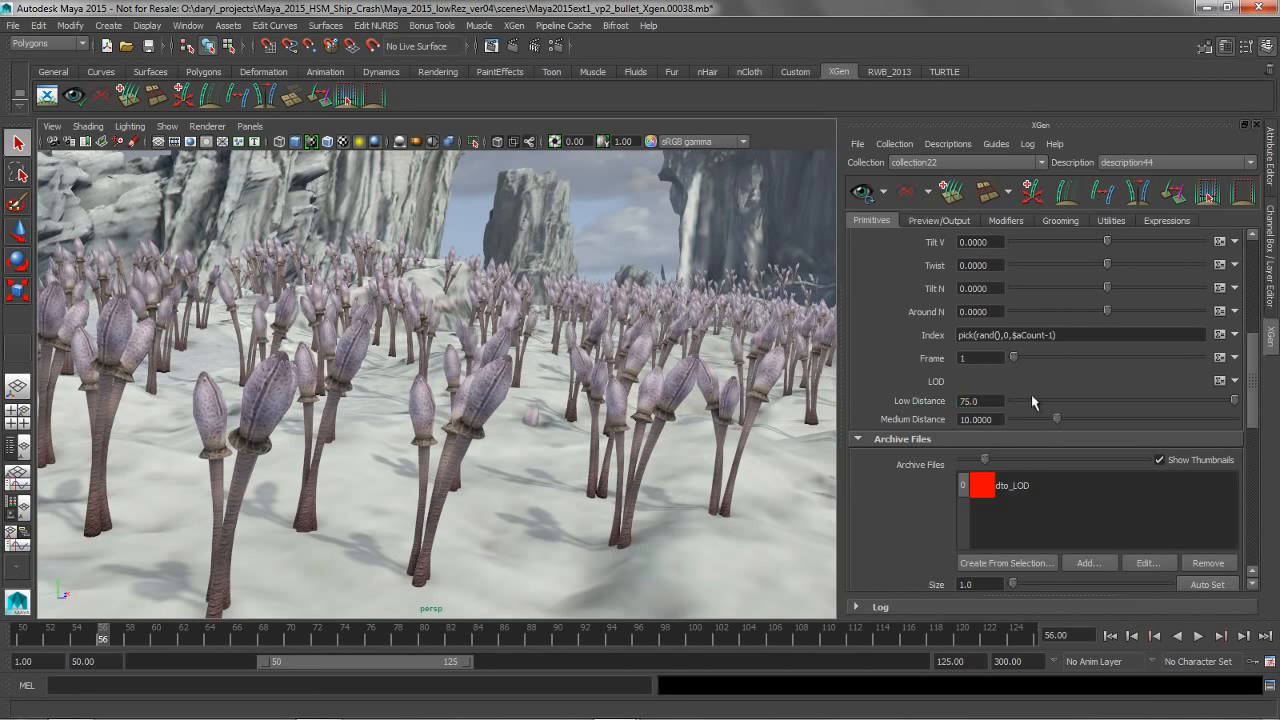
left_click_drag(1057, 420, 1200, 428)
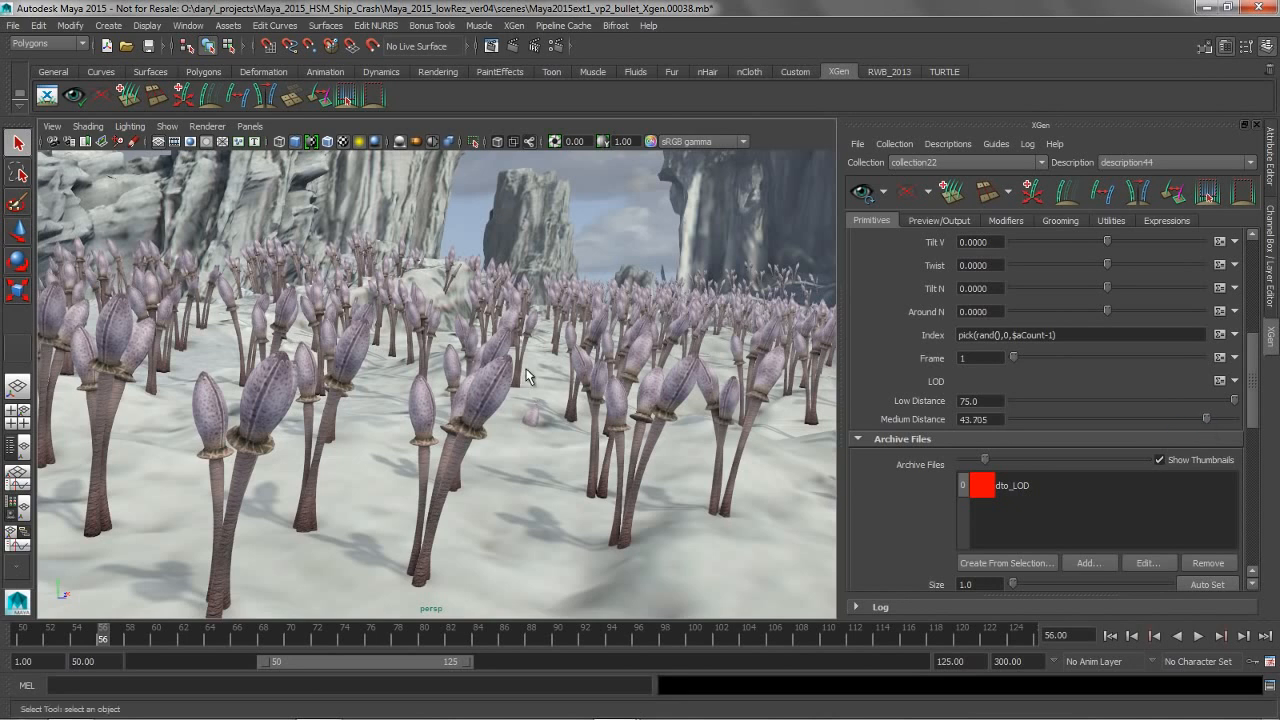
left_click_drag(538, 411, 531, 408, "alt")
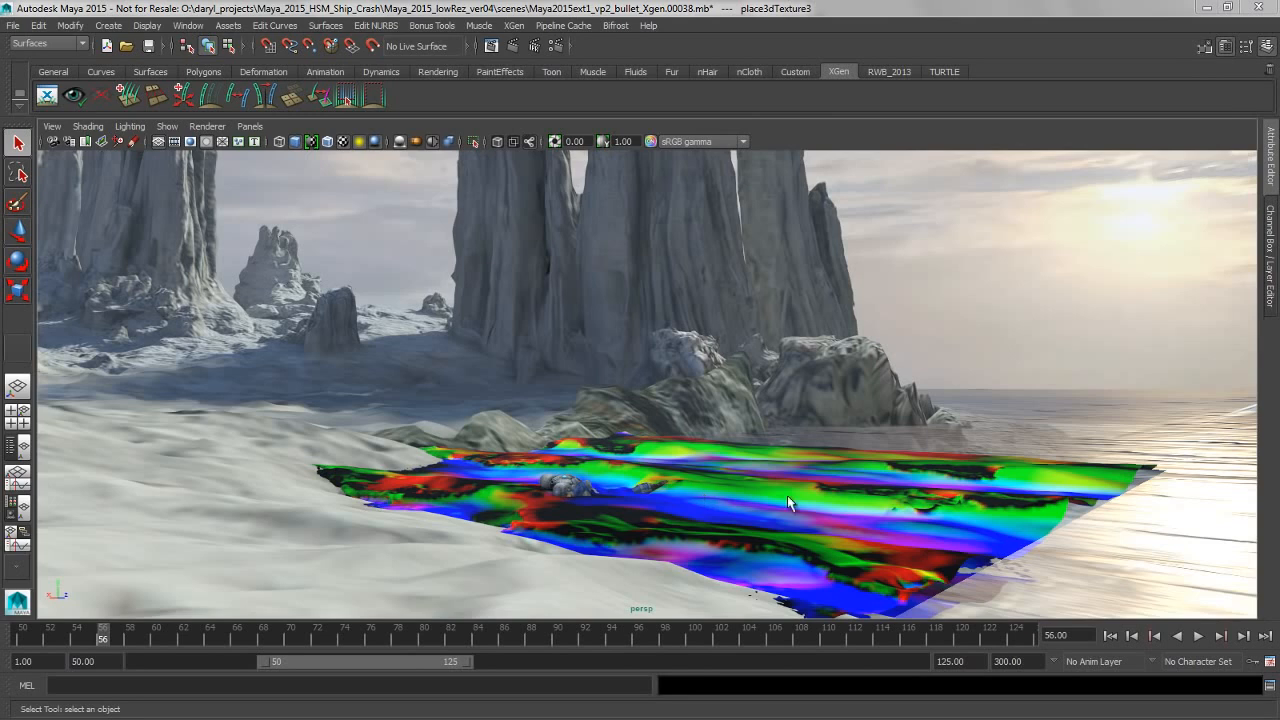
Turn off Display Colors in the mesh attributes of the multicoloured Bifrost water mesh and deselect it
right_click_drag(787, 495, 806, 483, "alt")
middle_click_drag(711, 456, 699, 434, "alt")
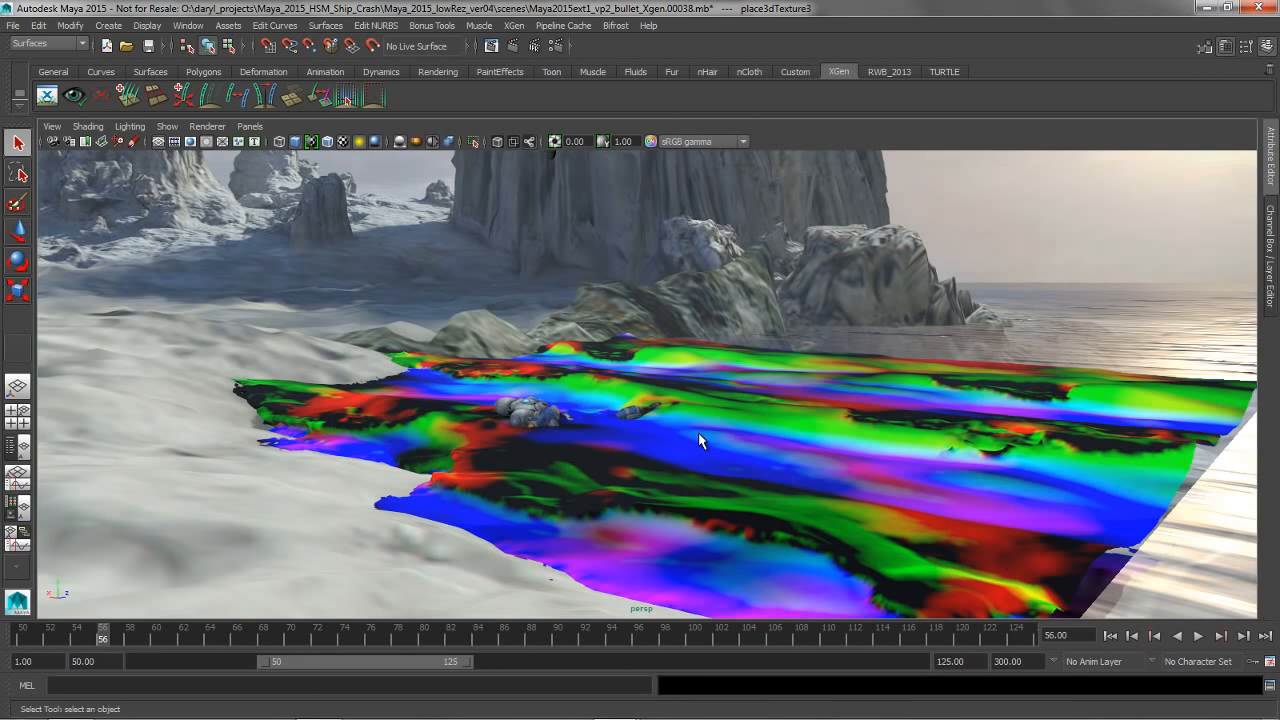
left_click(628, 461)
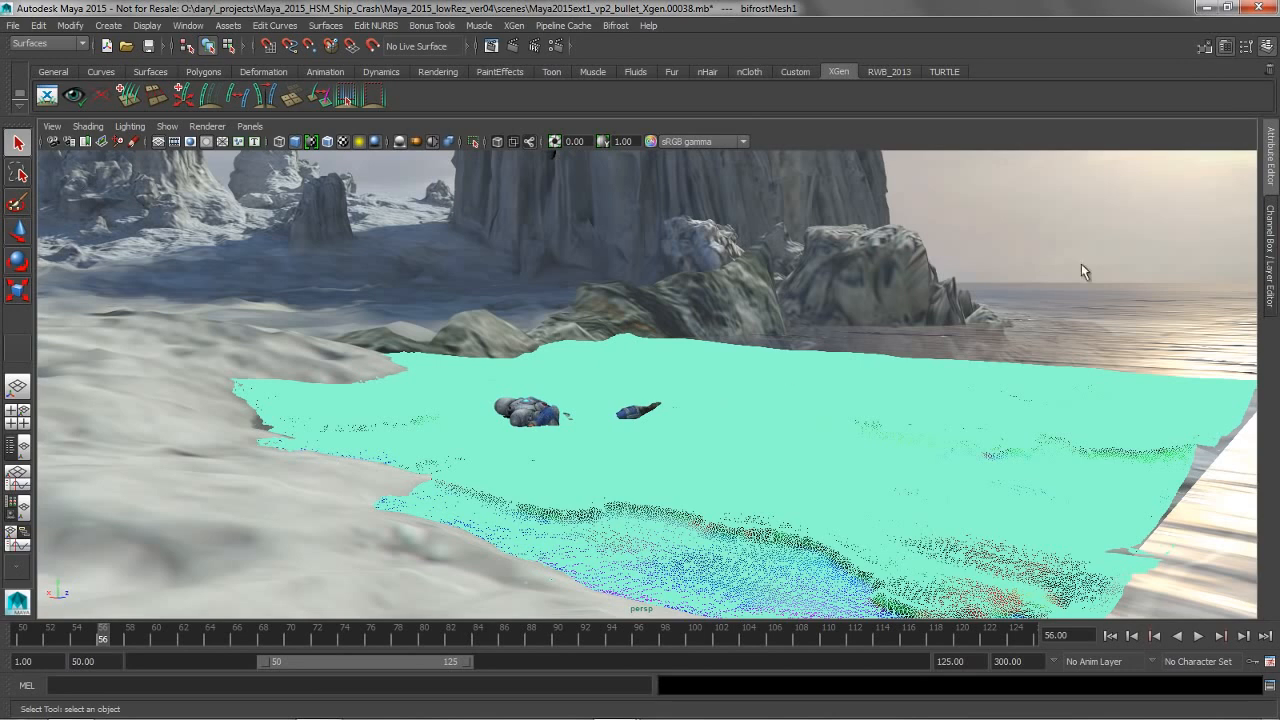
middle_click_drag(808, 408, 785, 384, "alt")
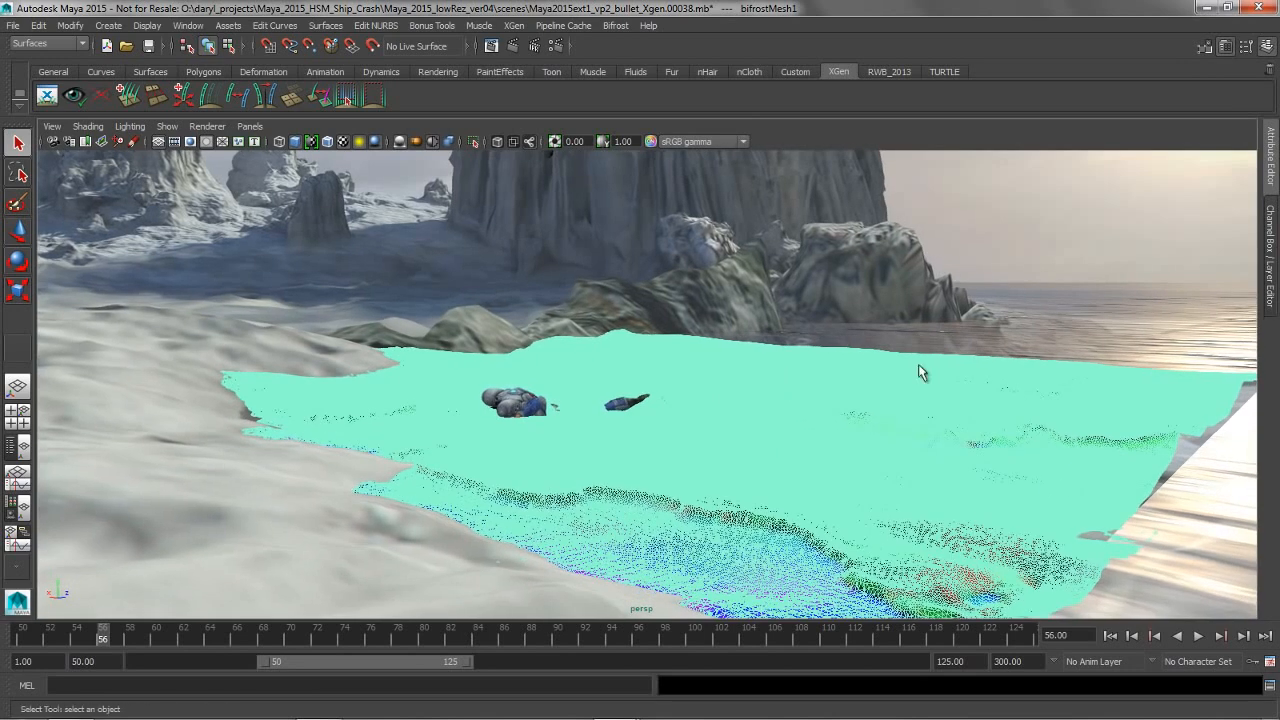
left_click(1269, 158)
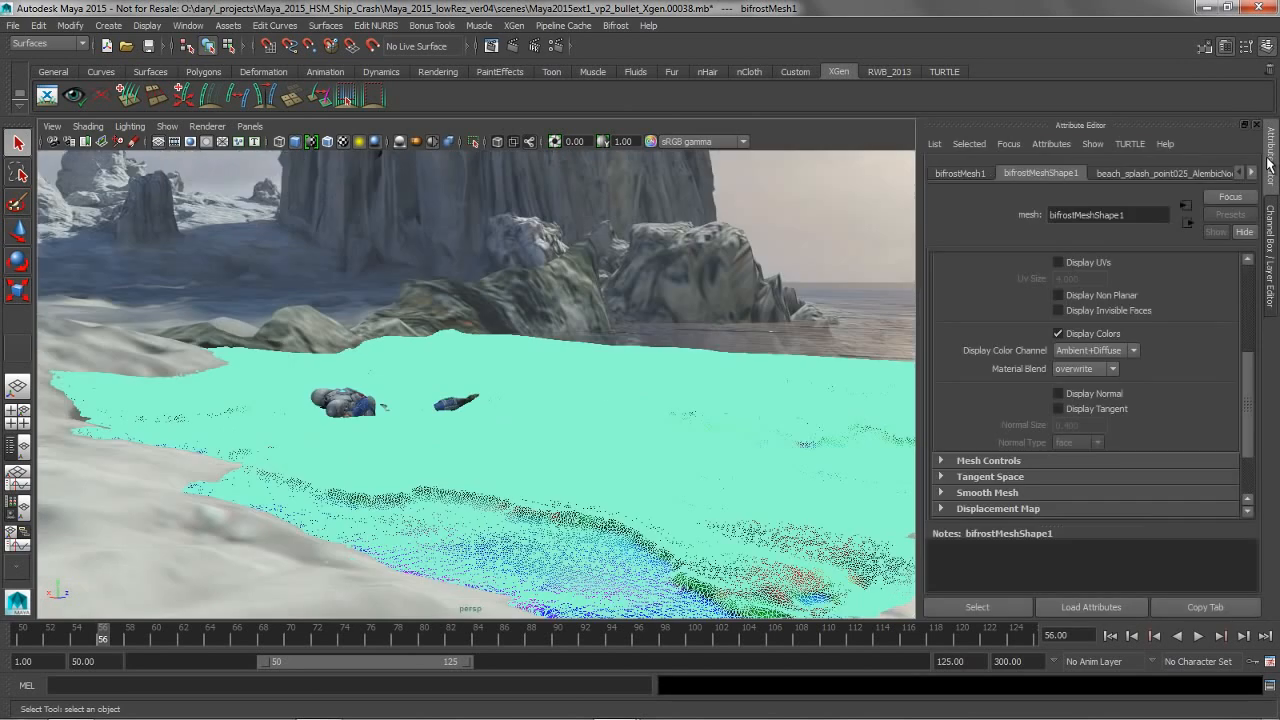
left_click_drag(1246, 401, 1248, 357)
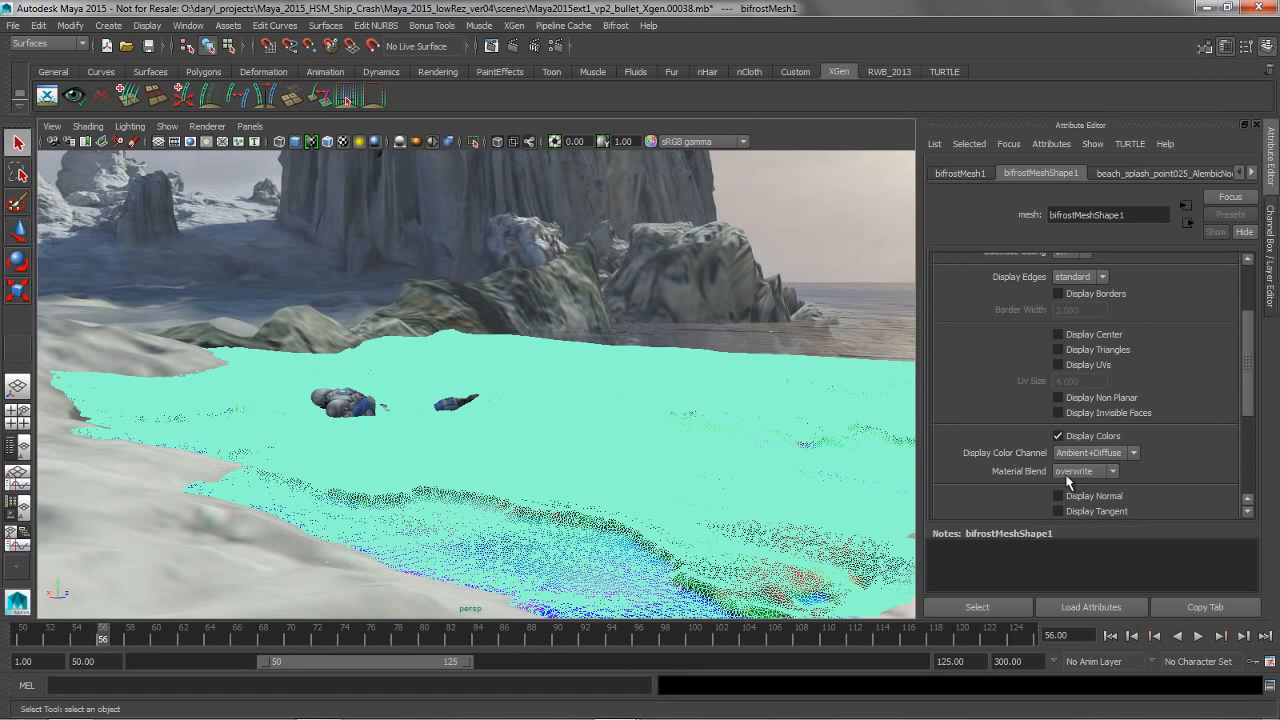
mouse_move(1248, 404)
left_mouse_down()
mouse_move(1249, 371)
mouse_move(1248, 427)
left_mouse_up()
left_click(1057, 383)
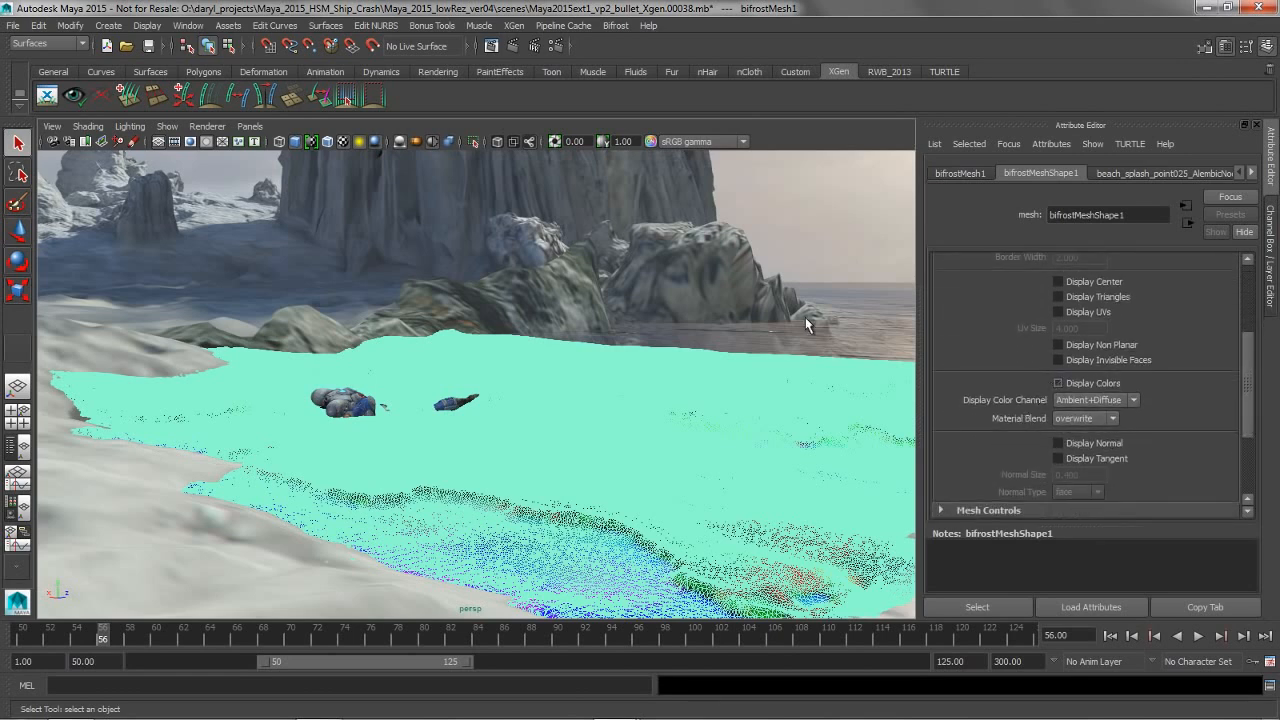
left_click(823, 229)
mouse_move(709, 309)
left_mouse_down("alt")
mouse_move(534, 300)
mouse_move(697, 294)
left_mouse_up("alt")
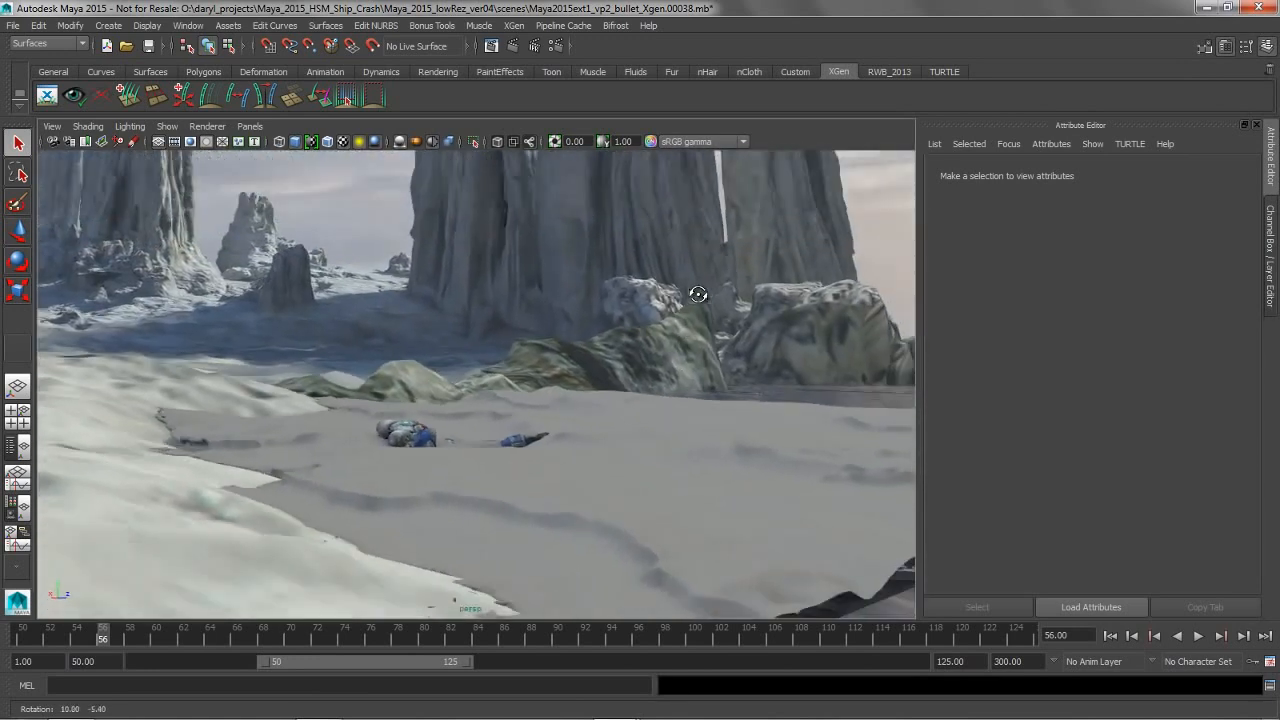
middle_click_drag(371, 517, 428, 494, "alt")
right_click_drag(428, 494, 466, 496, "alt")
mouse_move(466, 496)
left_mouse_down("alt")
mouse_move(469, 512)
mouse_move(511, 500)
mouse_move(463, 492)
left_mouse_up("alt")
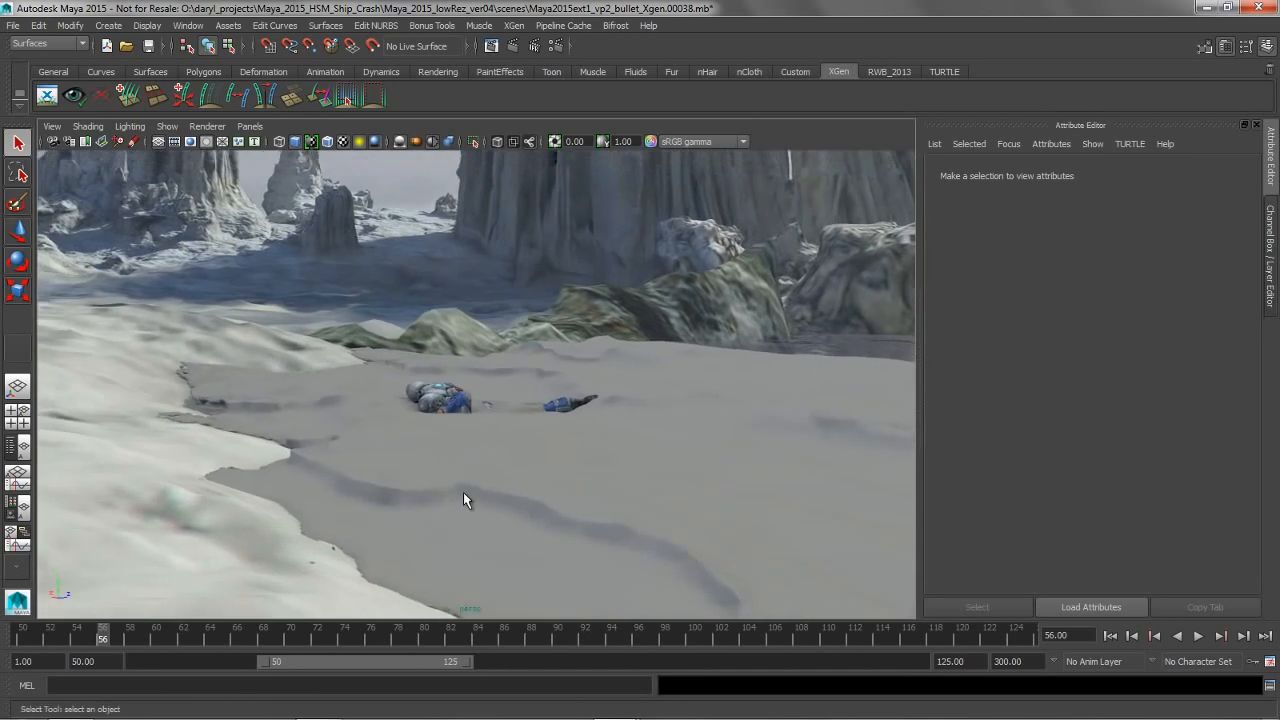
Select the Bifrost water mesh and open the GPU Cache export options for the selection
left_click(1266, 176)
middle_click_drag(674, 437, 488, 422, "alt")
left_click_drag(488, 422, 494, 431, "alt")
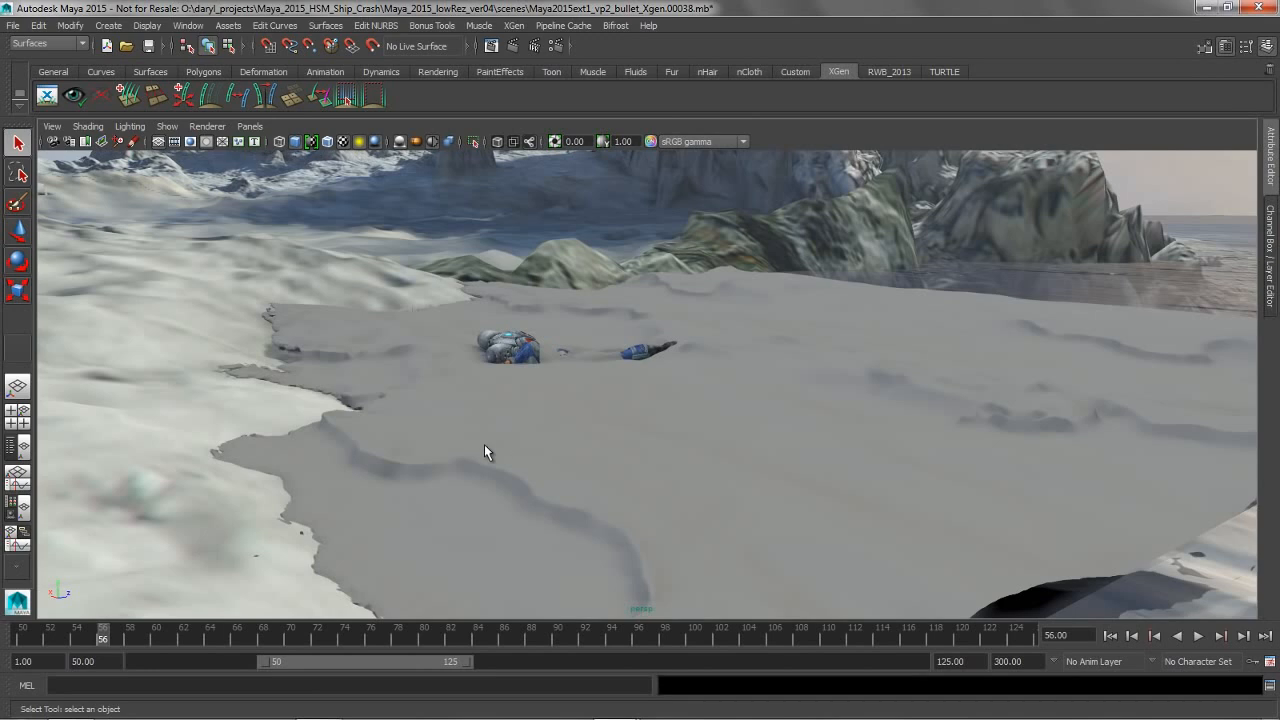
left_click(484, 444)
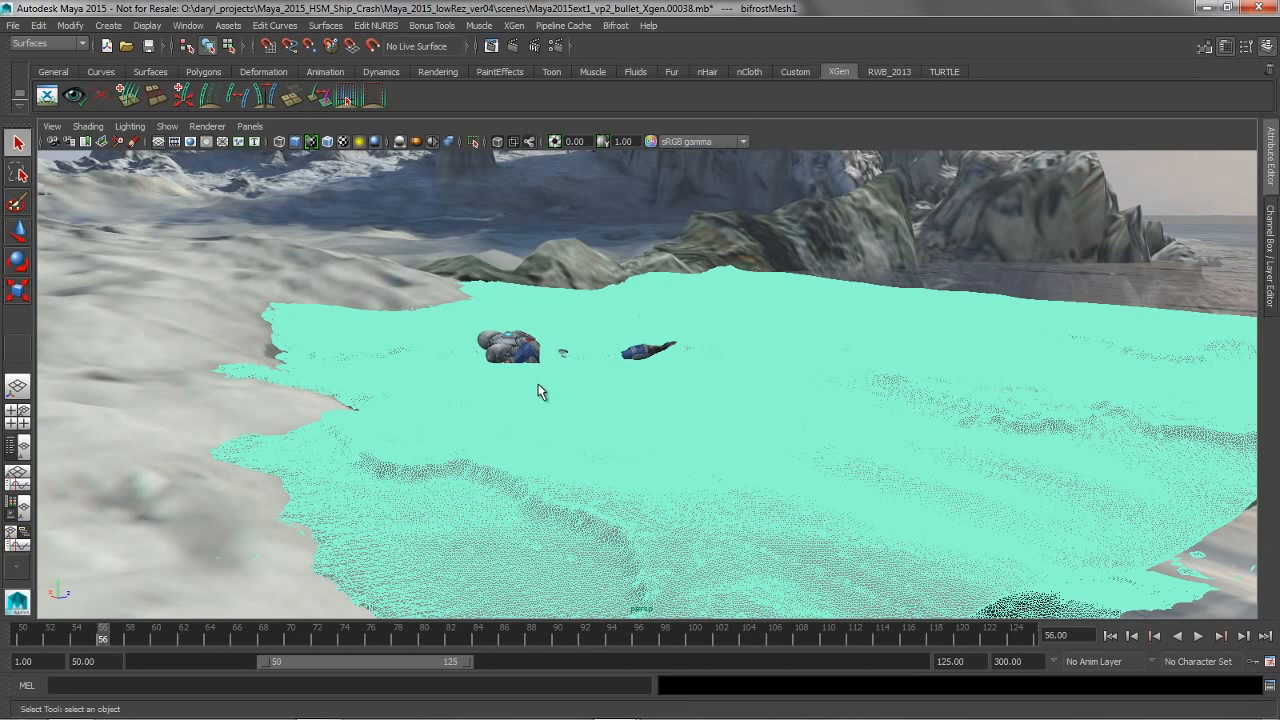
left_click(514, 26)
mouse_move(550, 28)
mouse_move(563, 67)
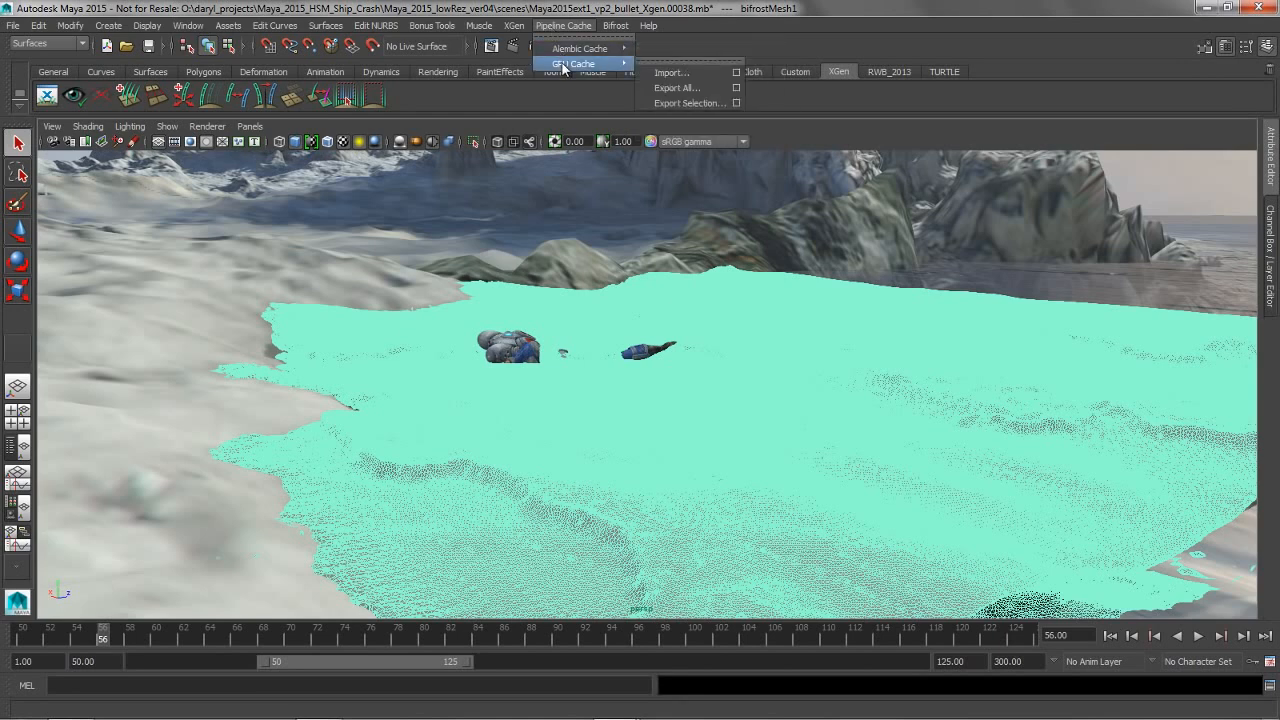
left_click(736, 103)
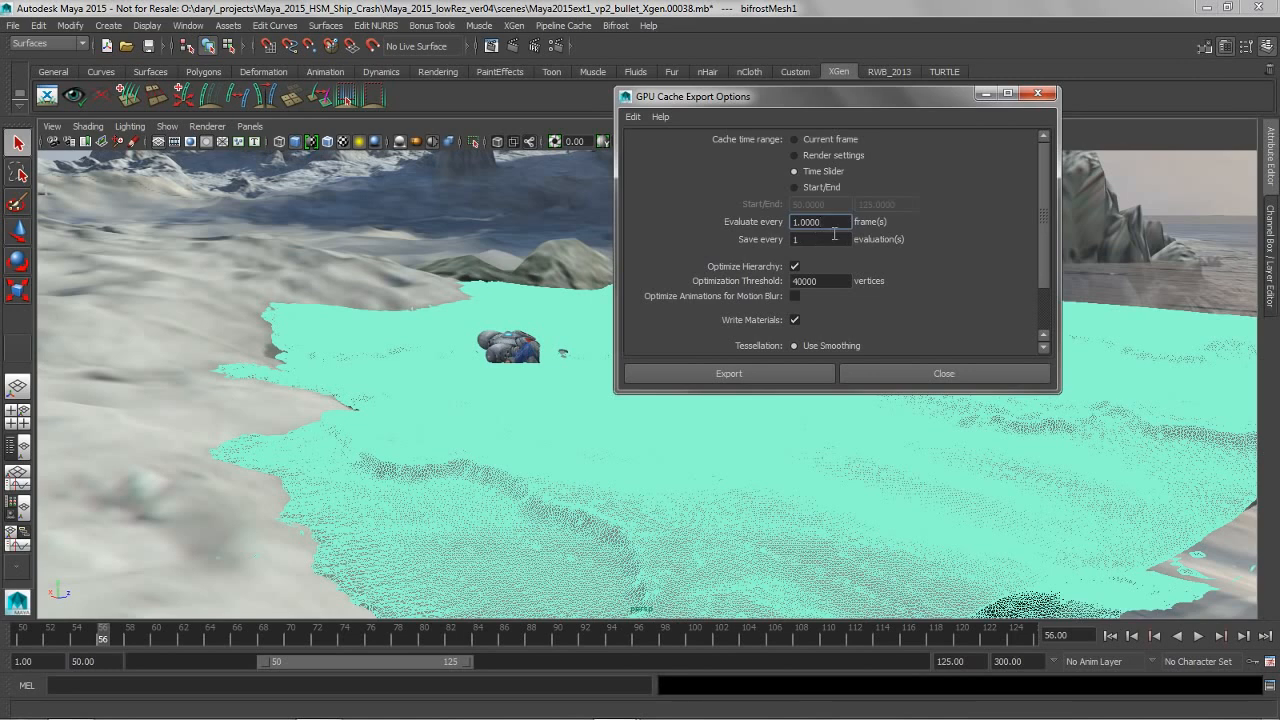
Set the GPU cache export to a Start/End range evaluated every 2 frames with Use Base Tessellation, and close the options without exporting
left_click_drag(834, 226, 760, 228)
type("2")
key("Return")
left_click(826, 188)
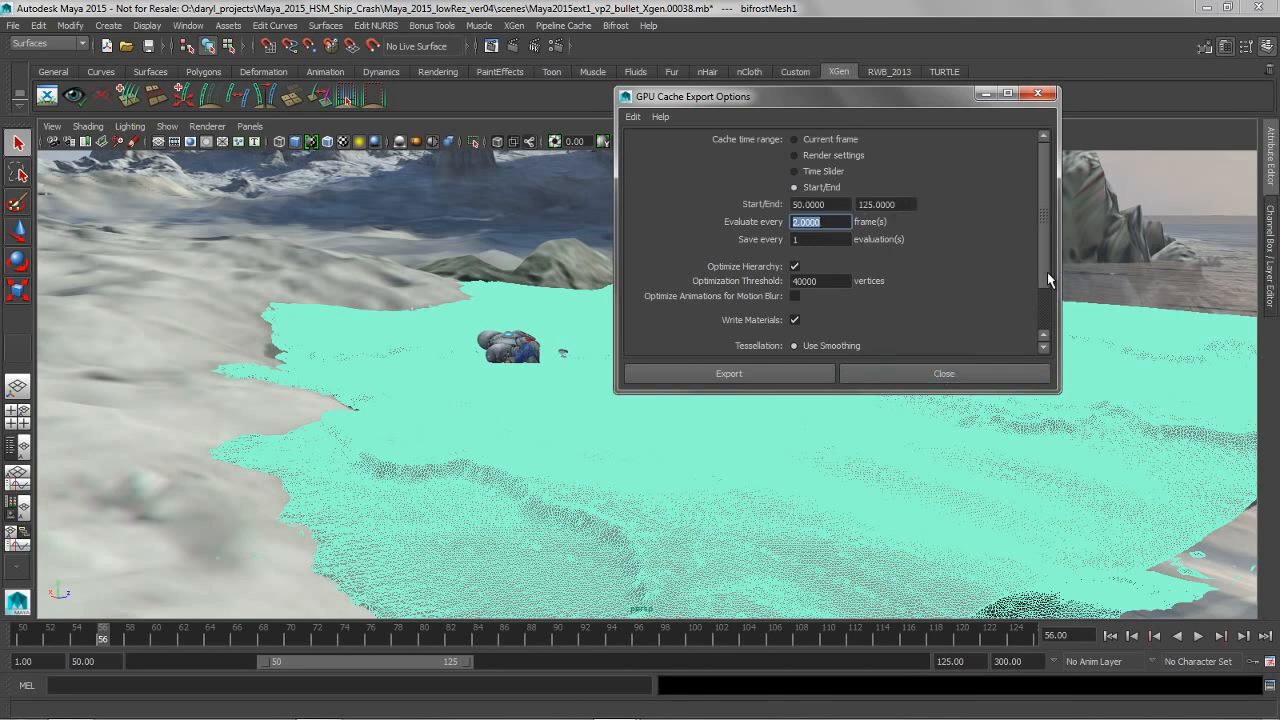
left_click_drag(1042, 284, 1037, 336)
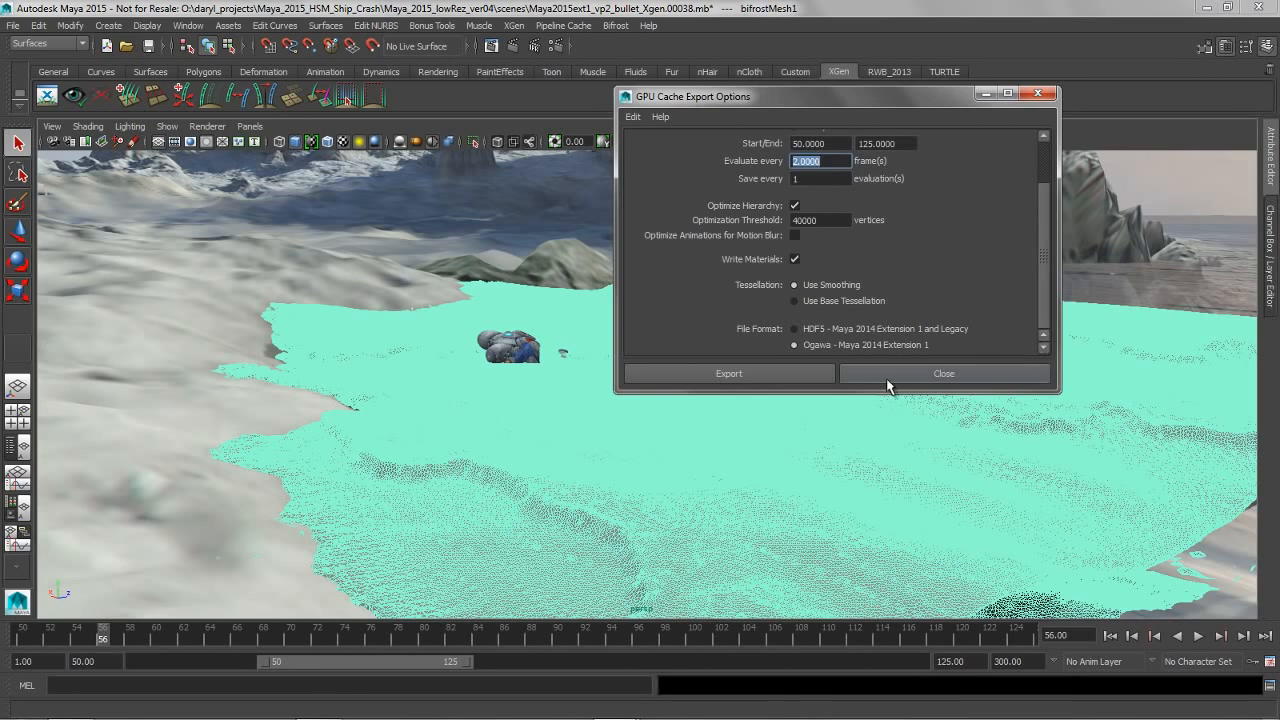
left_click(800, 300)
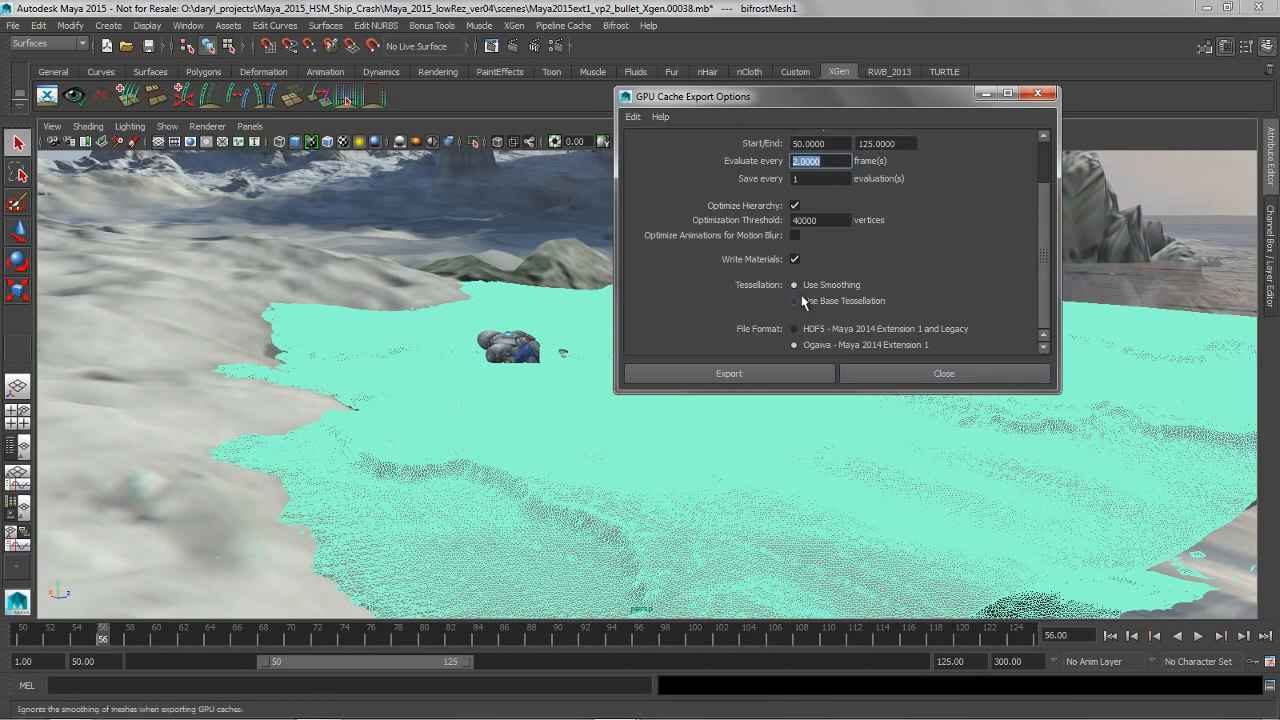
left_click(929, 370)
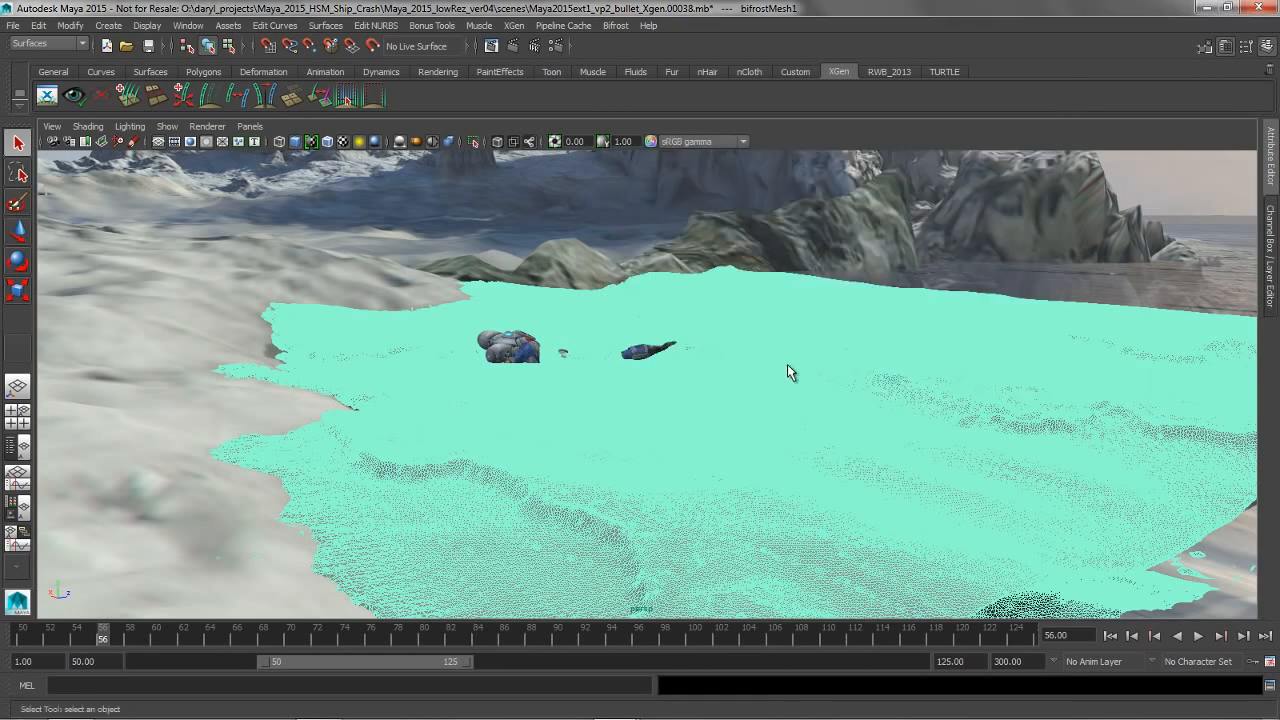
Delete the selected Bifrost water mesh, import the GPU cache beach_splash_GPU_50_150.abc in its place, and deselect it
key("Delete")
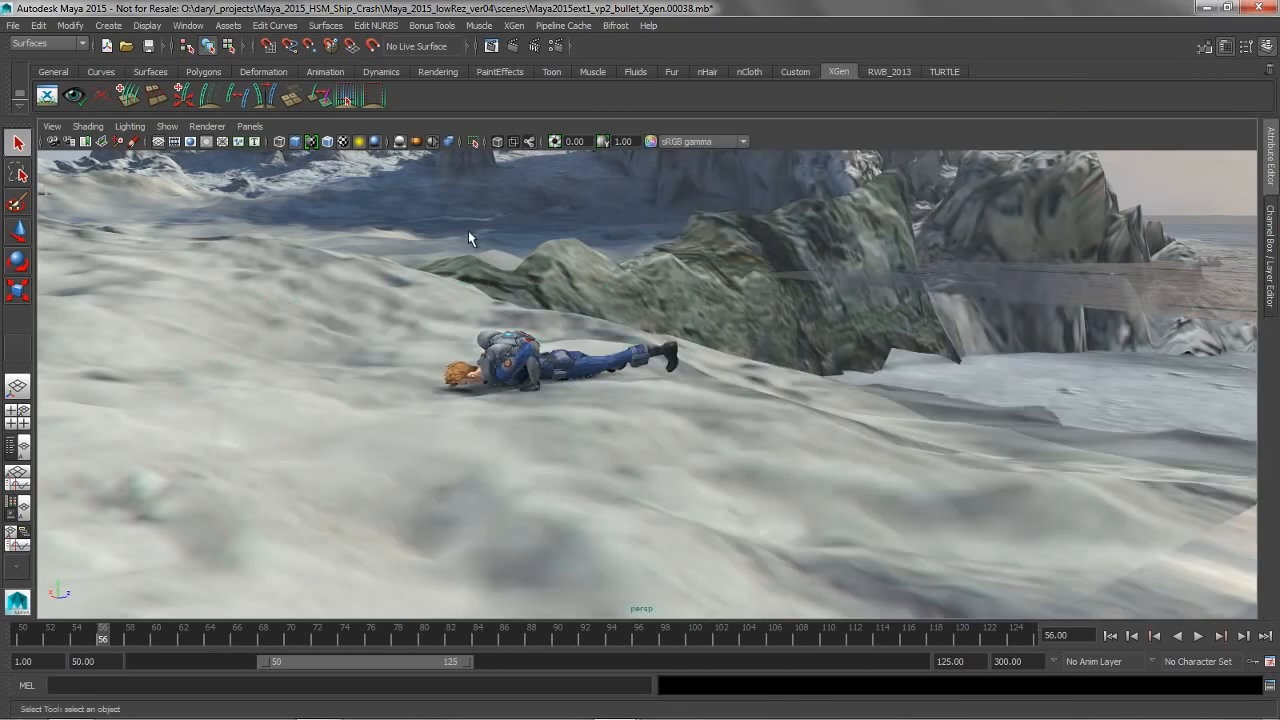
left_click(515, 27)
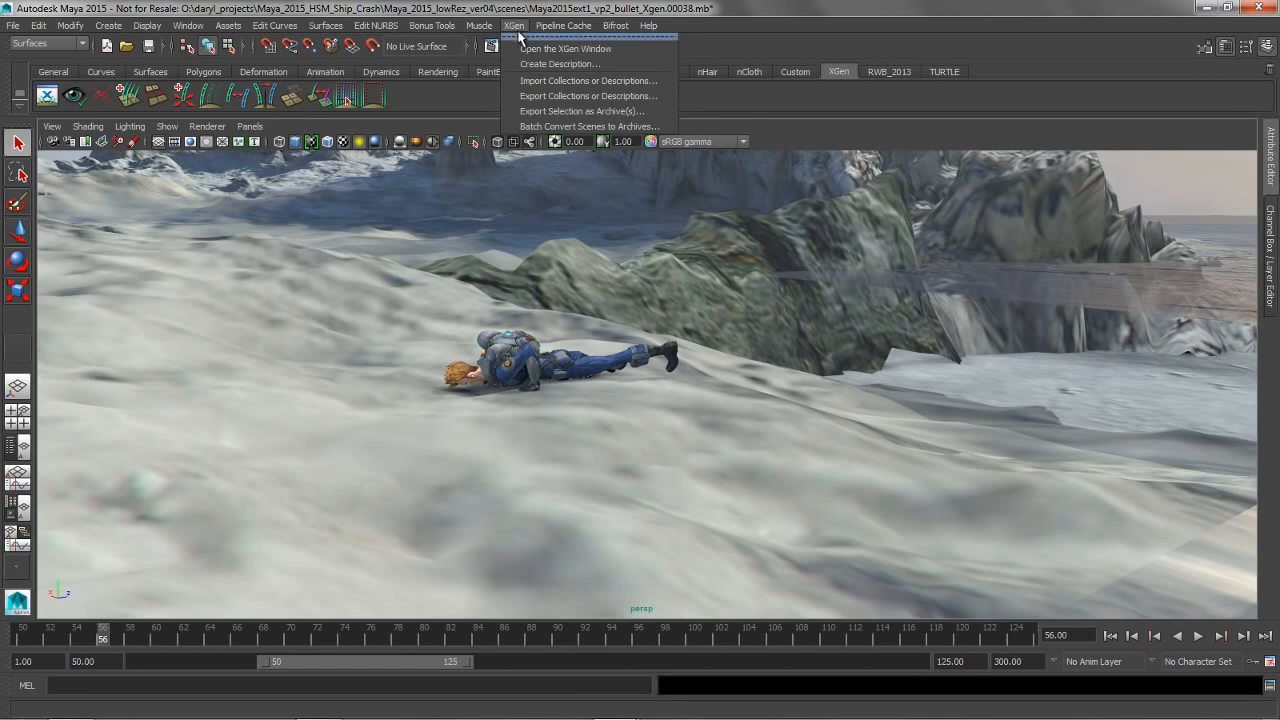
mouse_move(563, 26)
mouse_move(565, 63)
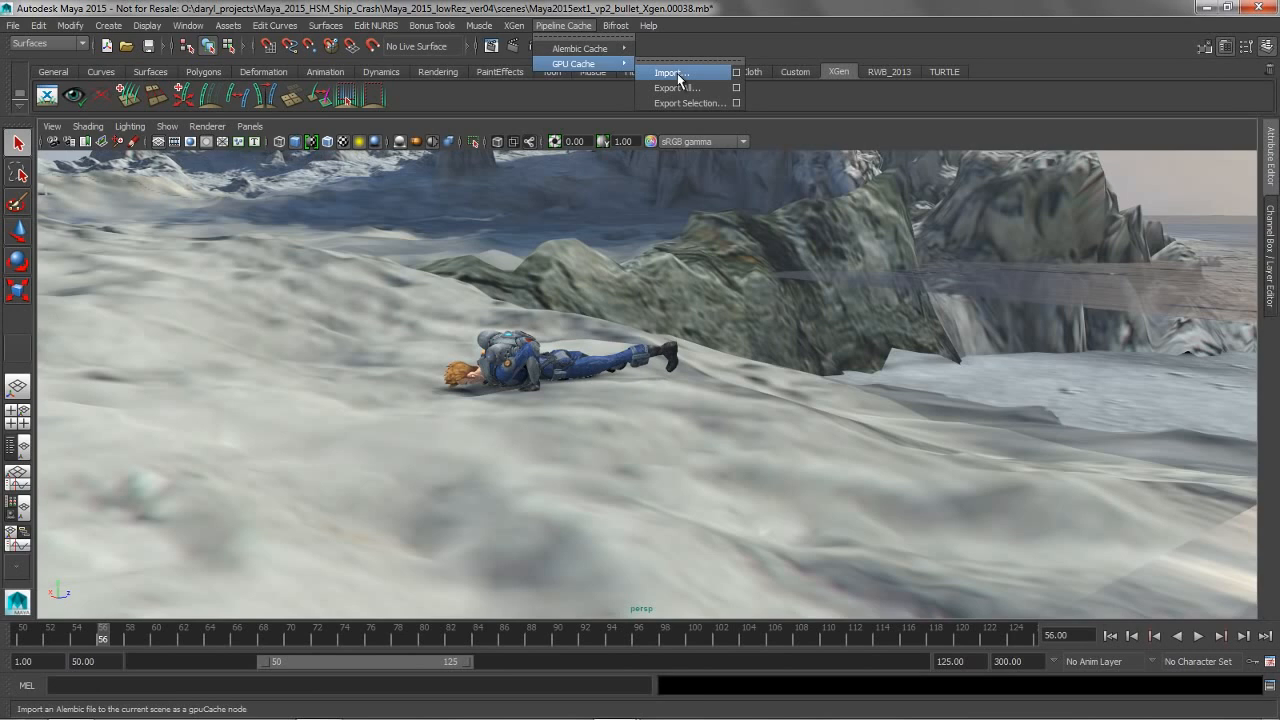
left_click(678, 74)
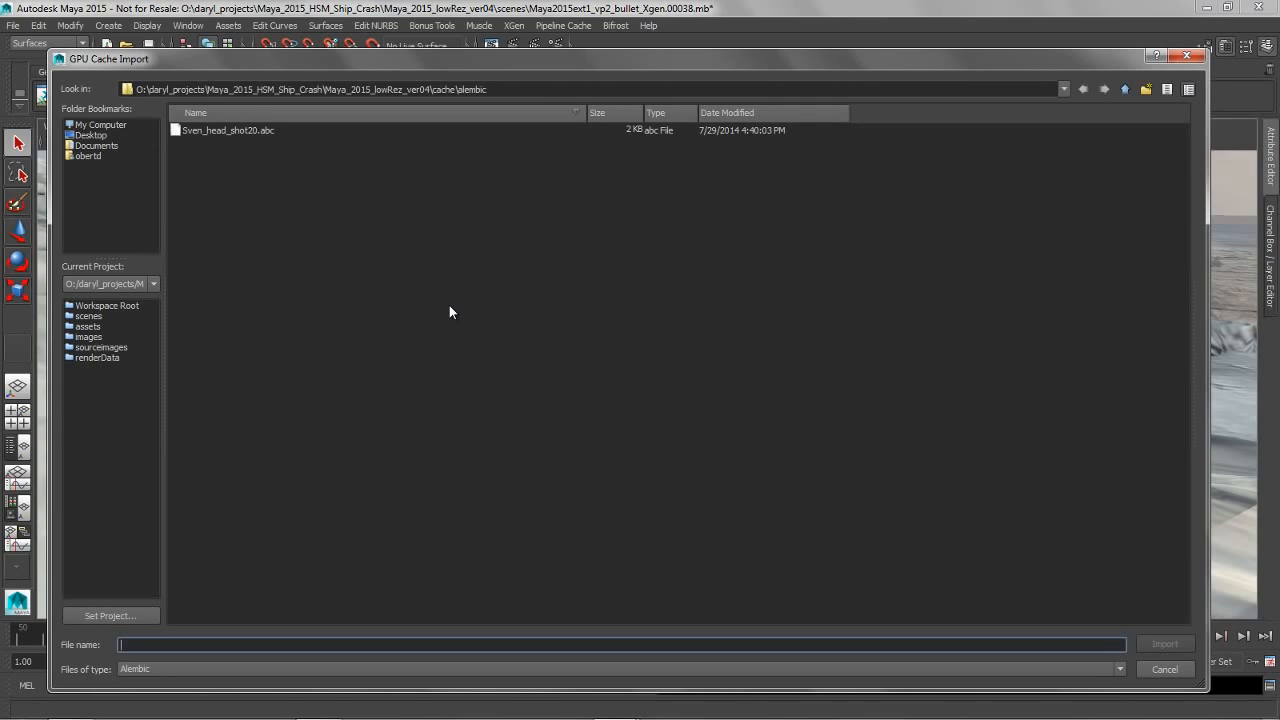
left_click(90, 125)
double_click(185, 155)
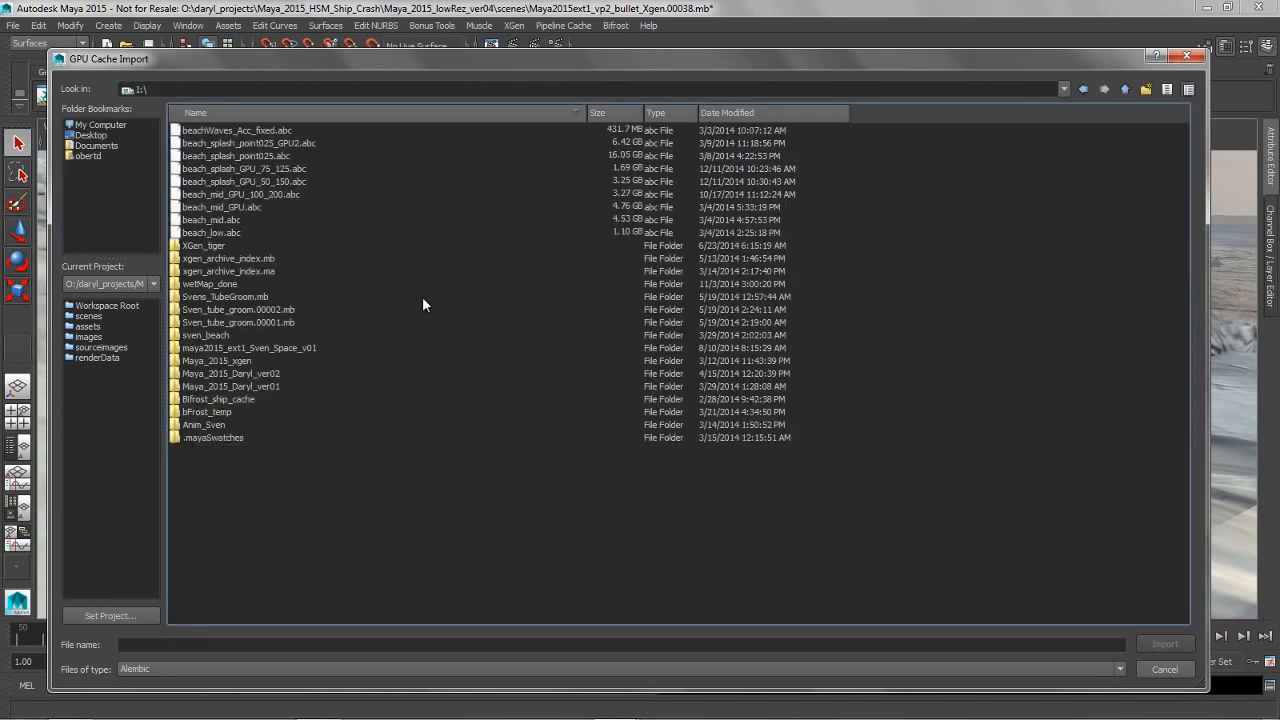
left_click(250, 182)
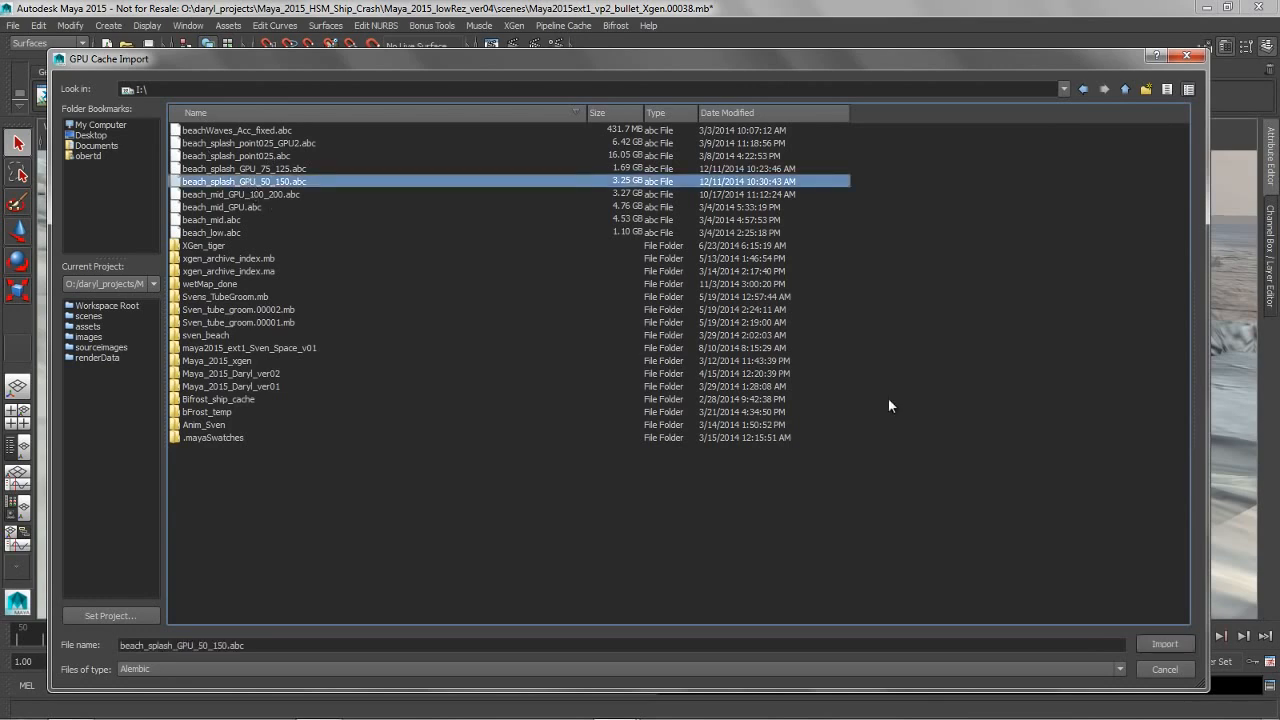
left_click(1168, 643)
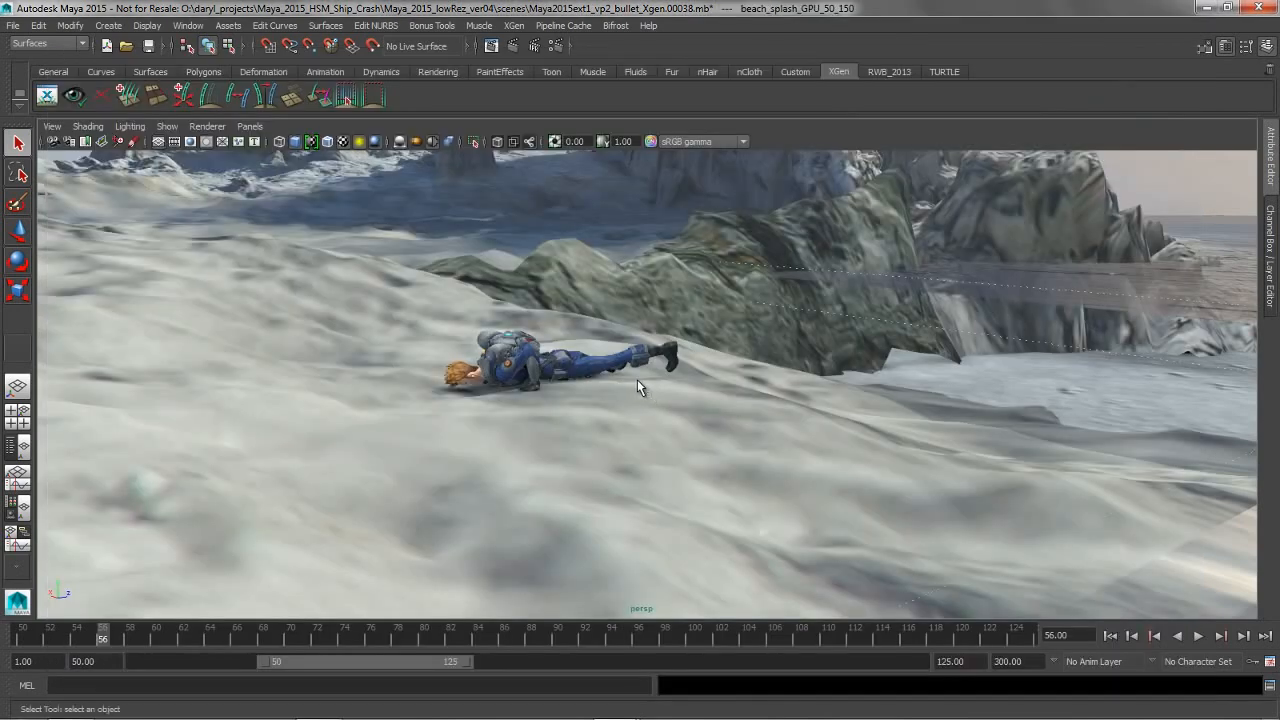
left_click_drag(637, 379, 843, 352, "alt")
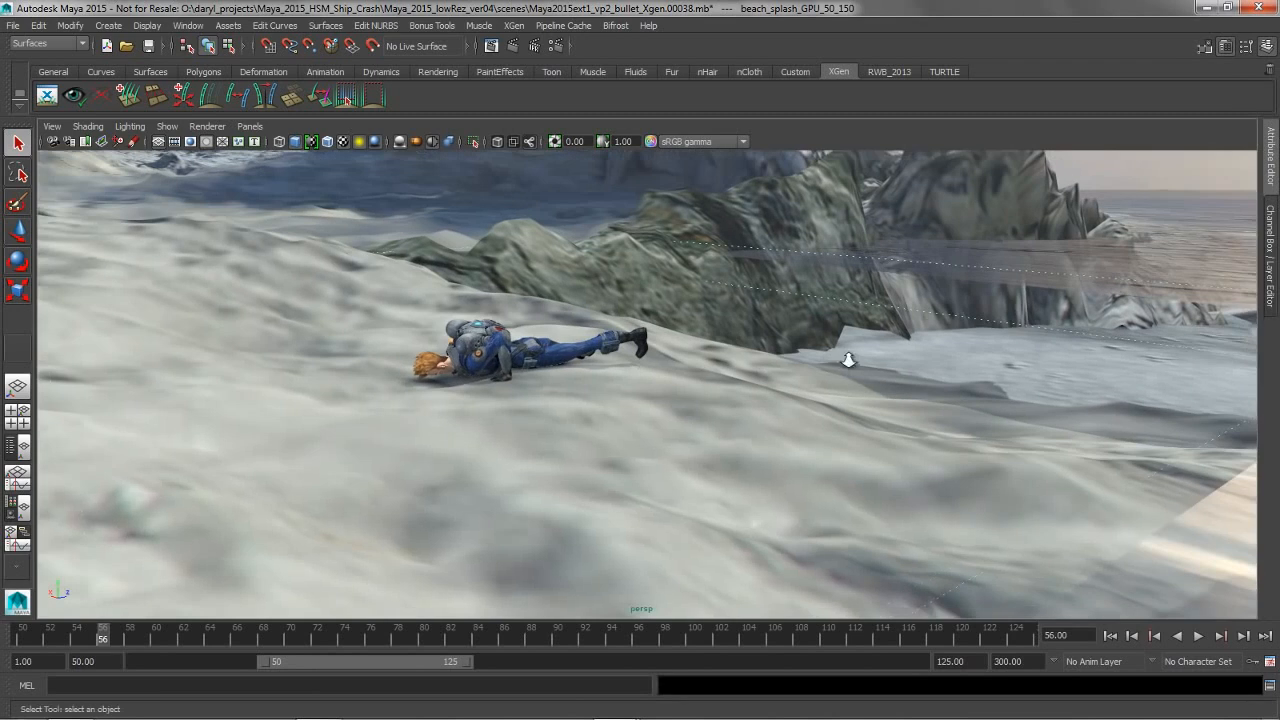
scroll(843, 352, "down", 3)
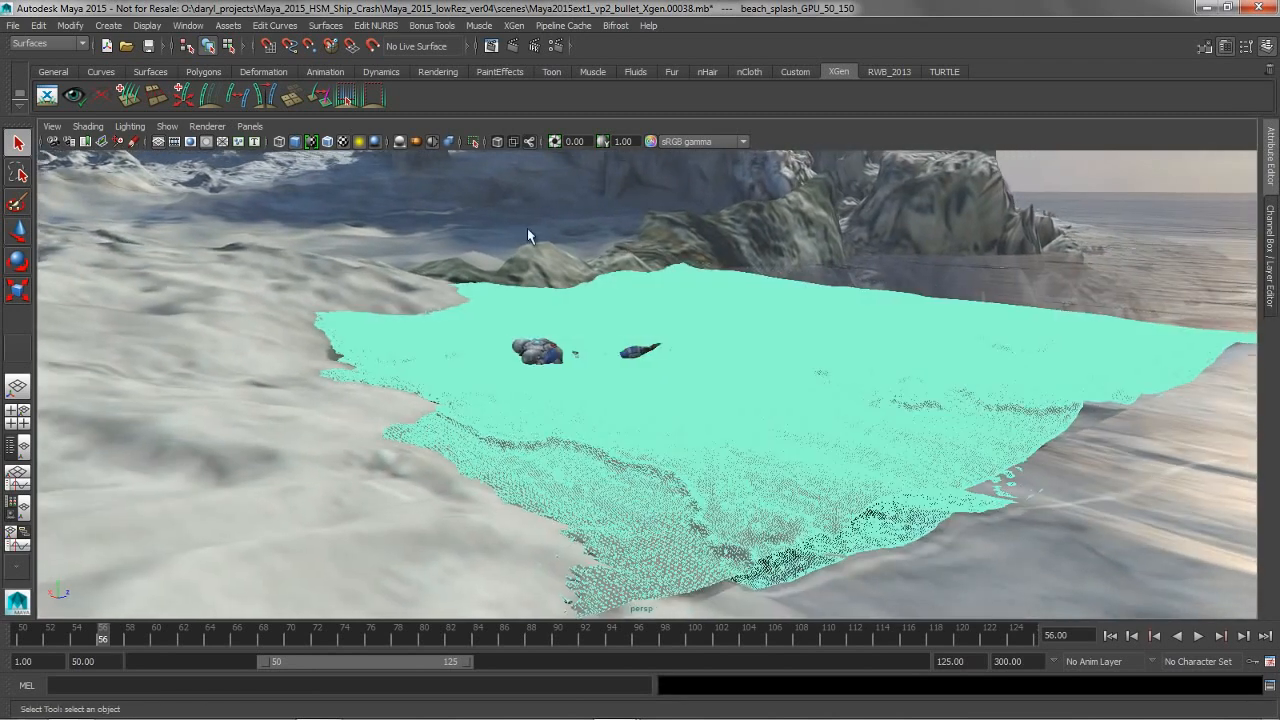
left_click(513, 181)
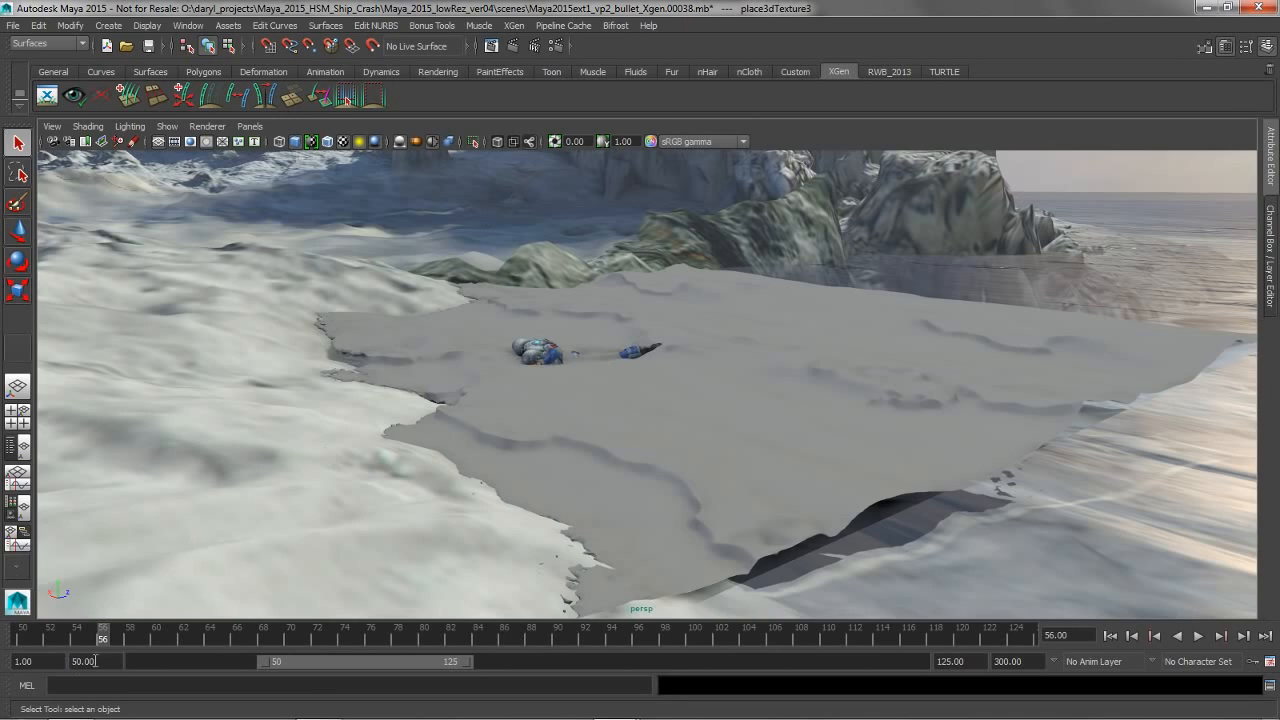
Set the playback end time to 150 and play the cached water animation while viewing it from several angles
left_click(962, 661)
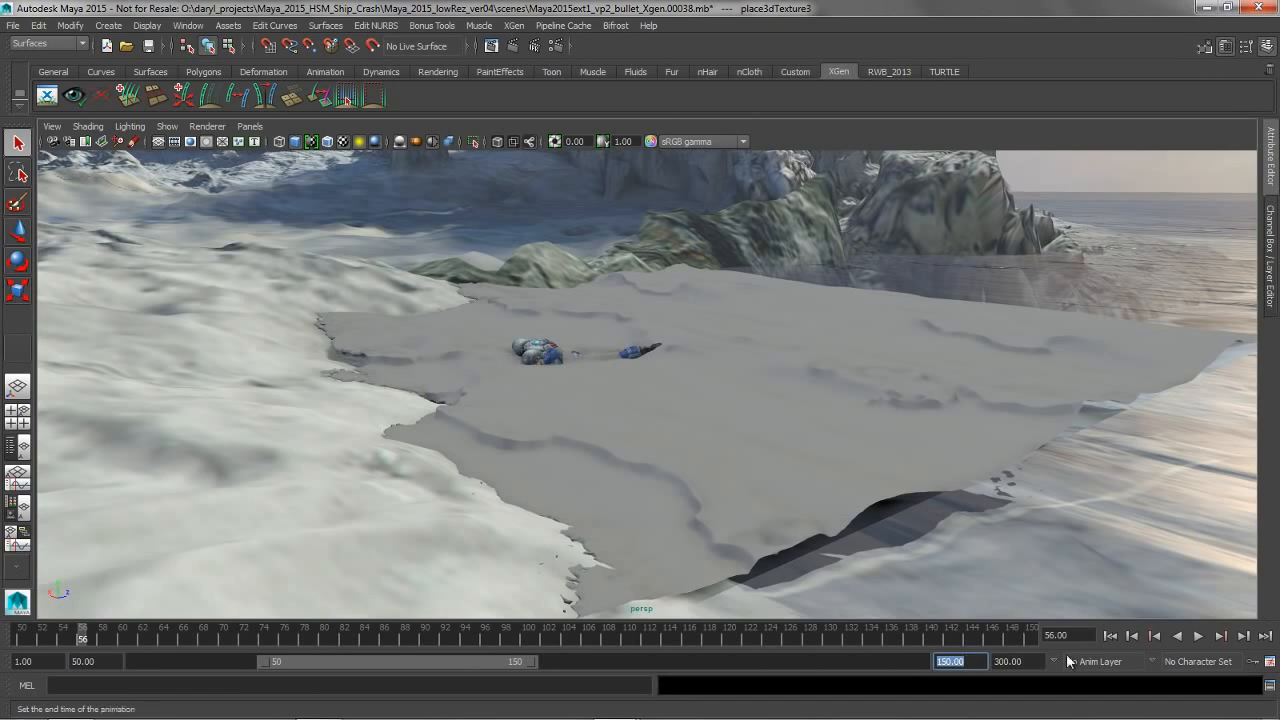
left_click(1198, 636)
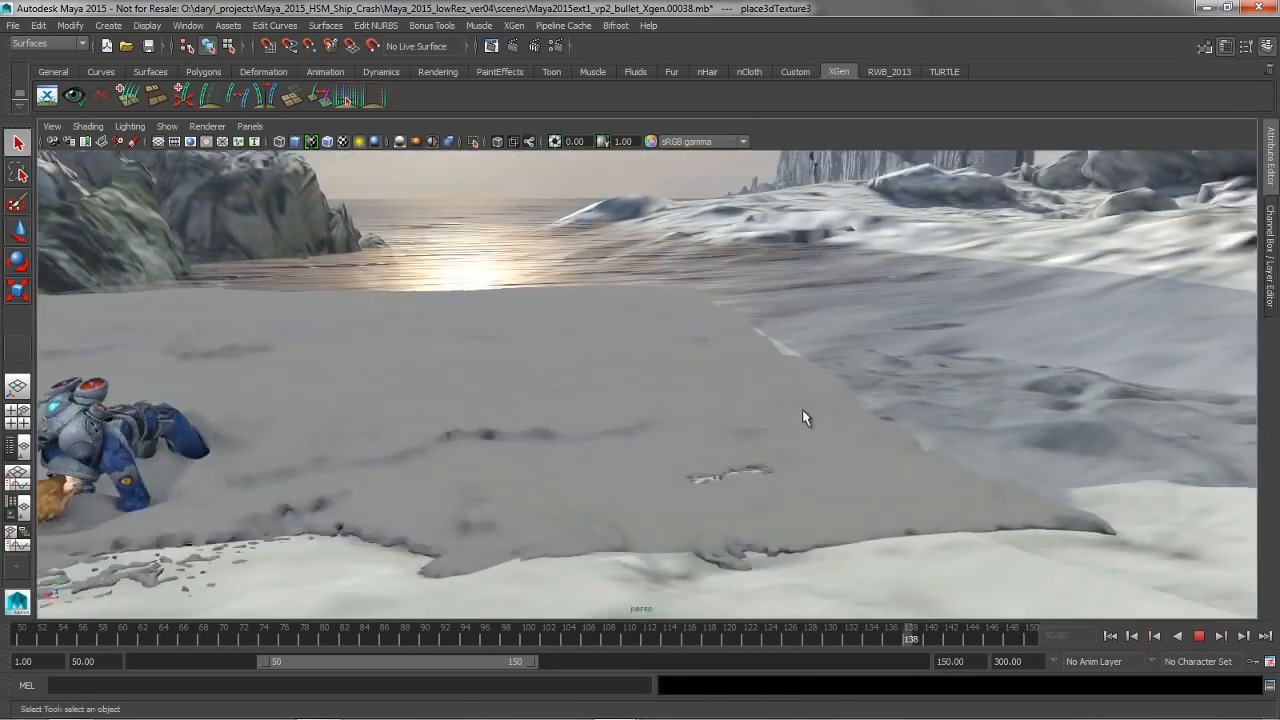
right_click_drag(802, 409, 563, 414, "alt")
middle_click_drag(563, 414, 726, 414, "alt")
left_click_drag(726, 414, 593, 410, "alt")
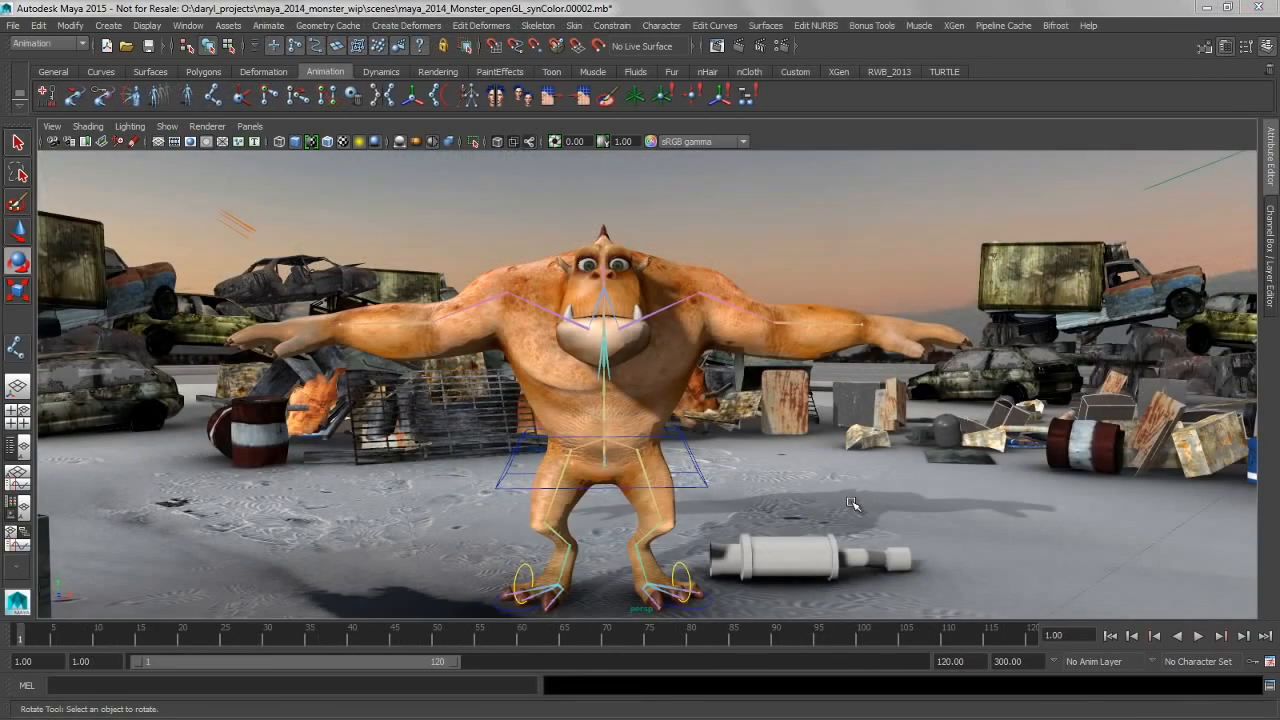
In the monster scene, turn on Snap to Projected Center for placing joints inside the character's outstretched arm and hand
middle_click_drag(757, 398, 714, 440, "alt")
left_click_drag(714, 440, 643, 440, "alt")
right_click_drag(690, 441, 900, 442, "alt")
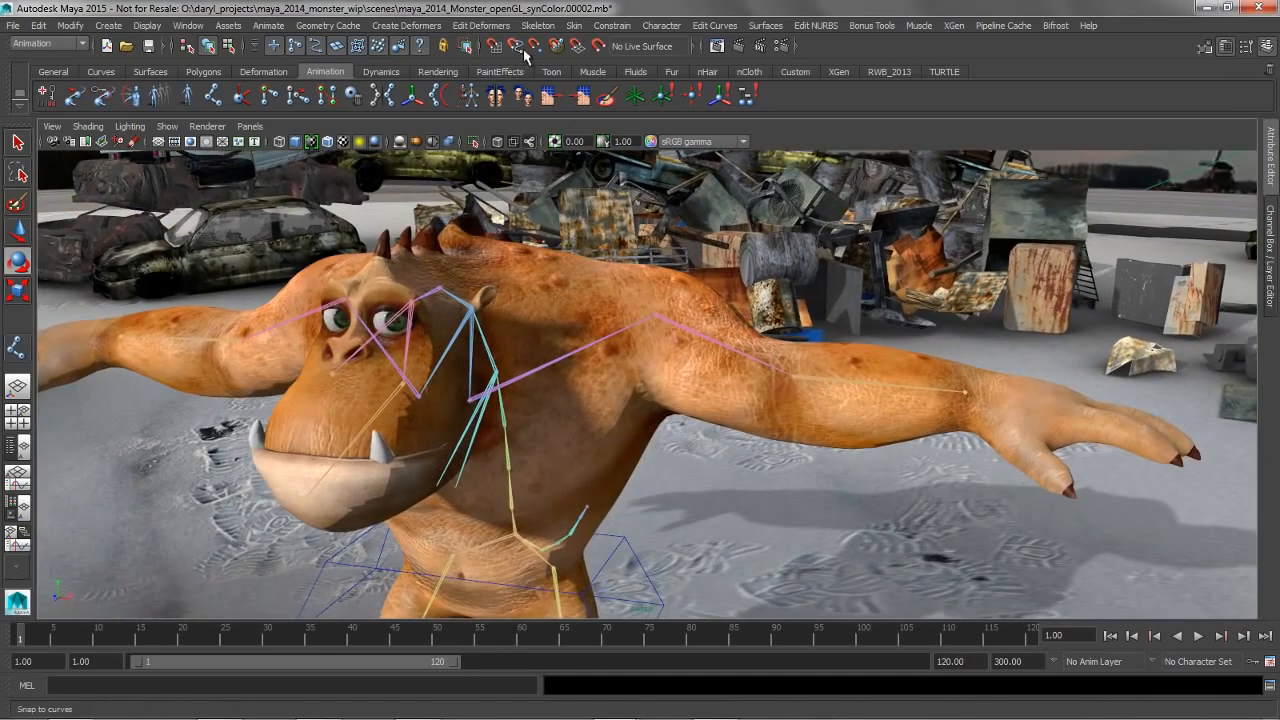
middle_click_drag(840, 356, 633, 357, "alt")
left_click_drag(633, 357, 756, 392, "alt")
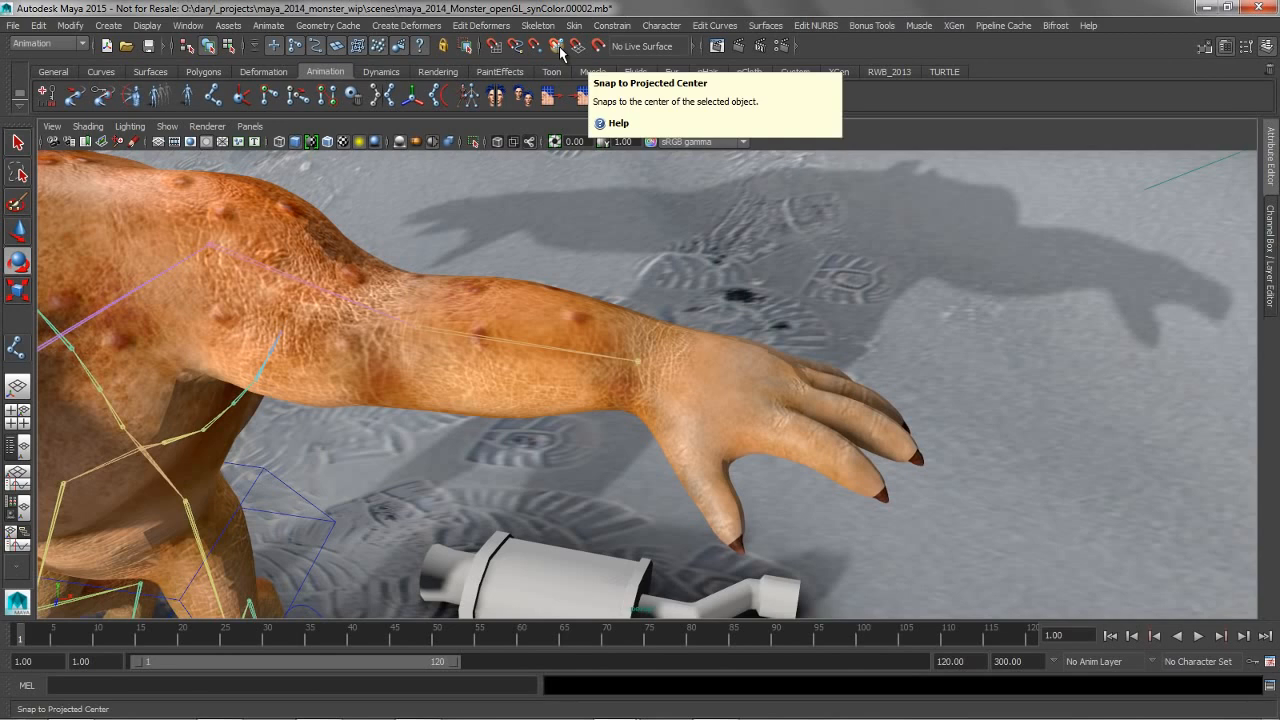
left_click(560, 46)
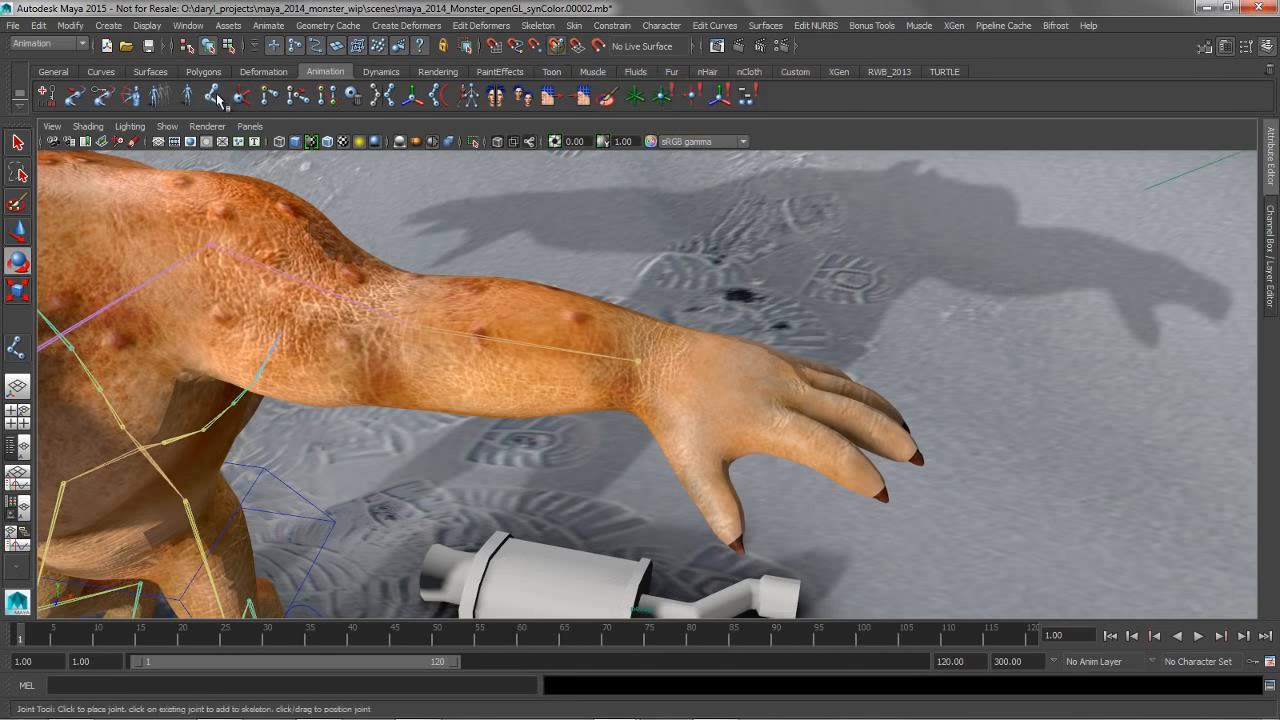
Create a three-joint chain with the Joint Tool through the monster's thumb, from its base to its tip
left_click(214, 96)
middle_click_drag(752, 374, 666, 173, "alt")
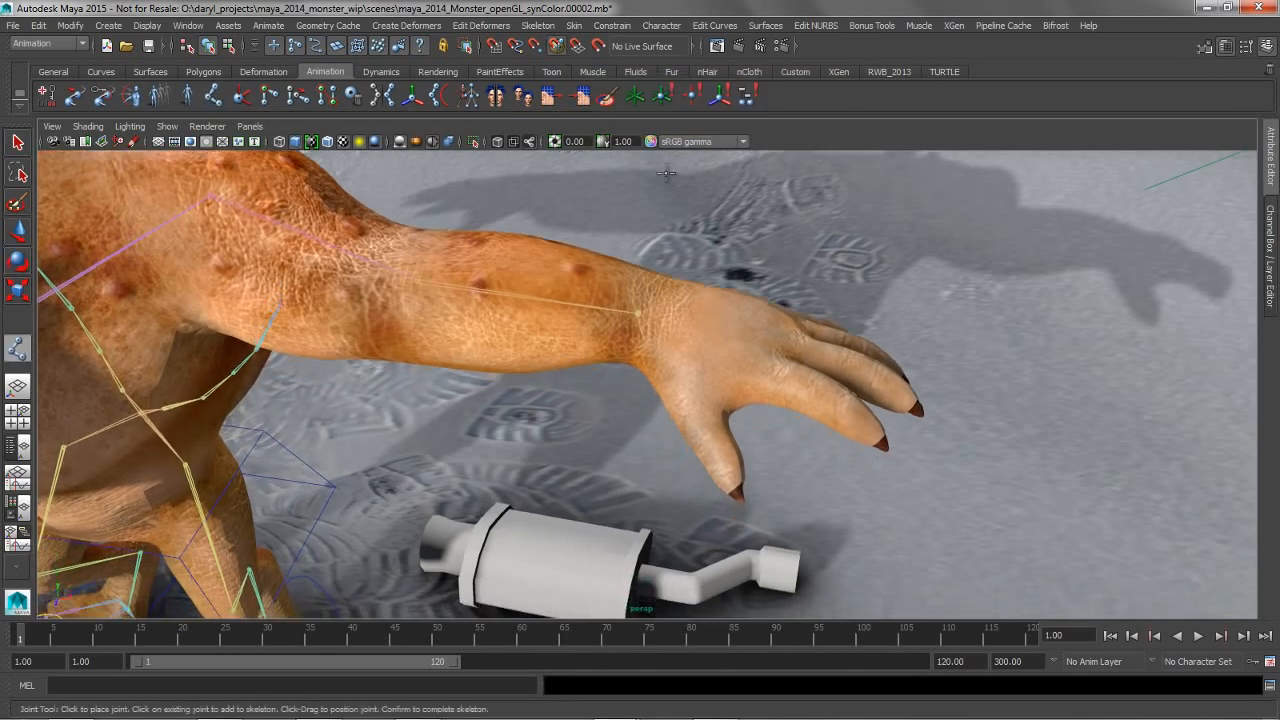
left_click(683, 391)
left_click(711, 440)
left_click(730, 478)
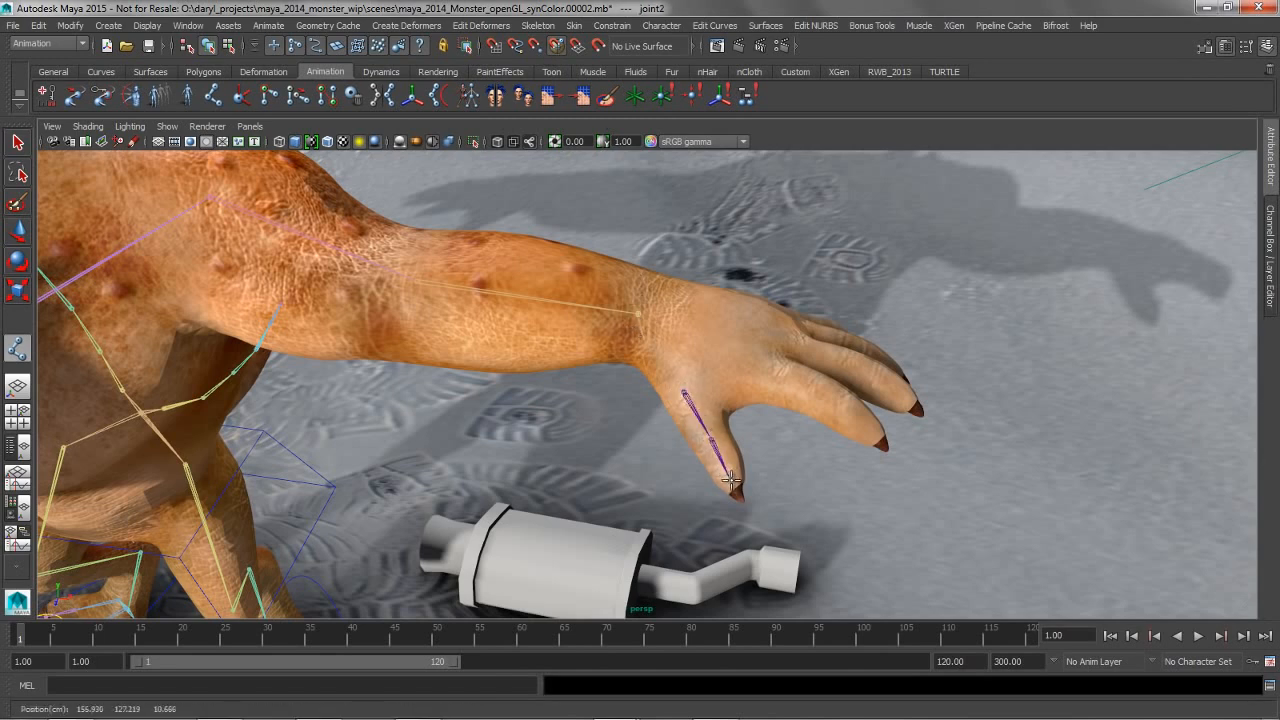
key("Return")
Create a three-joint chain through the index finger, from the knuckle to the fingertip
key("y")
left_click_drag(712, 377, 655, 386, "alt")
left_click(657, 386)
left_click(719, 418)
left_click(769, 460)
key("Return")
Create a three-joint chain through the middle finger, from the knuckle to the fingertip
left_click(681, 358)
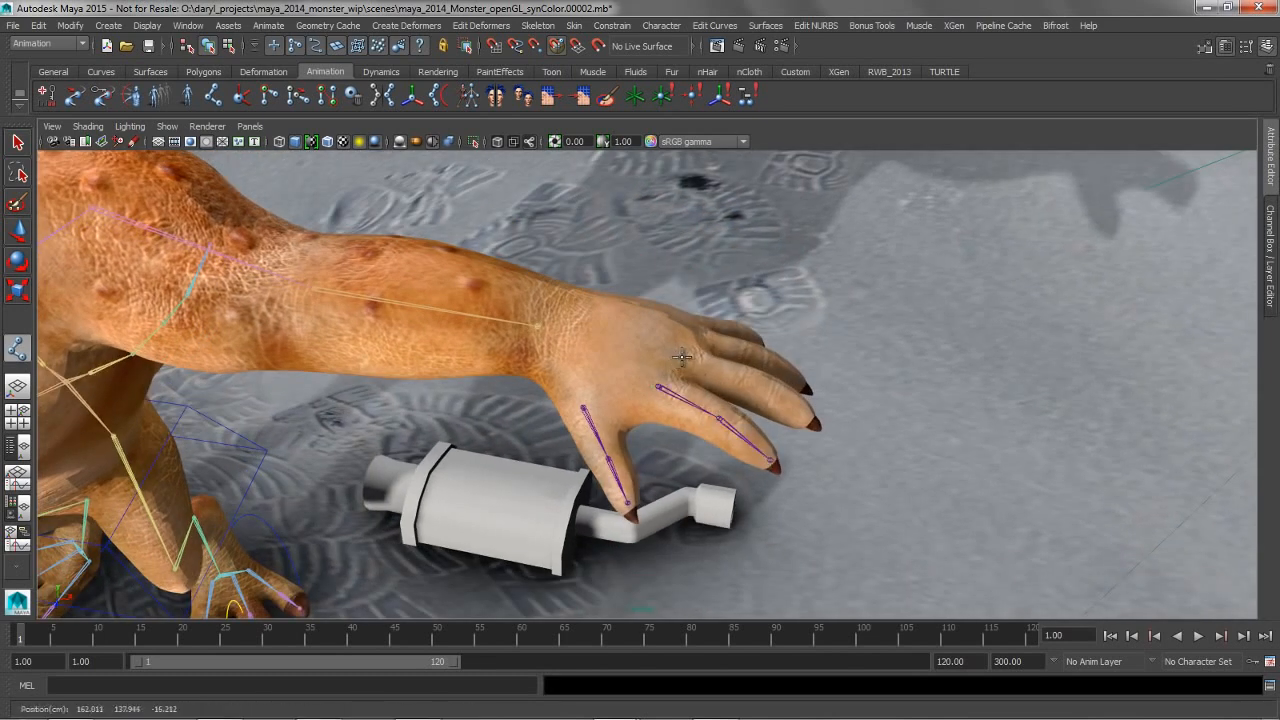
left_click(754, 383)
left_click(812, 422)
key("Return")
Create separate three-joint chains through the ring finger and the little finger of the same hand
left_click_drag(694, 374, 694, 376, "alt")
left_click(692, 377)
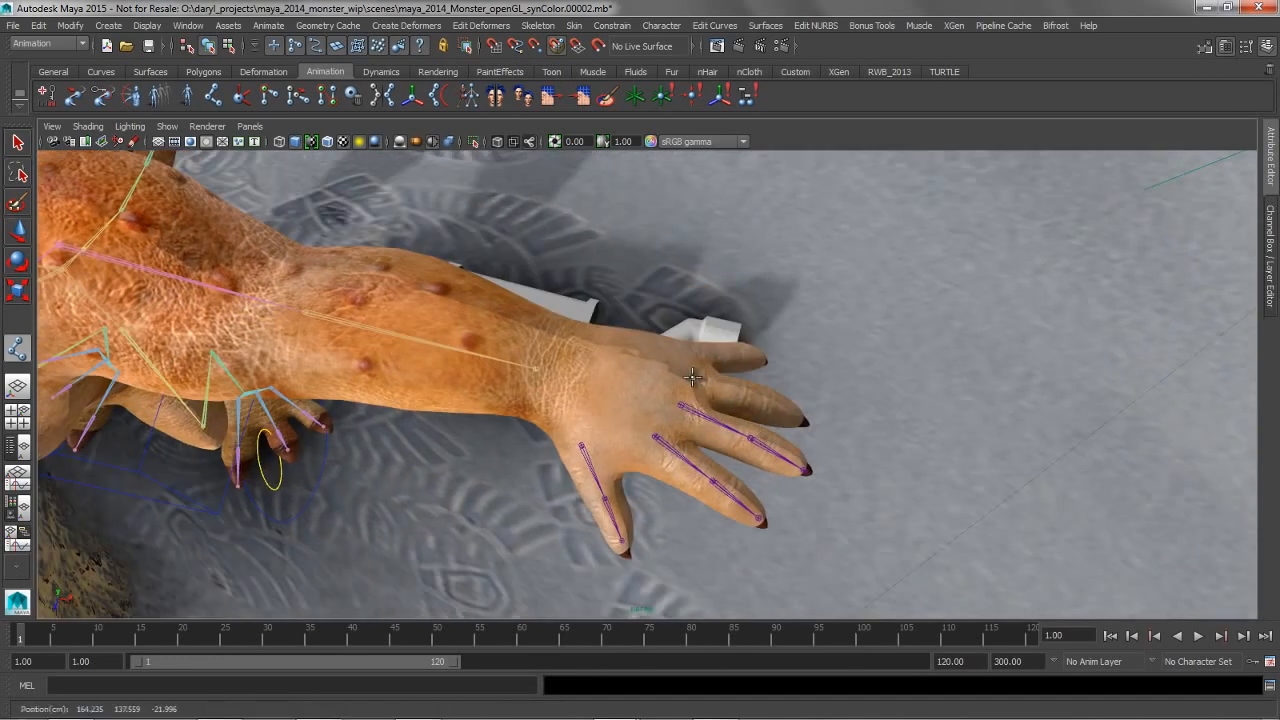
left_click(755, 393)
left_click(802, 419)
key("Return")
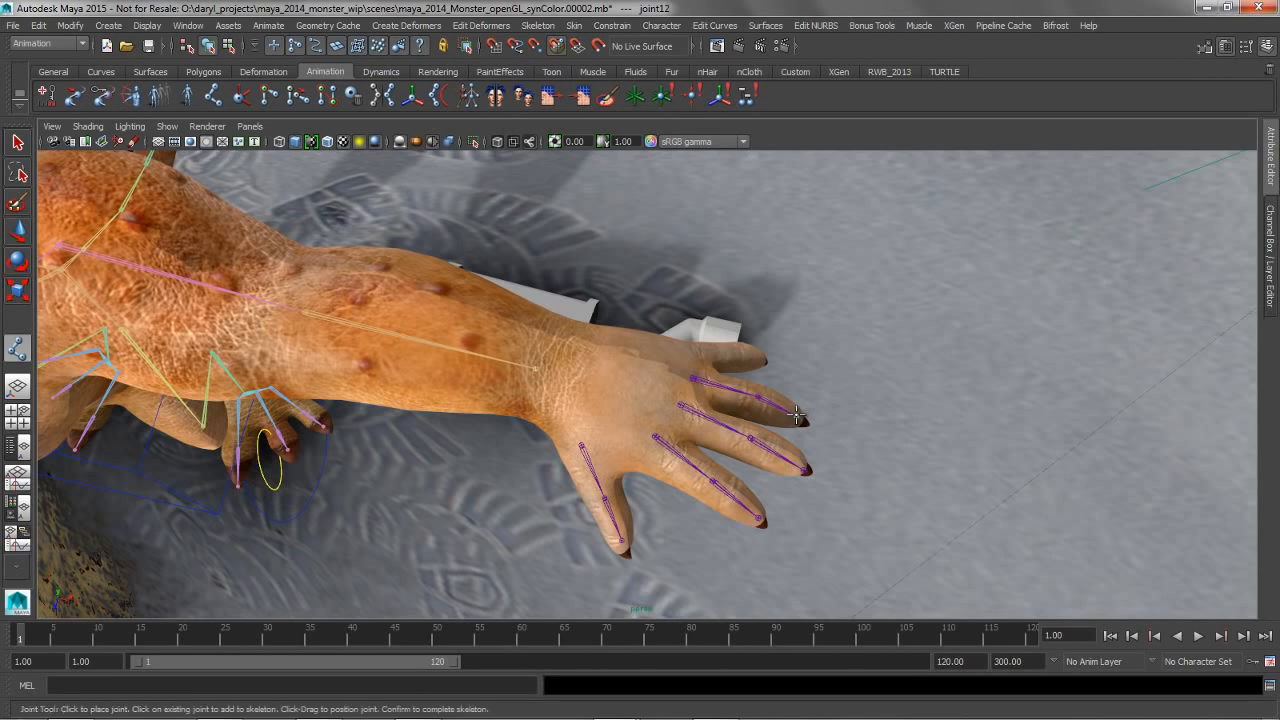
left_click(723, 353)
left_click(763, 357)
key("Return")
Select all the thumb and finger joint chains and parent them to the wrist joint
left_click_drag(745, 372, 724, 418, "alt")
left_click_drag(608, 409, 637, 449, "shift")
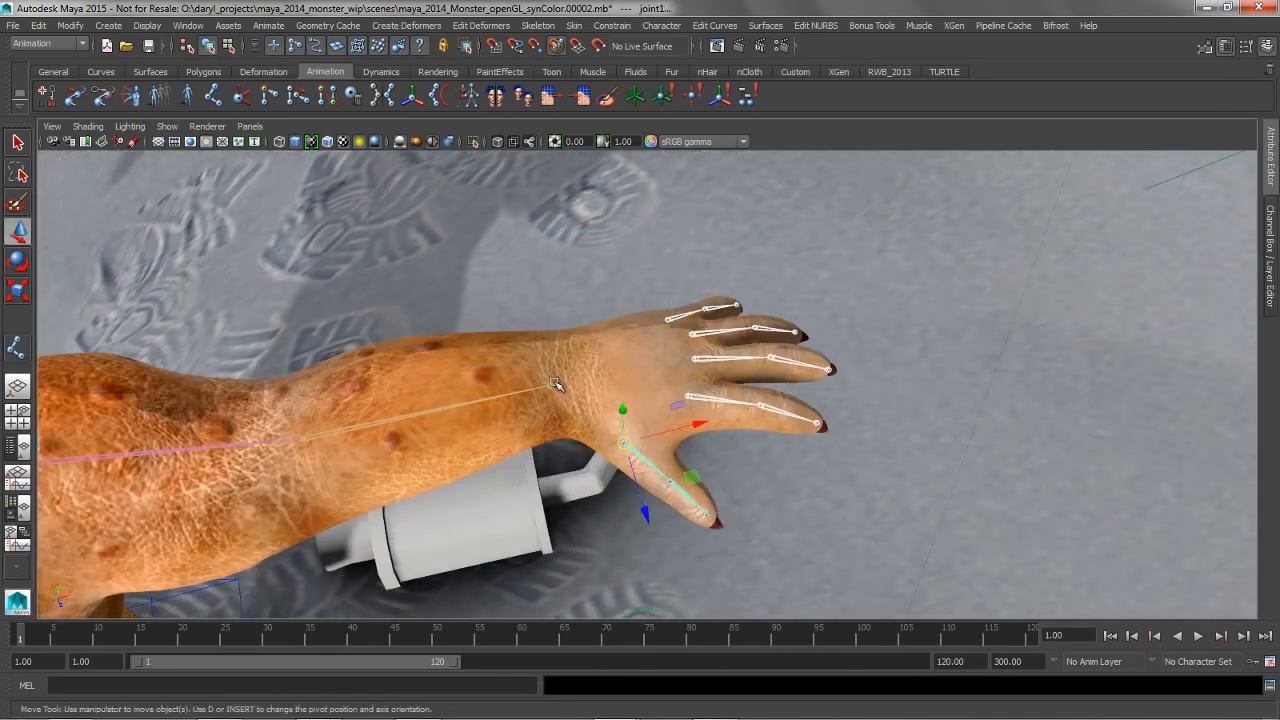
left_click(552, 384, "shift")
key("p")
Select the monster's skin mesh Monster_skin_dx11_start and make it a live surface
left_click_drag(683, 381, 651, 334, "alt")
middle_click_drag(651, 334, 877, 366, "alt")
left_click_drag(877, 366, 862, 376, "alt")
middle_click_drag(862, 376, 1078, 418, "alt")
right_click_drag(606, 343, 649, 337, "alt")
middle_click_drag(663, 334, 1066, 417, "alt")
left_click_drag(675, 395, 487, 336, "alt")
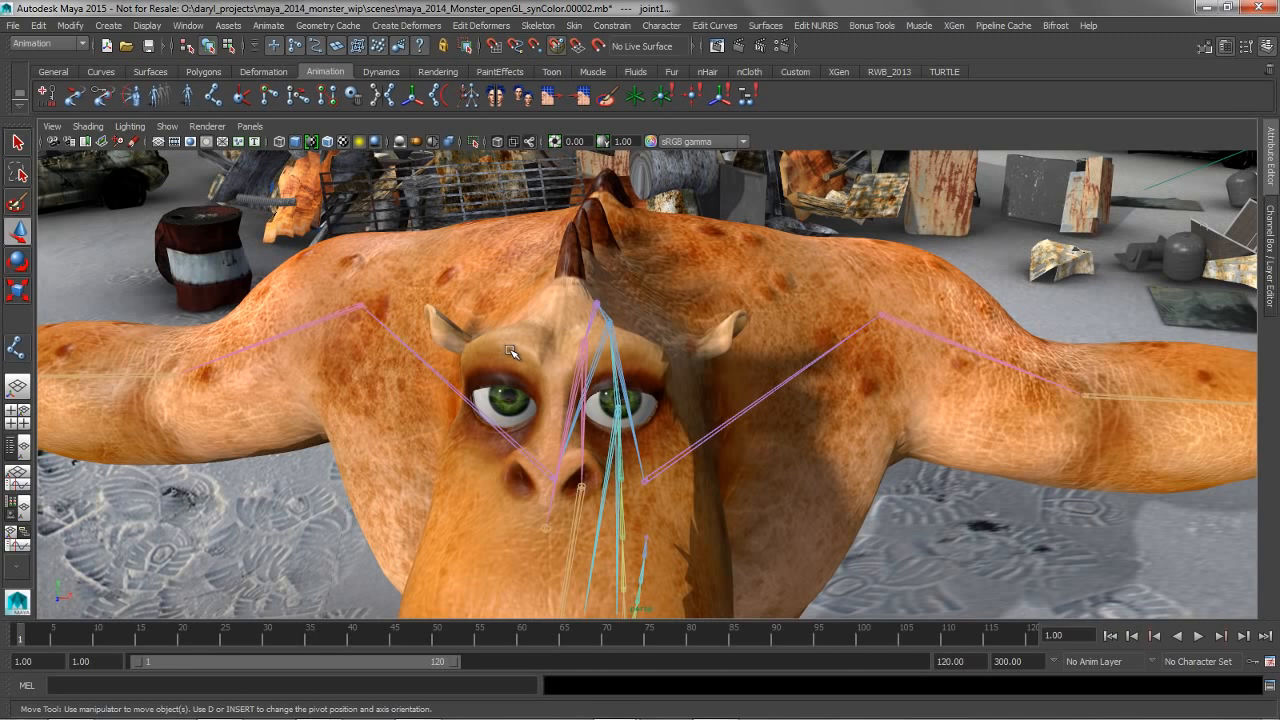
left_click_drag(505, 310, 498, 316, "alt")
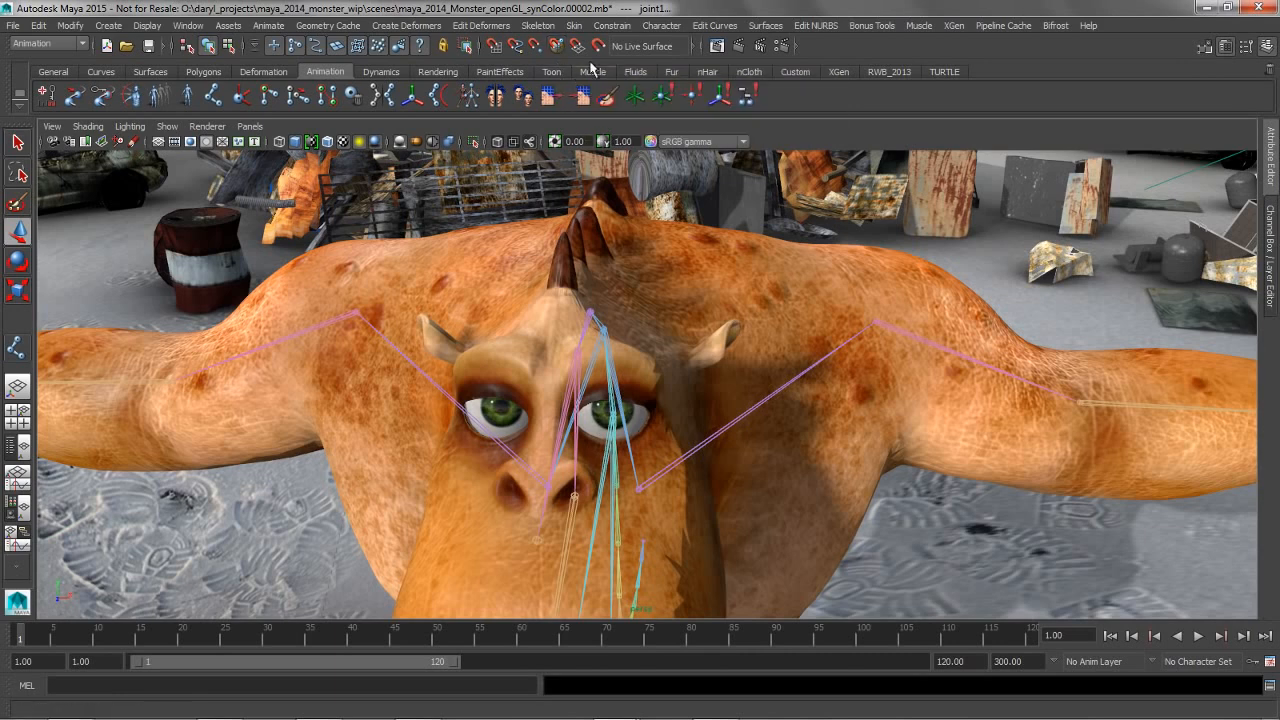
left_click(600, 266)
middle_click_drag(548, 268, 545, 280, "alt")
right_click_drag(506, 286, 496, 392, "alt")
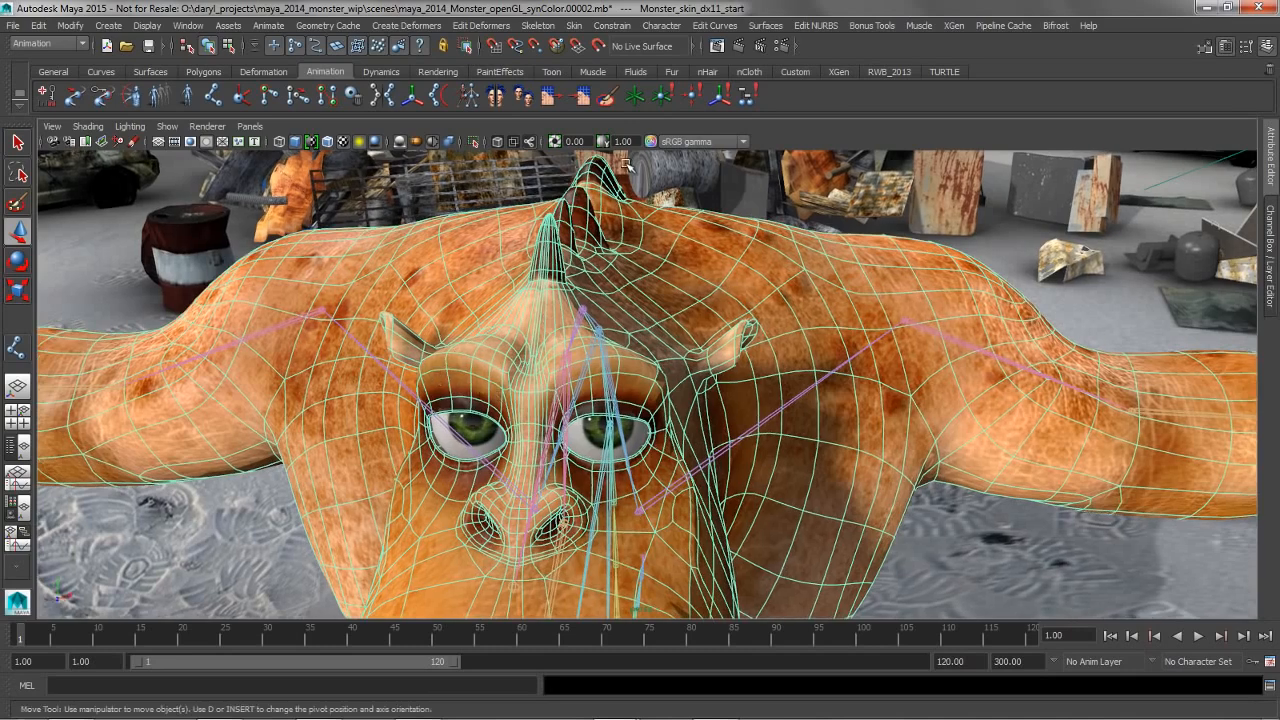
left_click(598, 45)
Create a four-joint chain on the live skin surface along the monster's right eyebrow, from its inner to its outer end
left_click_drag(548, 303, 531, 300, "alt")
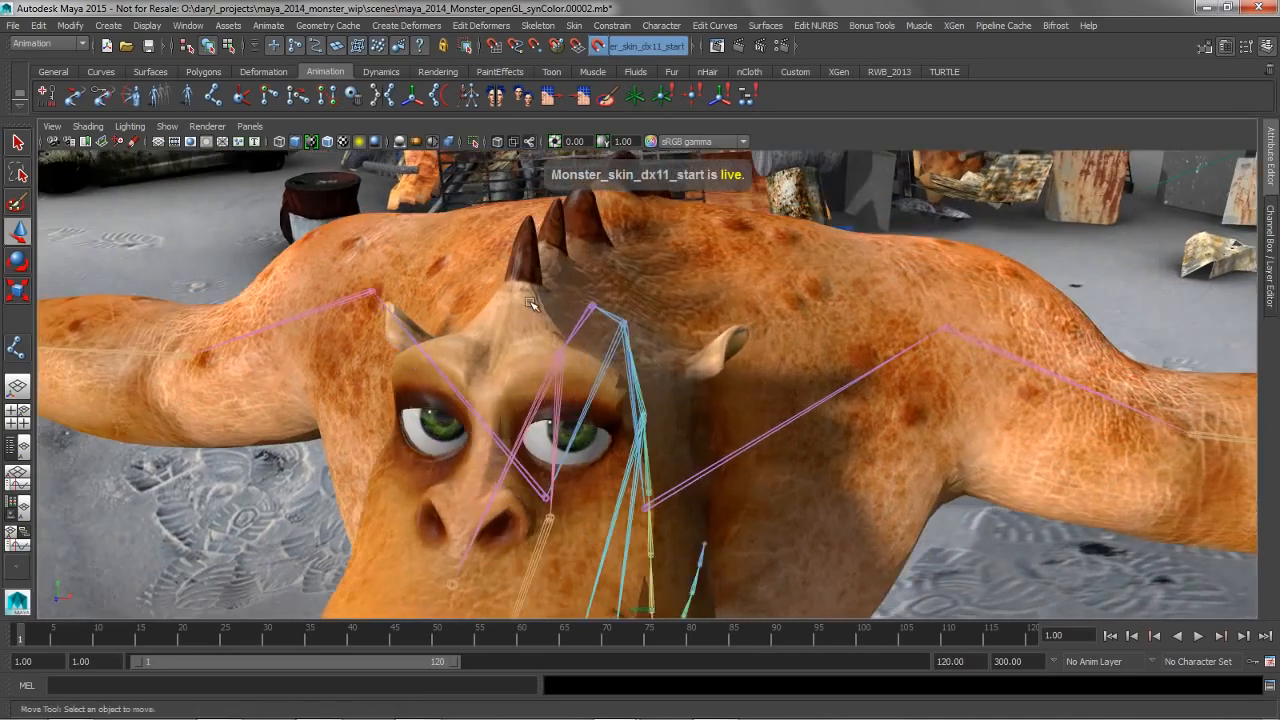
middle_click_drag(531, 300, 571, 297, "alt")
right_click_drag(571, 297, 614, 306, "alt")
left_click_drag(614, 306, 592, 309, "alt")
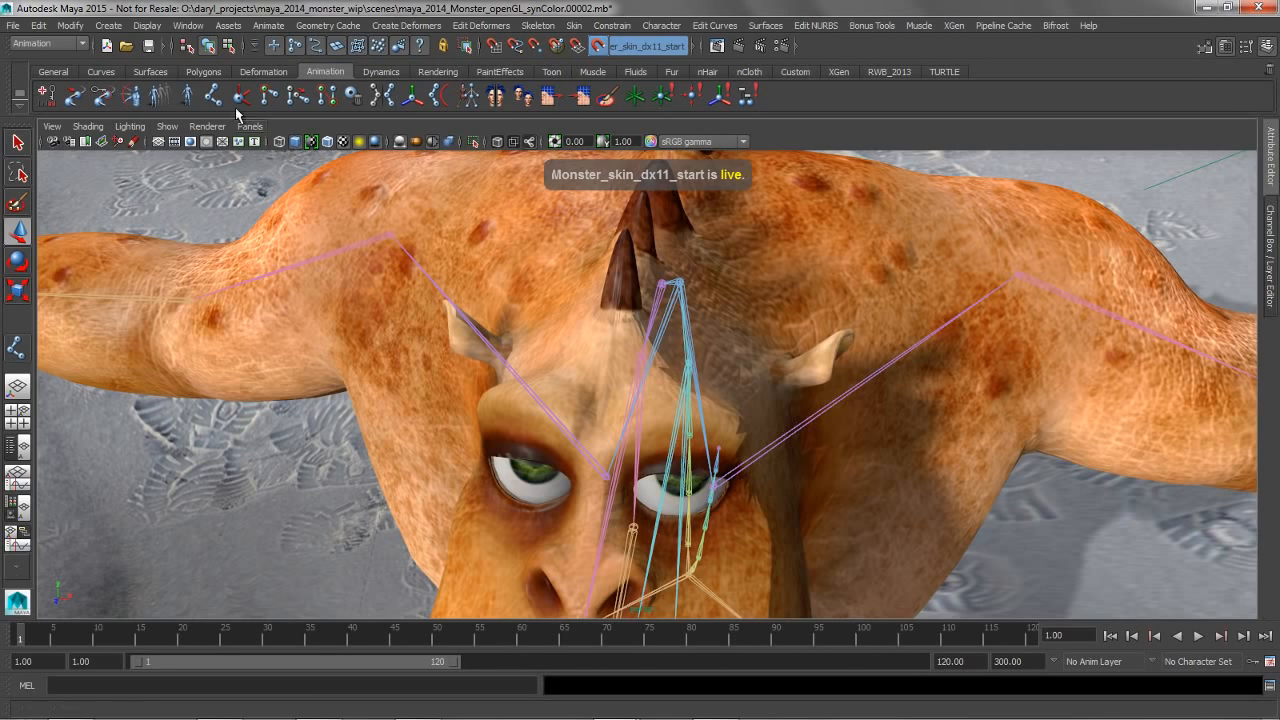
left_click_drag(500, 362, 508, 341, "alt")
left_click(594, 292)
left_click(563, 286)
left_click(543, 288)
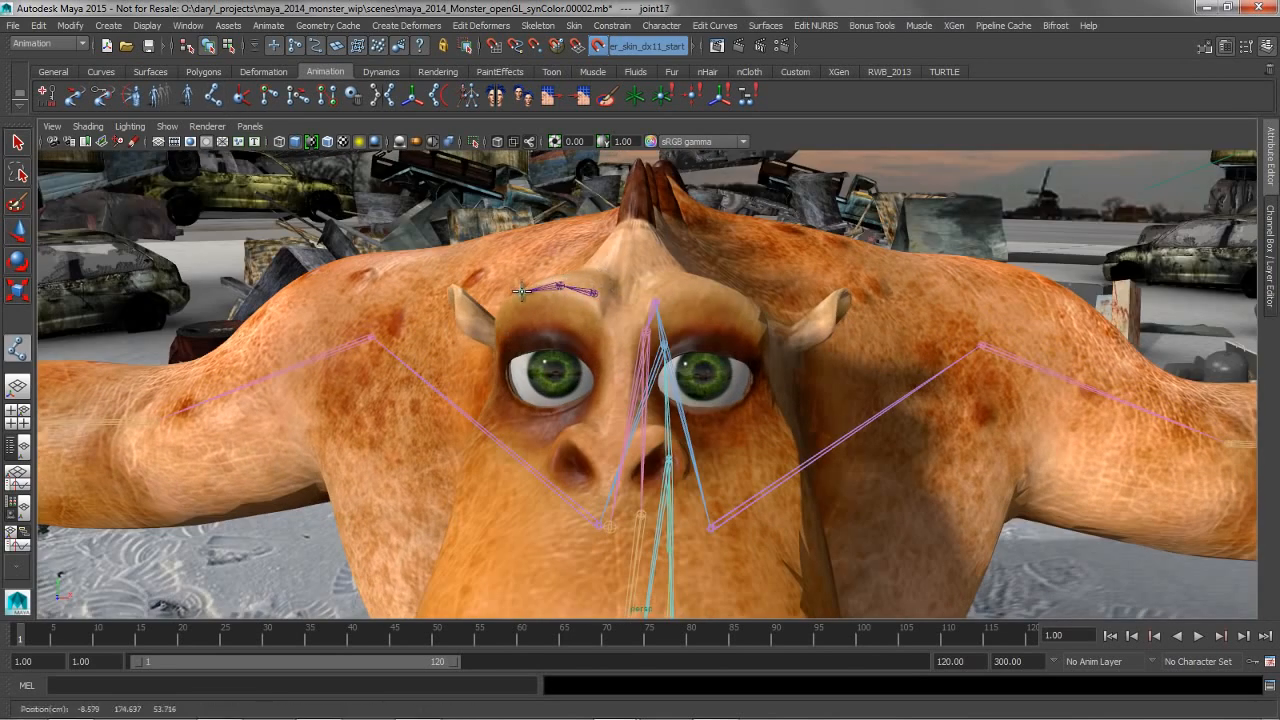
left_click(521, 293)
left_click(500, 320)
key("Return")
Parent the eyebrow joint chain to the monster's head joint
left_click_drag(550, 318, 617, 352, "alt")
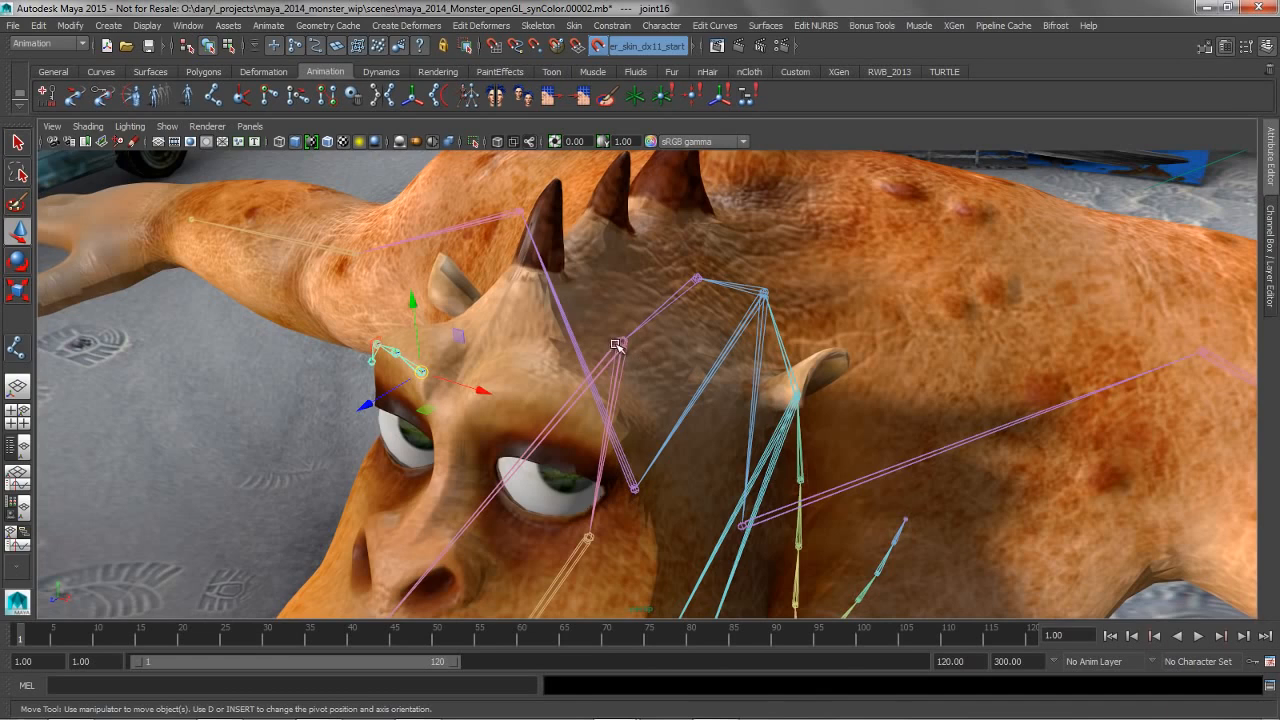
left_click(621, 342)
key("ctrl+z")
Try rotating the eyebrow chain from its root joint, and undo the rotation
left_click_drag(546, 338, 587, 304, "alt")
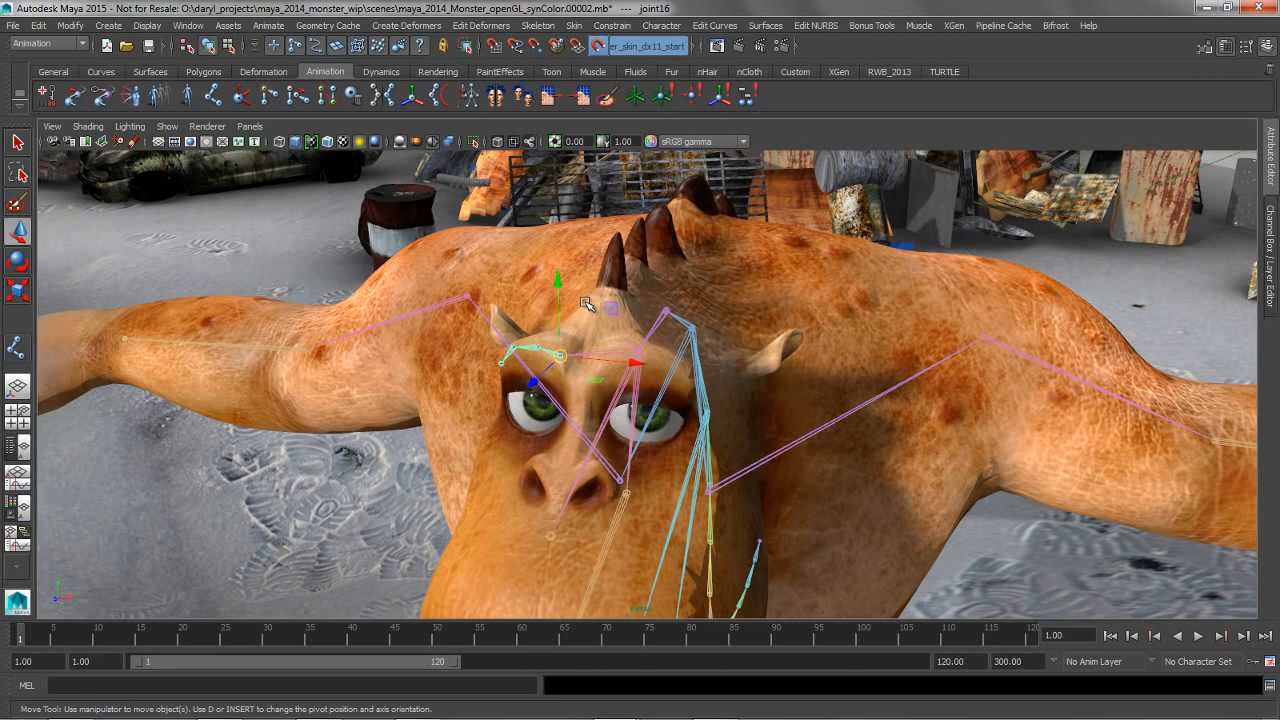
key("e")
left_click_drag(608, 314, 606, 320)
key("ctrl+z")
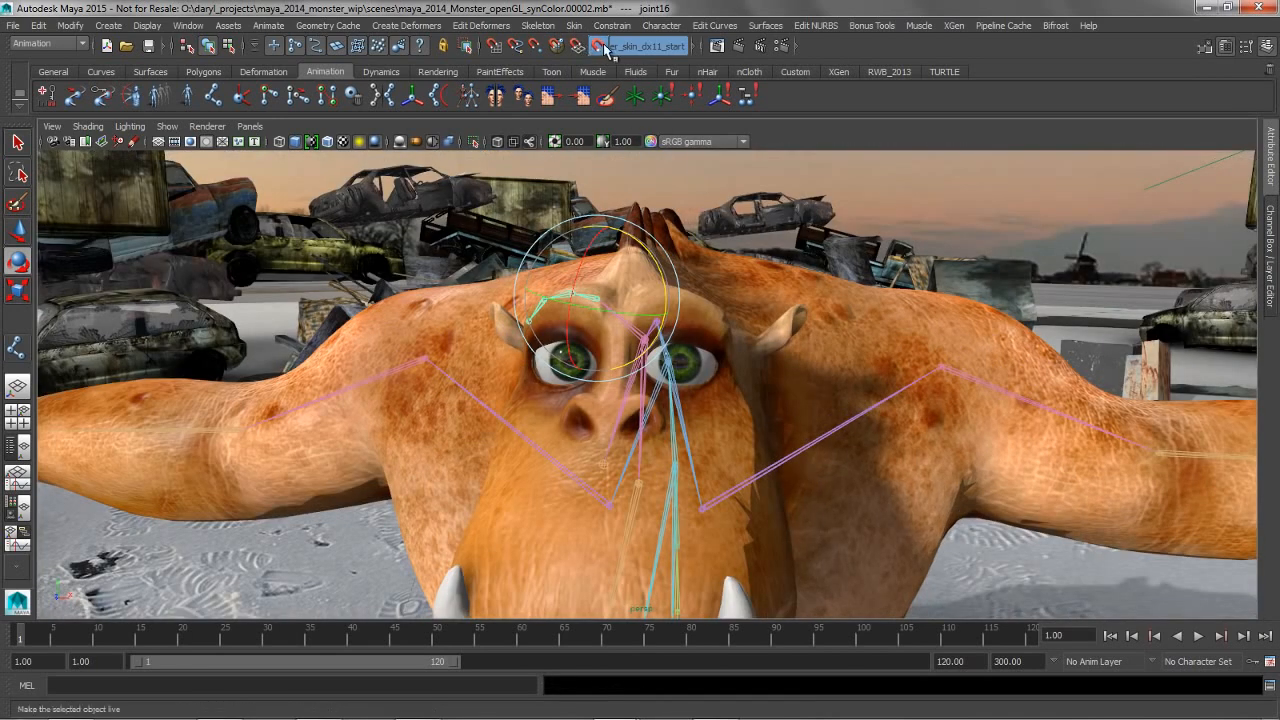
Turn off the live surface on the monster's skin mesh and deselect the eyebrow chain
left_click(598, 46)
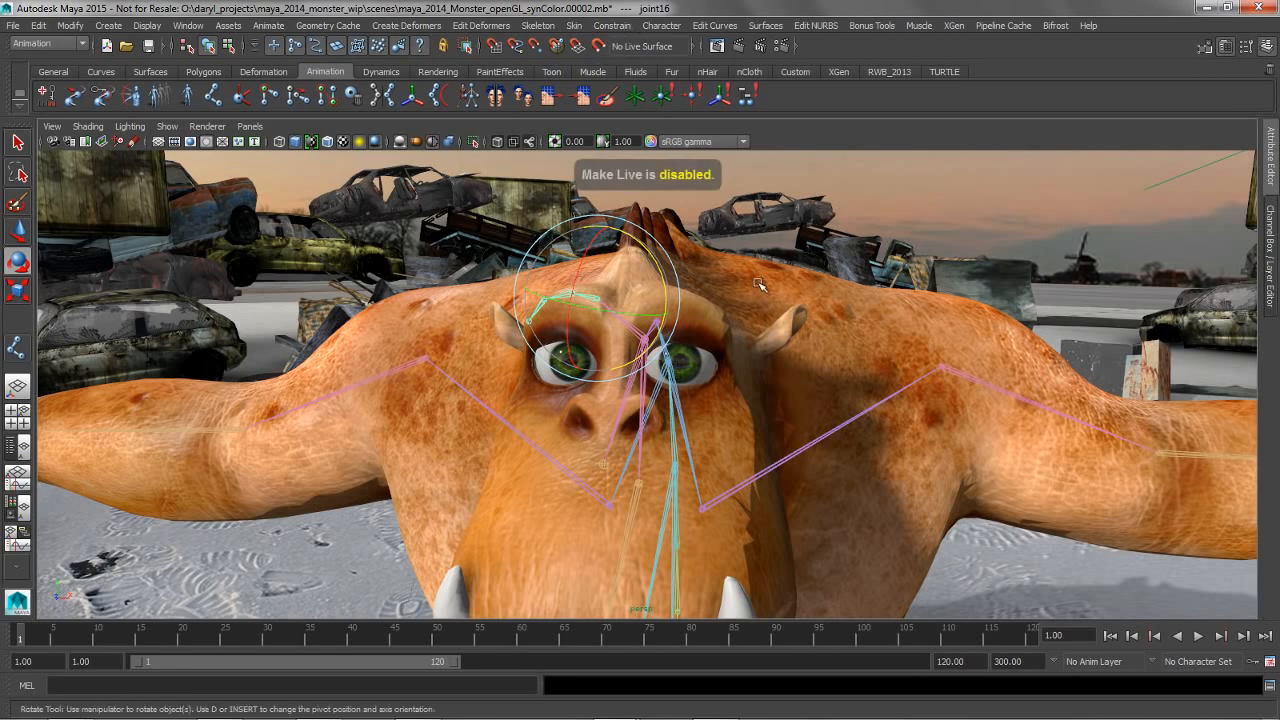
middle_click_drag(762, 286, 706, 310, "alt")
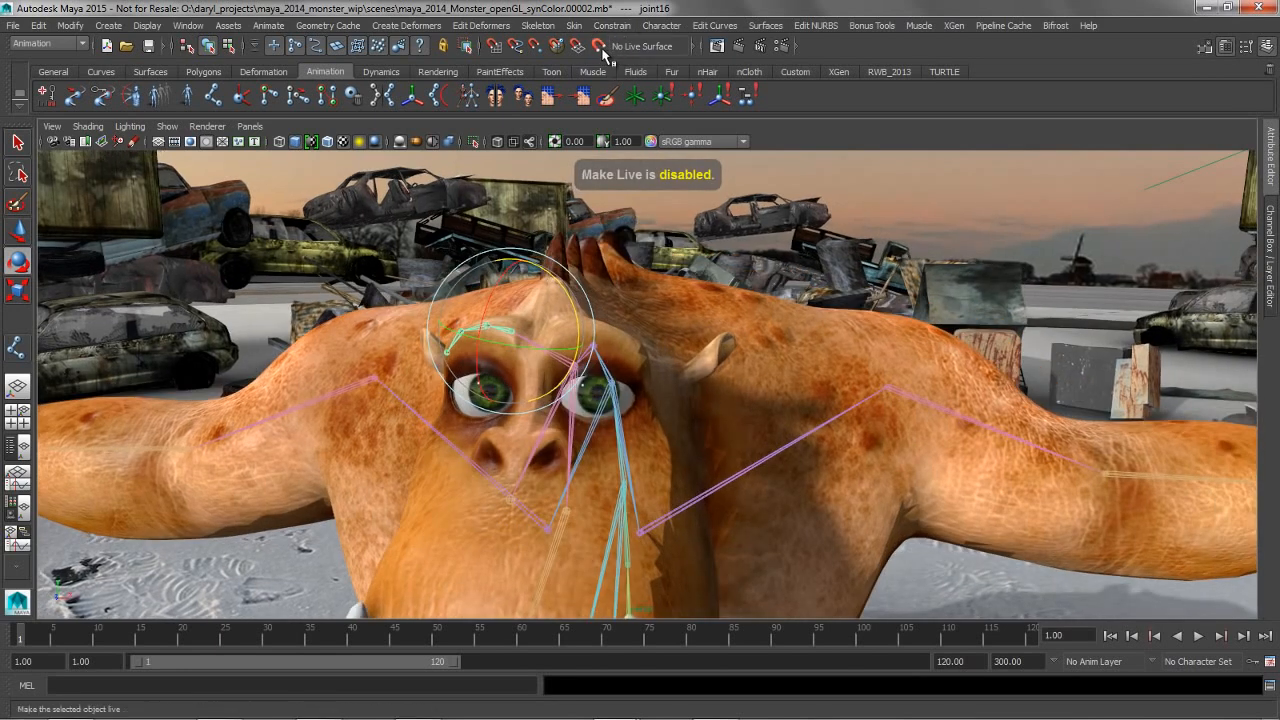
left_click(932, 208)
left_click_drag(698, 304, 680, 335, "alt")
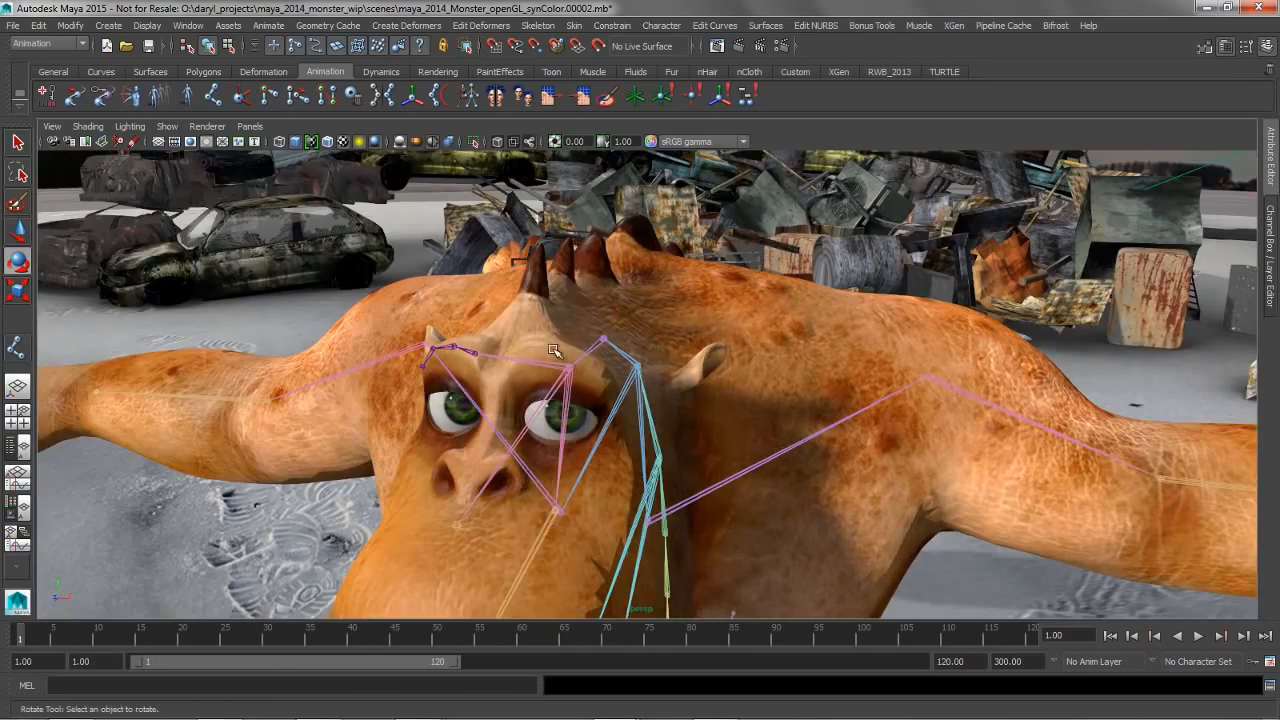
Select the monster's right eyebrow joints together with its skin mesh and open the Add Influence options
left_click(506, 350)
left_click_drag(506, 350, 816, 362, "alt")
left_click(797, 340)
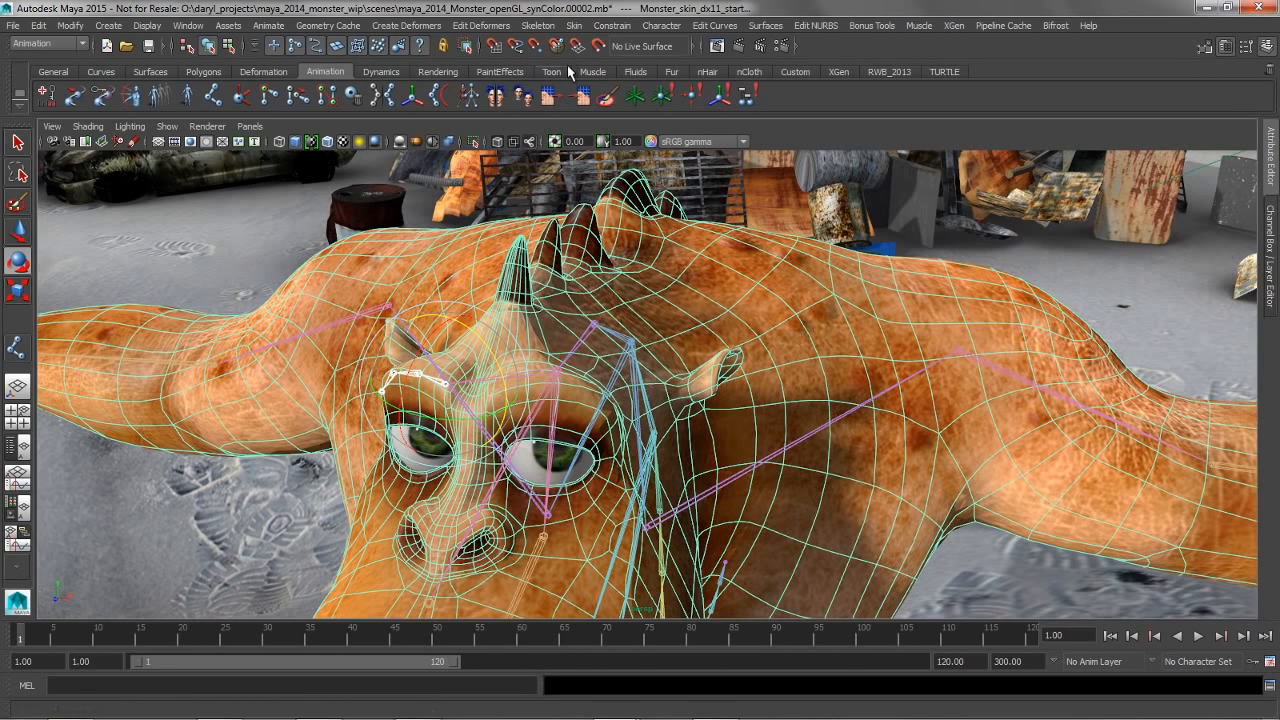
left_click(574, 26)
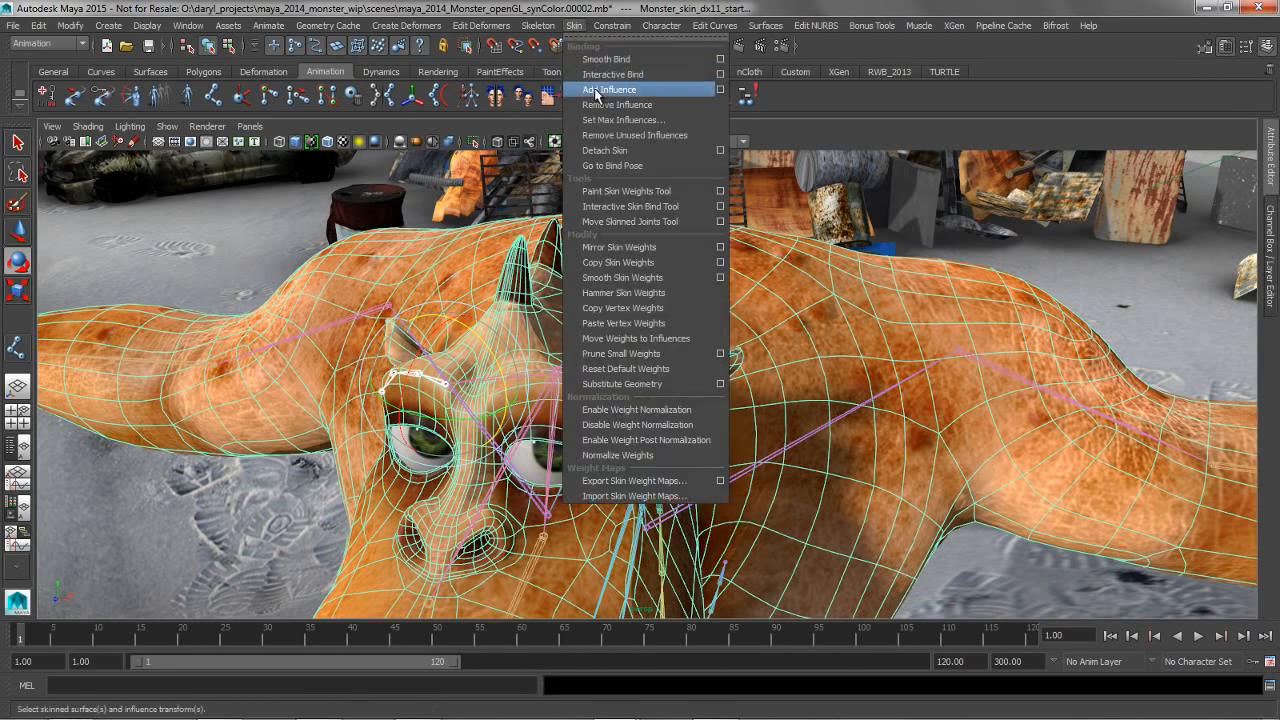
left_click(720, 90)
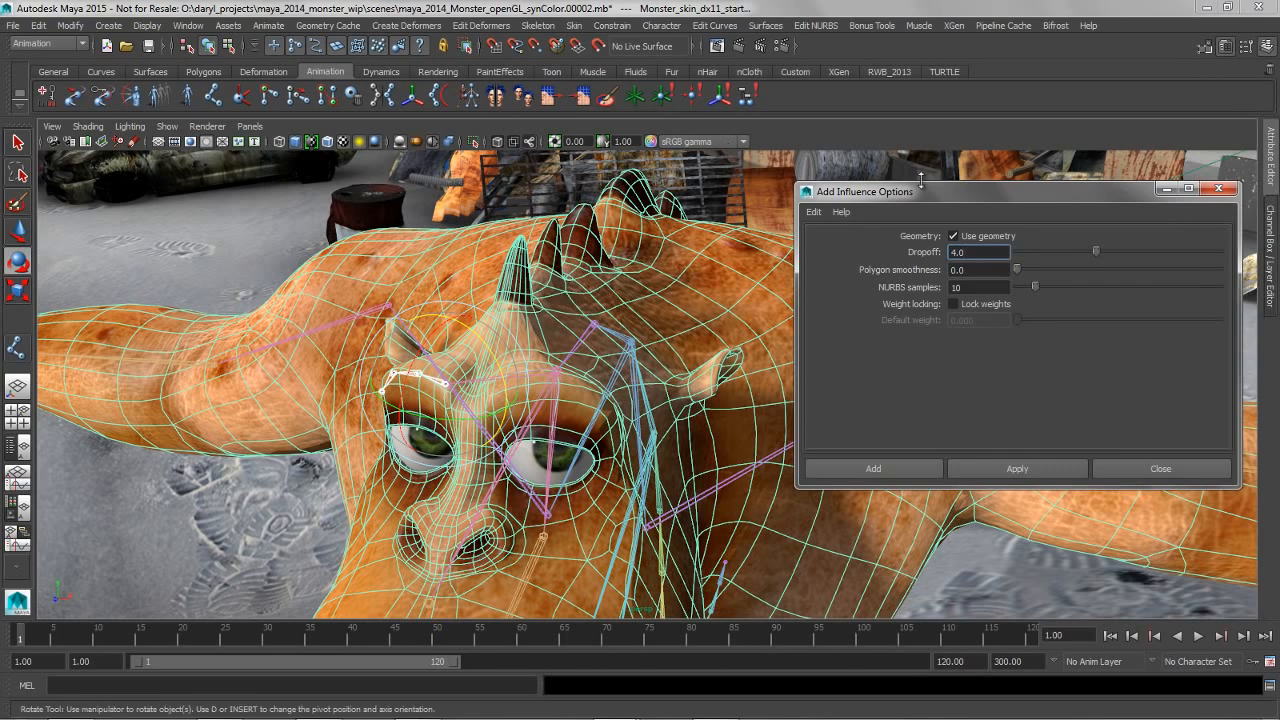
Enable Lock weights and disable Use geometry for adding the eyebrow joints as skin influences
left_click_drag(928, 191, 854, 197)
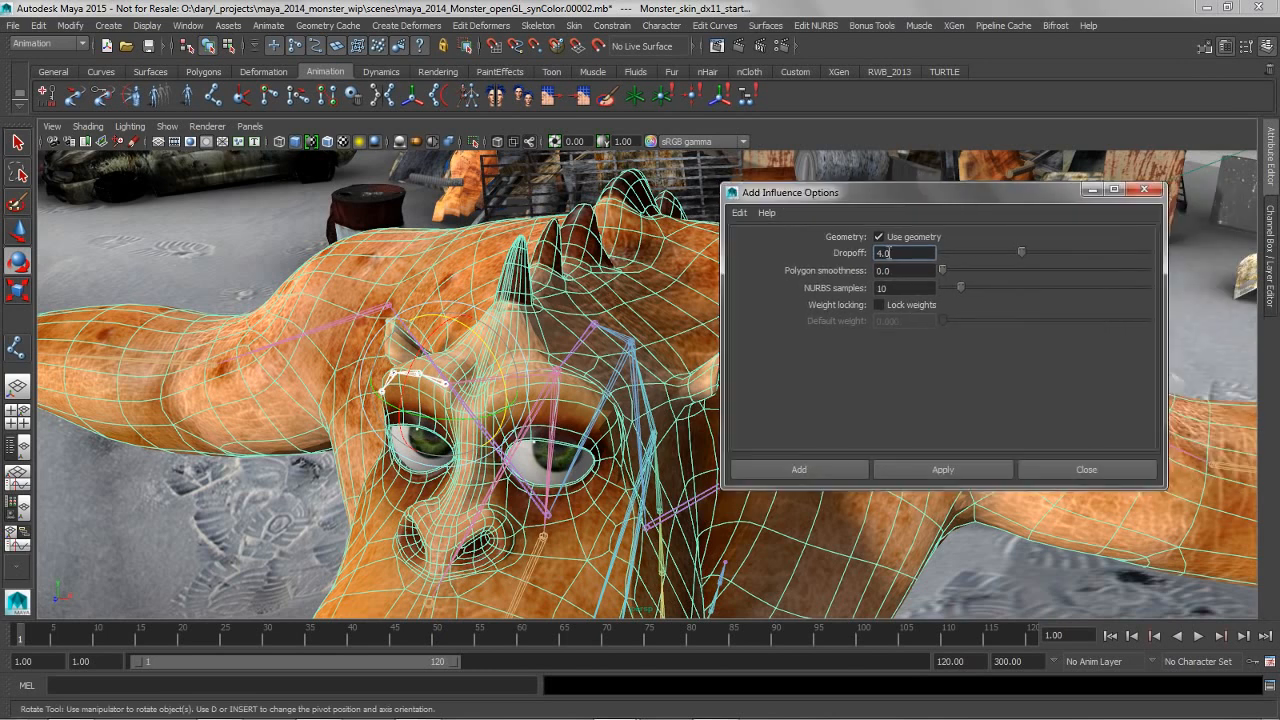
left_click(883, 305)
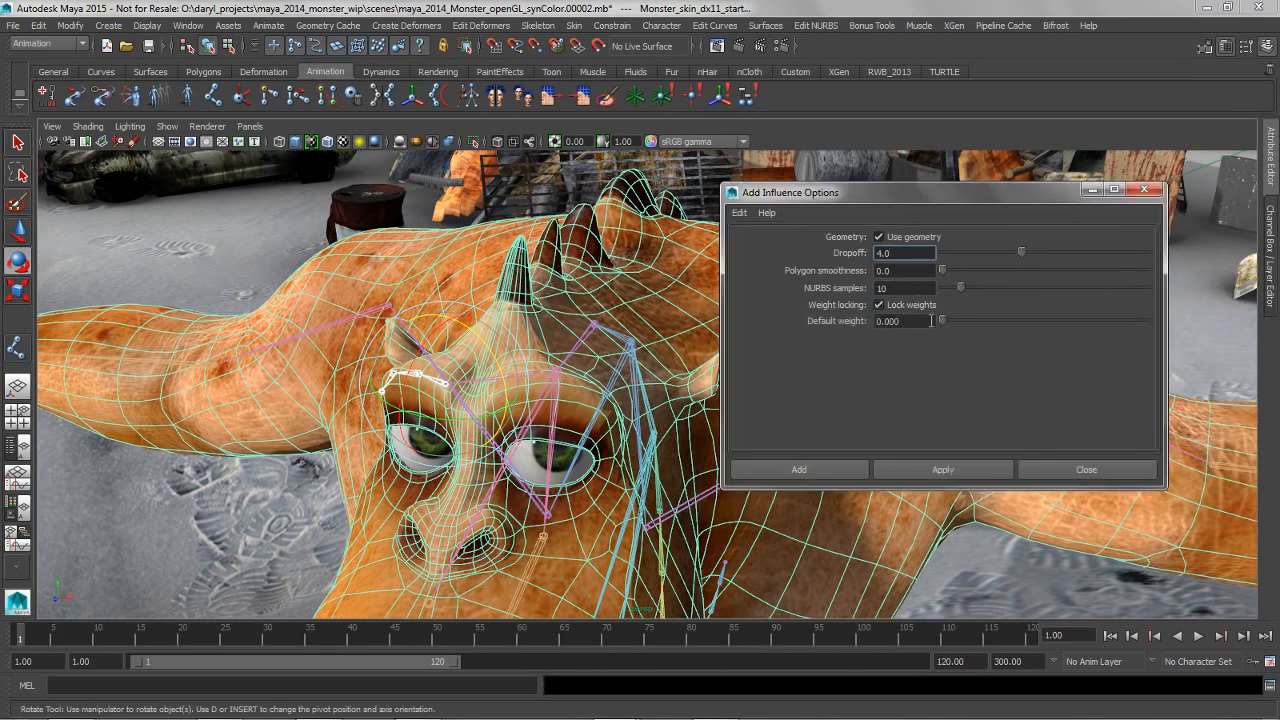
left_click(879, 238)
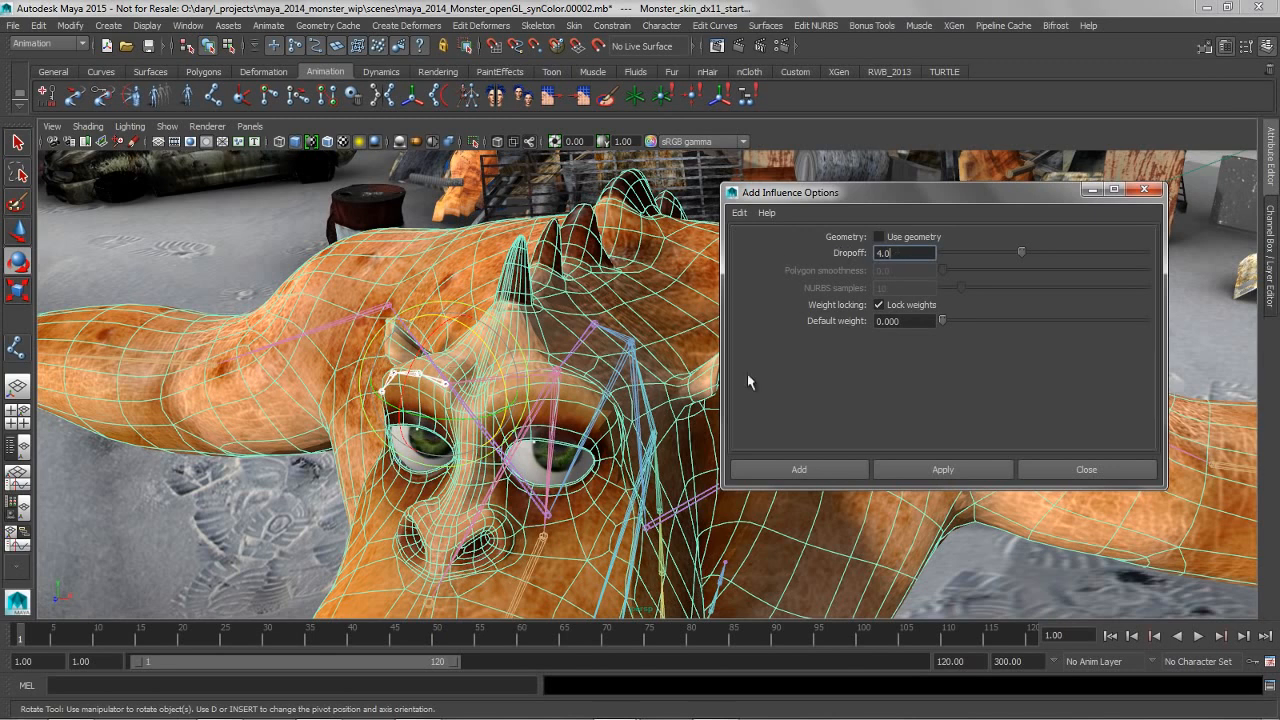
left_click(879, 237)
left_click(883, 305)
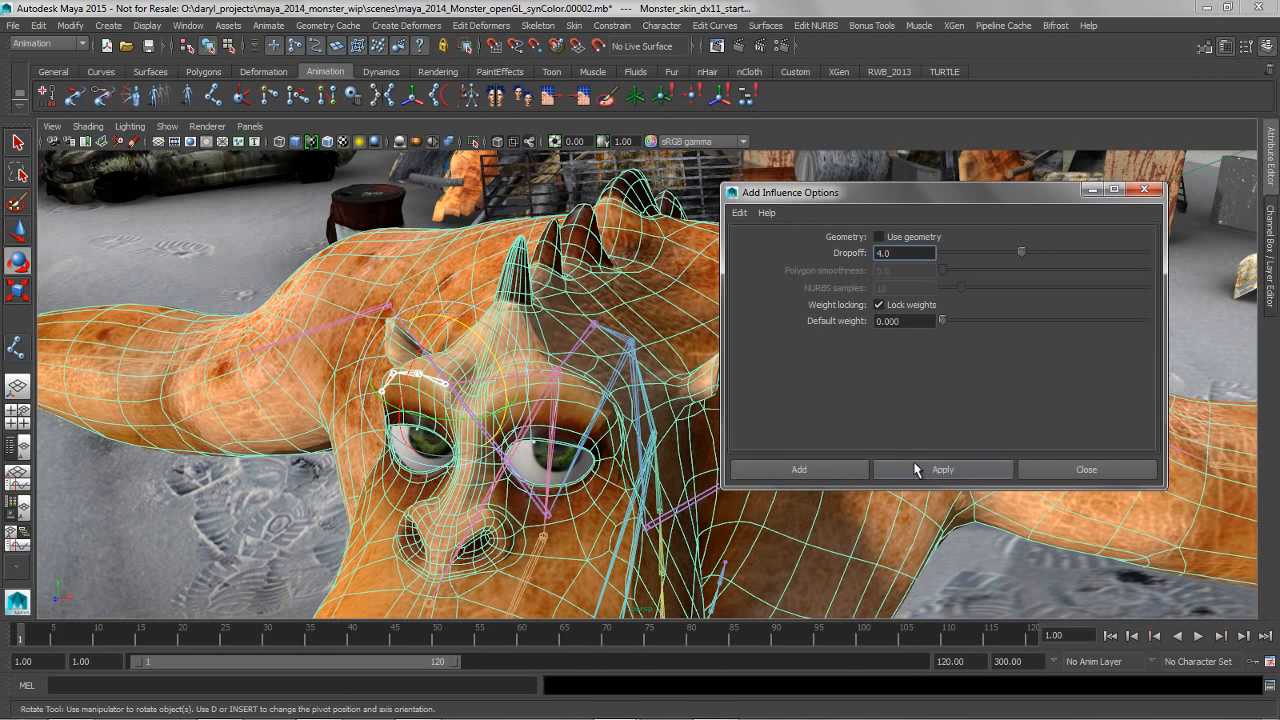
Add the eyebrow joints as skin influences, close the options, and start the Paint Skin Weights tool on the monster's skin mesh
left_click(915, 470)
left_click(1038, 468)
right_click_drag(611, 441, 790, 405, "alt")
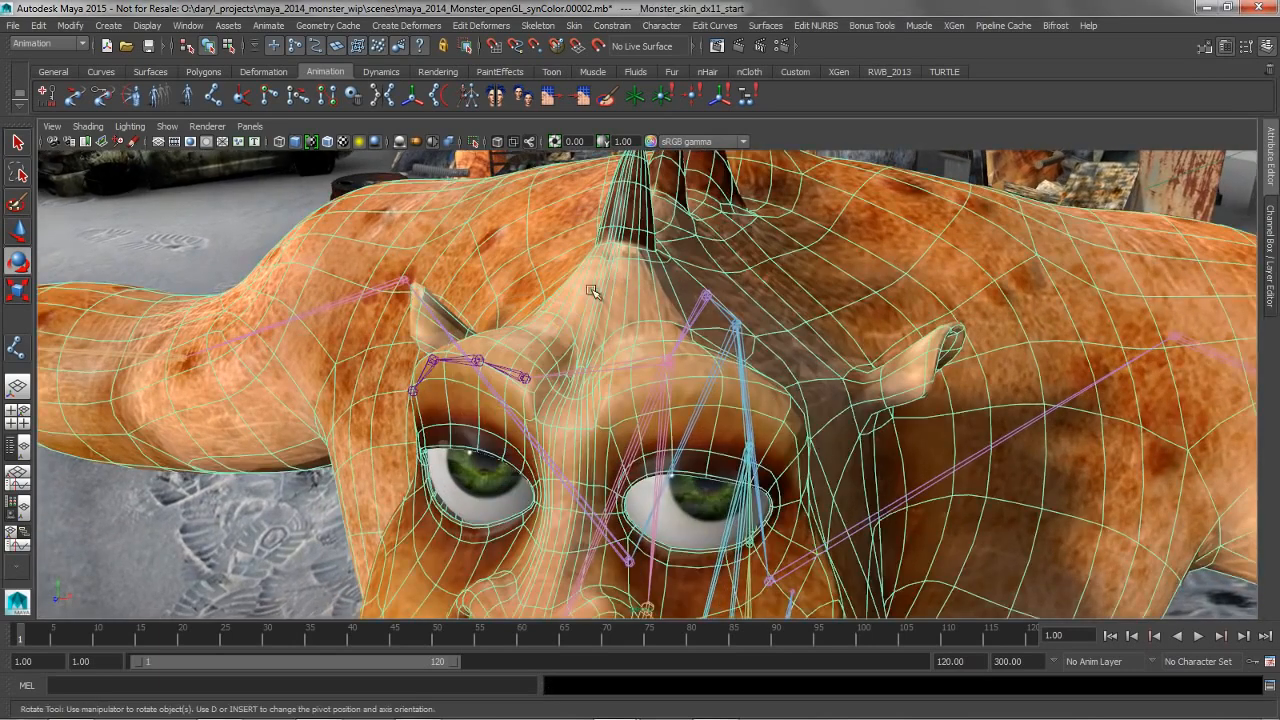
middle_click_drag(592, 291, 645, 317, "alt")
right_click_drag(648, 306, 600, 272)
mouse_move(606, 342)
left_mouse_down("alt")
mouse_move(583, 369)
mouse_move(619, 327)
left_mouse_up("alt")
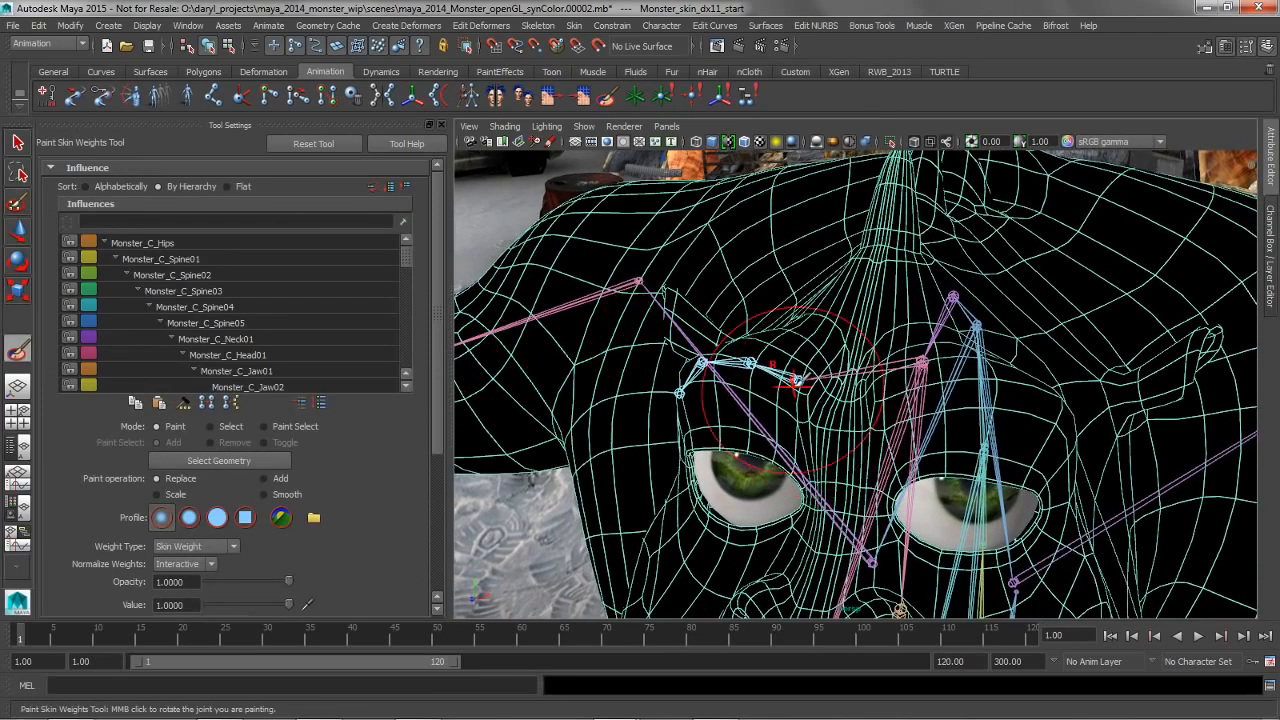
Pick the inner right eyebrow joint as the influence and paint Replace weights of 1 over the right brow
right_click(790, 378)
left_click(790, 339)
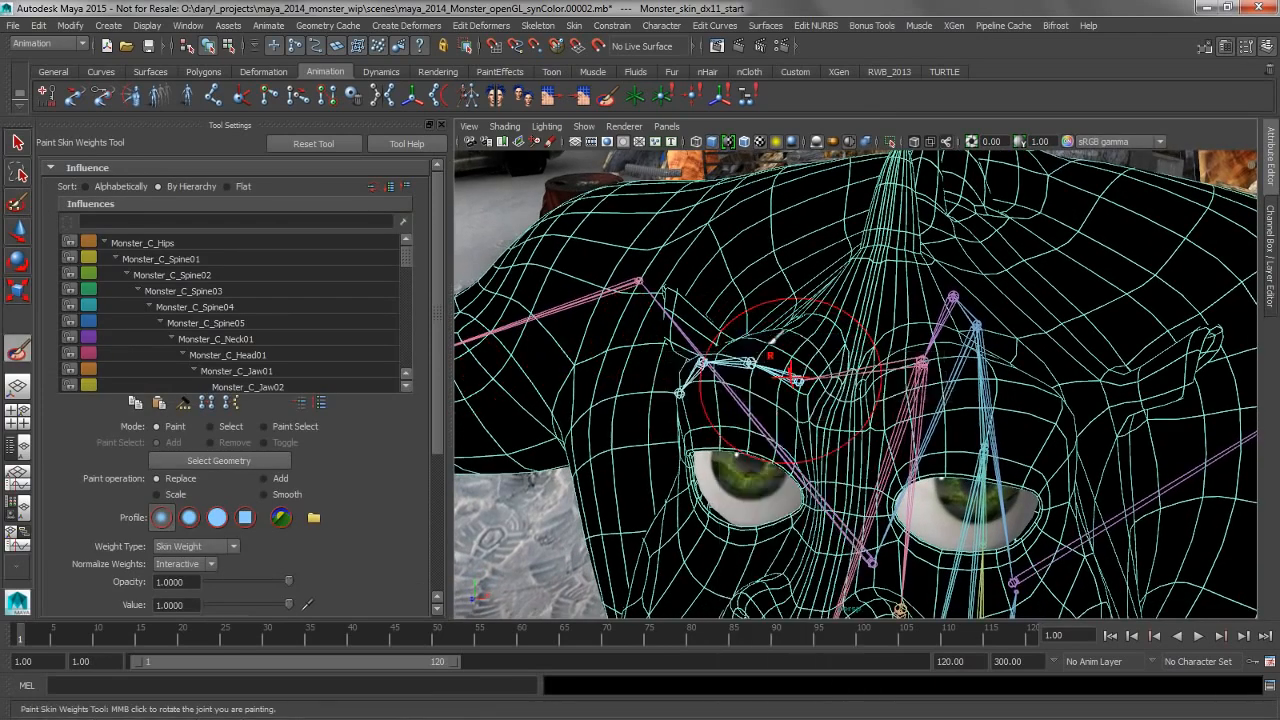
mouse_move(775, 366)
left_mouse_down()
mouse_move(748, 361)
mouse_move(782, 358)
left_mouse_up()
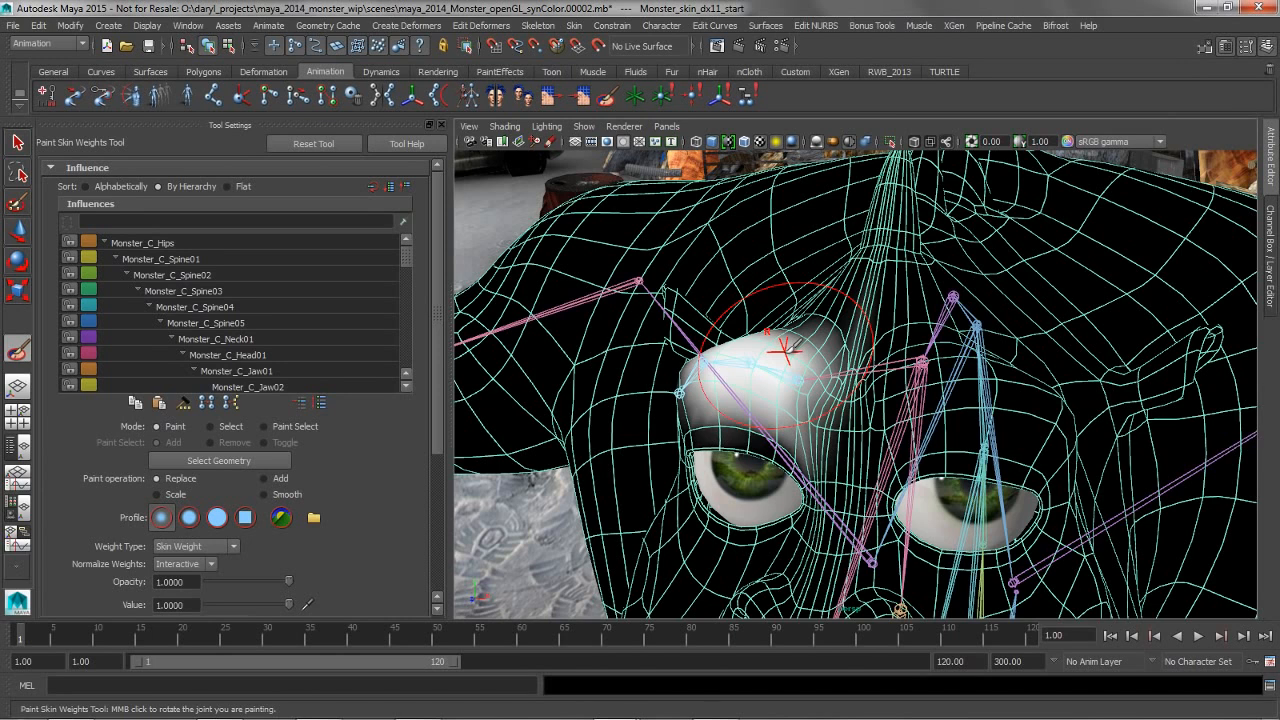
Rotate the inner eyebrow joint from within the weight painting tool to test the brow, leave the tool and deselect the mesh
middle_click(789, 352)
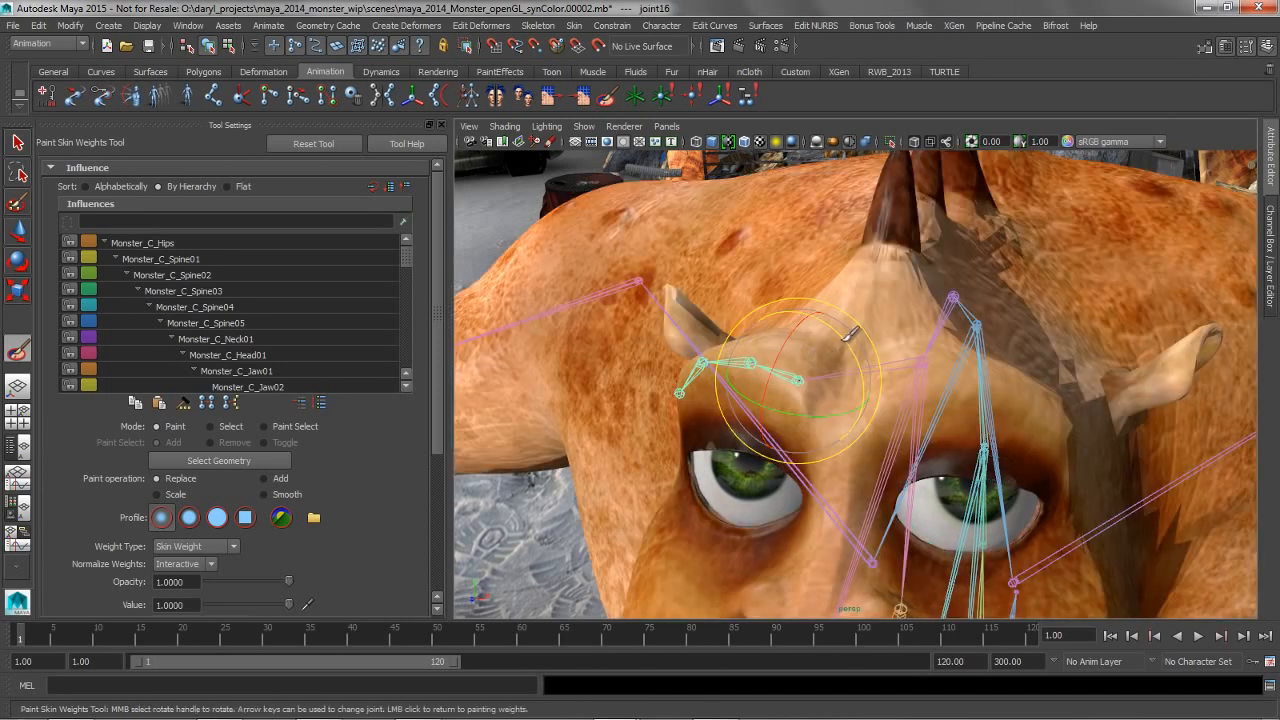
middle_click_drag(850, 333, 858, 365)
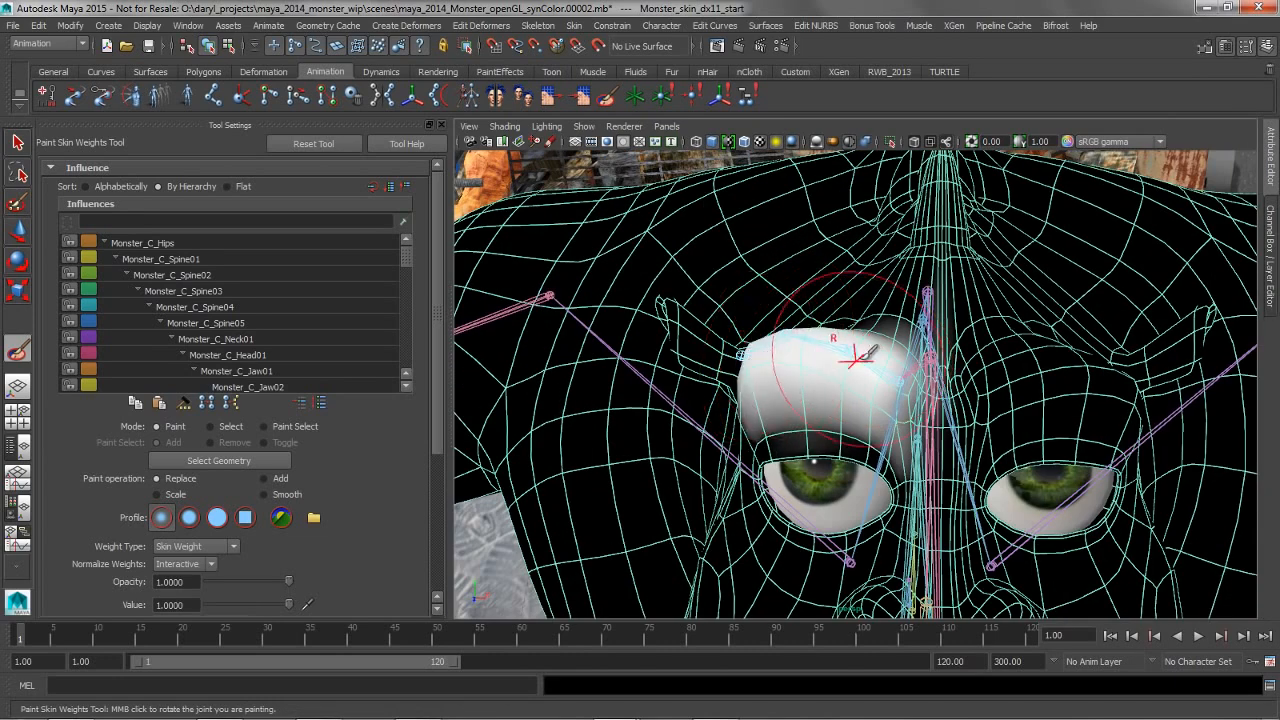
middle_click(870, 352)
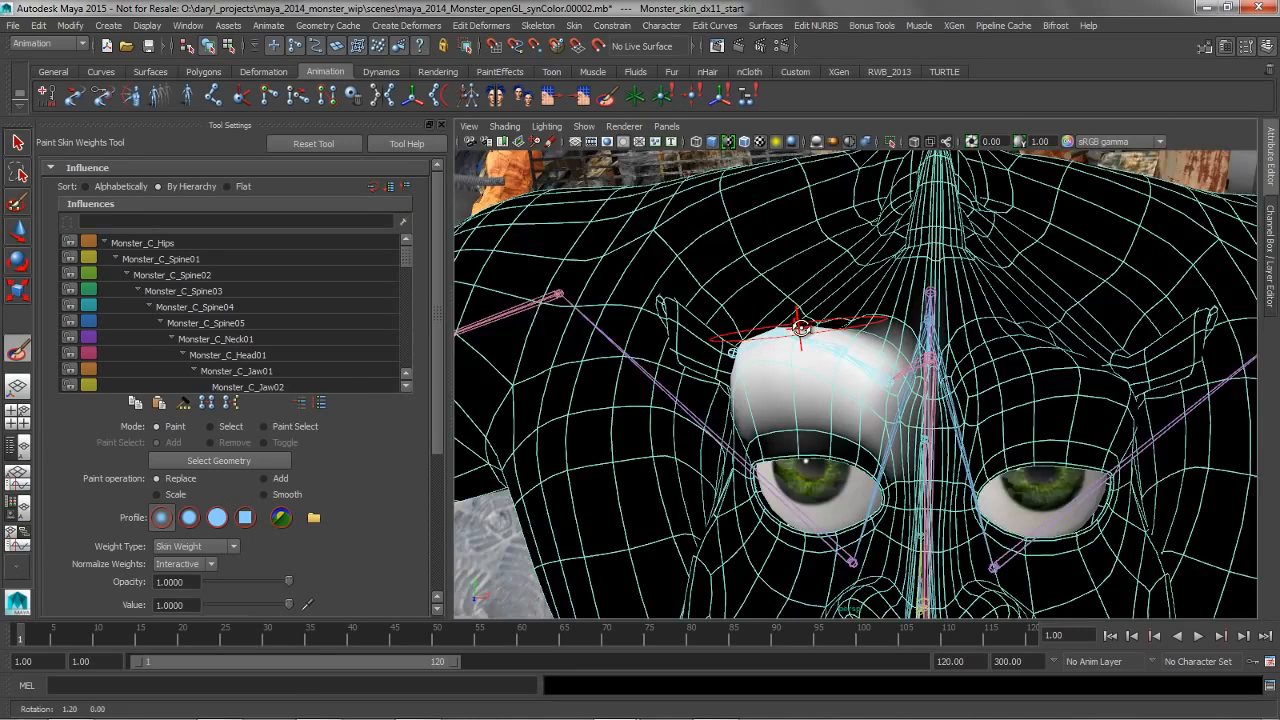
mouse_move(878, 272)
left_mouse_down("alt")
mouse_move(875, 306)
mouse_move(788, 311)
left_mouse_up("alt")
key("w")
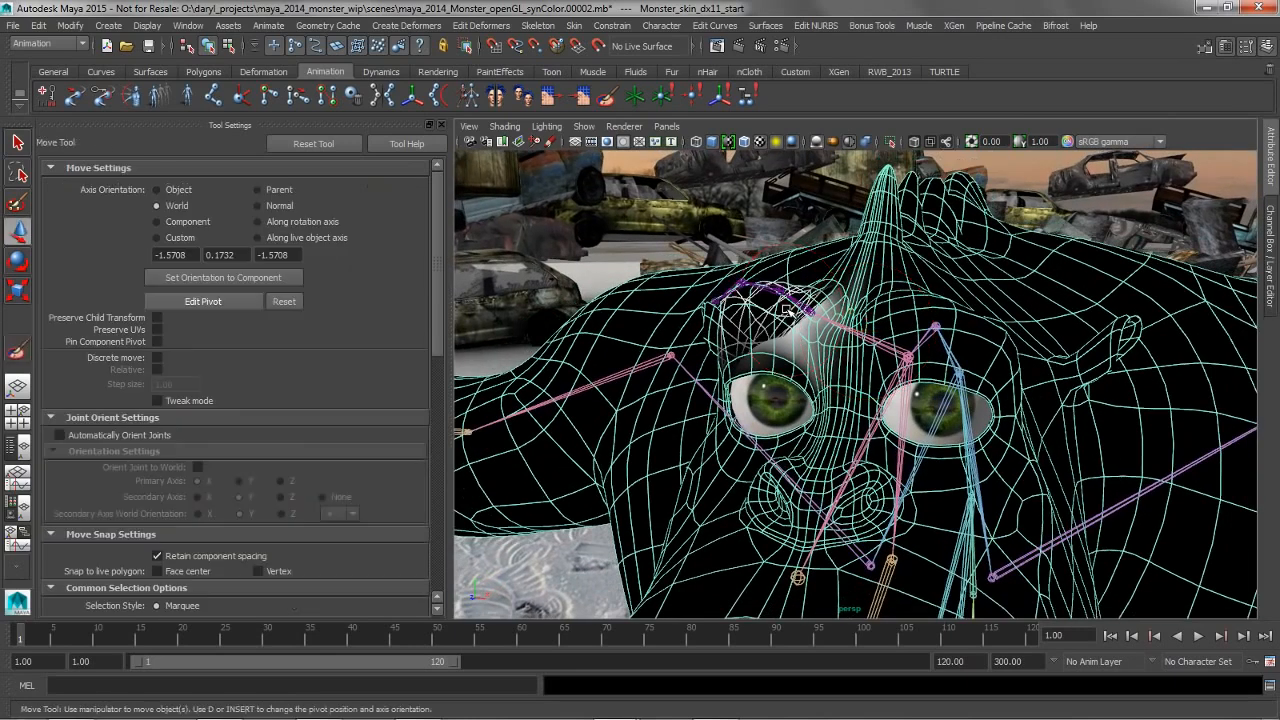
right_click_drag(853, 279, 865, 235)
left_click(698, 223)
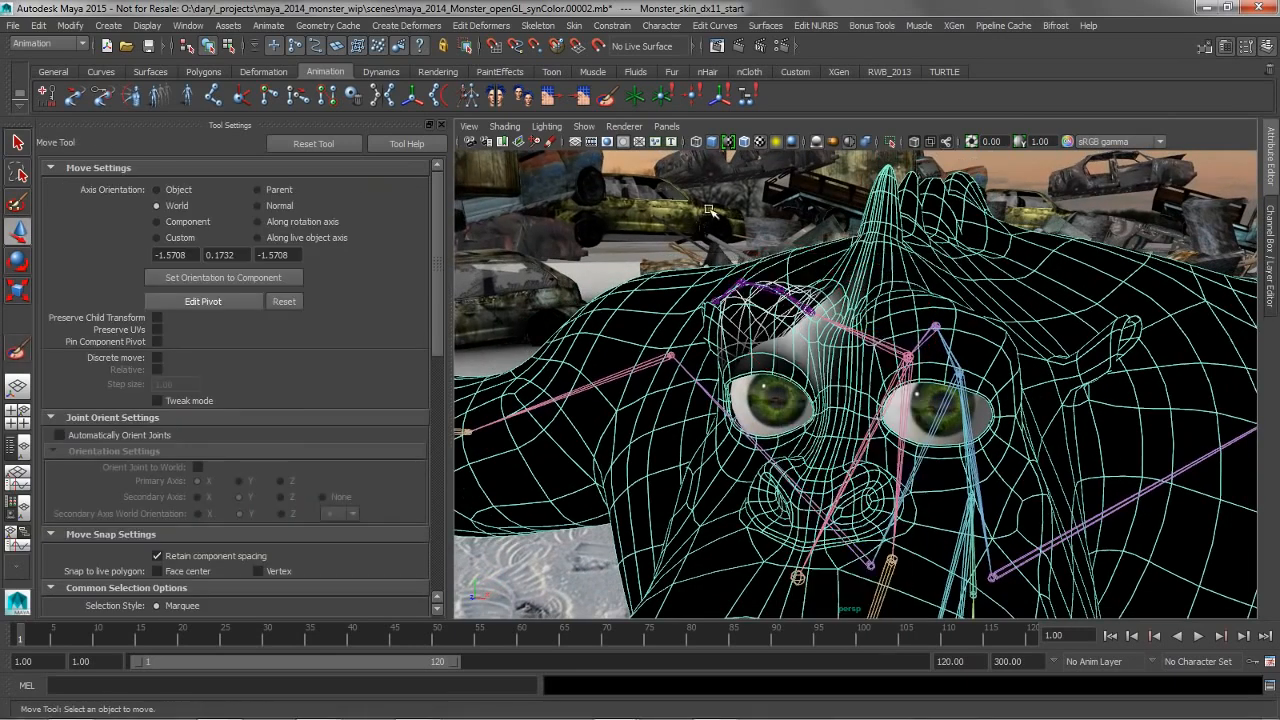
Select the Monster_C_Tail03 joint and rotate it to twist the monster's tail
left_click_drag(770, 280, 979, 374, "alt")
middle_click_drag(790, 508, 803, 437, "alt")
right_click_drag(834, 435, 891, 453, "alt")
left_click(802, 489)
middle_click_drag(772, 496, 765, 485, "alt")
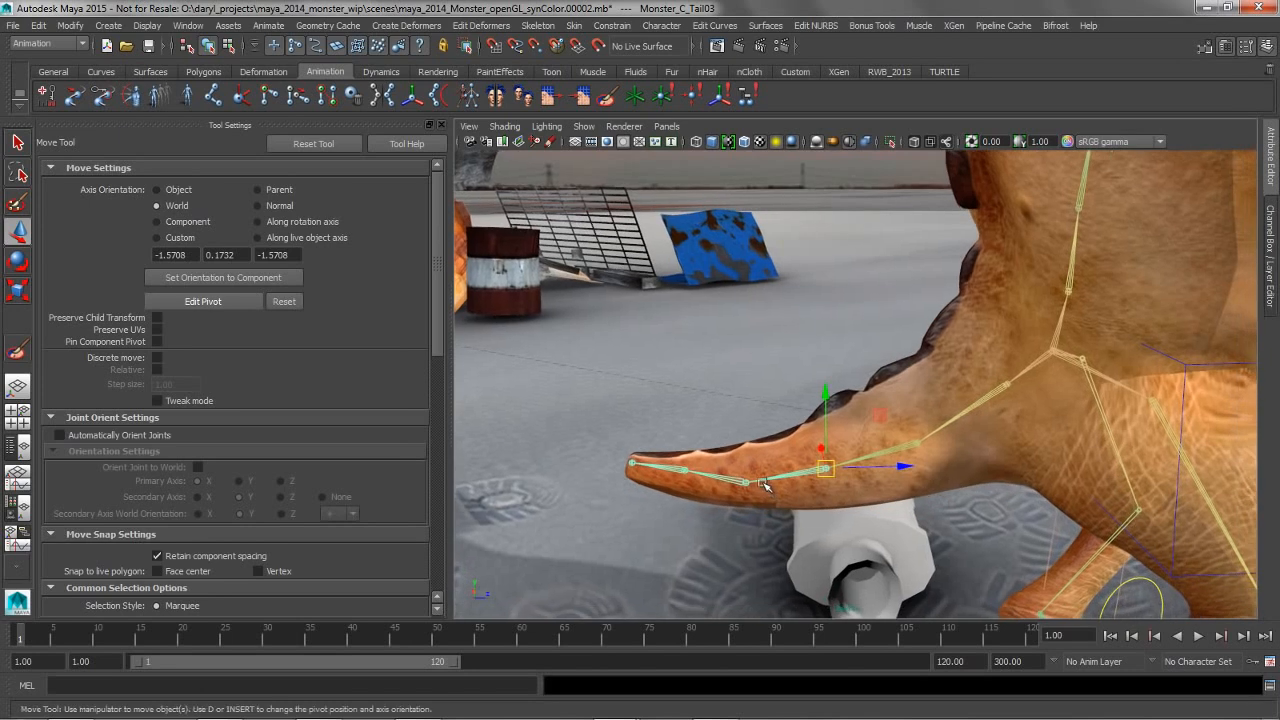
key("e")
left_click_drag(829, 465, 858, 462)
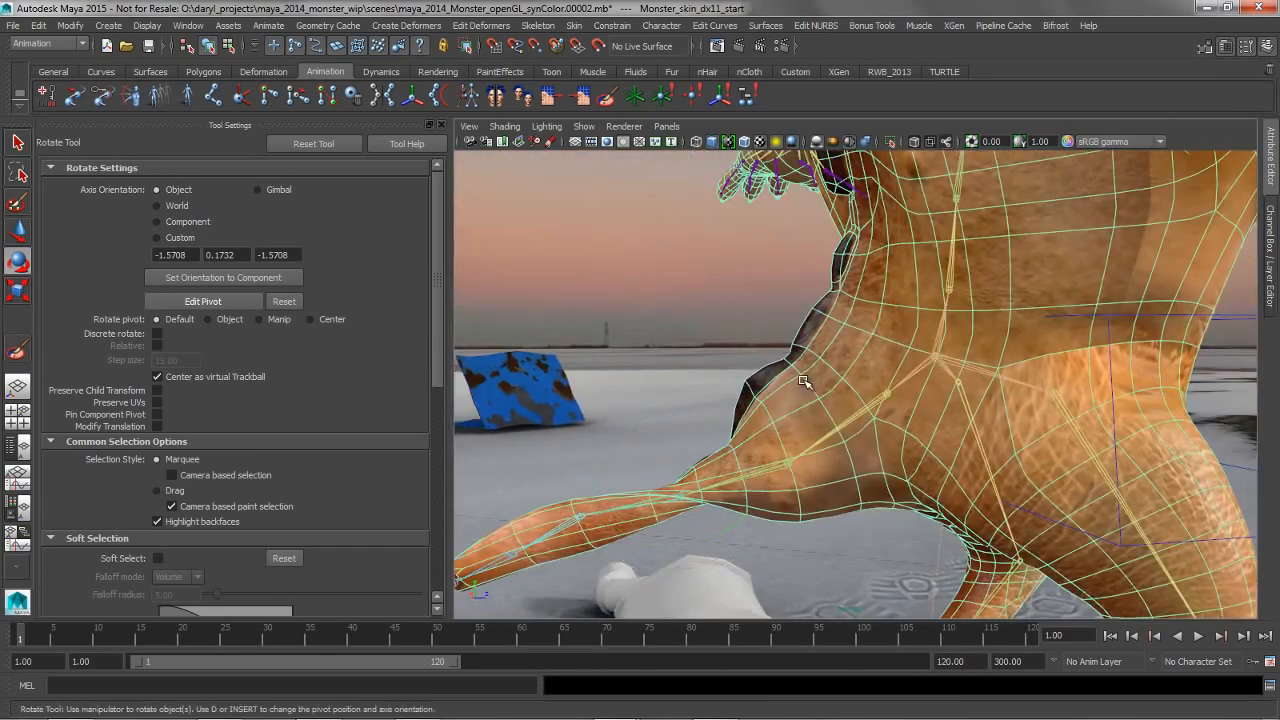
Set the skinning method of the monster mesh's skinCluster15 to Dual Quaternion
left_click(1267, 252)
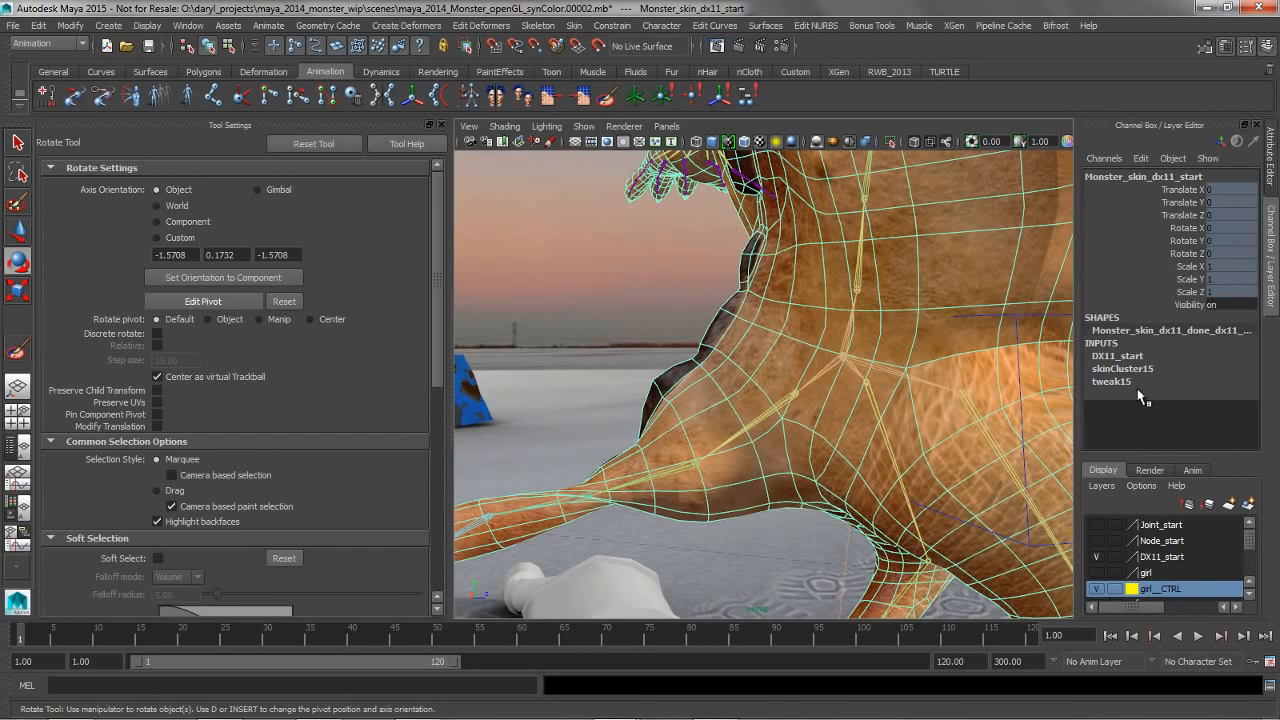
left_click(1133, 370)
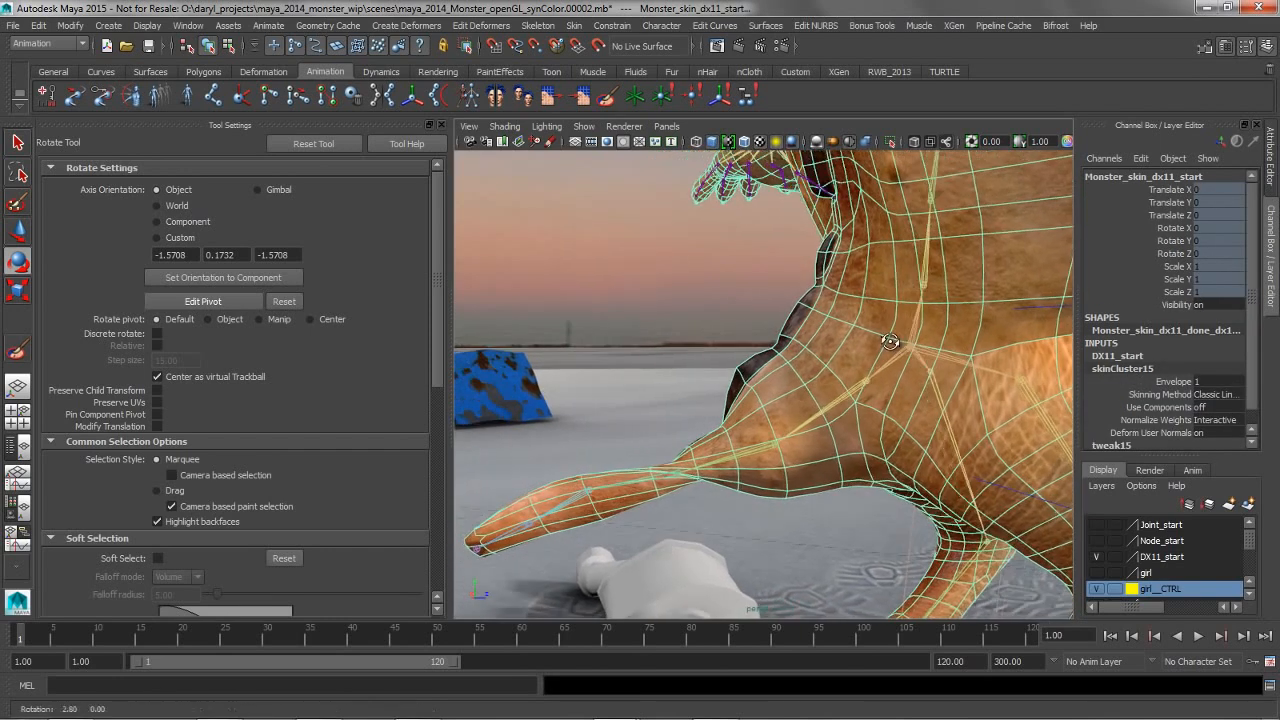
left_click(1221, 396)
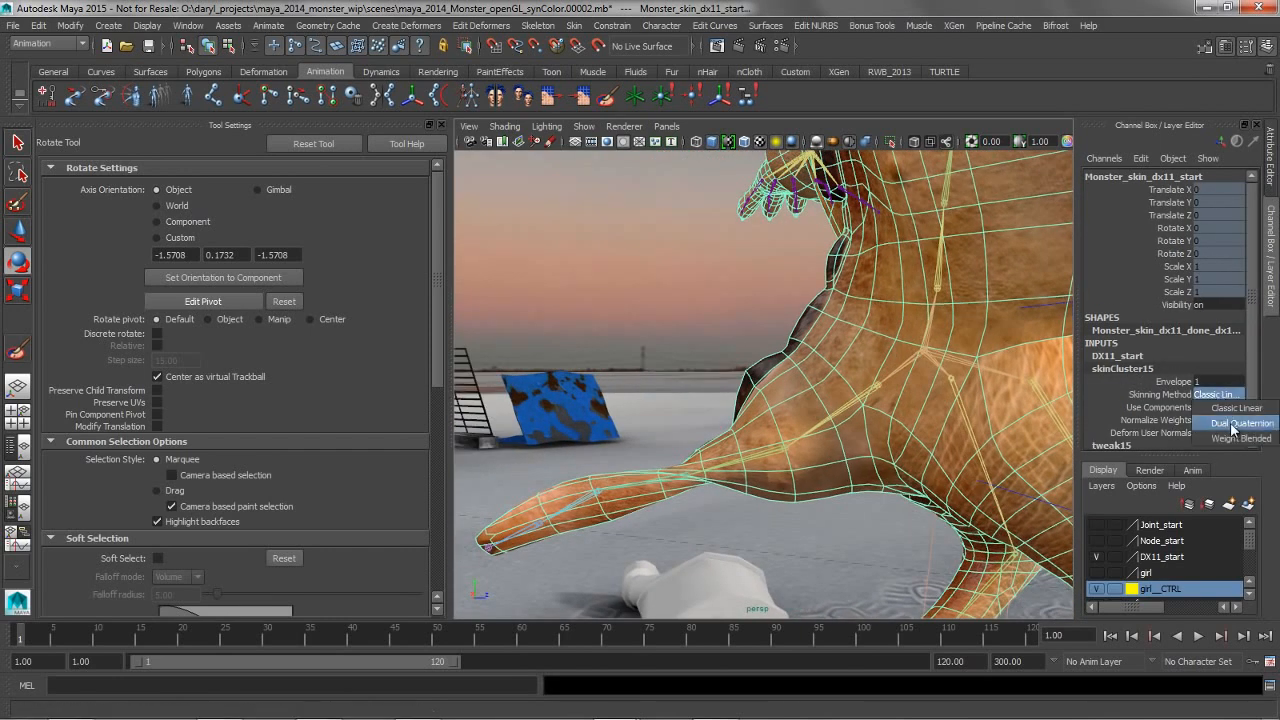
left_click(1234, 424)
left_click_drag(847, 414, 779, 400, "alt")
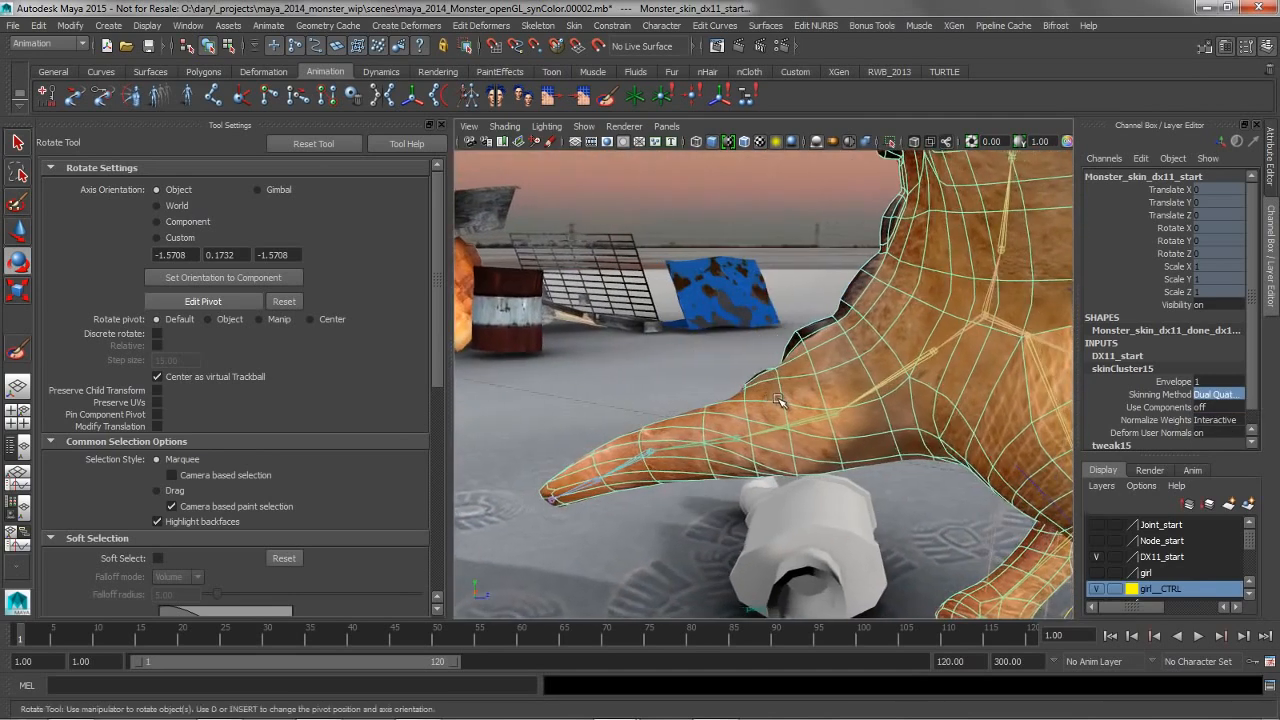
Try the Weight Blended skinning method, return to Dual Quaternion, and inspect the twisted tail from several sides
left_click(1224, 396)
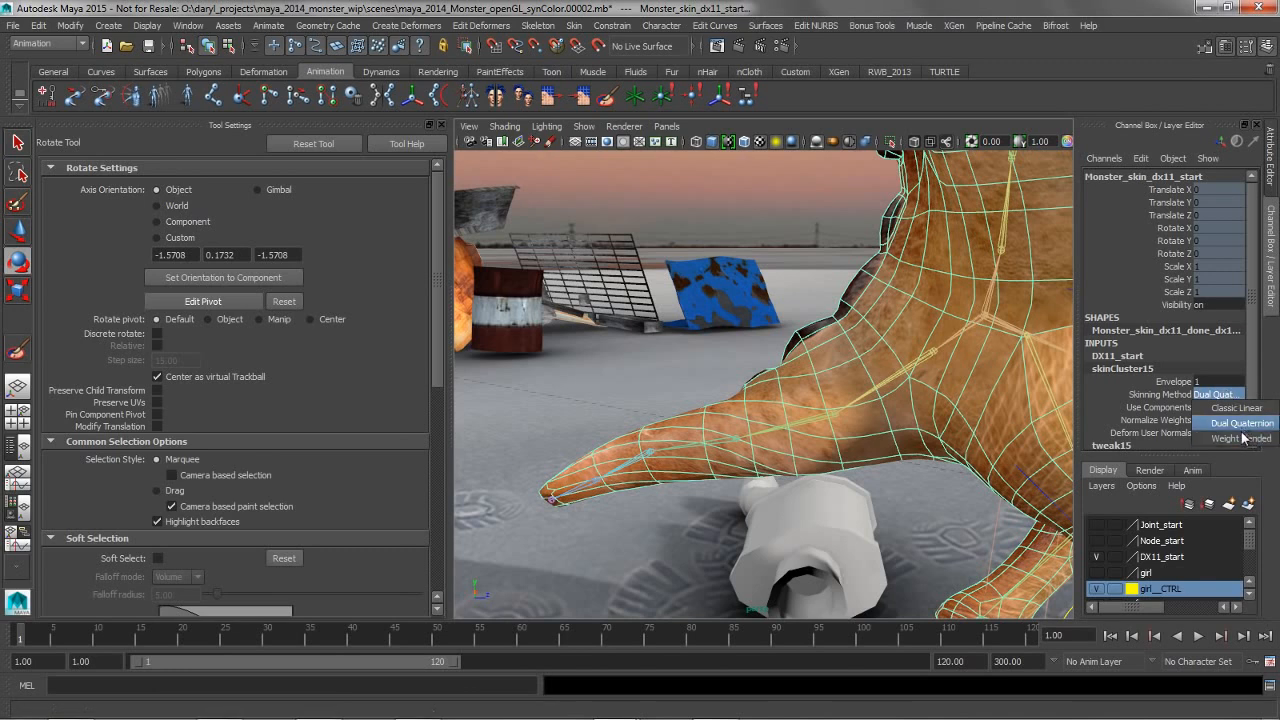
left_click(1243, 438)
left_click(1220, 396)
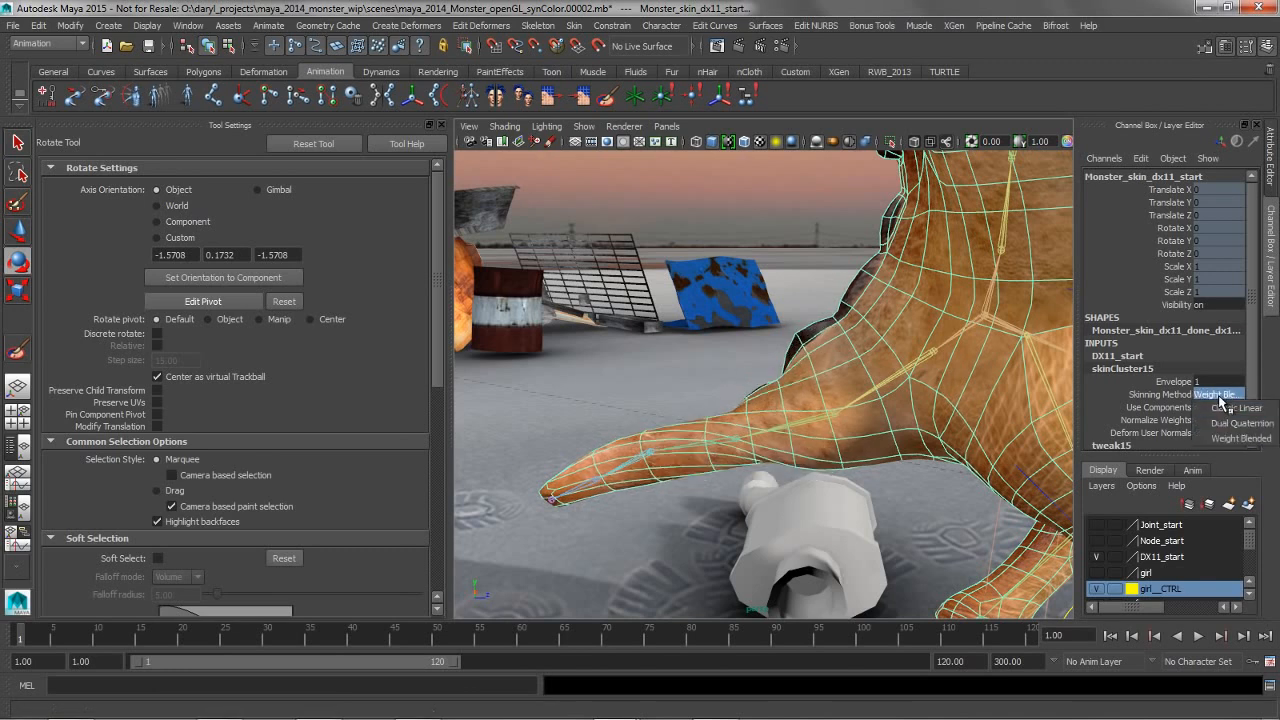
left_click(1230, 424)
left_click_drag(800, 405, 893, 403, "alt")
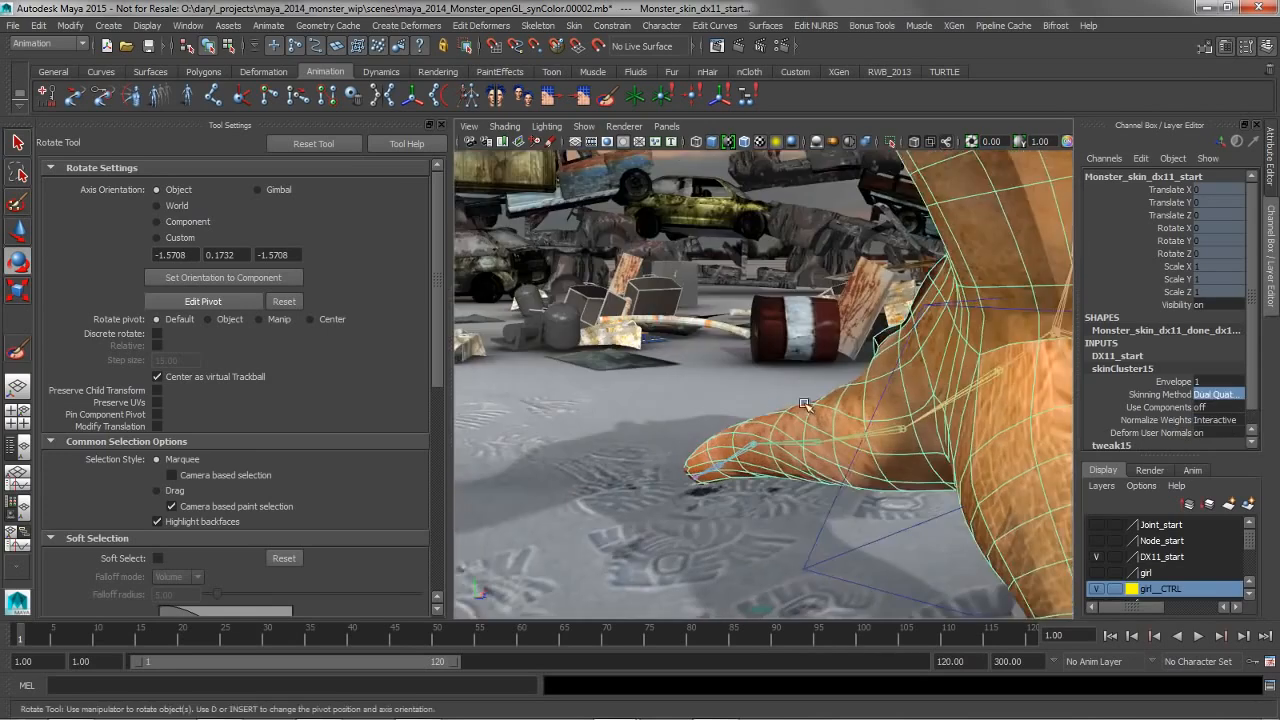
right_click_drag(893, 403, 741, 395, "alt")
right_click_drag(843, 393, 703, 389, "alt")
mouse_move(703, 389)
left_mouse_down("alt")
mouse_move(800, 370)
mouse_move(725, 398)
left_mouse_up("alt")
Deselect the monster mesh, close the Tool Settings, and return to a single perspective view of the whole monster
key("w")
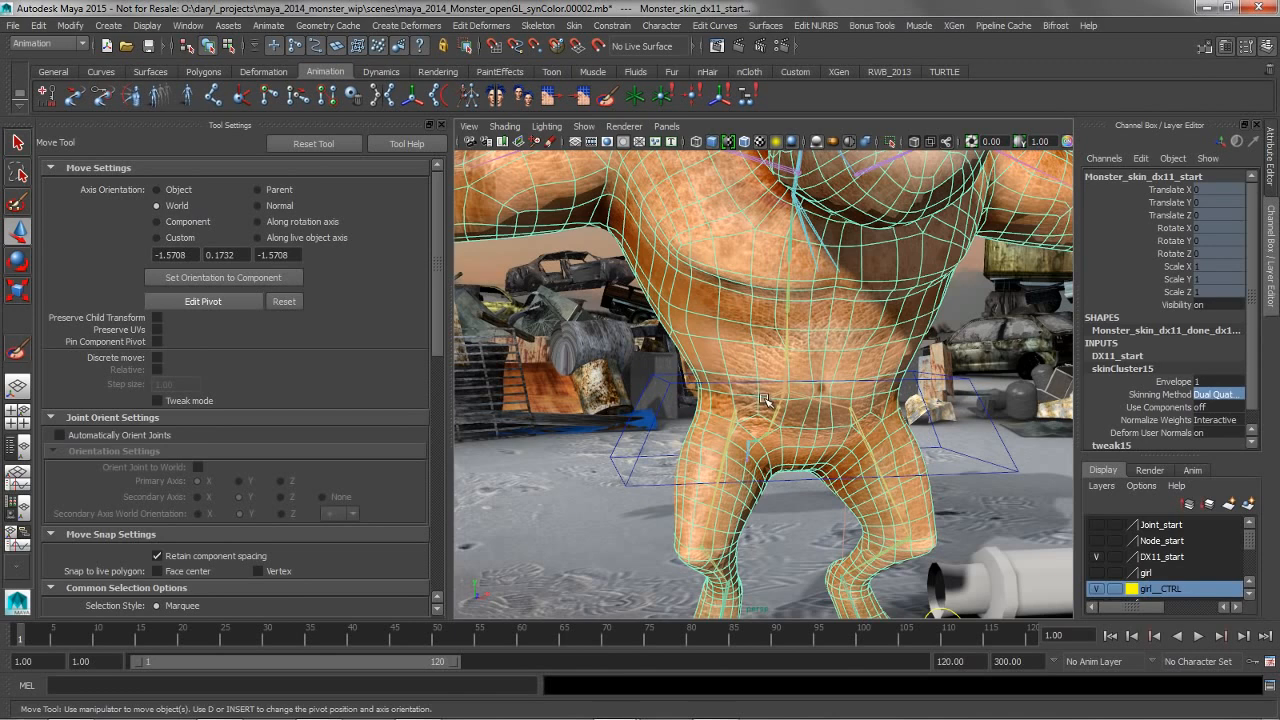
left_click(982, 350)
right_click_drag(927, 341, 803, 342, "alt")
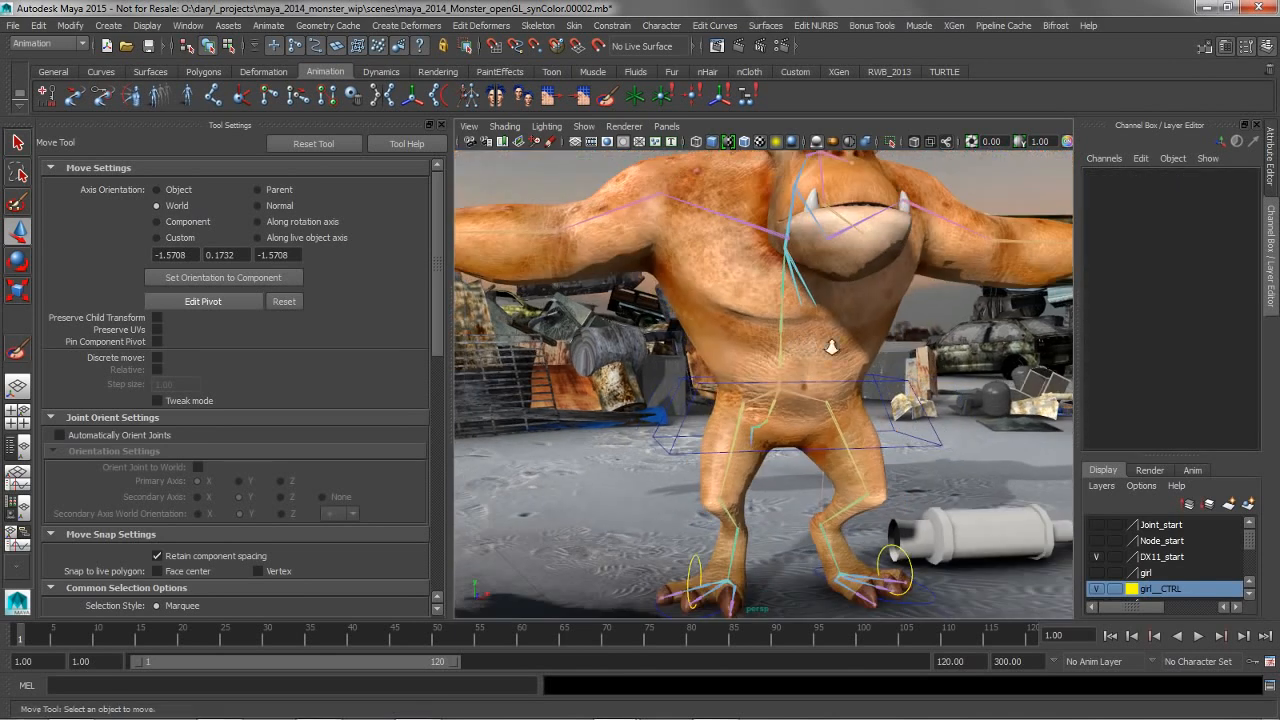
right_click_drag(831, 347, 803, 340, "alt")
left_click_drag(803, 340, 757, 367, "alt")
key("space")
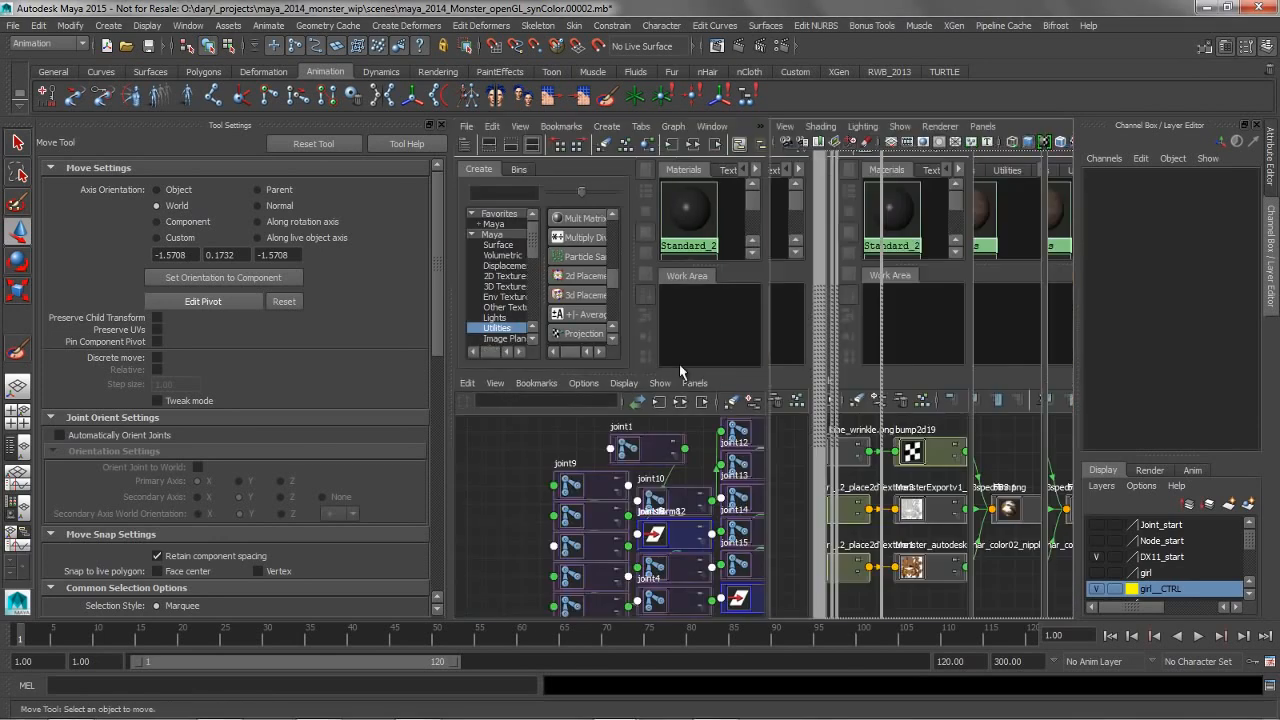
right_click_drag(808, 371, 810, 371, "alt")
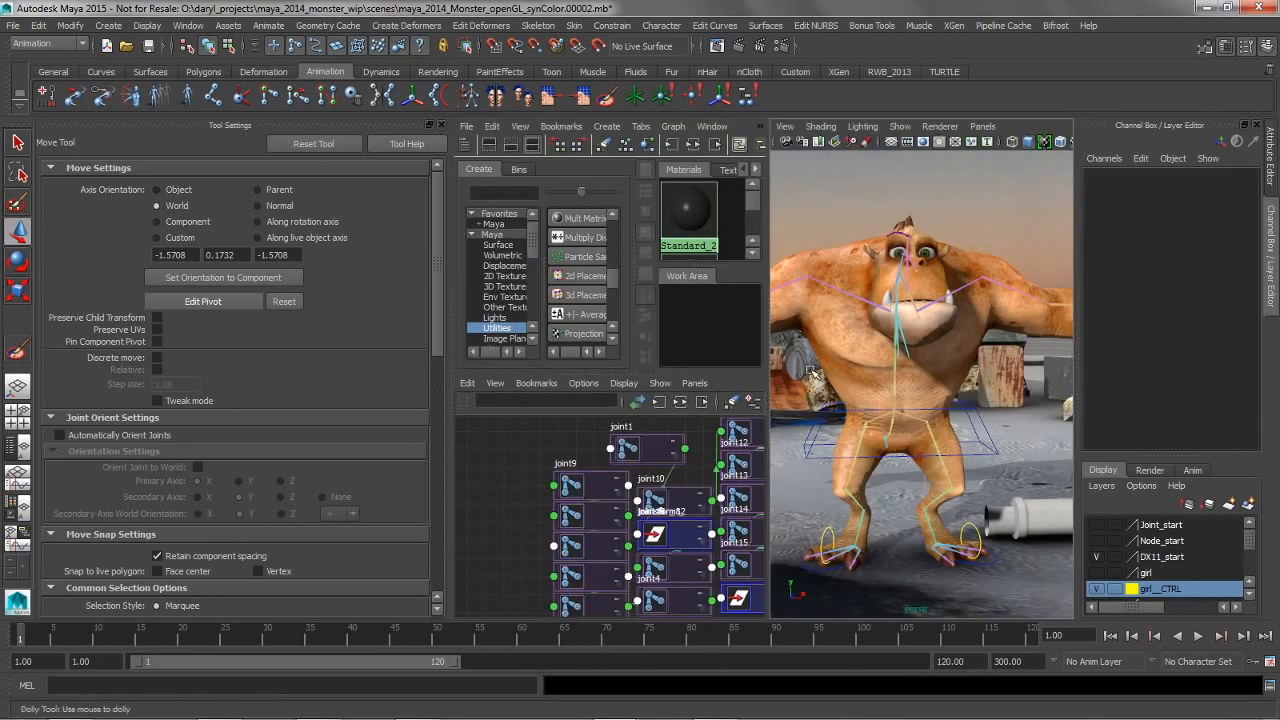
left_click(439, 126)
key("space")
Select the monster's skin mesh and duplicate it
right_click_drag(533, 407, 590, 396, "alt")
left_click(590, 395)
left_click_drag(592, 394, 589, 396, "alt")
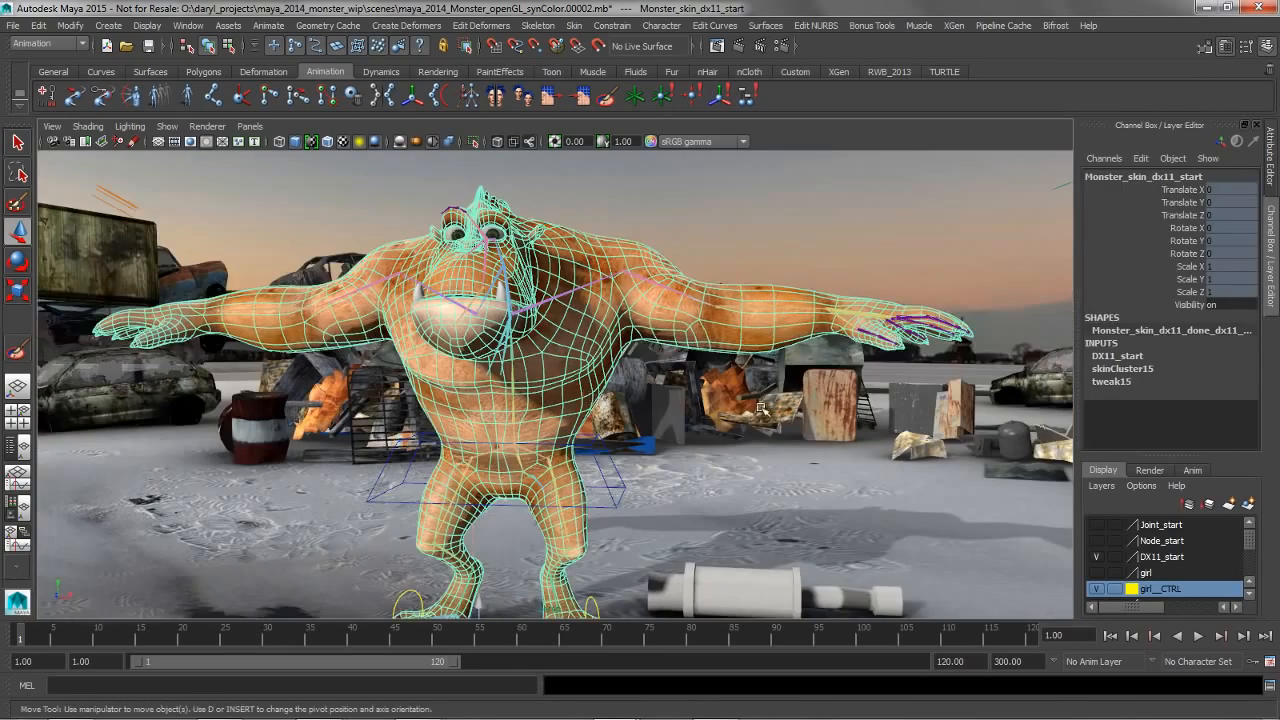
right_click_drag(762, 409, 624, 409, "alt")
left_click_drag(624, 409, 620, 411, "alt")
key("ctrl+d")
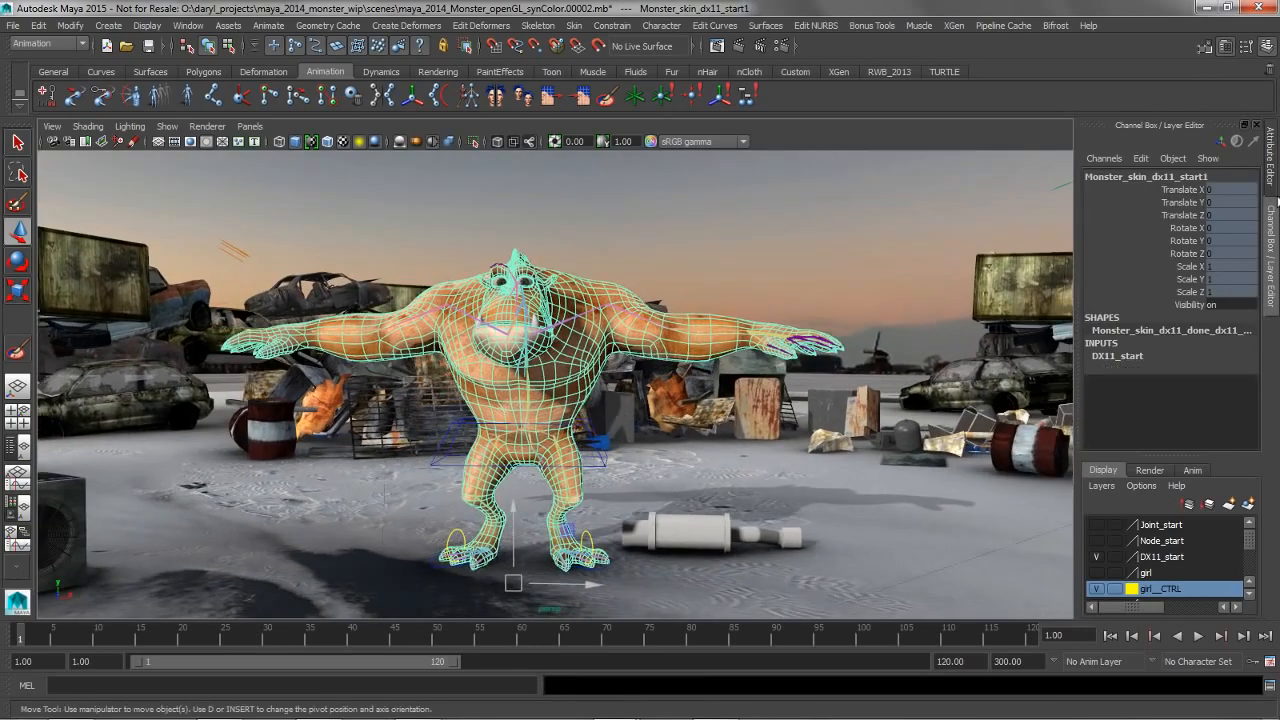
Unlock the duplicate's translate, rotate and scale channels and move it along X to about 237 beside the original
left_click_drag(1180, 192, 1180, 290)
right_click(1180, 280)
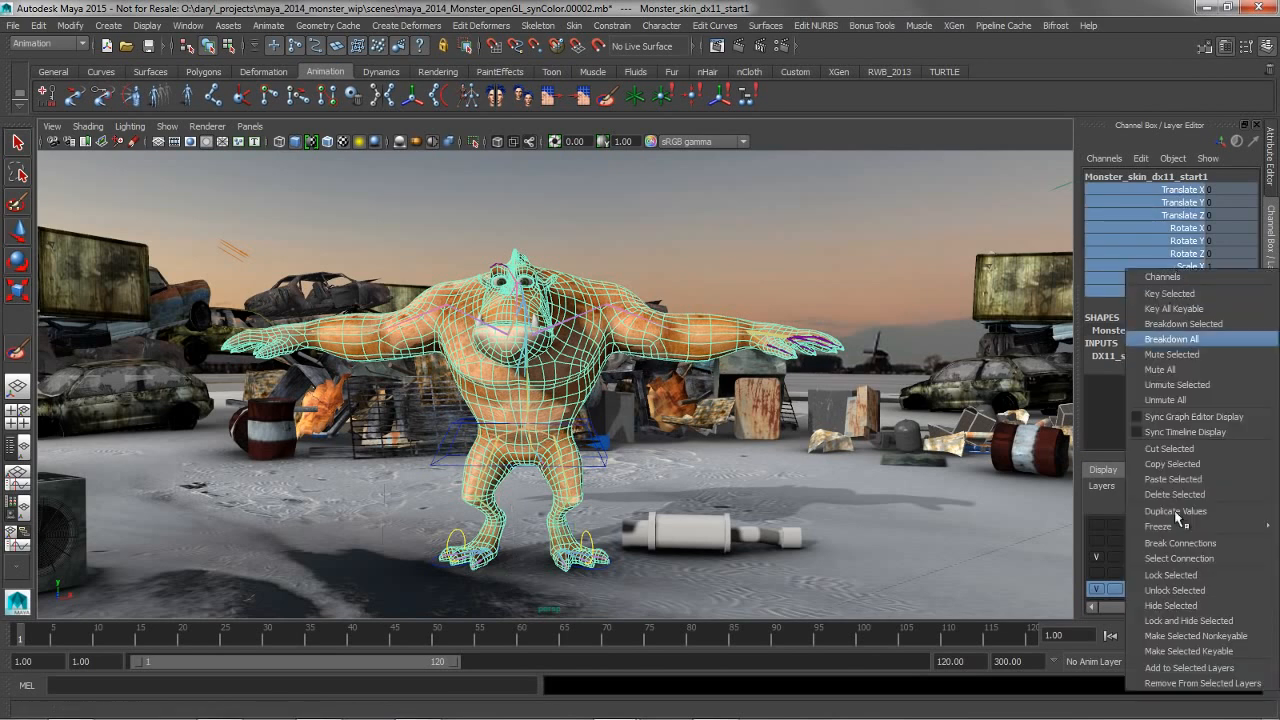
left_click(1190, 592)
key("w")
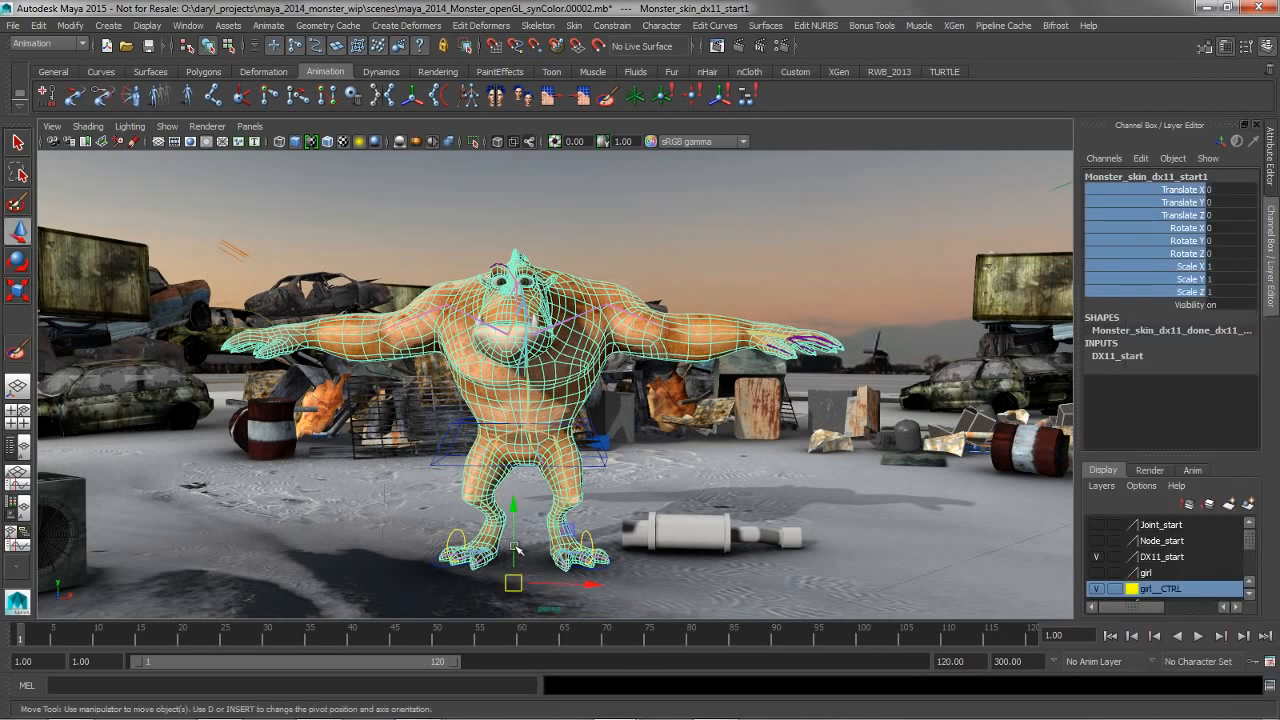
left_click_drag(592, 584, 1050, 590)
Switch the duplicated monster mesh to vertex mode and select all the vertices of its head
left_click_drag(850, 430, 735, 450, "alt")
middle_click_drag(735, 450, 602, 400, "alt")
left_click_drag(736, 486, 732, 442, "alt")
left_click_drag(688, 484, 682, 585, "alt")
key("ctrl+z")
left_click_drag(726, 423, 655, 420, "alt")
middle_click_drag(655, 420, 656, 516, "alt")
left_click_drag(685, 445, 782, 545, "alt")
middle_click_drag(782, 545, 720, 410, "alt")
left_click_drag(720, 410, 730, 475, "alt")
middle_click_drag(728, 455, 668, 358, "alt")
right_click_drag(668, 358, 692, 428, "alt")
right_click_drag(620, 342, 617, 341)
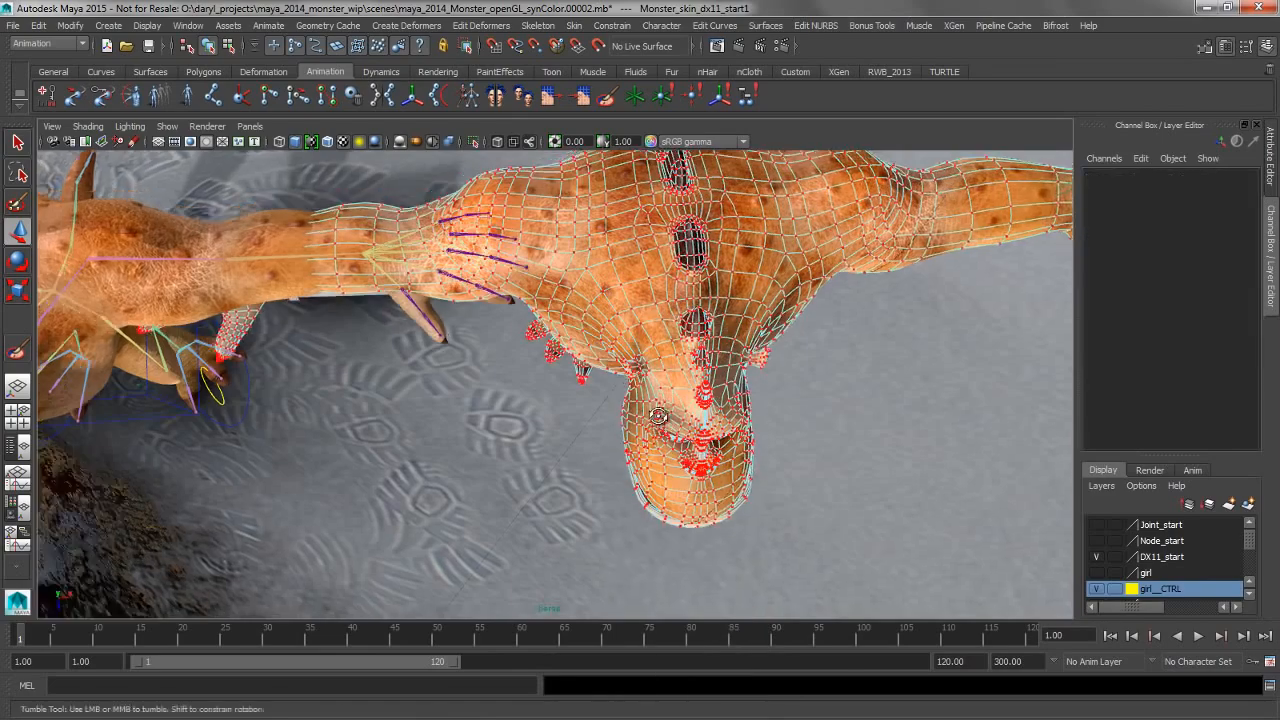
left_click_drag(656, 400, 667, 438, "alt")
middle_click_drag(634, 434, 536, 434, "alt")
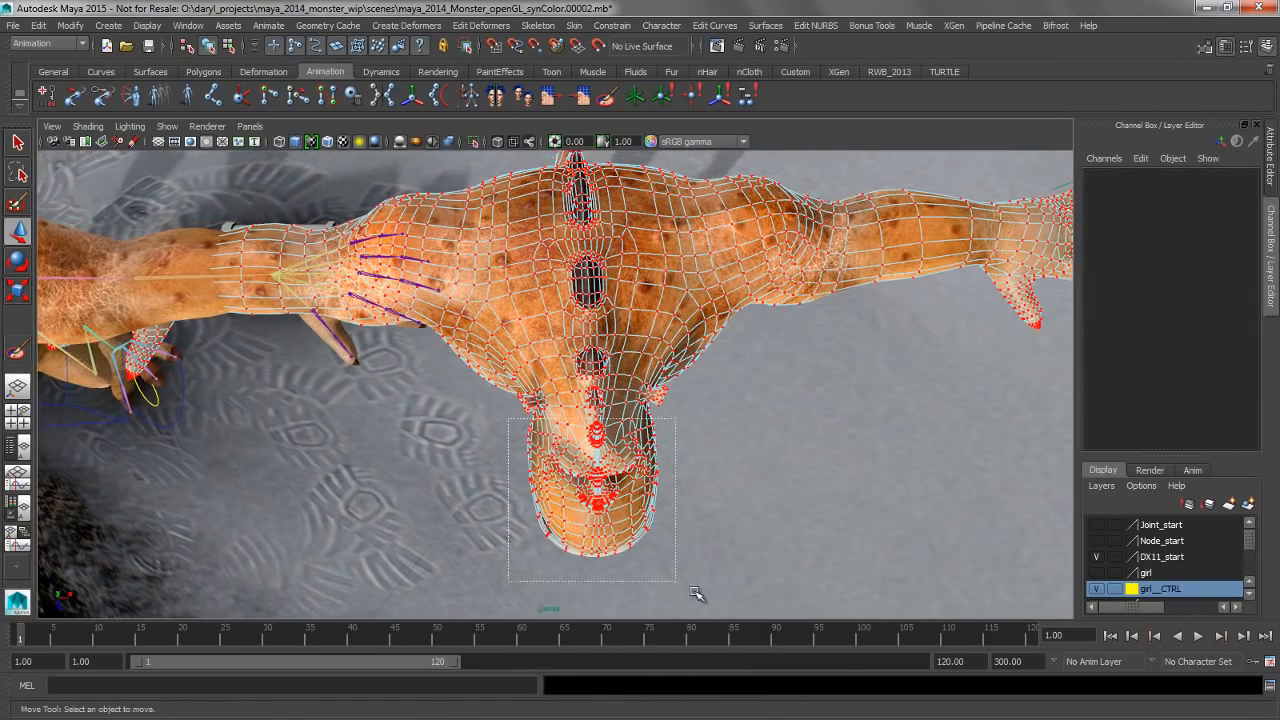
left_click_drag(692, 591, 696, 592)
Create a lattice deformer with 2 × 5 × 2 divisions around the selected head vertices and switch to its lattice points
left_click_drag(711, 530, 556, 345, "alt")
middle_click_drag(550, 347, 611, 453, "alt")
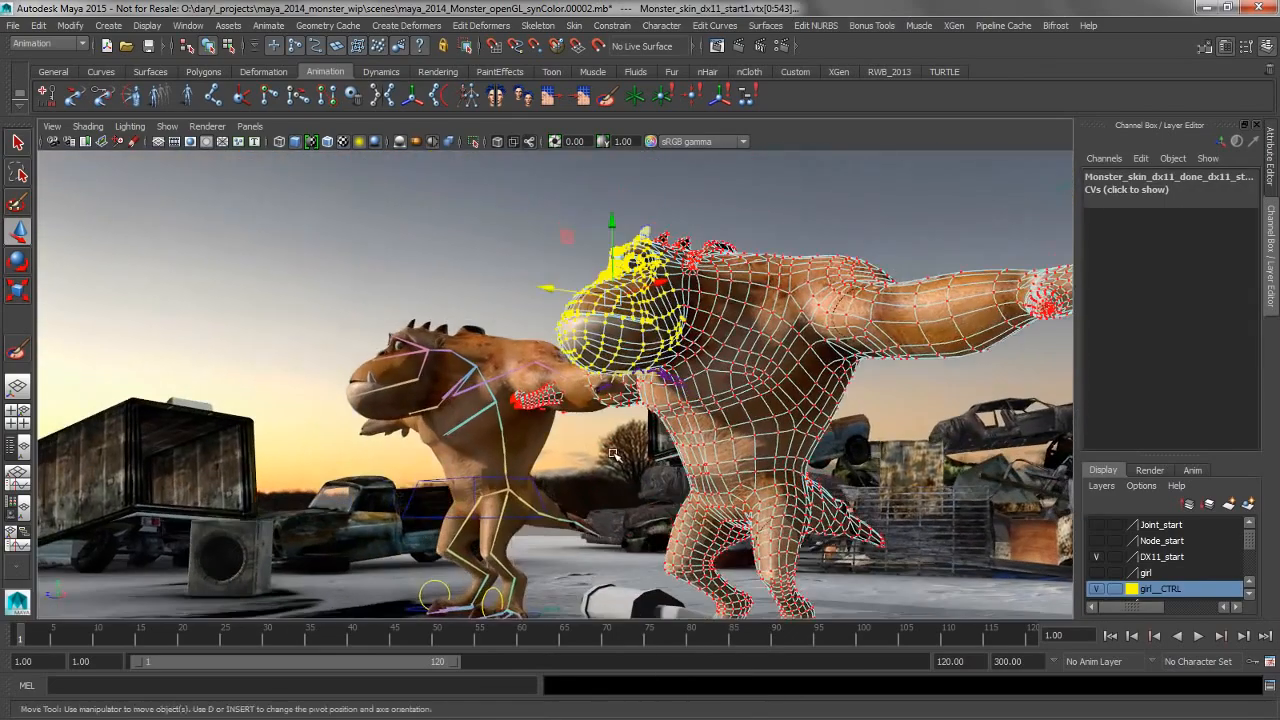
right_click_drag(613, 455, 650, 470, "alt")
key("space")
left_click_drag(510, 374, 543, 418)
left_click_drag(619, 369, 570, 372, "alt")
right_click_drag(608, 340, 522, 346)
right_click_drag(648, 468, 652, 345)
Pull the two lowest front lattice points down and scale them to enlarge the duplicated monster's jaw
left_click(543, 413)
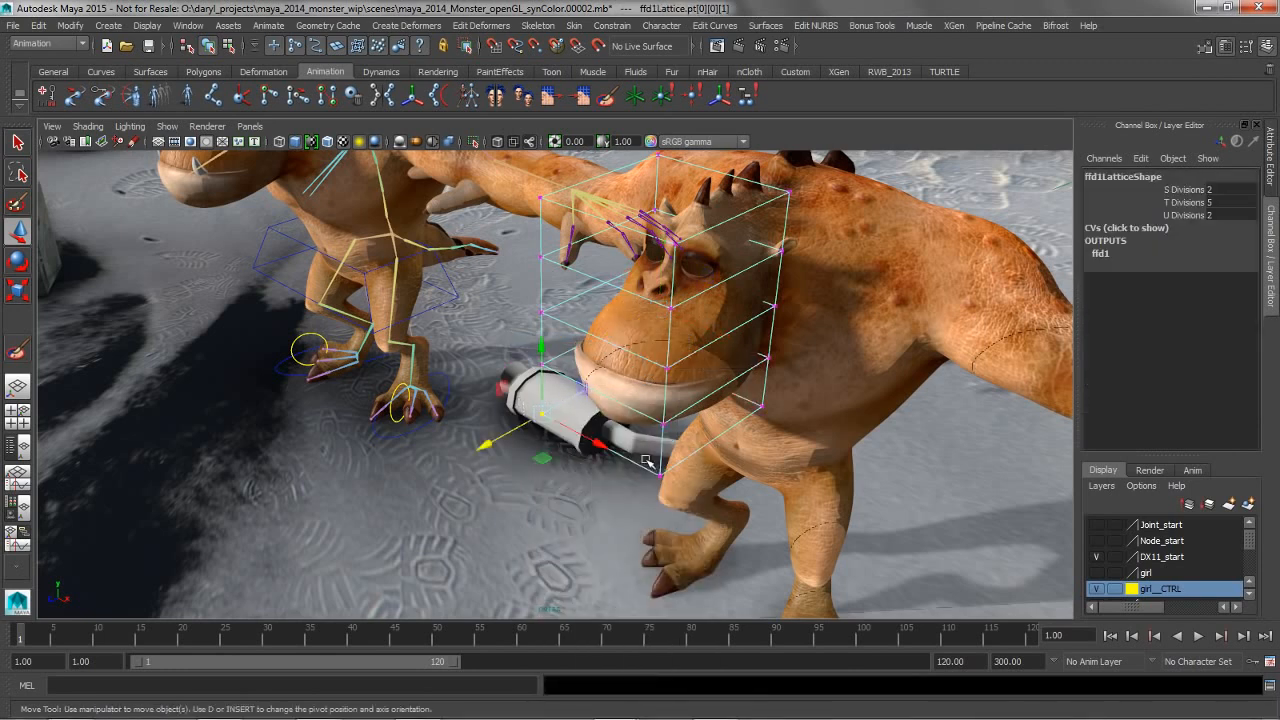
left_click_drag(605, 402, 595, 451)
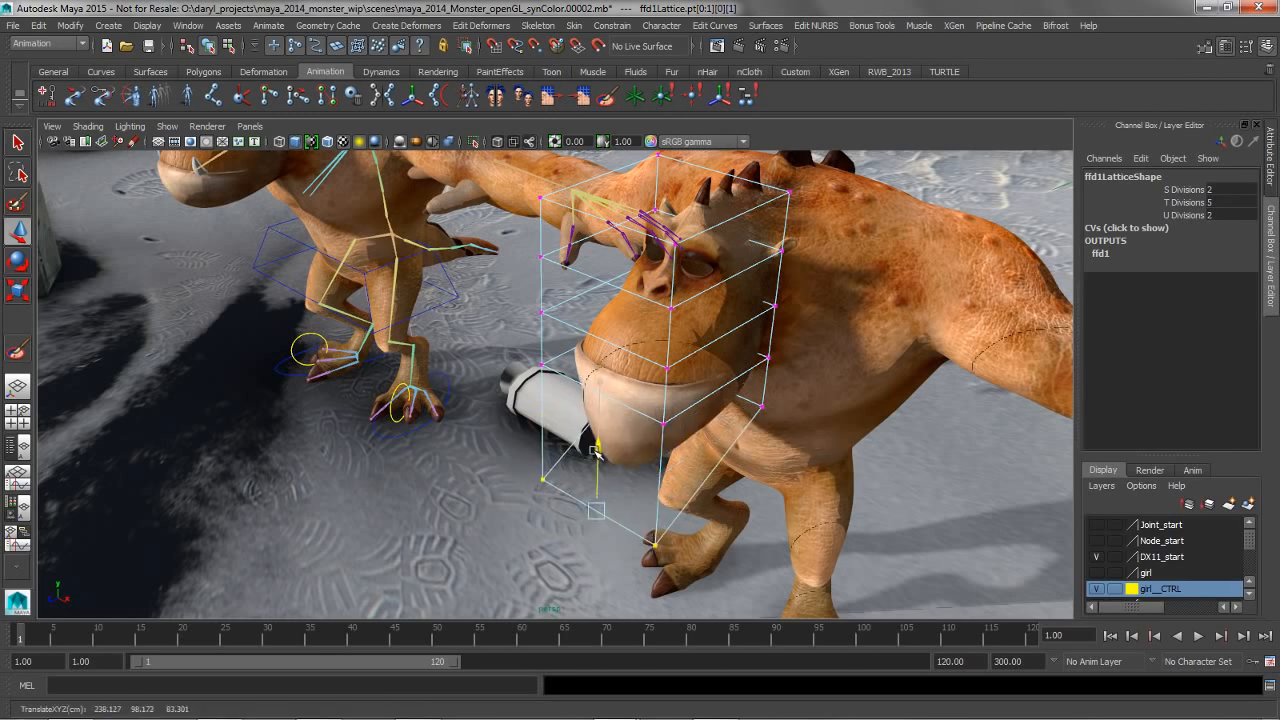
key("r")
left_click_drag(652, 544, 766, 556)
left_click_drag(766, 552, 765, 477, "alt")
right_click_drag(765, 477, 876, 288, "alt")
left_click_drag(872, 288, 698, 350, "alt")
right_click_drag(698, 350, 699, 304, "alt")
left_click_drag(809, 246, 789, 280, "alt")
left_click(790, 282)
left_click_drag(683, 340, 675, 306, "alt")
Try scaling the duplicated monster mesh uniformly without its lattice, and undo the scaling
left_click(669, 399)
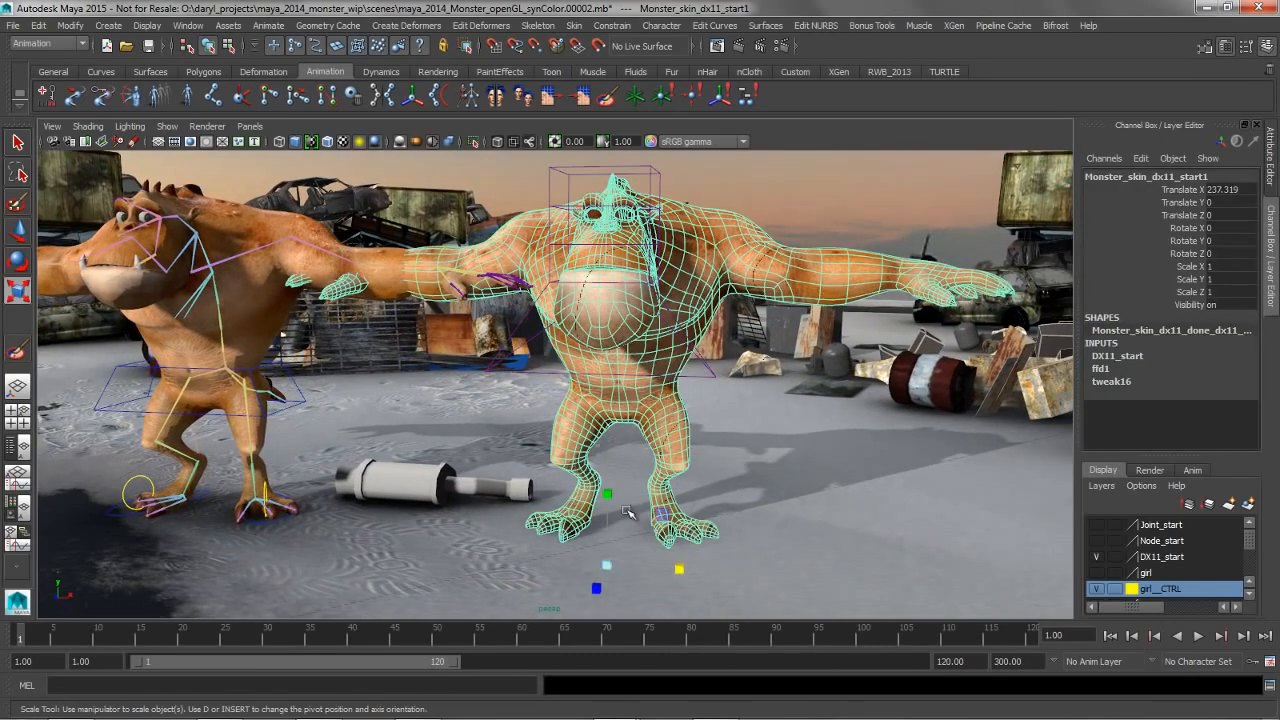
left_click_drag(608, 577, 675, 566)
key("ctrl+z")
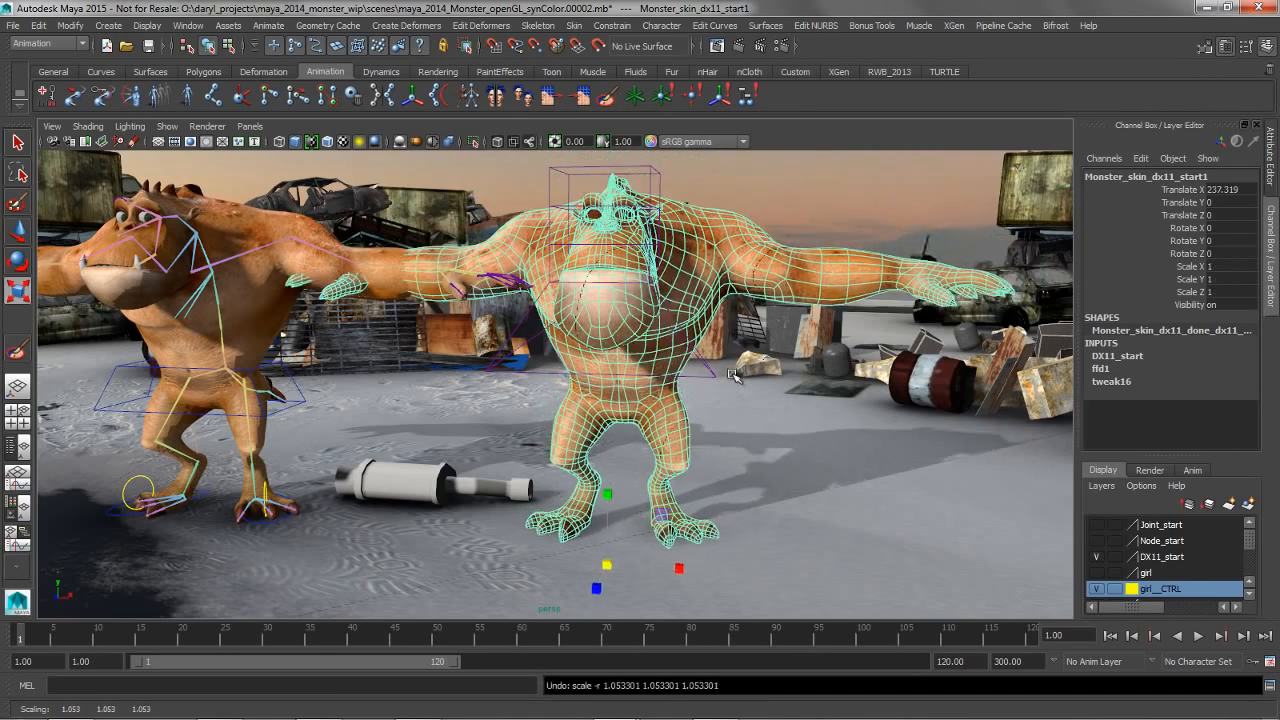
Add the head lattice to the selected mesh, try scaling both uniformly, and undo the scaling
left_click(720, 375)
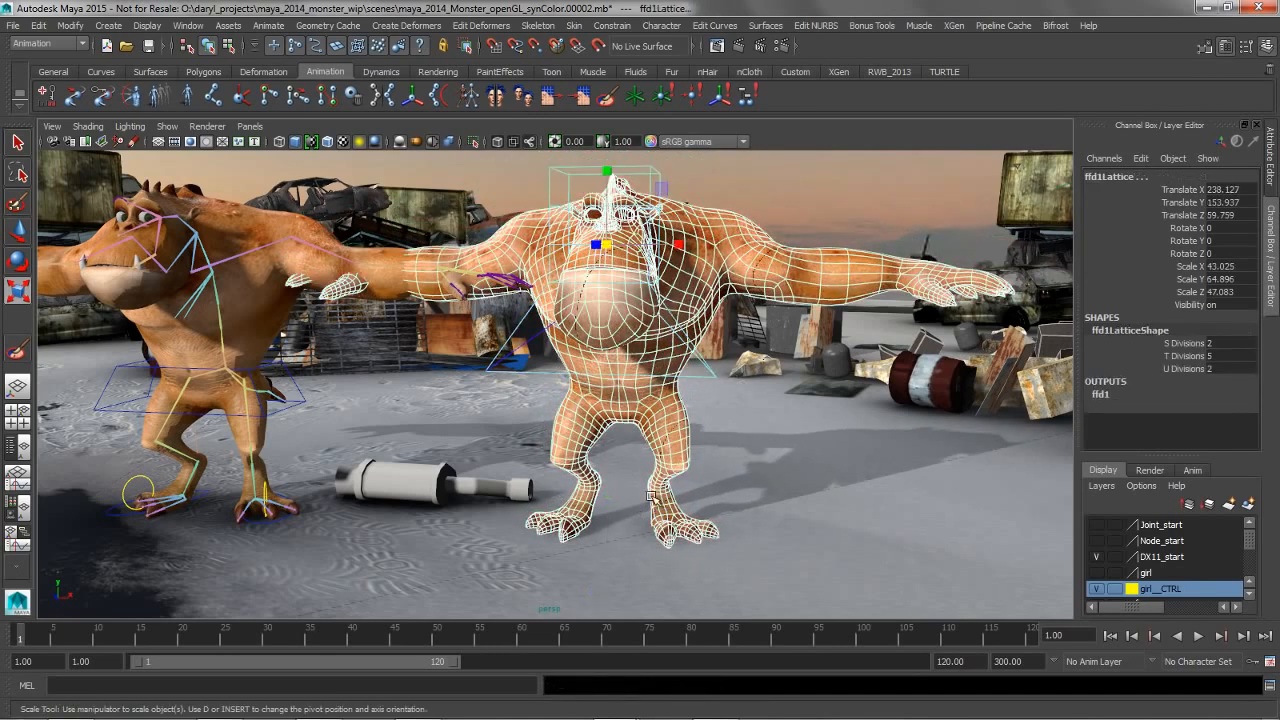
left_click_drag(606, 243, 652, 243)
key("ctrl+z")
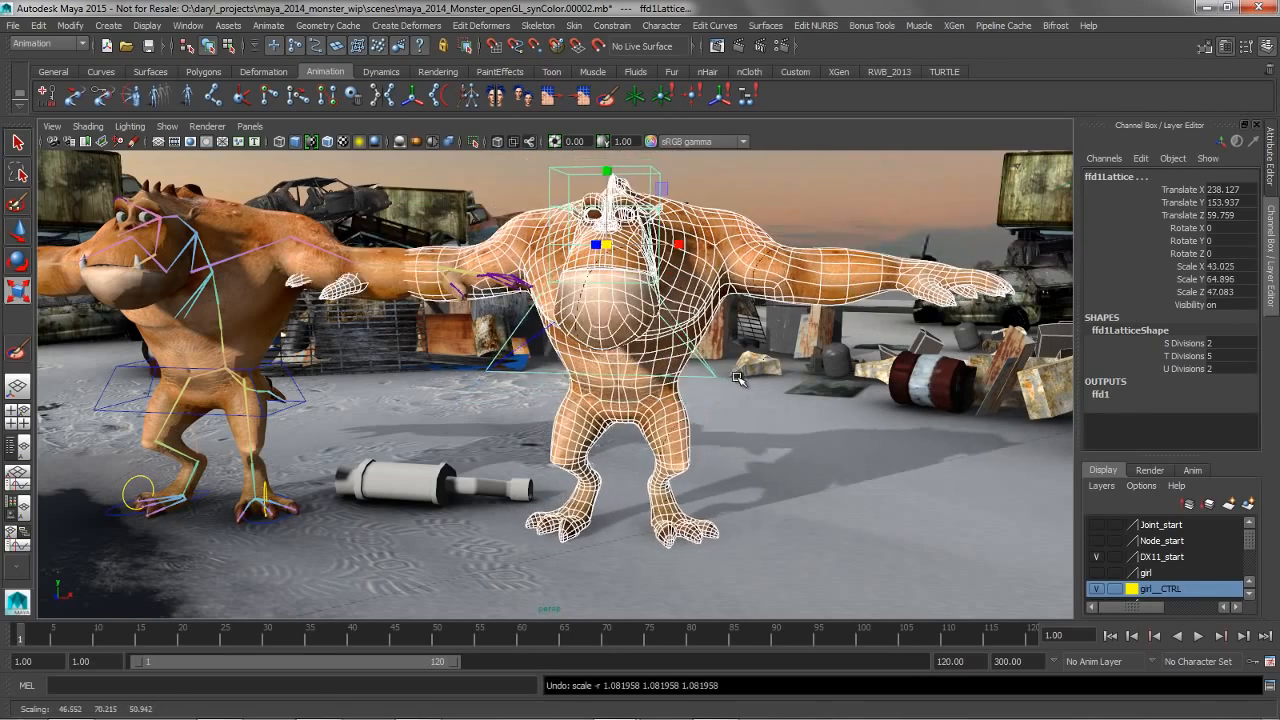
Group ffd1Lattice and ffd1Base together with the duplicated monster mesh
key("space")
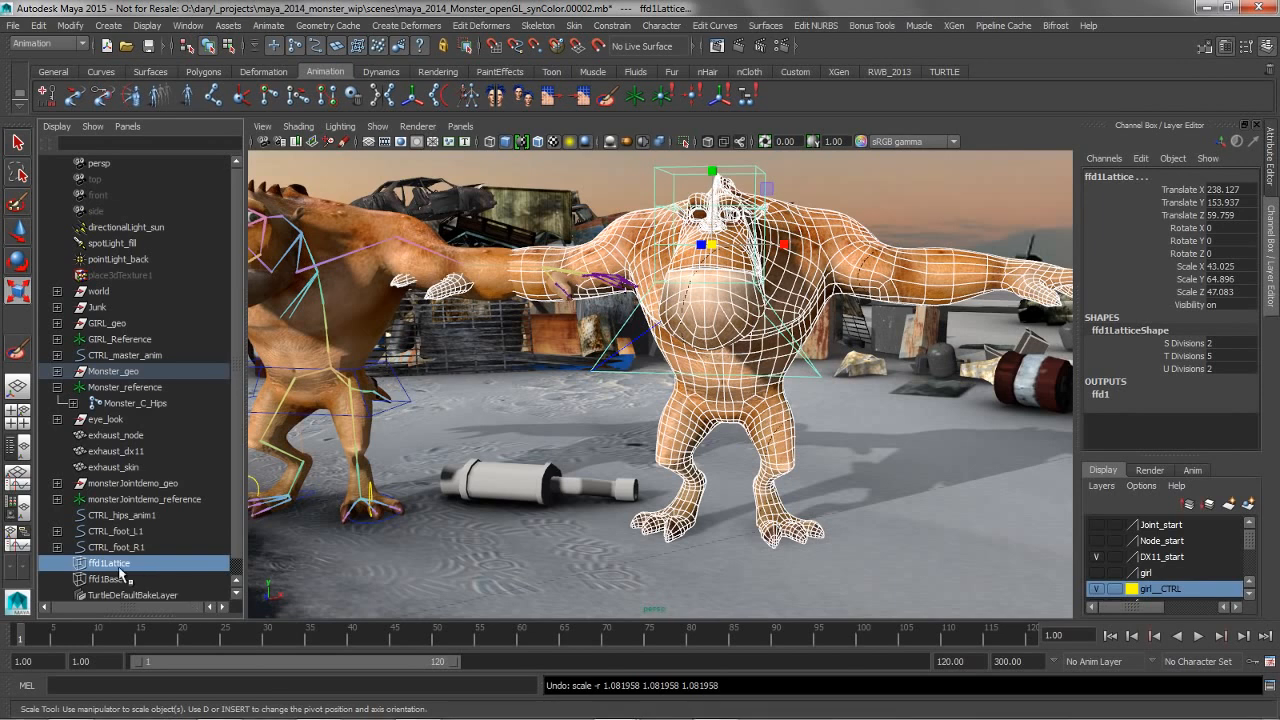
left_click(110, 565)
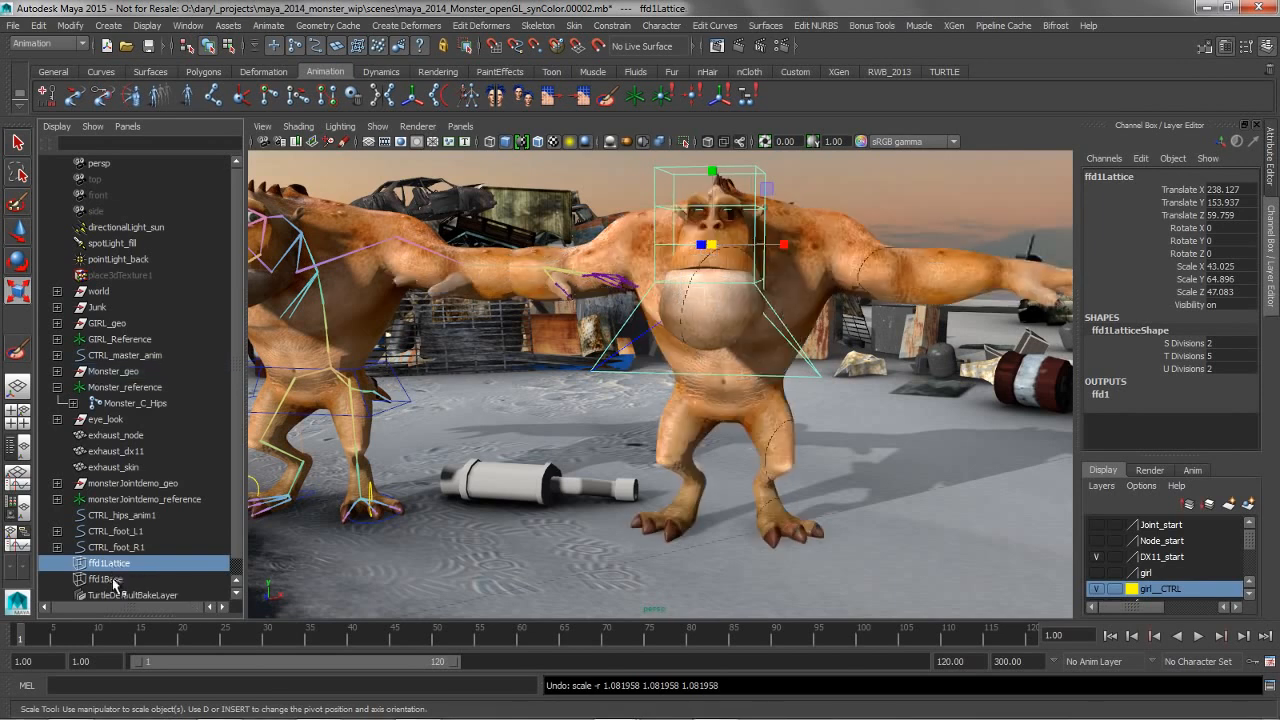
left_click(106, 579, "ctrl")
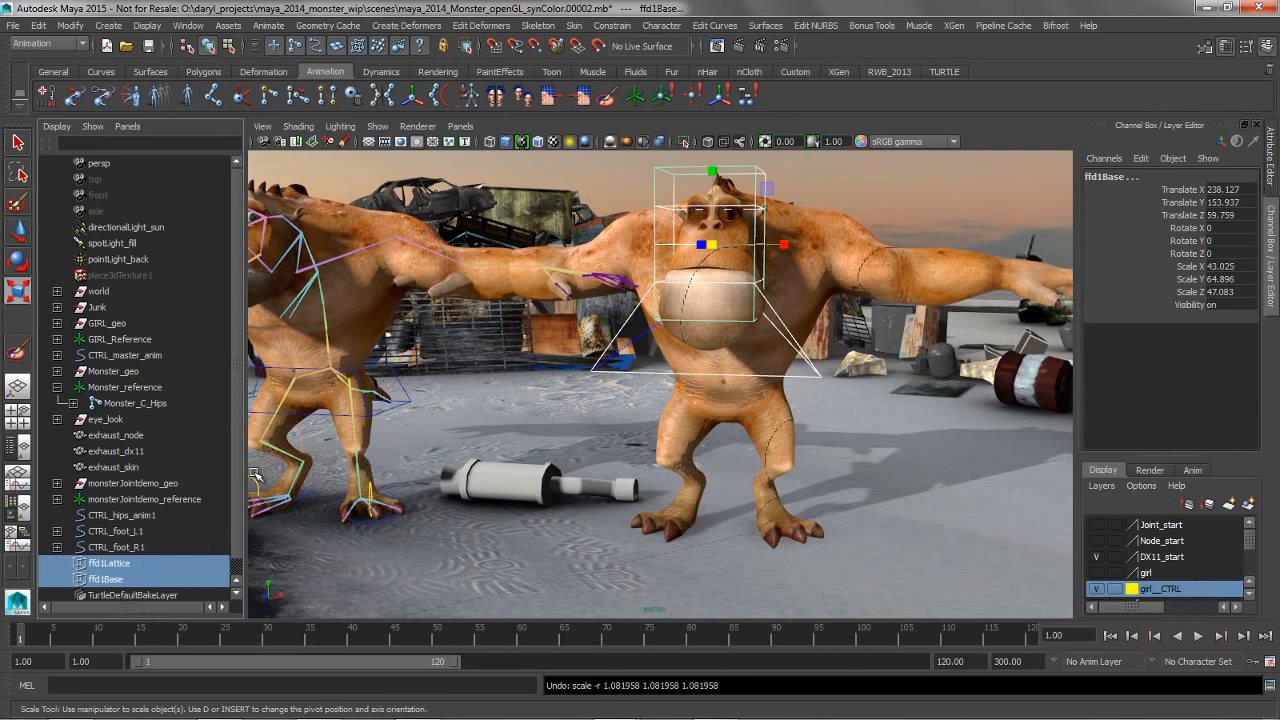
left_click(789, 418, "shift")
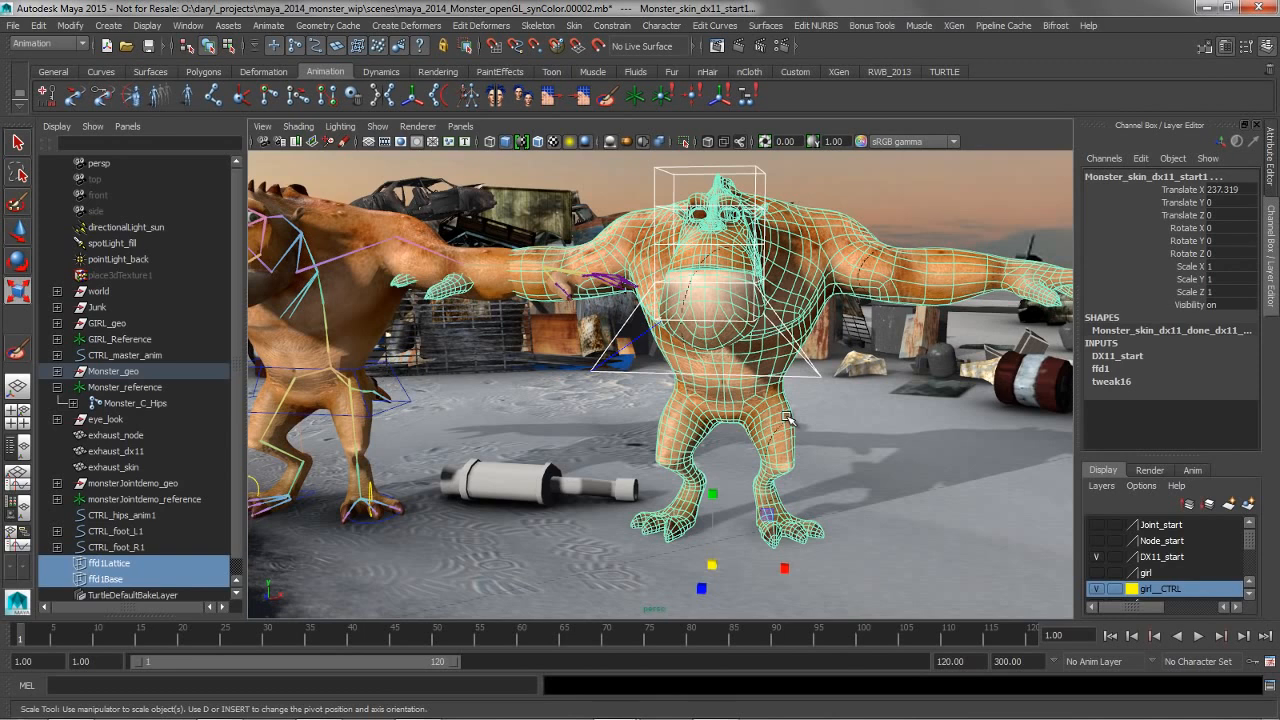
key("ctrl+g")
Move the new group's pivot to the duplicated monster's feet and try scaling the group
key("Insert")
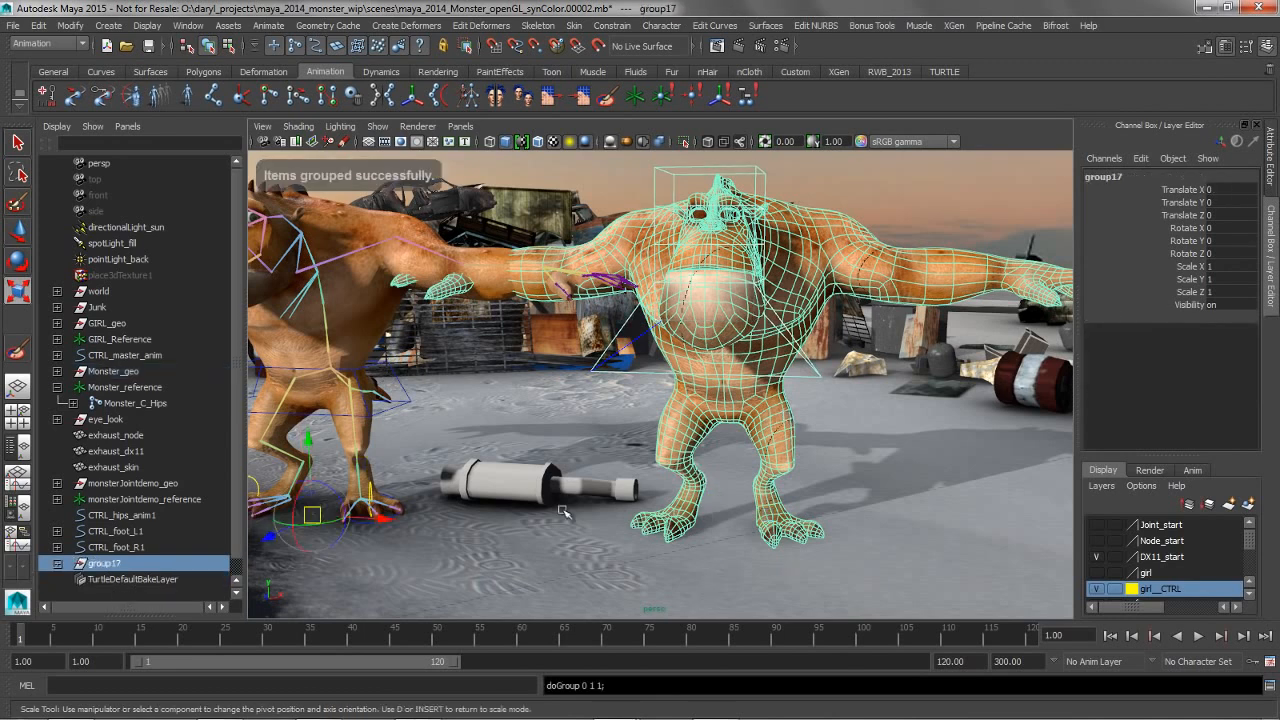
left_click_drag(385, 521, 799, 539)
key("Insert")
key("e")
key("r")
left_click_drag(718, 530, 748, 532)
left_click_drag(742, 335, 550, 371, "alt")
Try moving a bottom corner point of the head lattice, and undo the move
right_click(548, 370)
right_click_drag(548, 370, 489, 312)
key("ctrl+z")
left_click(439, 423)
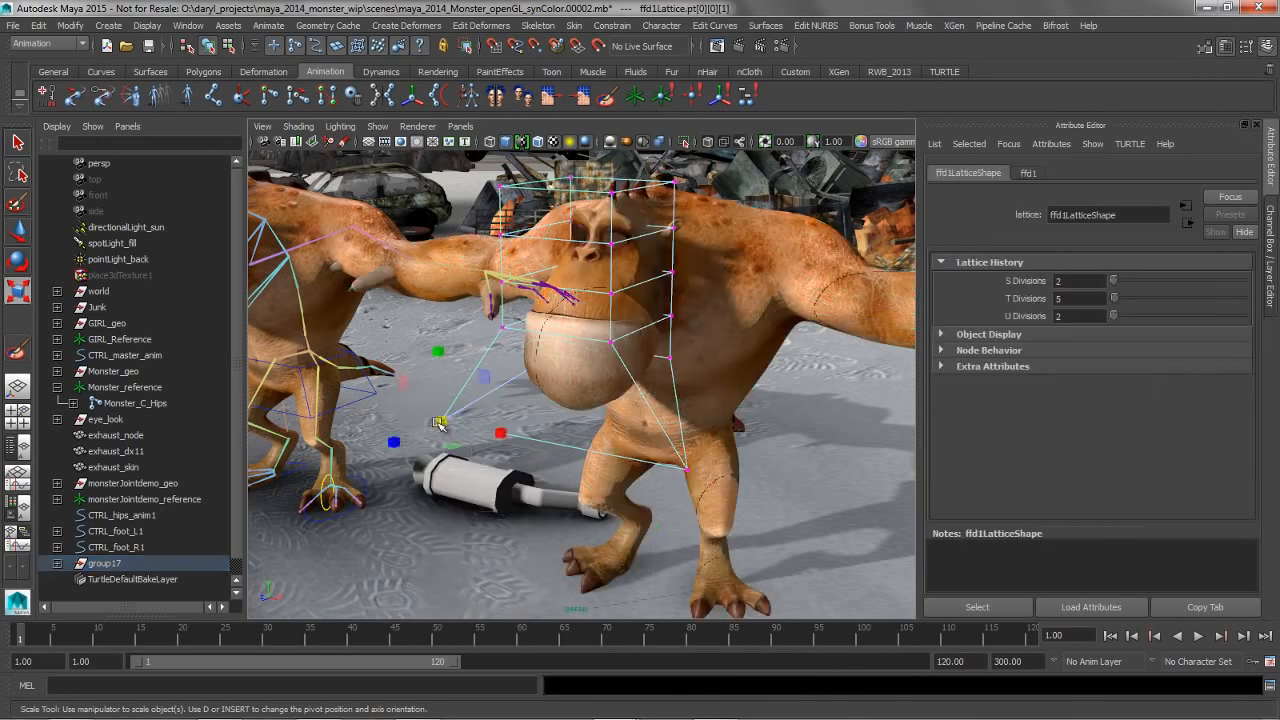
key("w")
left_click_drag(442, 422, 533, 411)
key("ctrl+z")
key("ctrl+z")
Delete the construction history of the group holding the duplicated monster and its lattice
left_click_drag(699, 417, 830, 325, "alt")
middle_click_drag(450, 400, 585, 400, "alt")
right_click_drag(585, 400, 437, 415, "alt")
left_click_drag(420, 374, 366, 378, "alt")
middle_click_drag(366, 378, 494, 404, "alt")
left_click_drag(408, 356, 447, 308, "alt")
left_click_drag(538, 352, 765, 410, "alt")
mouse_move(517, 398)
left_mouse_down("alt")
mouse_move(530, 380)
mouse_move(650, 385)
mouse_move(724, 368)
left_mouse_up("alt")
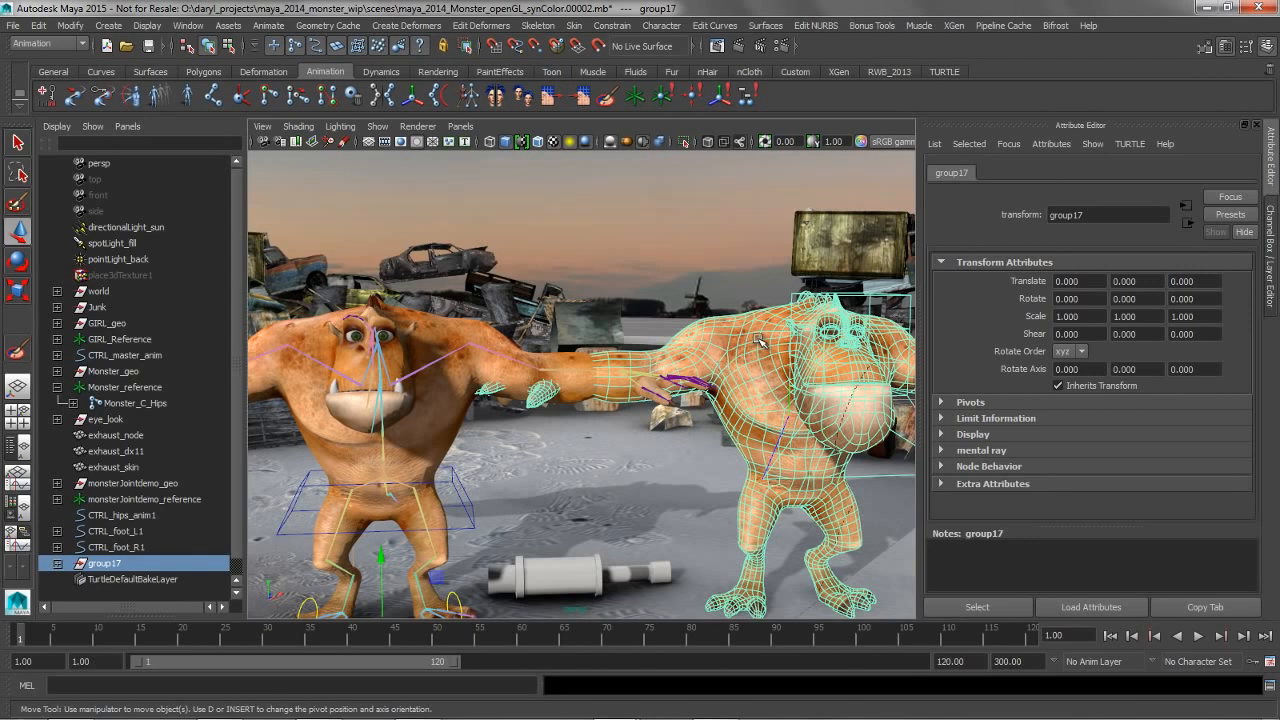
key("space")
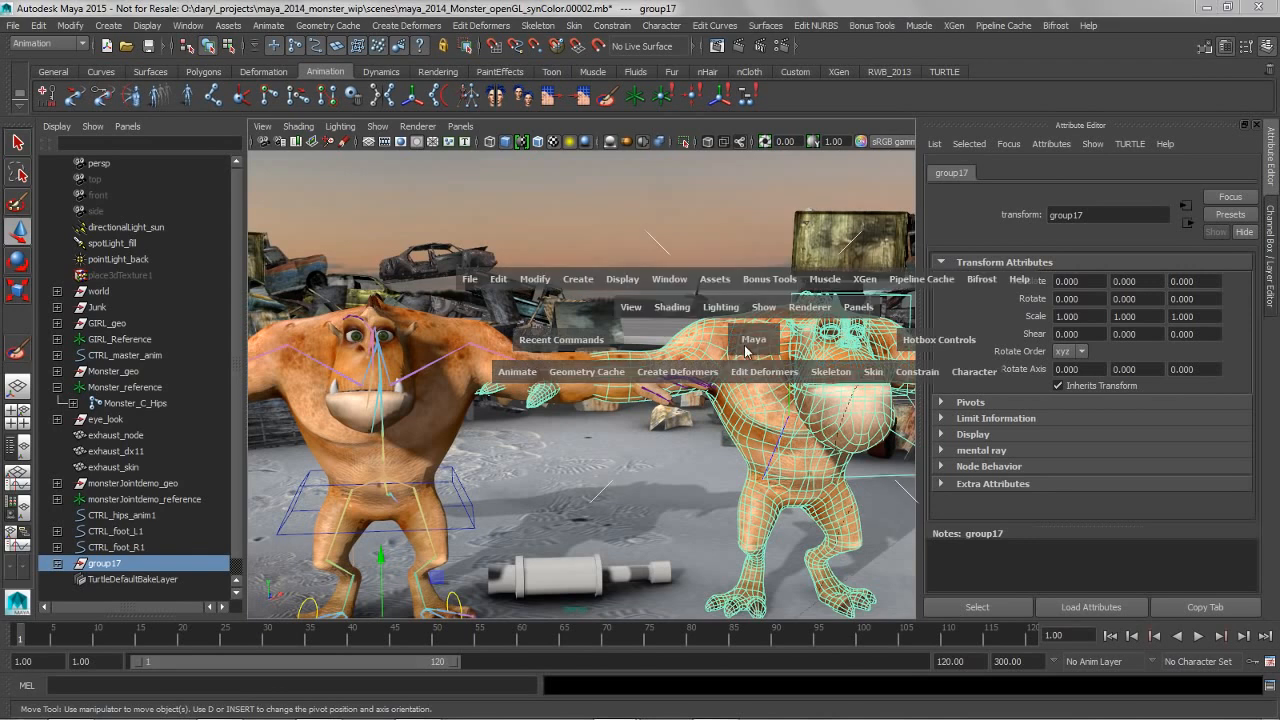
left_click(503, 284)
mouse_move(616, 400)
left_click(684, 406)
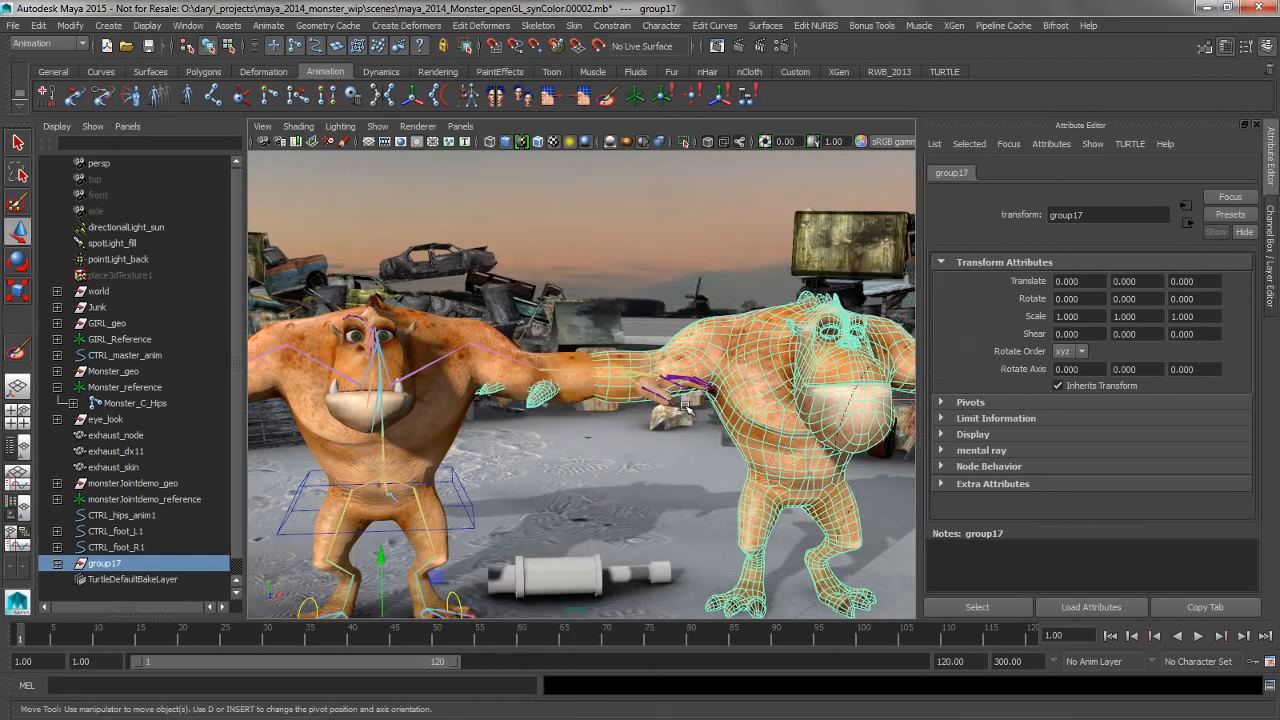
Substitute the original skinned monster's geometry with the modified duplicate mesh
left_click(448, 417)
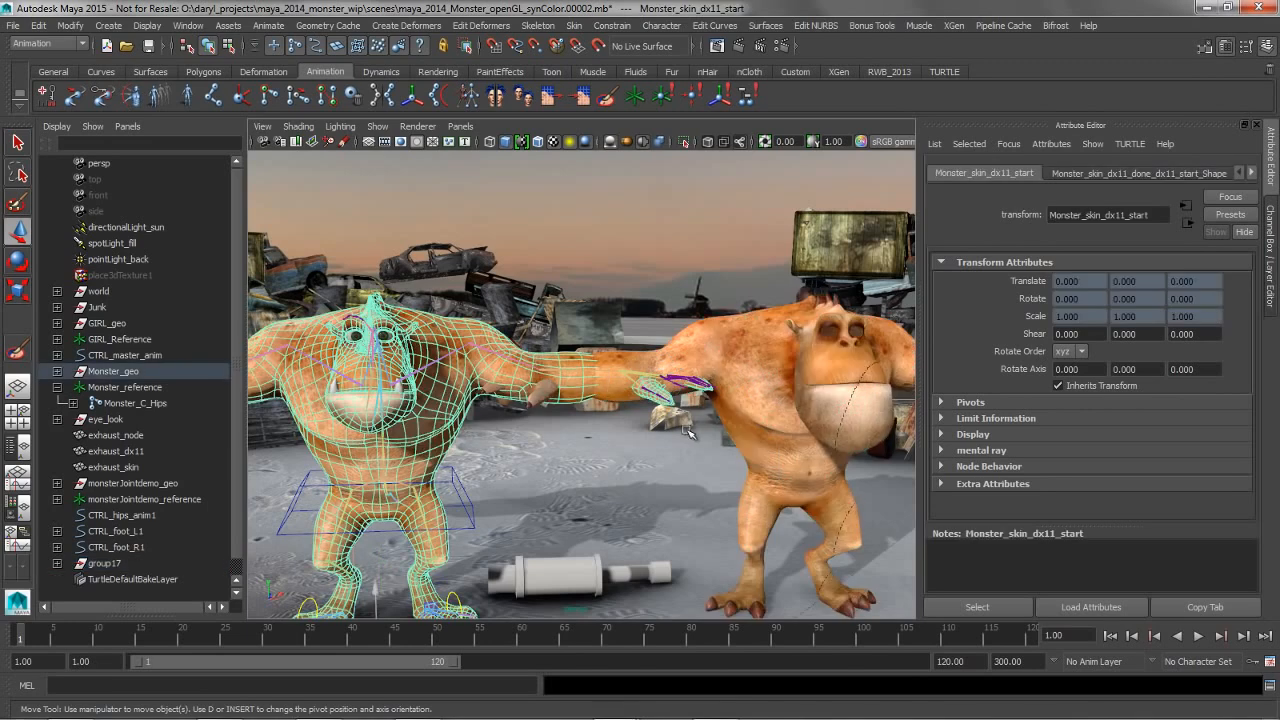
left_click(751, 430, "shift")
middle_click_drag(464, 338, 613, 274, "alt")
key("space")
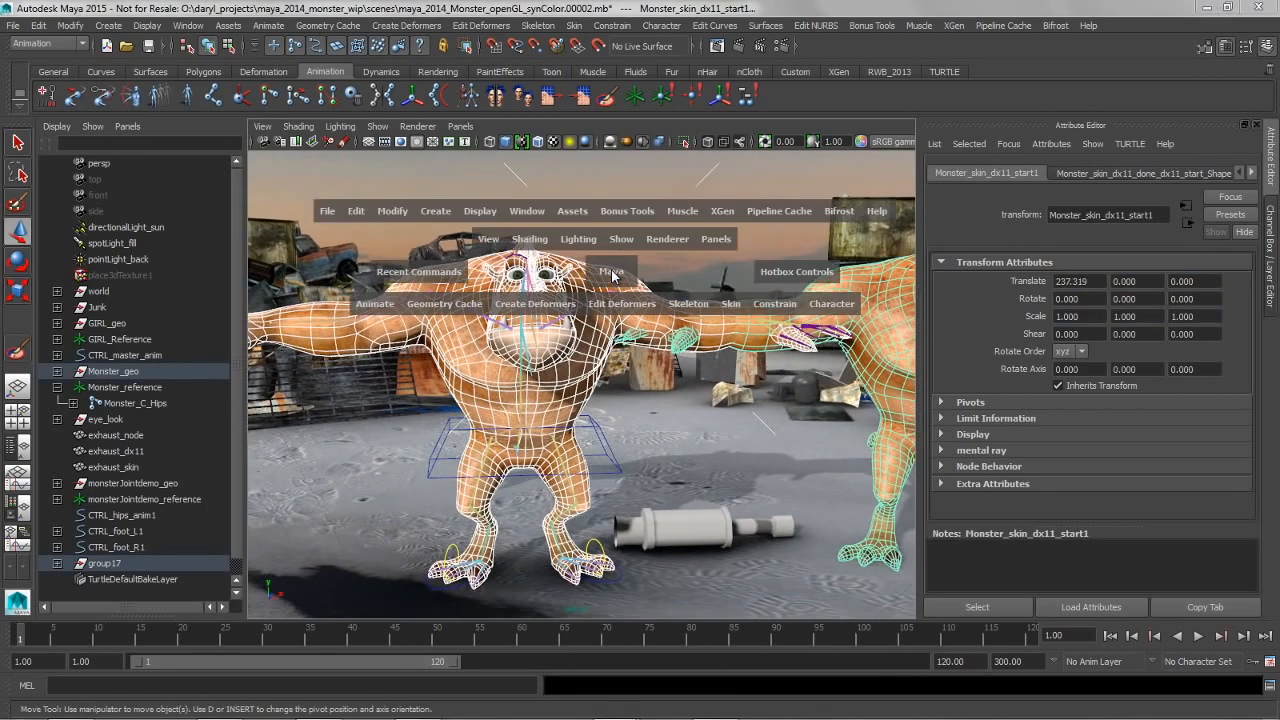
left_click(730, 310)
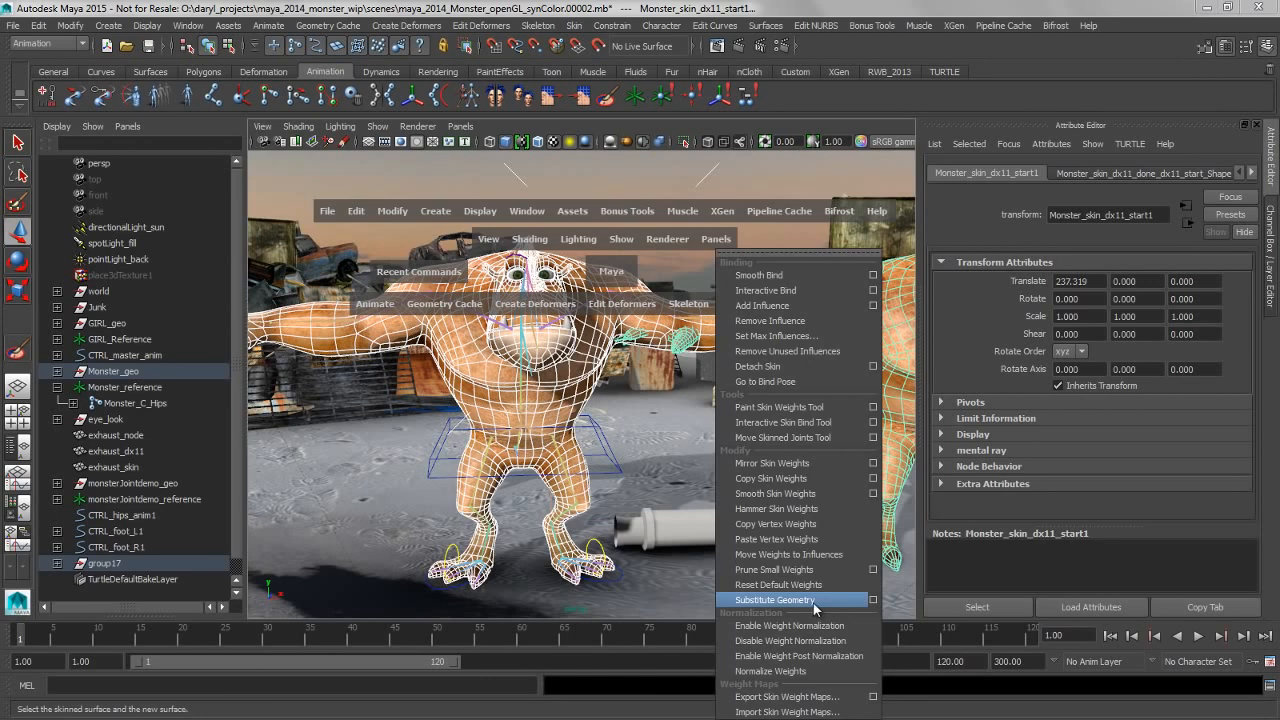
left_click(815, 603)
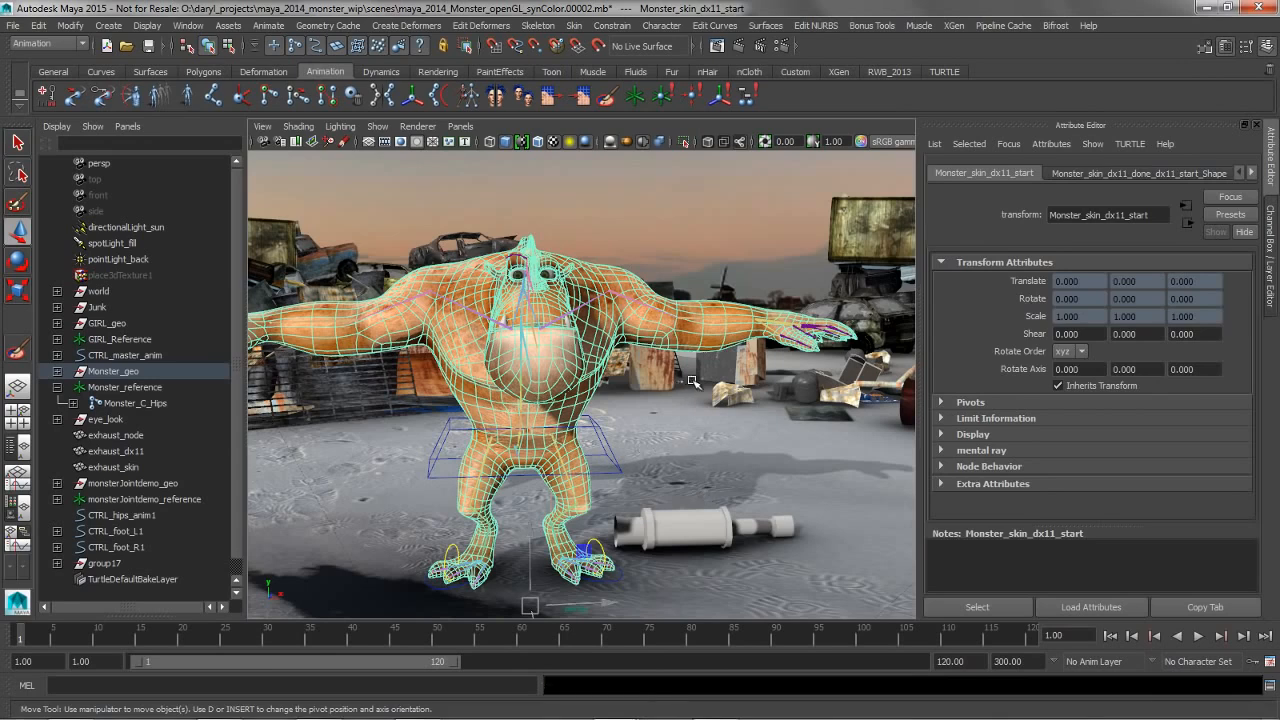
Try rotating a brow joint on the big-jawed monster's head, and undo the rotation
left_click(703, 493)
right_click_drag(703, 493, 753, 376, "alt")
left_click_drag(753, 376, 604, 354, "alt")
right_click_drag(626, 349, 632, 309, "alt")
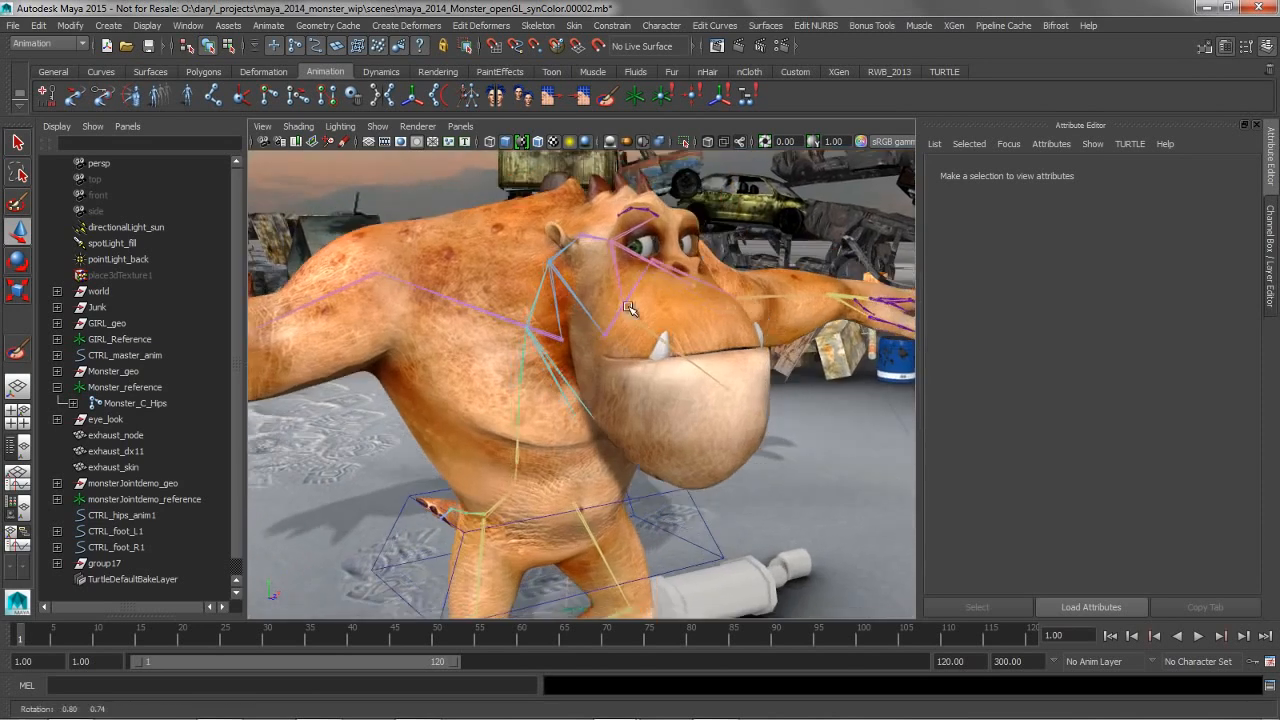
left_click_drag(632, 309, 589, 437, "alt")
right_click_drag(589, 437, 565, 376, "alt")
left_click(544, 359)
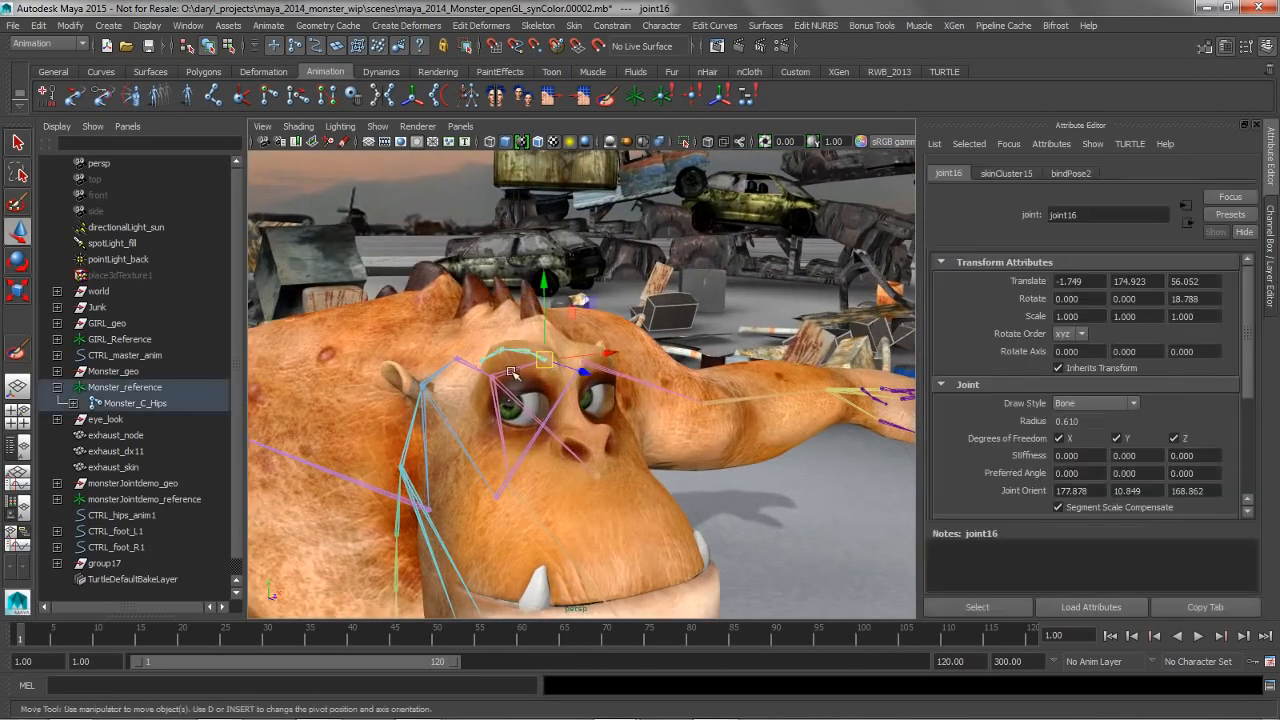
key("e")
left_click(540, 292)
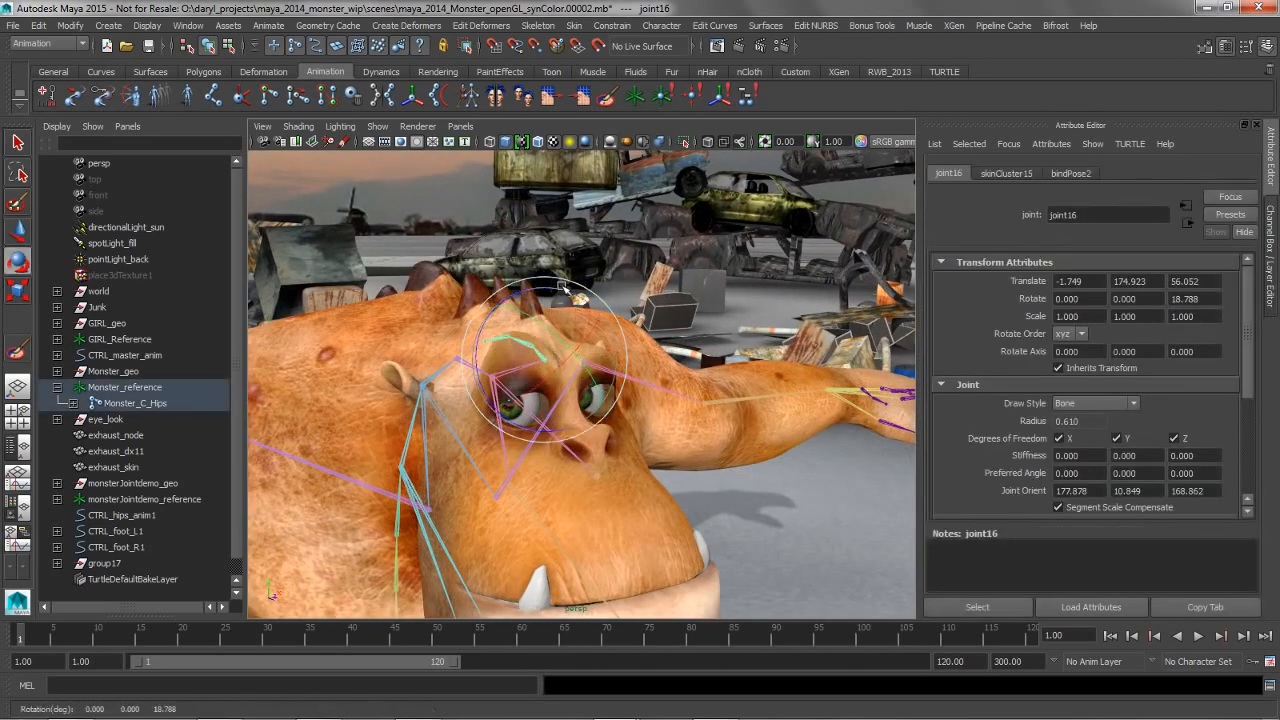
key("ctrl+z")
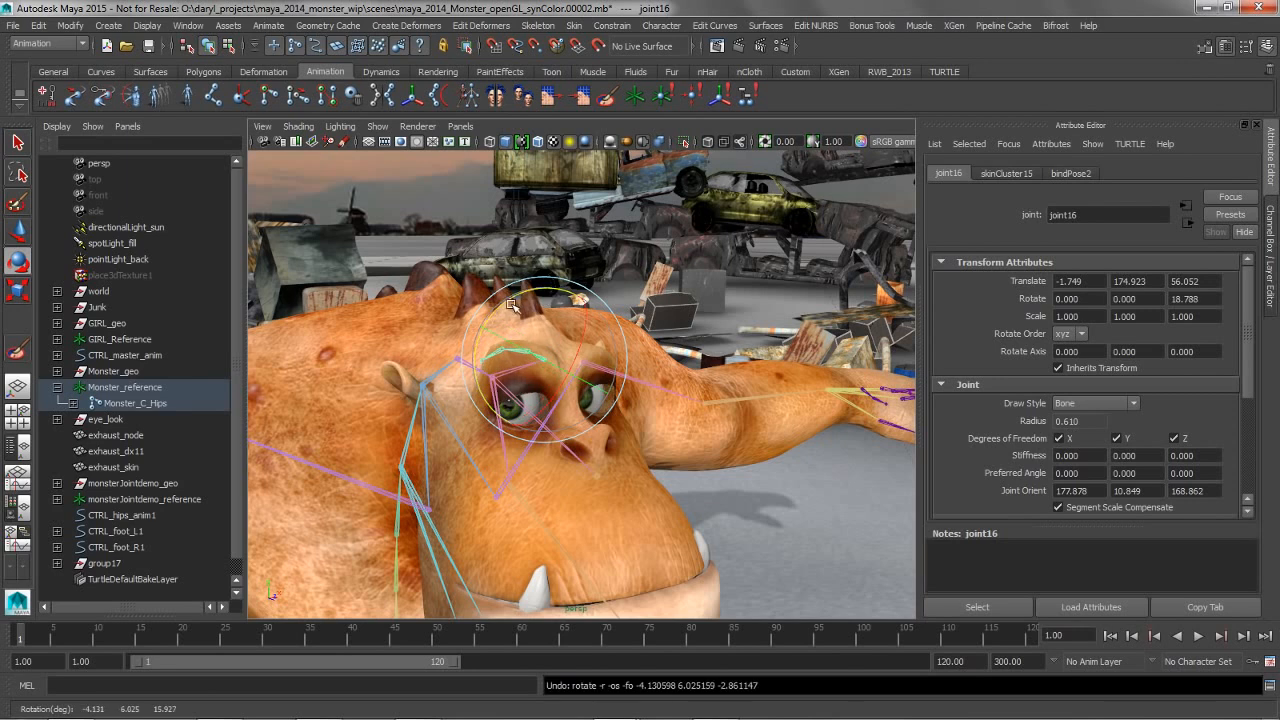
Hide the Attribute Editor and switch to the layout with Hypershade, Node Editor and perspective view
left_click_drag(515, 342, 686, 461)
right_click_drag(633, 343, 517, 347, "alt")
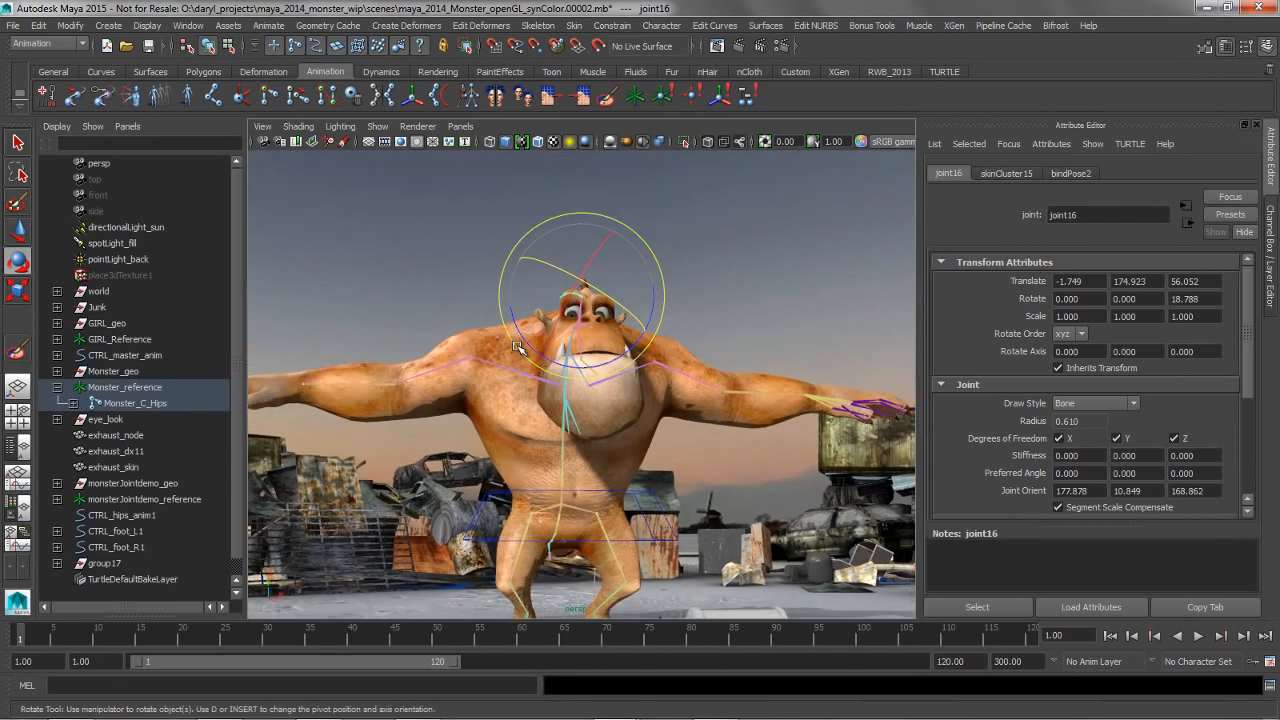
left_click_drag(521, 352, 619, 395, "alt")
key("w")
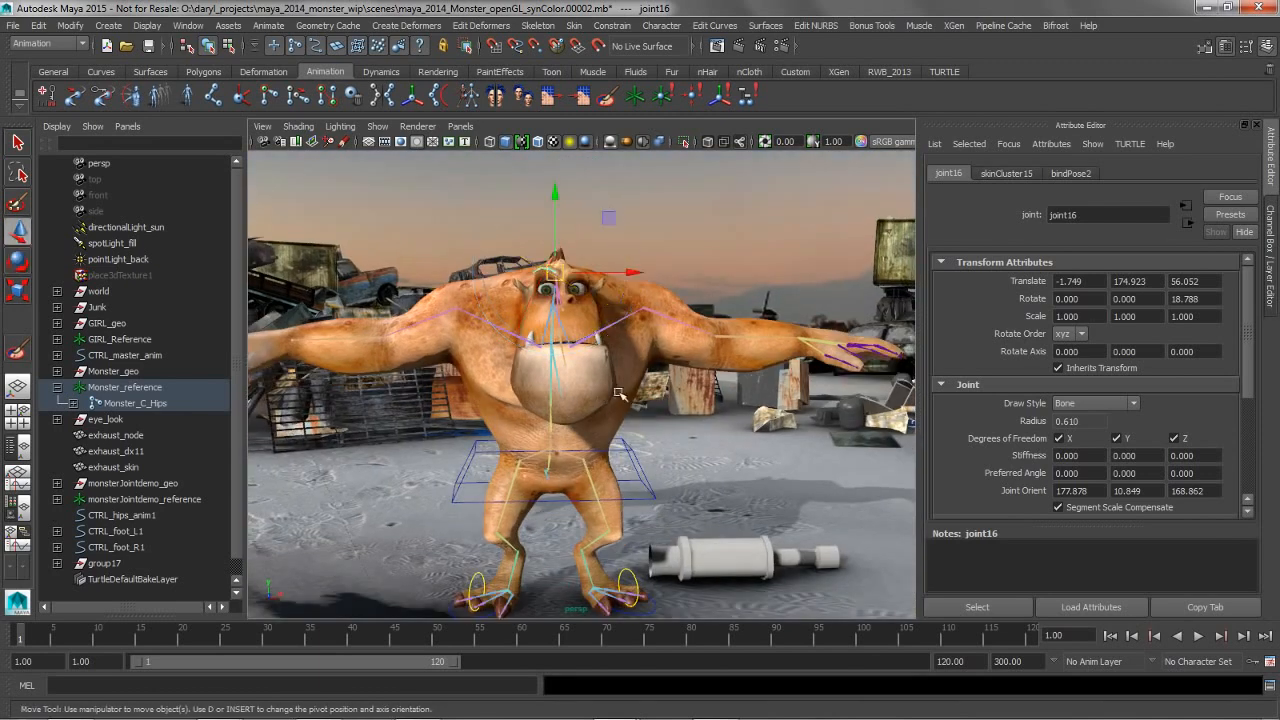
left_click(673, 398)
middle_click_drag(673, 398, 695, 347, "alt")
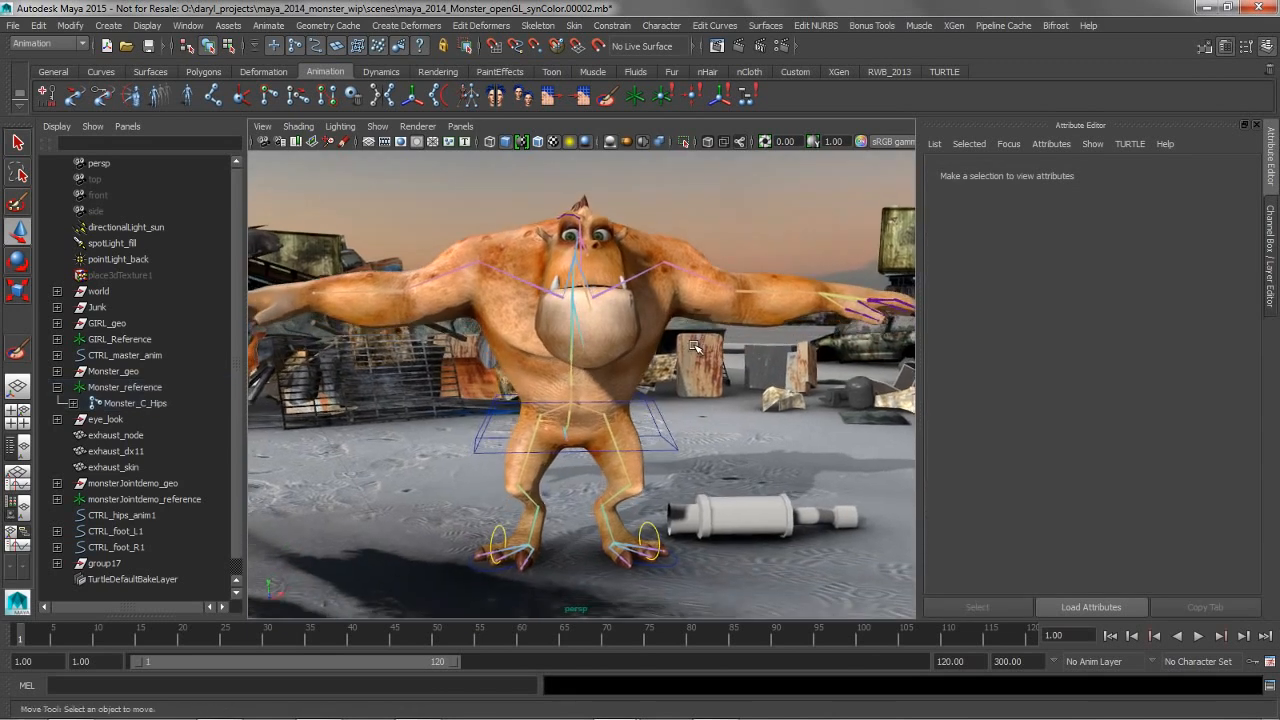
left_click(1273, 185)
scroll(745, 337, "up", 3)
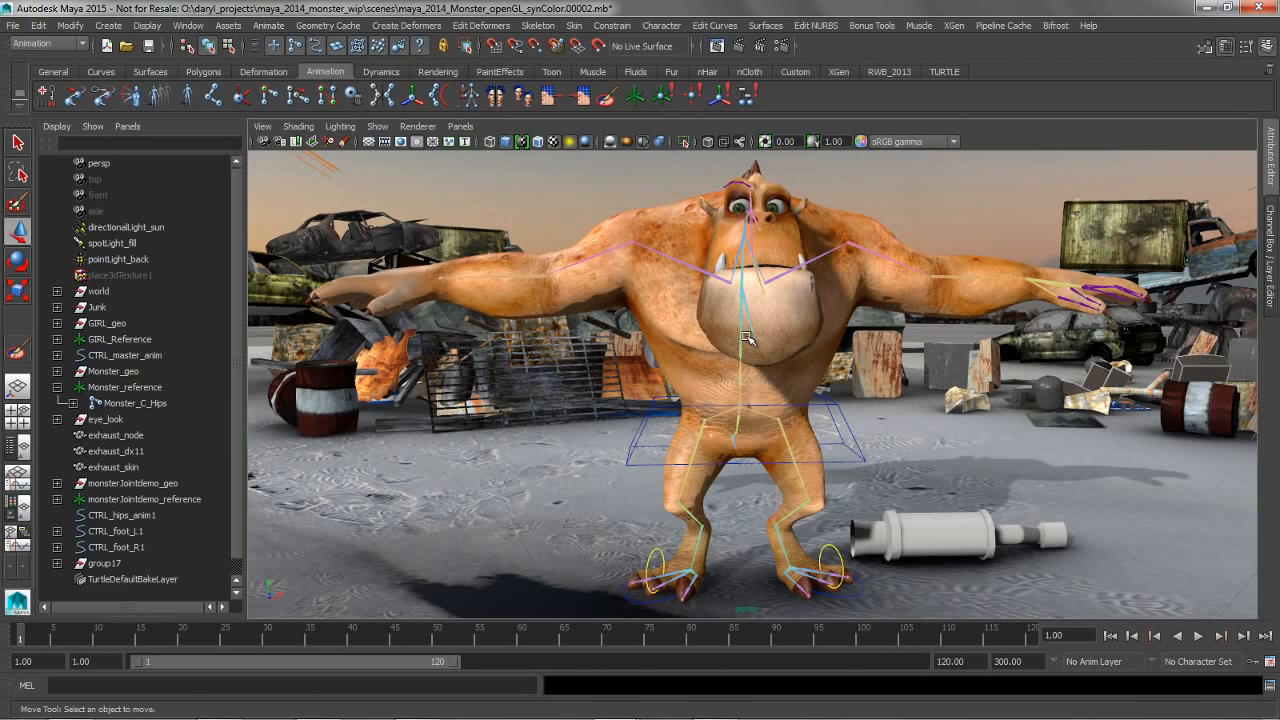
left_click(17, 511)
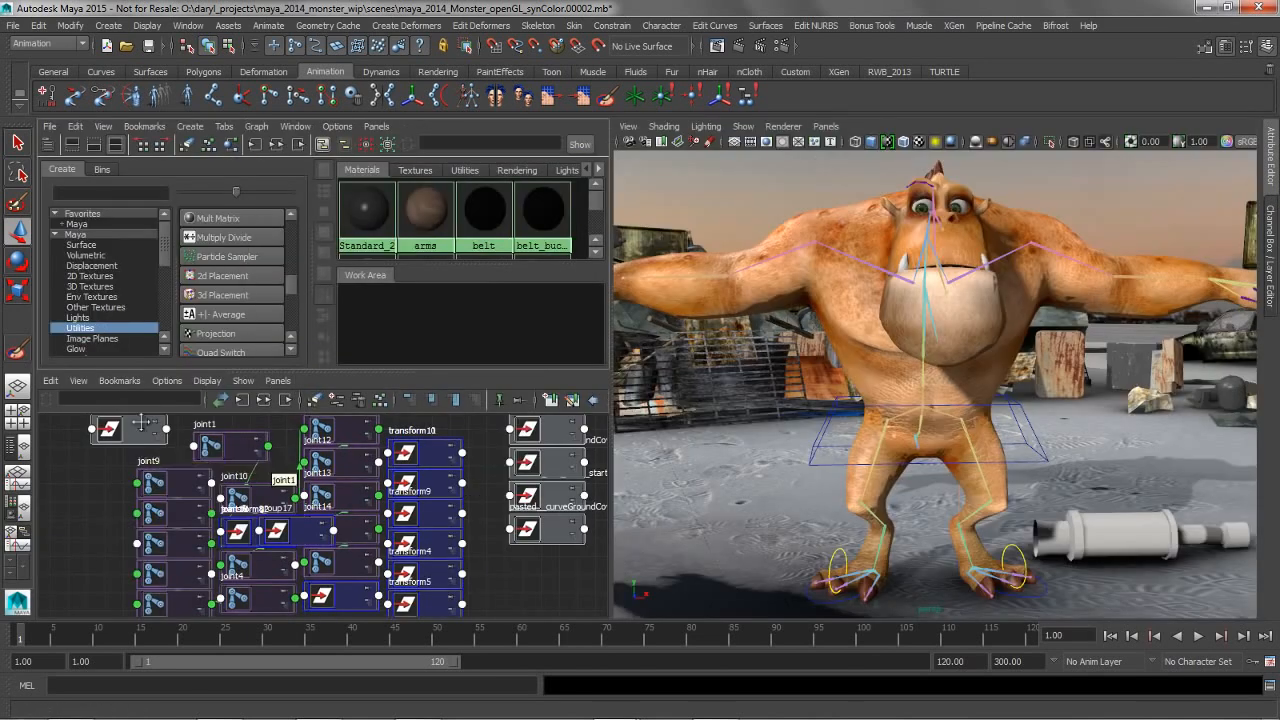
Select the controls CTRL_foot_L1, CTRL_foot_R1 and CTRL_hips_anim1 and graph them in the Node Editor
left_click_drag(880, 485, 931, 518, "alt")
middle_click_drag(931, 518, 854, 466, "alt")
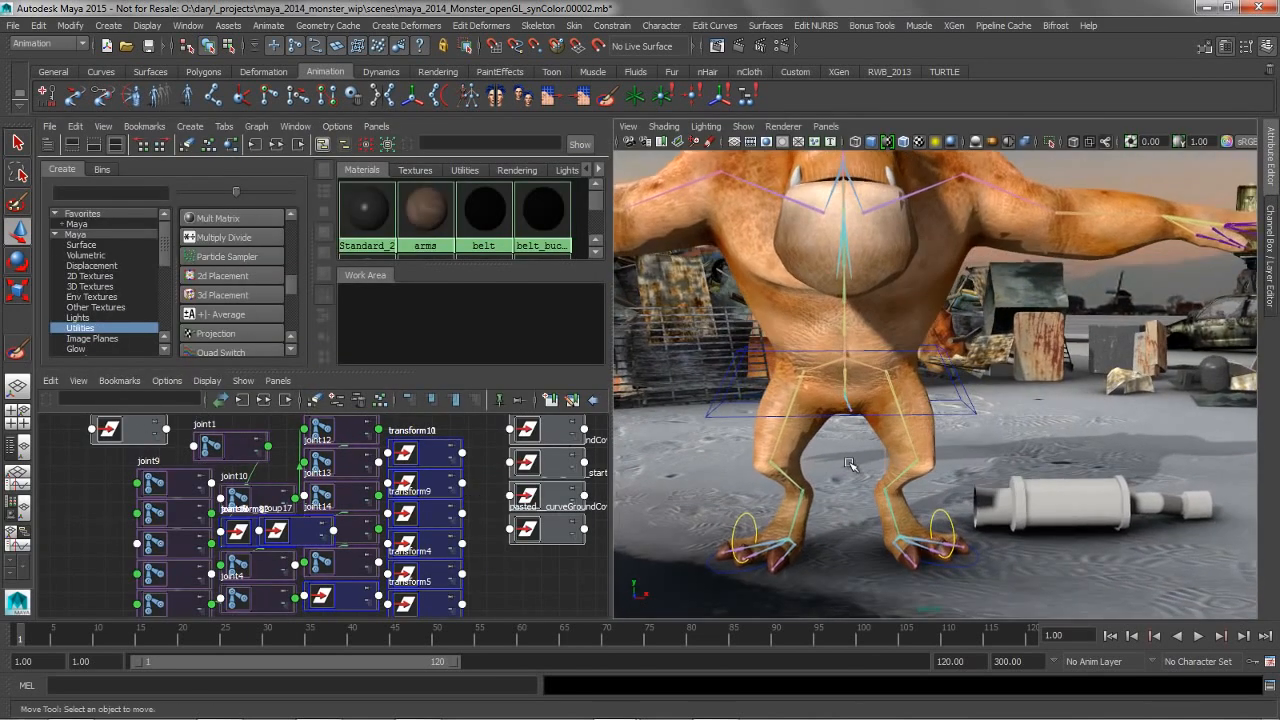
left_click(948, 520)
left_click(762, 518, "shift")
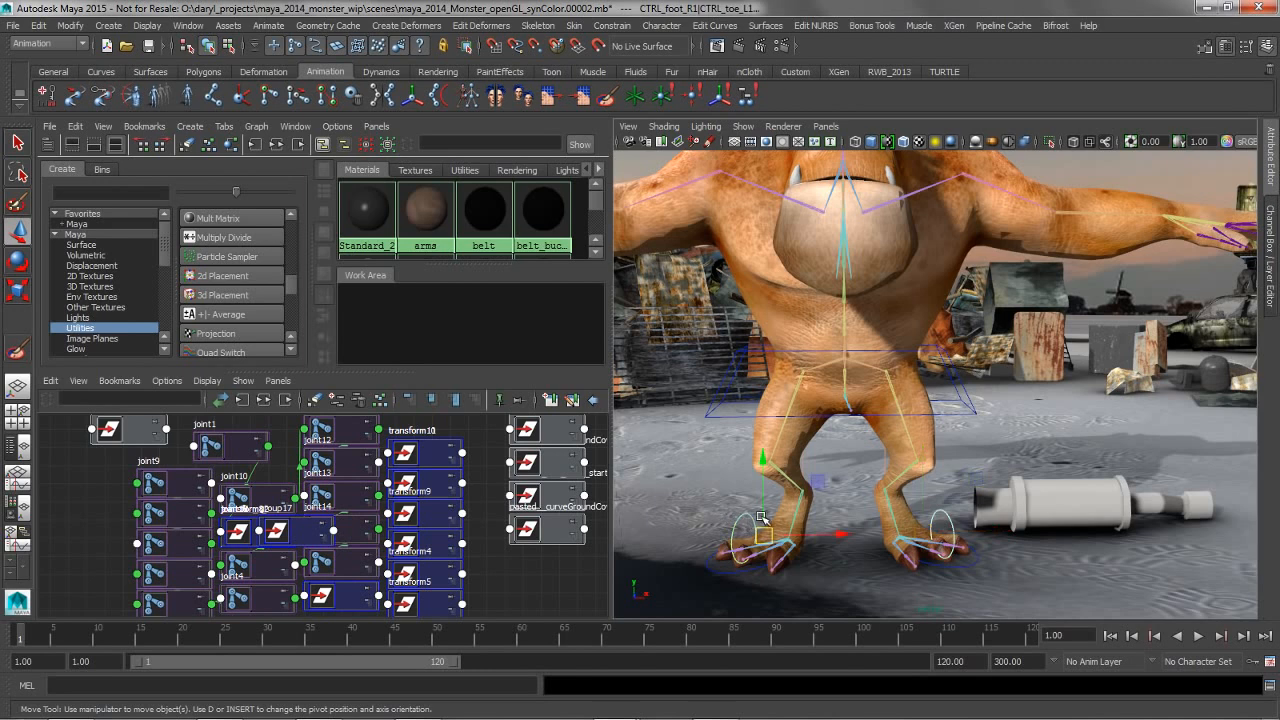
left_click(958, 411)
key("Up")
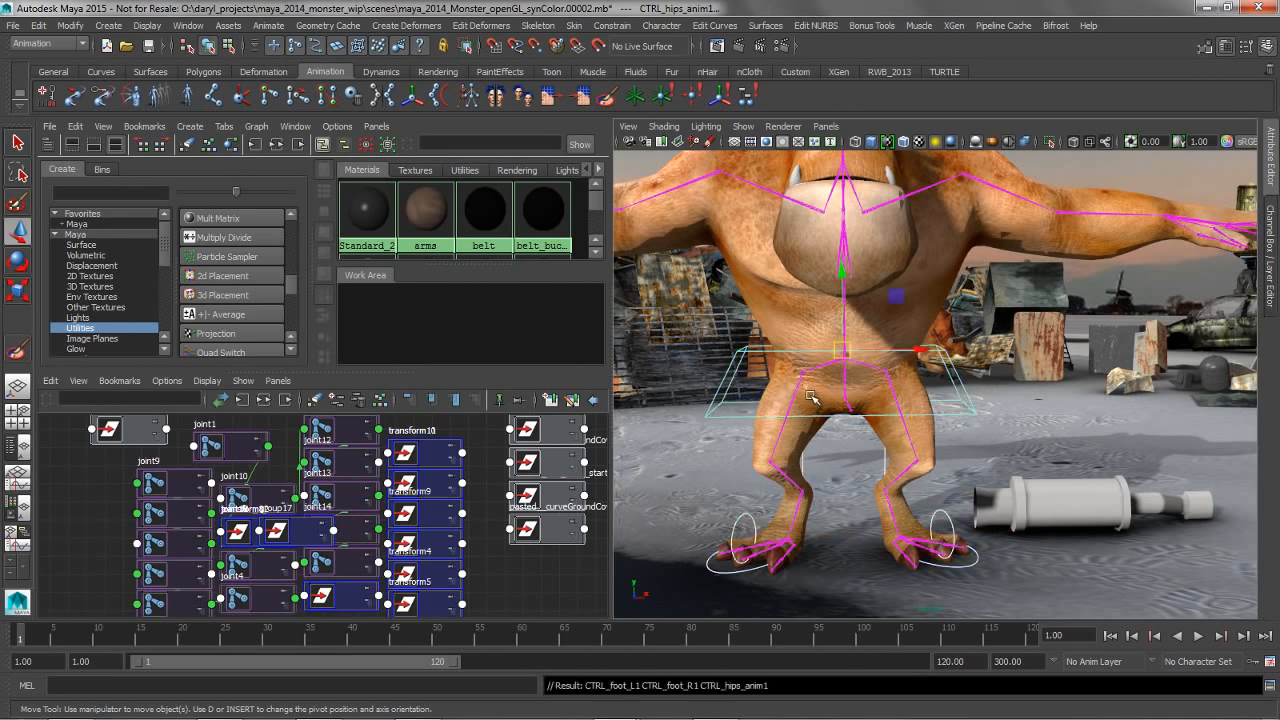
left_click(241, 399)
Arrange the two foot control nodes ahead of the hips node and expand both foot nodes to show their attributes
left_click_drag(317, 462, 145, 459)
left_click_drag(317, 517, 146, 525)
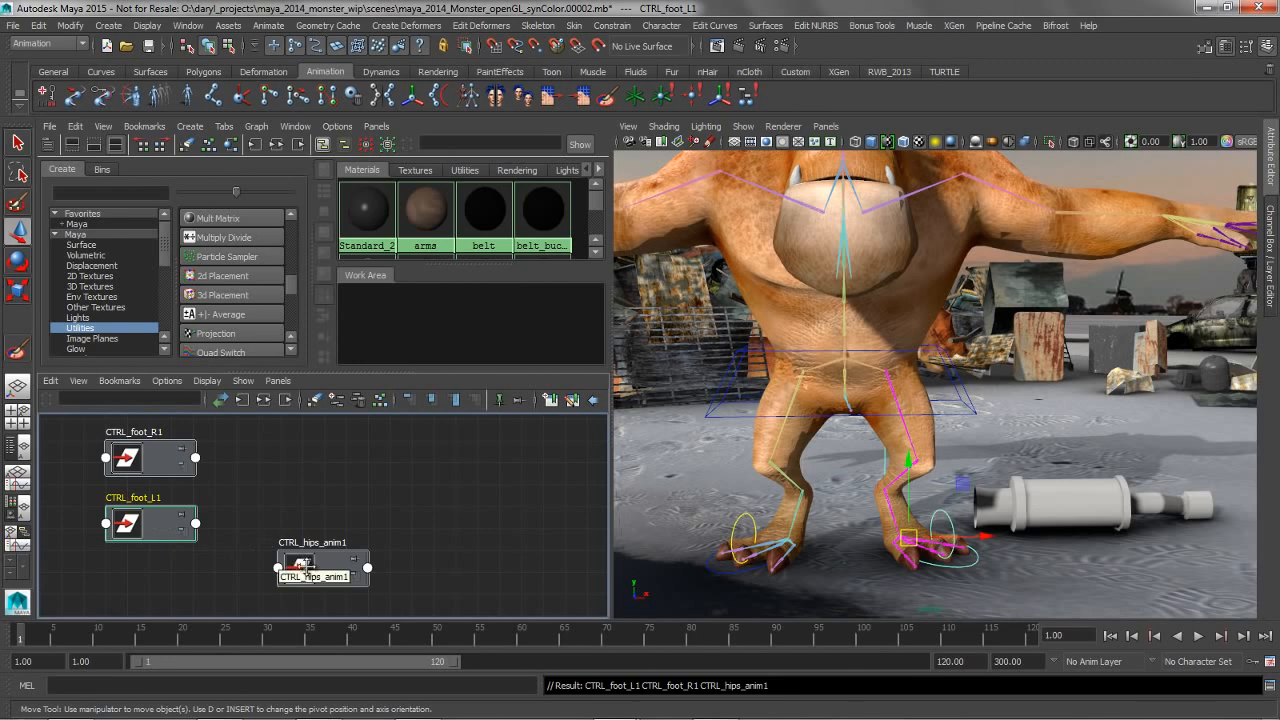
left_click_drag(320, 578, 519, 511)
left_click_drag(144, 523, 256, 535)
left_click(158, 459)
key("3")
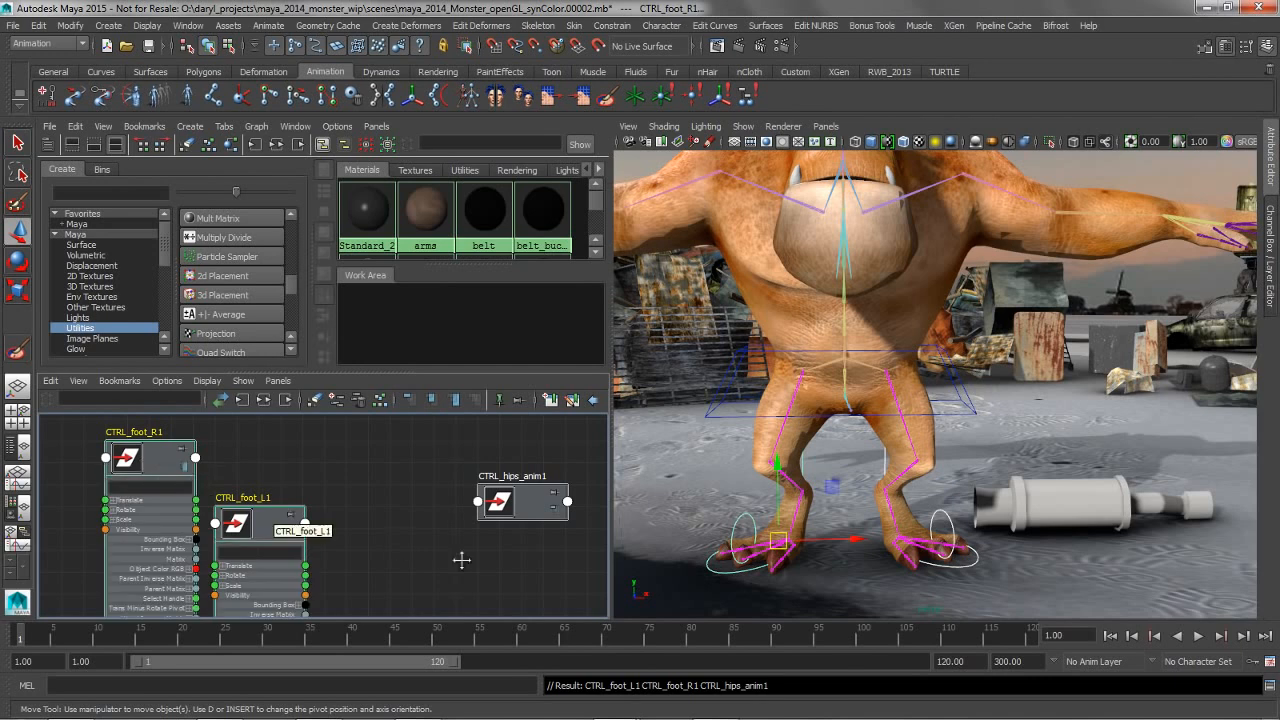
middle_click_drag(332, 495, 322, 496, "alt")
scroll(322, 496, "up", 2)
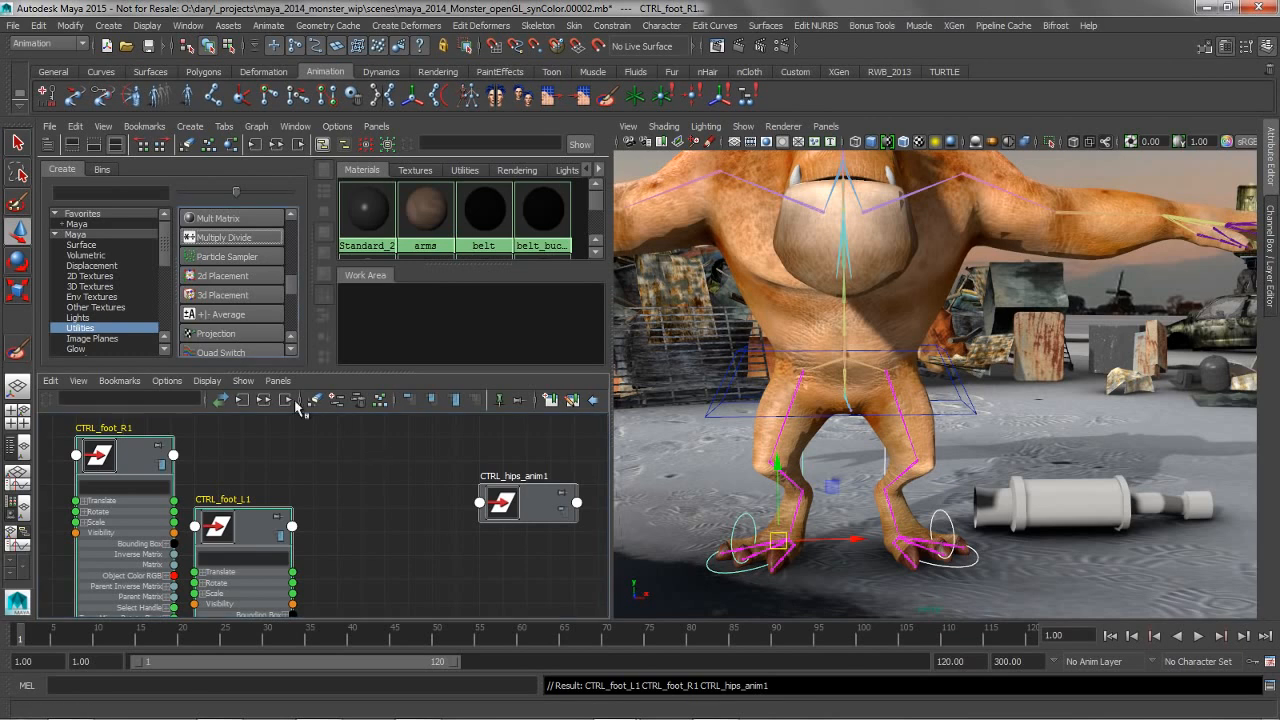
Create a +/- Average node and a Multiply Divide node, and place them between the foot and hips control nodes
left_click(229, 316)
left_click_drag(380, 537, 317, 455)
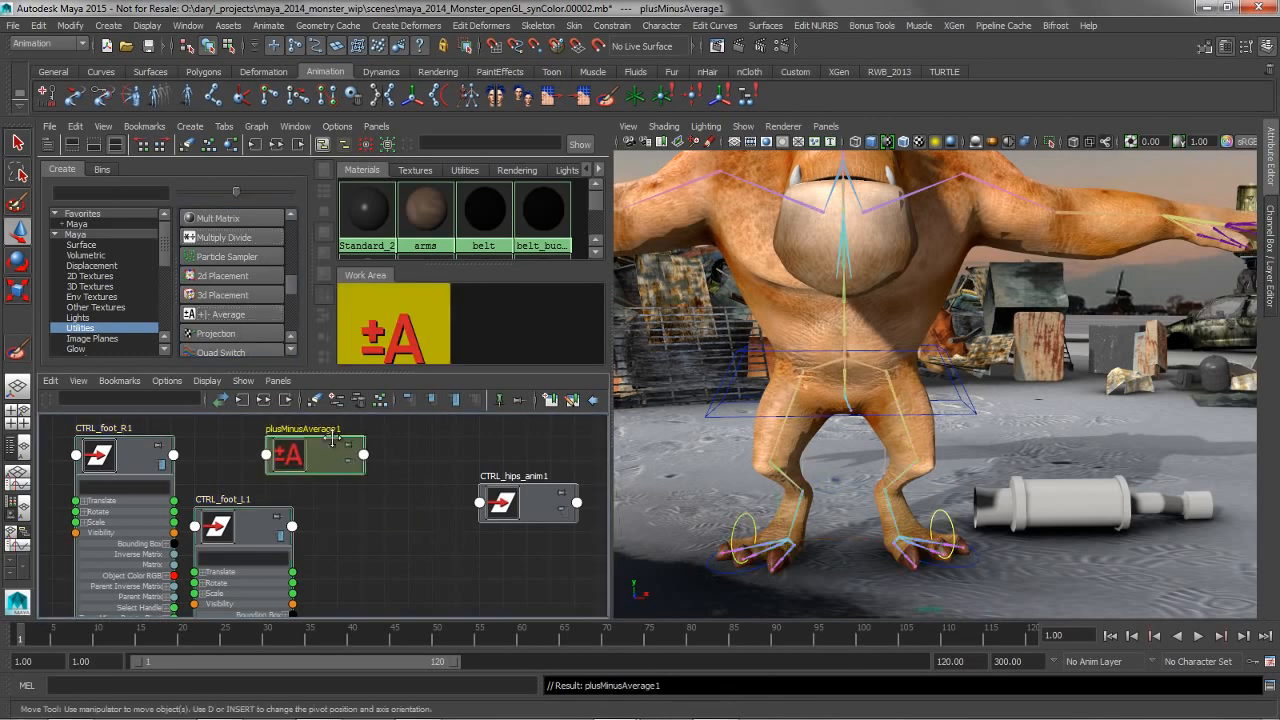
left_click(210, 242)
left_click_drag(387, 534, 465, 570)
left_click_drag(527, 510, 599, 486)
scroll(505, 515, "down", 2)
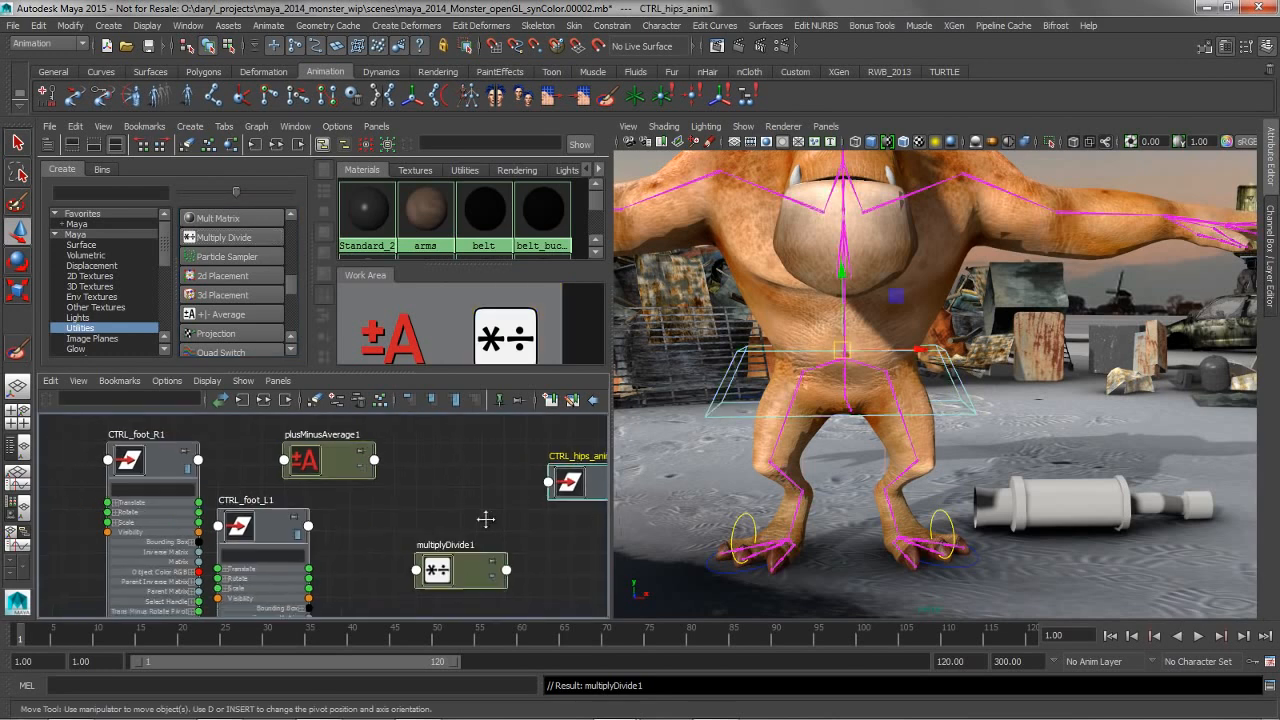
left_click_drag(335, 462, 400, 482)
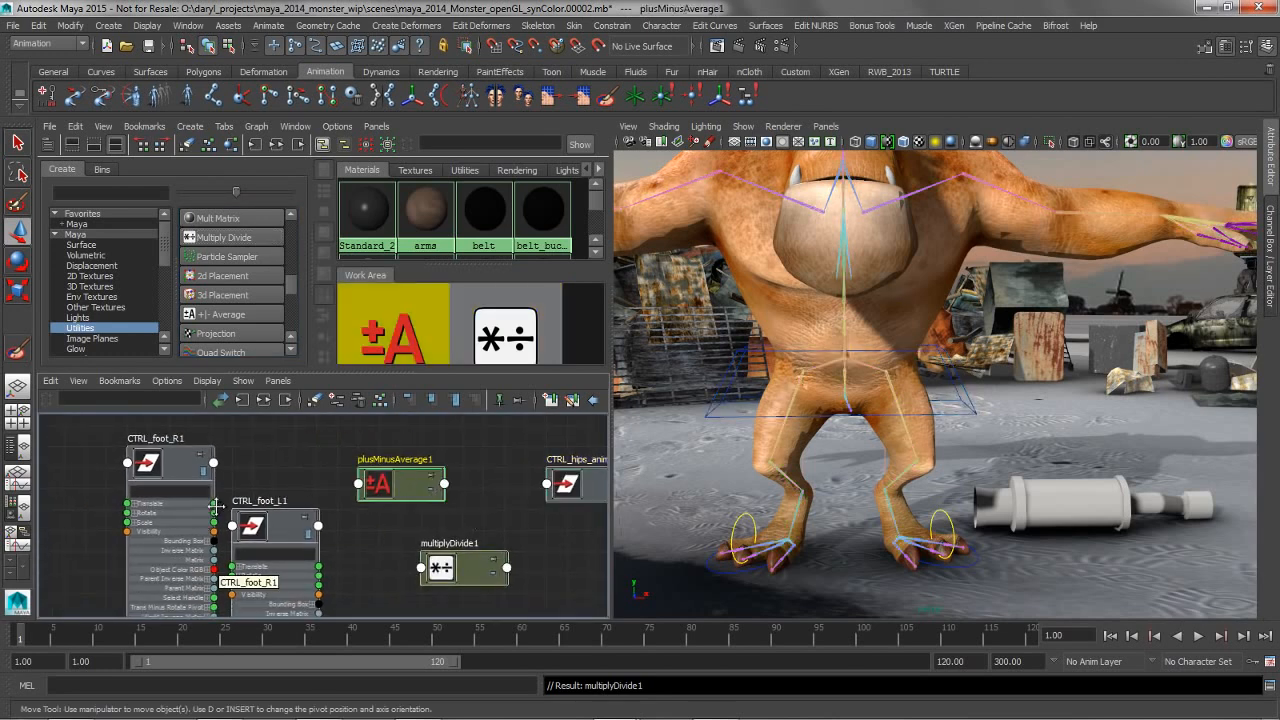
Connect the Translate outputs of CTRL_foot_R1 and CTRL_foot_L1 to Input 3D[0] and Input 3D[1] of plusMinusAverage1
left_click_drag(214, 503, 369, 485)
left_click_drag(214, 503, 361, 490)
mouse_move(396, 494)
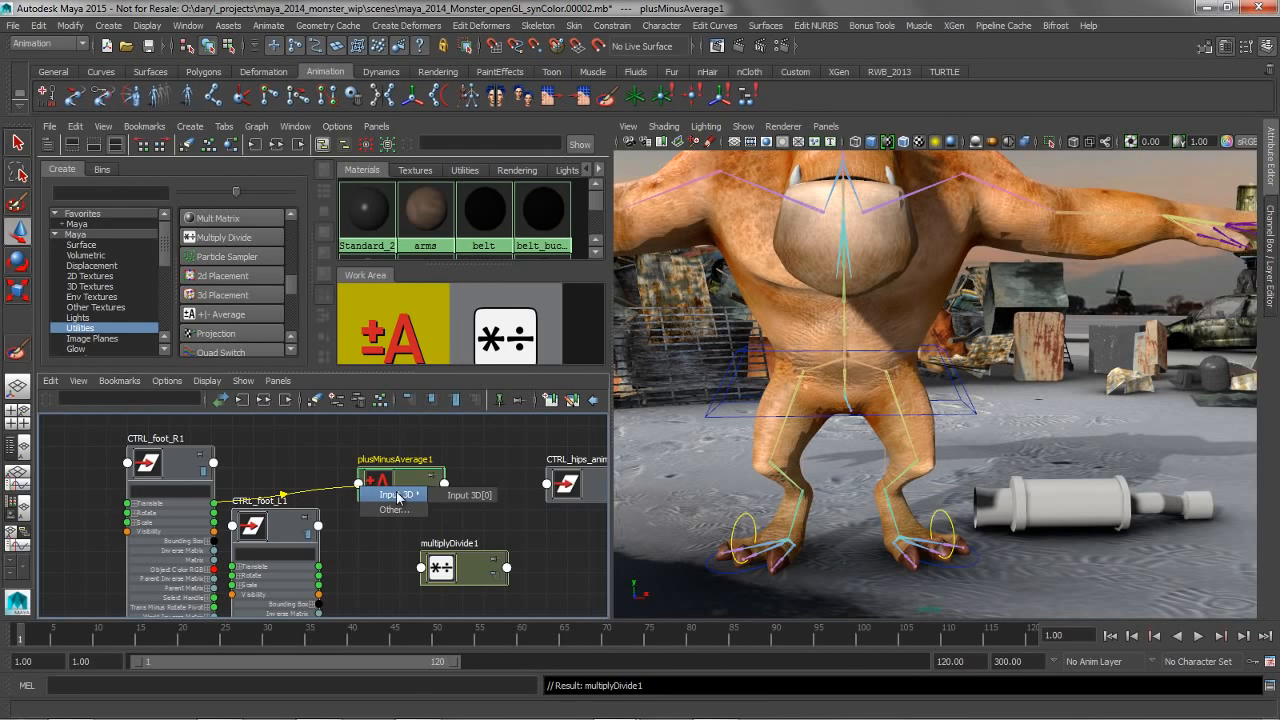
left_click(460, 495)
left_click_drag(318, 566, 361, 491)
mouse_move(396, 494)
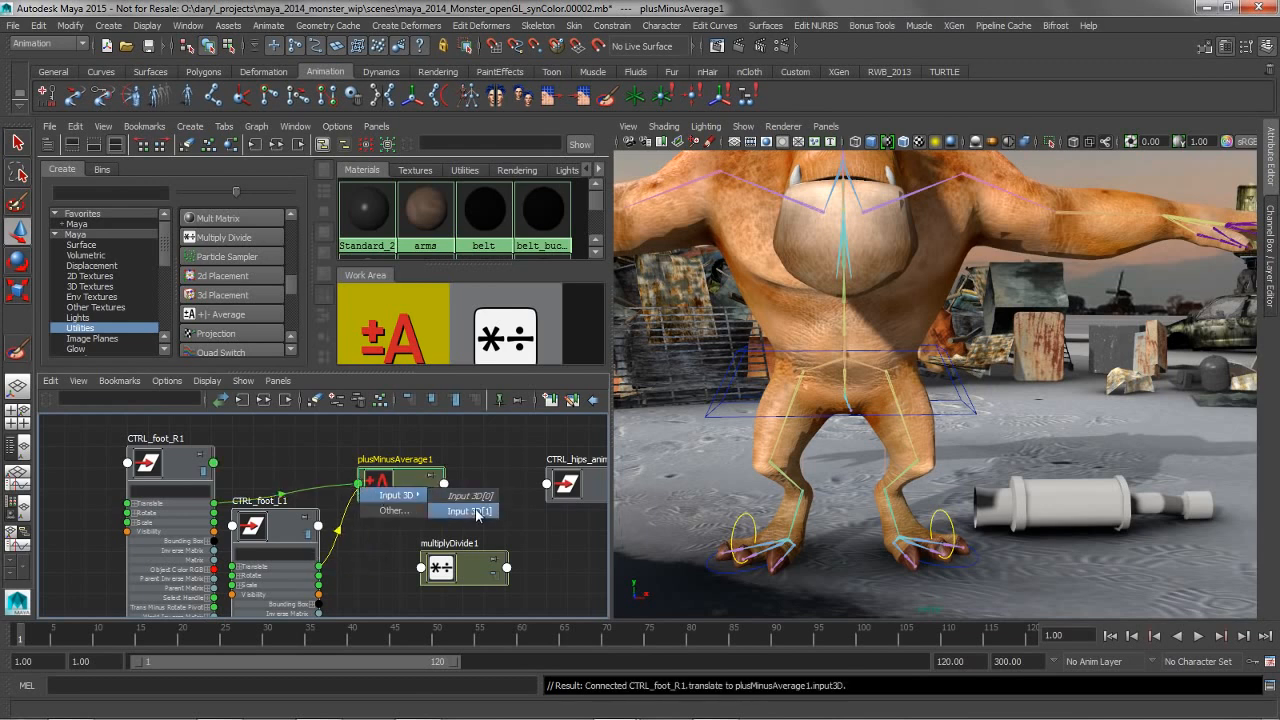
left_click(466, 508)
Show the attributes of plusMinusAverage1 and move the multiplyDivide1 node closer to it
double_click(380, 483)
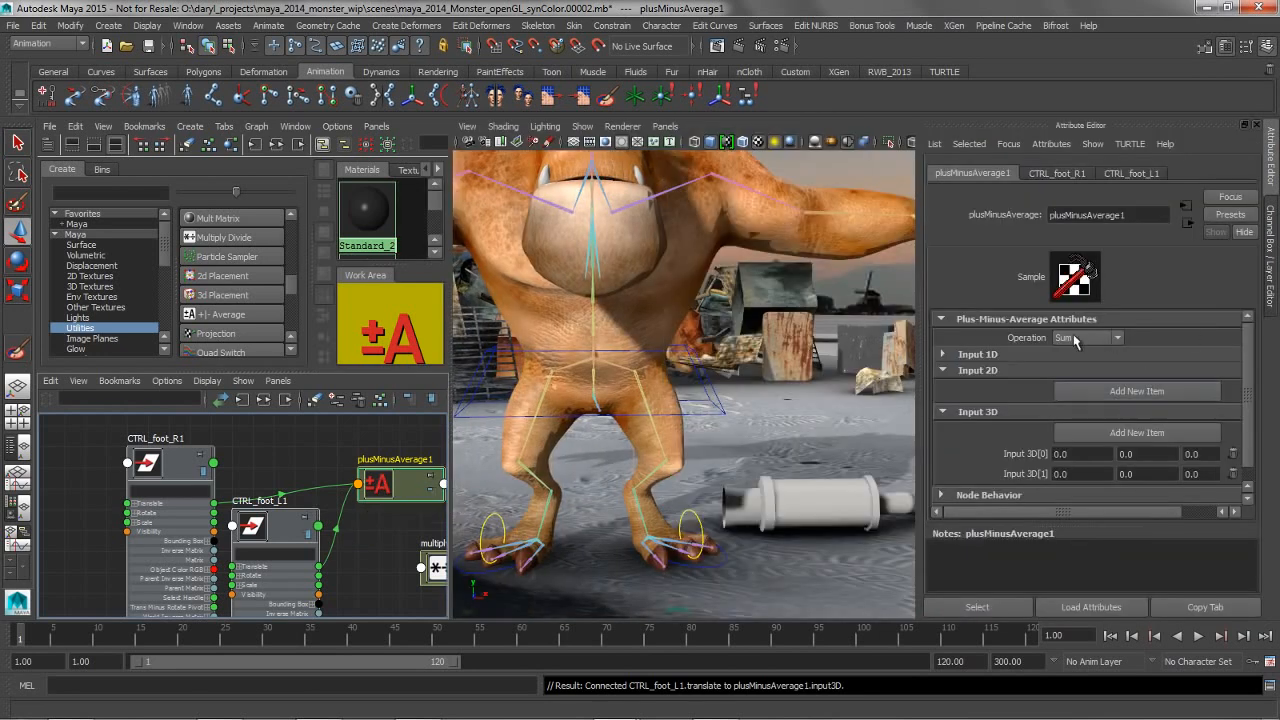
middle_click_drag(340, 494, 161, 463, "alt")
left_click_drag(307, 527, 389, 506)
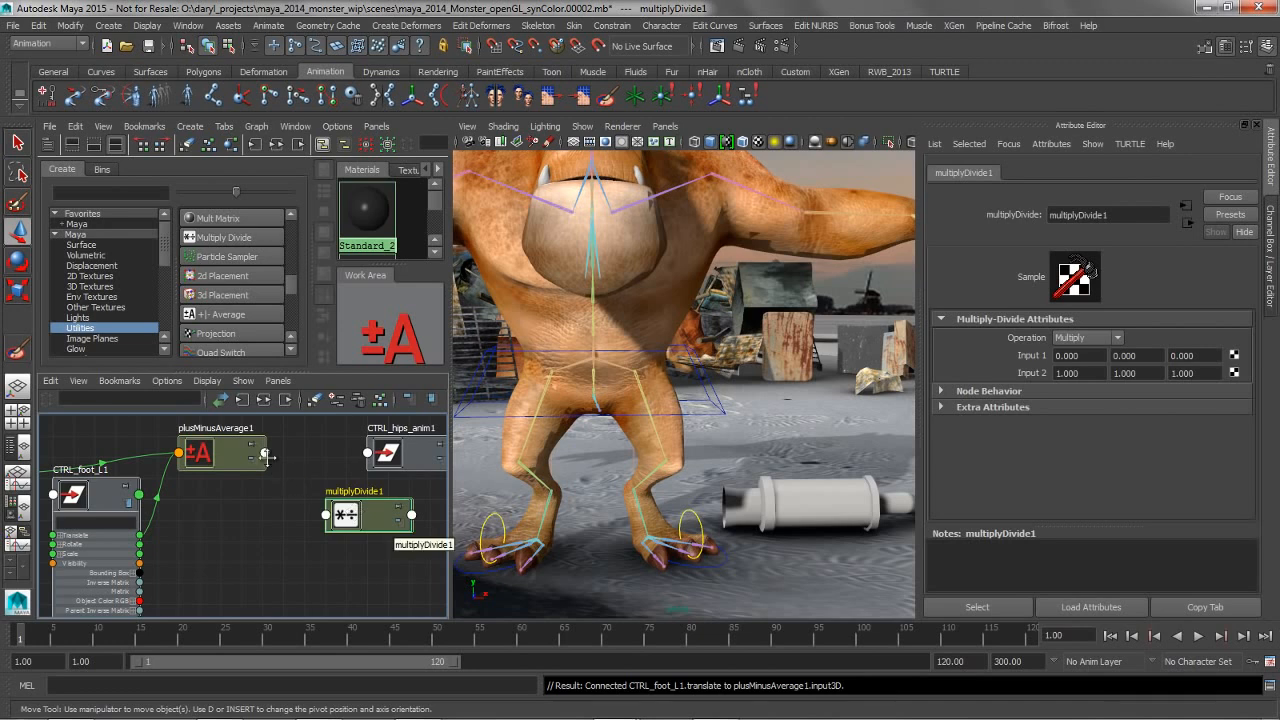
Connect the Output 3D of plusMinusAverage1 to Input 1 of the multiplyDivide1 node
left_click(264, 452)
mouse_move(292, 480)
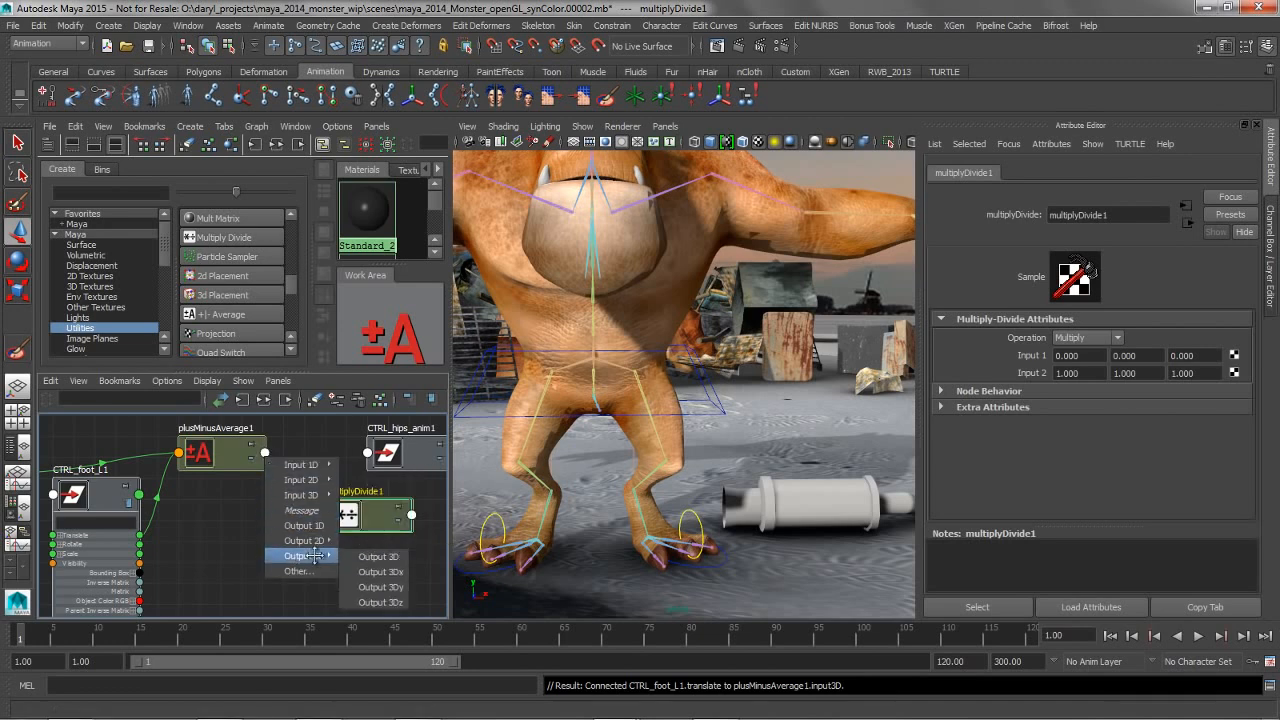
left_click(304, 555)
left_click(326, 515)
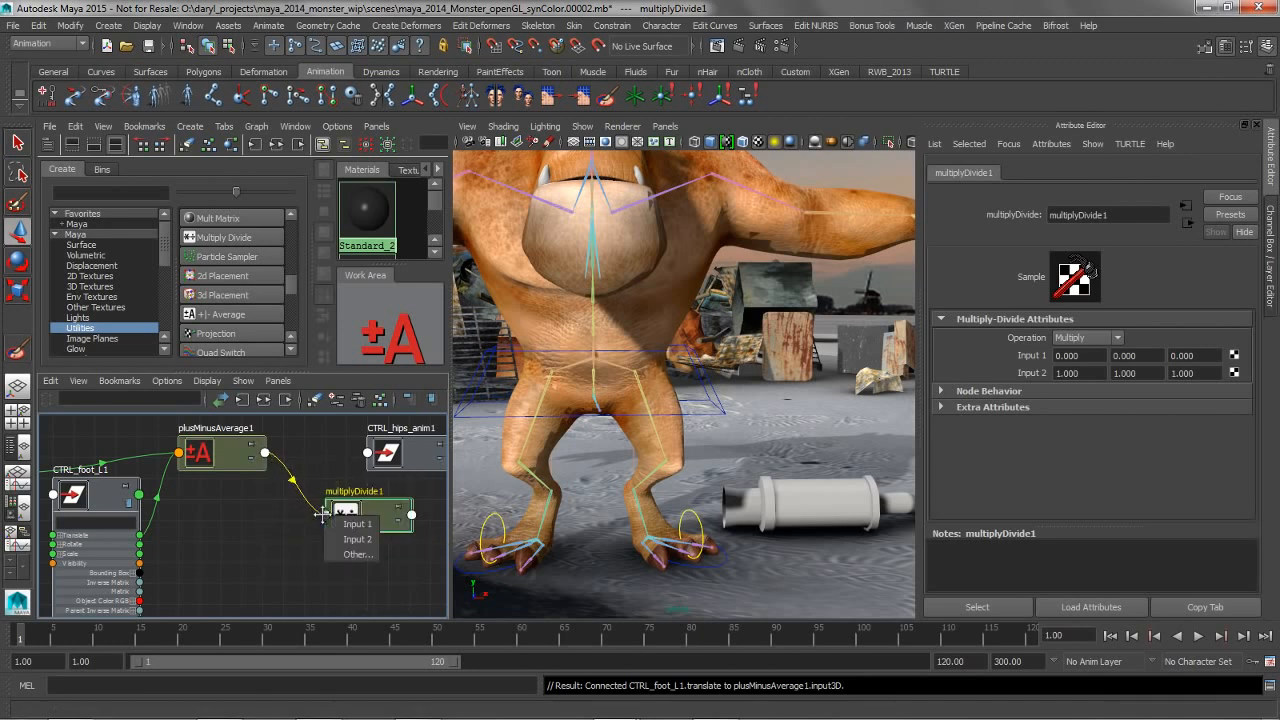
left_click(350, 521)
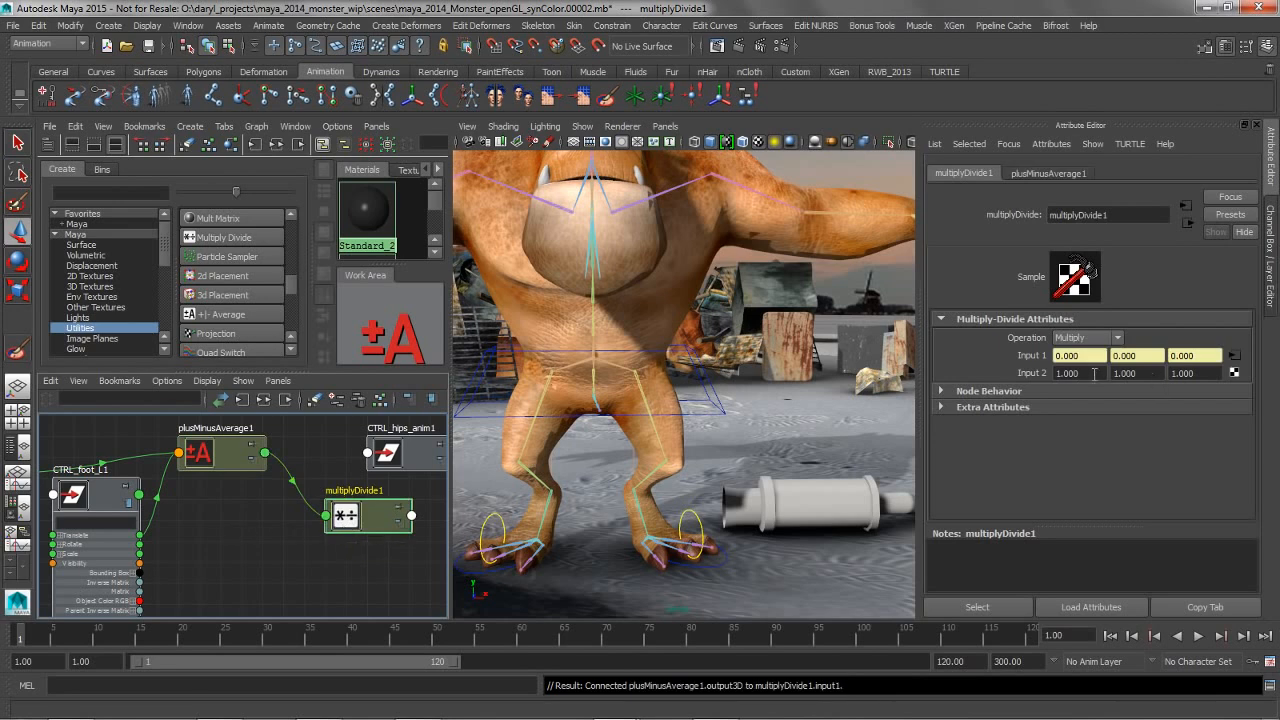
Set multiplyDivide1's operation to Divide and its Input 2 values to 2, 5 and 2
left_click(1082, 338)
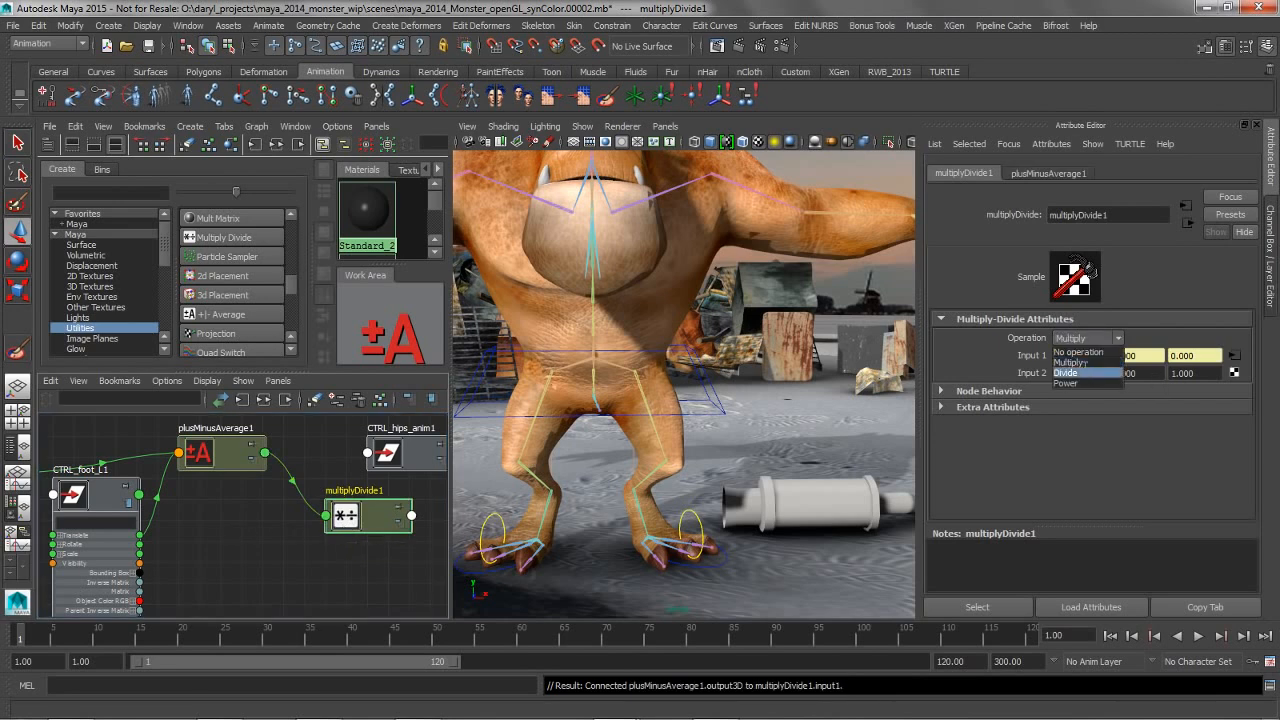
left_click(1066, 372)
type("2")
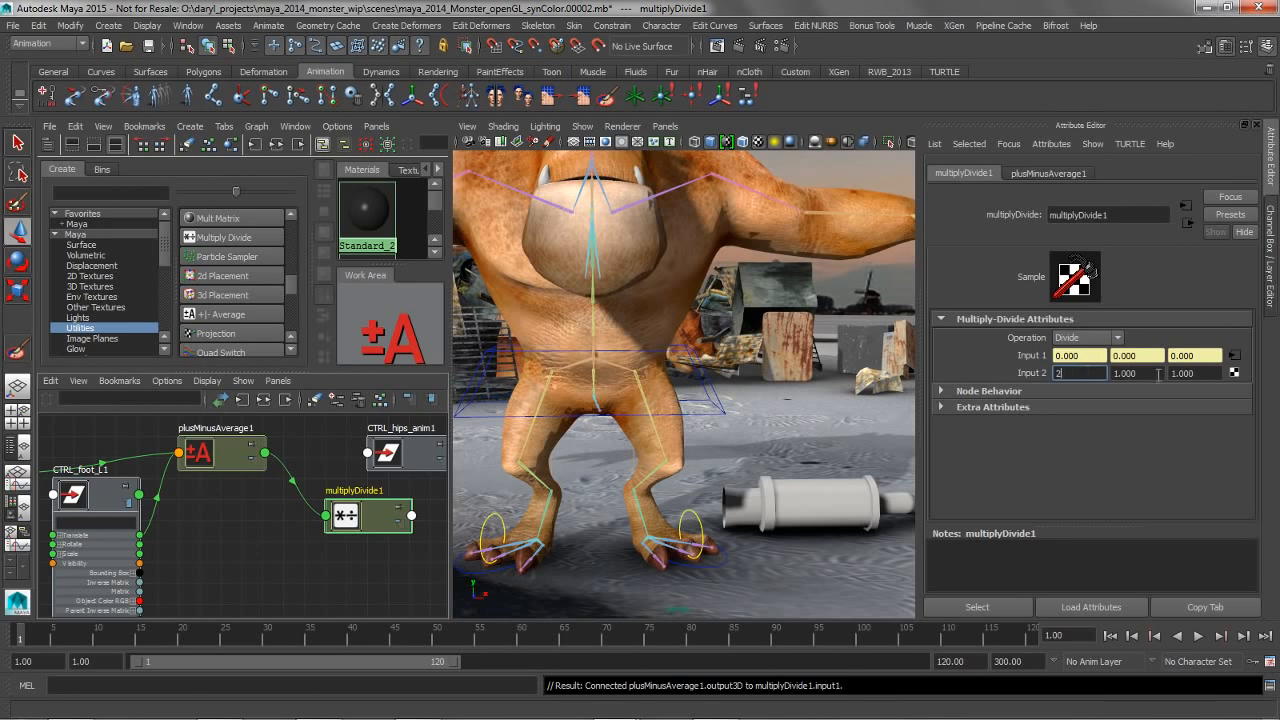
left_click(1194, 373)
type("2")
left_click(1142, 373)
type("5")
key("Return")
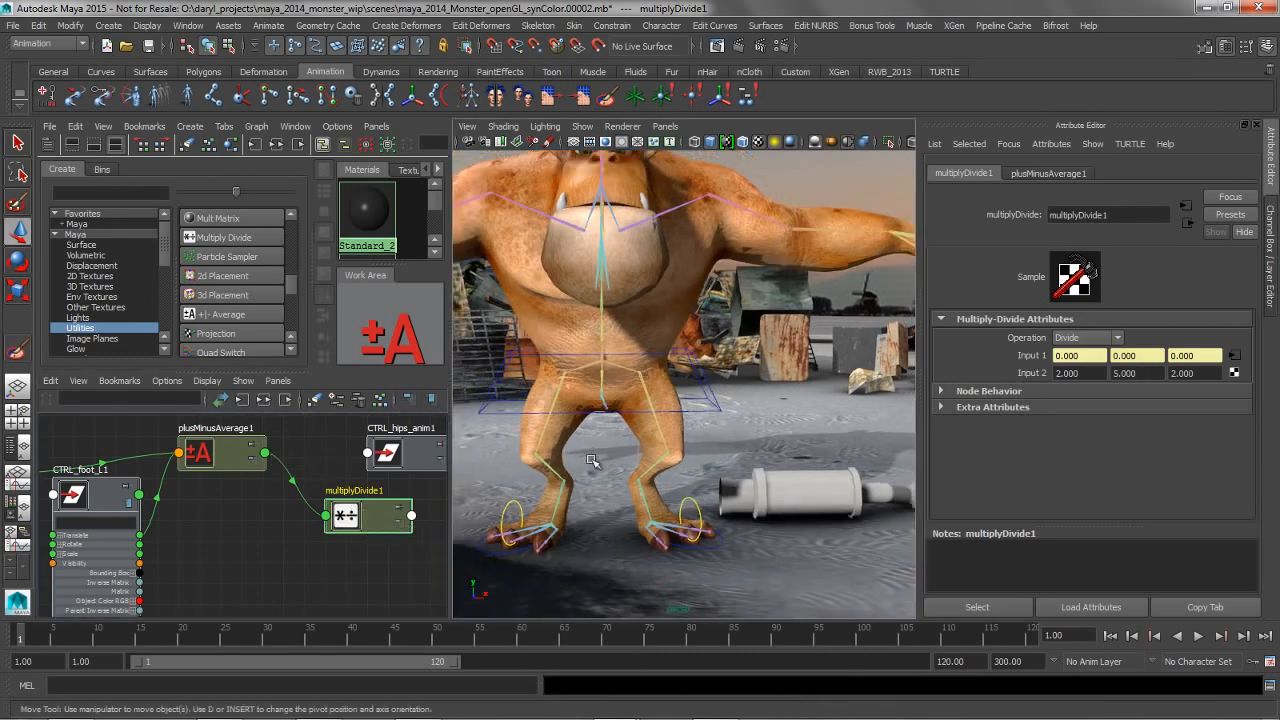
Select the CTRL_hips_anim1 node and examine its transform attributes and its place in the node graph
mouse_move(591, 461)
middle_mouse_down("alt")
mouse_move(612, 494)
mouse_move(591, 472)
middle_mouse_up("alt")
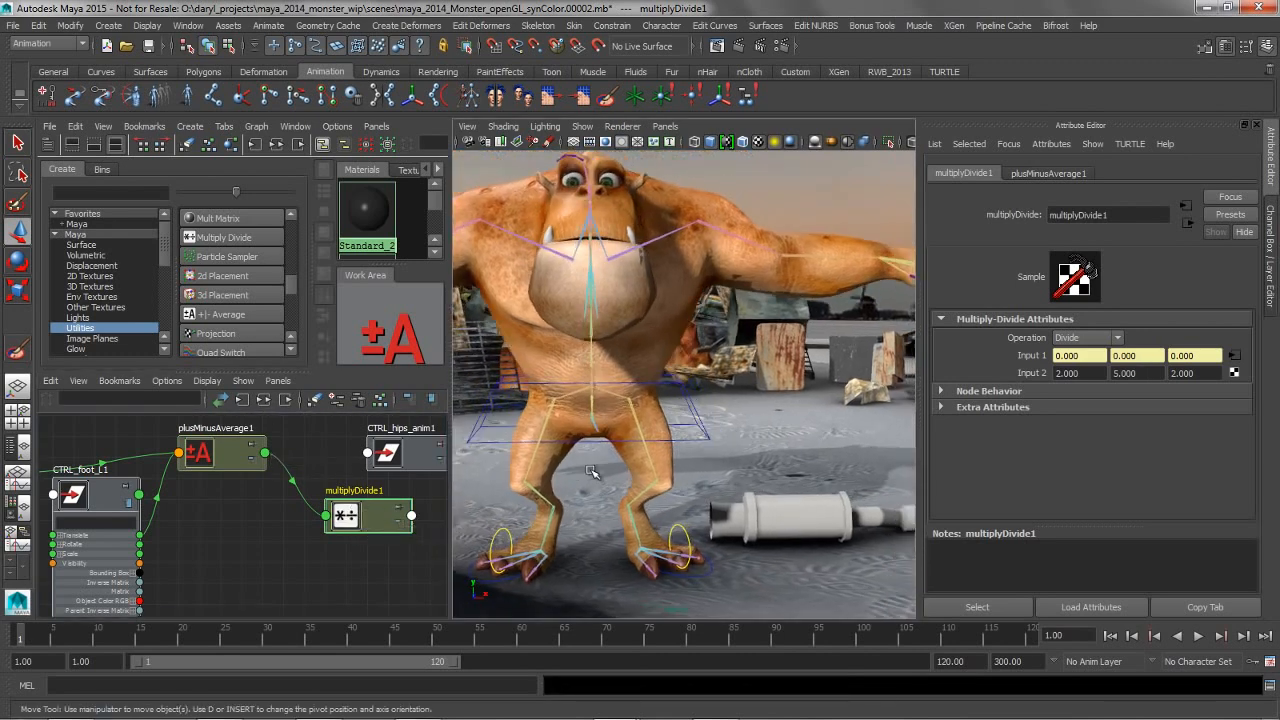
left_click(400, 453)
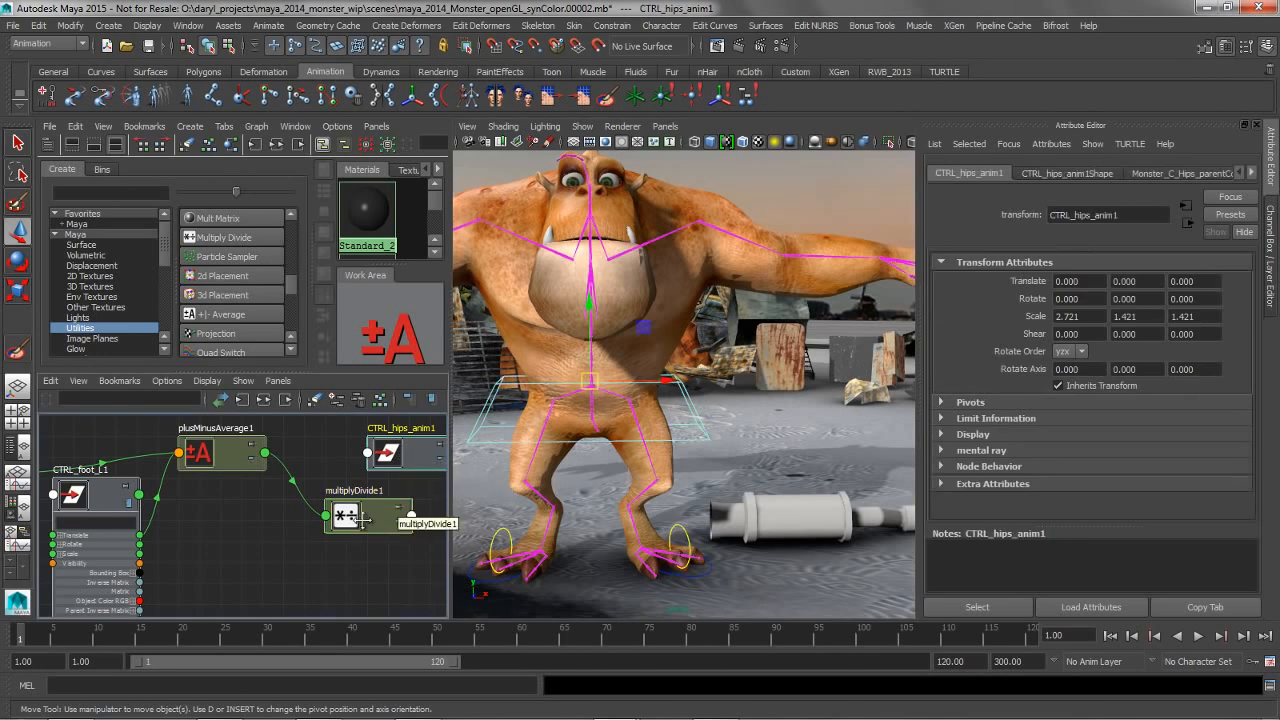
middle_click_drag(817, 371, 975, 283)
right_click_drag(382, 515, 302, 514, "alt")
middle_click_drag(203, 557, 232, 553, "alt")
left_click(107, 447)
left_click_drag(578, 545, 519, 537)
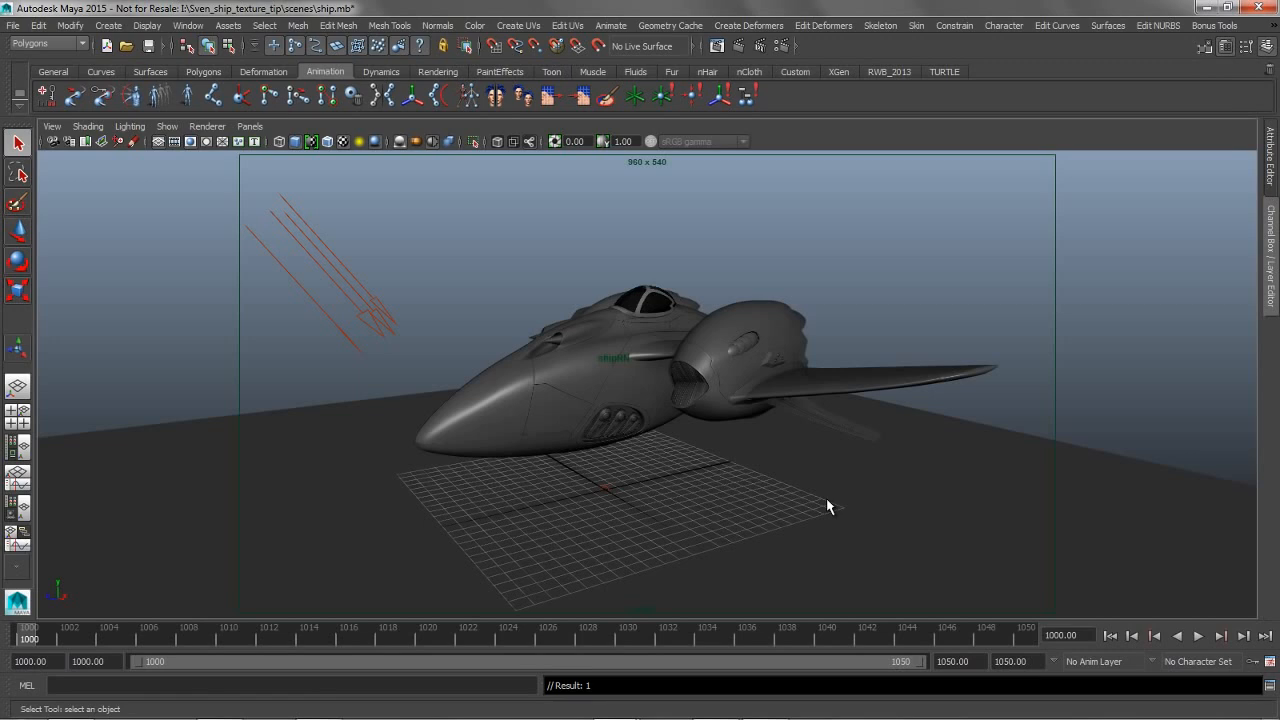
Show Hypershade beside the ship and import all ship_body and ship_wings texture files from the sourceimages folder in Windows Explorer
left_click(18, 447)
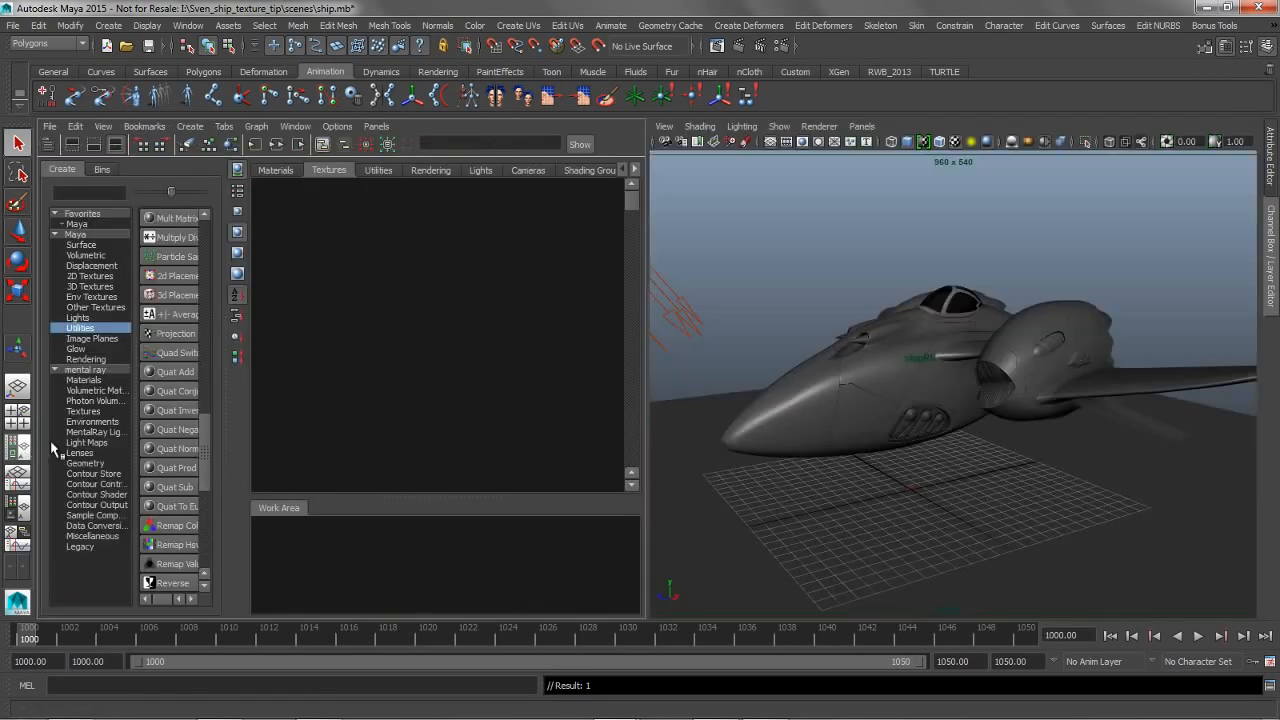
key("alt+Tab")
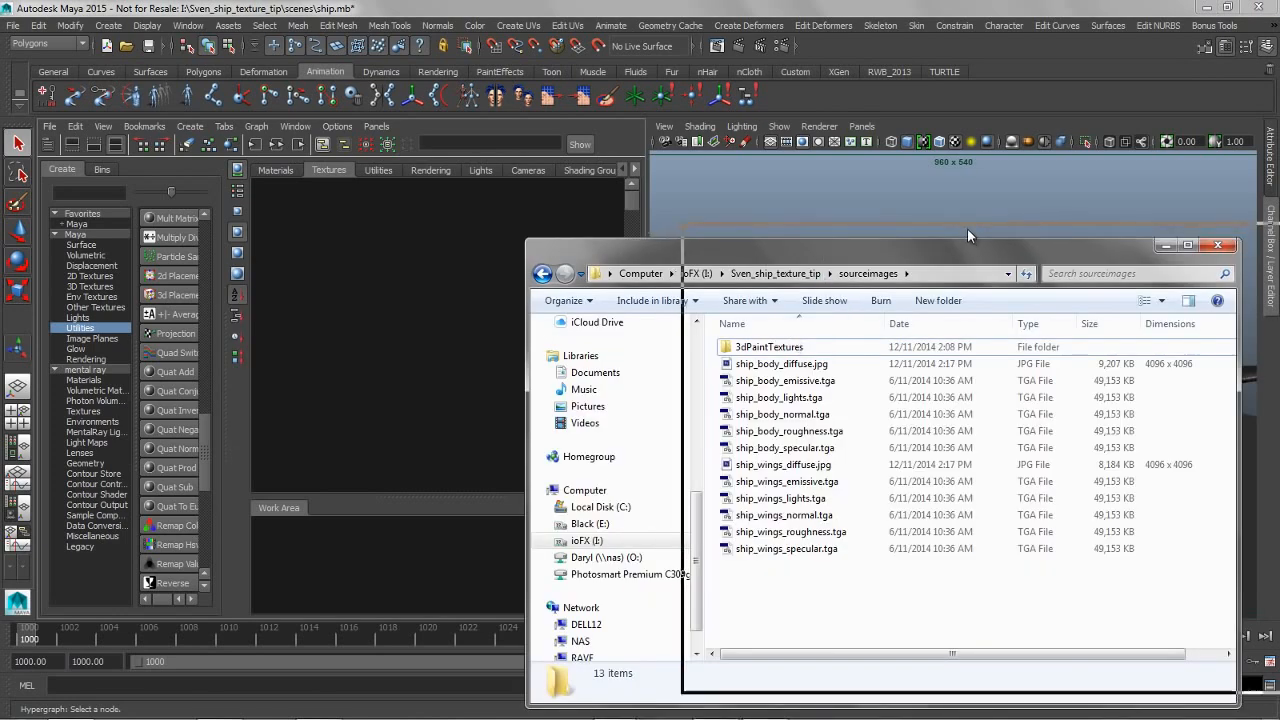
left_click_drag(967, 228, 1123, 213)
left_click_drag(1028, 575, 414, 276)
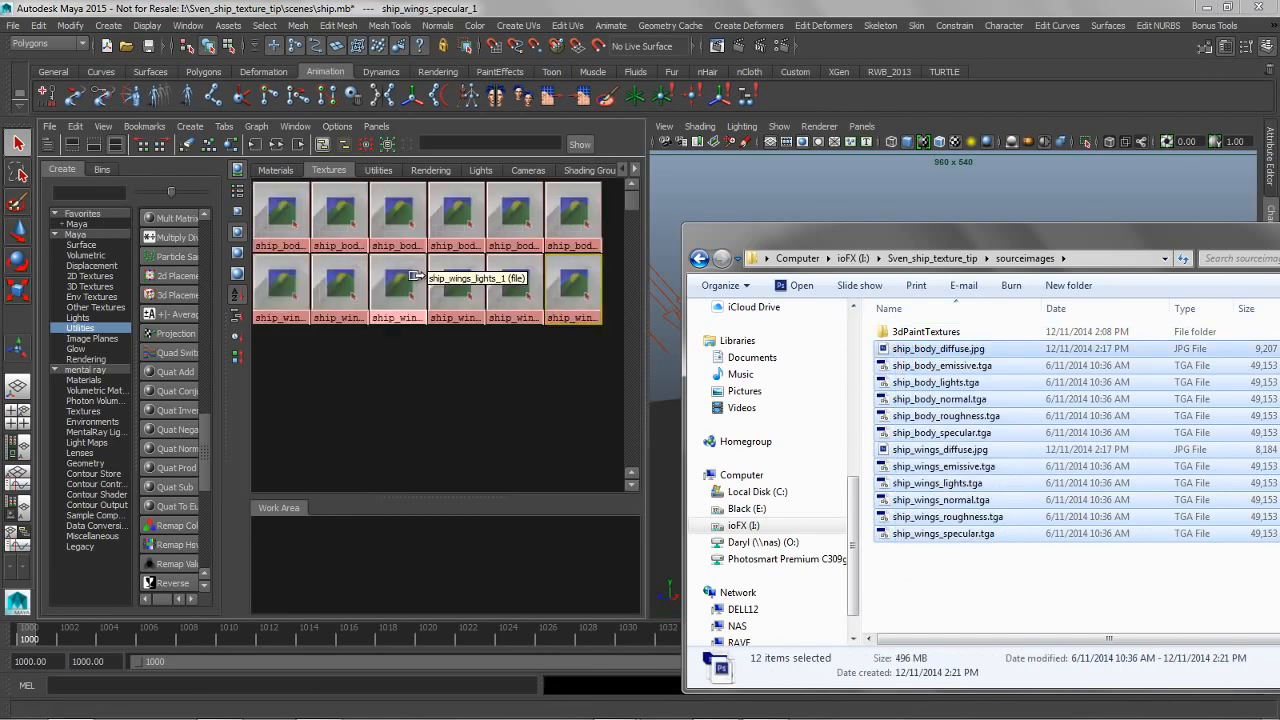
left_click(678, 196)
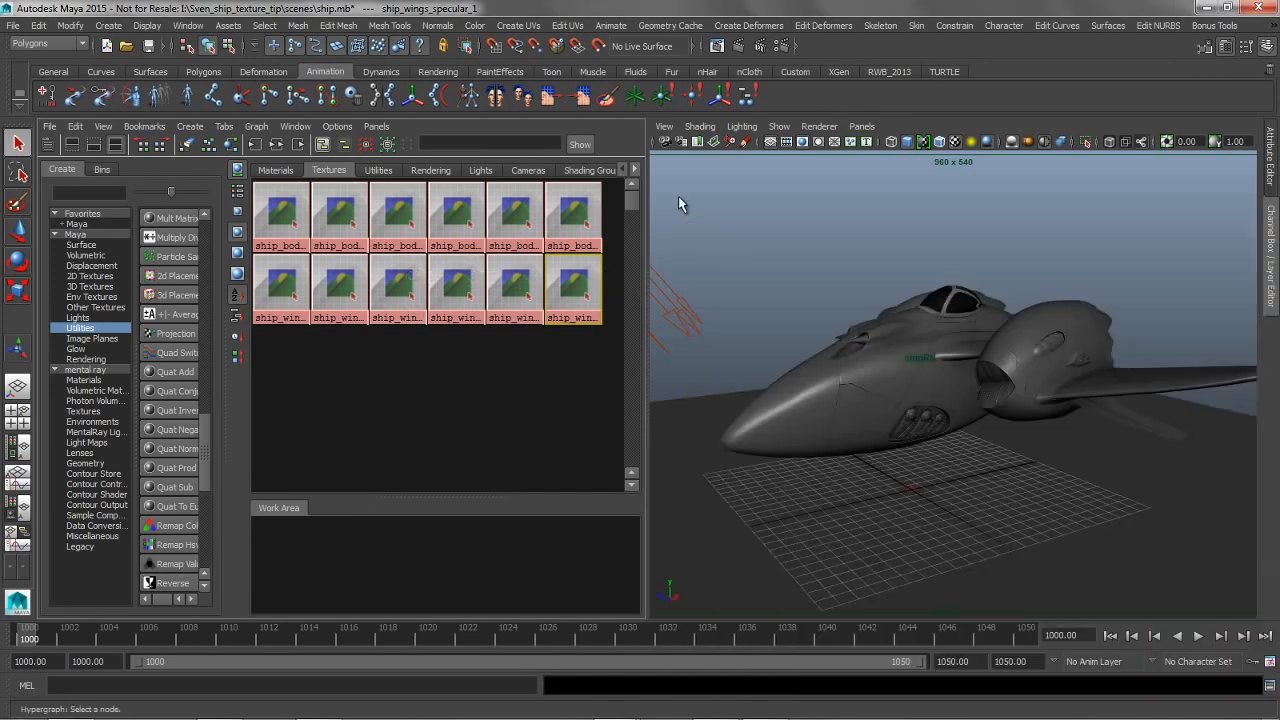
Select the ship's body and connect the ship_body_diffuse texture to the Color of its ship:body material
left_click(843, 386)
left_click(1272, 172)
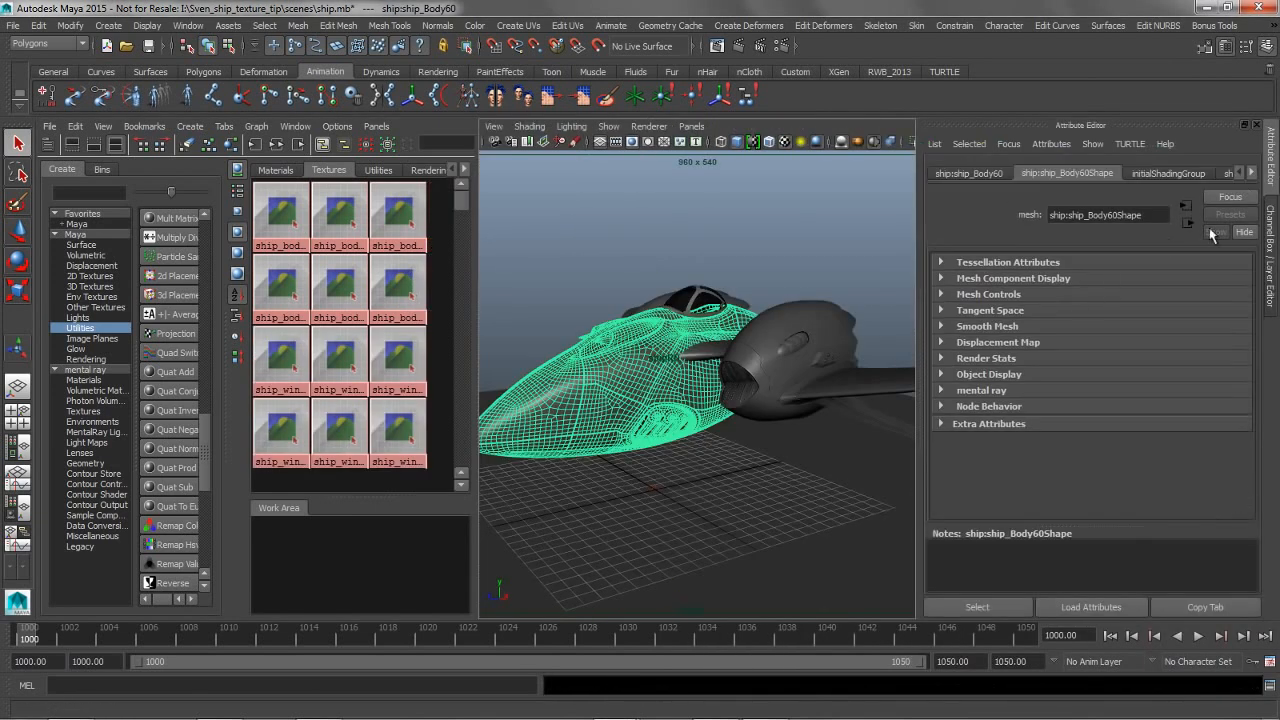
left_click(1250, 173)
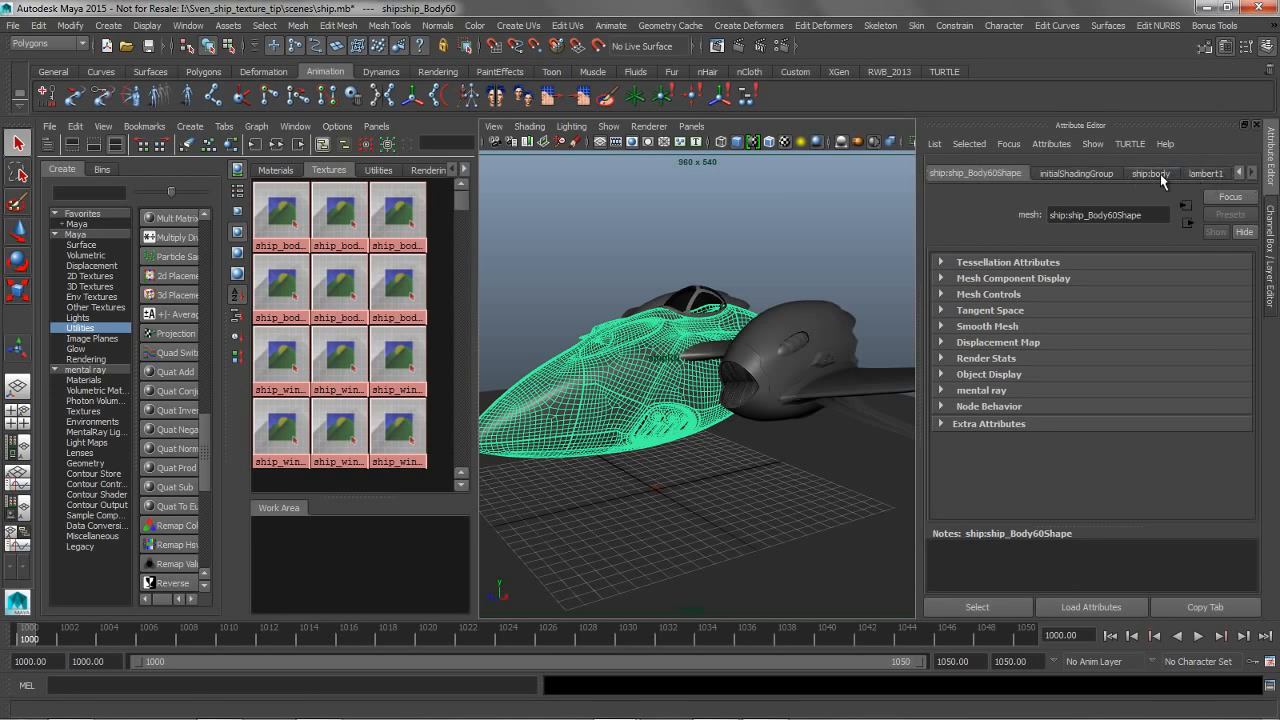
left_click(1155, 174)
middle_click_drag(277, 226, 1008, 358)
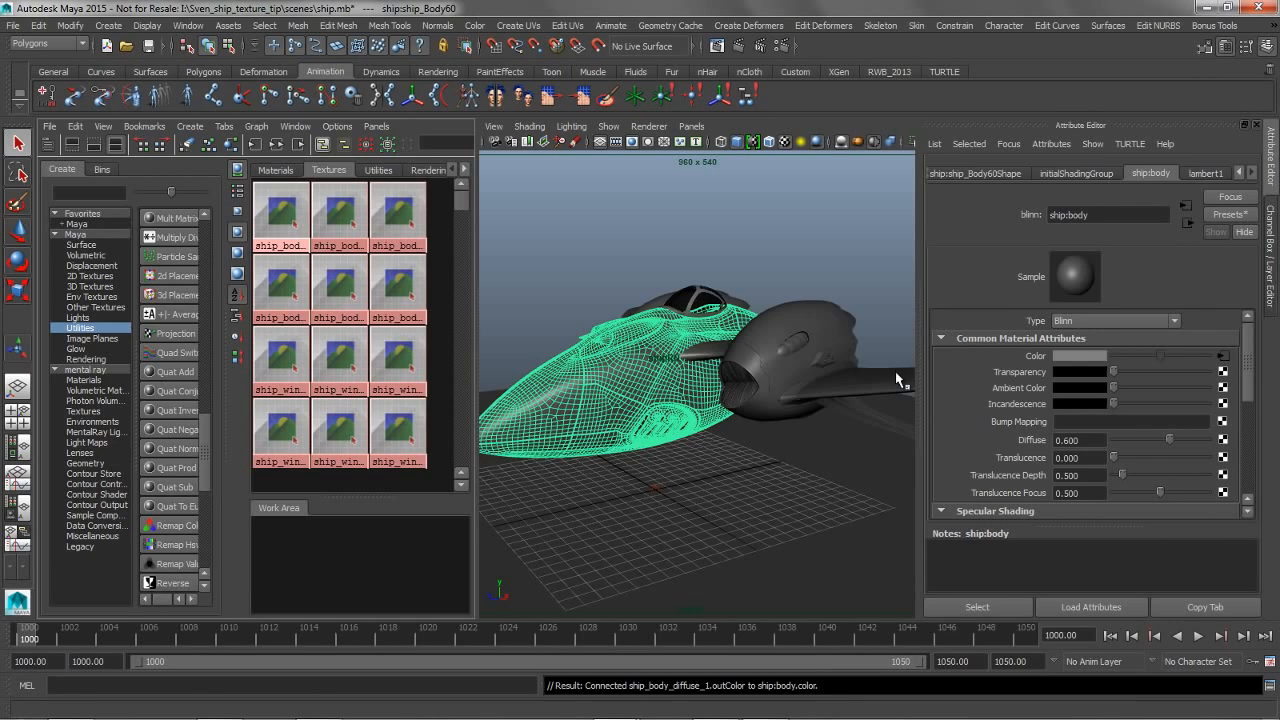
Connect the wings diffuse texture to the Color of the ship:wings material and check the textured ship in the enlarged viewport
left_click(800, 340)
middle_click_drag(276, 358, 1017, 354)
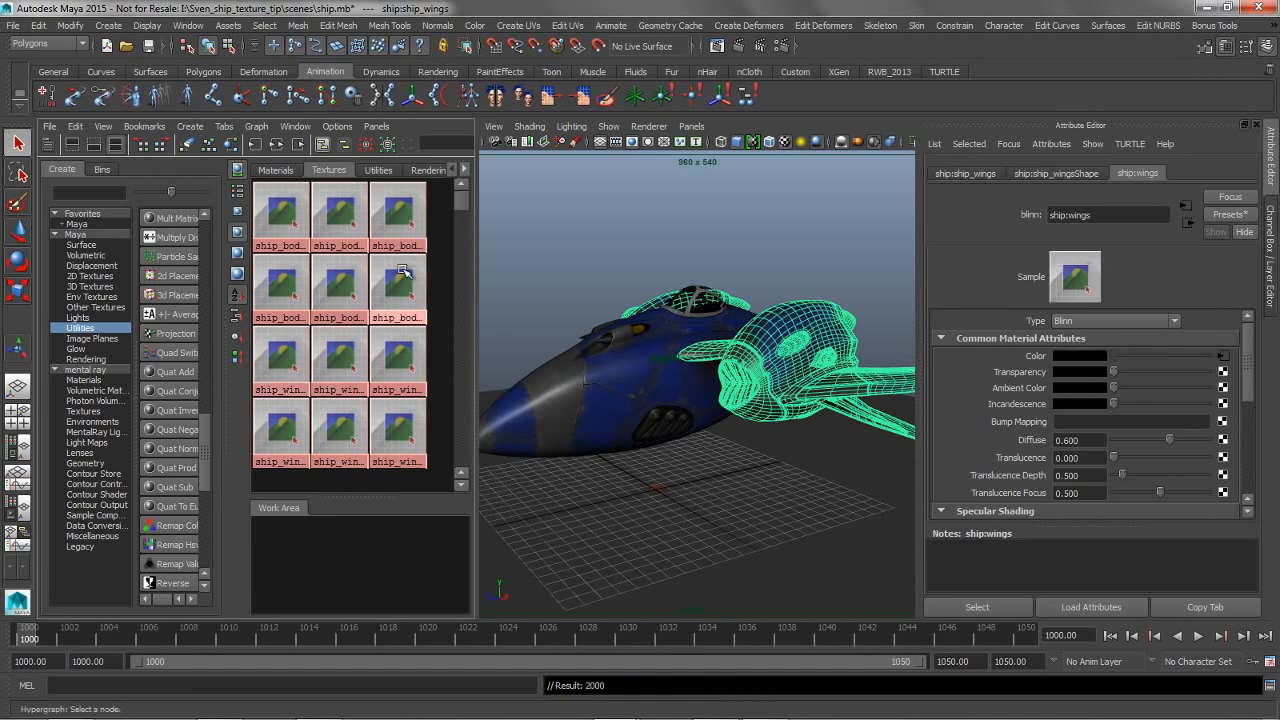
left_click(789, 225)
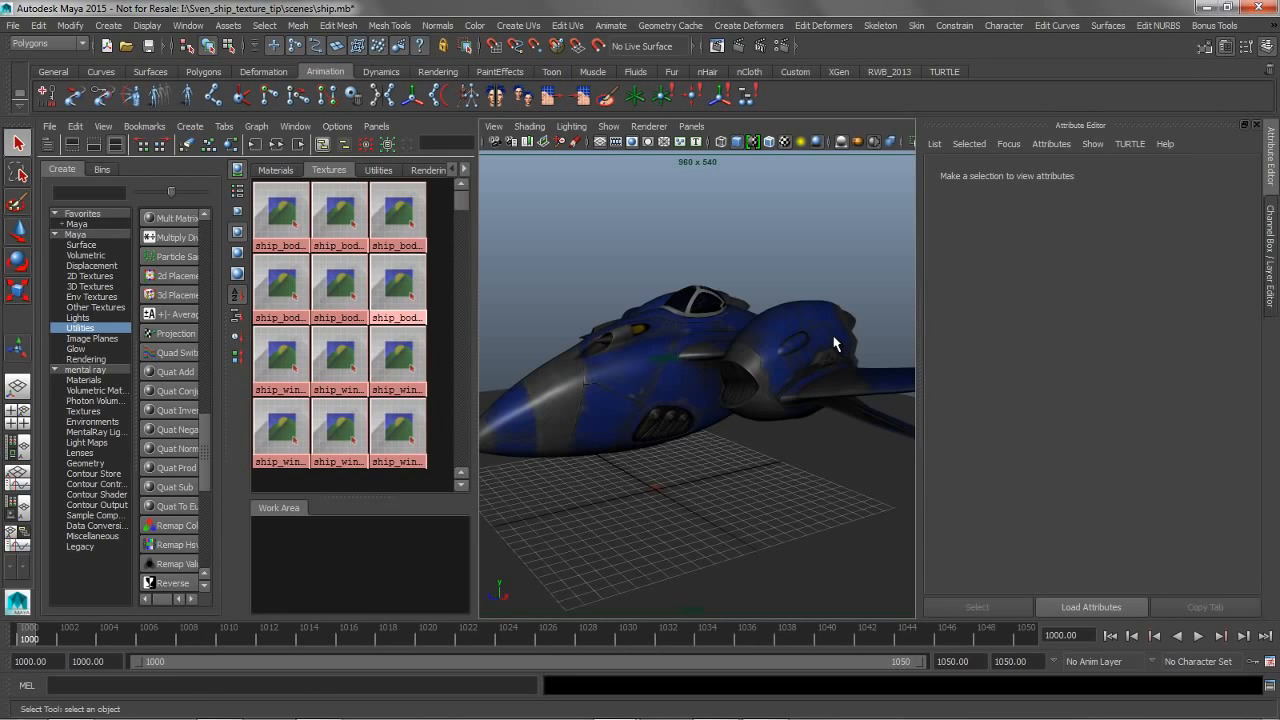
key("space")
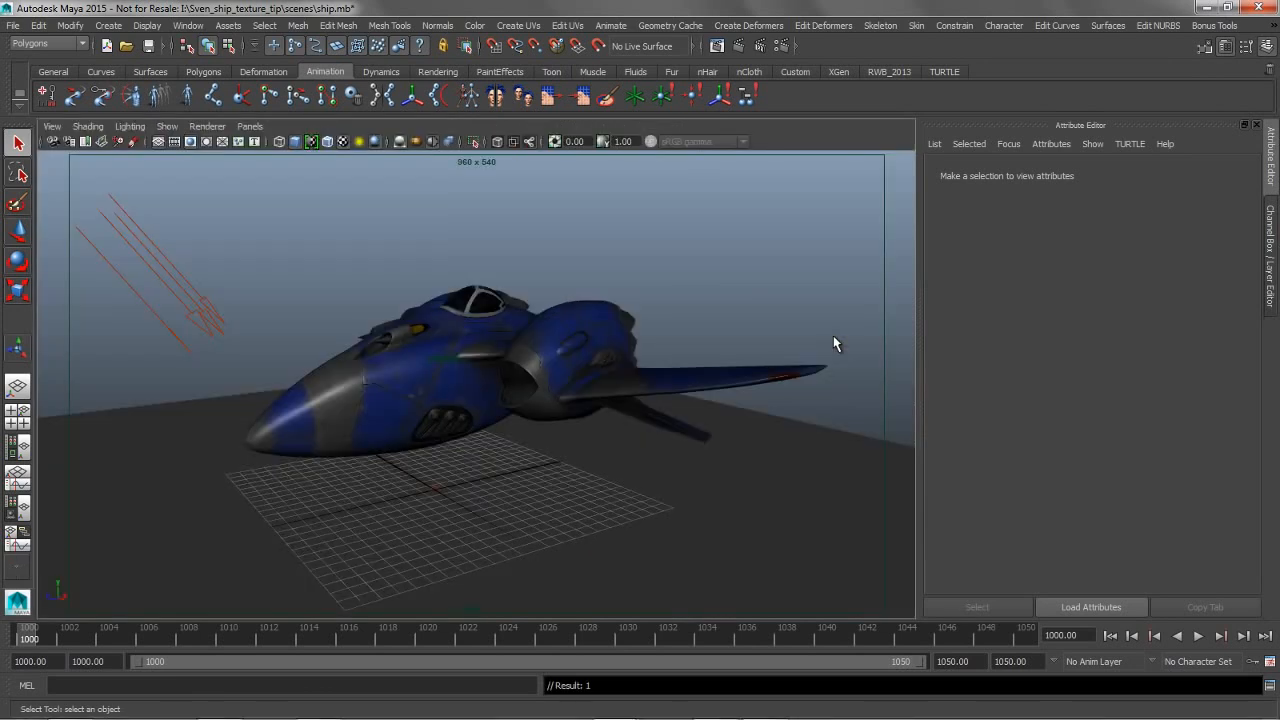
key("space")
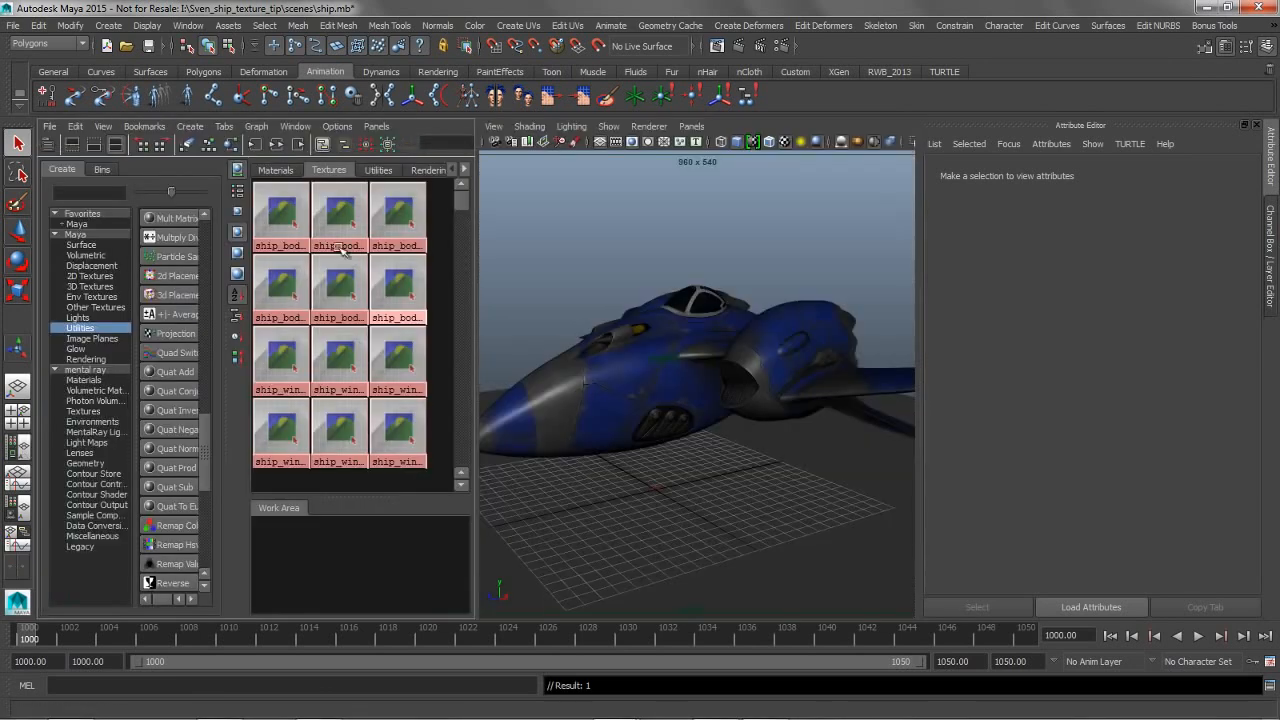
Review the swatch options in the general Display preferences, generate the body diffuse texture's swatch and leave the preferences unchanged
left_click(1261, 653)
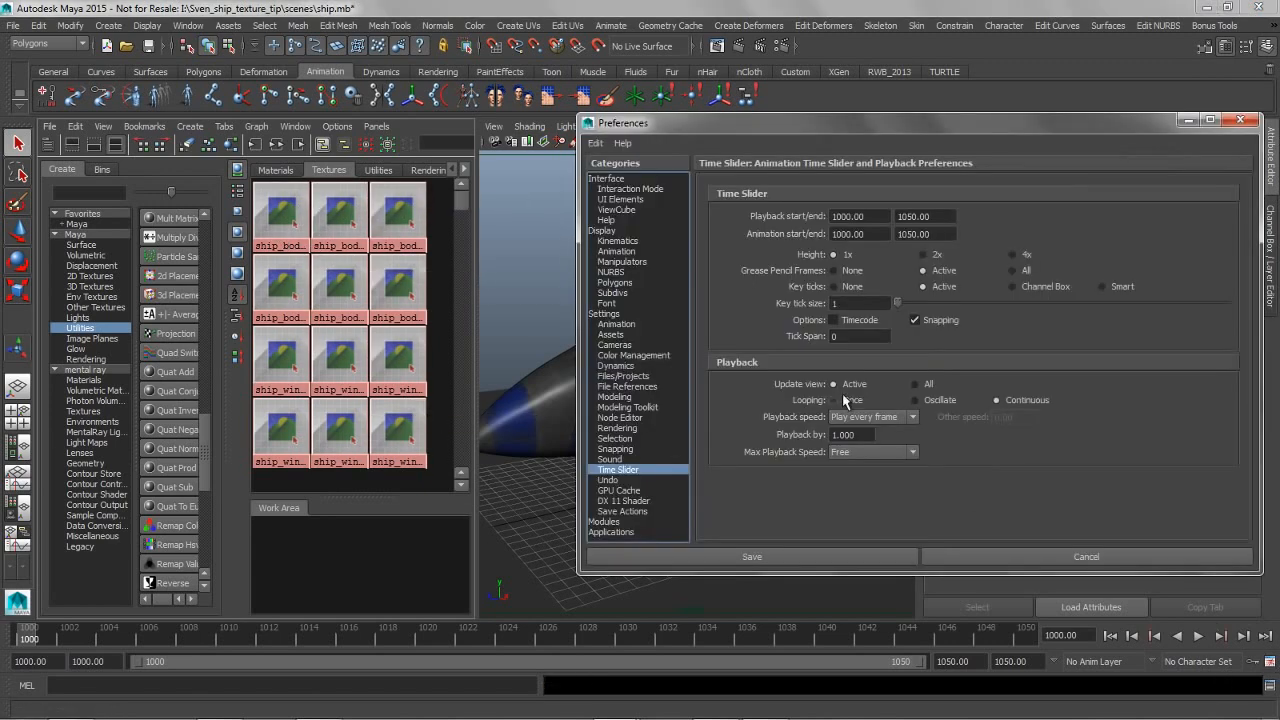
left_click(604, 231)
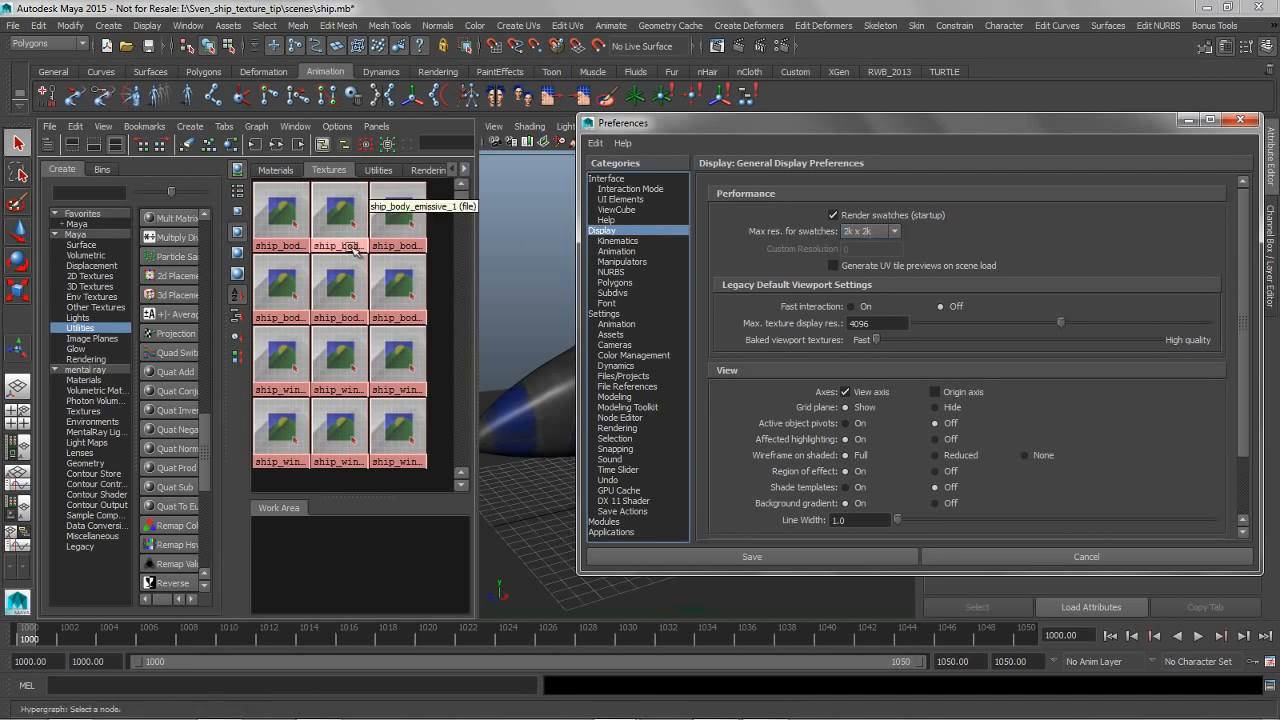
right_click_drag(272, 218, 232, 244)
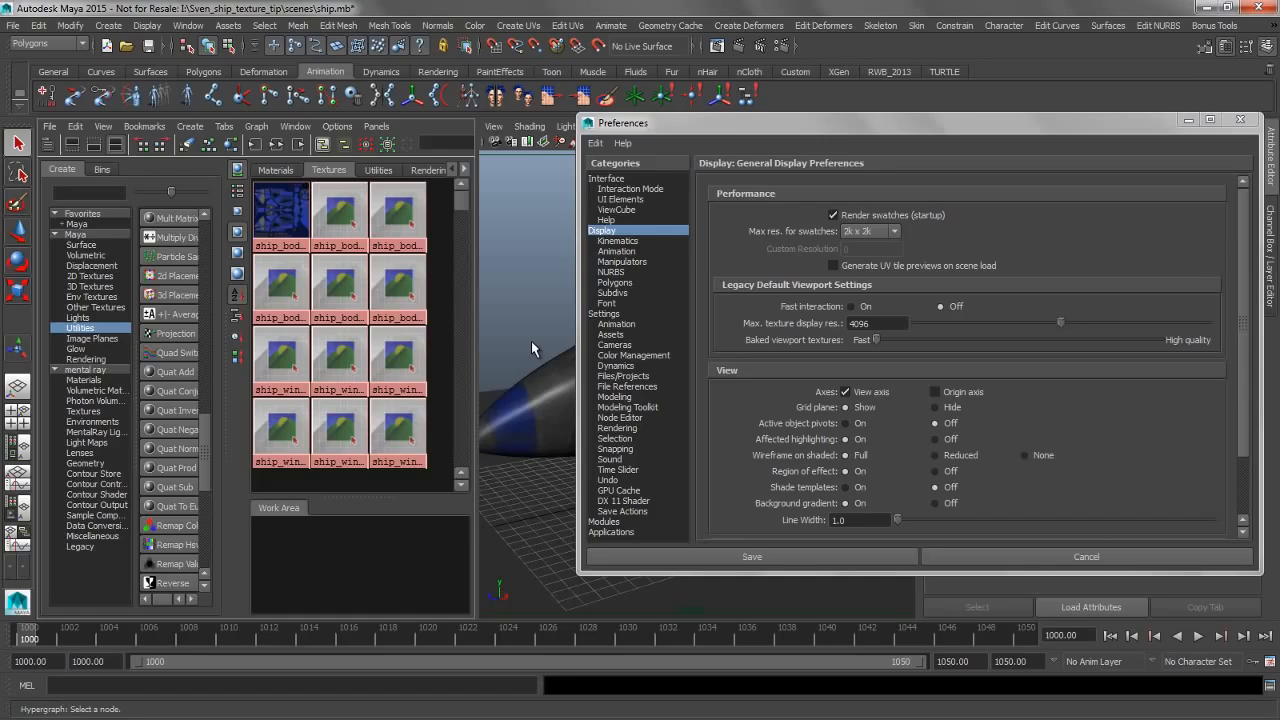
left_click(1086, 556)
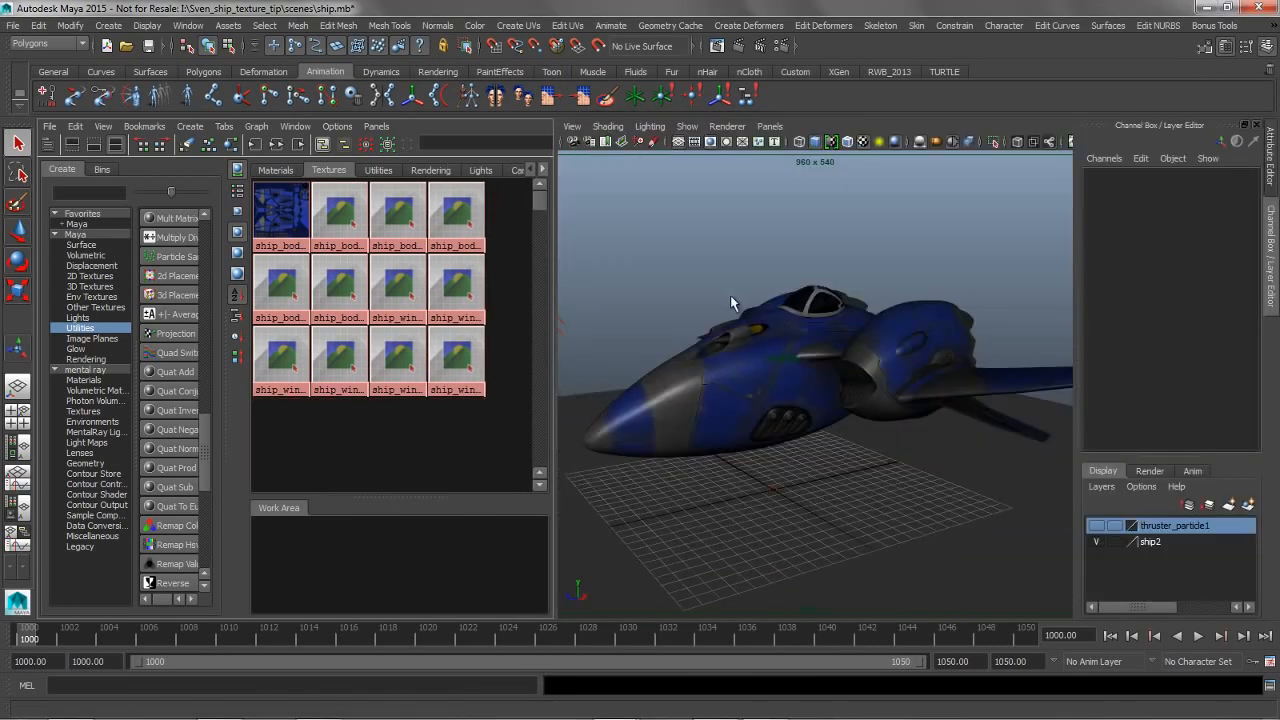
Enable Clamp Texture Resolution in the Viewport 2.0 settings with a Max Texture Resolution of 512
left_click_drag(731, 298, 758, 342, "alt")
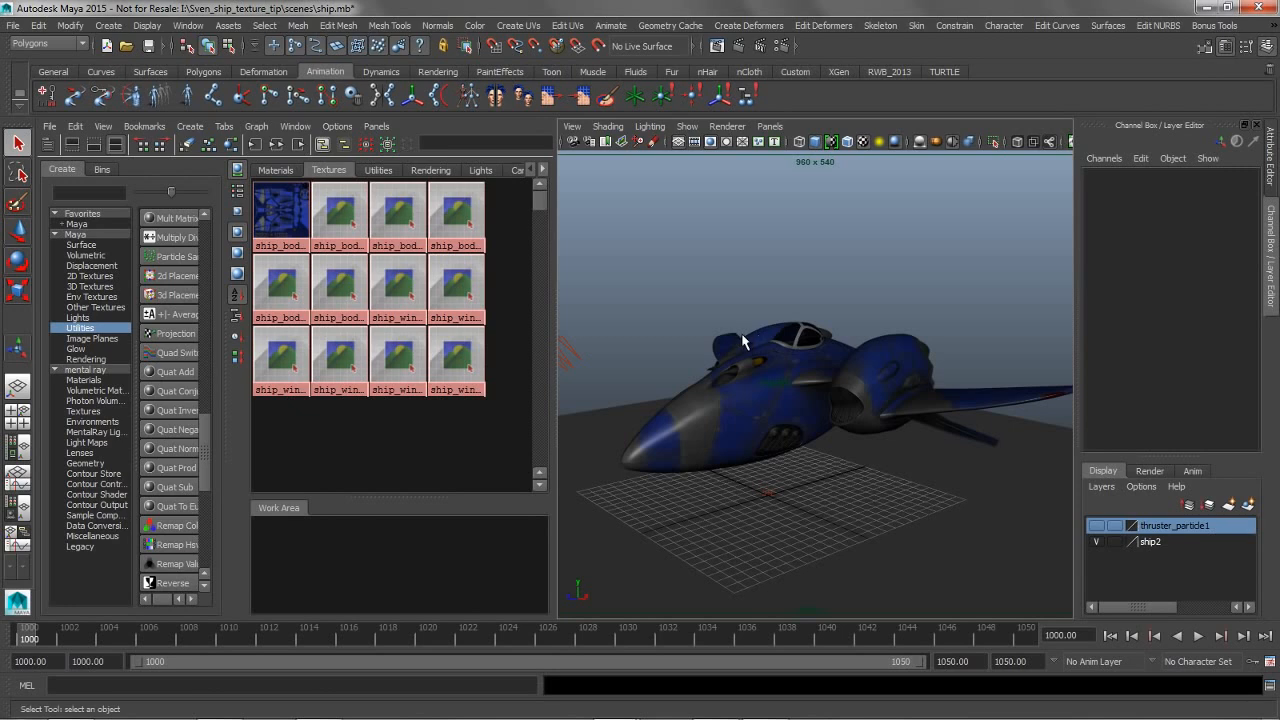
key("space")
mouse_move(645, 330)
right_mouse_down("alt")
mouse_move(614, 306)
mouse_move(601, 323)
mouse_move(622, 330)
right_mouse_up("alt")
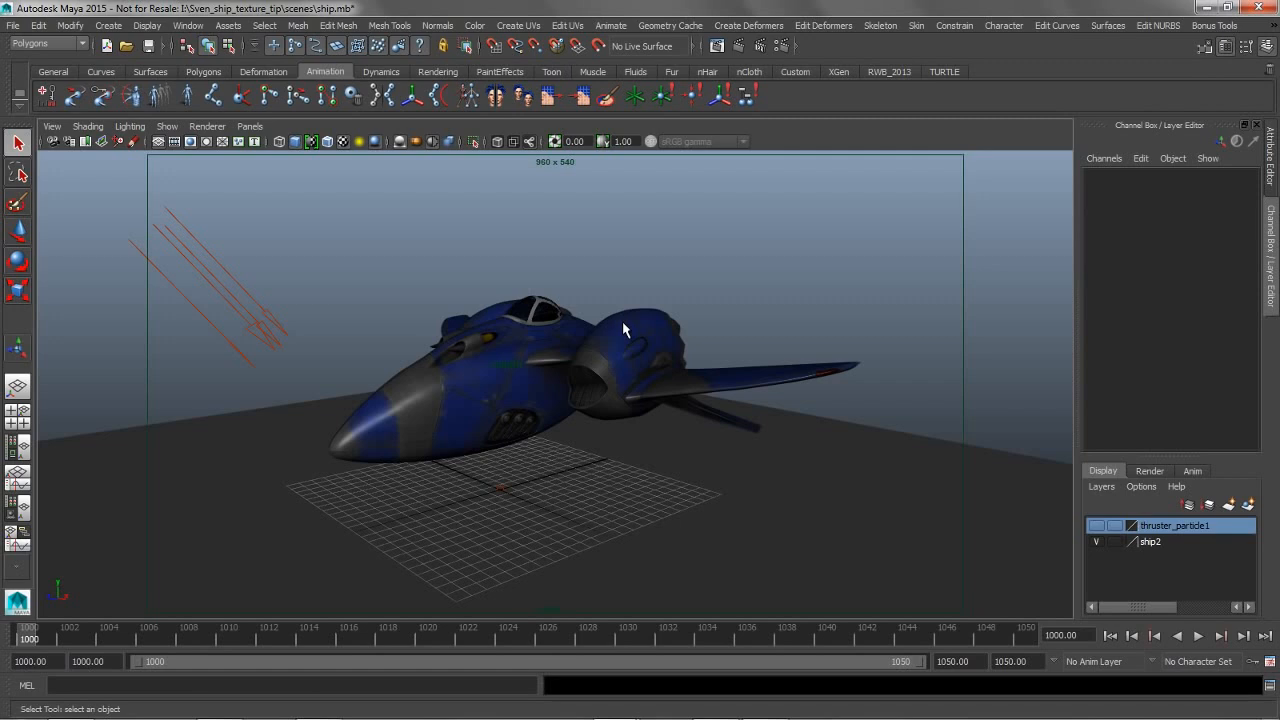
left_click(208, 127)
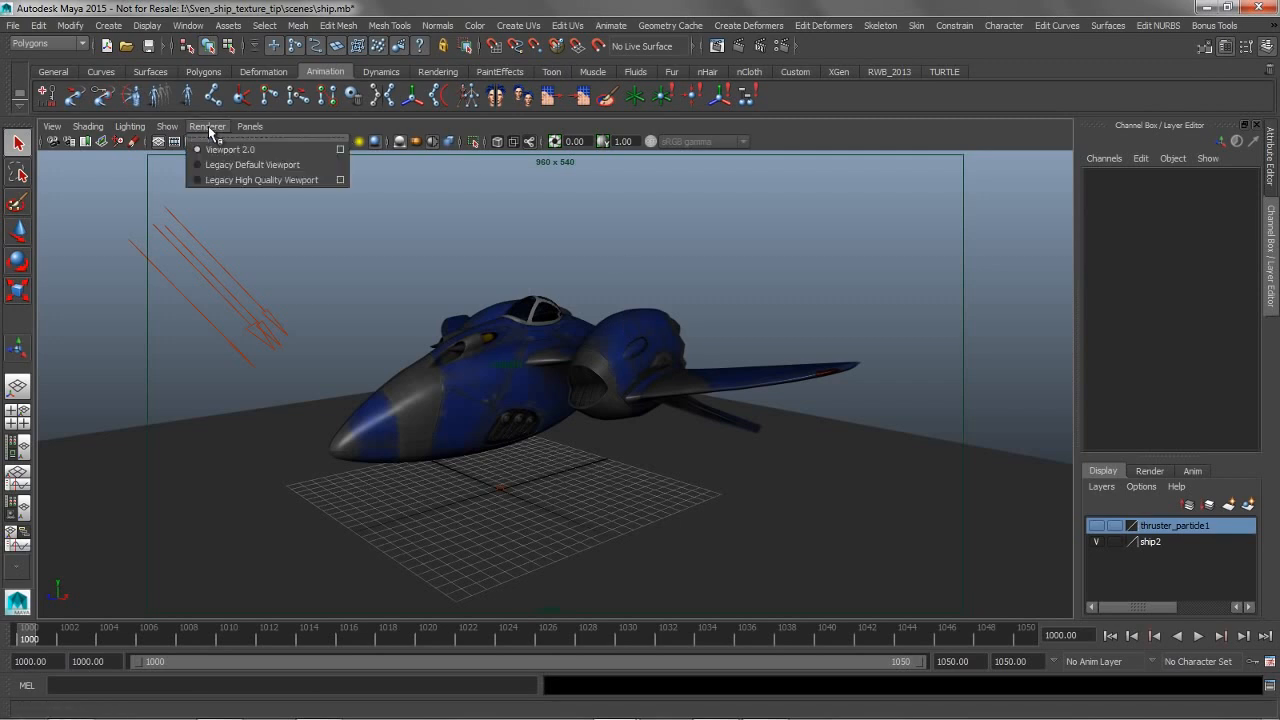
left_click(340, 150)
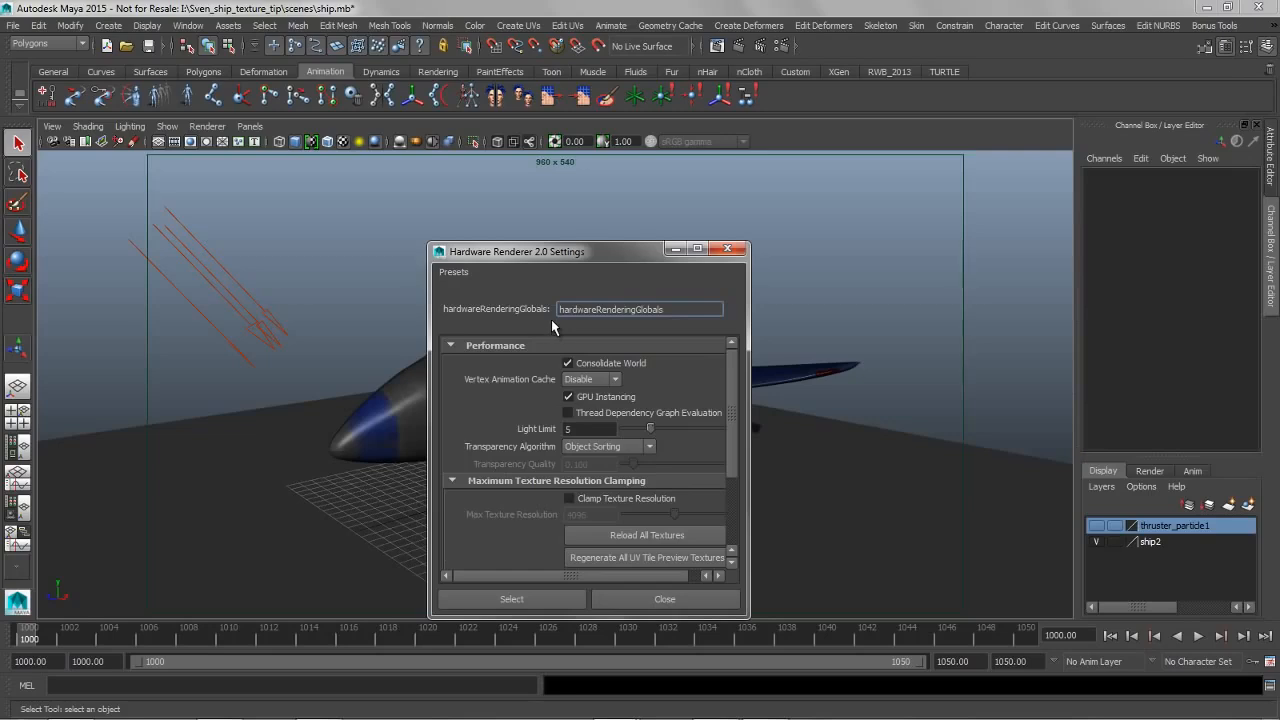
left_click(570, 499)
left_click_drag(674, 514, 655, 515)
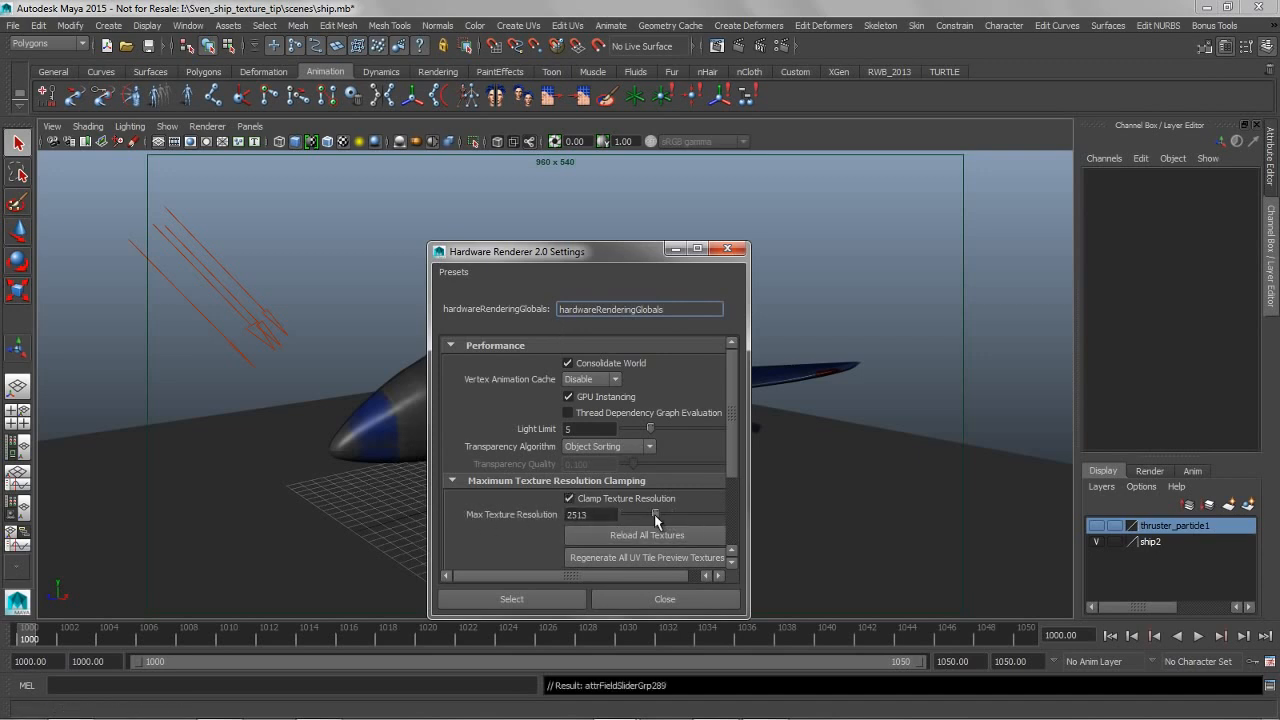
double_click(617, 515)
type("512")
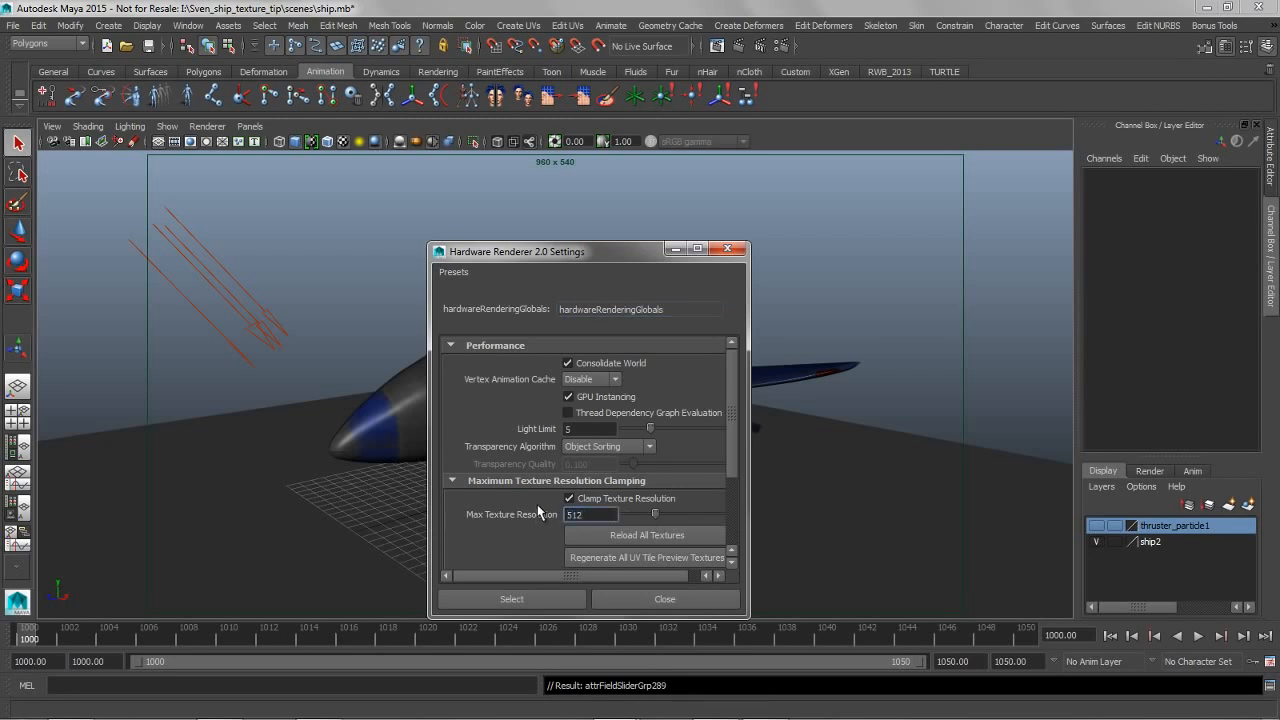
left_click(651, 599)
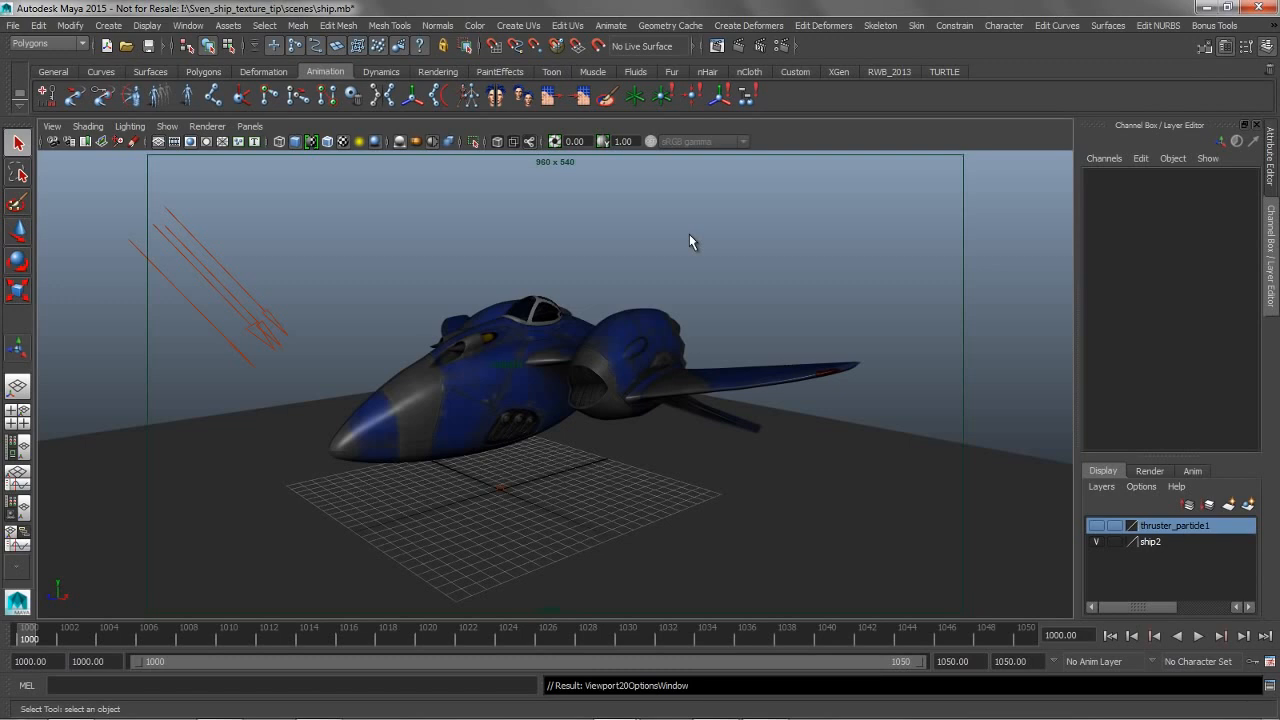
Enable Color Management in the Color Management preferences
left_click_drag(623, 314, 609, 314, "alt")
mouse_move(731, 277)
left_mouse_down("alt")
mouse_move(740, 292)
mouse_move(750, 284)
left_mouse_up("alt")
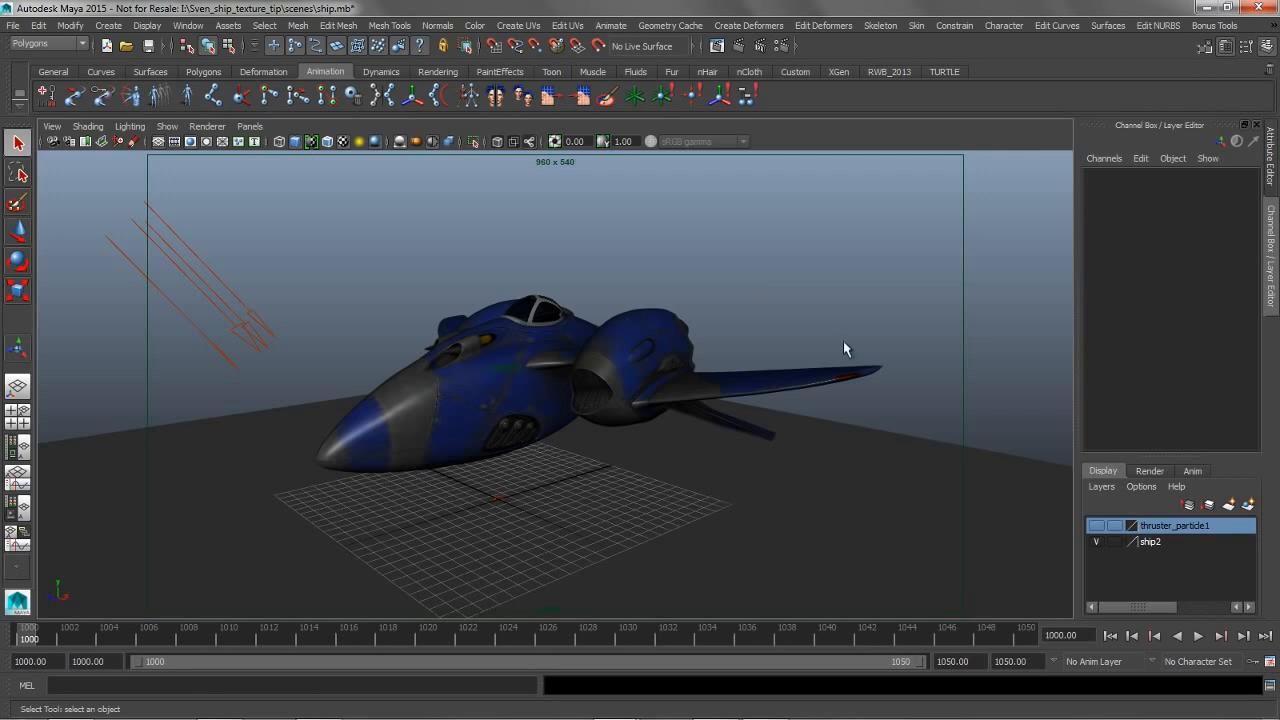
left_click(1270, 661)
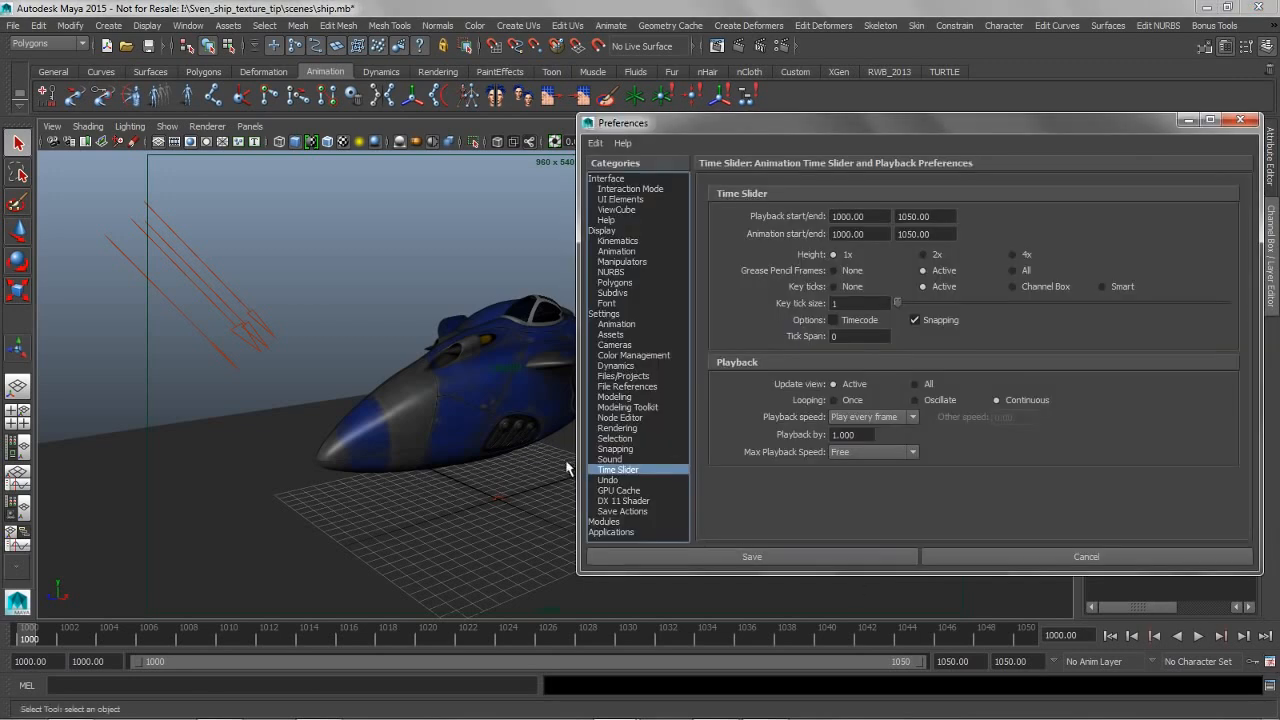
left_click(630, 355)
left_click(740, 218)
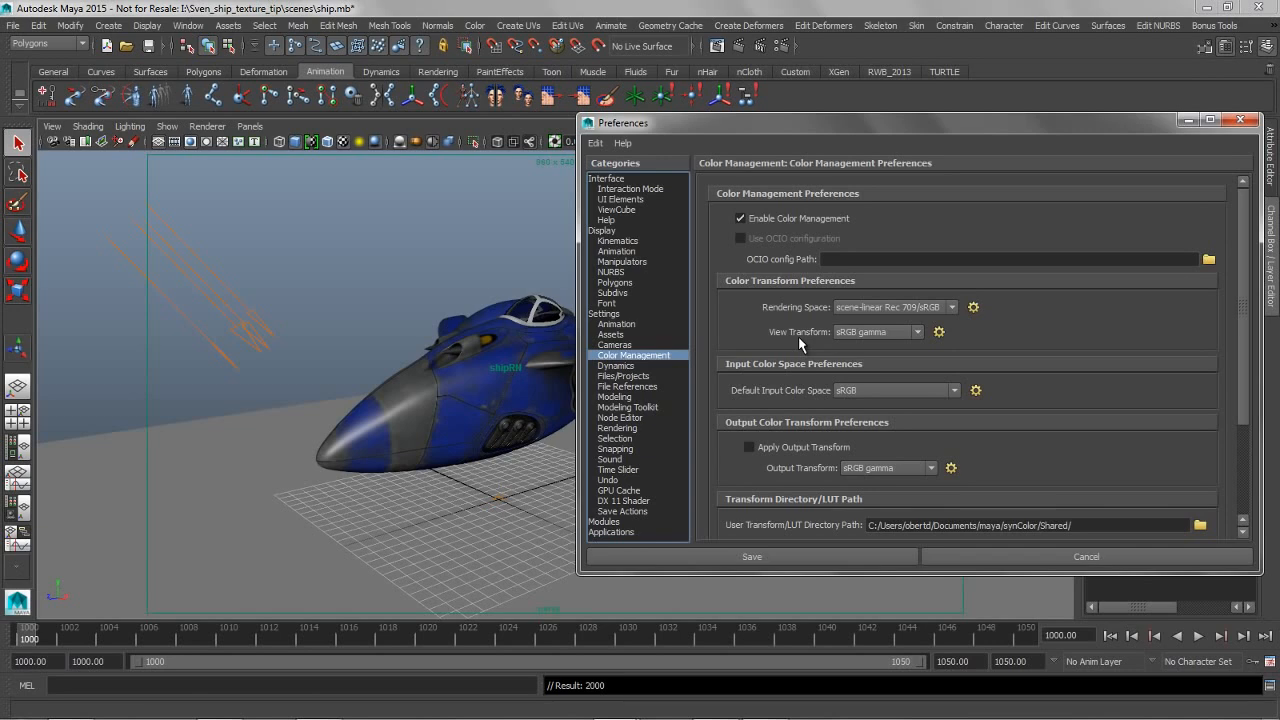
Export the color management preferences over the existing dto.xml in the prefs folder and save the preferences
scroll(1240, 385, "down", 2)
scroll(1240, 385, "down", 3)
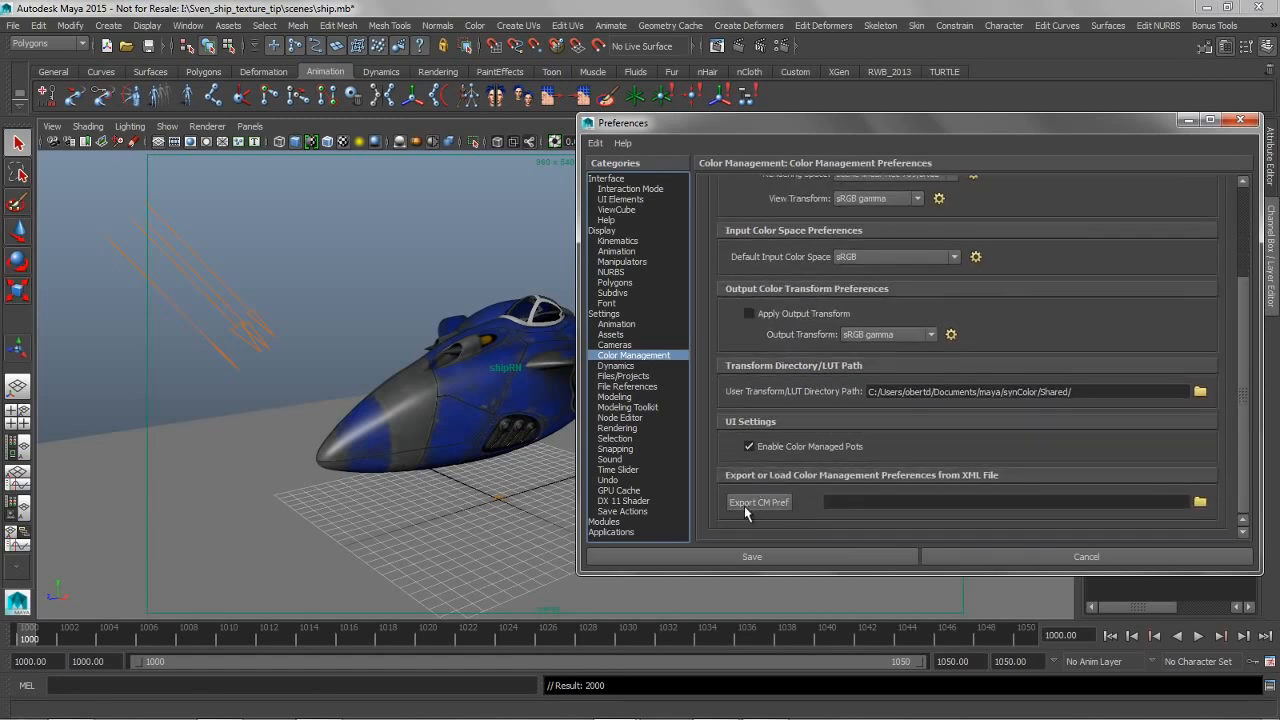
left_click(745, 506)
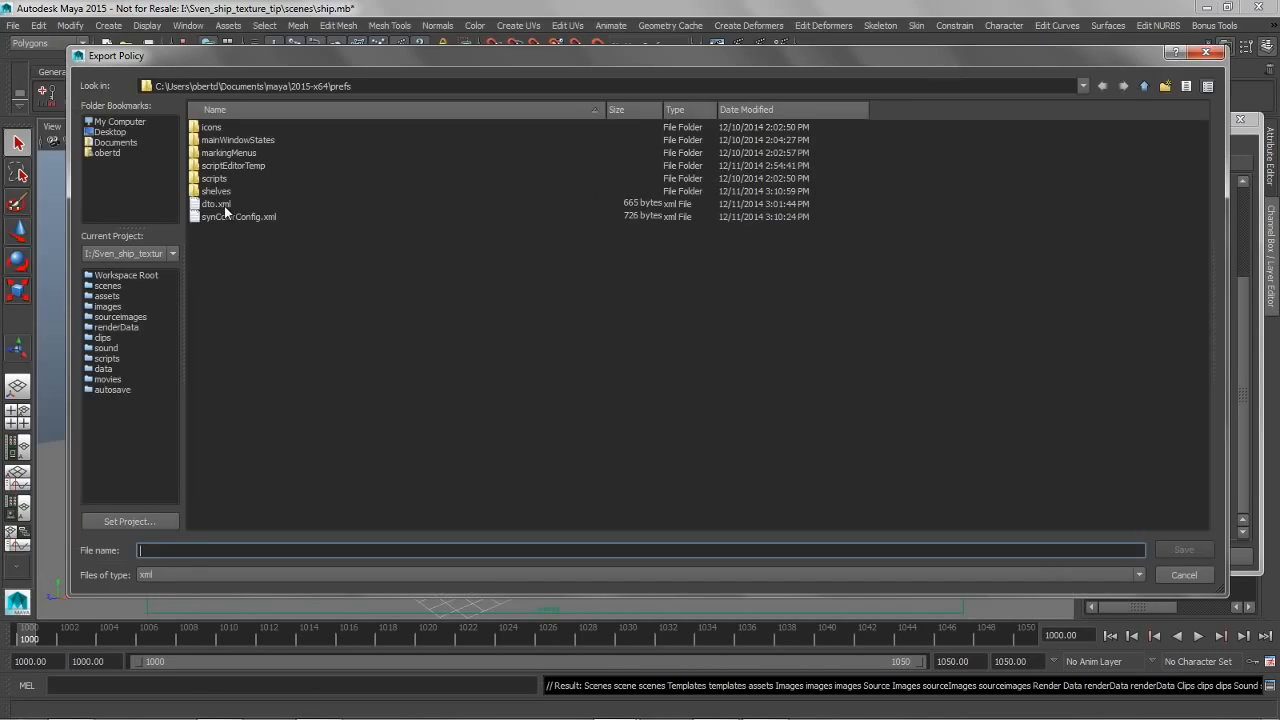
left_click(224, 204)
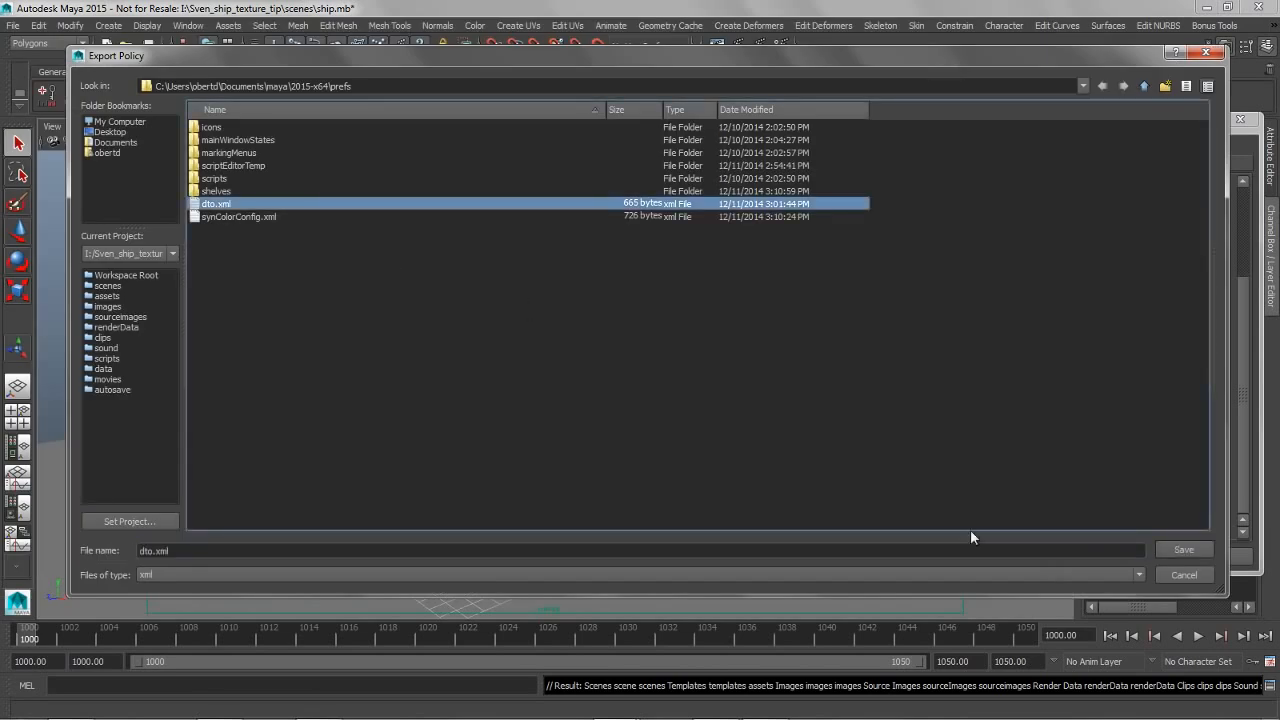
left_click(1184, 550)
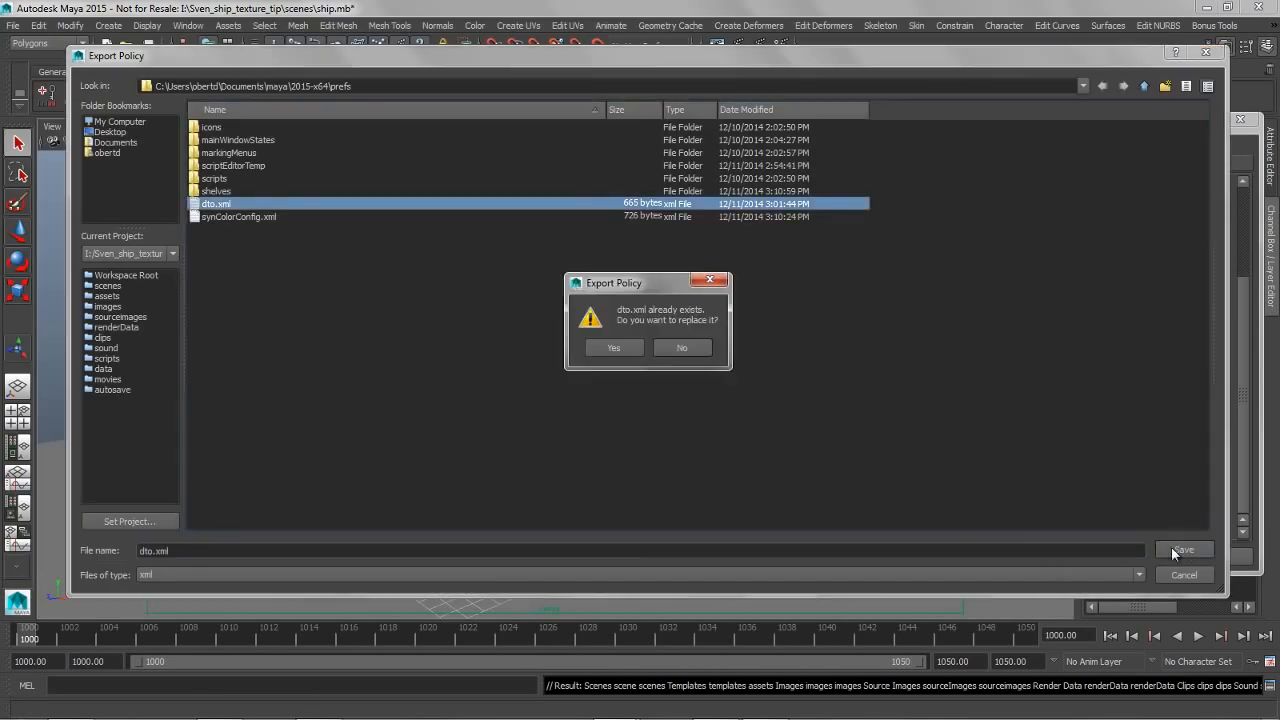
left_click(615, 349)
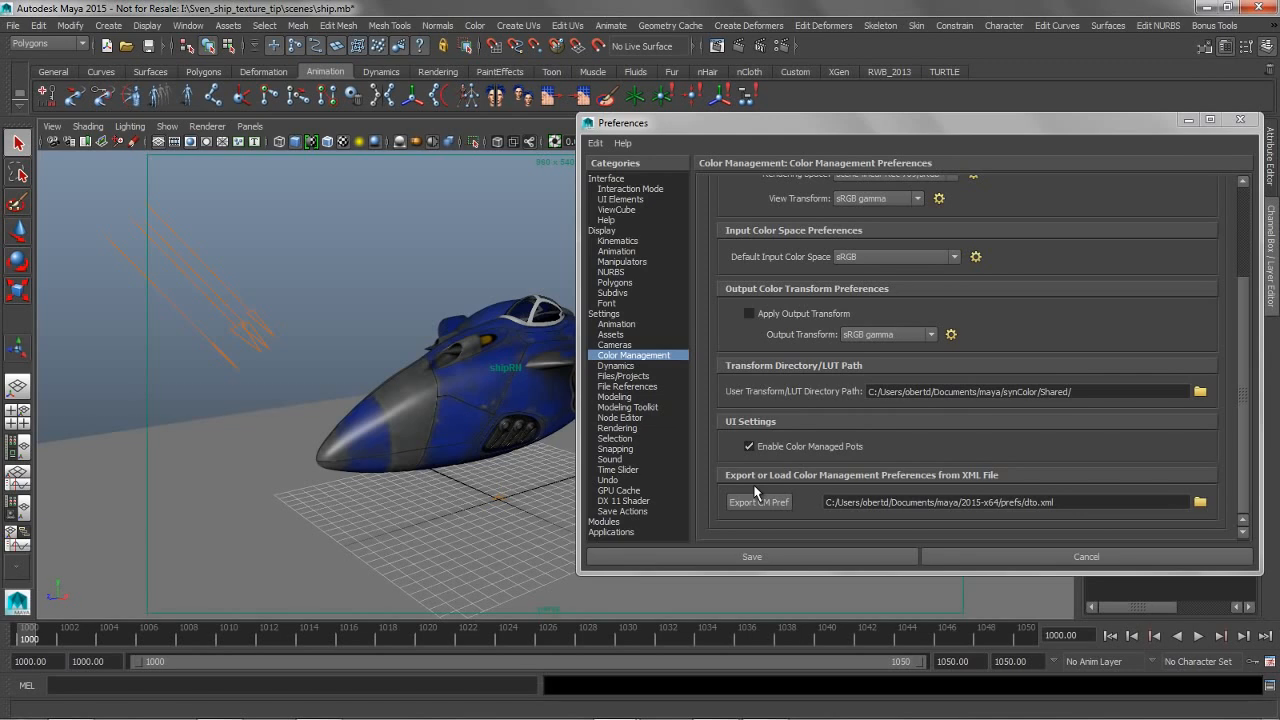
left_click(762, 558)
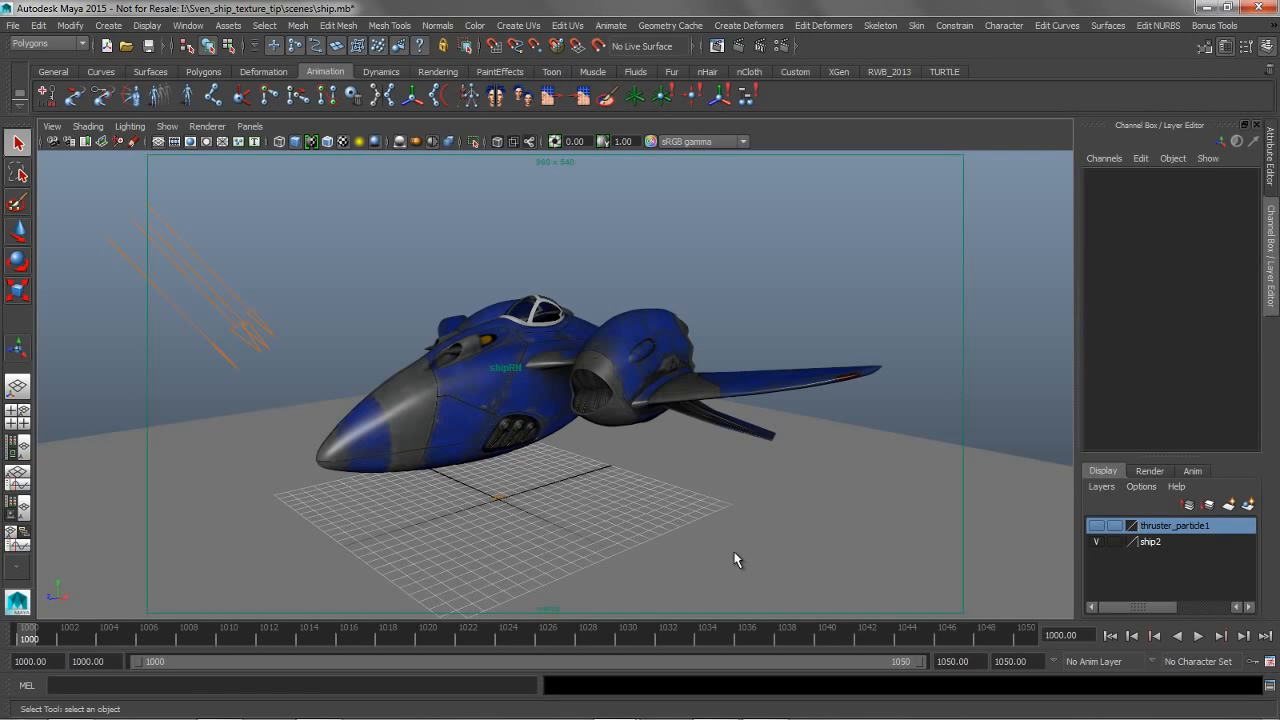
Examine the Color swatch of the ground plane's lambert1 material in the color picker and leave it unchanged
left_click(740, 558)
left_click(1271, 160)
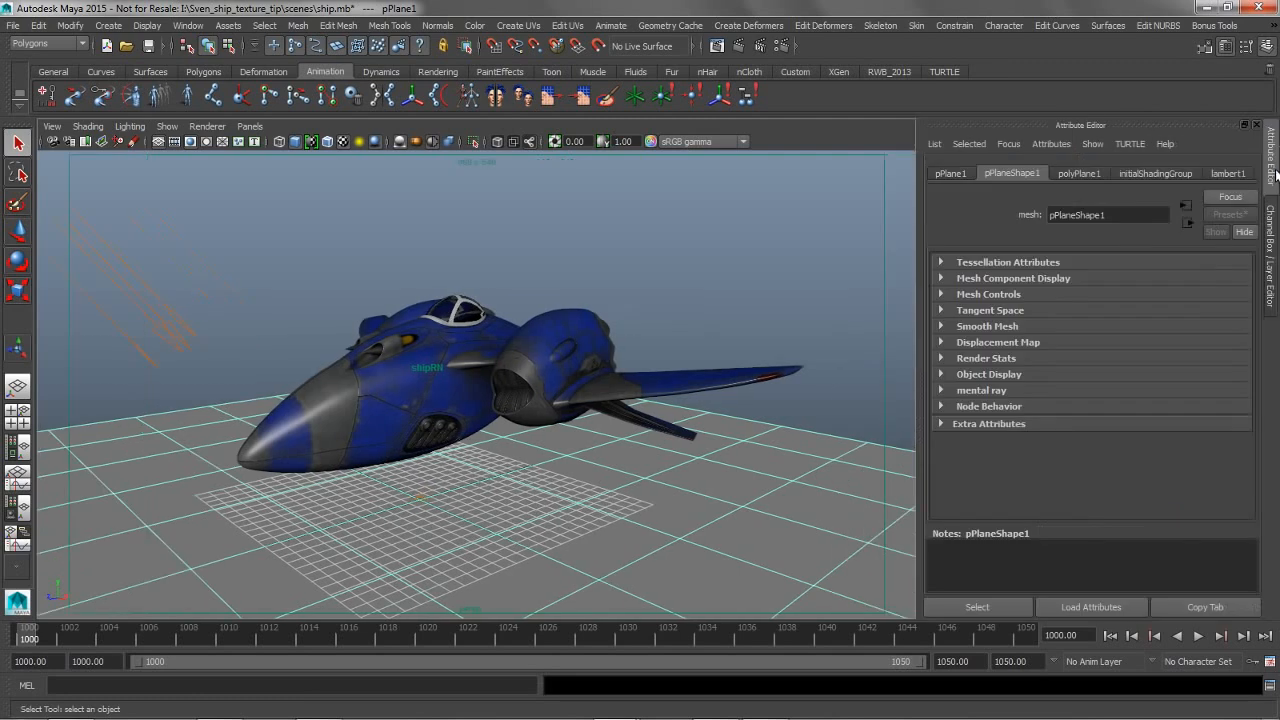
left_click(1222, 173)
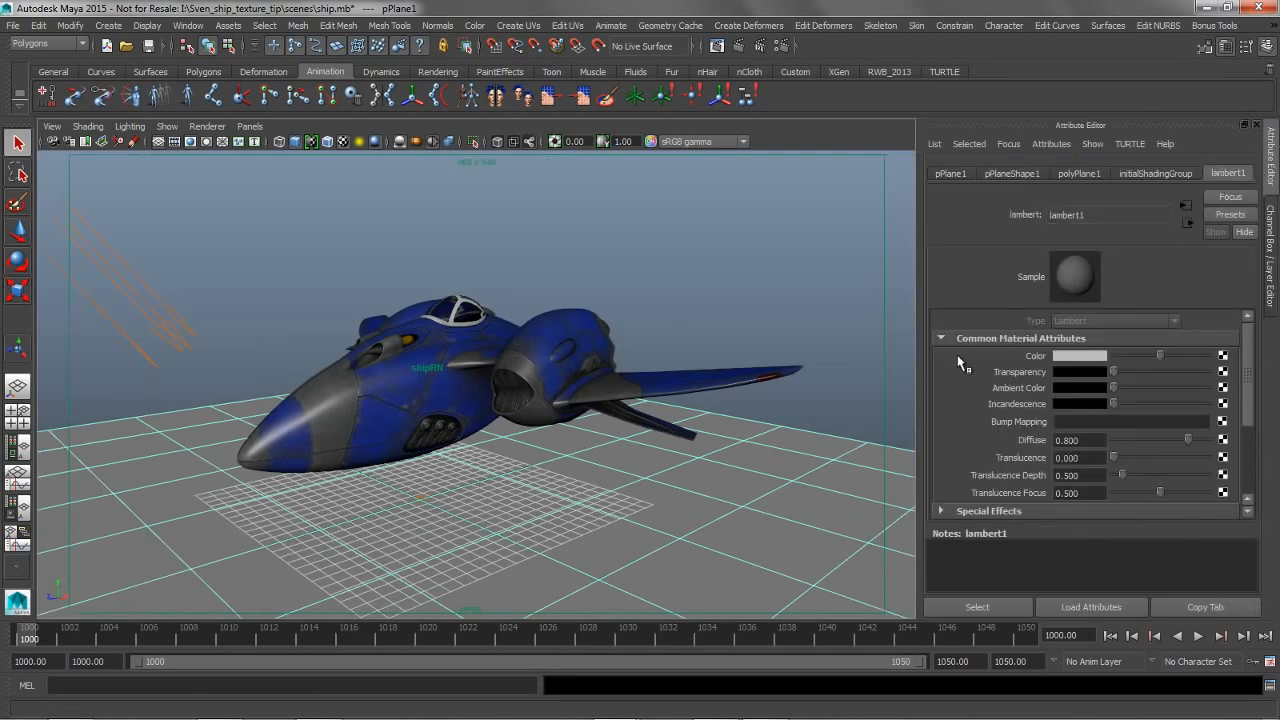
left_click(1058, 355)
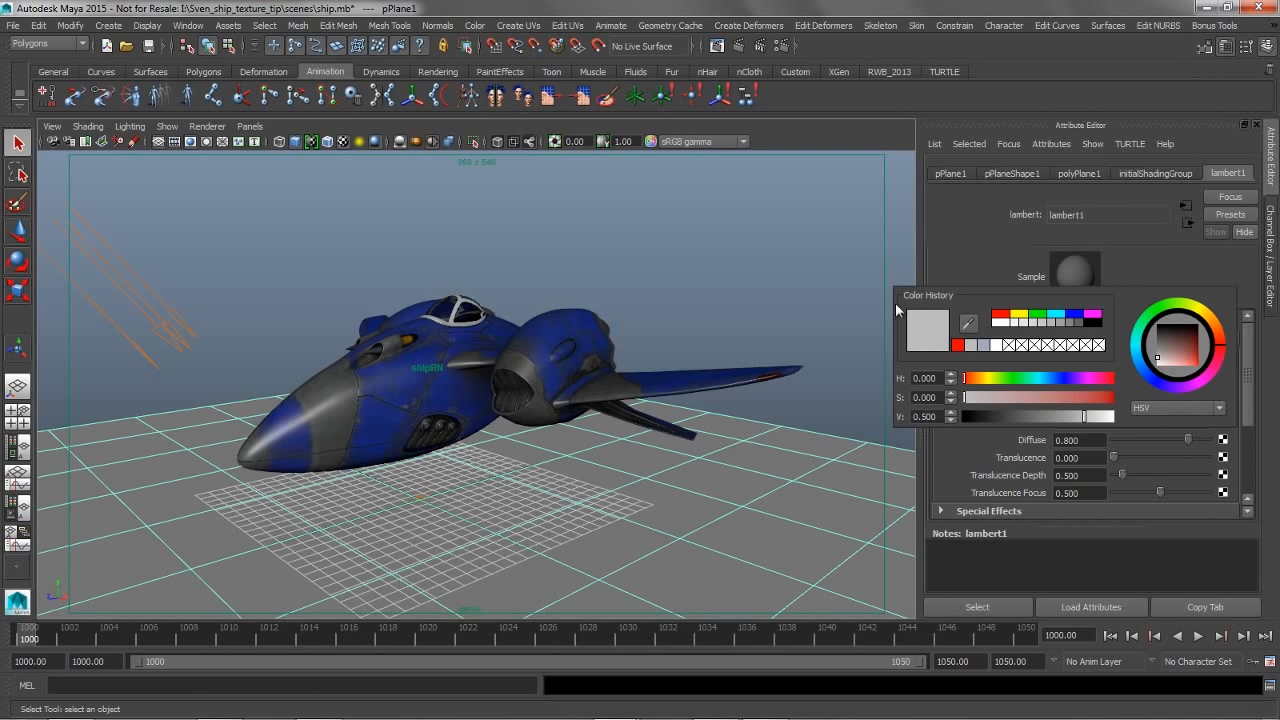
left_click(738, 286)
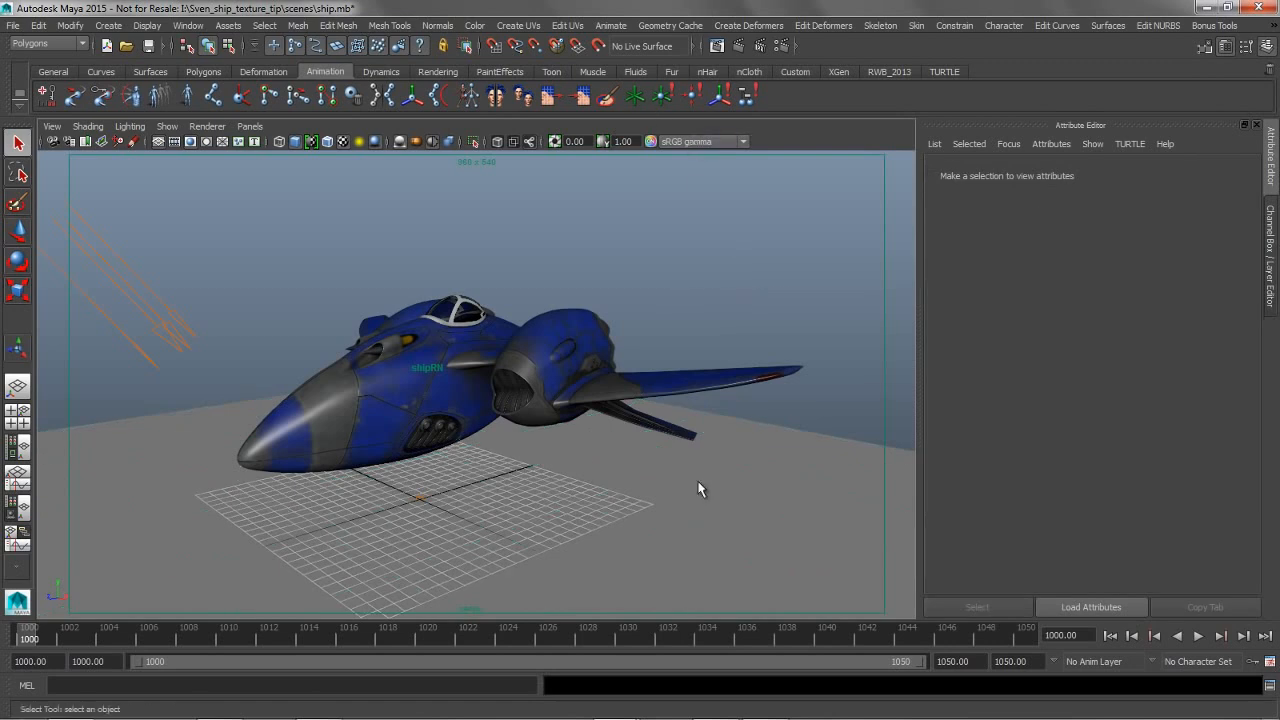
Set the viewport's view transform to flame_sepia
left_click(729, 425)
left_click(715, 180)
left_click(691, 141)
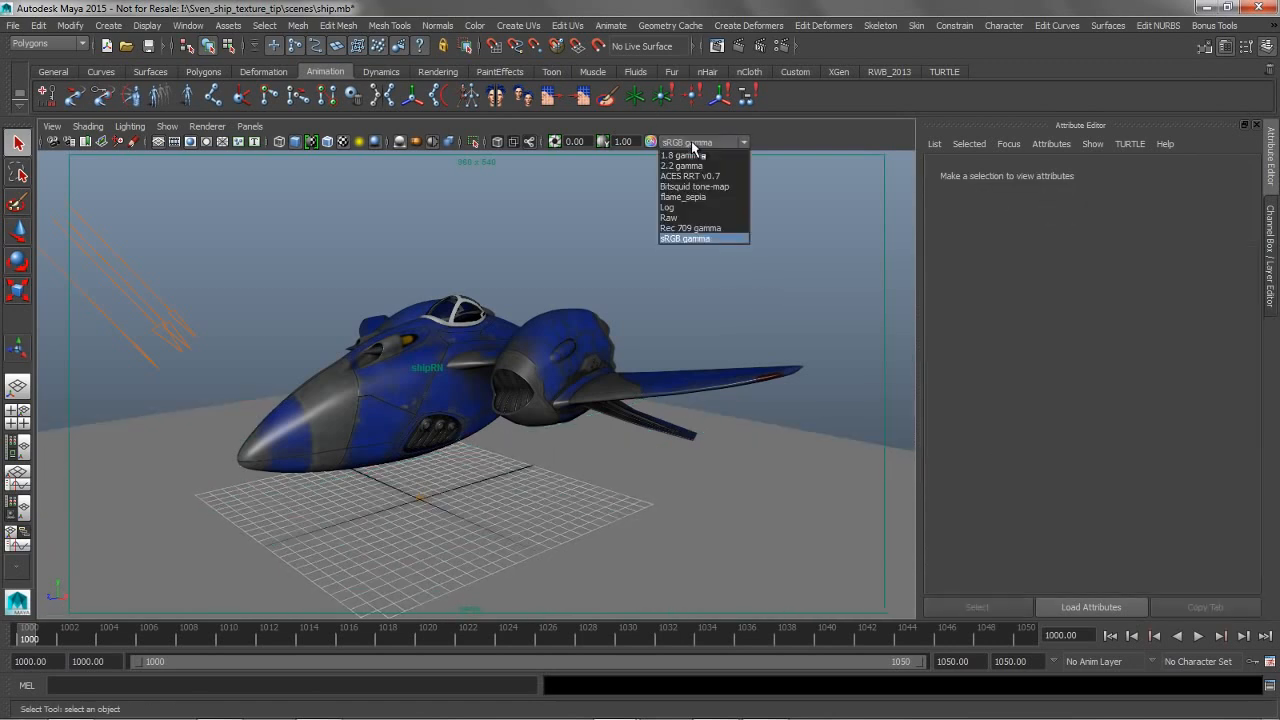
left_click(697, 198)
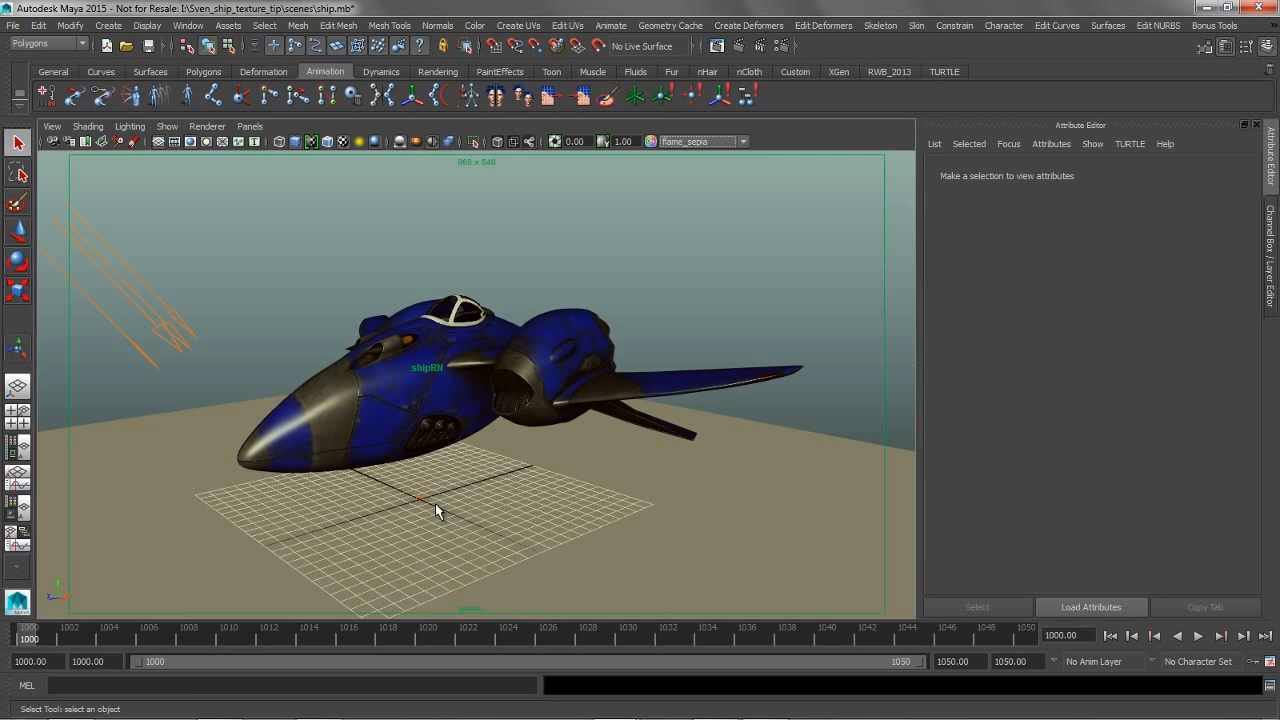
Compare the ground plane's lambert1 color swatch with its viewport appearance and review the available viewport view transforms
left_click(725, 537)
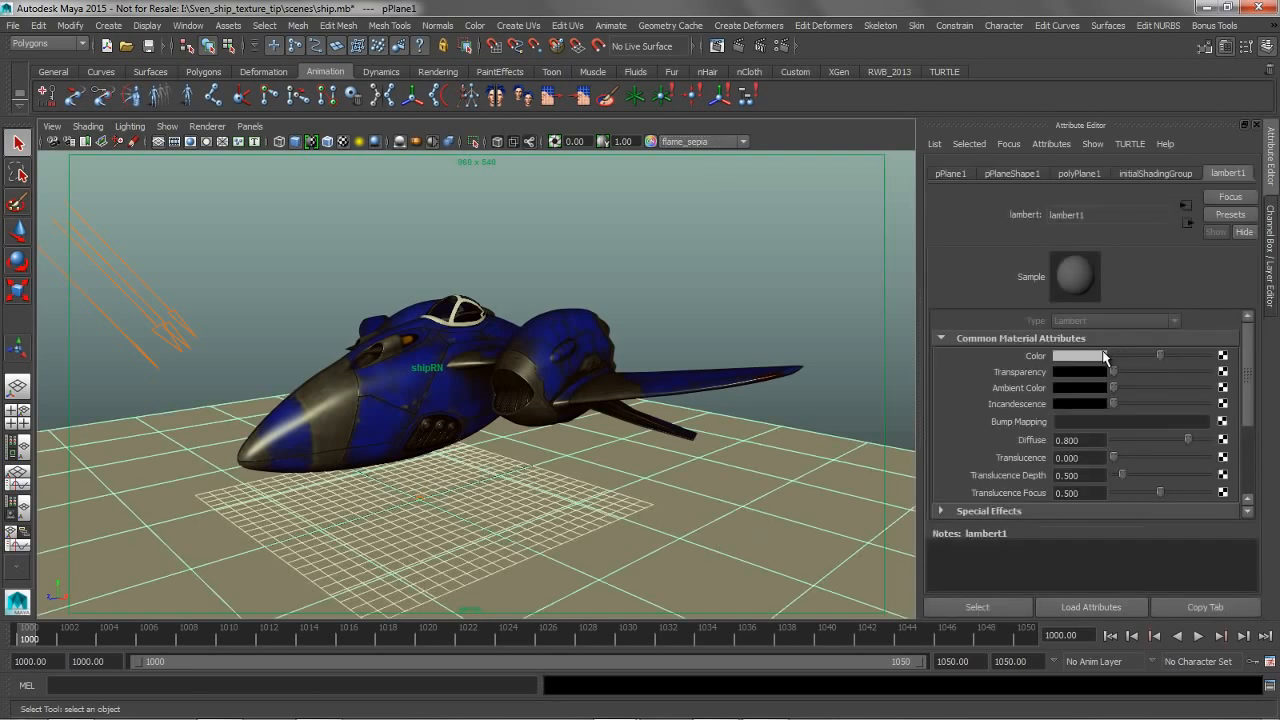
left_click(1090, 356)
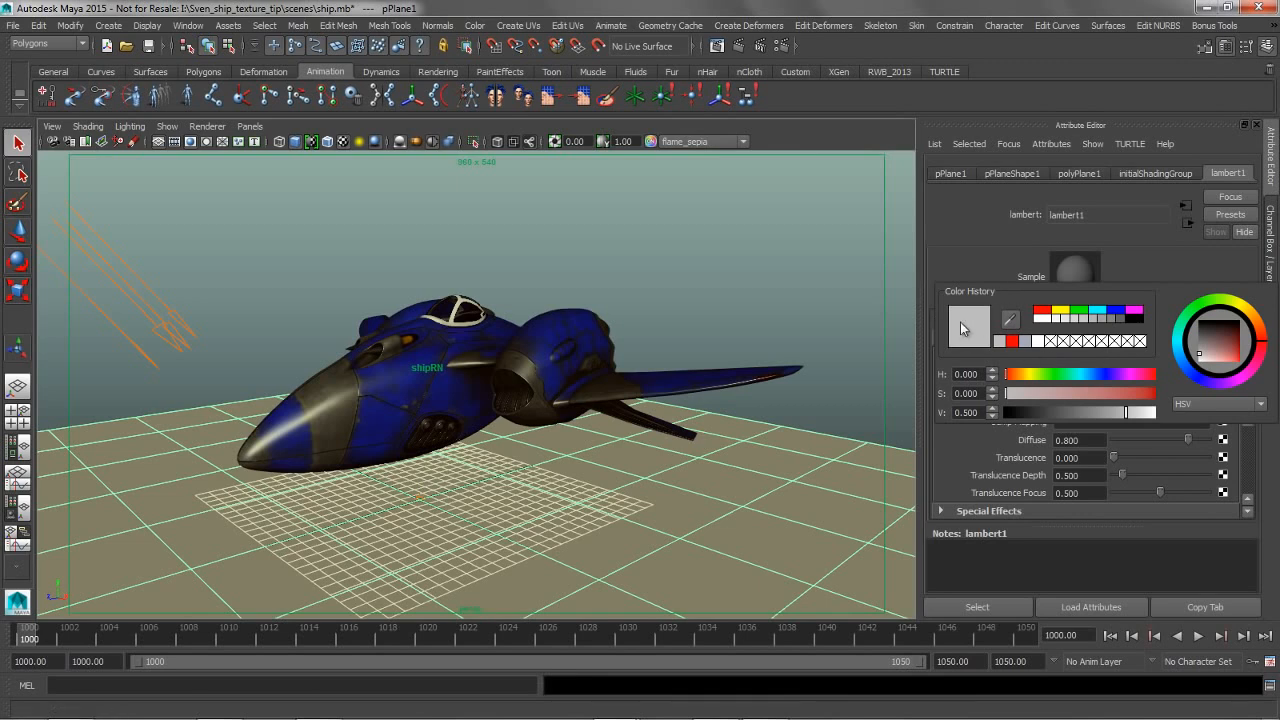
left_click(687, 144)
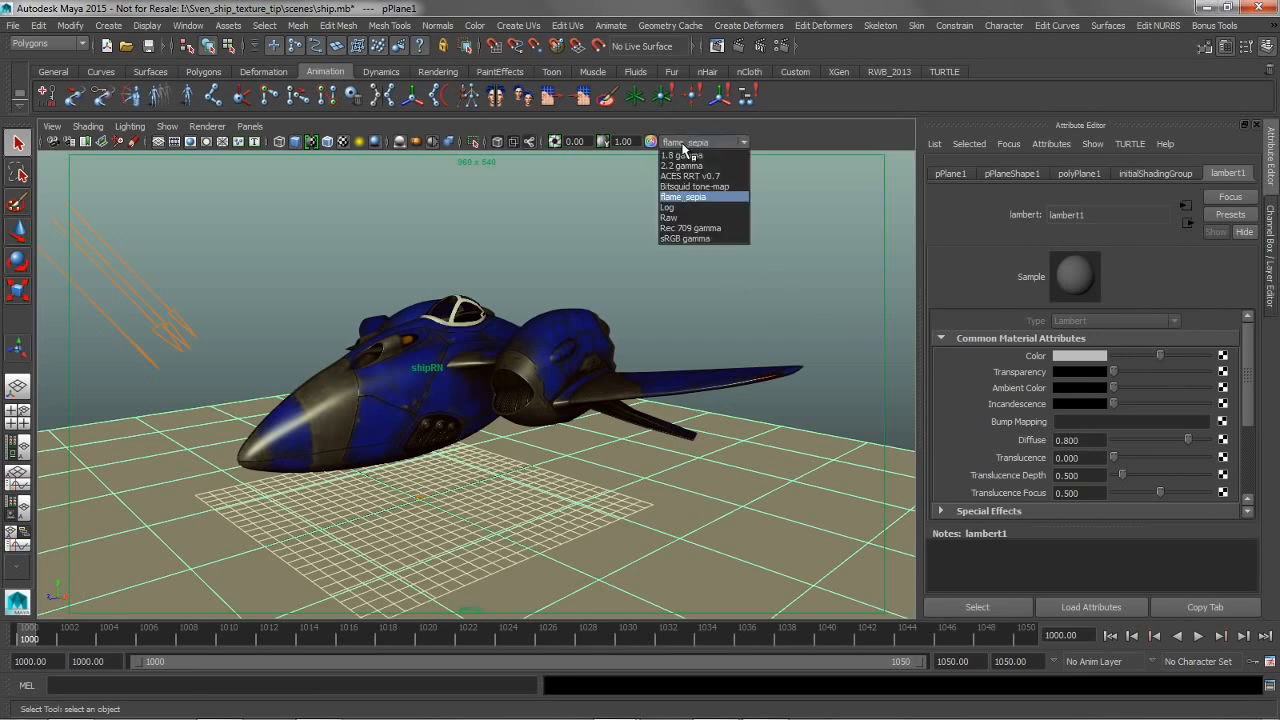
left_click(782, 196)
Render the ship with mental ray, set the Render View's view transform to flame_sepia and minimize the render window
left_click(738, 46)
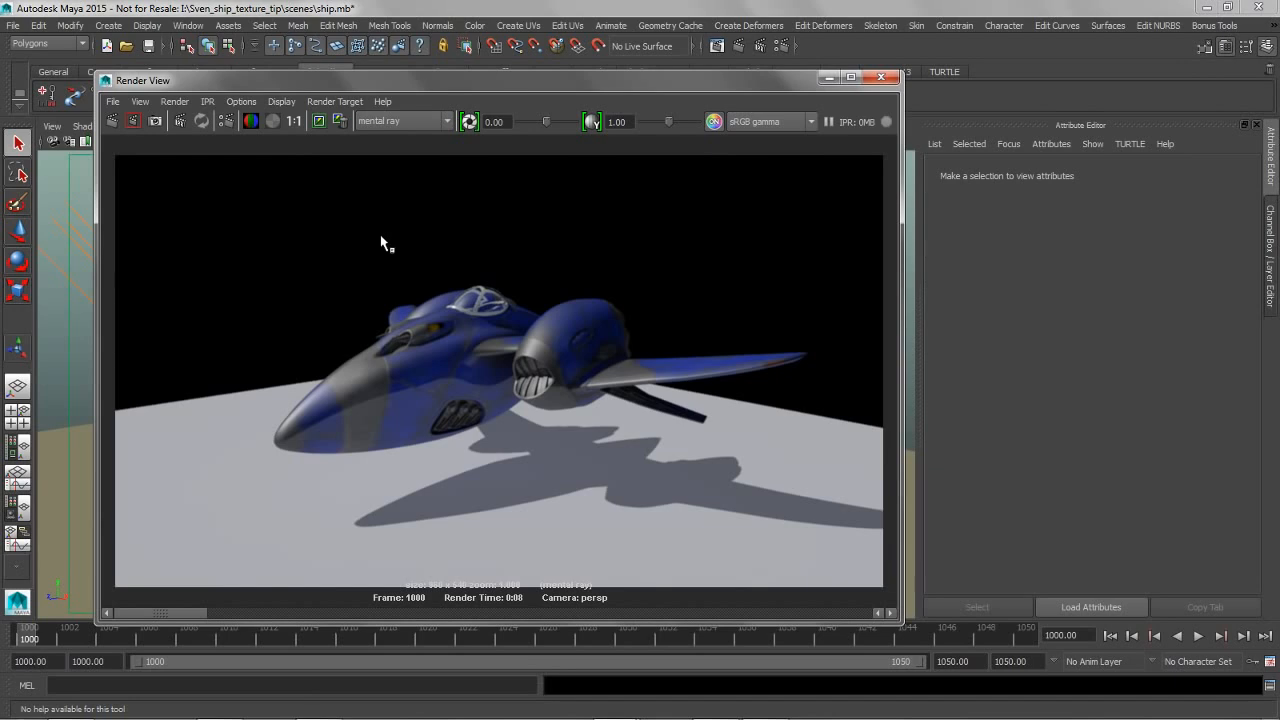
left_click(754, 124)
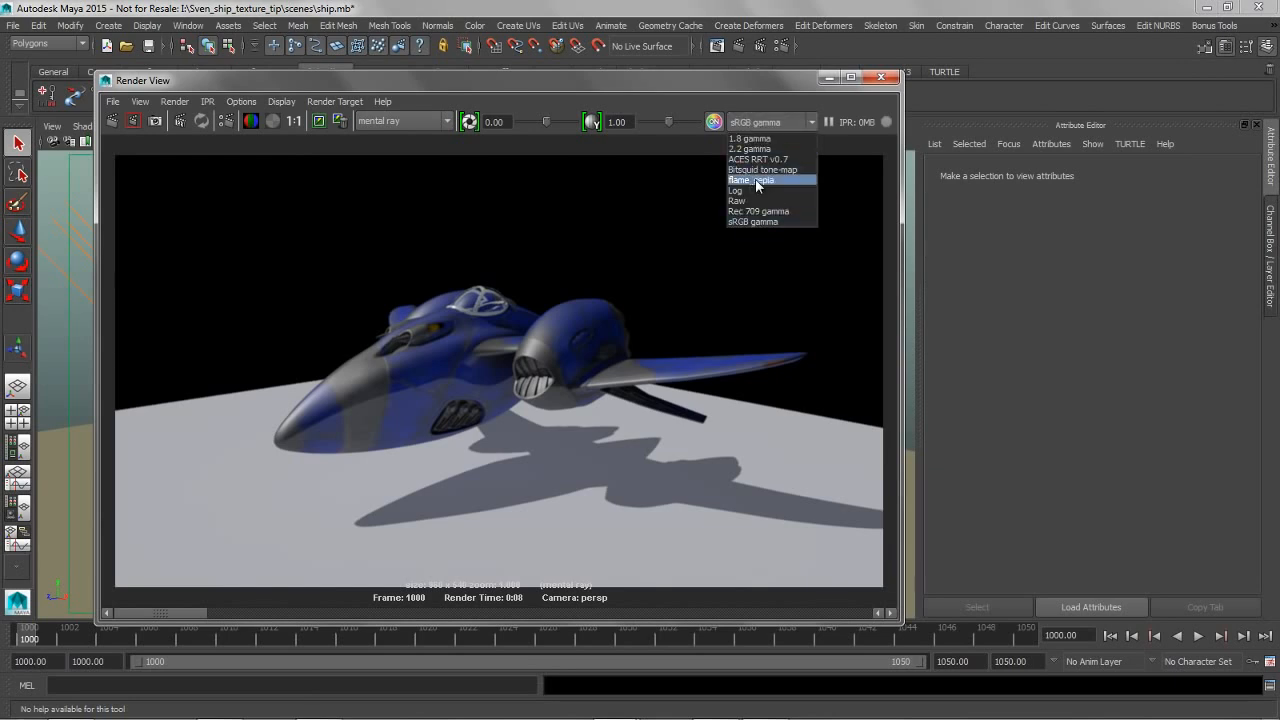
left_click(757, 181)
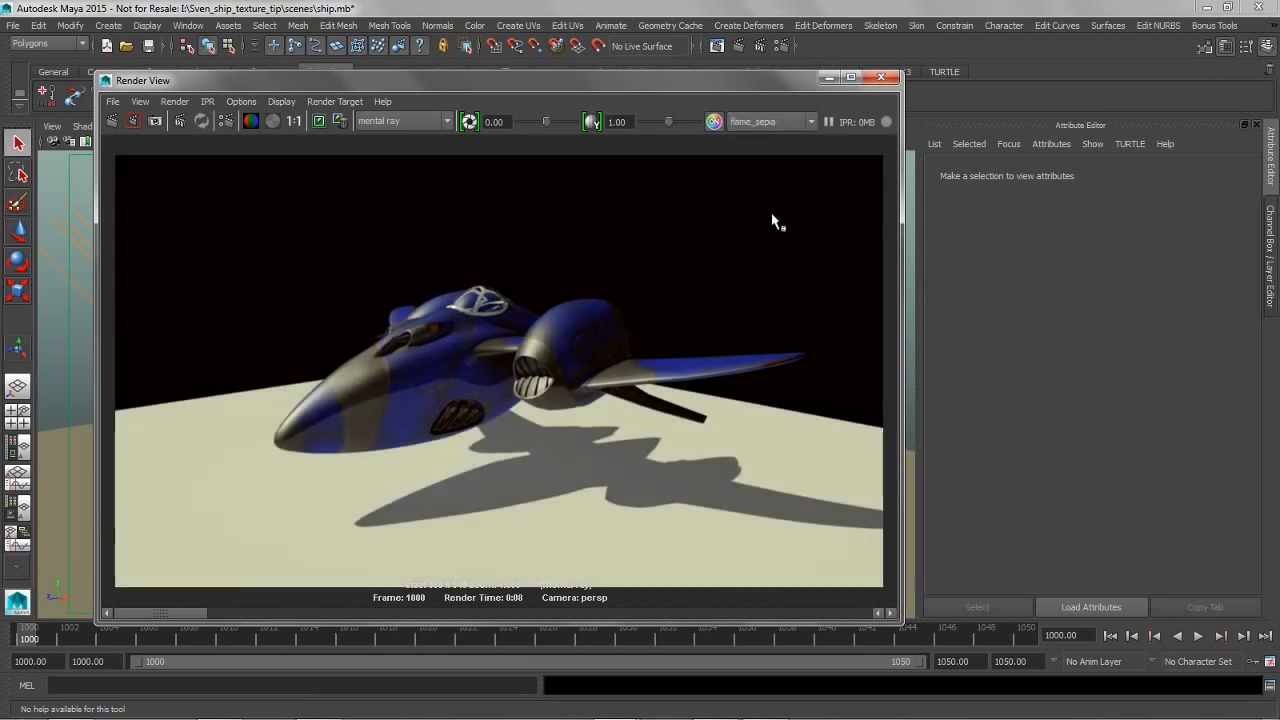
left_click(828, 78)
Set the View Transform color management preference to flame_sepia, save the preferences and update the policy file
left_click(763, 431)
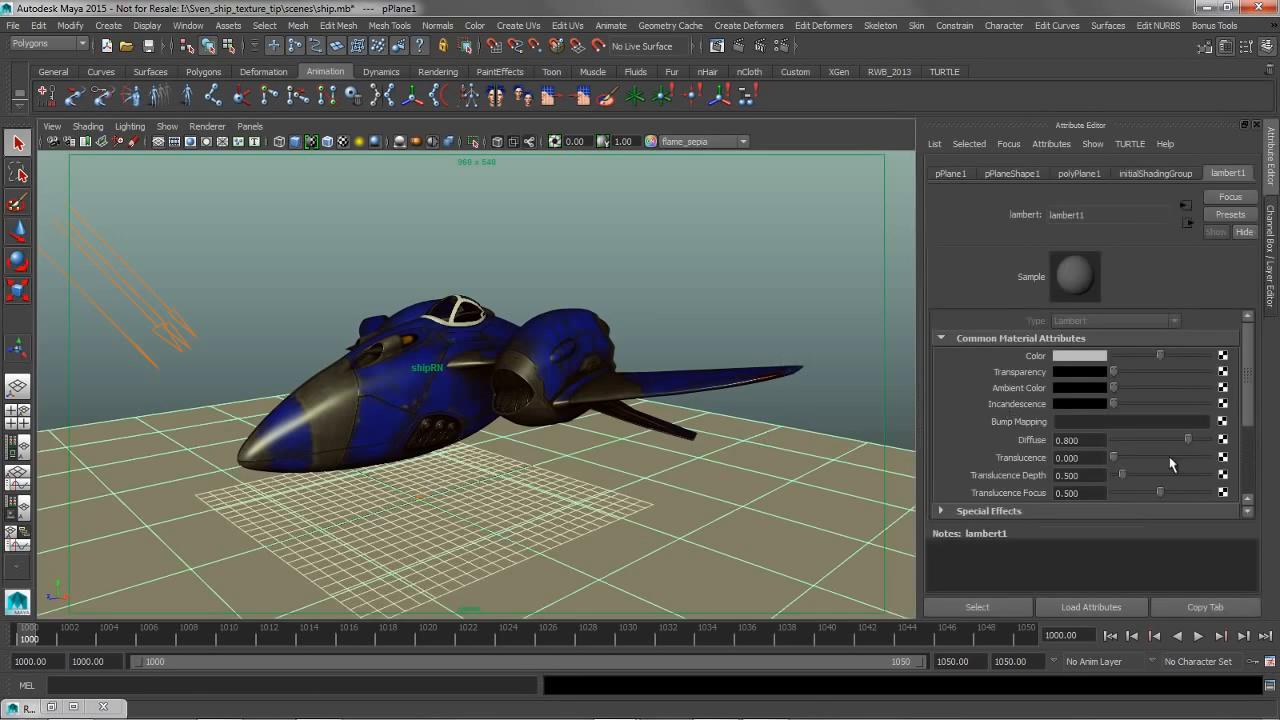
left_click(1269, 662)
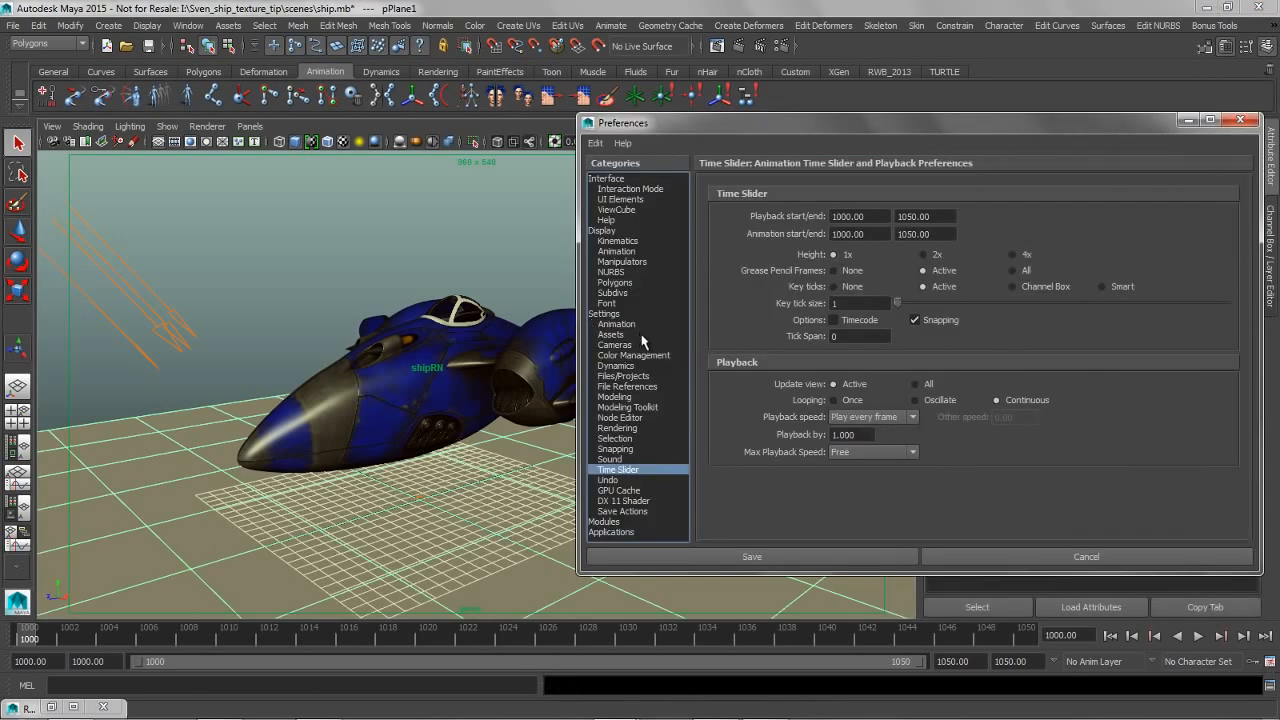
left_click(680, 356)
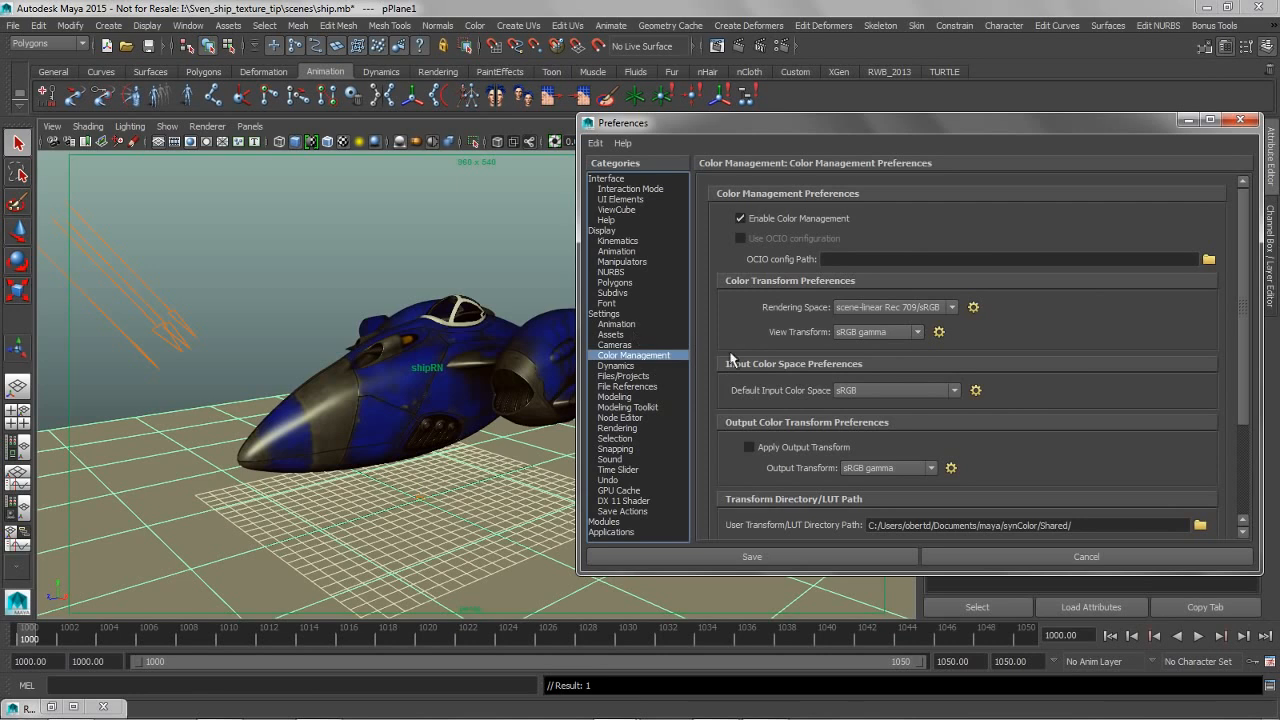
left_click(879, 333)
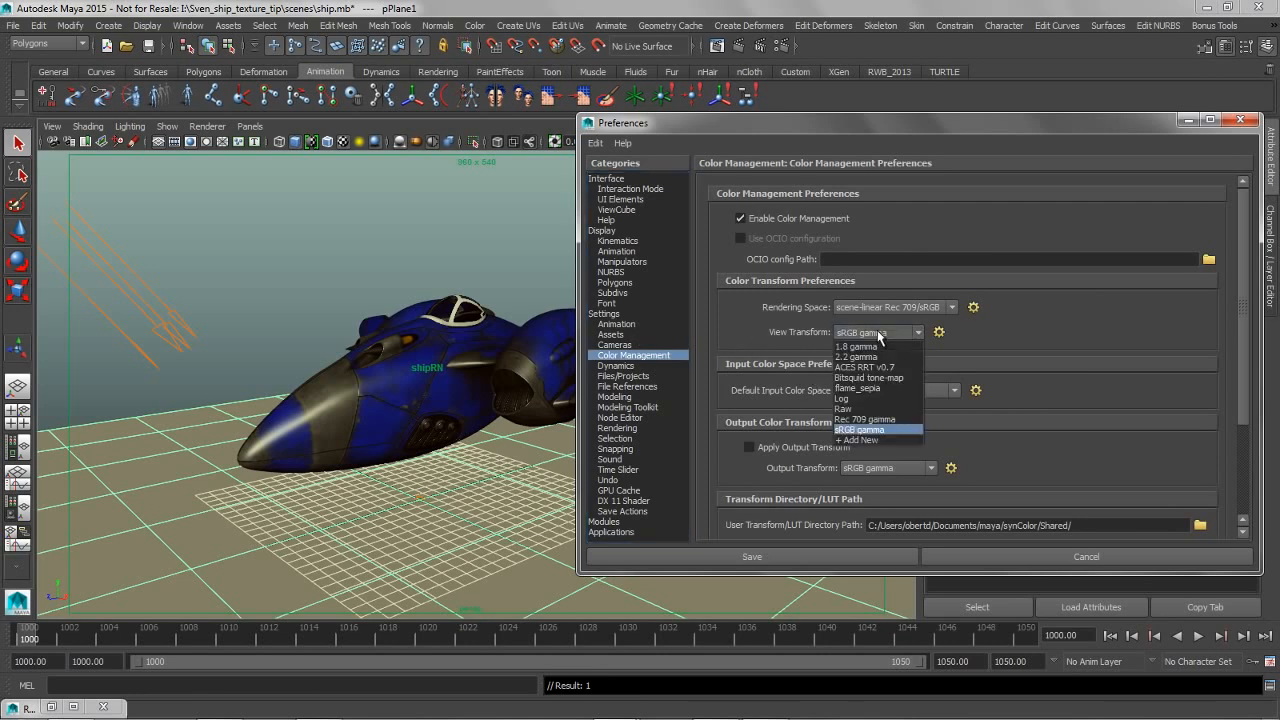
left_click(860, 391)
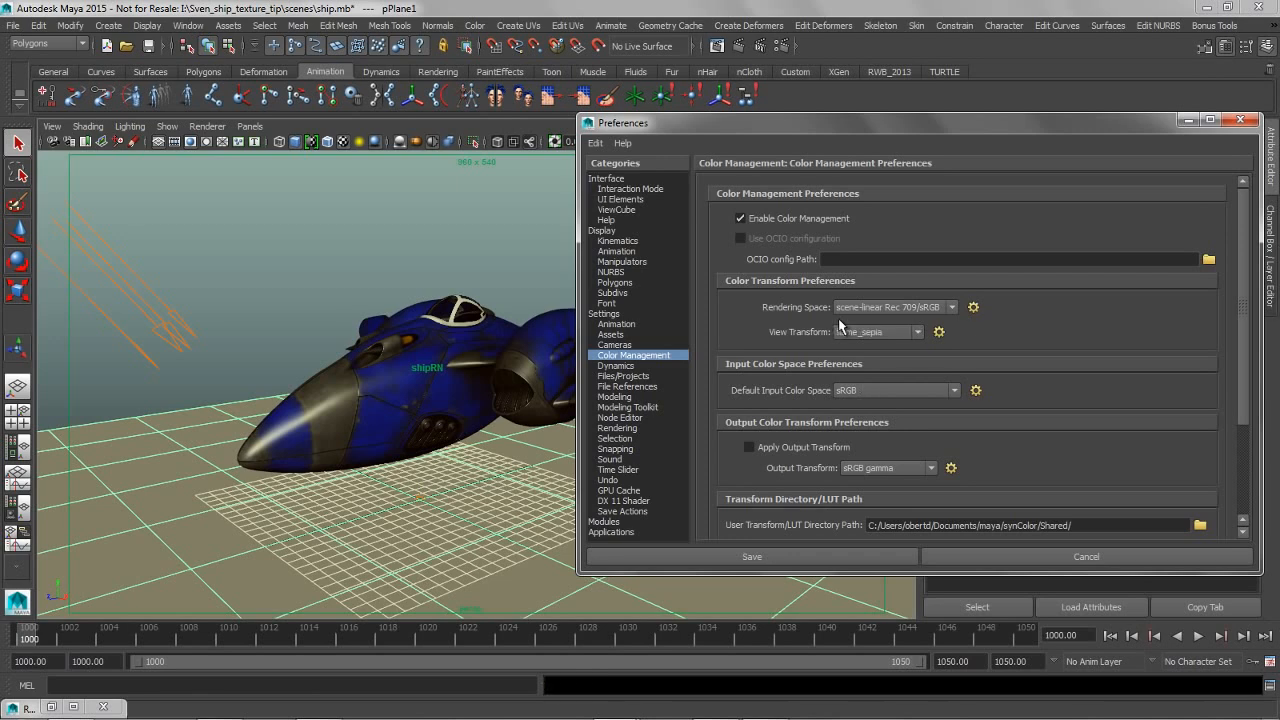
left_click(757, 555)
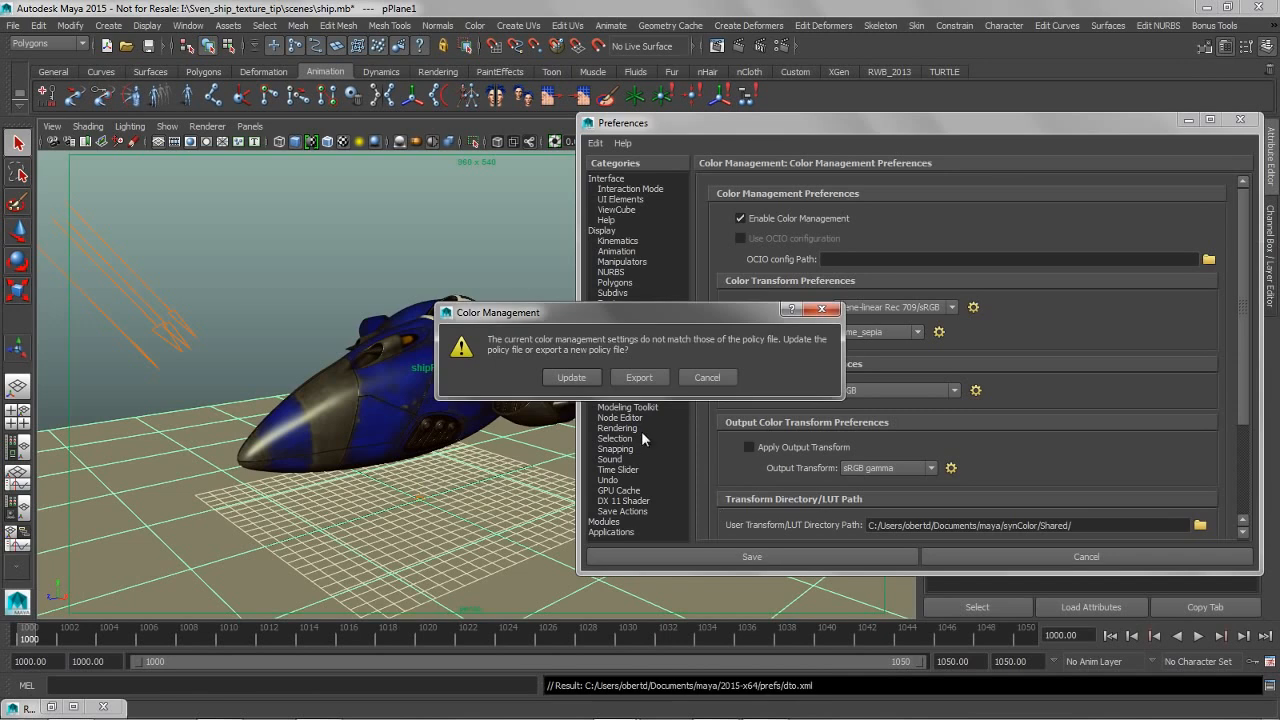
left_click(579, 379)
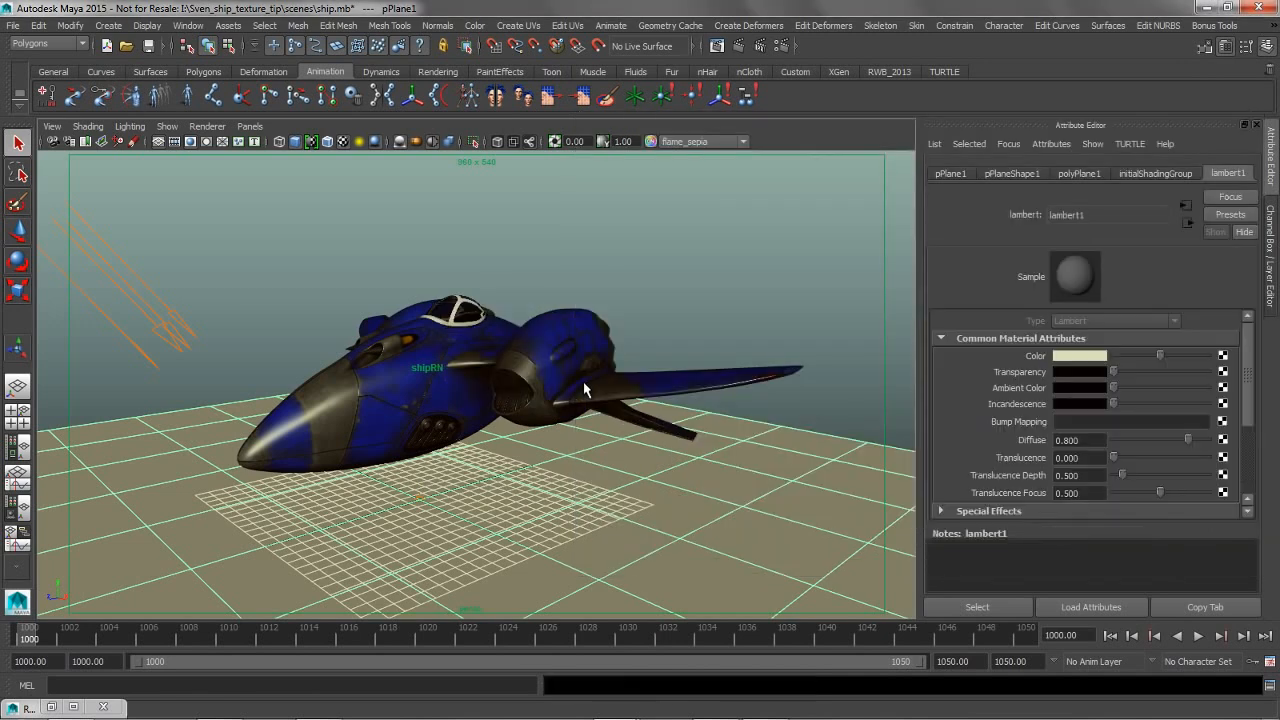
Check the ground plane's lambert1 color in the color picker and the ship render under the flame_sepia transform
left_click(1074, 356)
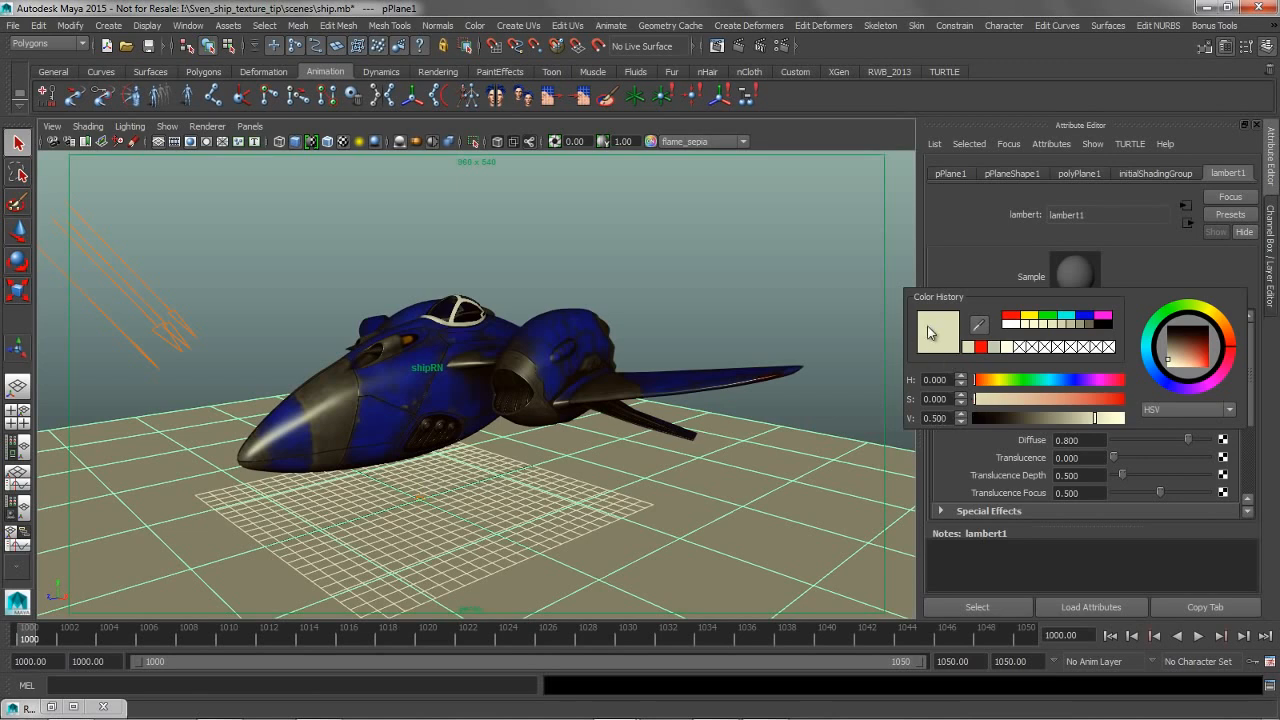
left_click(732, 310)
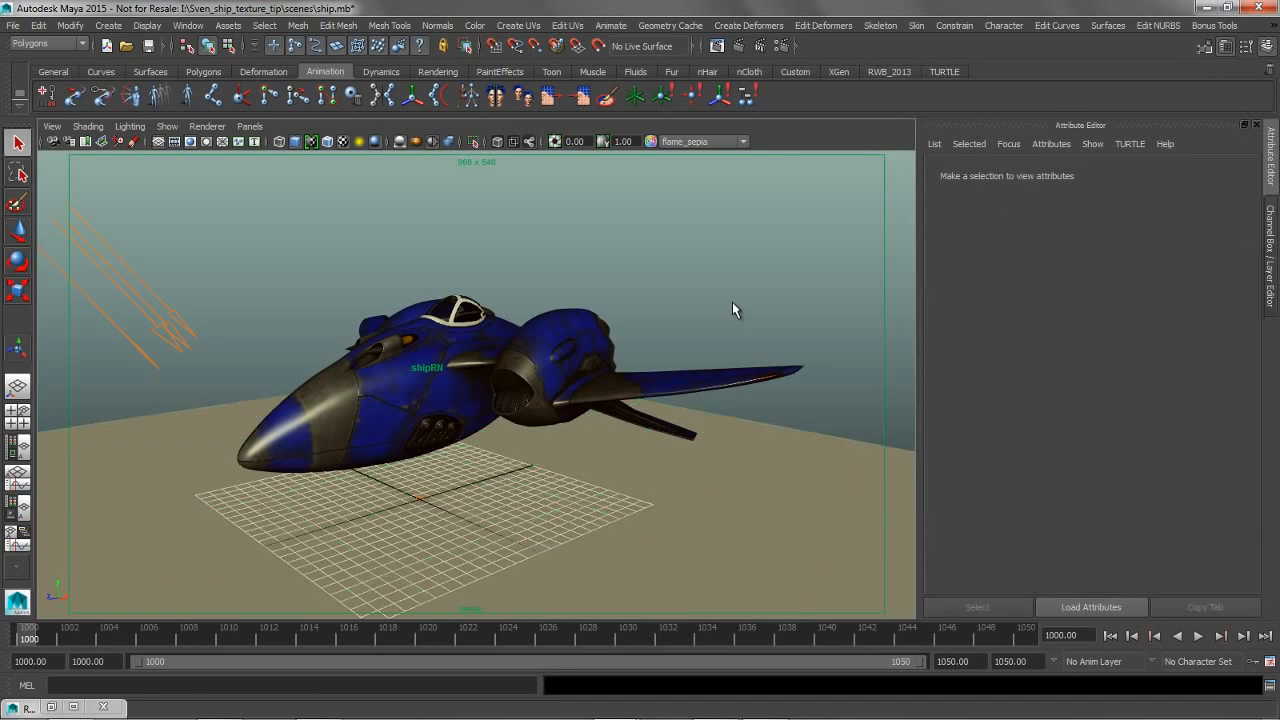
left_click(716, 46)
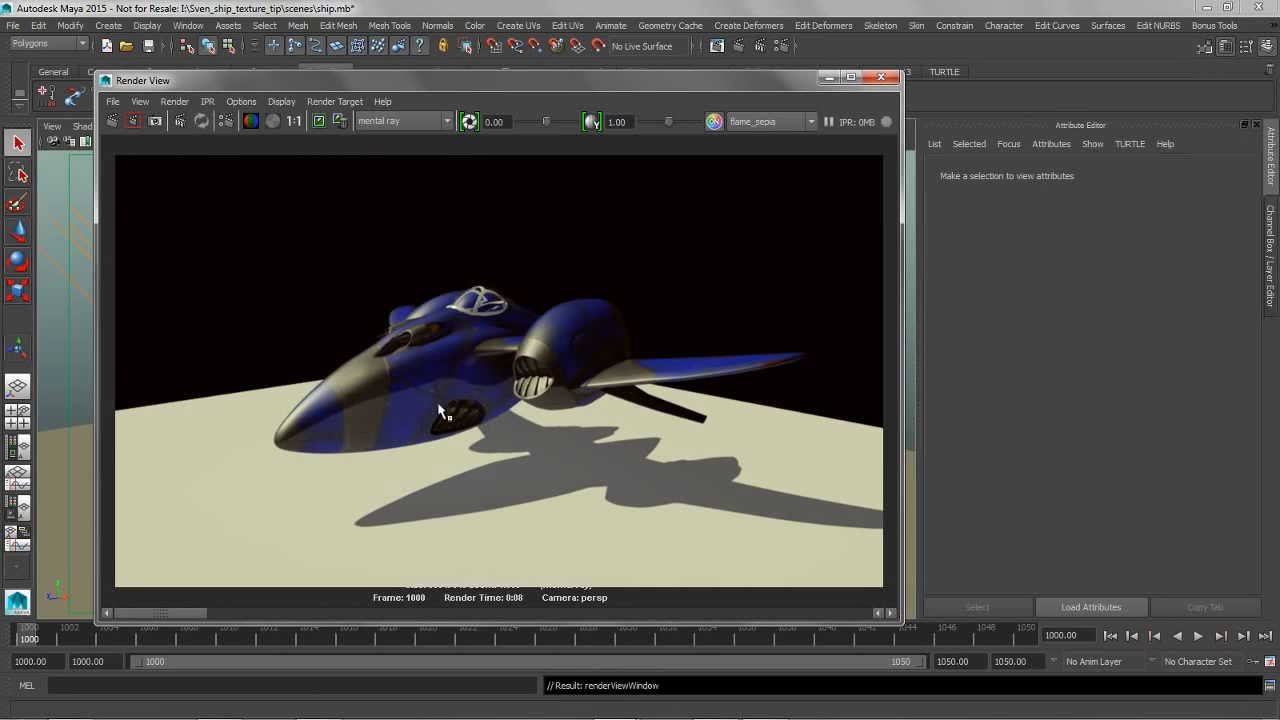
left_click(826, 77)
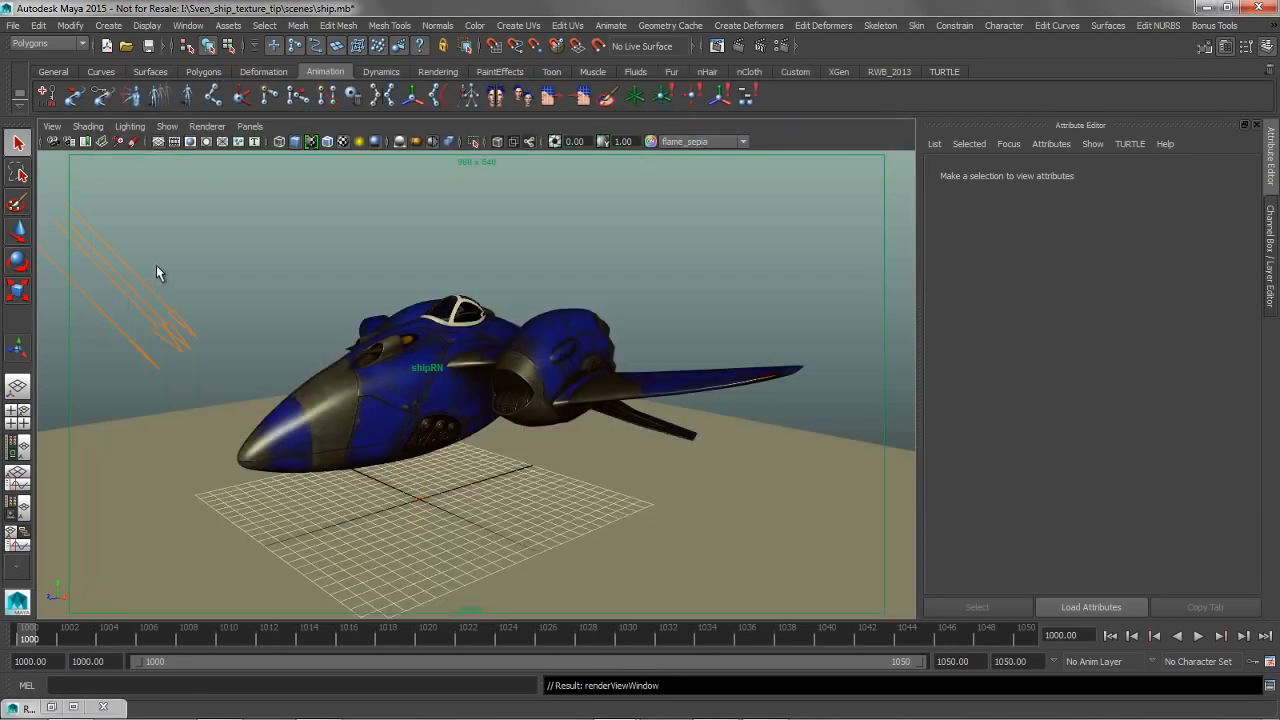
Set the directional light's raytrace shadow Ray Depth Limit to 3
left_click(152, 290)
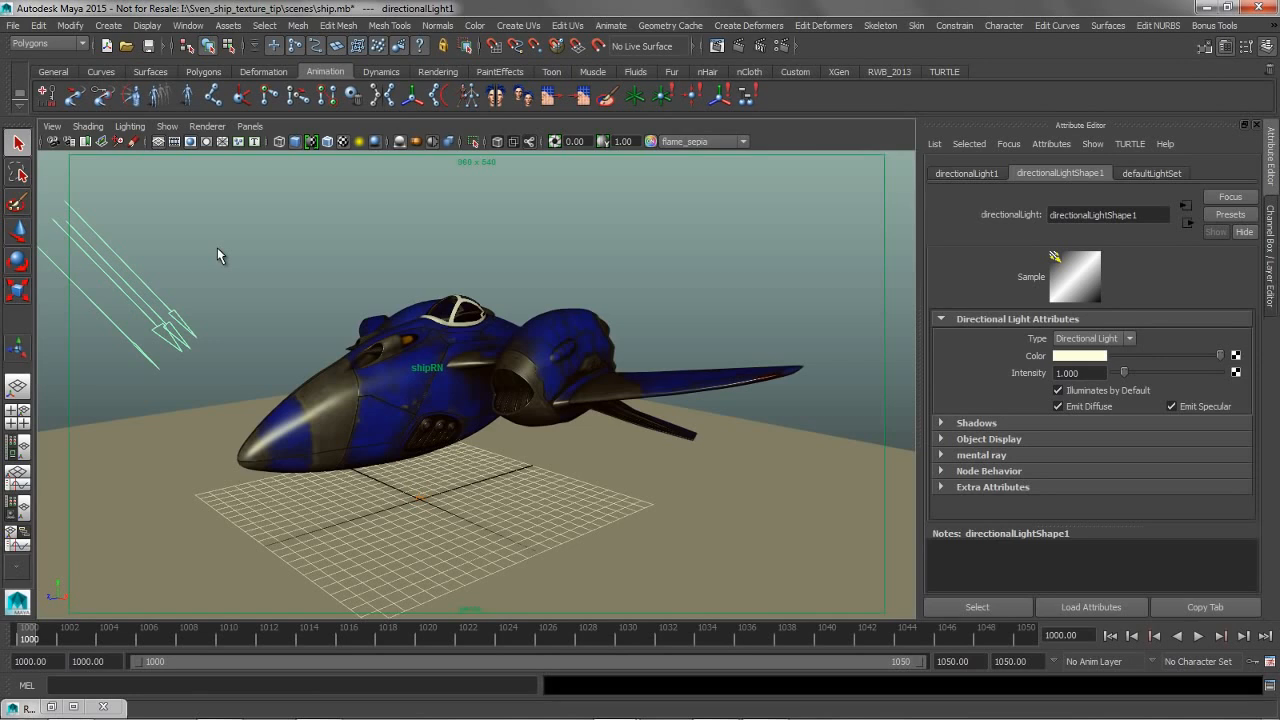
left_click(940, 422)
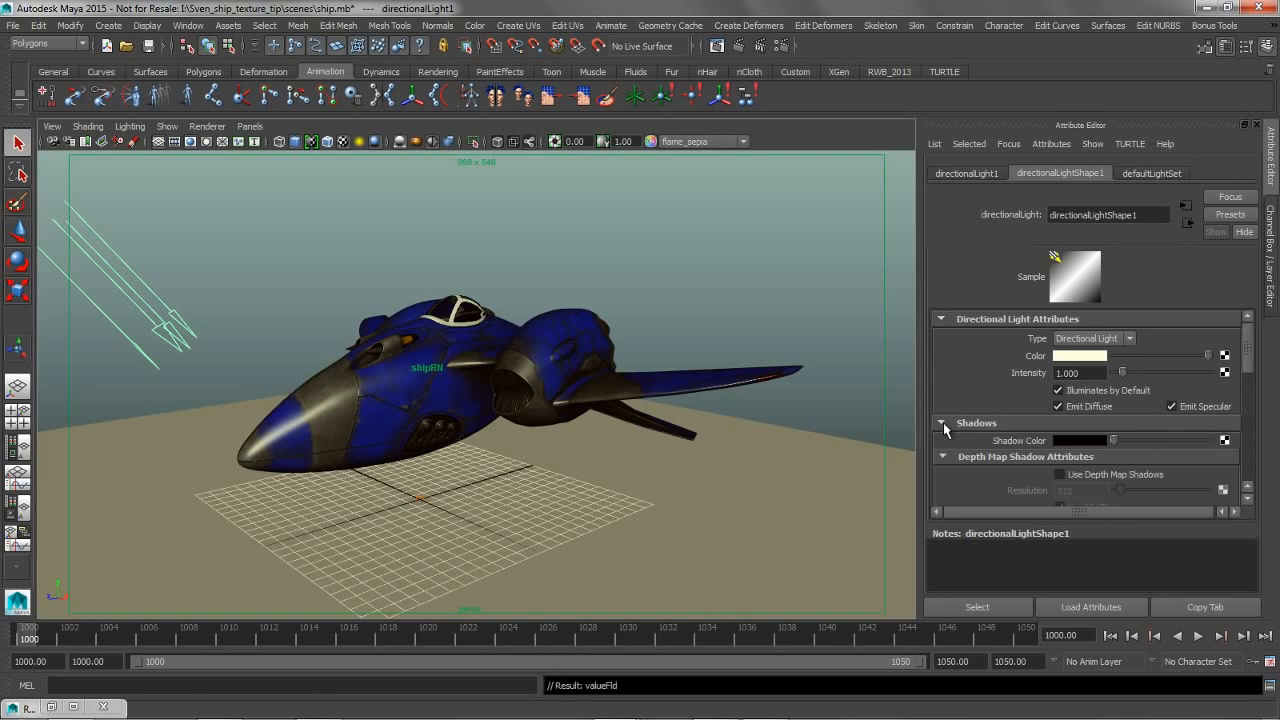
left_click_drag(1249, 368, 1248, 470)
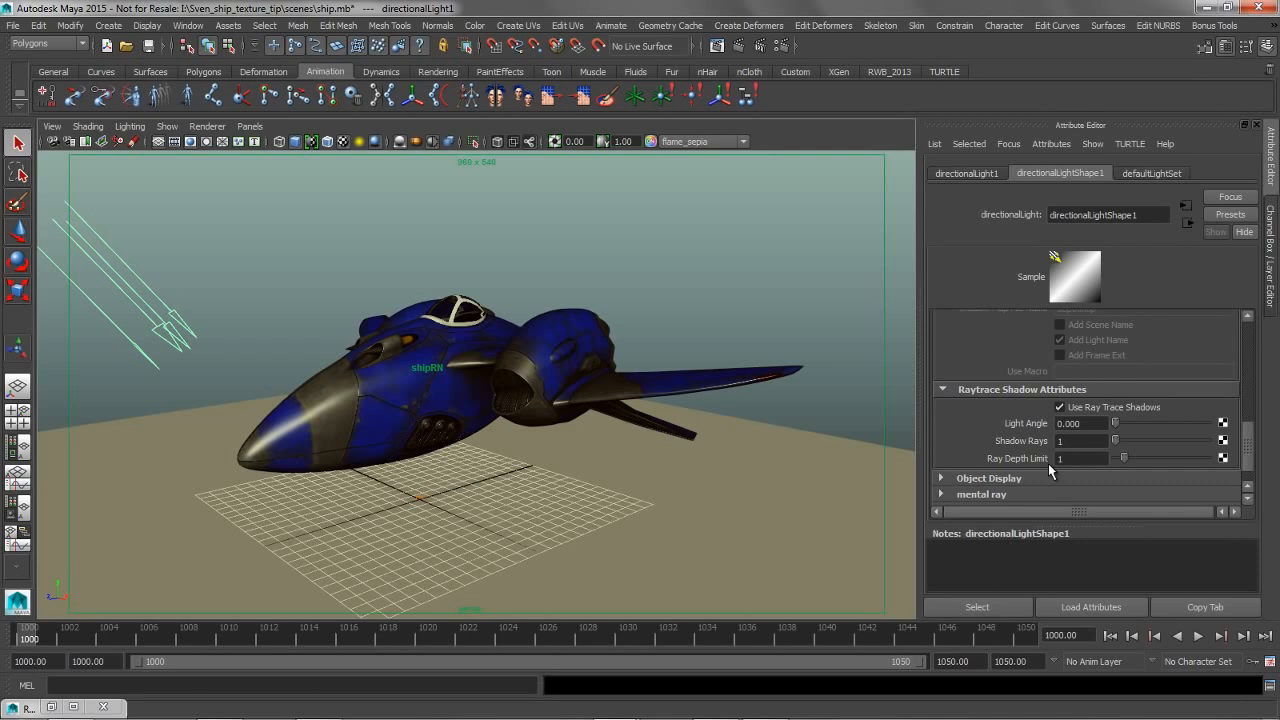
left_click(1084, 459)
type("3")
key("Return")
Clear the light selection and re-render the ship in the Render View with mental ray
left_click(595, 210)
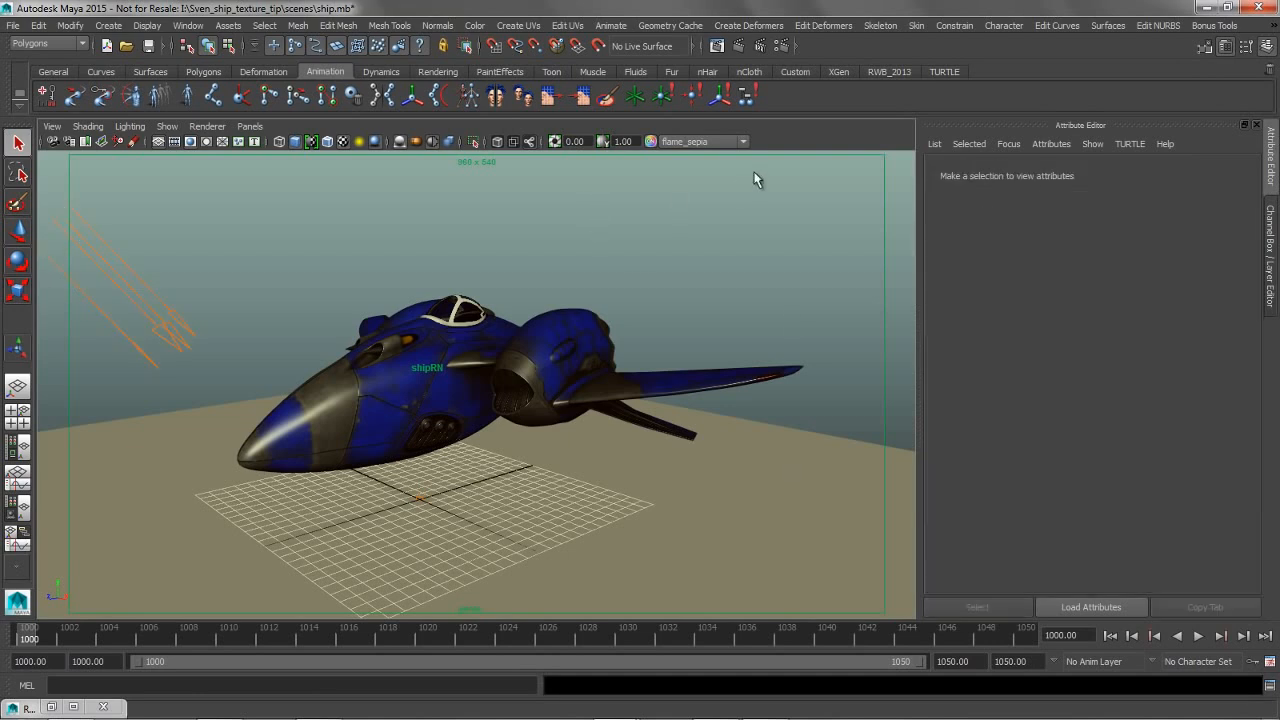
left_click(717, 46)
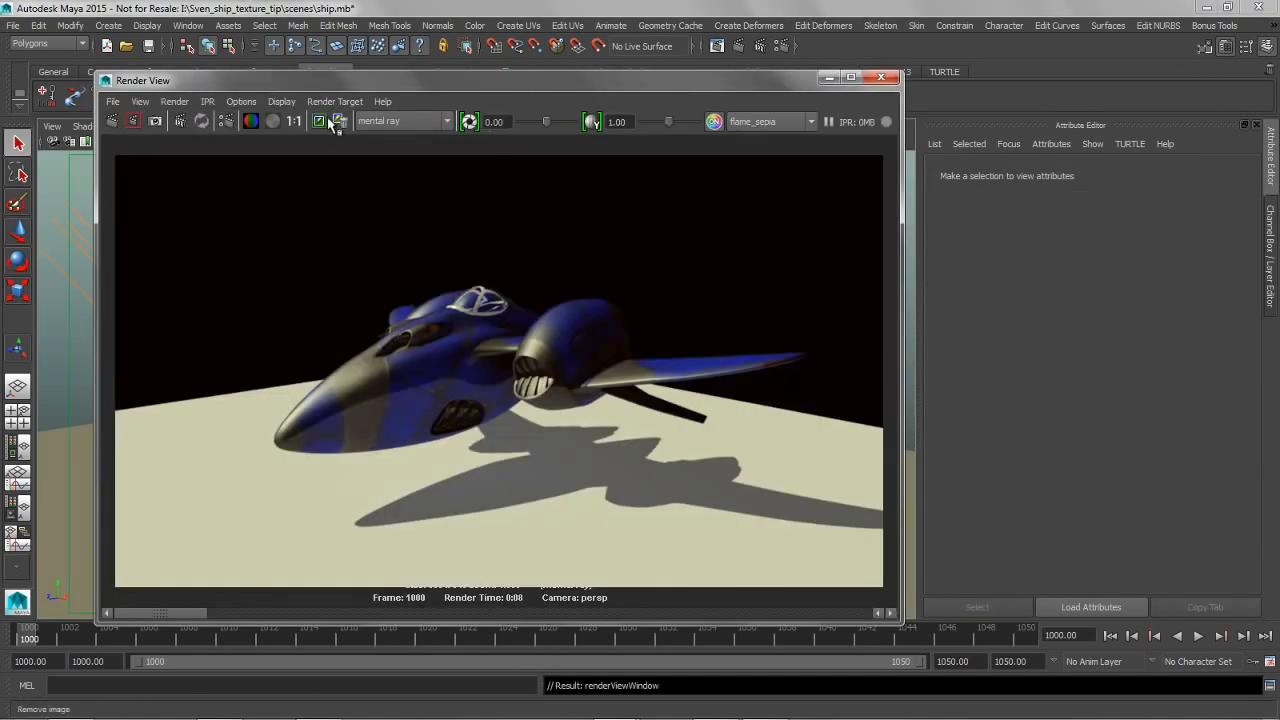
left_click(112, 121)
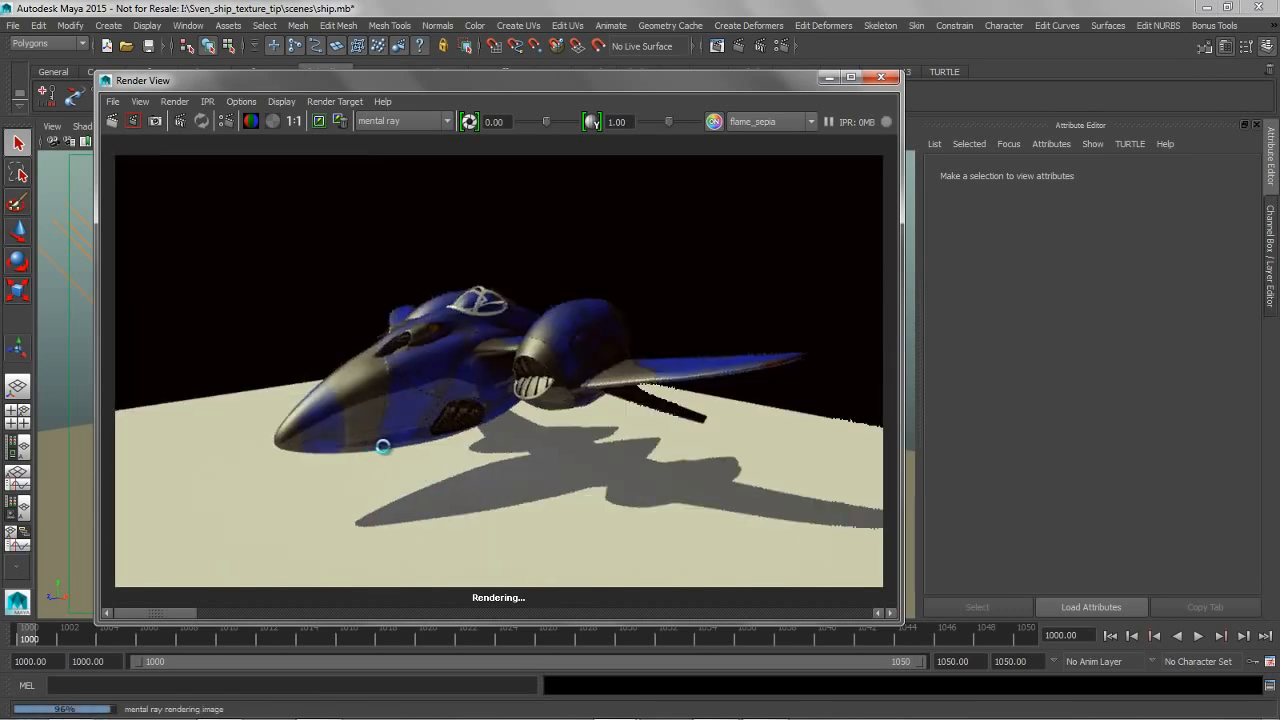
Minimize the Render View and delete the directional light and ambientLight1 from the scene
left_click_drag(175, 612, 146, 613)
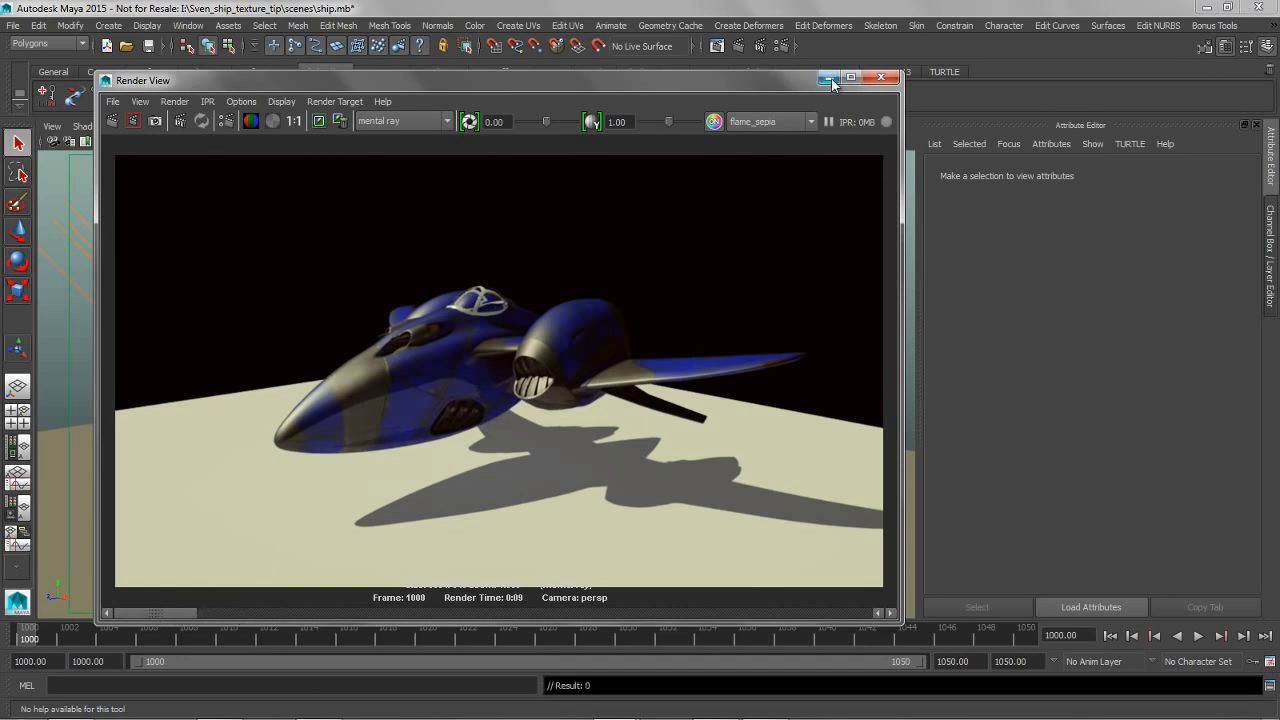
left_click_drag(745, 84, 773, 85)
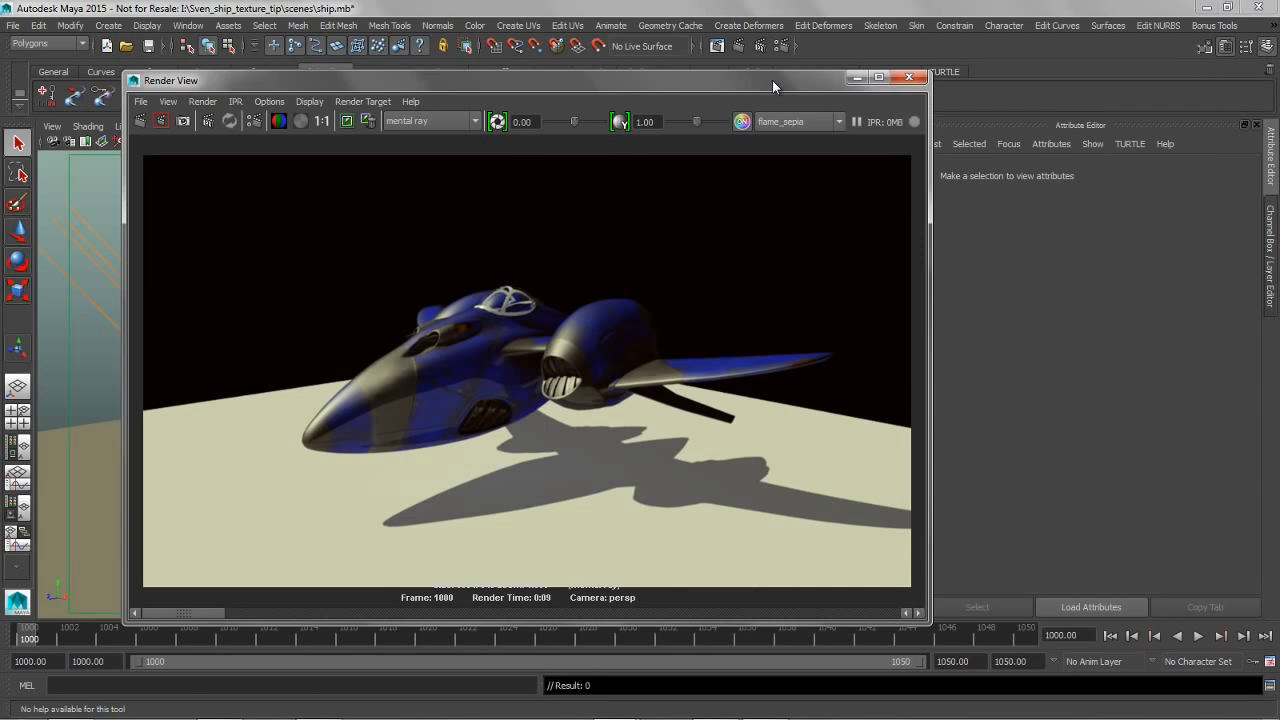
left_click(856, 77)
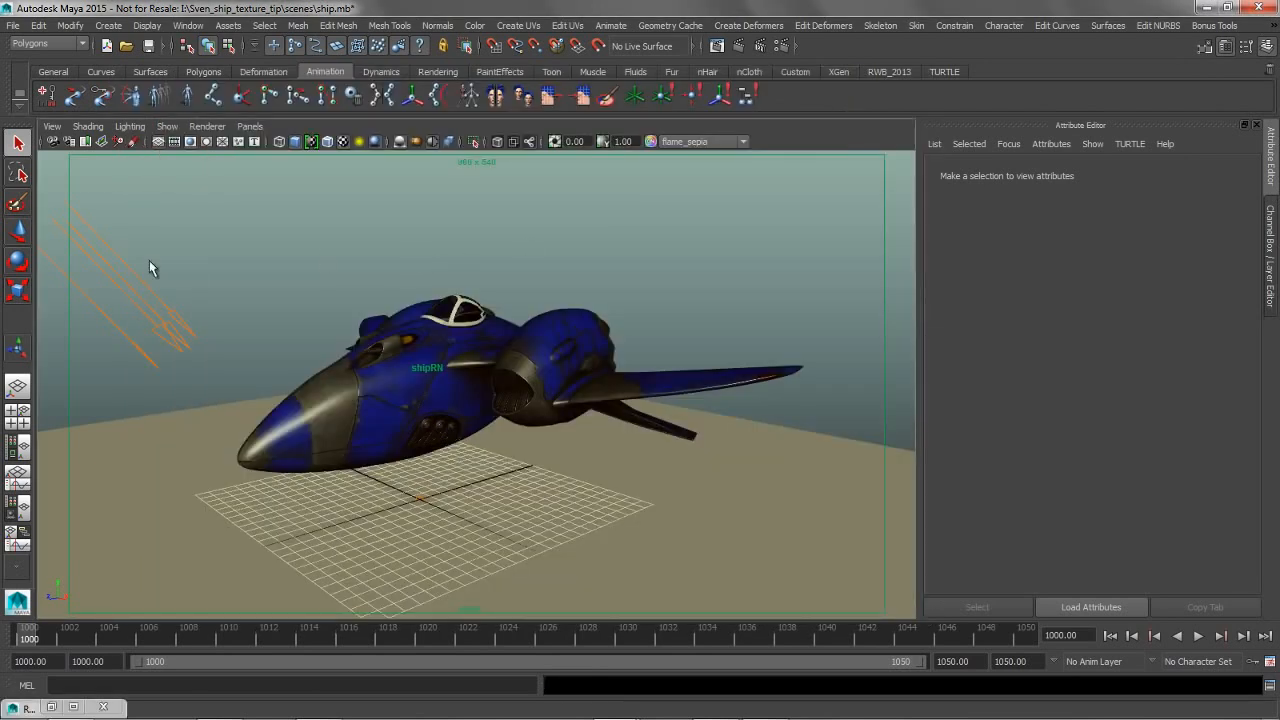
left_click(145, 304)
key("Delete")
key("space")
left_click_drag(384, 208, 358, 236)
left_click(103, 292)
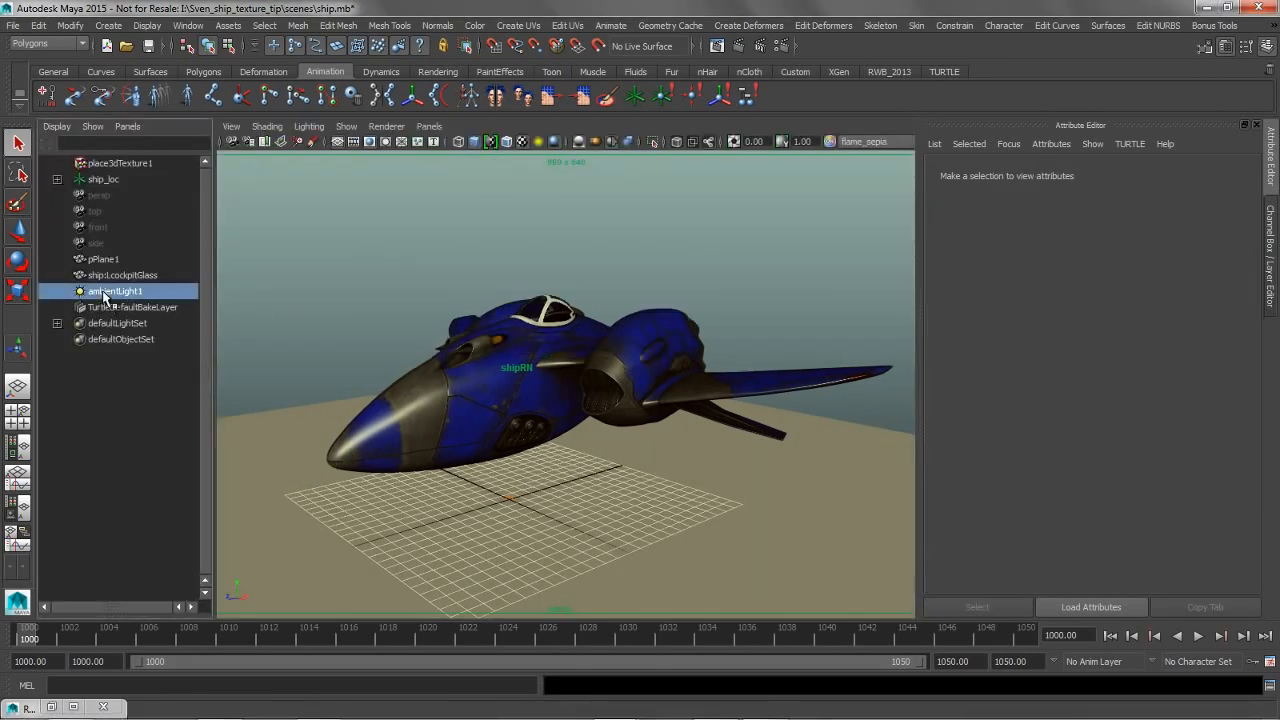
key("Delete")
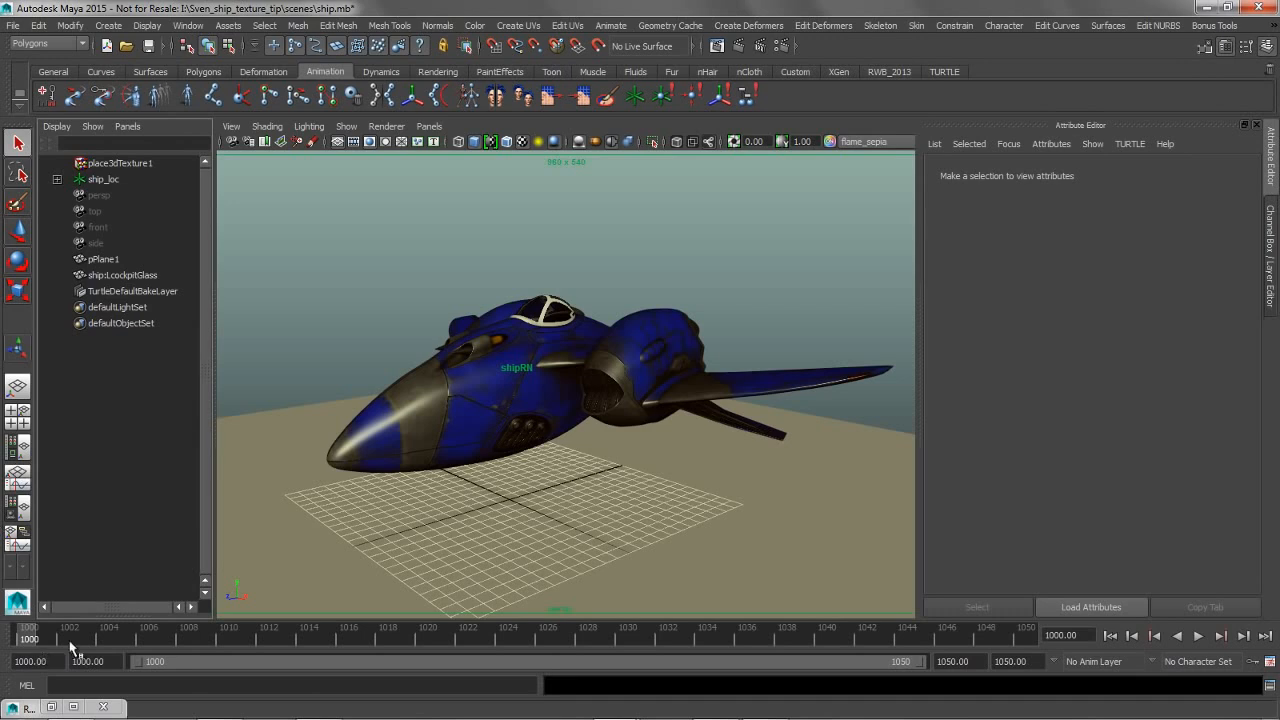
Create a Physical Sun and Sky environment in mental ray's Indirect Lighting render settings
left_click(781, 46)
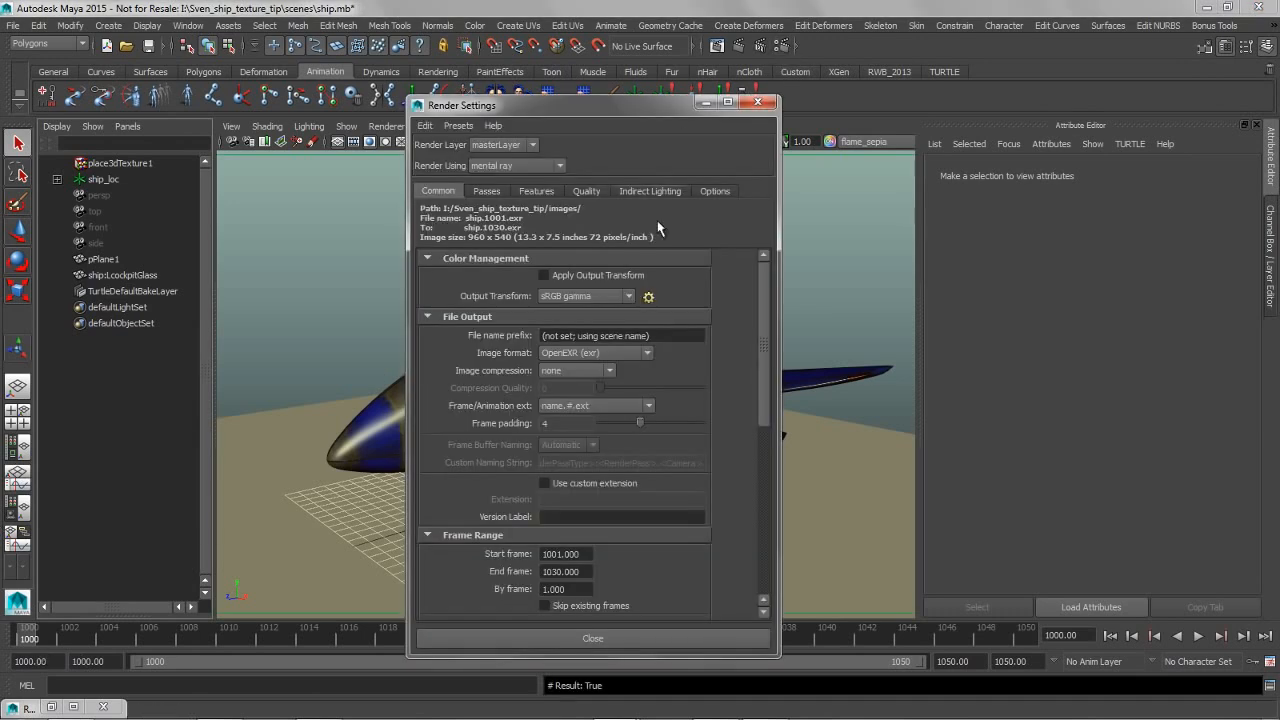
left_click(649, 192)
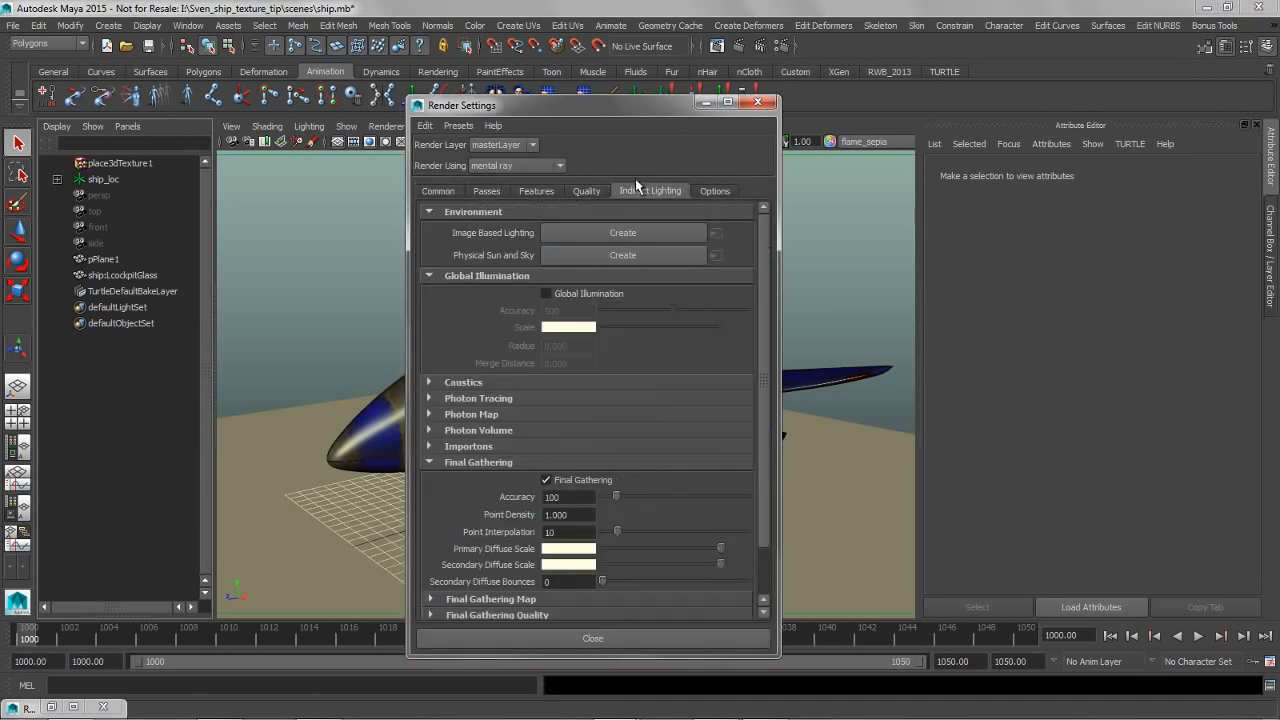
left_click(606, 260)
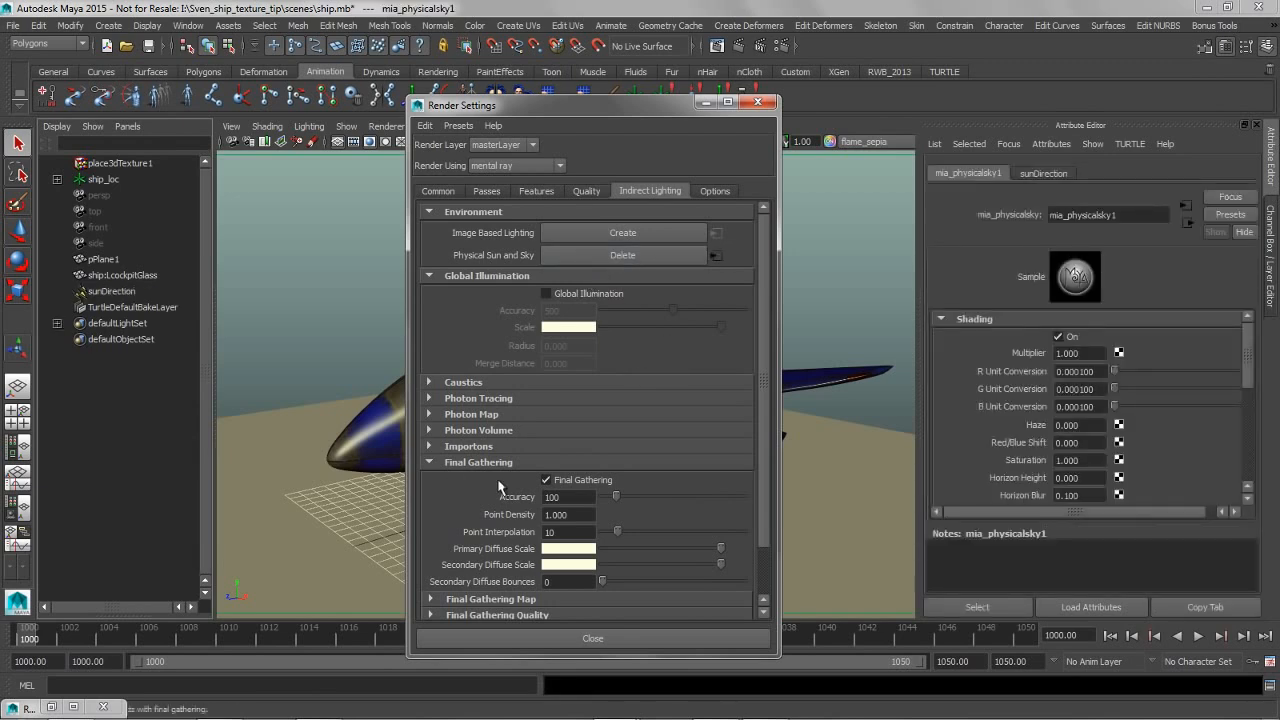
Set Final Gathering Accuracy to 10, Point Density to 0.1 and Point Interpolation to 20, and close the Render Settings
double_click(562, 497)
type("10")
key("Tab")
type("0.1")
key("Tab")
type("20")
key("Return")
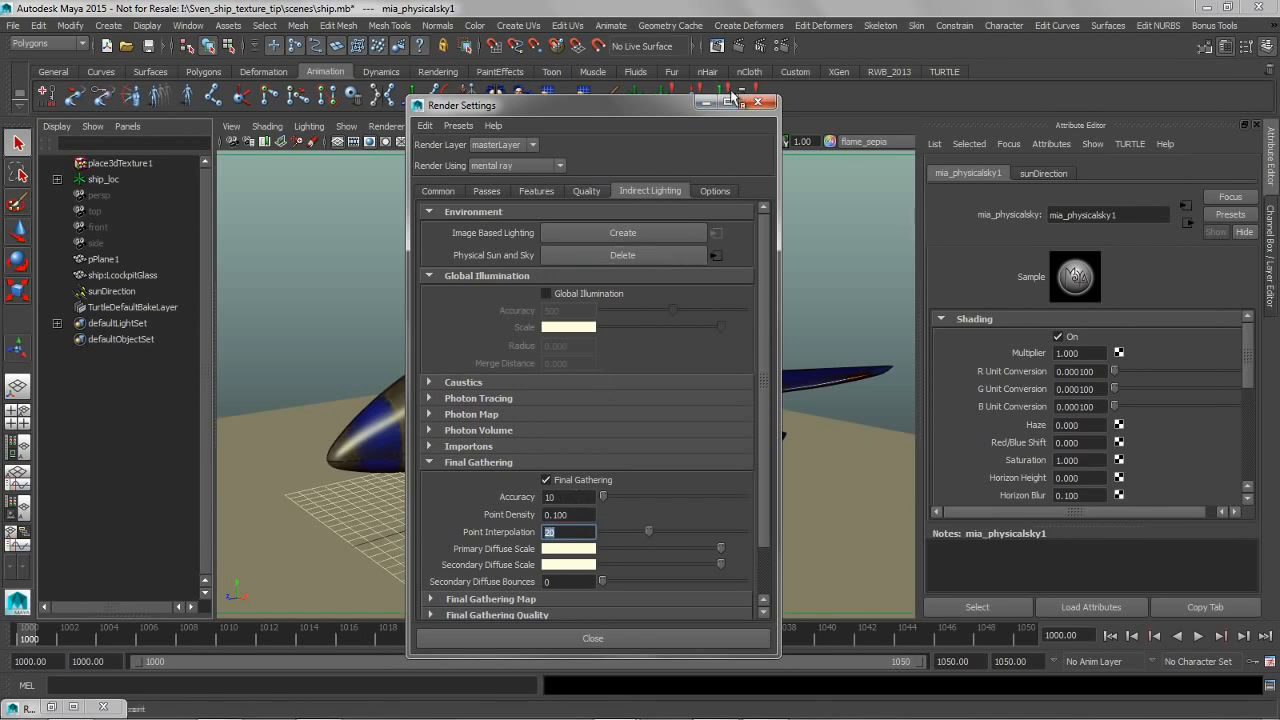
left_click(756, 104)
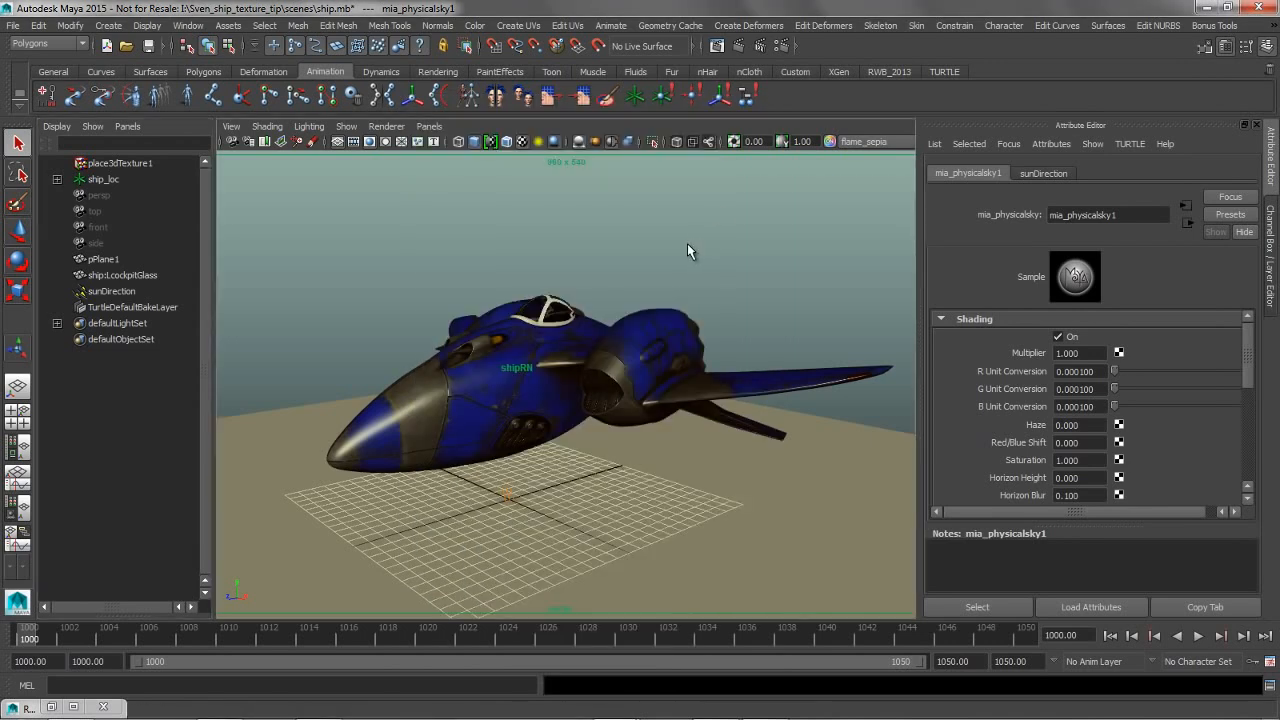
Select the persp camera and open the attributes of its mia_exposure_simple1 node
left_click(687, 243)
key("space")
left_click(484, 211)
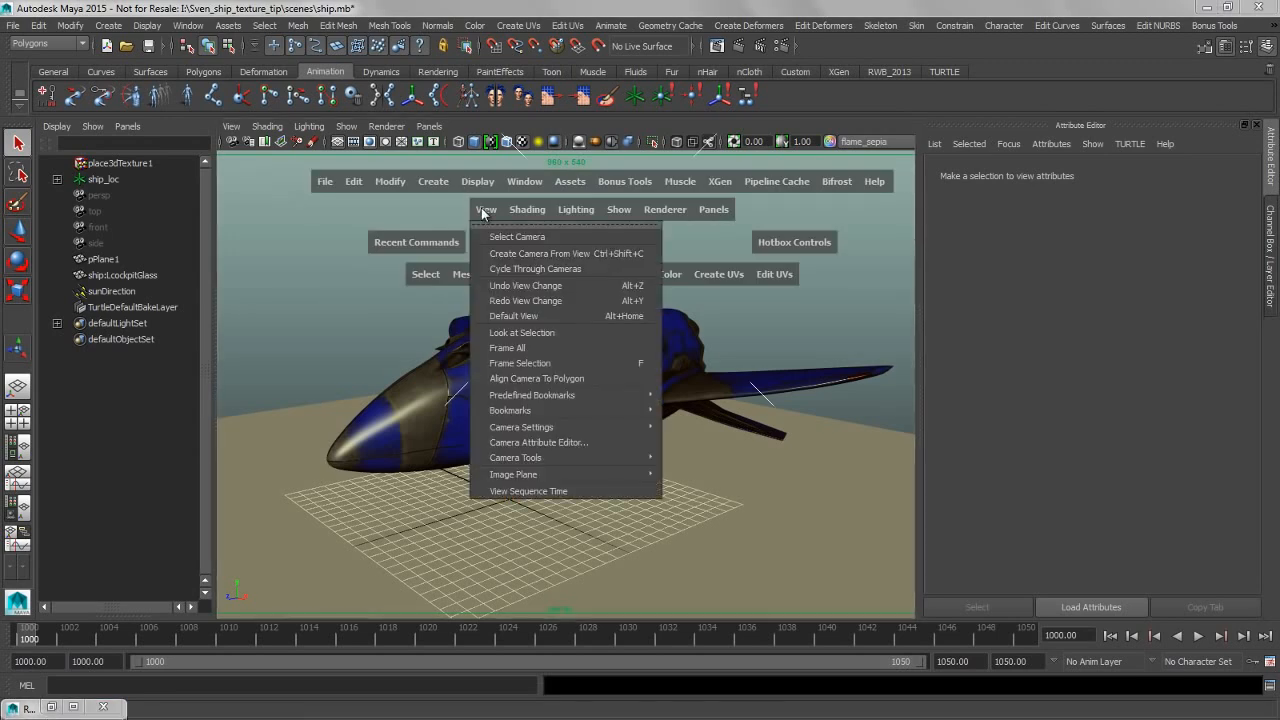
left_click(502, 237)
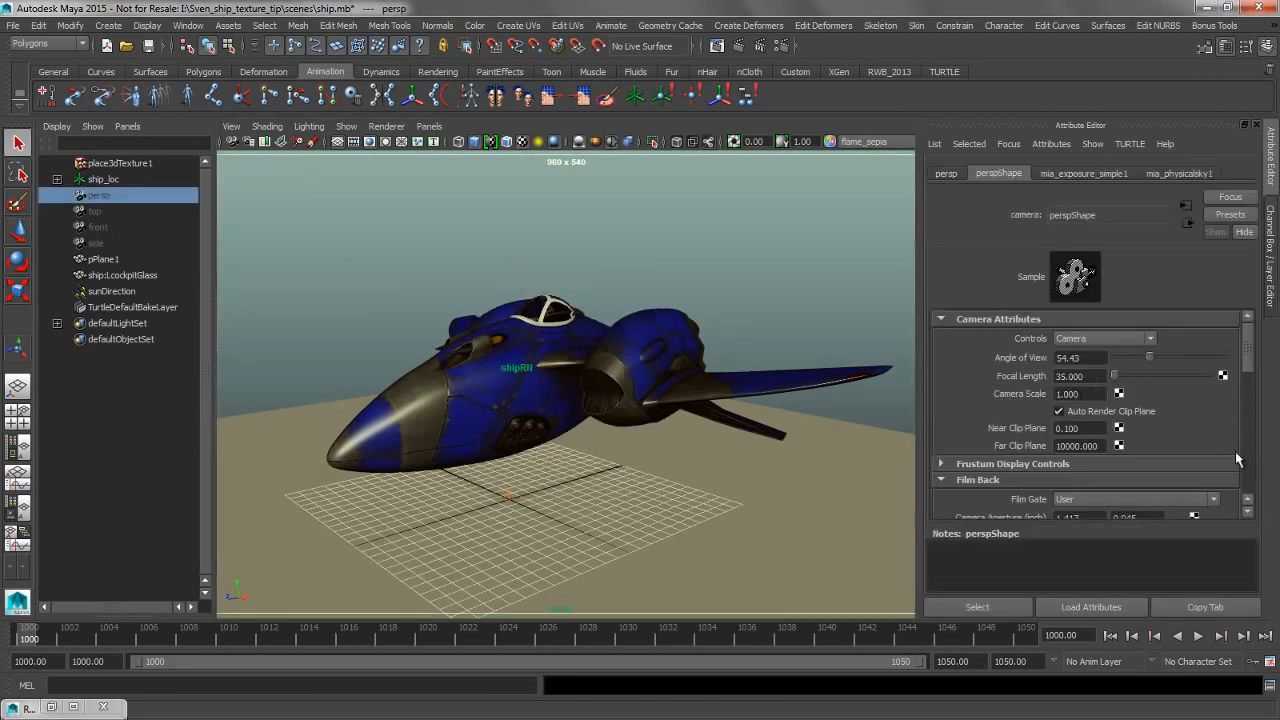
left_click_drag(1248, 365, 1253, 470)
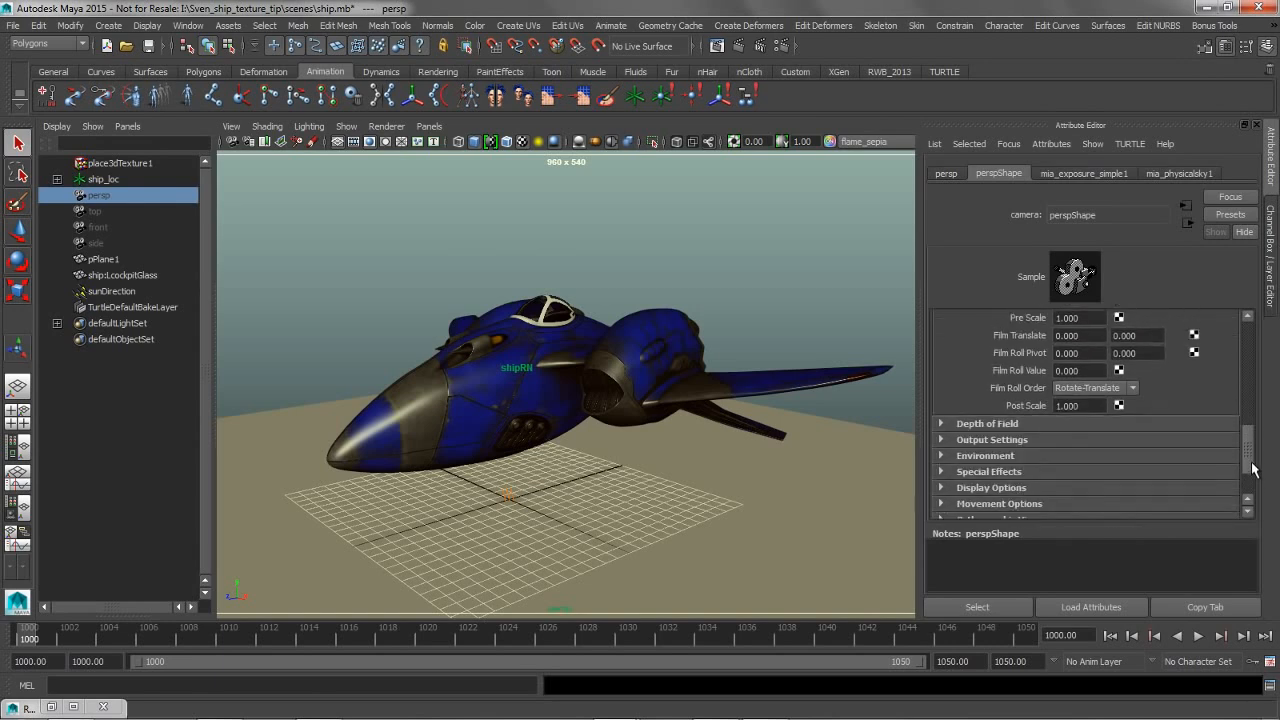
left_click(1072, 174)
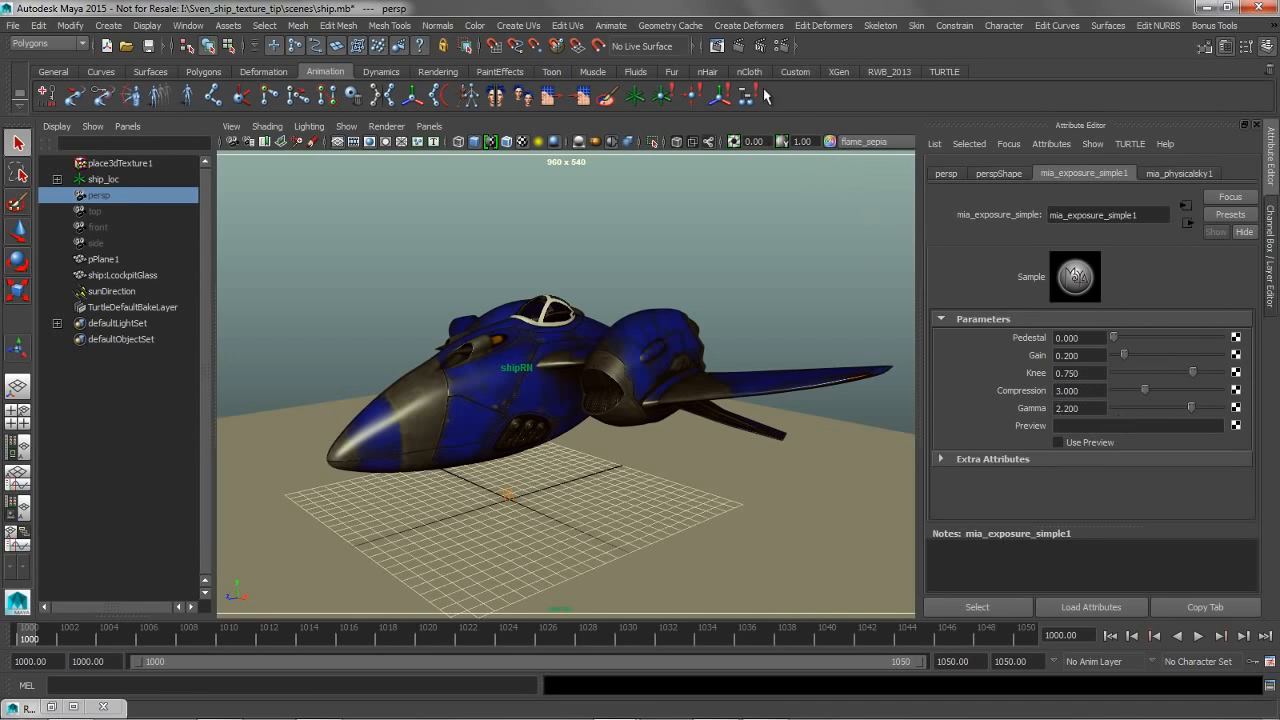
Render the ship with mental ray, compare the image with the view transform off and on, and minimize the Render View
left_click(738, 46)
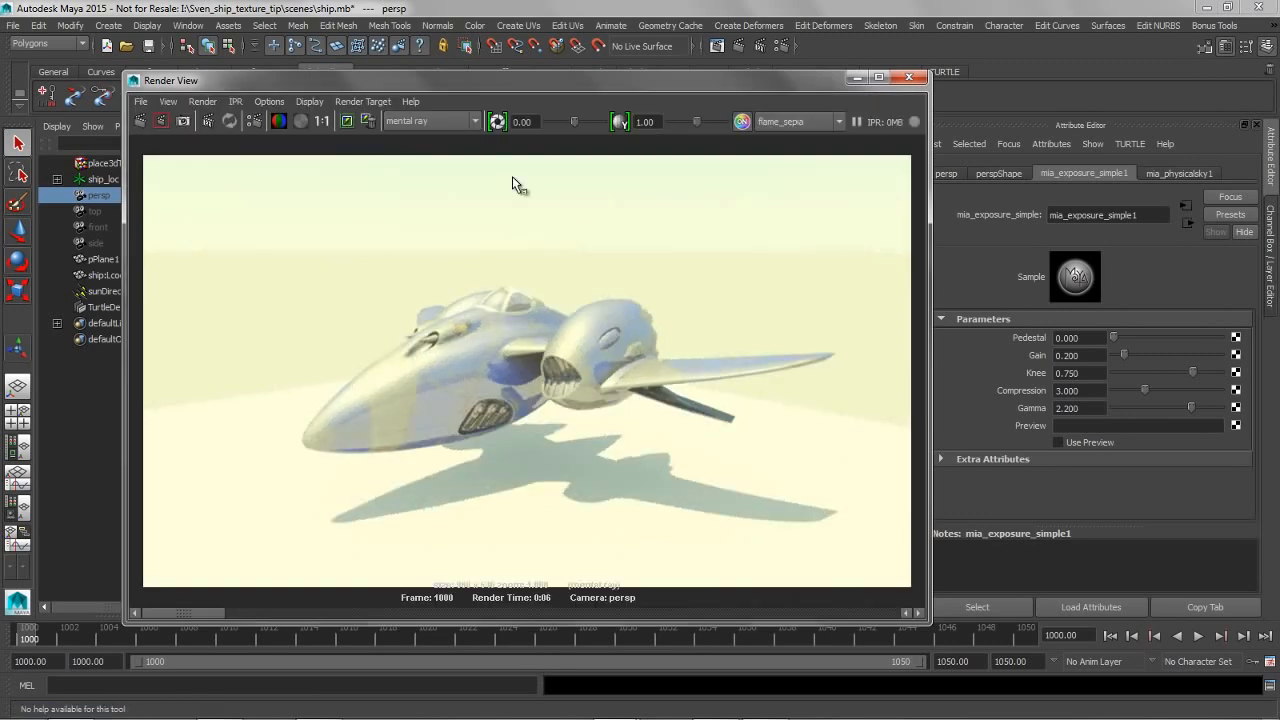
left_click(741, 122)
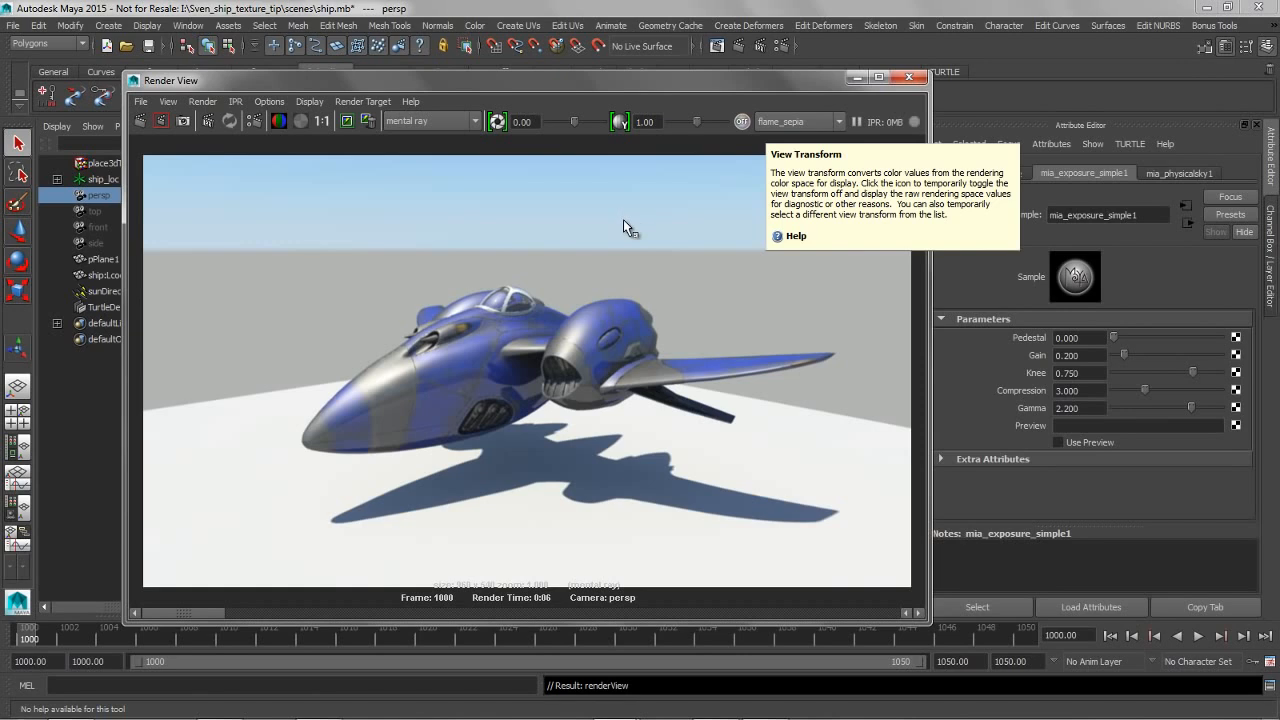
left_click(743, 121)
left_click(856, 78)
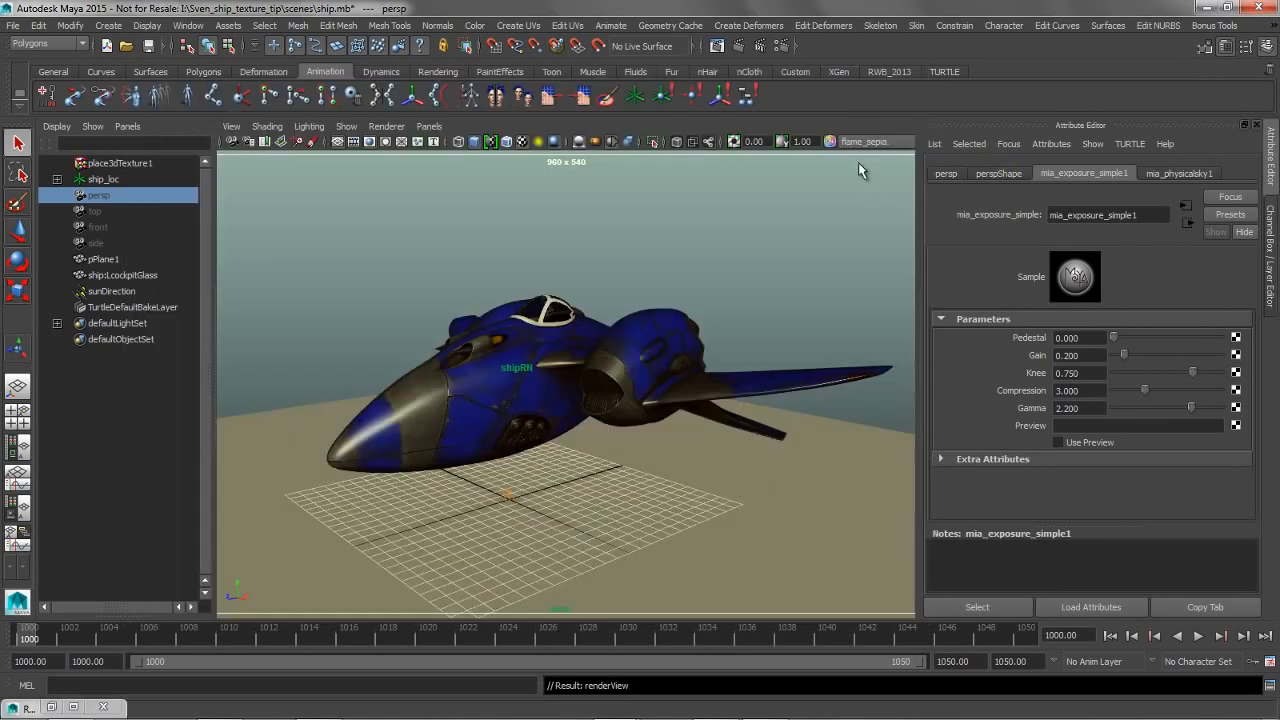
Select and delete the mia_exposure_simple1 node, and re-render the ship
left_click(972, 606)
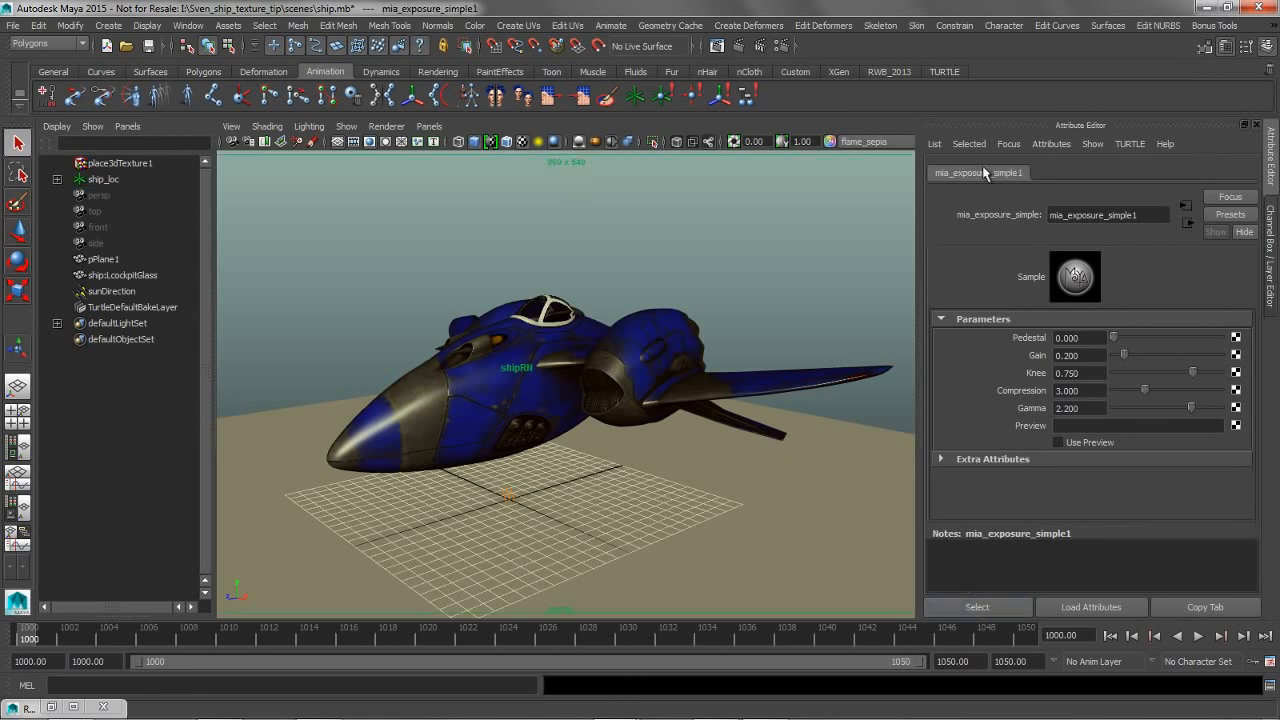
left_click(817, 234)
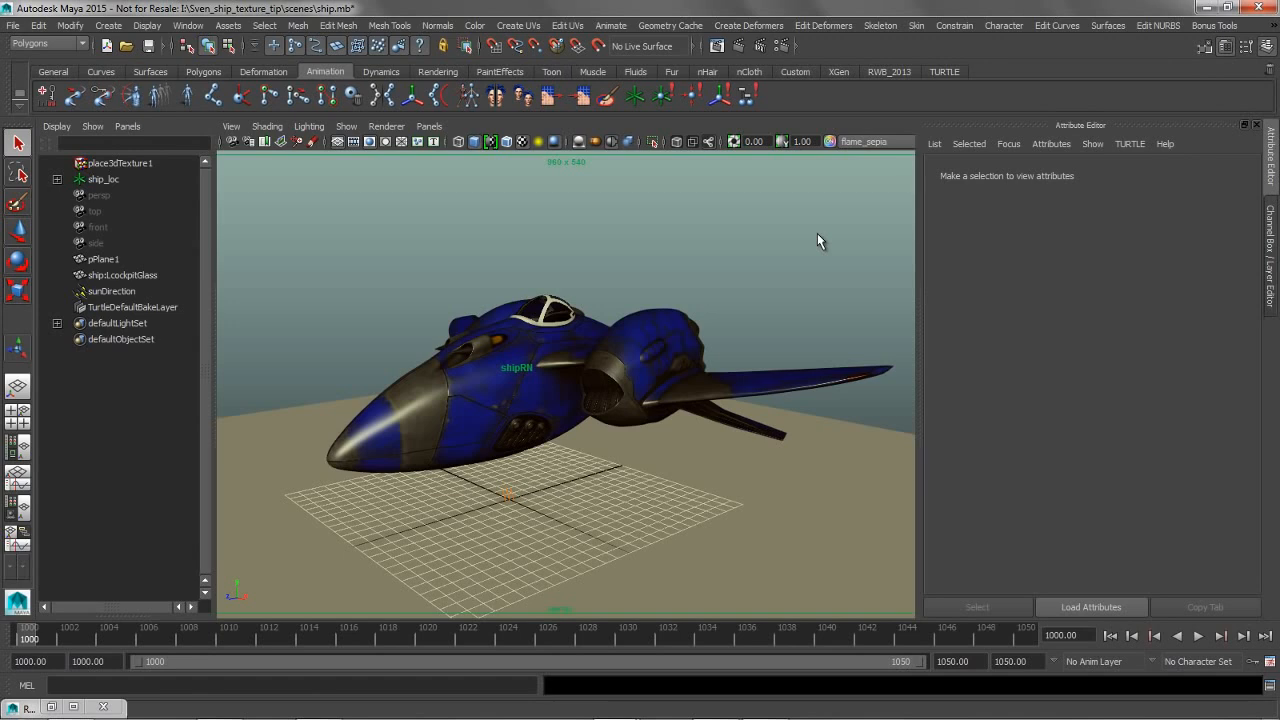
left_click(736, 46)
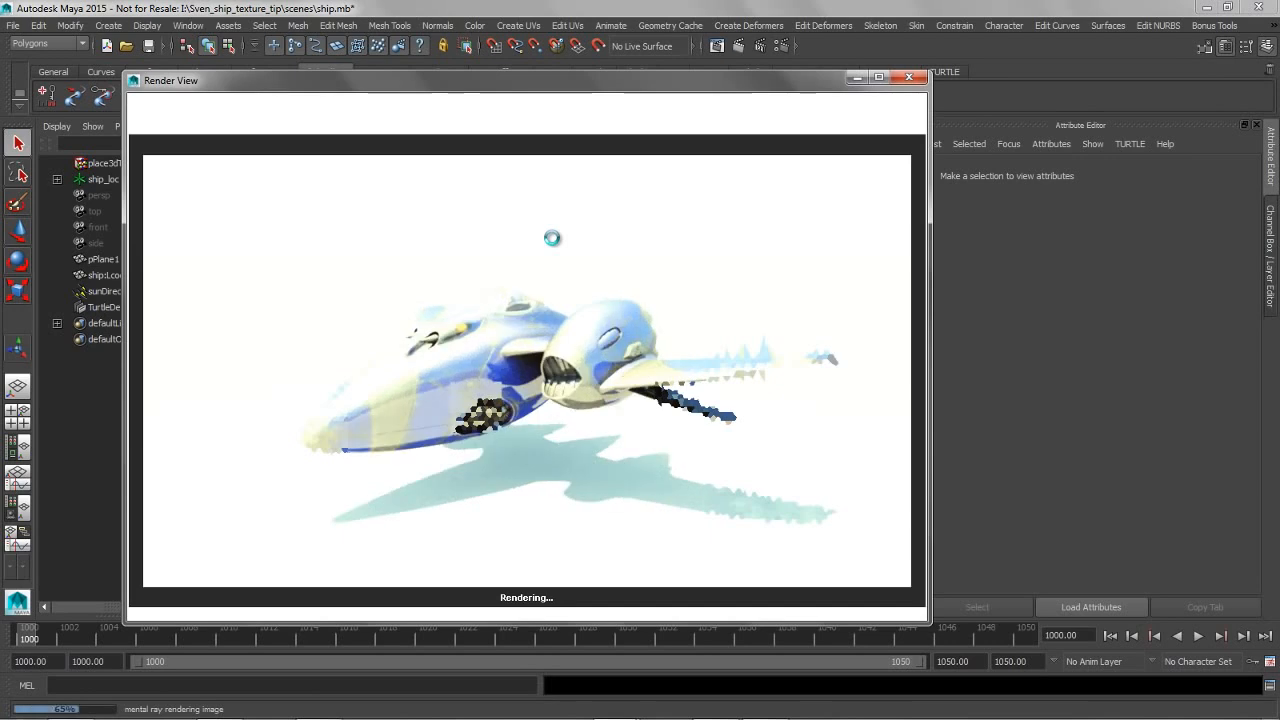
Set the Render View exposure to -2 and its view transform to sRGB gamma
double_click(522, 121)
type("-2")
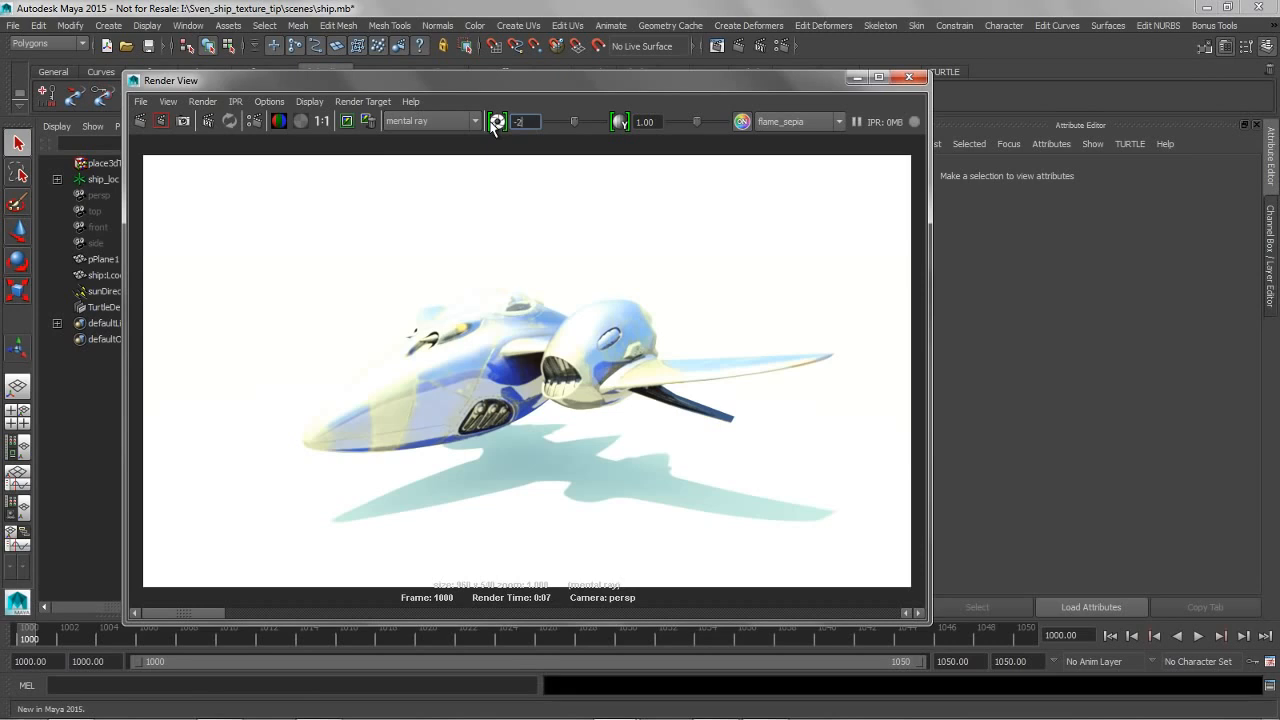
key("Return")
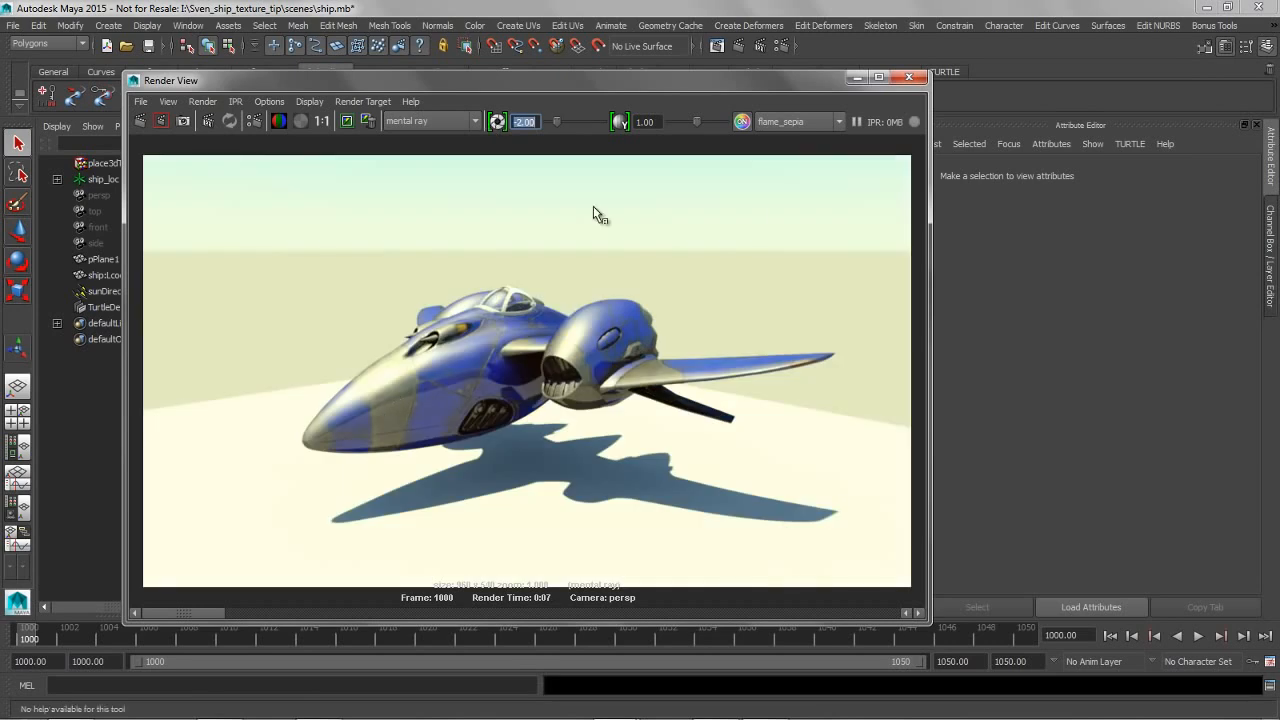
left_click(795, 123)
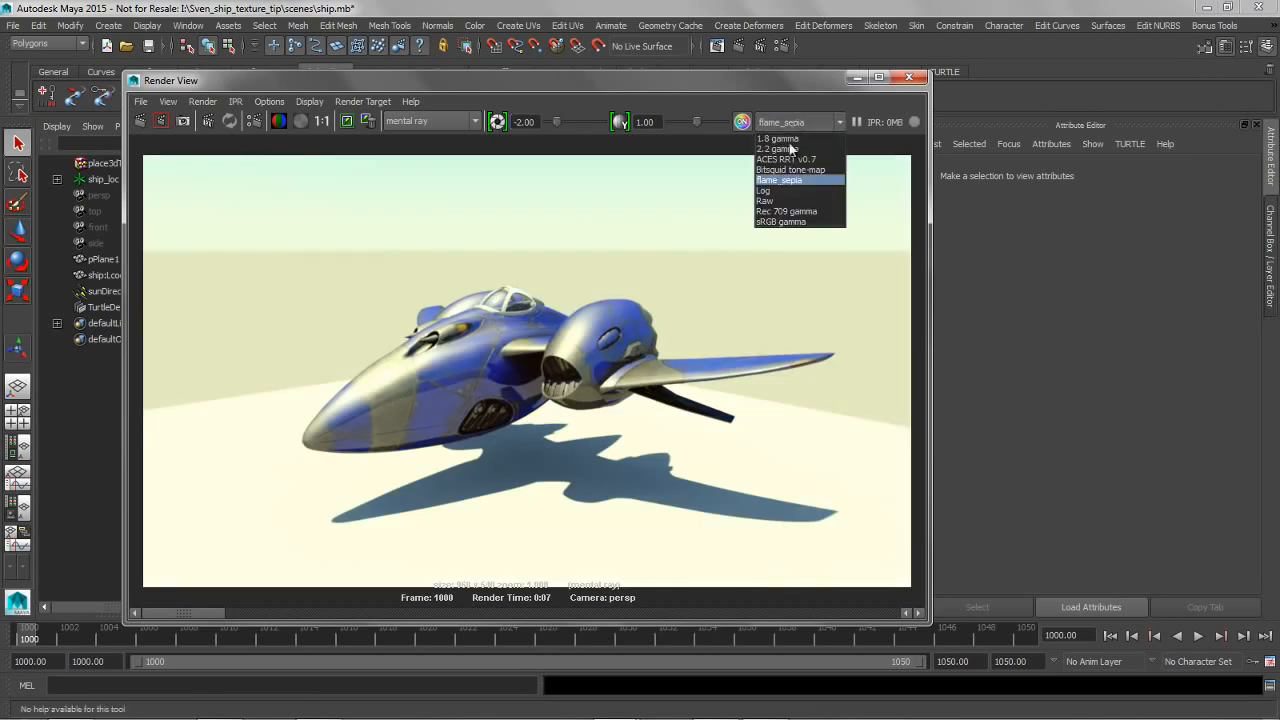
left_click(796, 221)
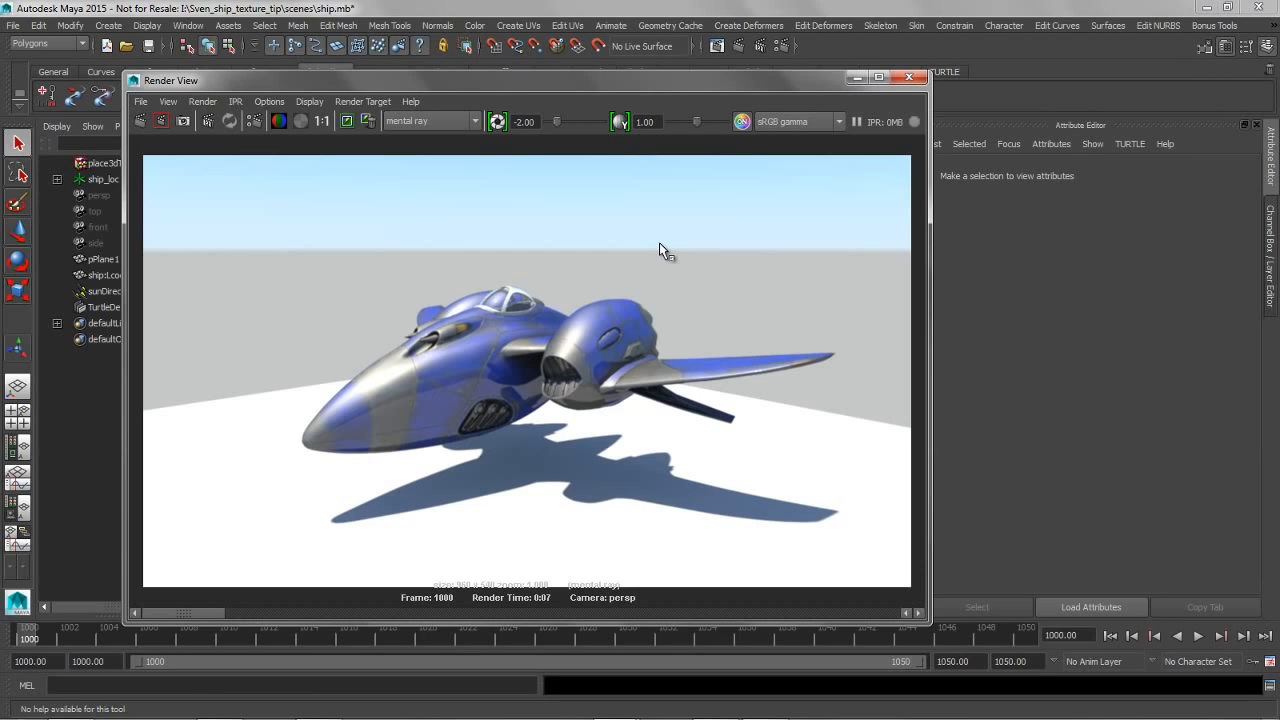
Minimize the Render View and set the perspective viewport's view transform to sRGB gamma
left_click(855, 77)
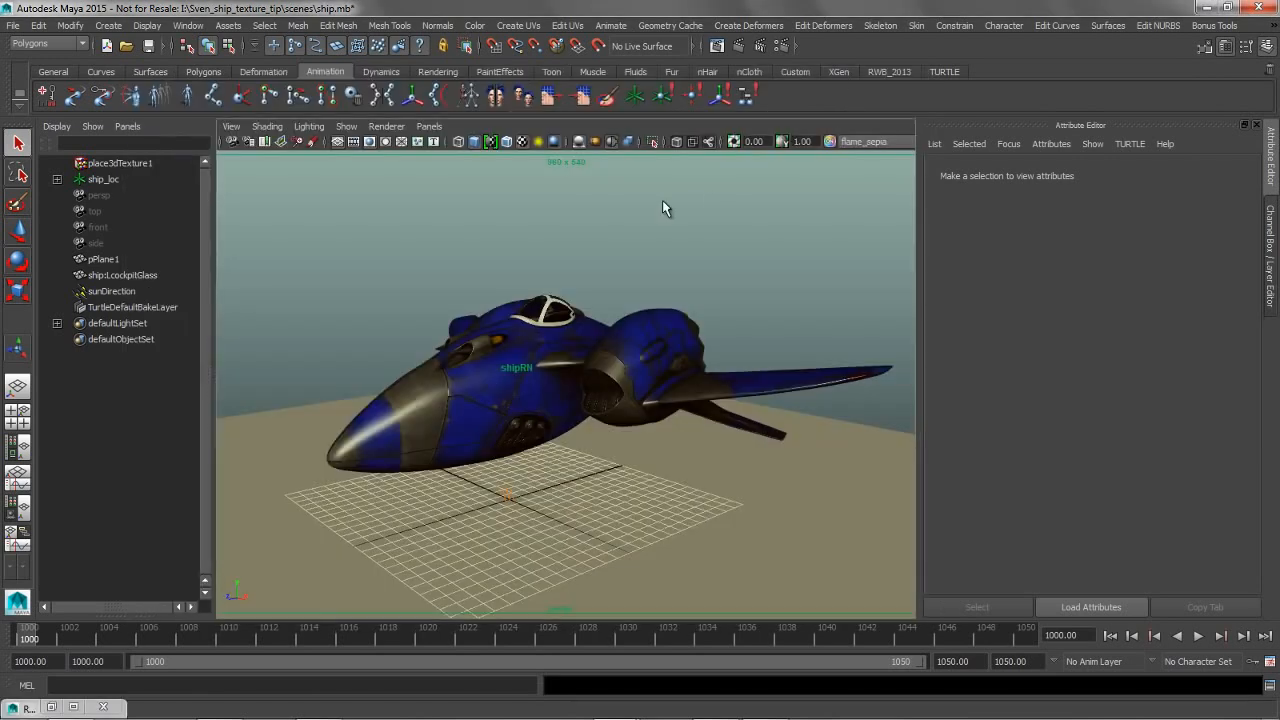
left_click(864, 142)
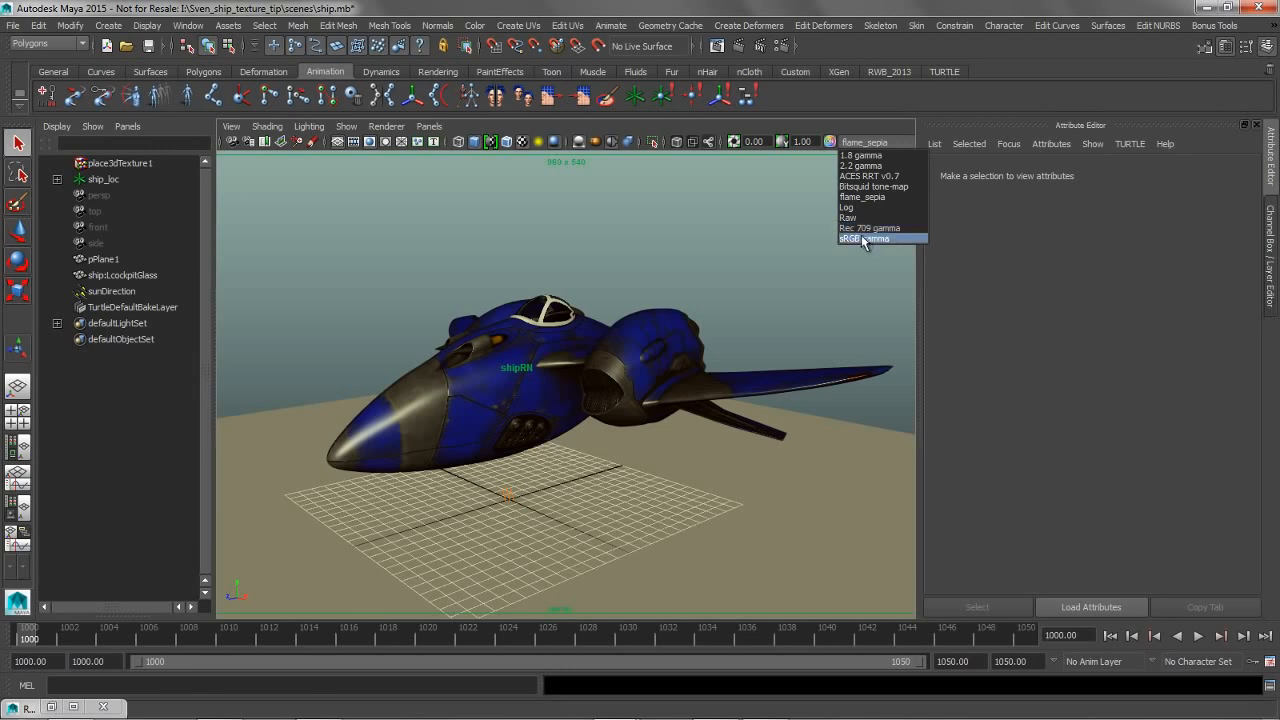
left_click(862, 238)
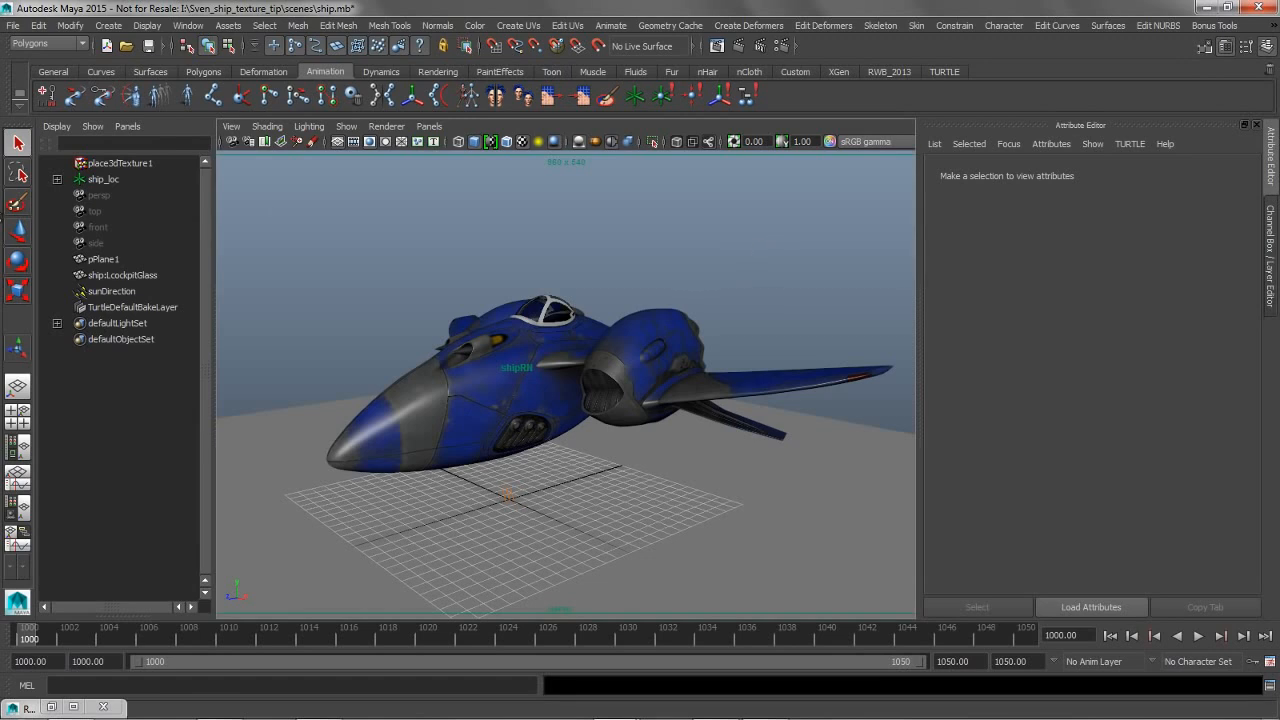
Create a point light in the scene
left_click(108, 25)
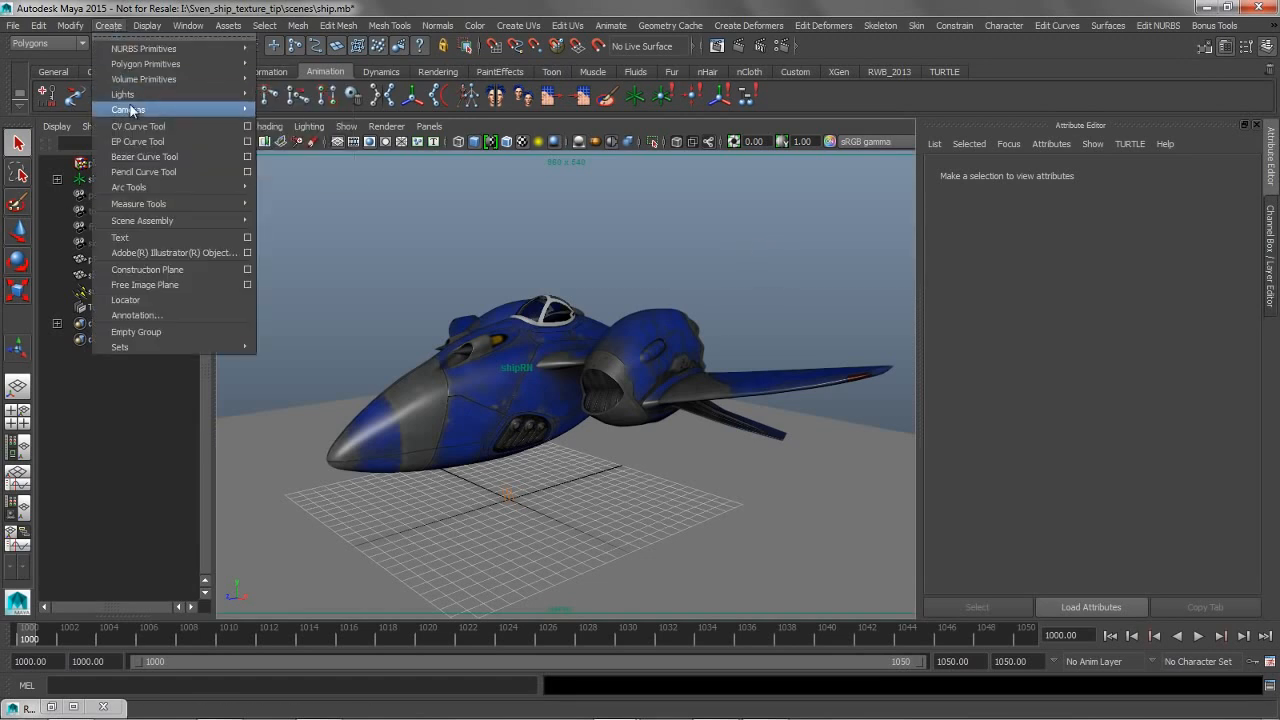
mouse_move(130, 109)
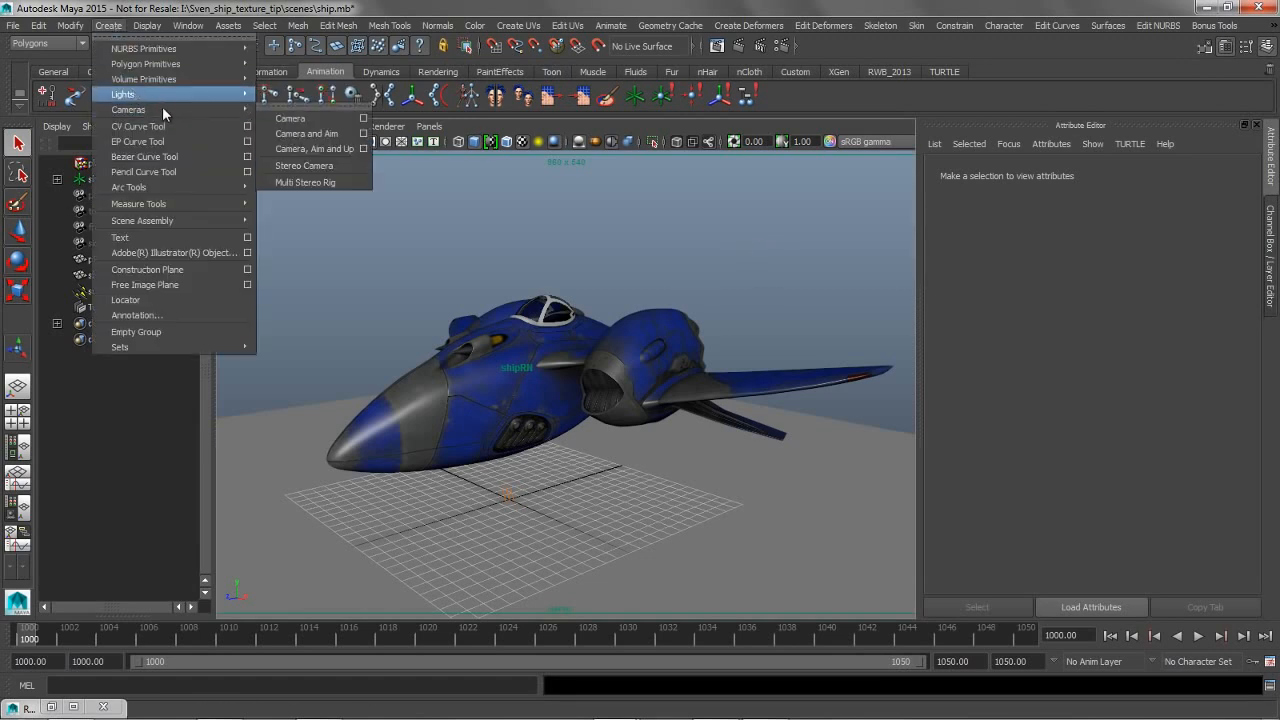
mouse_move(200, 94)
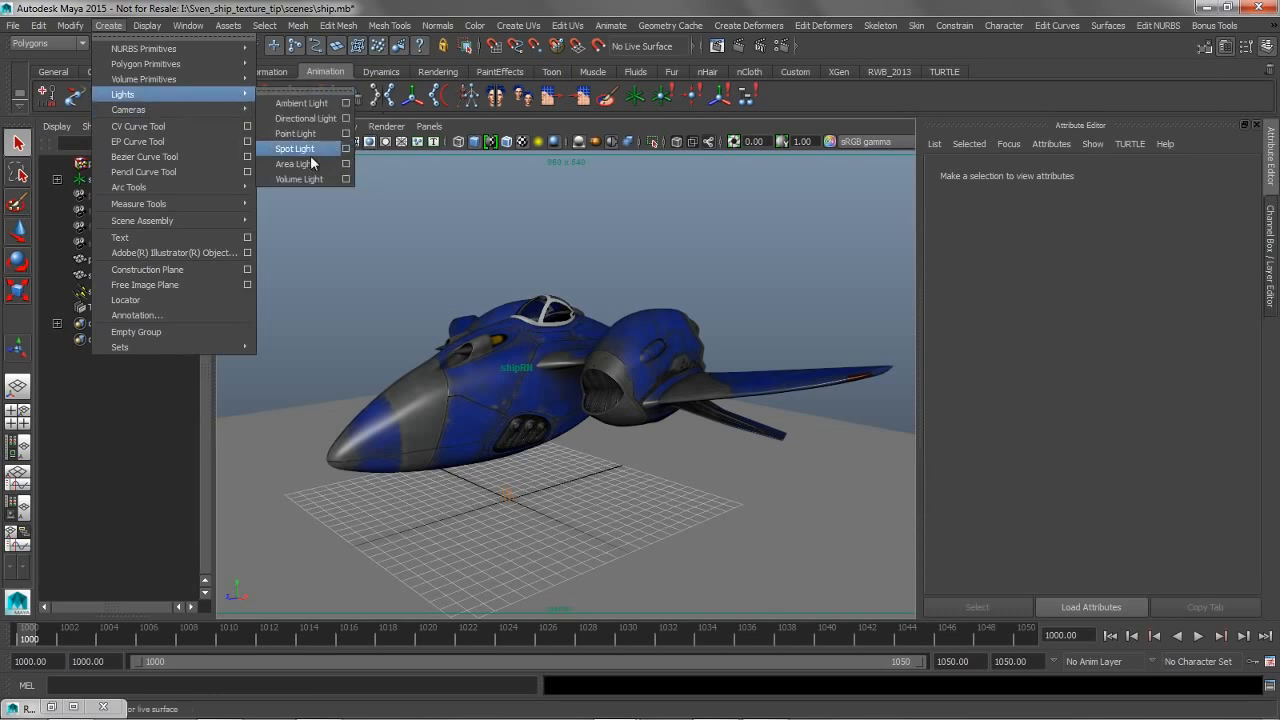
left_click(262, 133)
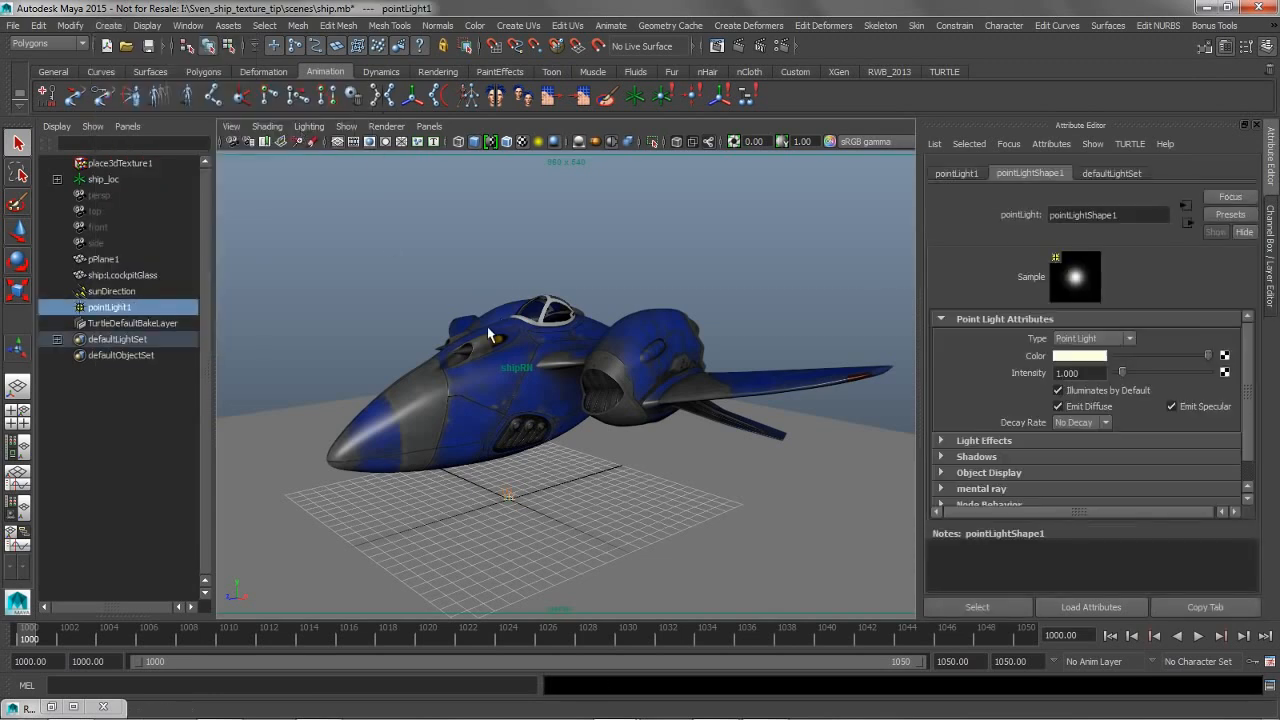
Move the point light just above the outer end of the ship's wing
key("w")
left_click_drag(735, 450, 797, 408)
left_click_drag(880, 403, 904, 407)
left_click_drag(838, 317, 833, 288)
left_click_drag(780, 372, 767, 380)
key("v")
middle_click_drag(843, 373, 866, 378)
mouse_move(804, 373)
left_mouse_down()
mouse_move(852, 384)
mouse_move(808, 396)
left_mouse_up()
left_click_drag(849, 305, 848, 286)
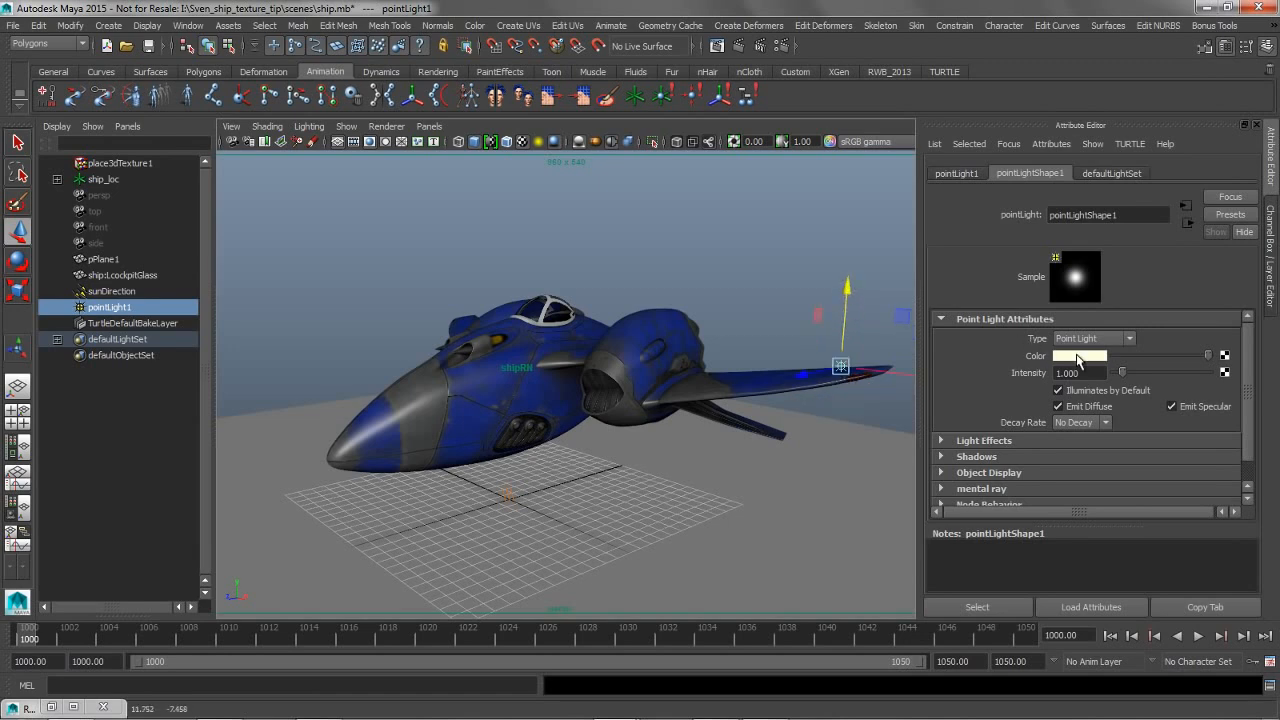
Set the point light's color to red and its intensity to 20, and clear the selection
left_click(1060, 356)
left_click(992, 314)
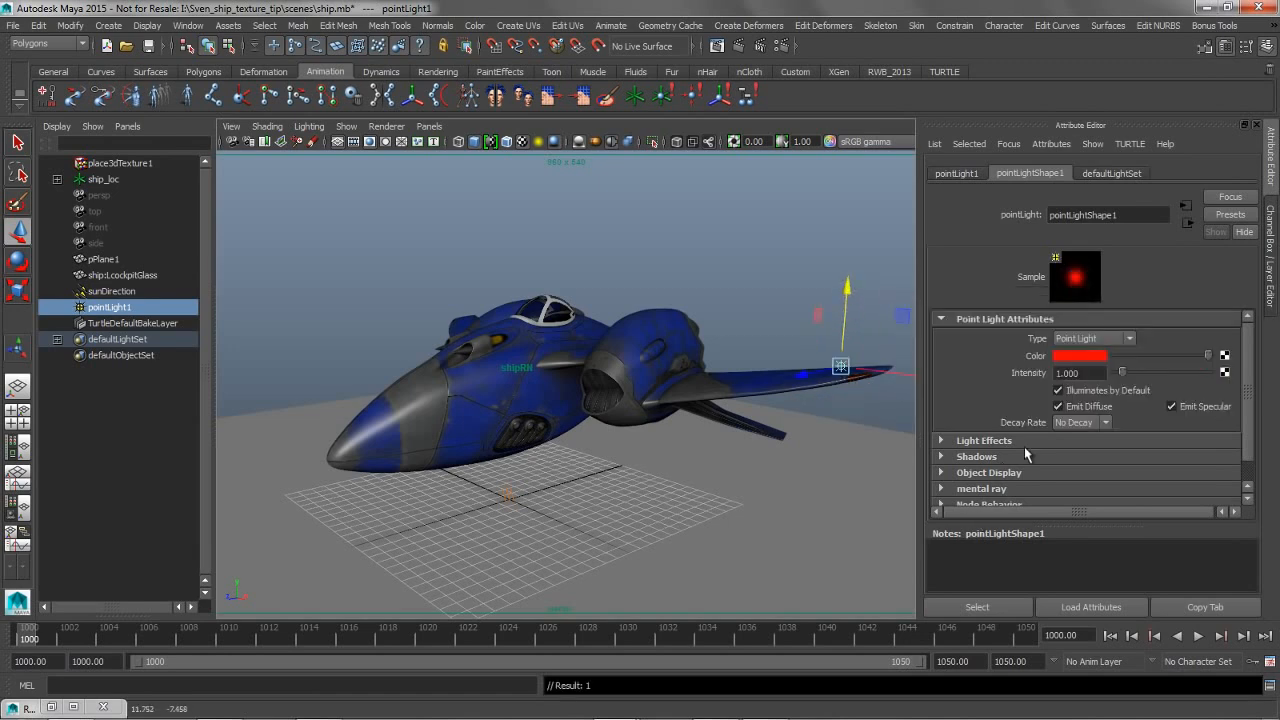
left_click_drag(1100, 376, 994, 373)
type("2")
key("Return")
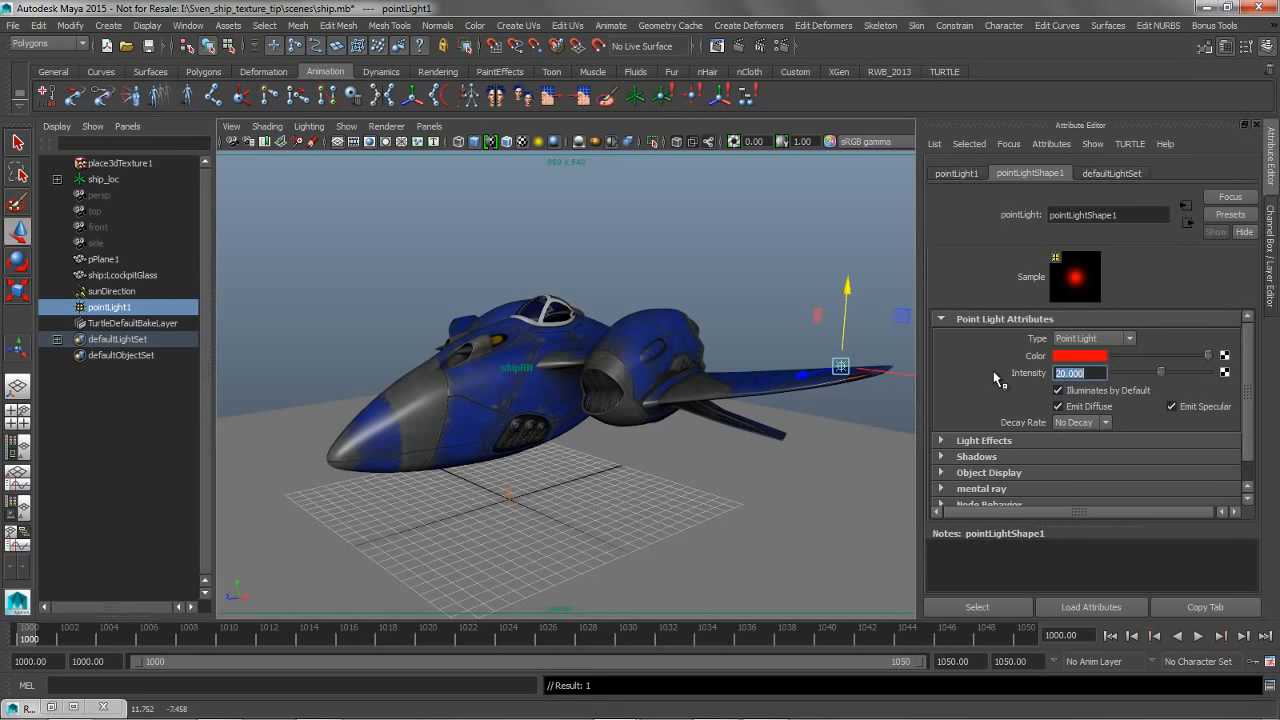
left_click(791, 194)
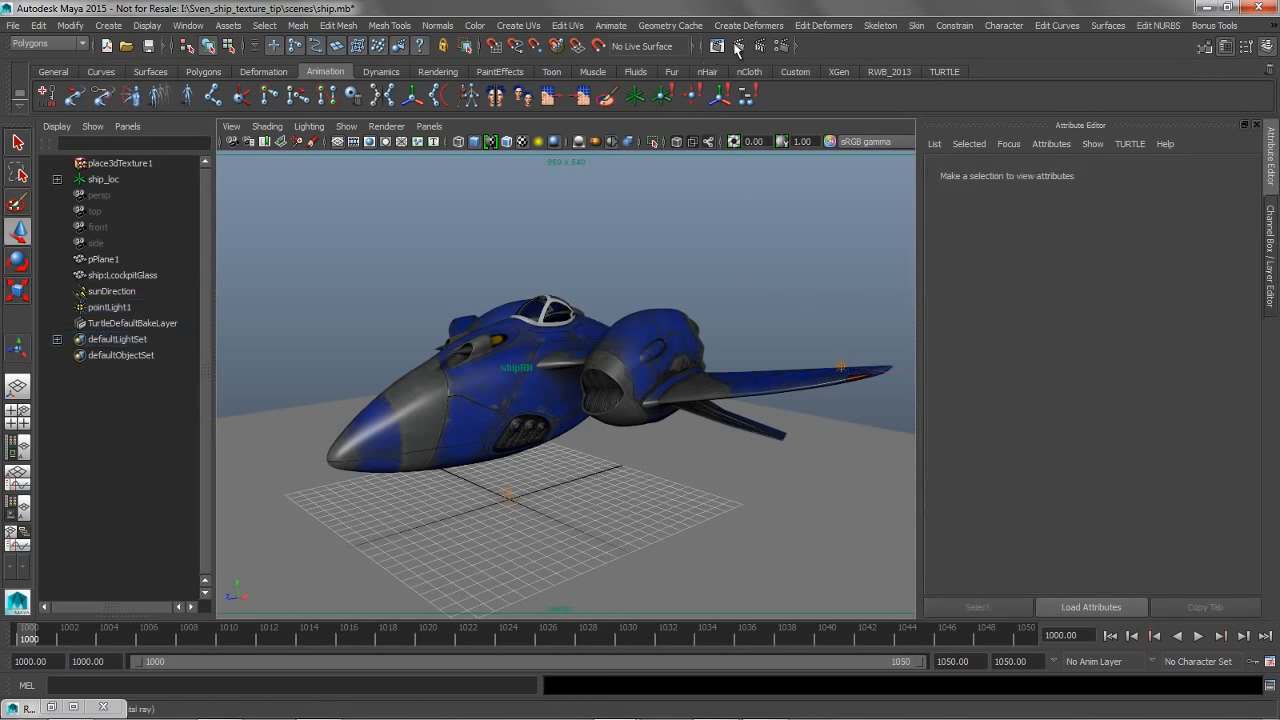
Render the perspective view with mental ray, keep the image for comparison, and minimize the Render View
left_click(738, 46)
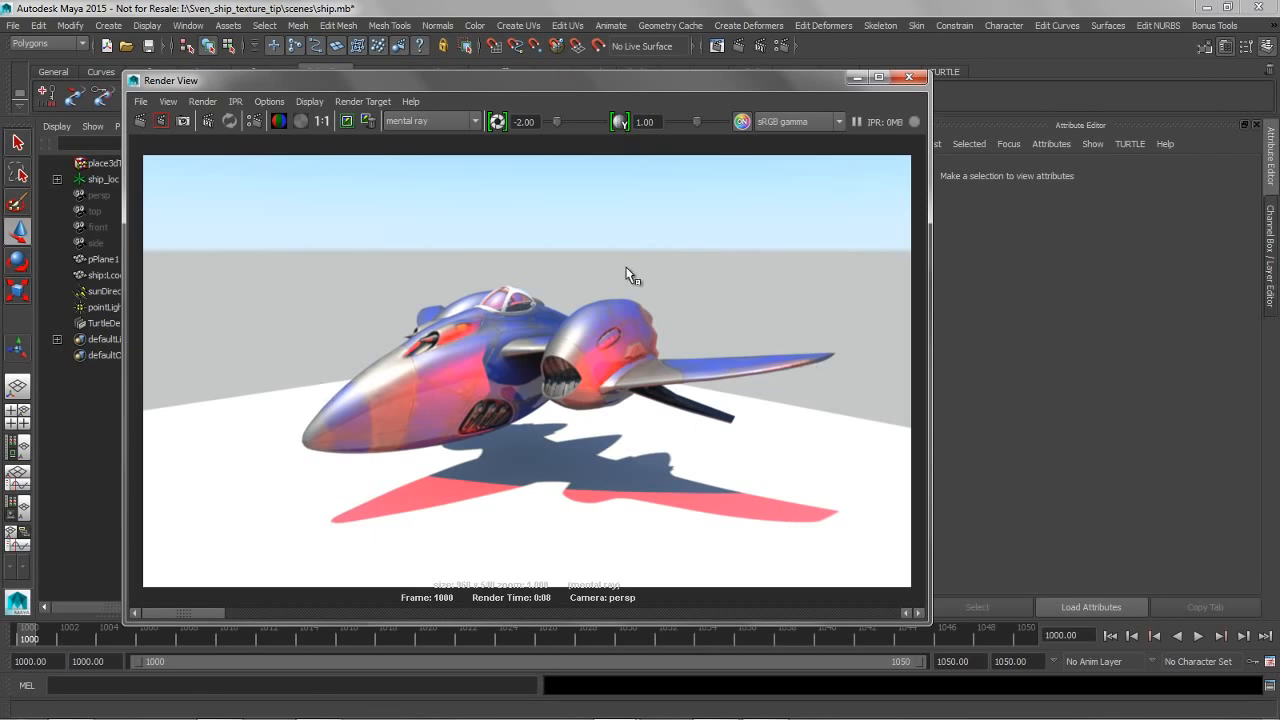
left_click(346, 121)
left_click(851, 80)
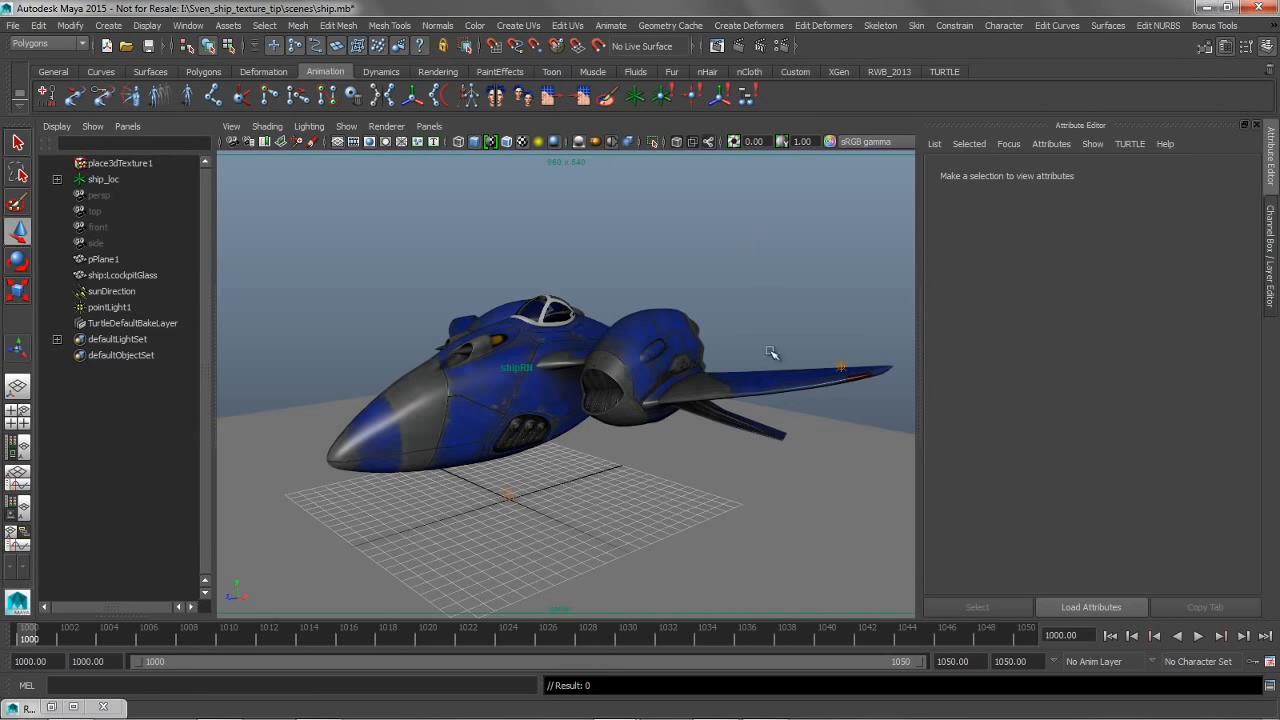
Set the red point light's decay rate to Quadratic and its intensity to 2000, and render the frame again
left_click(842, 366)
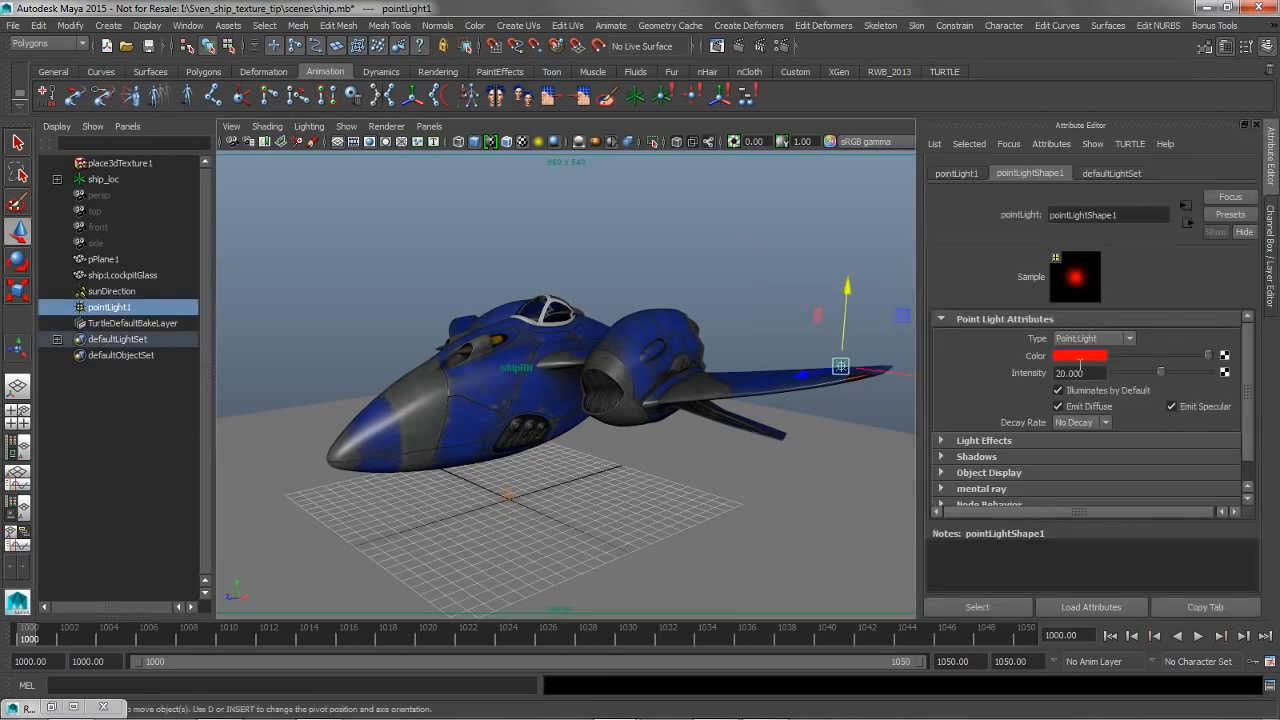
left_click(1081, 425)
left_click(1084, 458)
left_click(1066, 377)
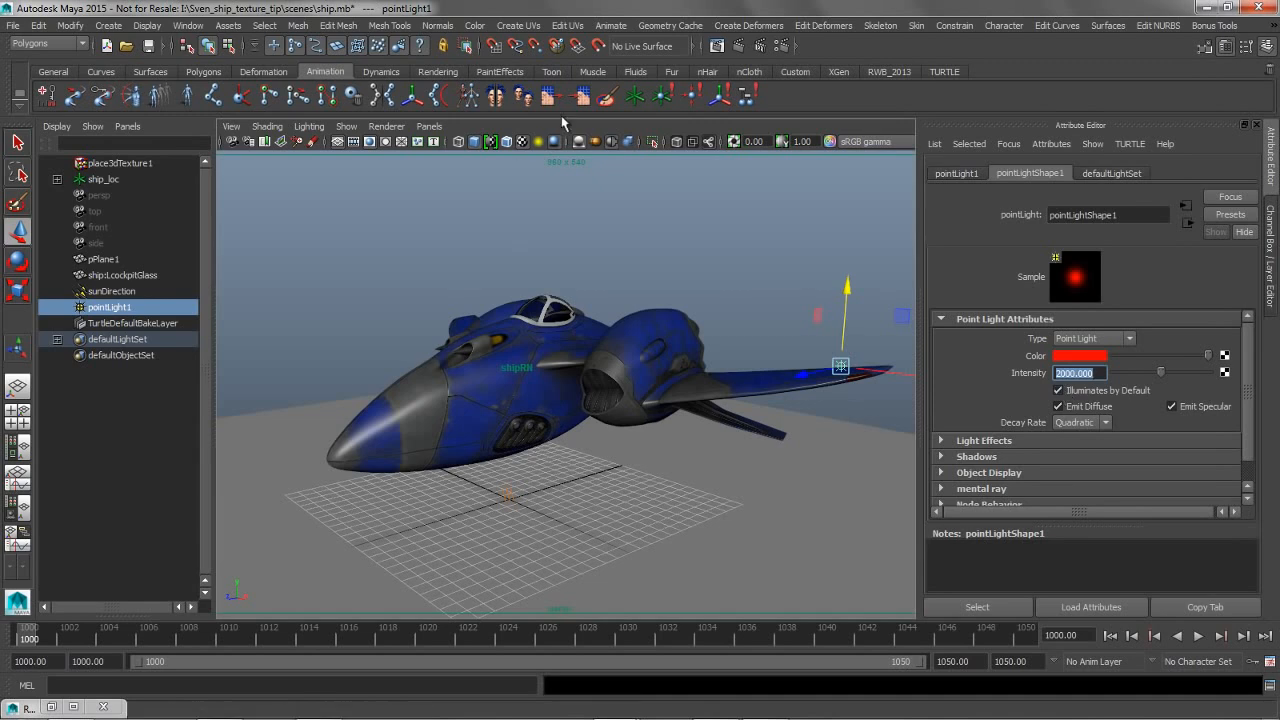
left_click(739, 46)
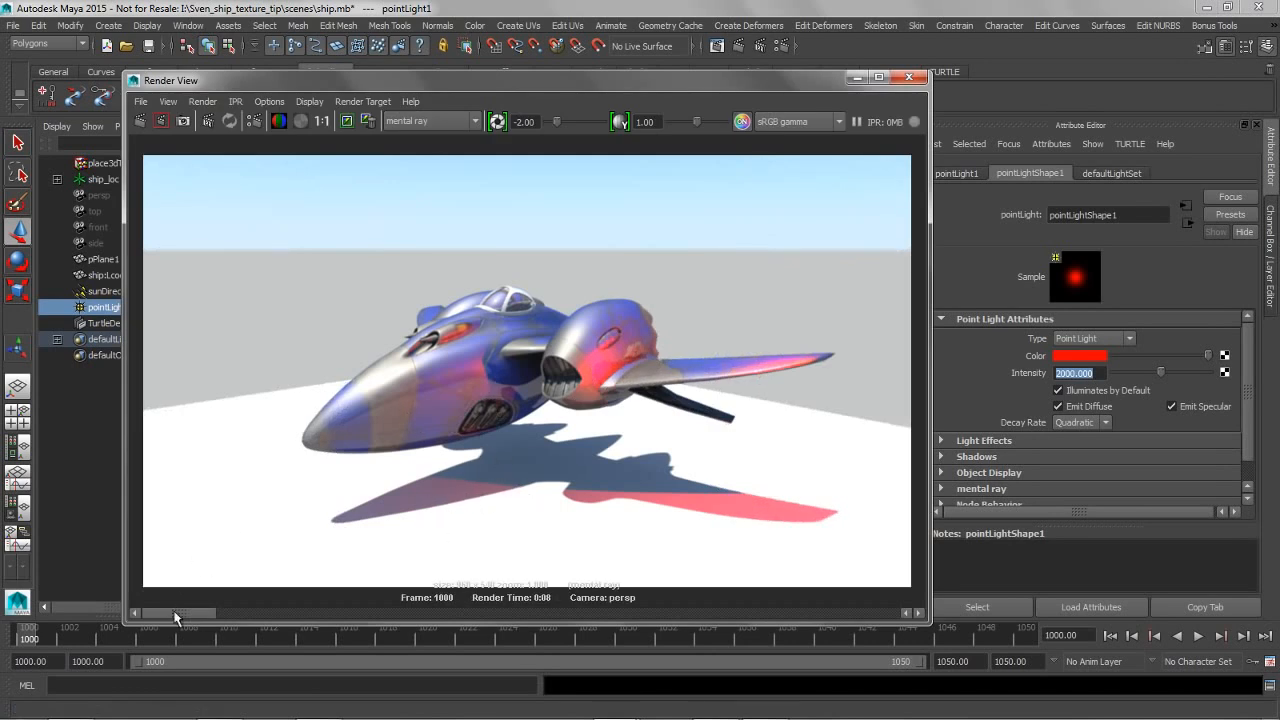
Flip back and forth between the new render and the kept one to compare the red light's falloff on the ship
left_click(255, 612)
left_click(192, 607)
left_click(238, 609)
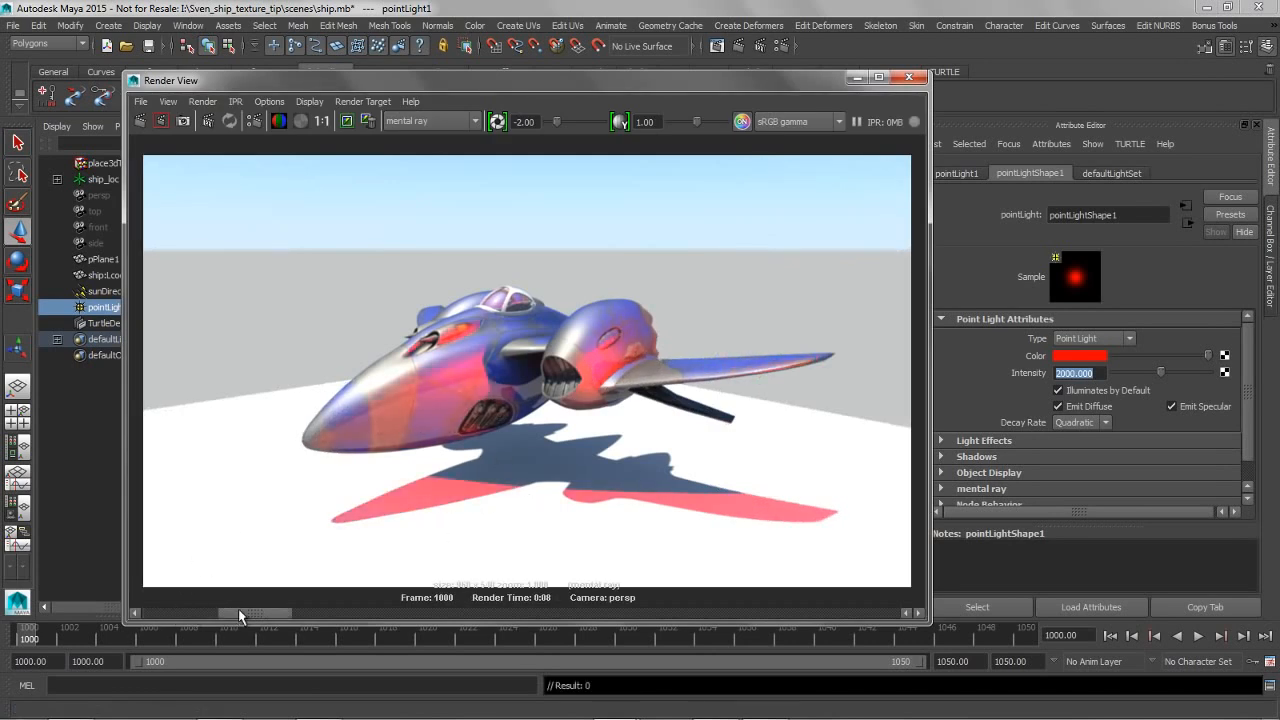
left_click(188, 607)
left_click(228, 608)
left_click(183, 607)
left_click(237, 607)
left_click(168, 608)
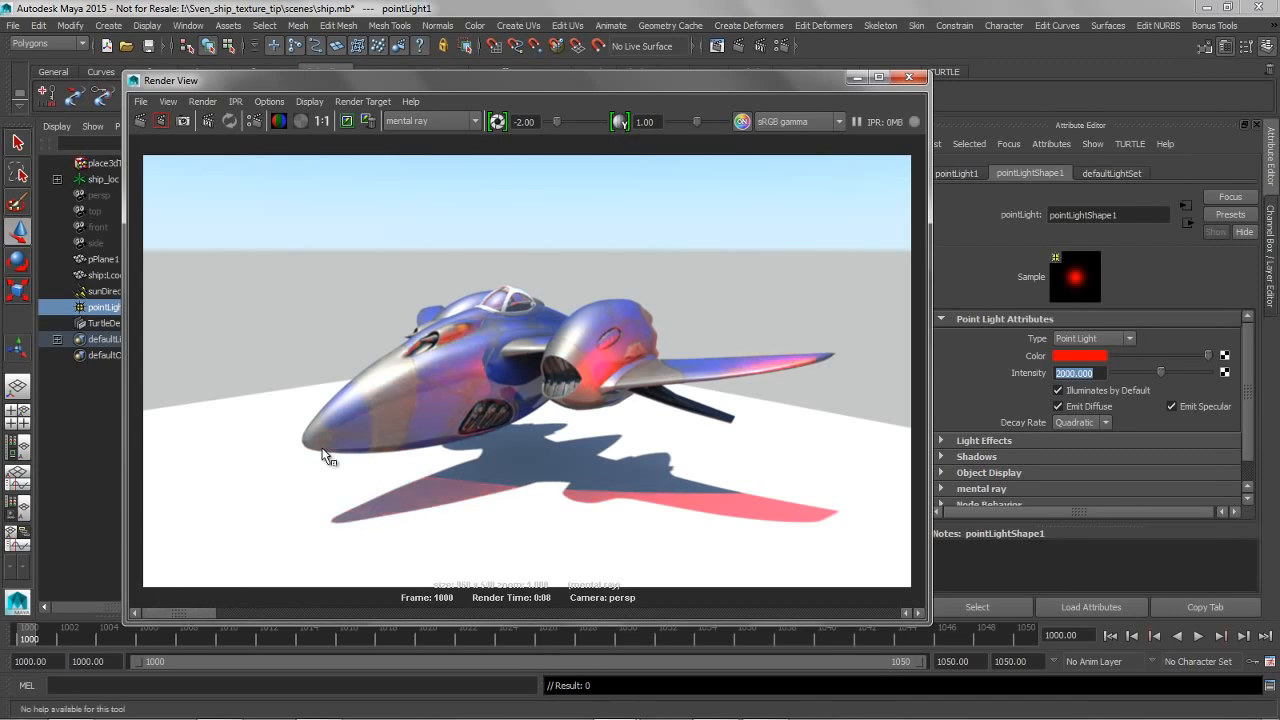